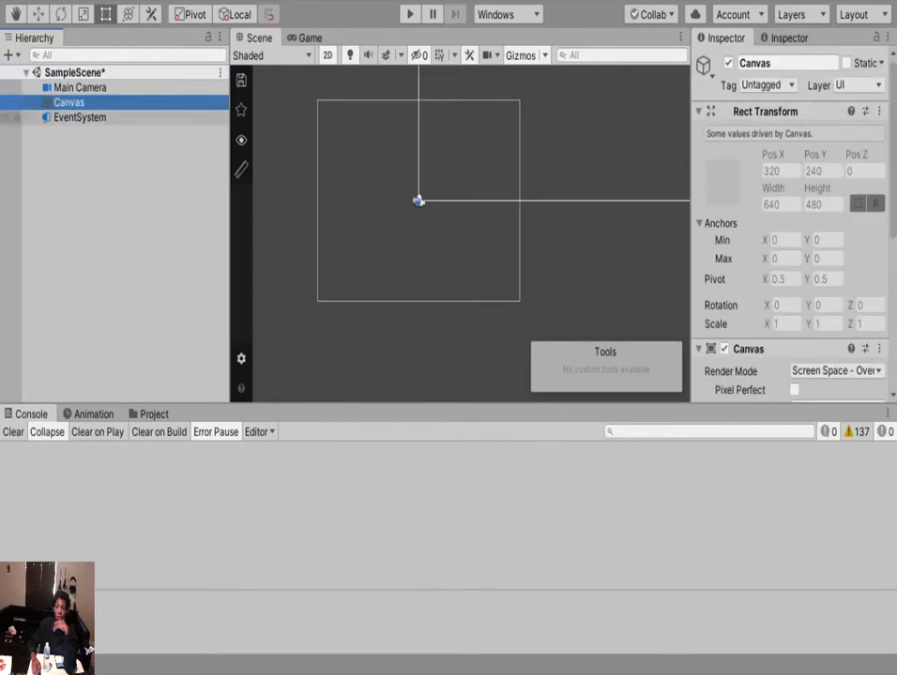
Place the EventSystem above the Canvas in the hierarchy and add a Raw Image as a child of the Canvas.
key(f)
drag(80, 117, 80, 94)
click(68, 117)
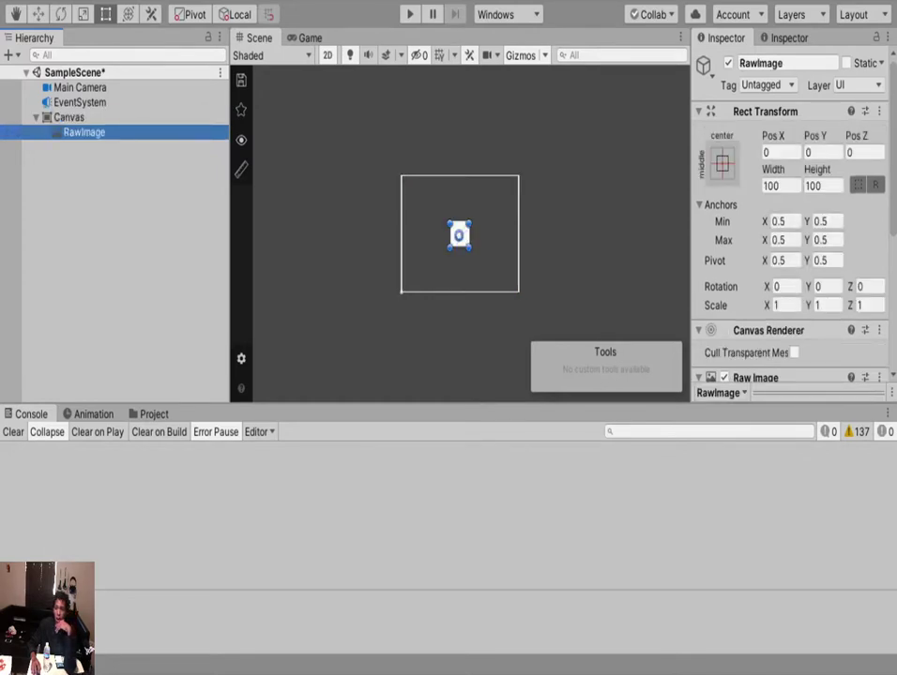
Stretch the Raw Image from two opposite corners to fill the whole canvas at 640 by 480.
drag(448, 224, 400, 176)
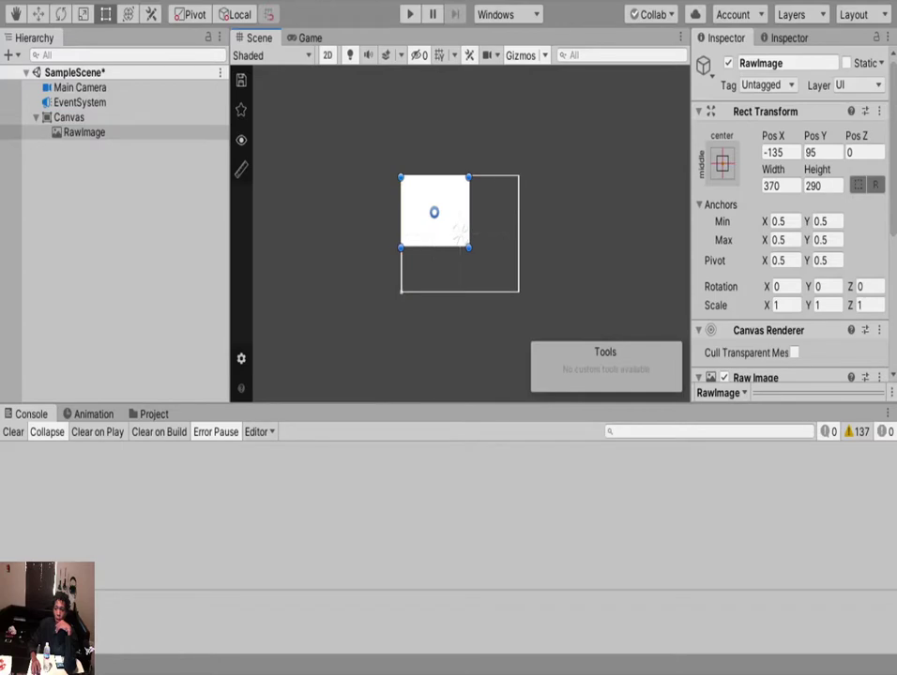
drag(469, 247, 517, 293)
Frame the Raw Image in the scene and shrink the Console area to enlarge the scene view.
click(84, 133)
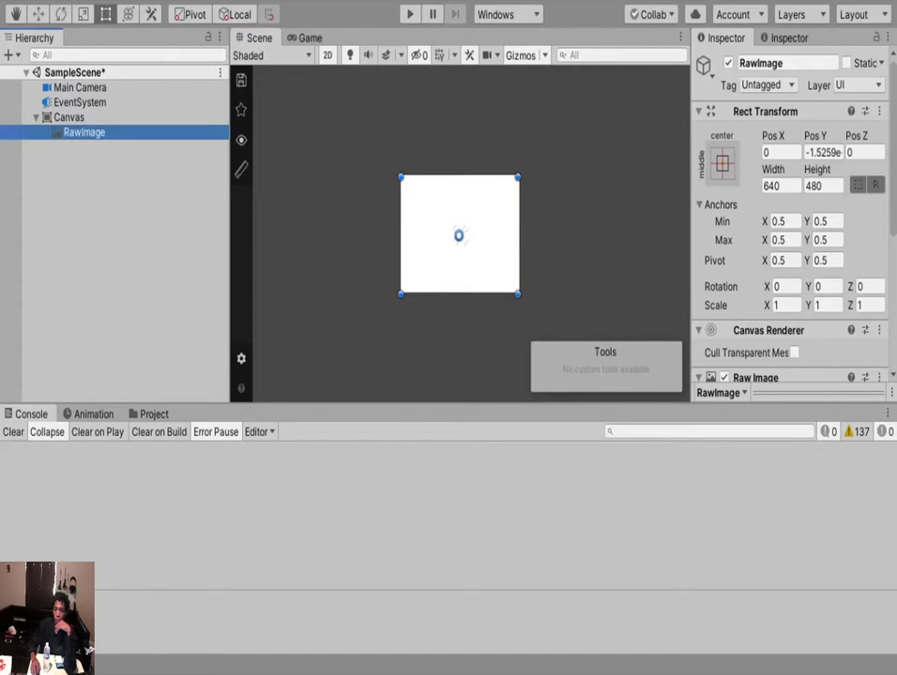
key(f)
scroll(444, 237, up, 2)
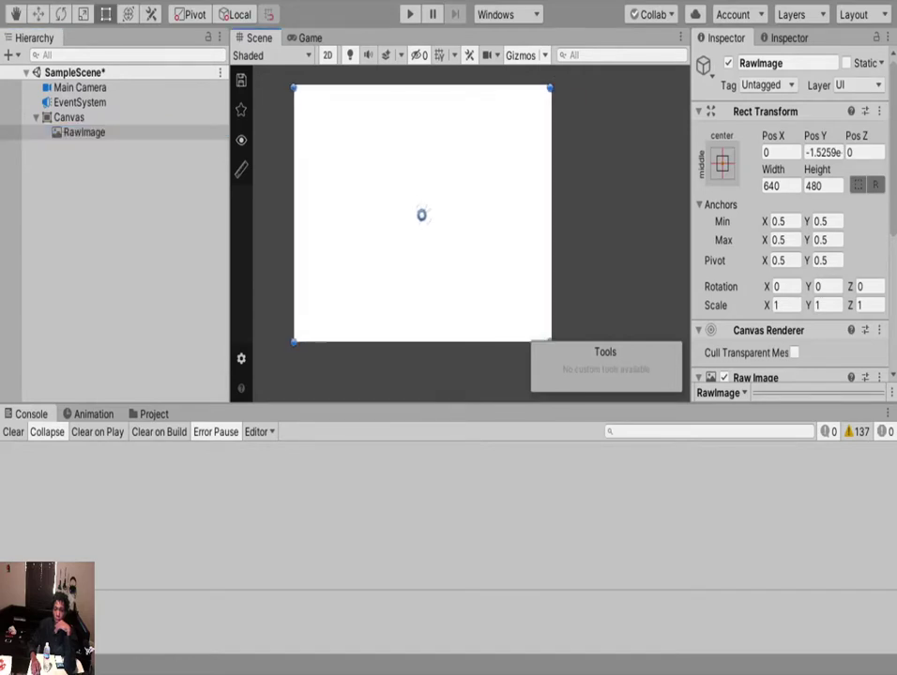
scroll(422, 214, up, 1)
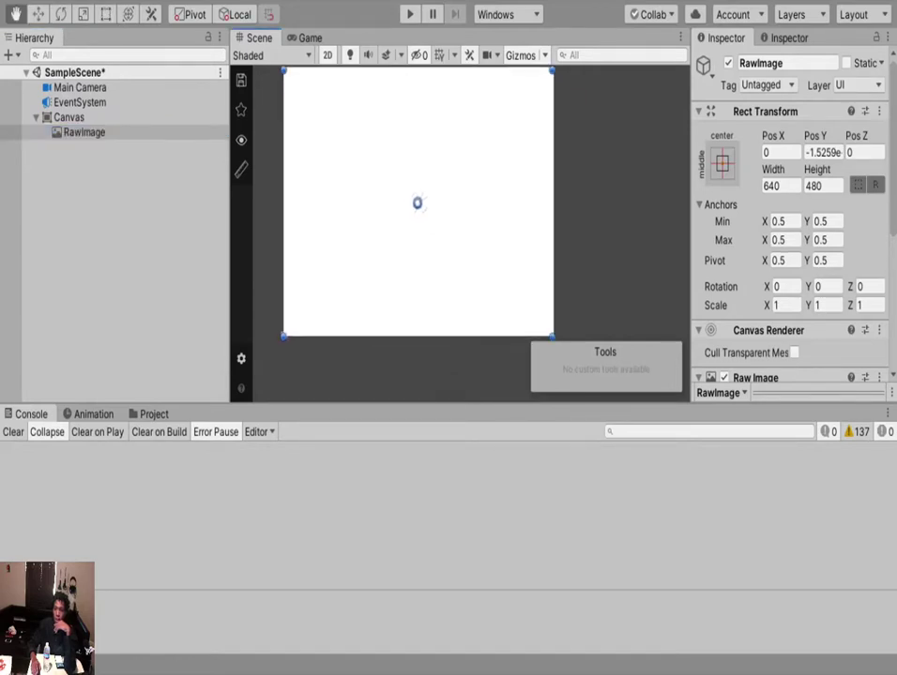
key(t)
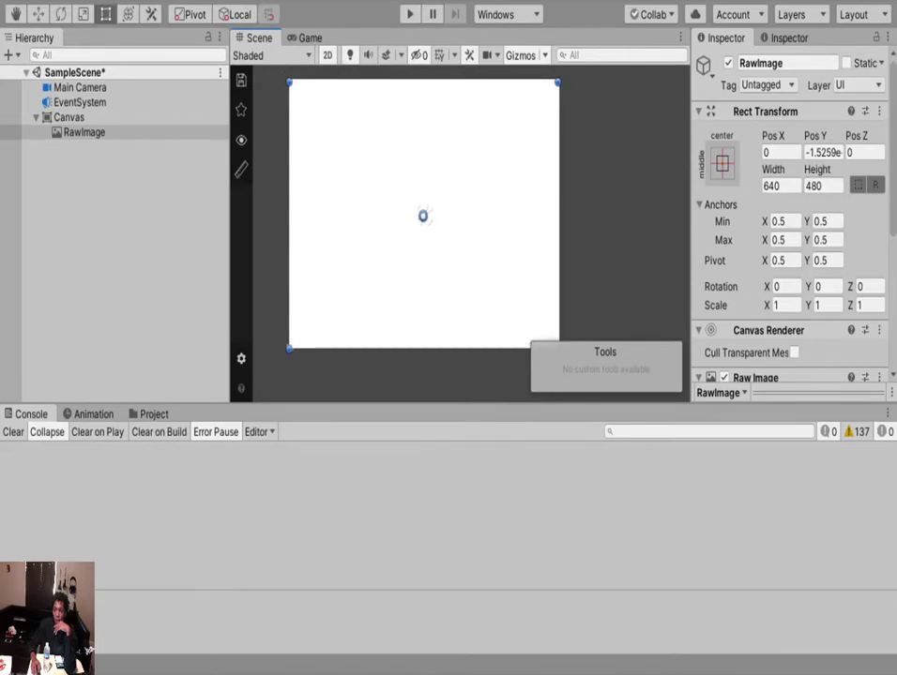
drag(609, 404, 610, 544)
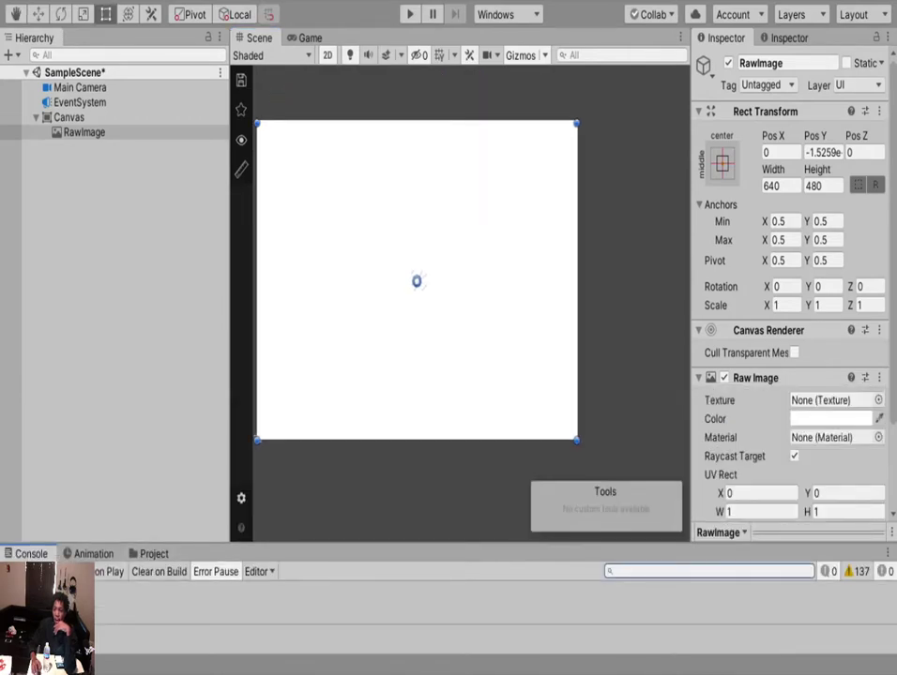
middle_drag(417, 281, 437, 297)
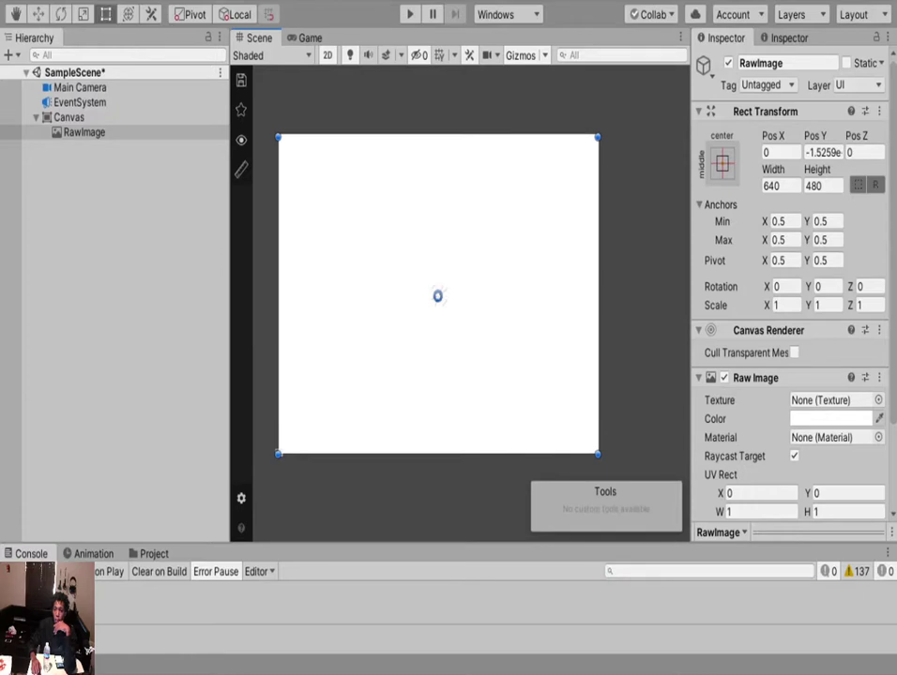
Add an Image as a child of the Raw Image and enlarge it to about 281 by 120.
click(105, 178)
click(84, 132)
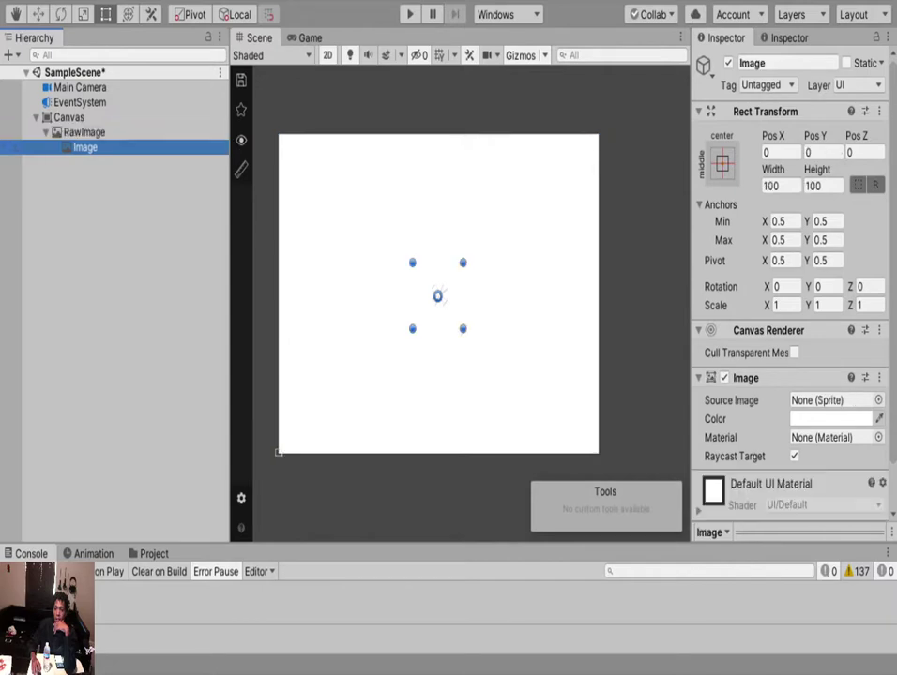
drag(412, 295, 372, 295)
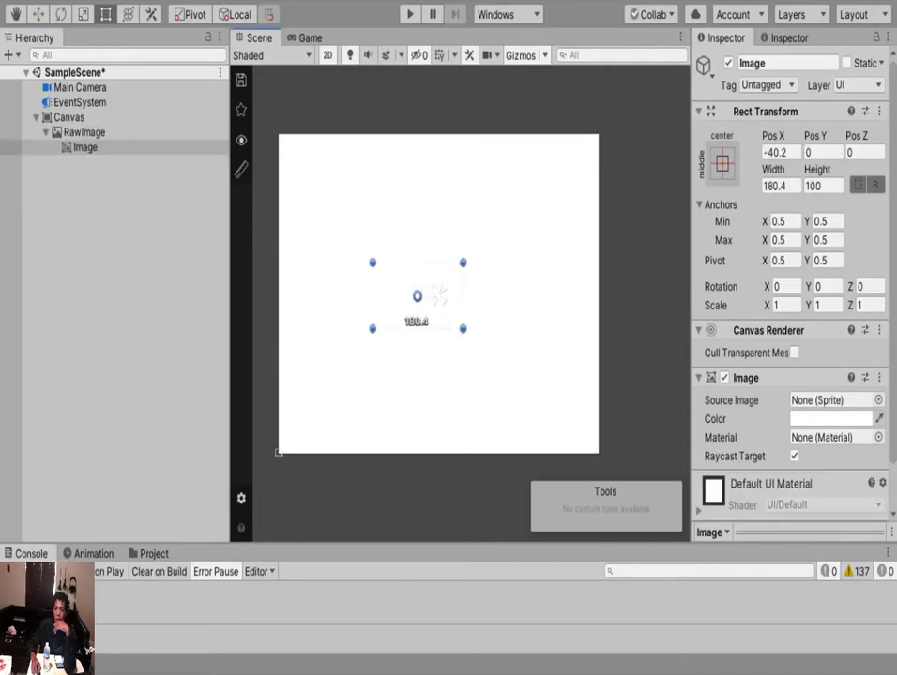
drag(464, 295, 512, 295)
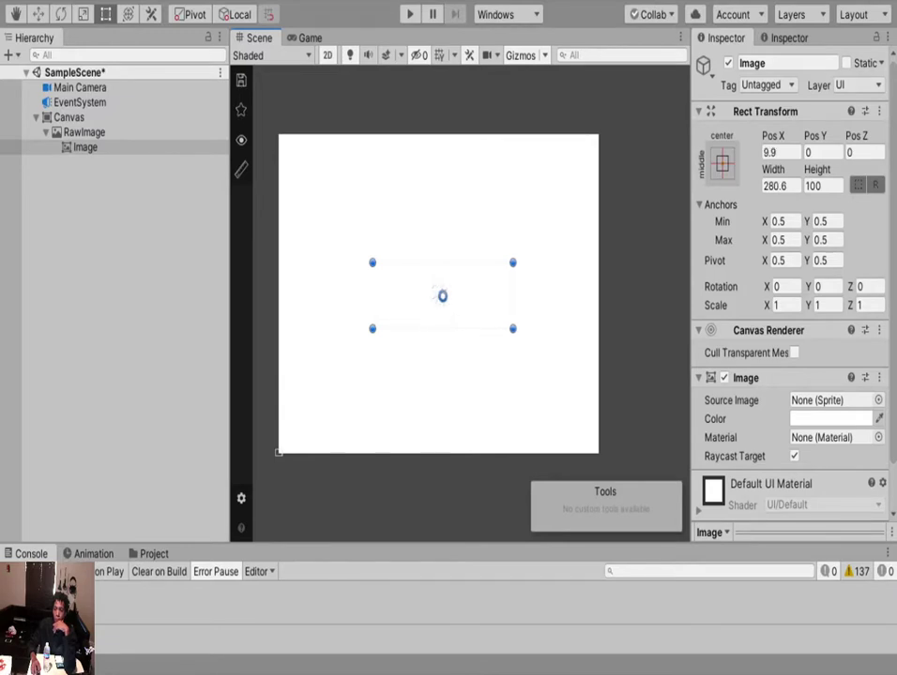
drag(442, 263, 441, 246)
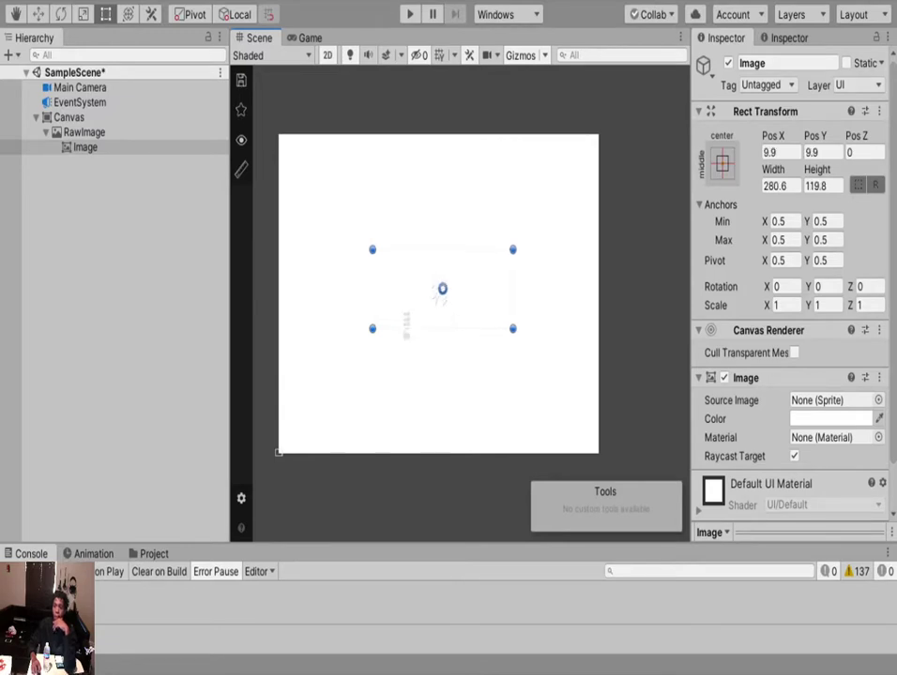
Move the Image up to about Pos Y 112 and set its color to black.
key(w)
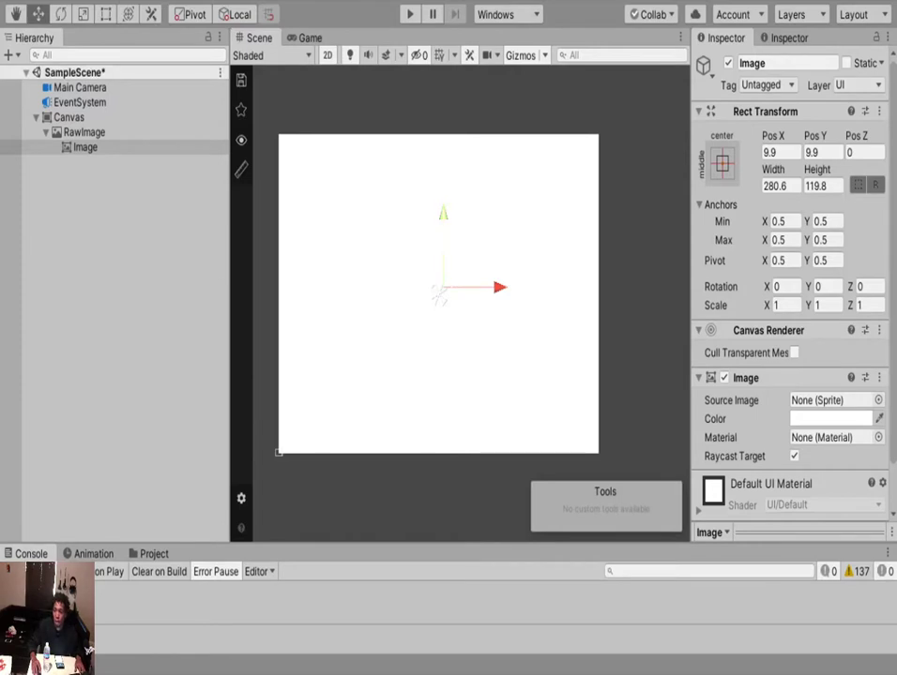
drag(443, 235, 443, 166)
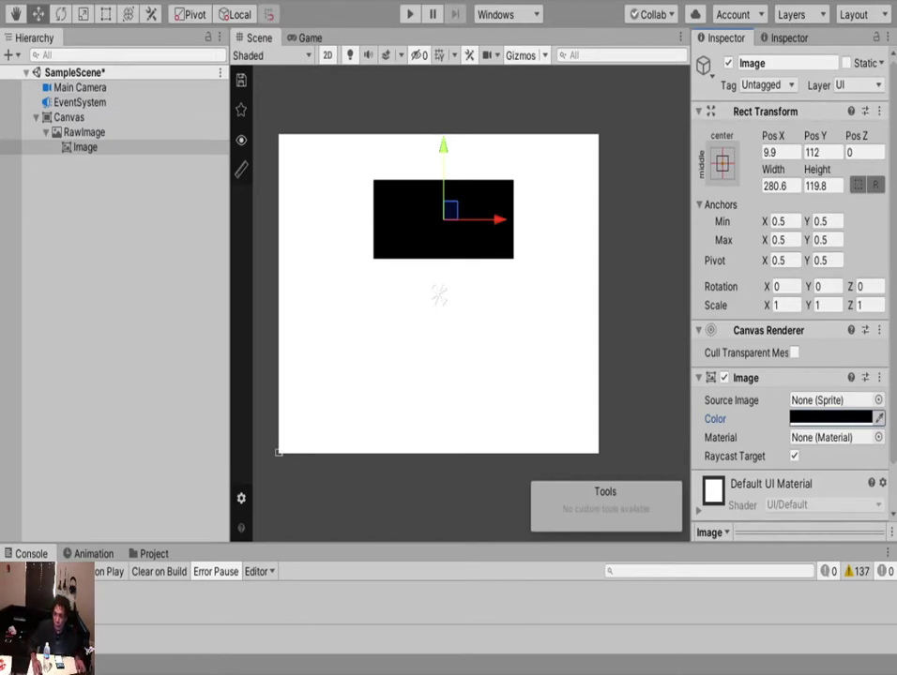
Add a TextMeshPro text as a child of the Image, import the TMP essential resources, and stretch the text box over the black rectangle.
click(84, 147)
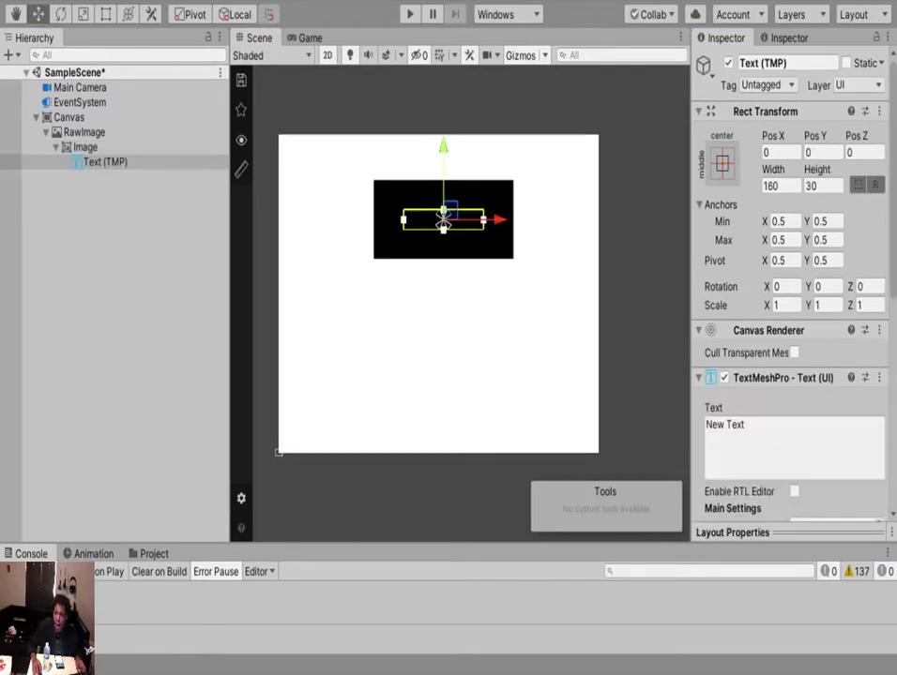
key(t)
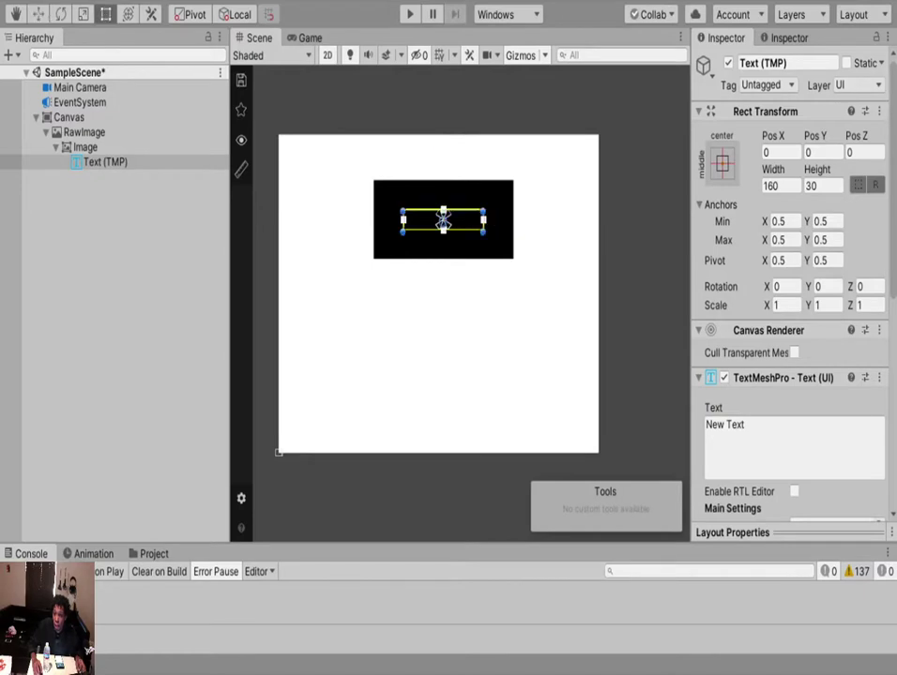
drag(402, 210, 373, 181)
drag(483, 230, 513, 260)
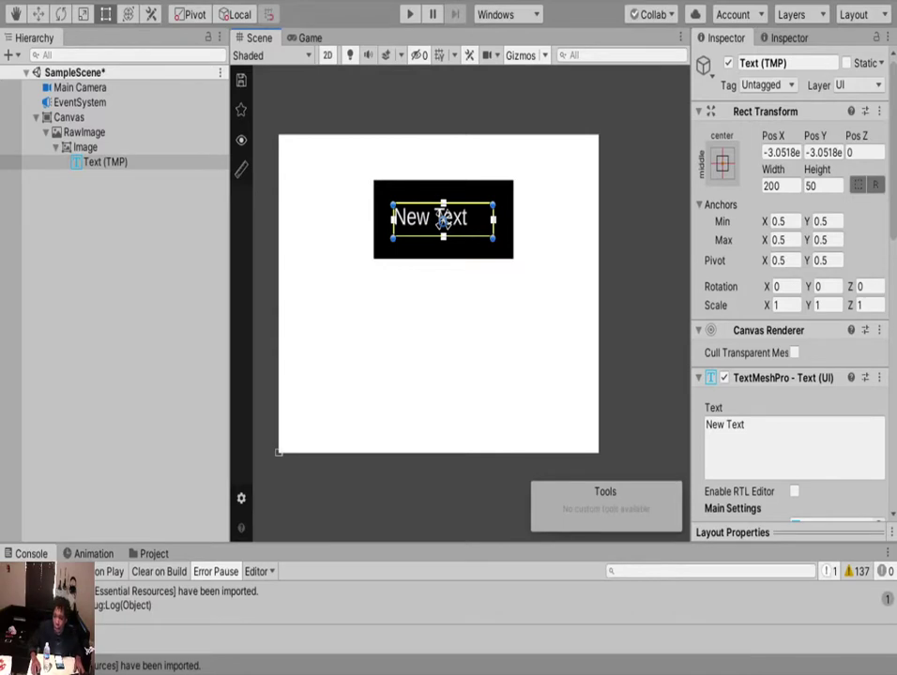
drag(393, 204, 373, 181)
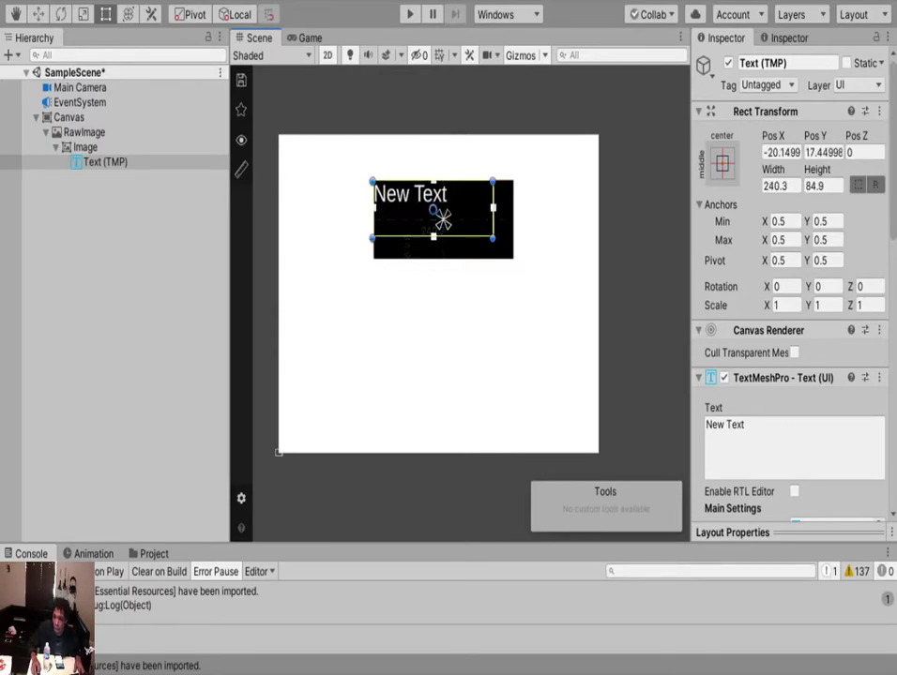
drag(493, 238, 513, 259)
Replace the text content with "MY GAME" and align it to the center horizontally and the middle vertically.
click(724, 425)
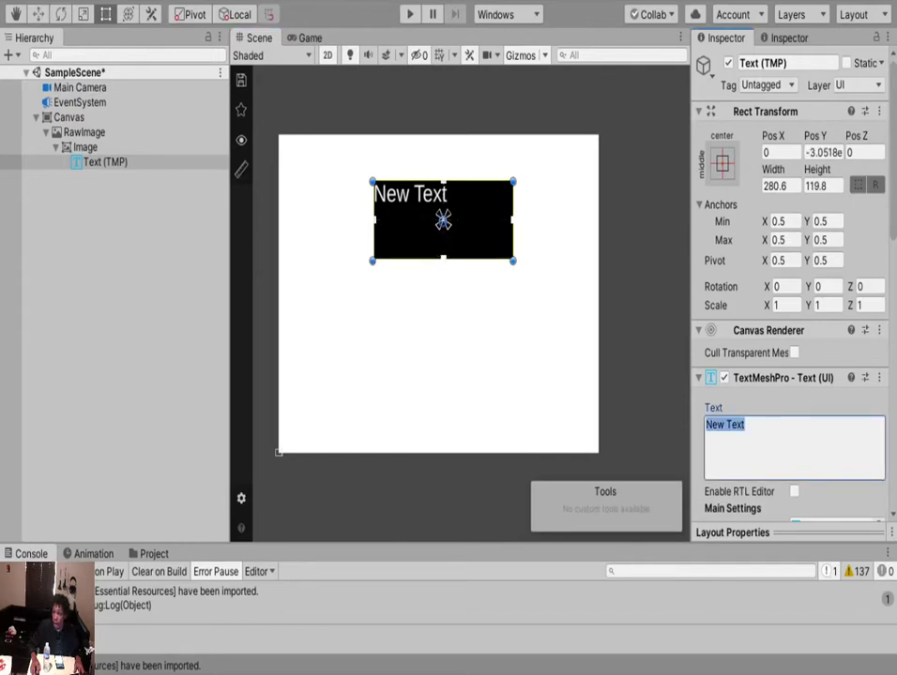
click(442, 220)
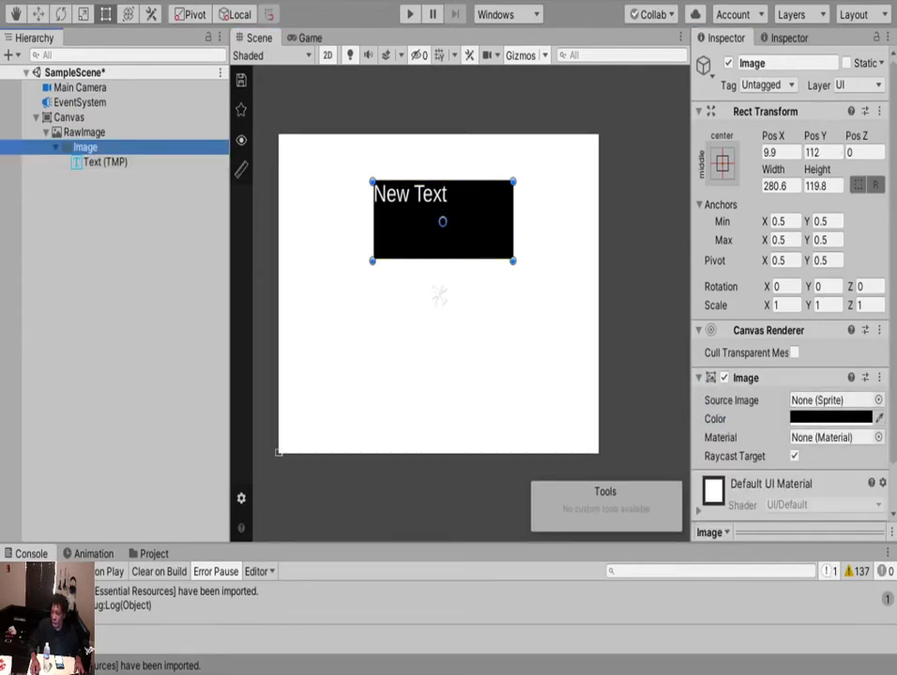
click(443, 221)
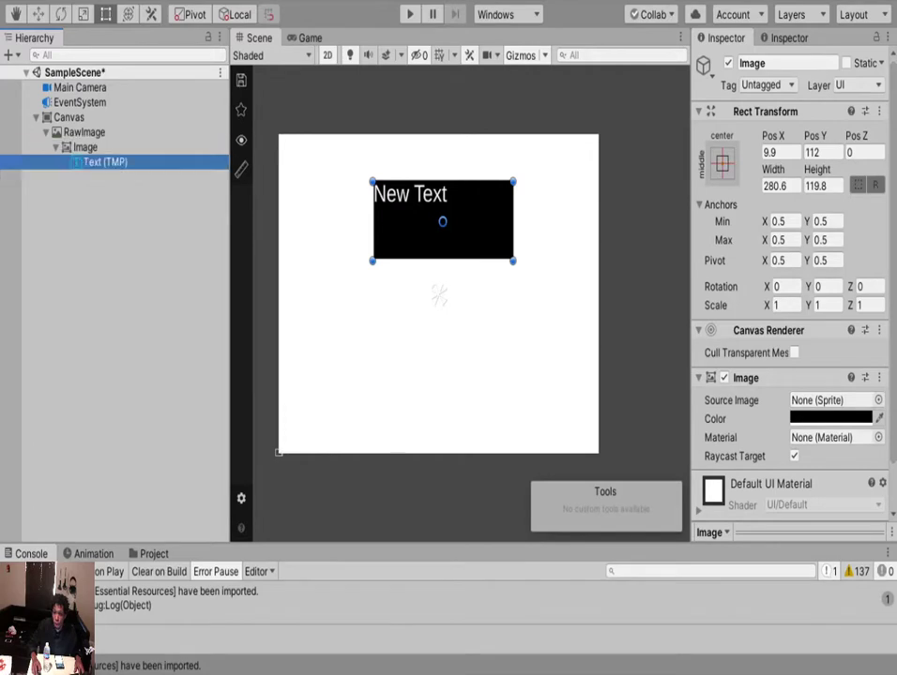
click(725, 425)
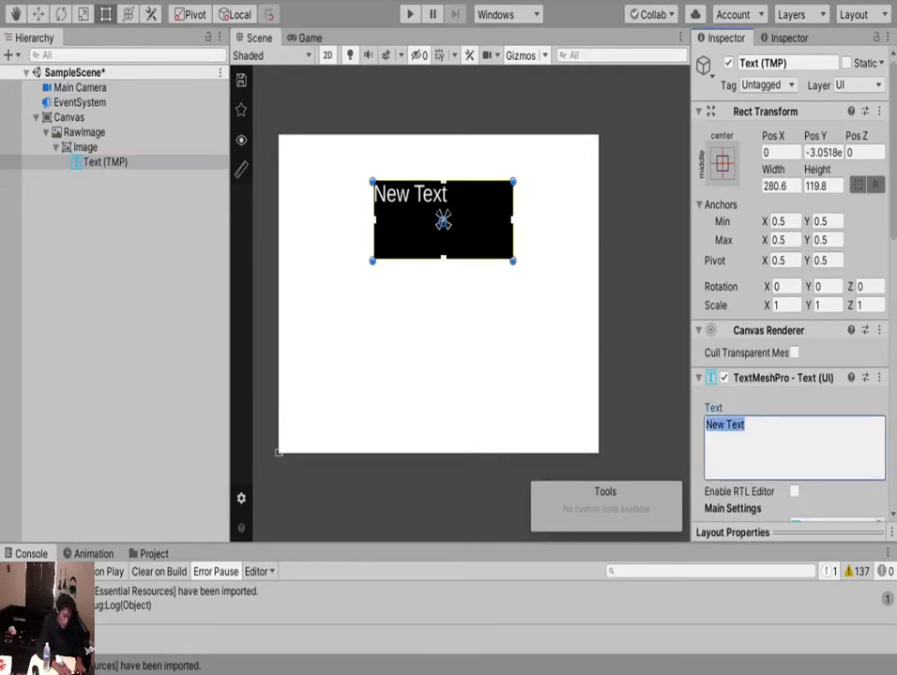
text(MY GAME)
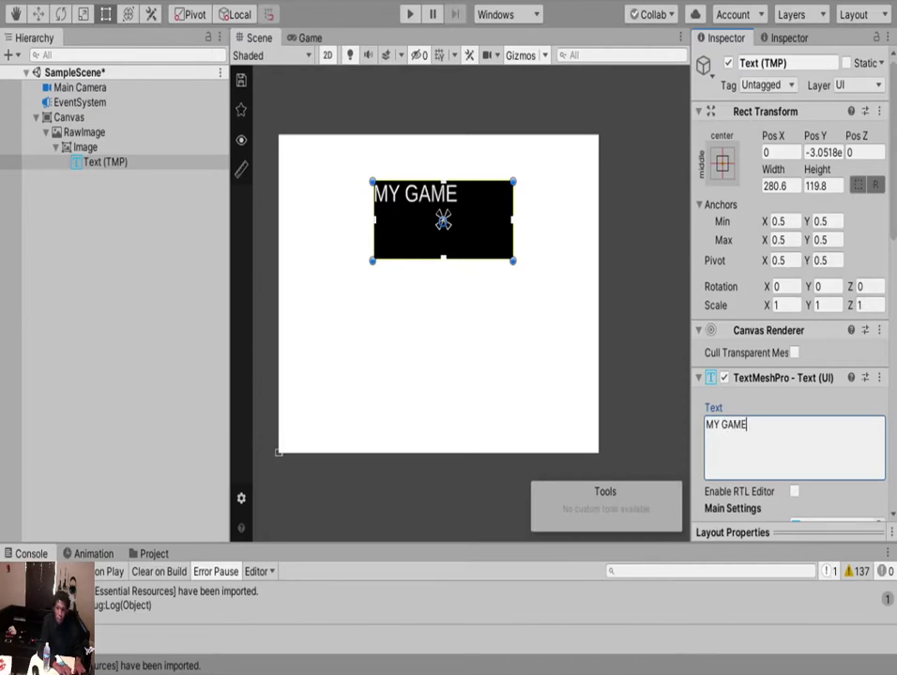
scroll(793, 282, down, 5)
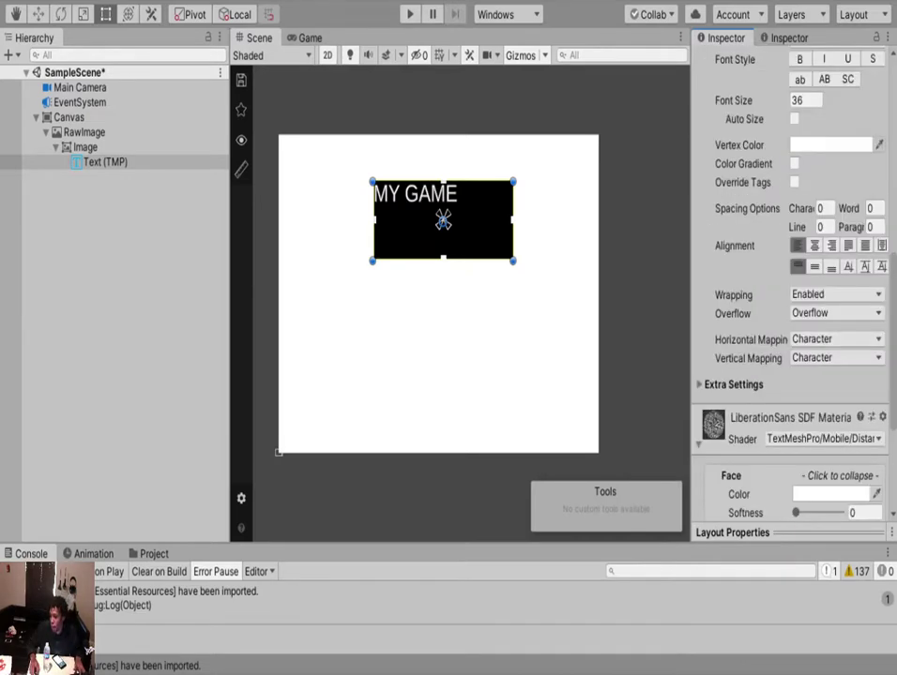
click(814, 267)
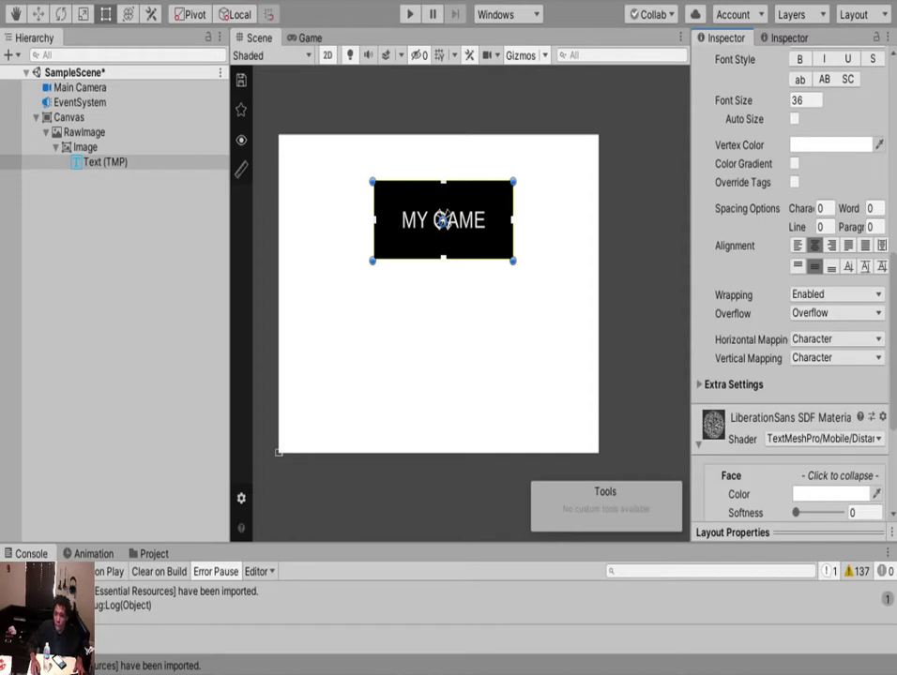
Rename the black Image object to "Title Image BG".
click(105, 163)
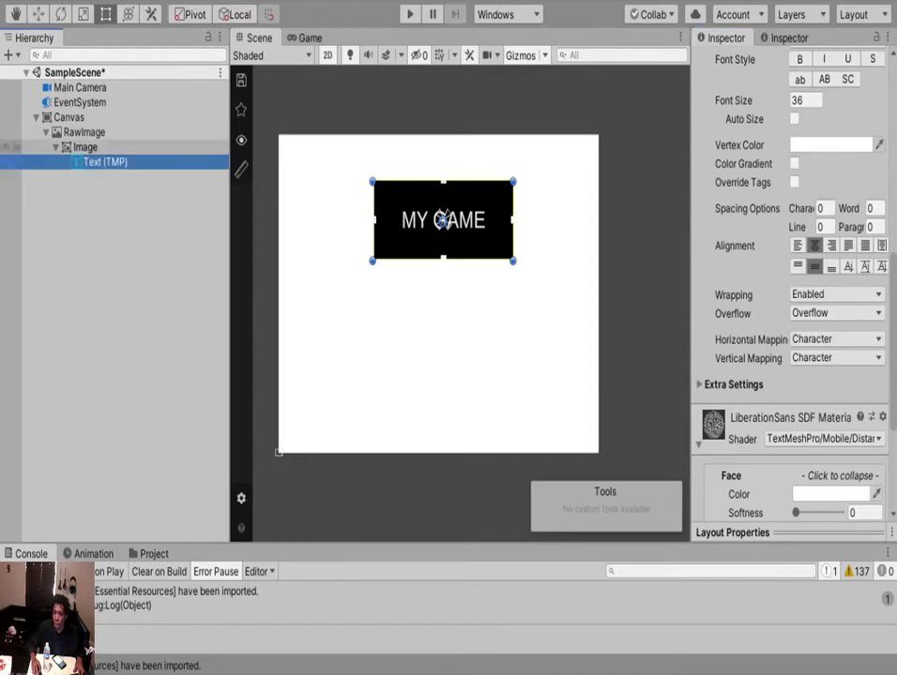
click(443, 220)
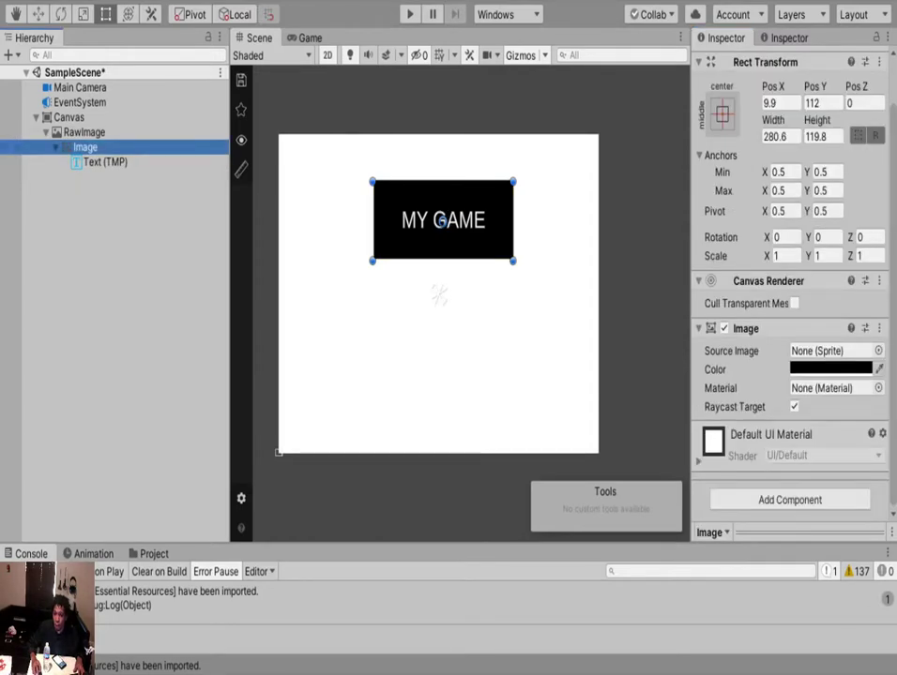
click(55, 147)
click(85, 147)
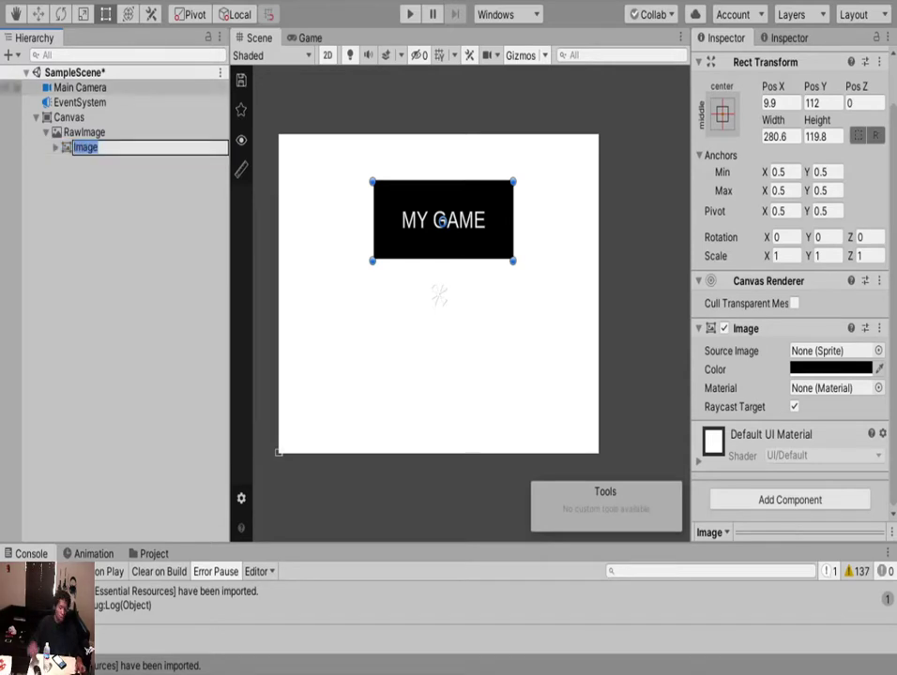
text(T)
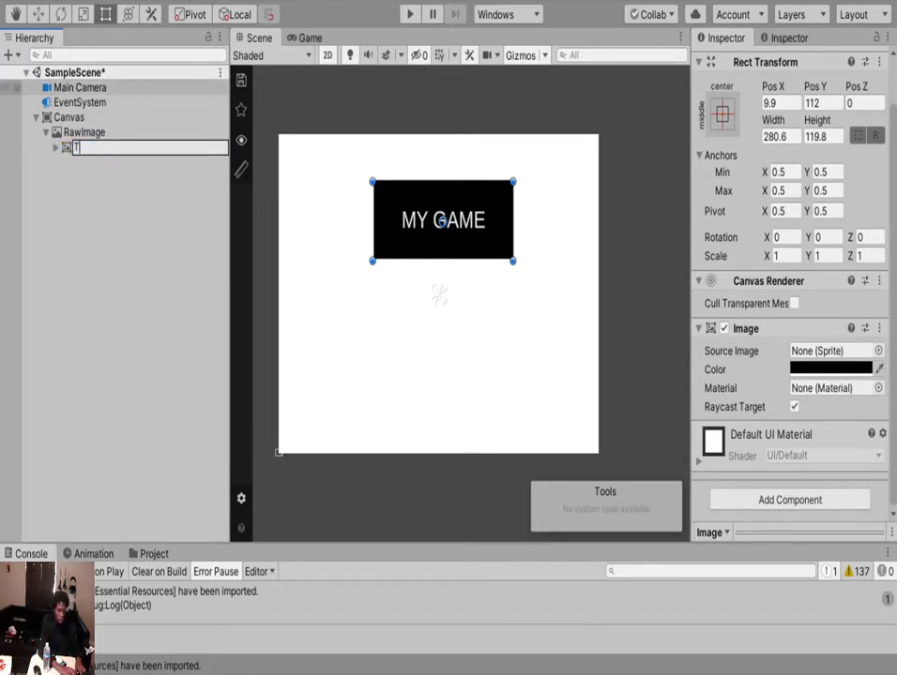
text(itle)
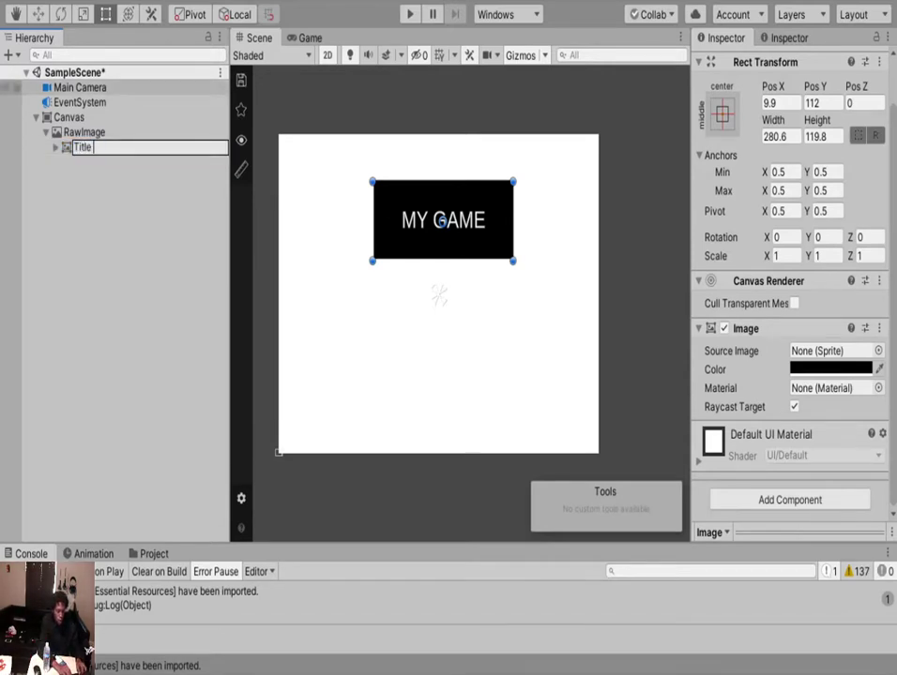
text( Image BG)
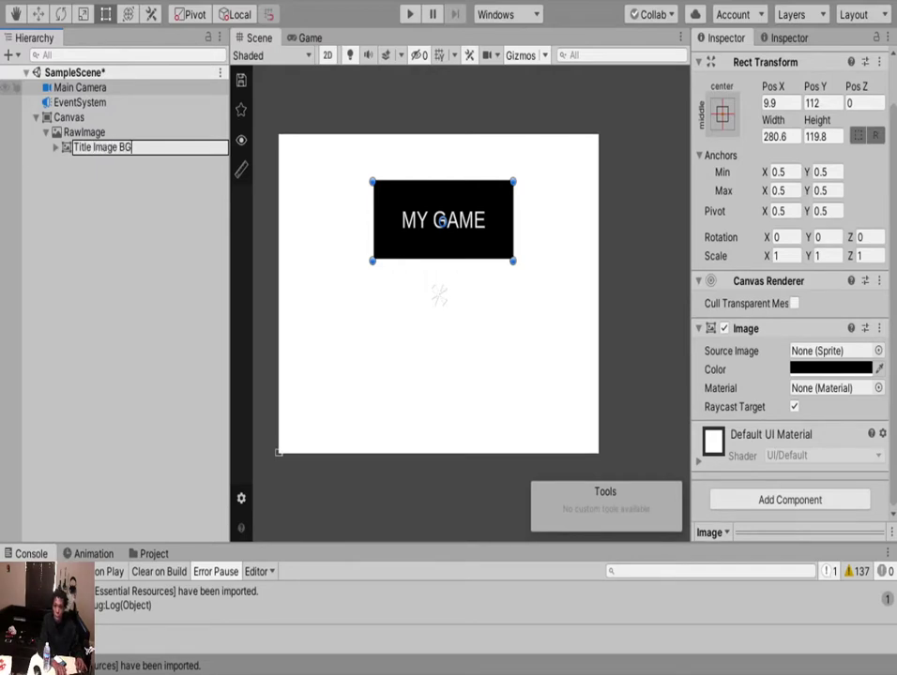
key(Return)
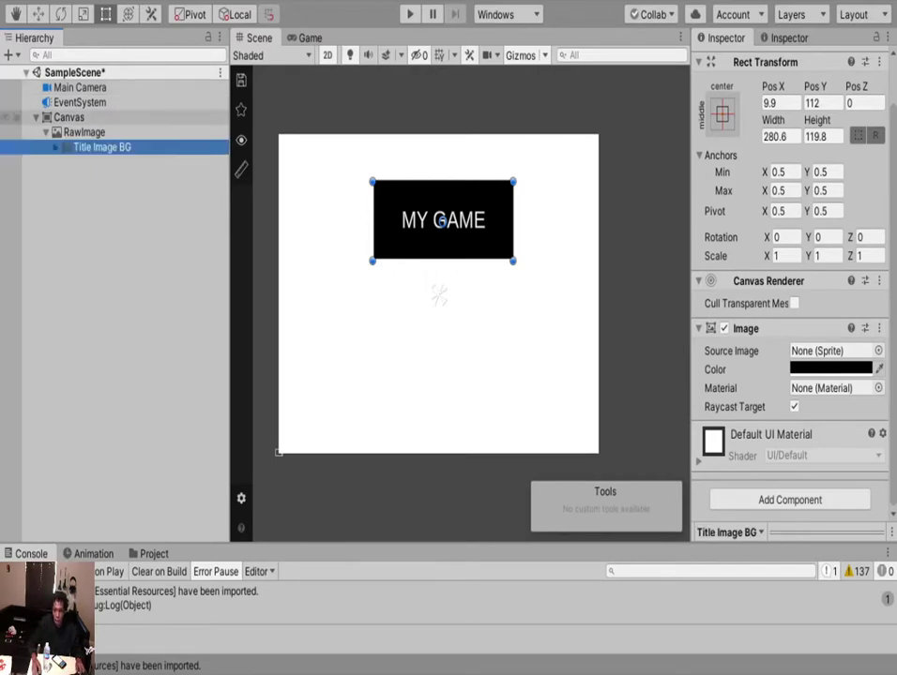
Rename the TextMeshPro object under Title Image BG to "Title Text (TMP)".
key(Right)
click(443, 219)
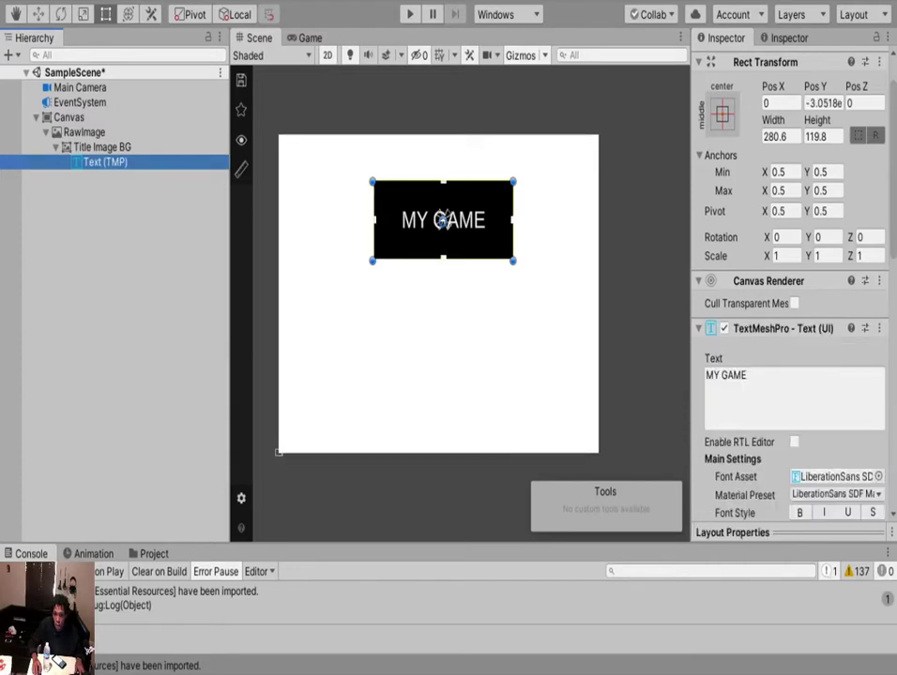
key(F2)
key(Home)
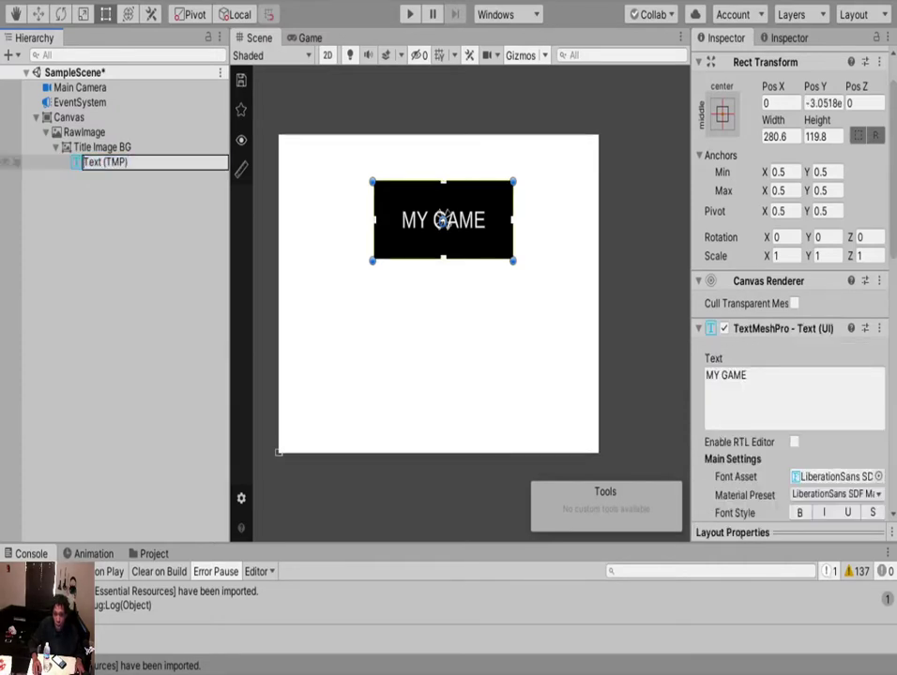
text(Title)
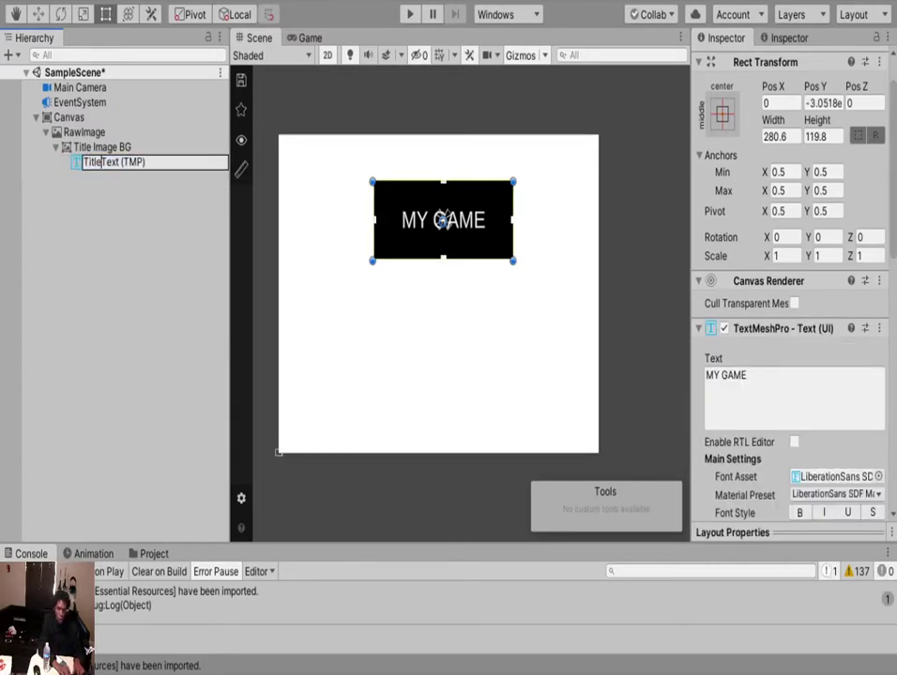
key(Return)
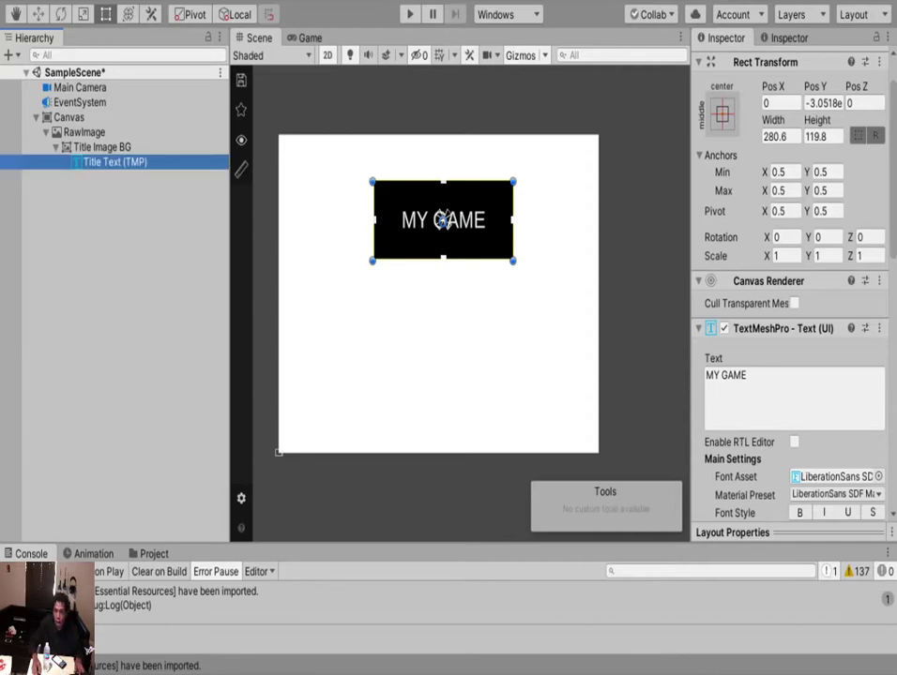
Collapse the title box's children and rename the RawImage background object to "MAIN MENU".
key(Left)
key(Left)
key(Left)
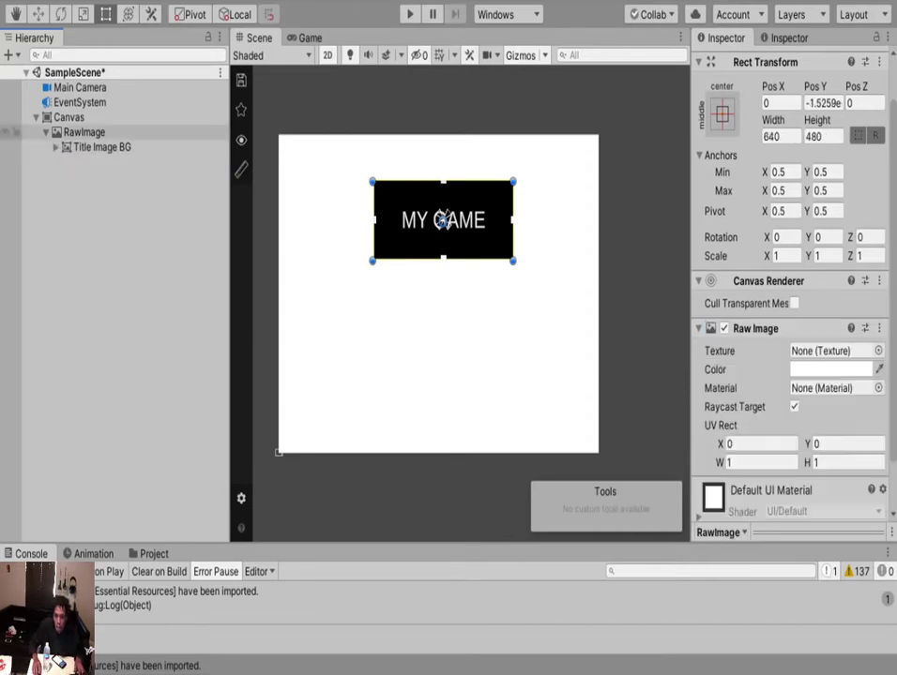
key(F2)
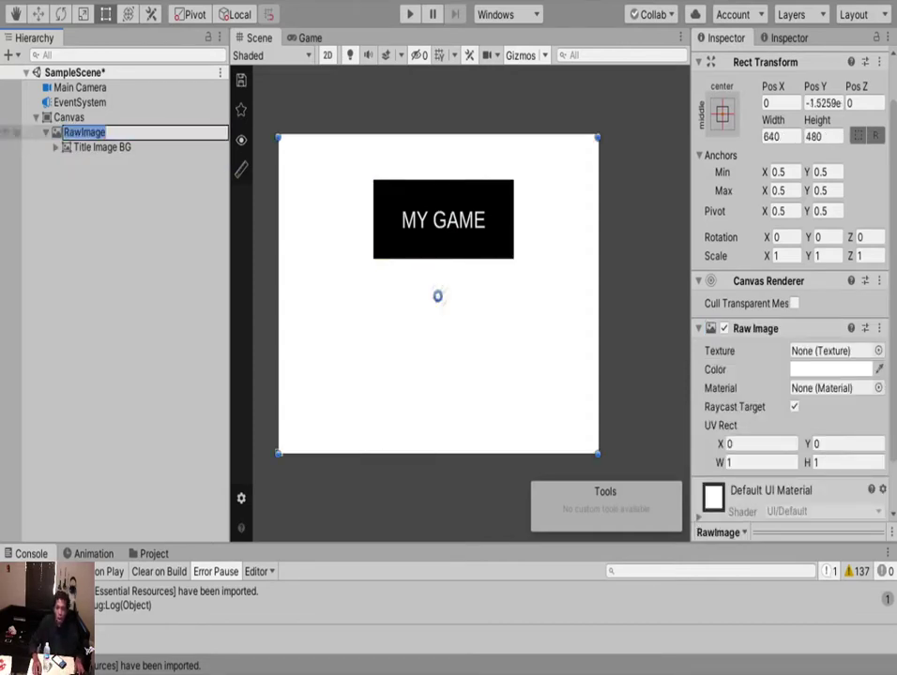
text(MAIN)
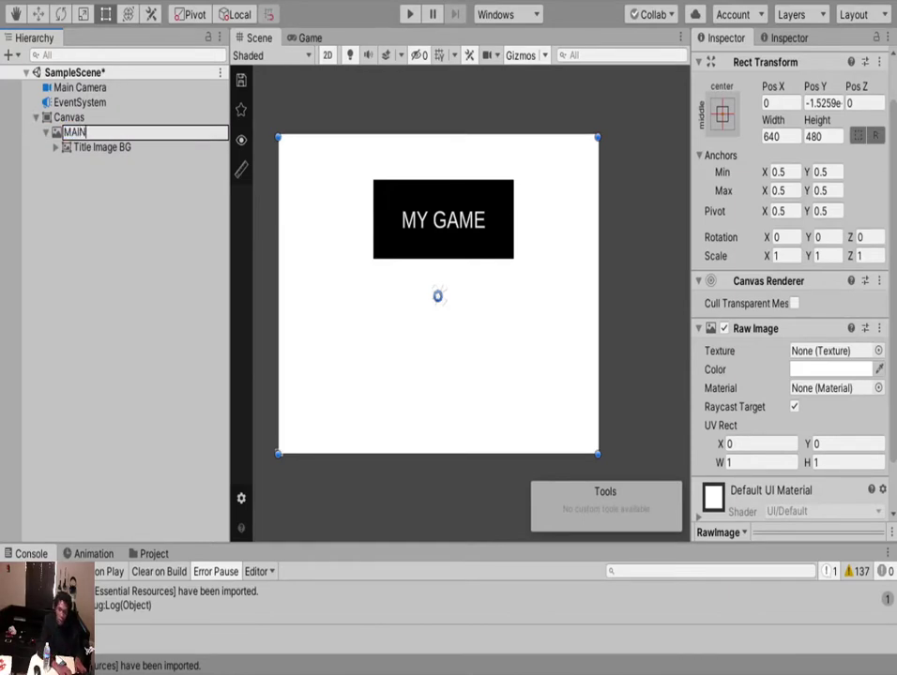
text( MENU)
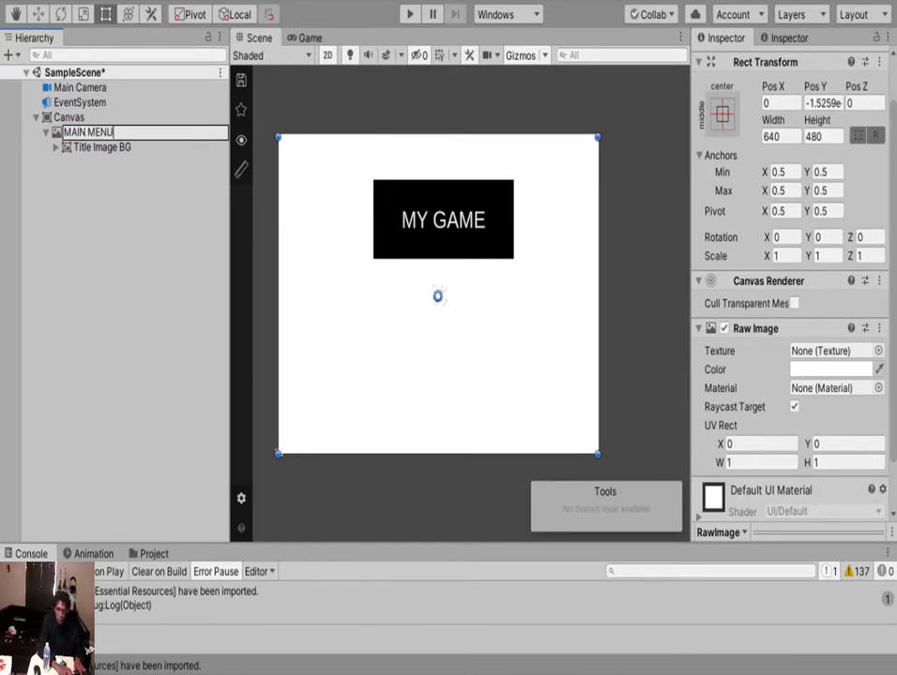
key(BackSpace)
text(U)
key(Return)
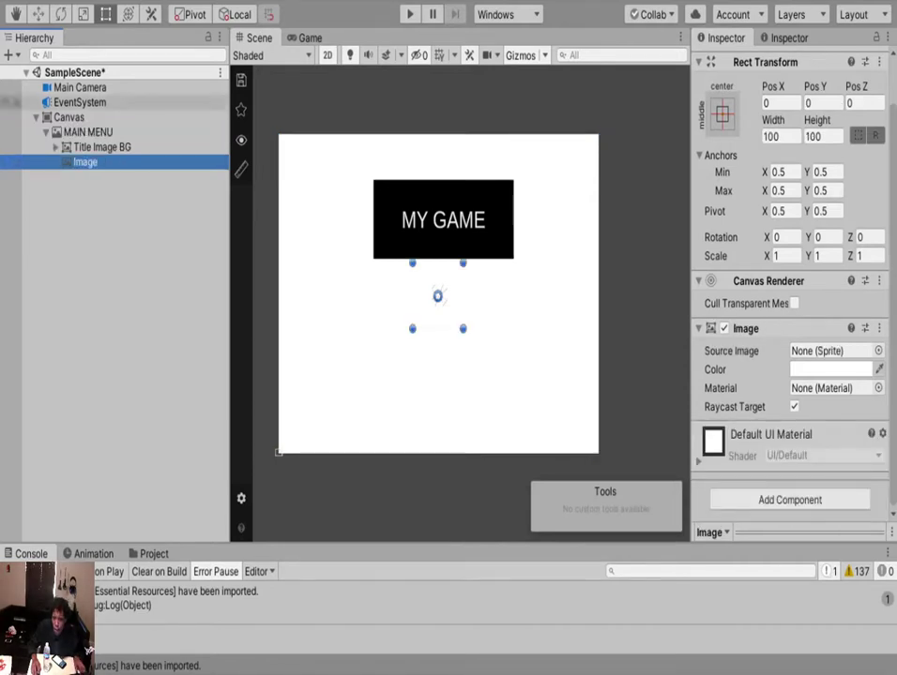
Move the new Image below the title box to about Pos Y -104 and set its color to black.
key(w)
drag(438, 223, 438, 291)
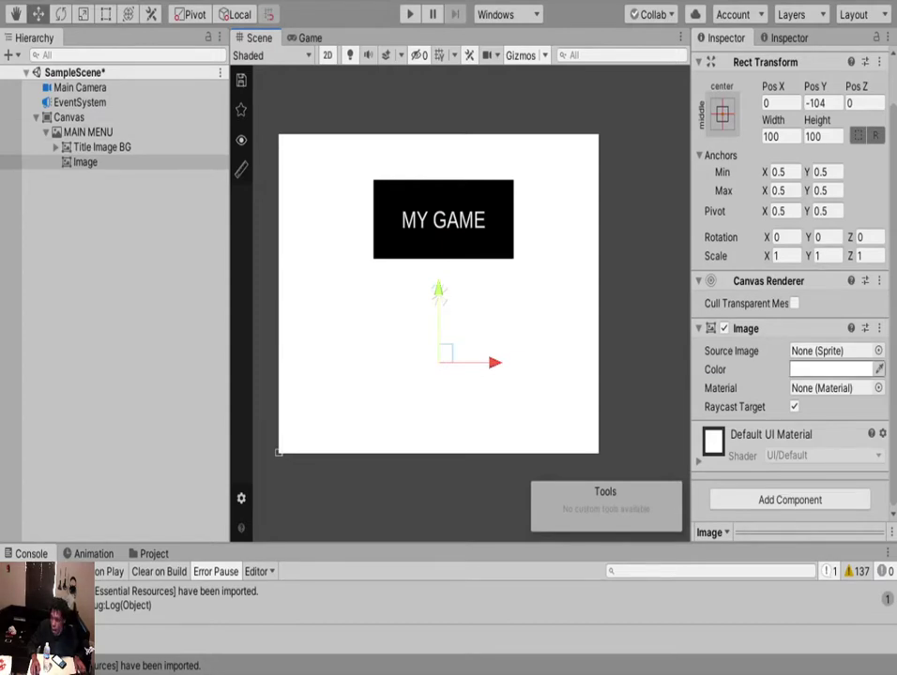
click(830, 370)
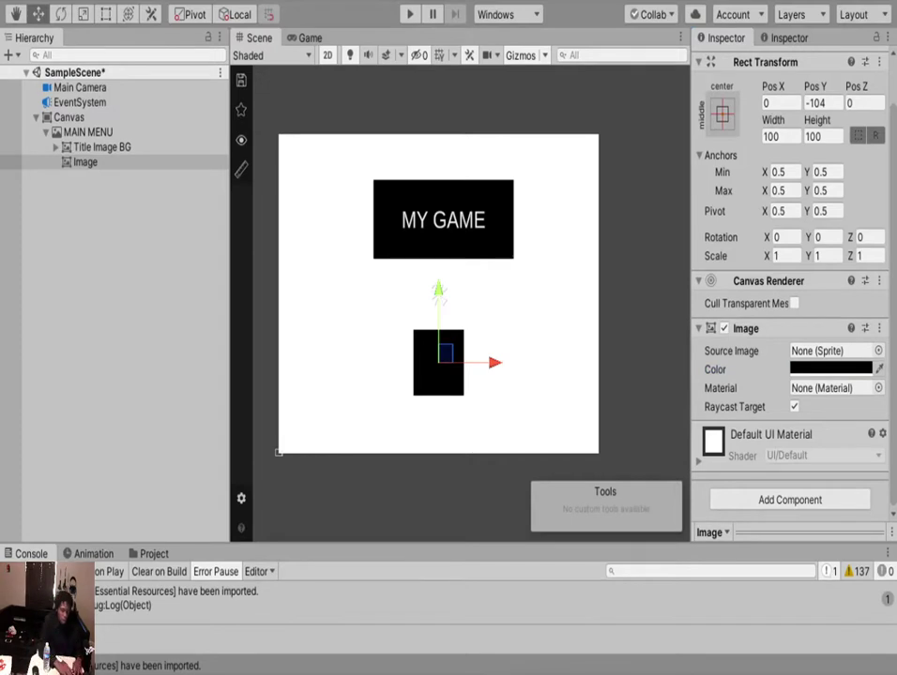
Add a Button component to the Image with two On Click entries, the first calling GameObject.SetActive unchecked on MAIN MENU.
key(Return)
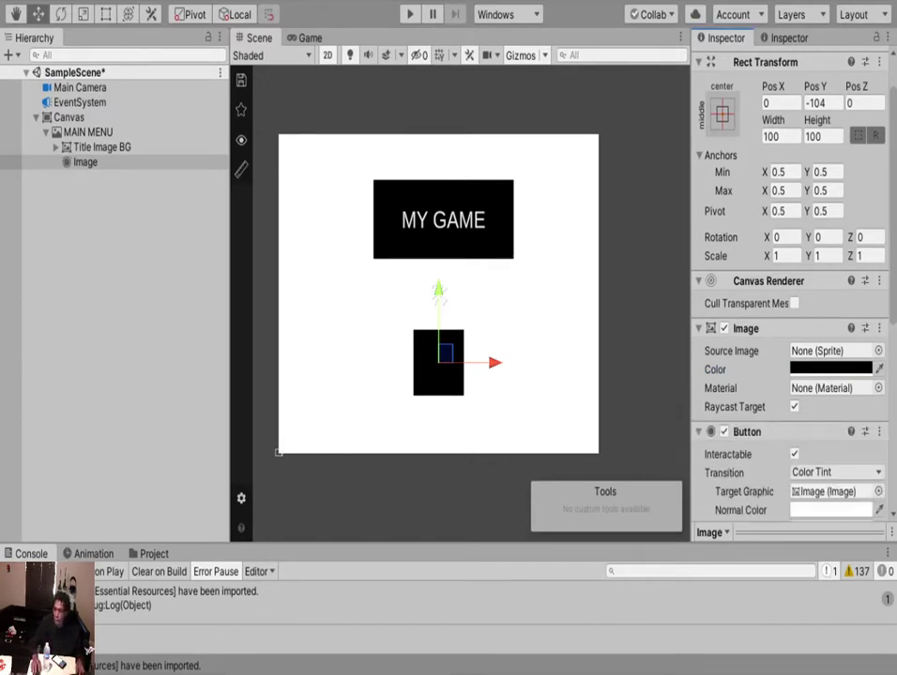
scroll(790, 300, down, 5)
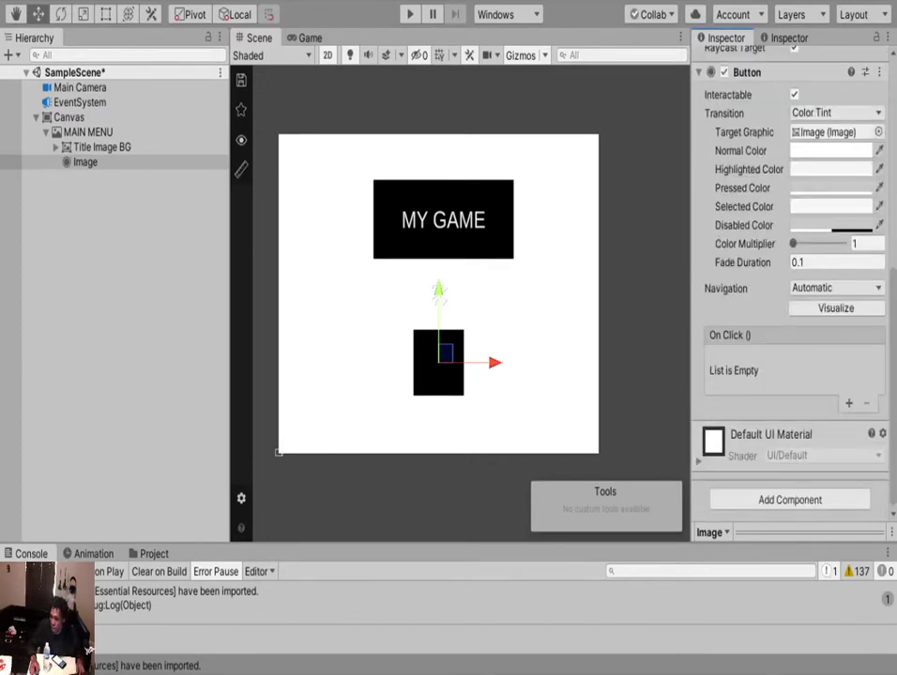
click(849, 403)
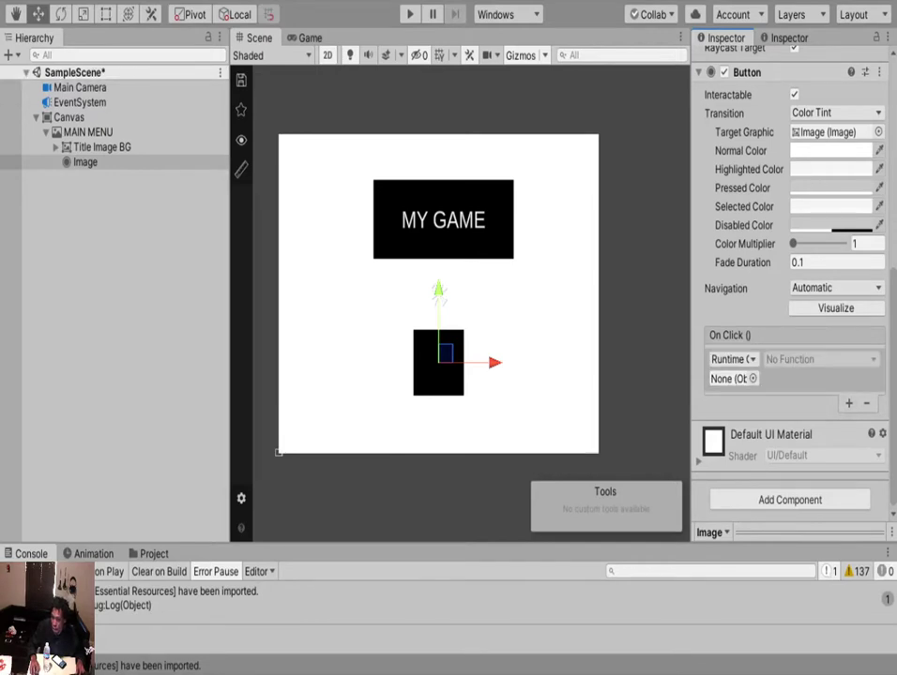
click(849, 403)
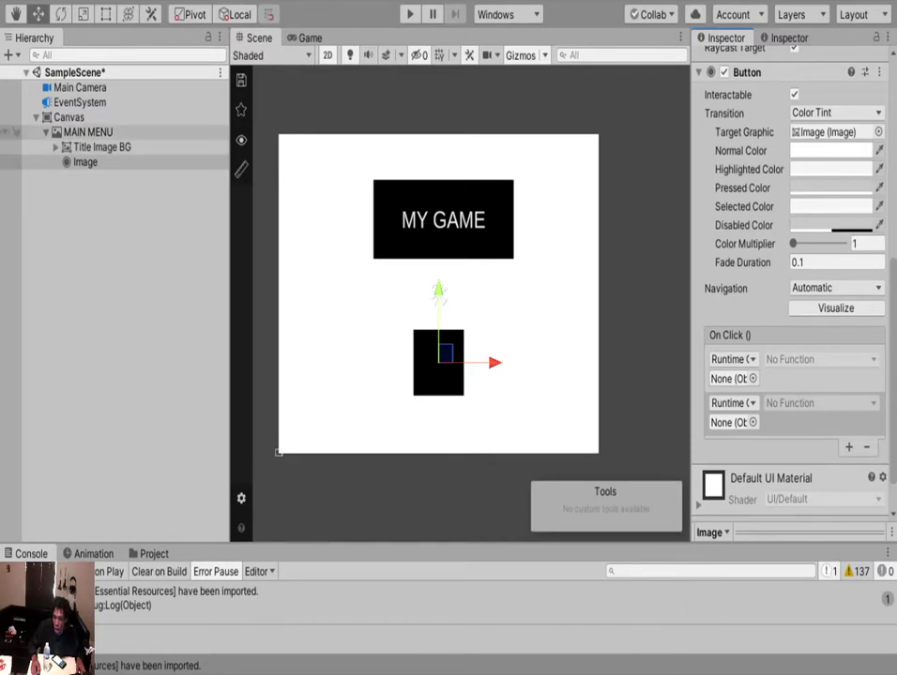
drag(88, 132, 728, 379)
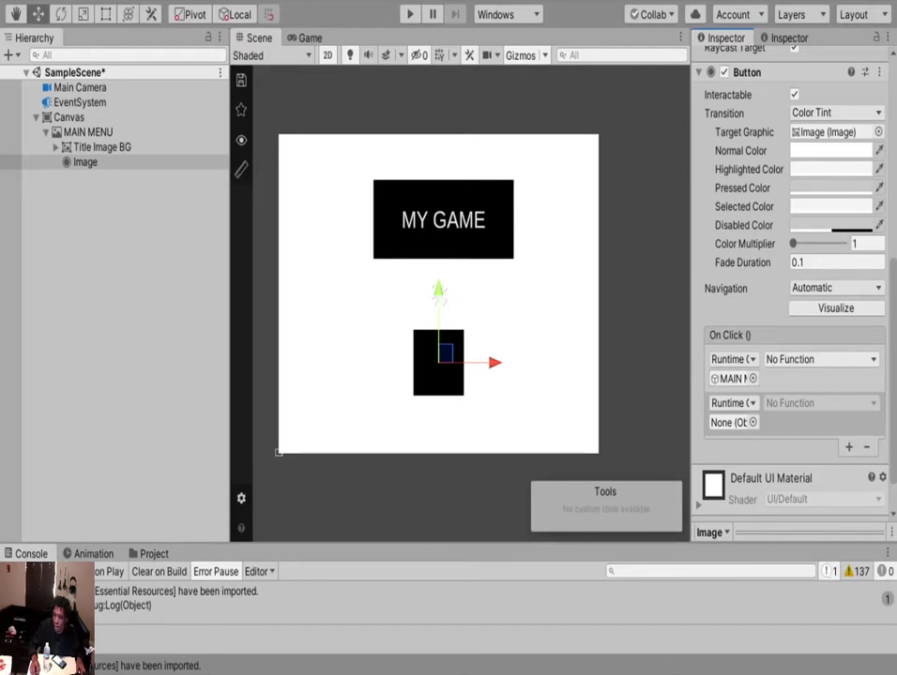
click(821, 359)
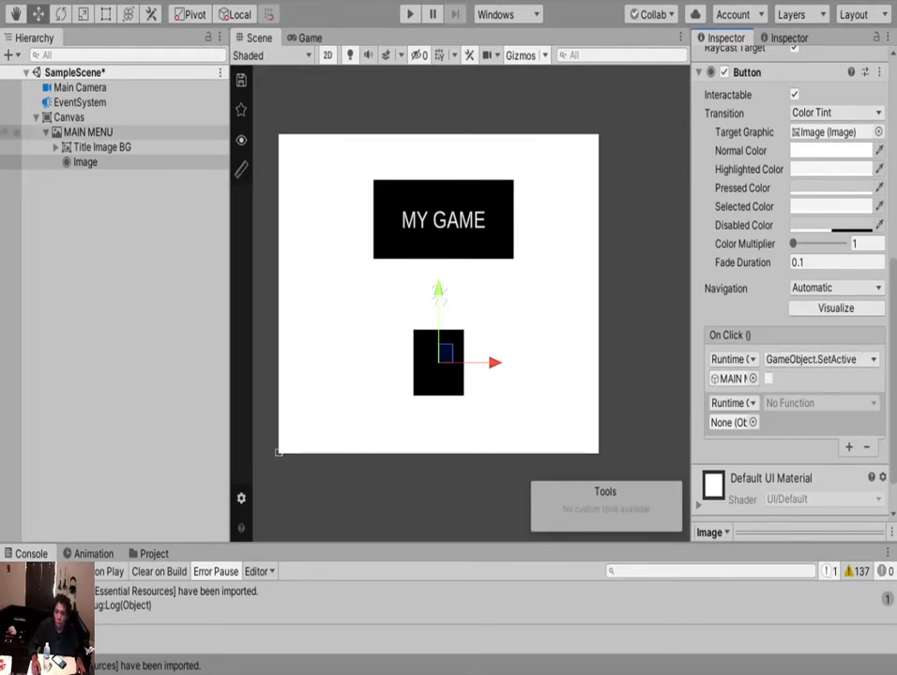
Rename the MAIN MENU object to "TITLE SCREEN".
click(88, 132)
key(F2)
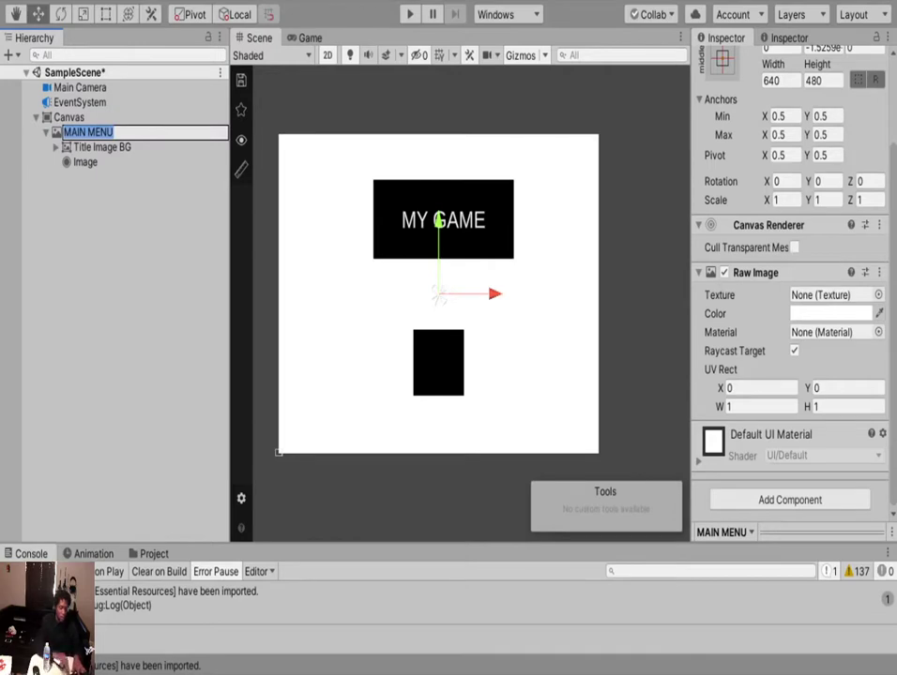
text(TITLE )
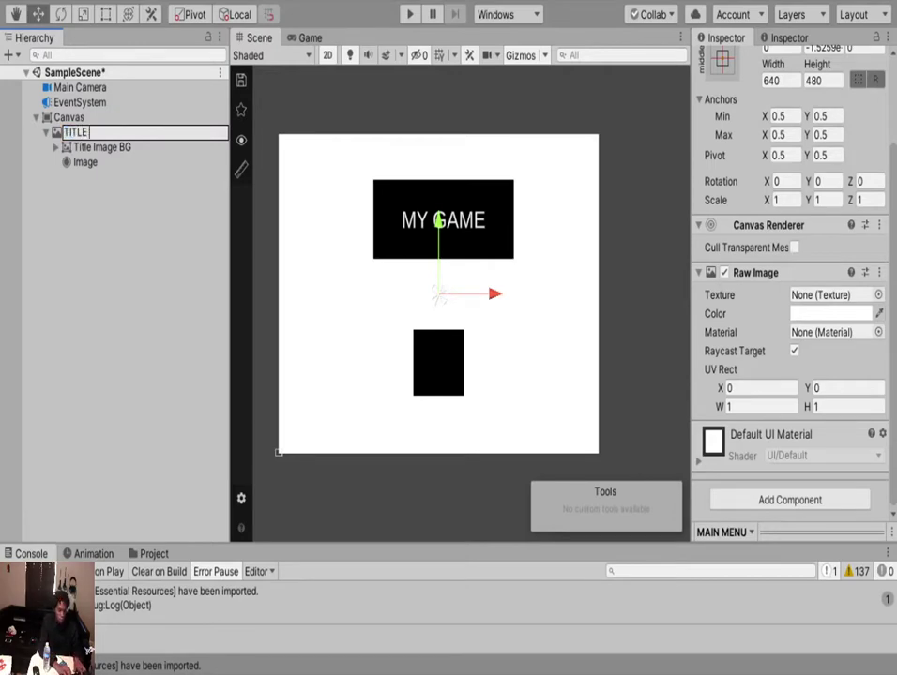
text(SCREEN)
key(Return)
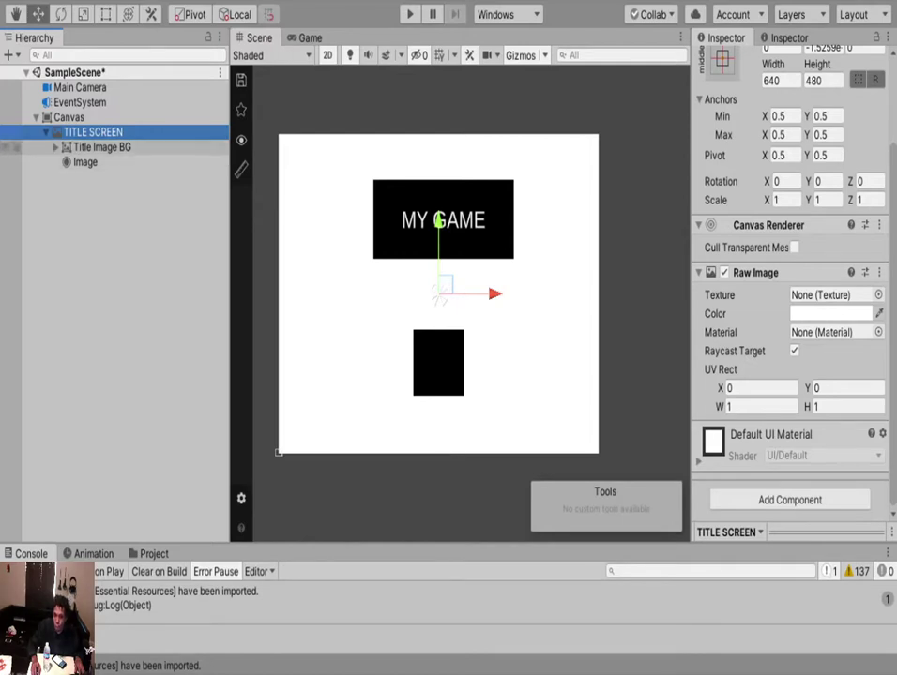
Collapse and duplicate TITLE SCREEN, and rename the copy "MAIN MENU".
click(45, 133)
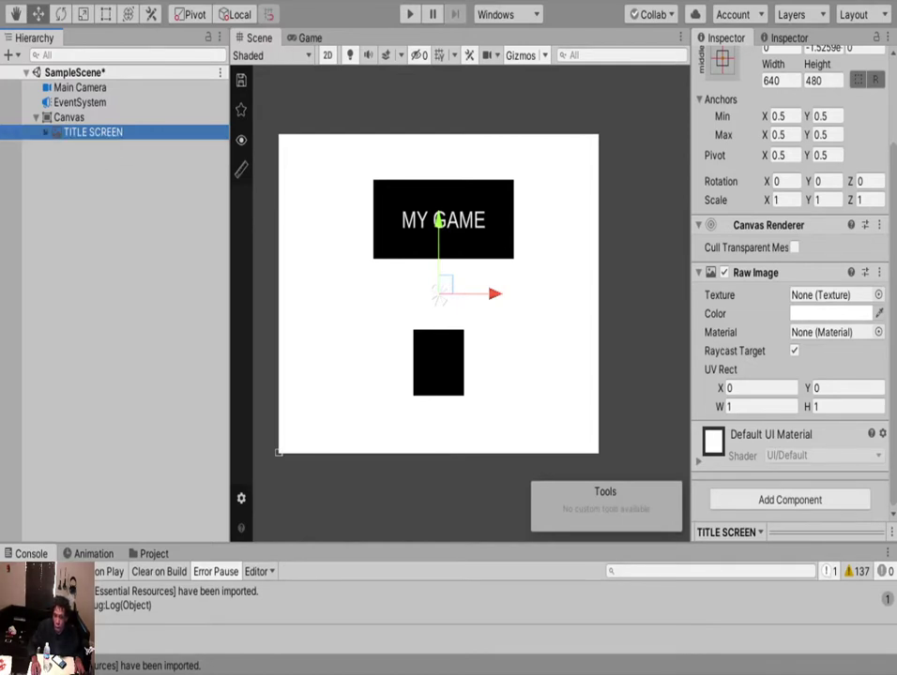
key(ctrl+d)
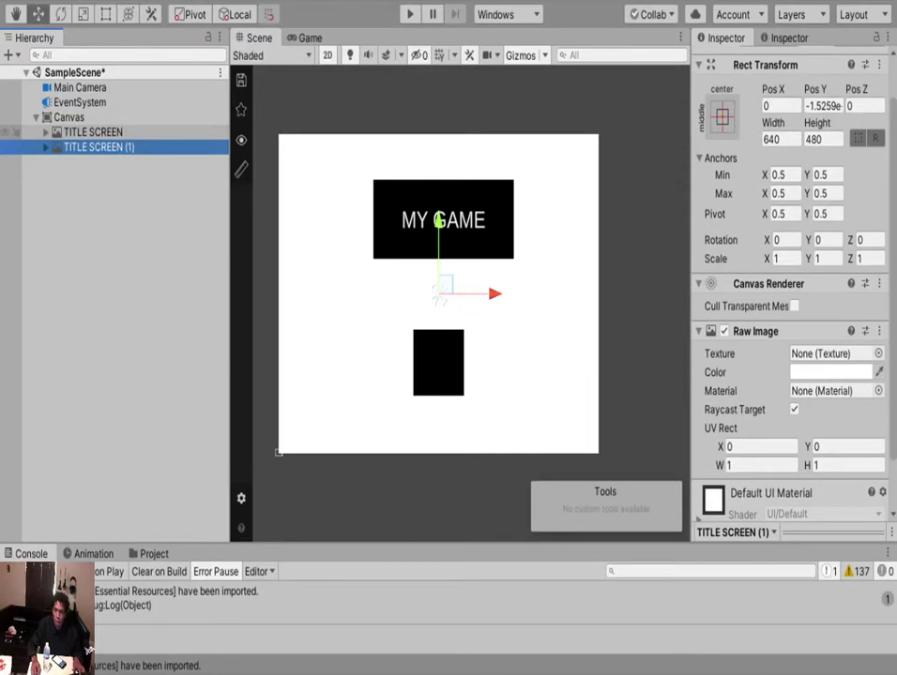
key(F2)
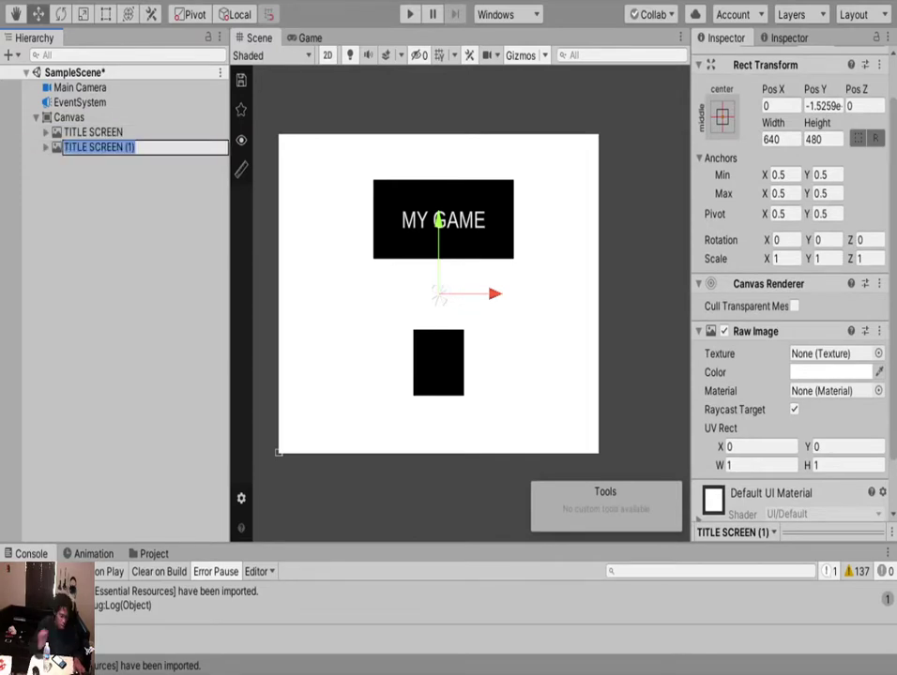
text(MAIN)
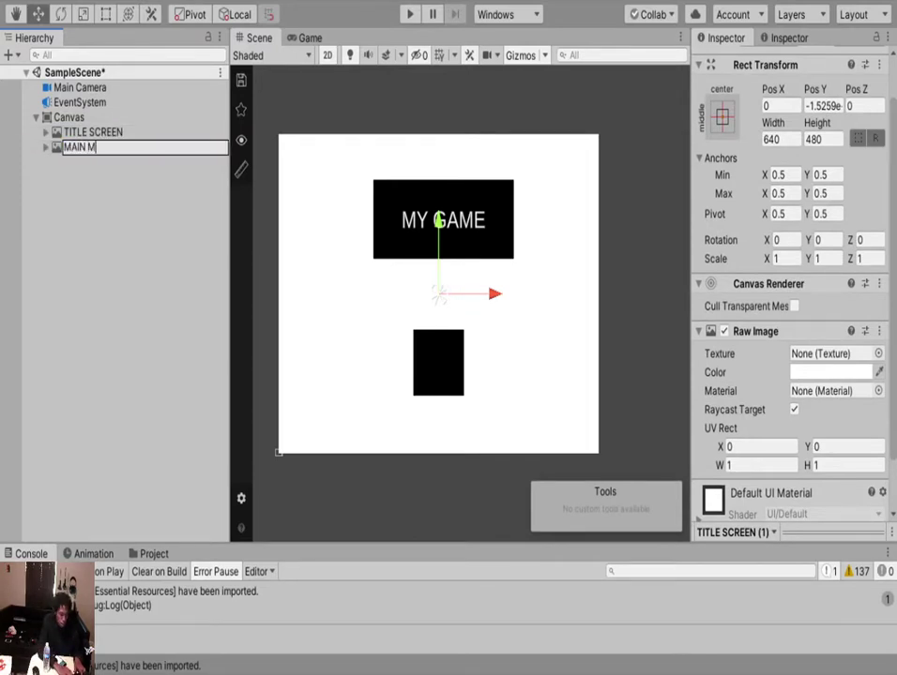
text( MENU)
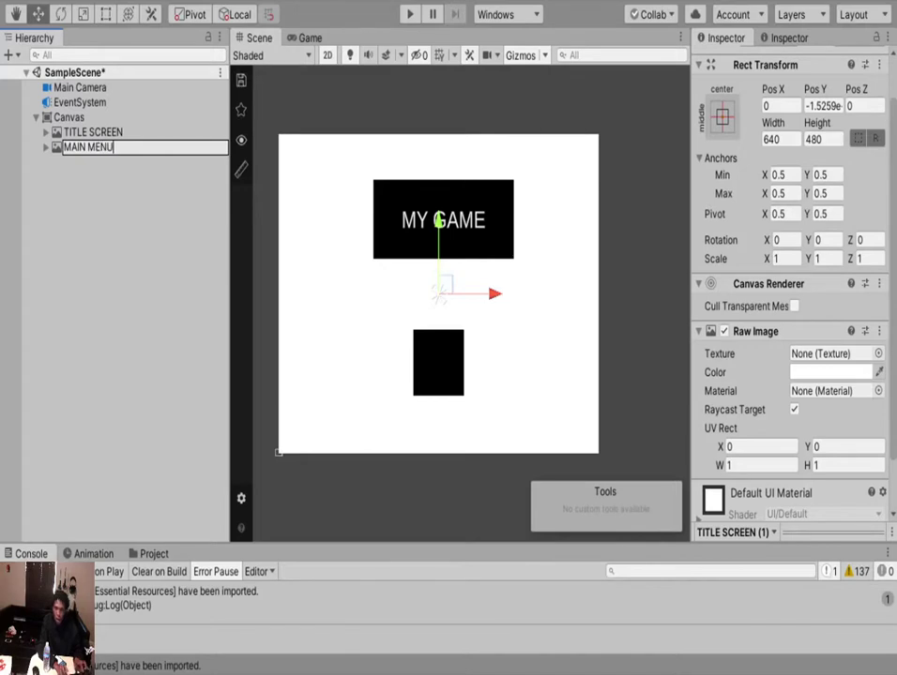
key(Return)
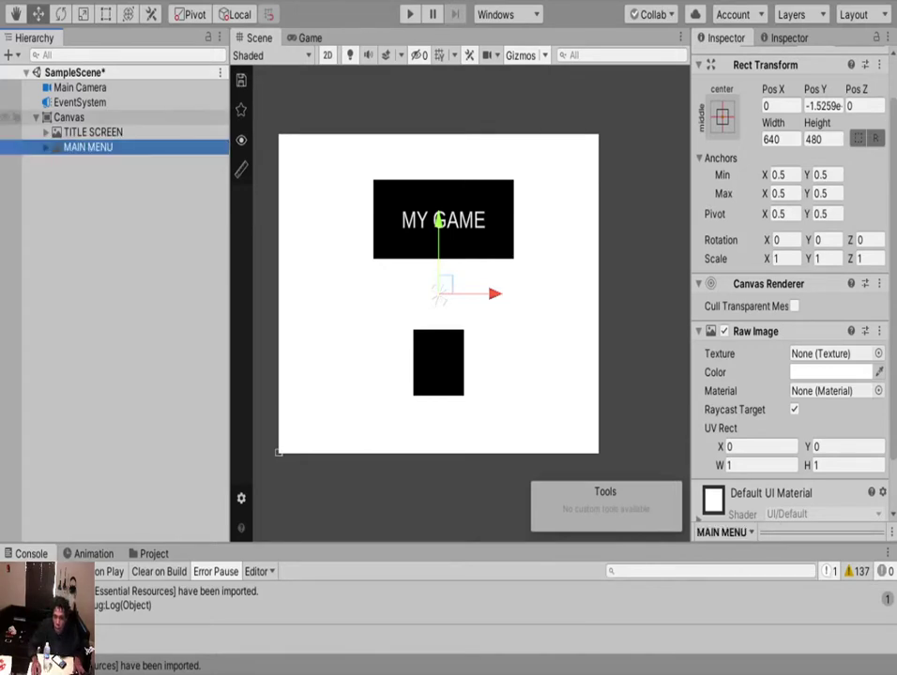
Set the second On Click entry of the Image button under MAIN MENU to GameObject.SetActive, checked, on MAIN MENU.
click(68, 118)
click(438, 362)
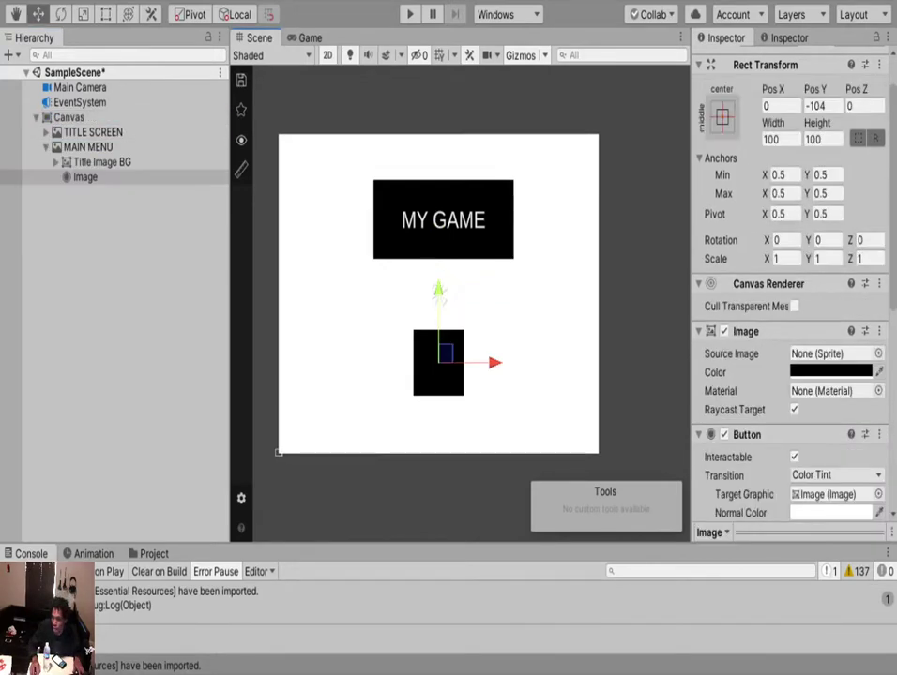
scroll(793, 282, down, 10)
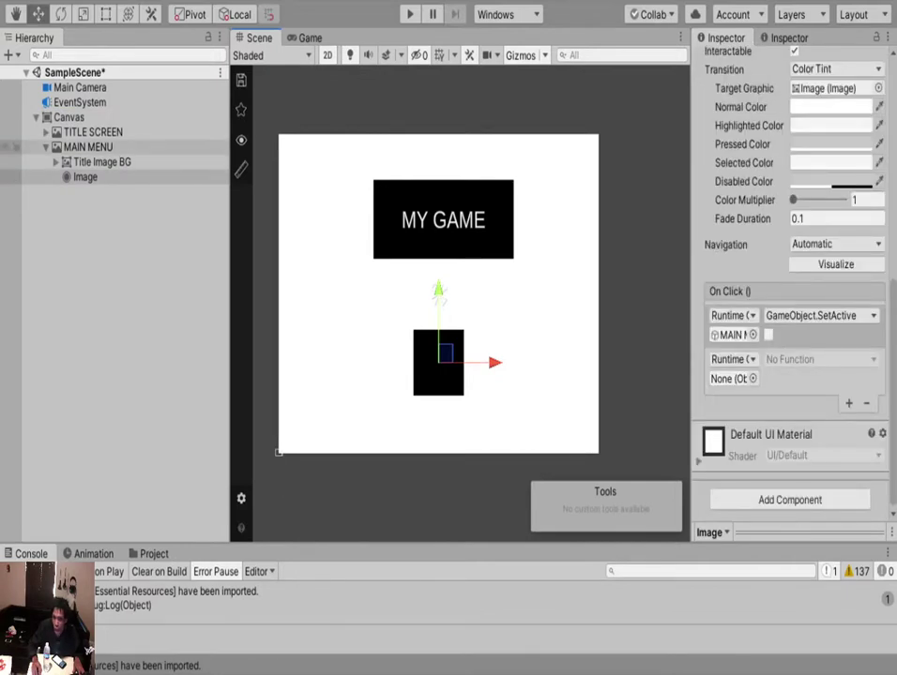
drag(87, 147, 734, 379)
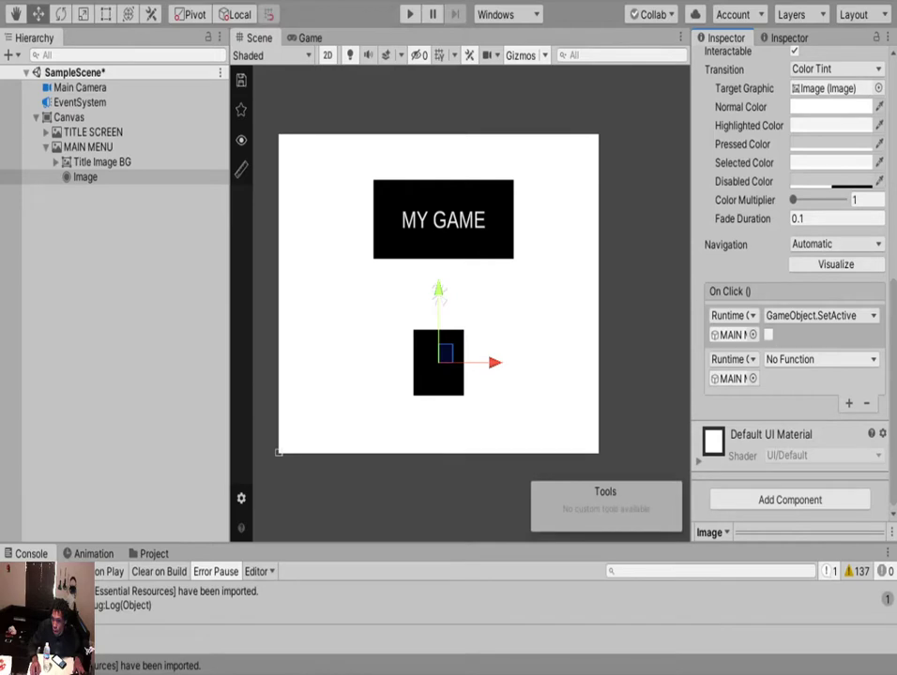
click(820, 360)
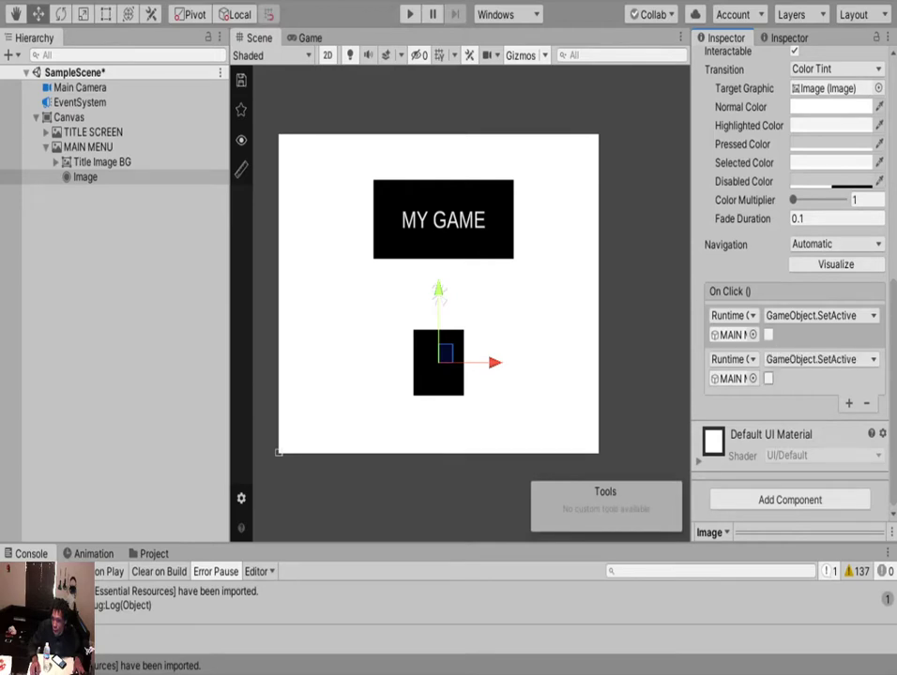
click(768, 378)
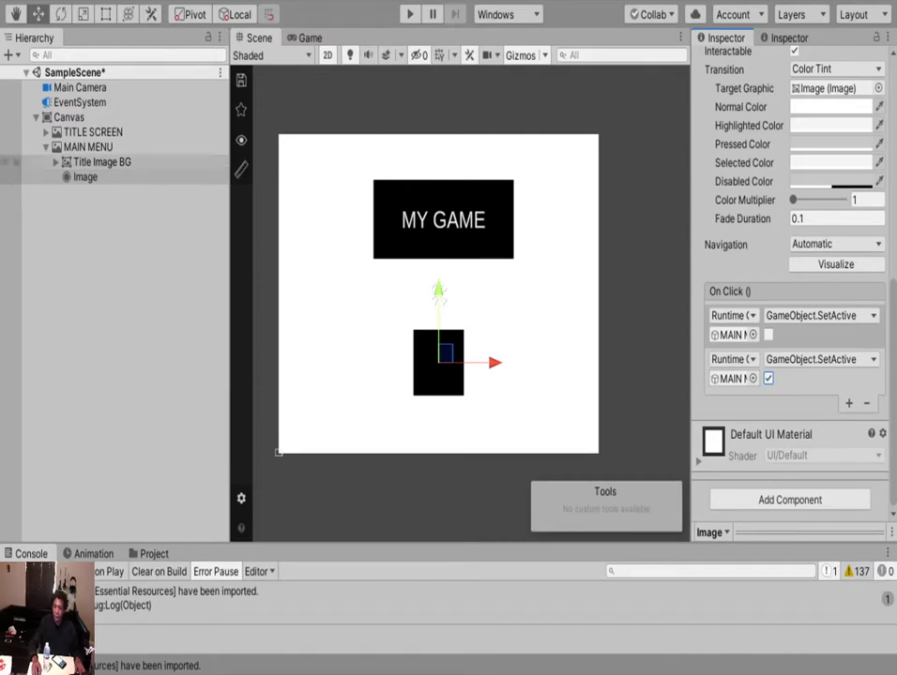
Delete the copied Title Image BG and Image objects from MAIN MENU.
click(94, 162)
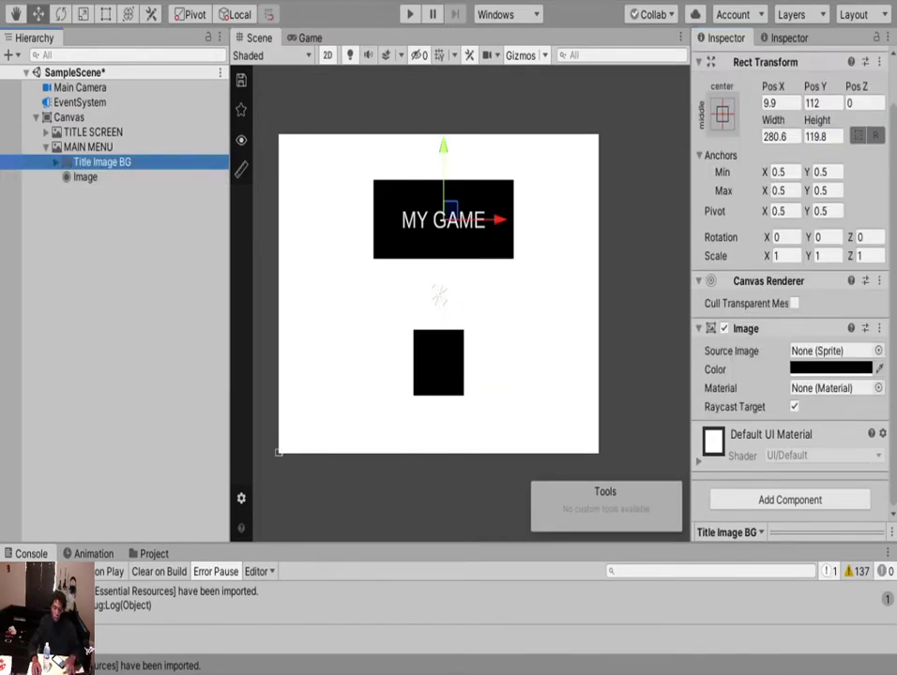
key(Delete)
click(85, 162)
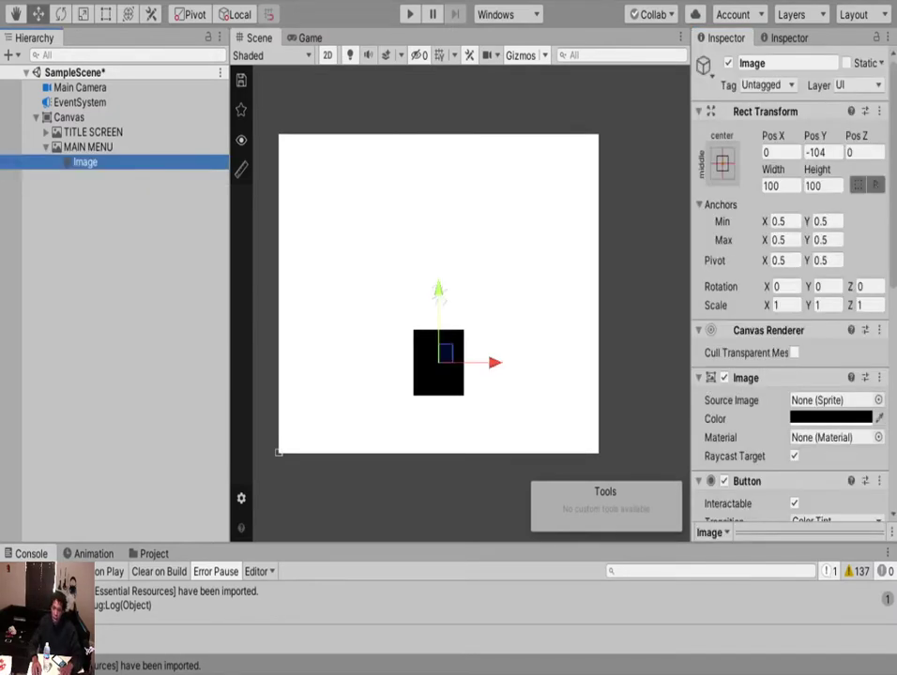
key(Delete)
Add a new Image as a child of MAIN MENU and set its color to black.
click(88, 147)
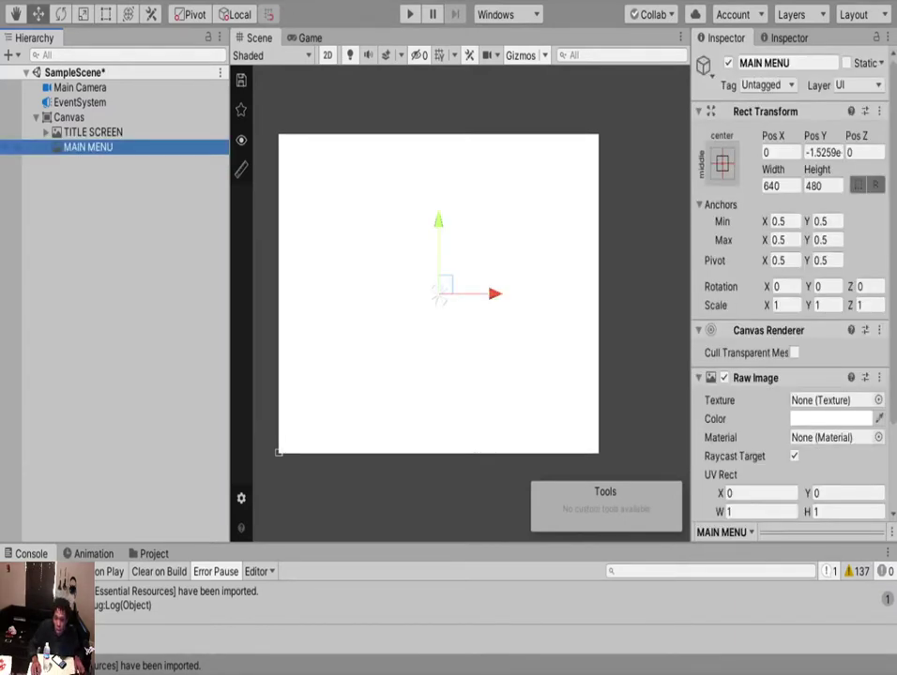
key(ctrl+z)
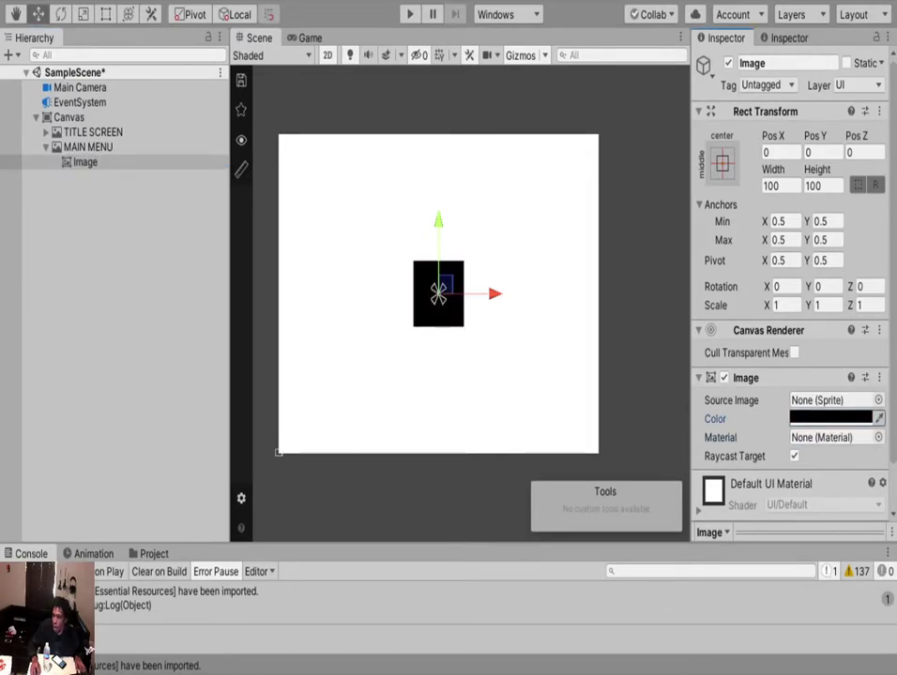
Move the black Image to the canvas's upper-right corner, around X 268, Y 218, and shrink it to about 98.6 by 35.1.
drag(489, 293, 627, 293)
drag(571, 234, 571, 111)
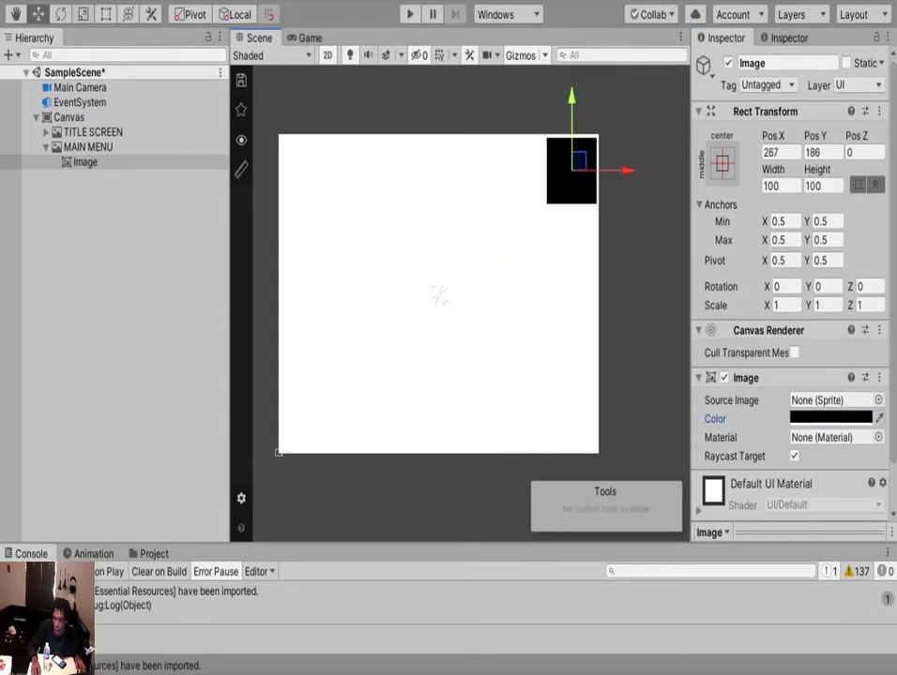
key(t)
drag(546, 205, 547, 163)
Add a TextMeshPro text as a child of the Image and fit its rectangle to the black box, about 98.6 by 35.1.
click(84, 162)
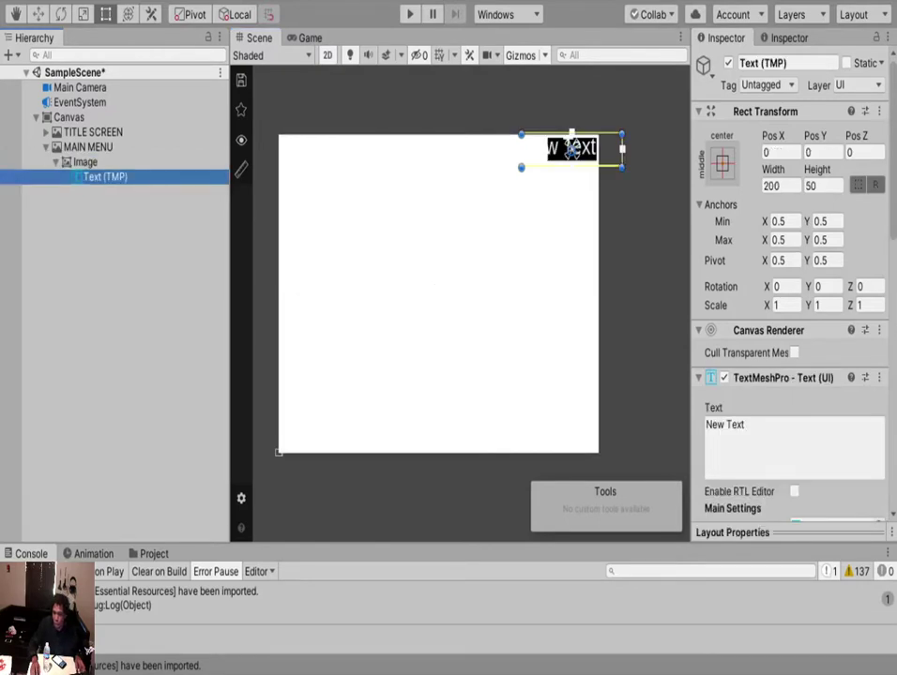
scroll(587, 160, up, 10)
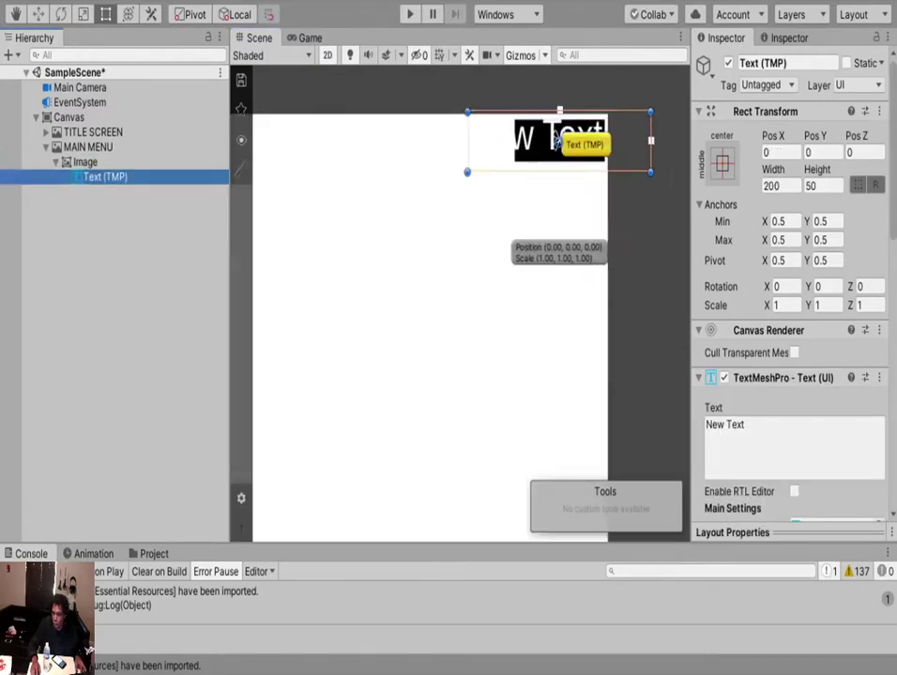
click(587, 161)
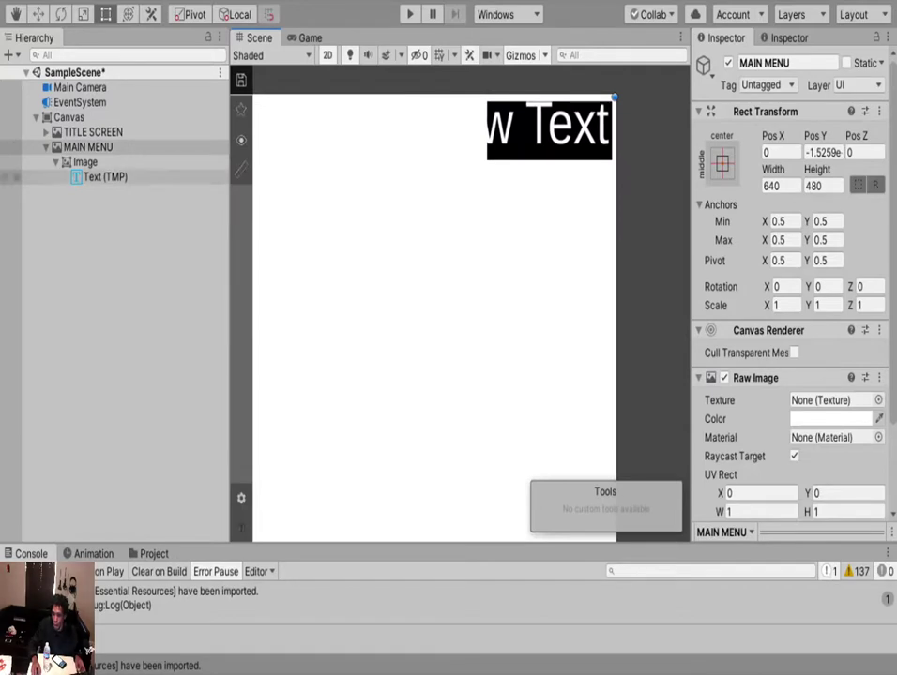
click(546, 131)
drag(421, 132, 486, 131)
drag(547, 90, 547, 104)
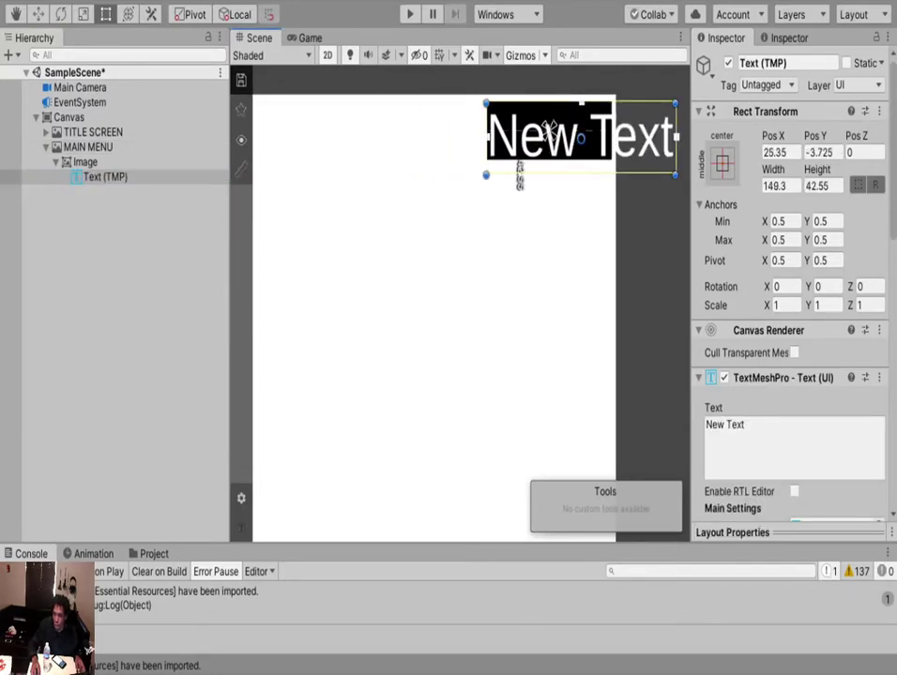
drag(520, 175, 521, 162)
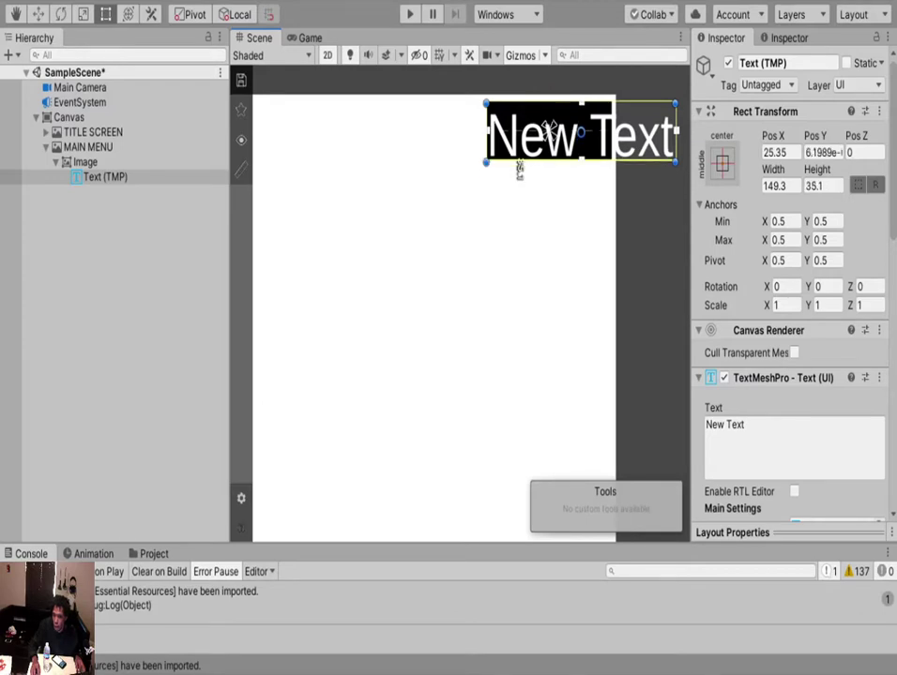
drag(675, 131, 611, 131)
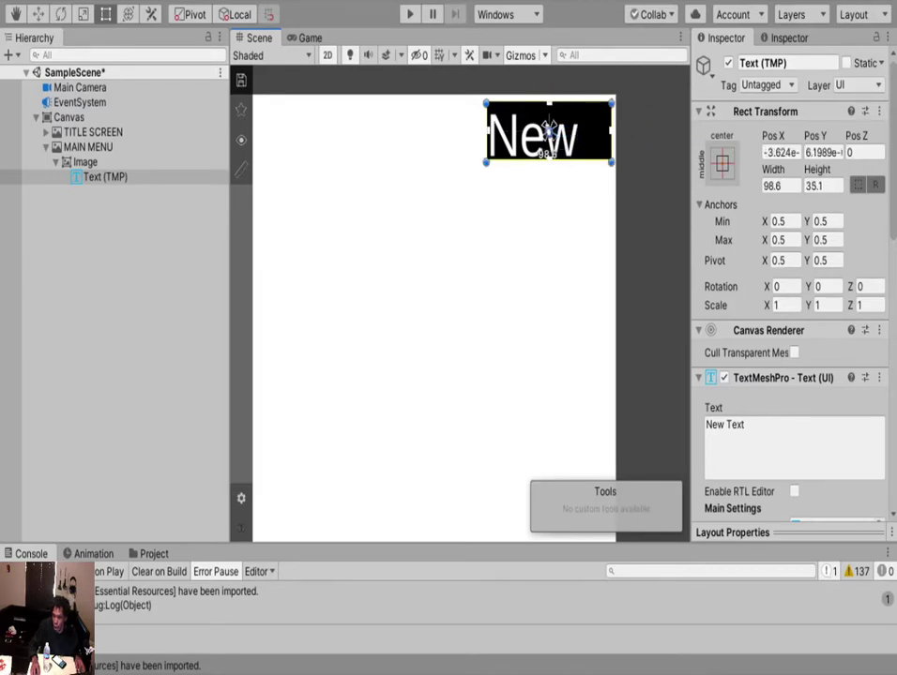
Set the text's font size to 15 and center it vertically and horizontally.
scroll(792, 282, down, 5)
click(805, 100)
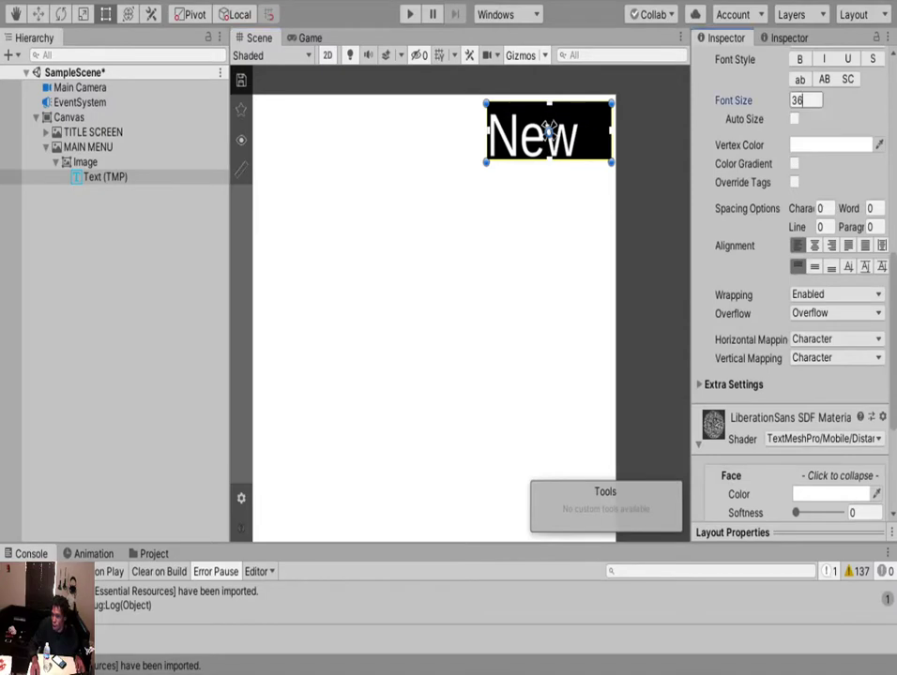
text(15)
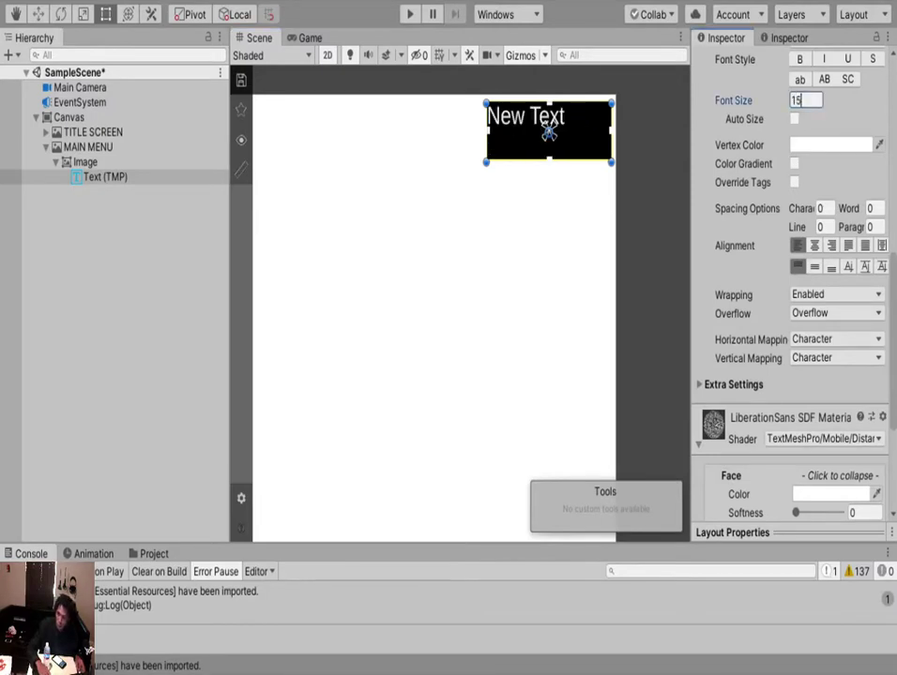
click(814, 268)
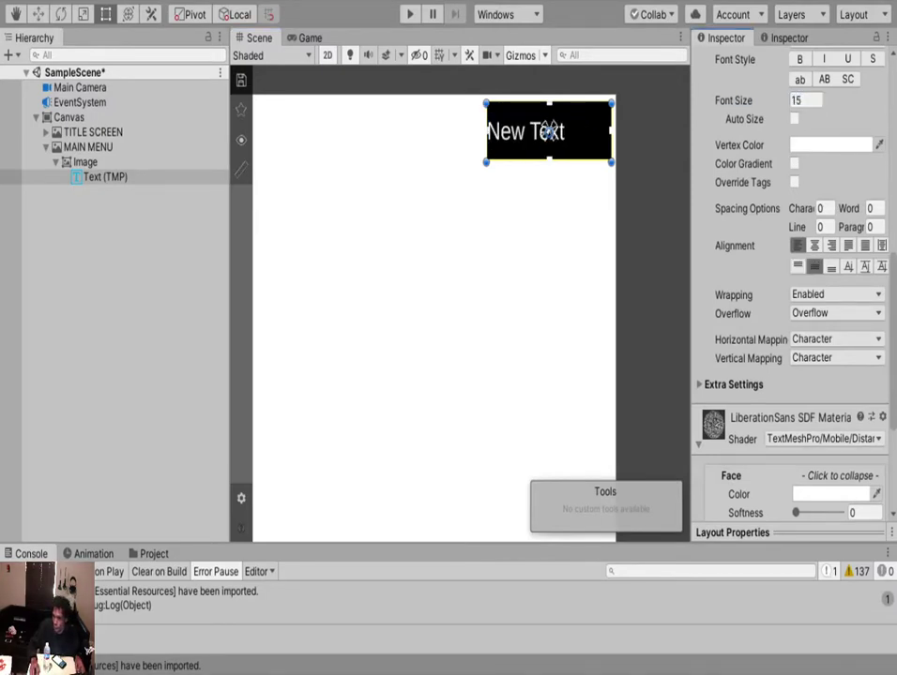
click(814, 245)
Replace the placeholder wording of the TextMeshPro text with "BACK".
scroll(814, 254, up, 10)
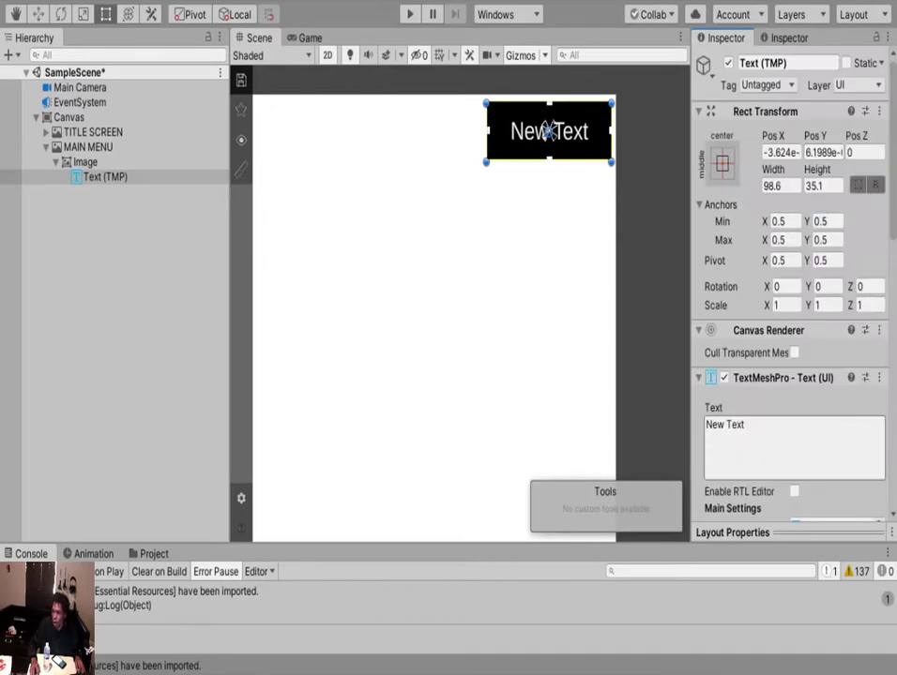
click(793, 449)
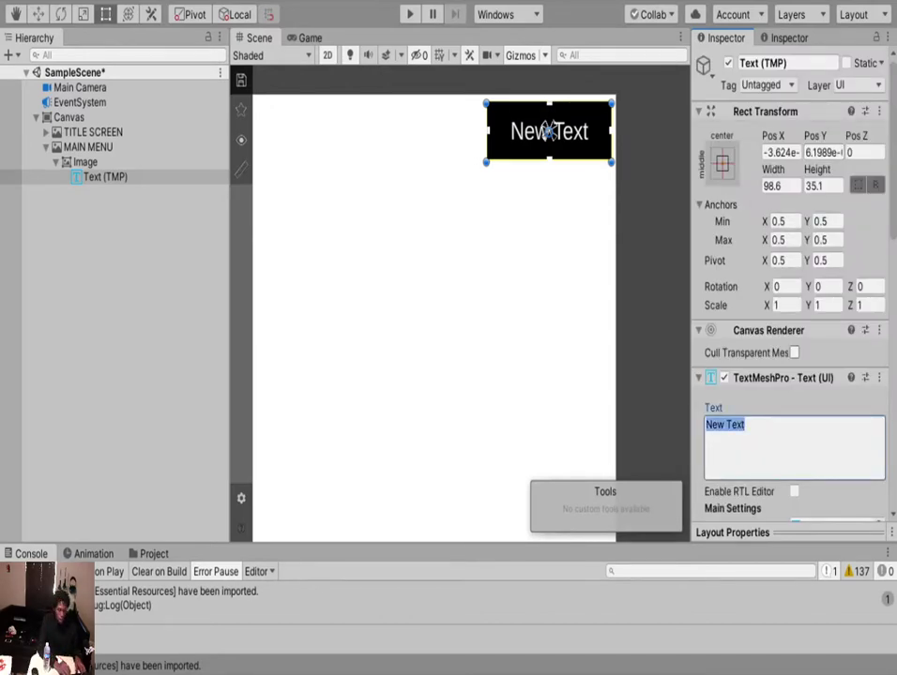
text(BACK)
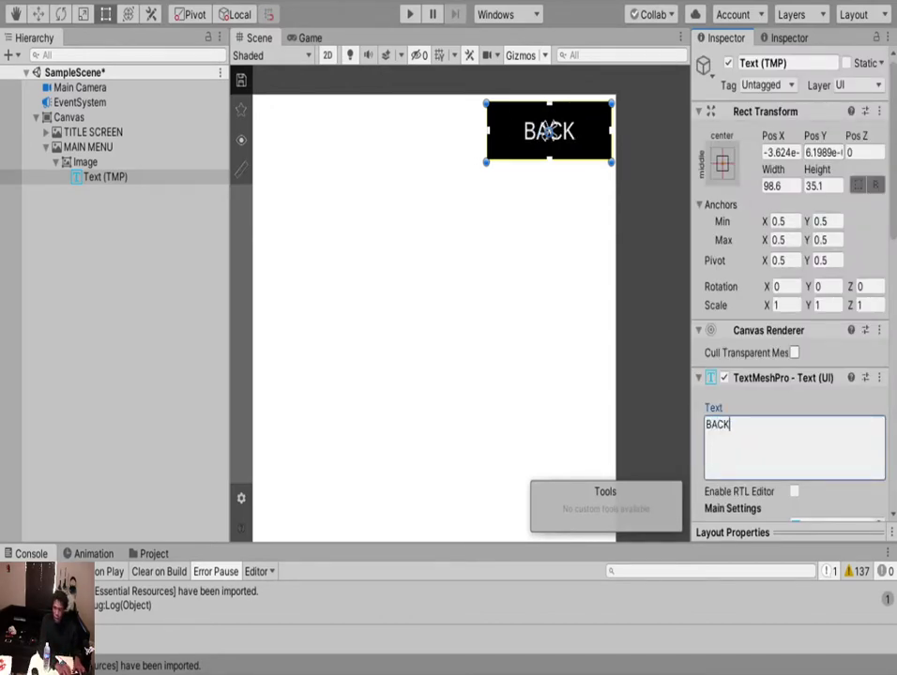
key(BackSpace)
key(BackSpace)
key(BackSpace)
key(BackSpace)
text(T)
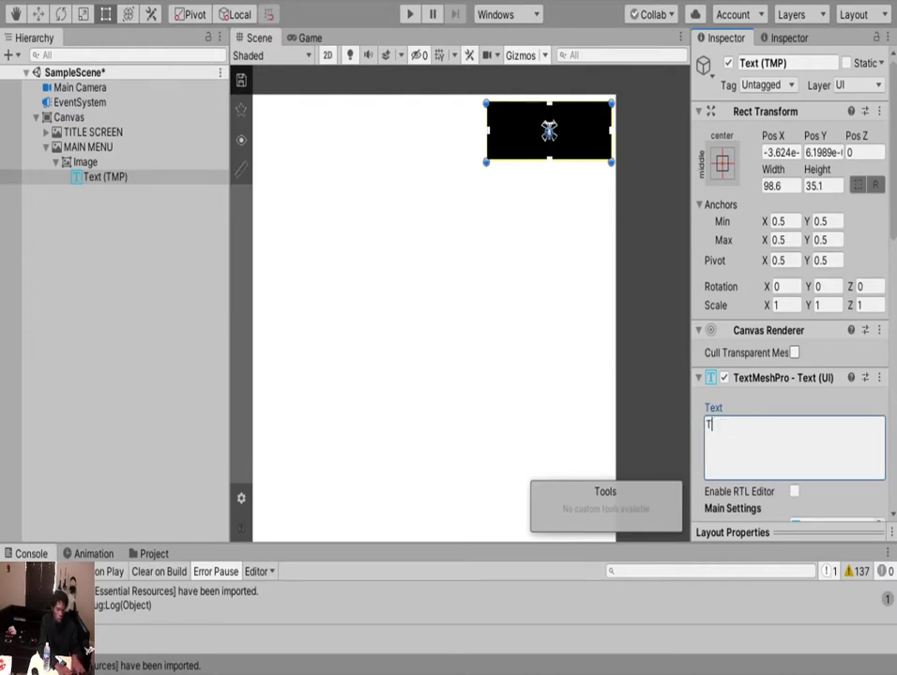
text(itle)
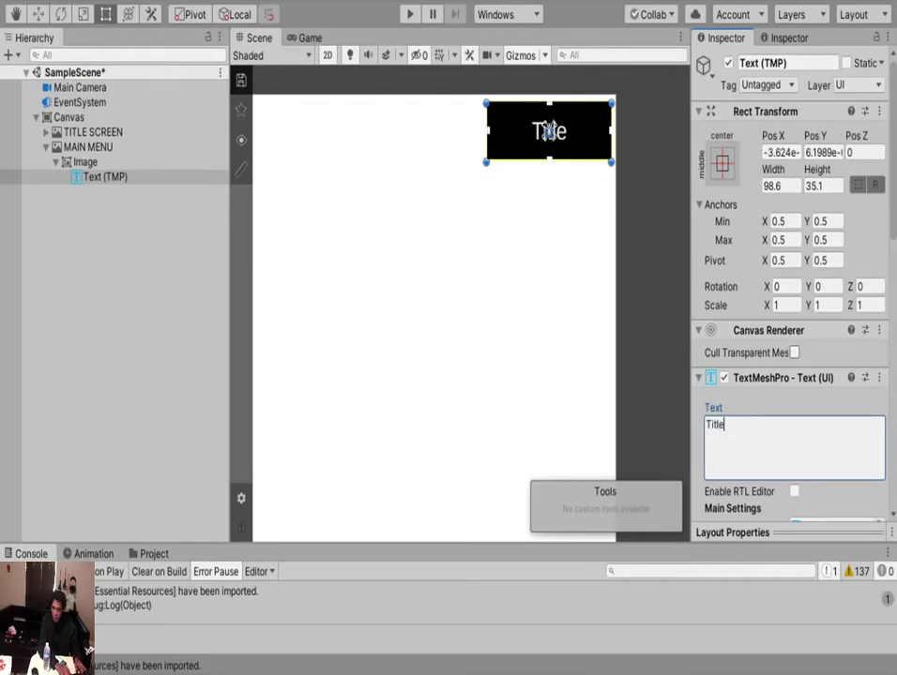
key(BackSpace)
key(BackSpace)
key(BackSpace)
key(BackSpace)
key(BackSpace)
text(B)
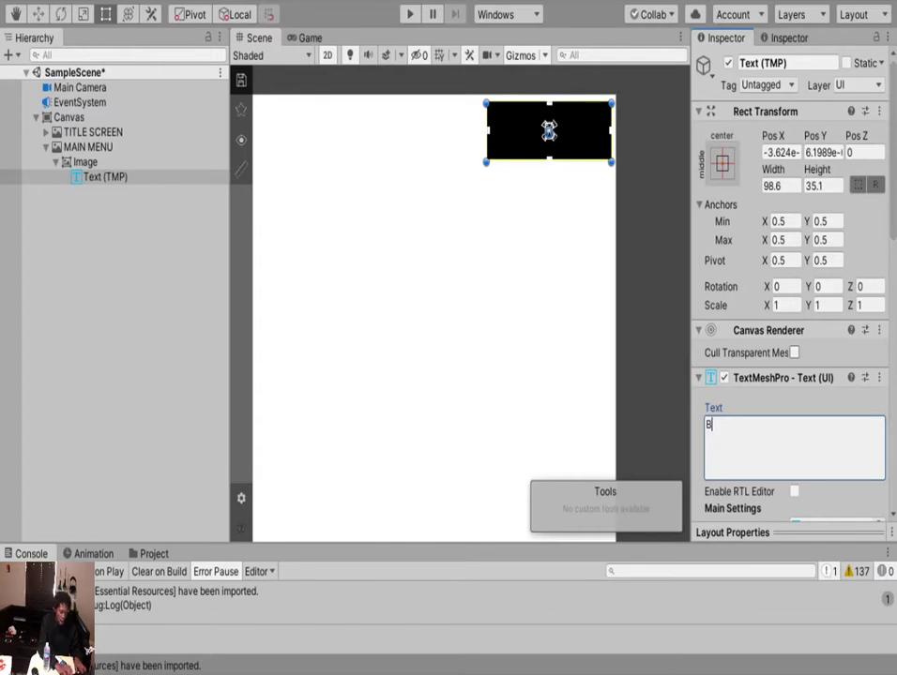
text(ACK)
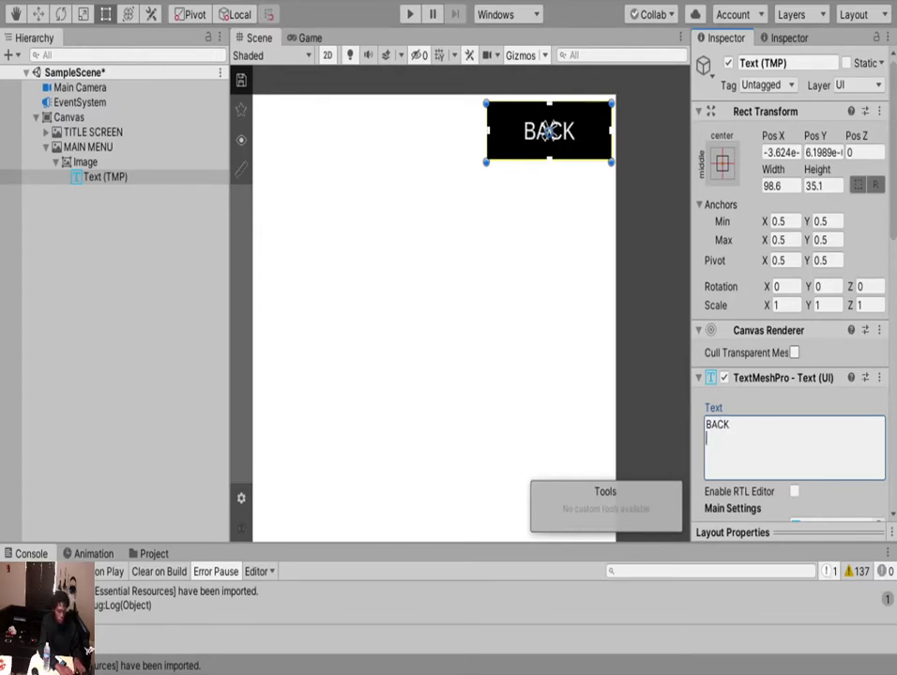
Add "(TITLE SCREEN)" as a second line below "BACK" in the text.
text(()
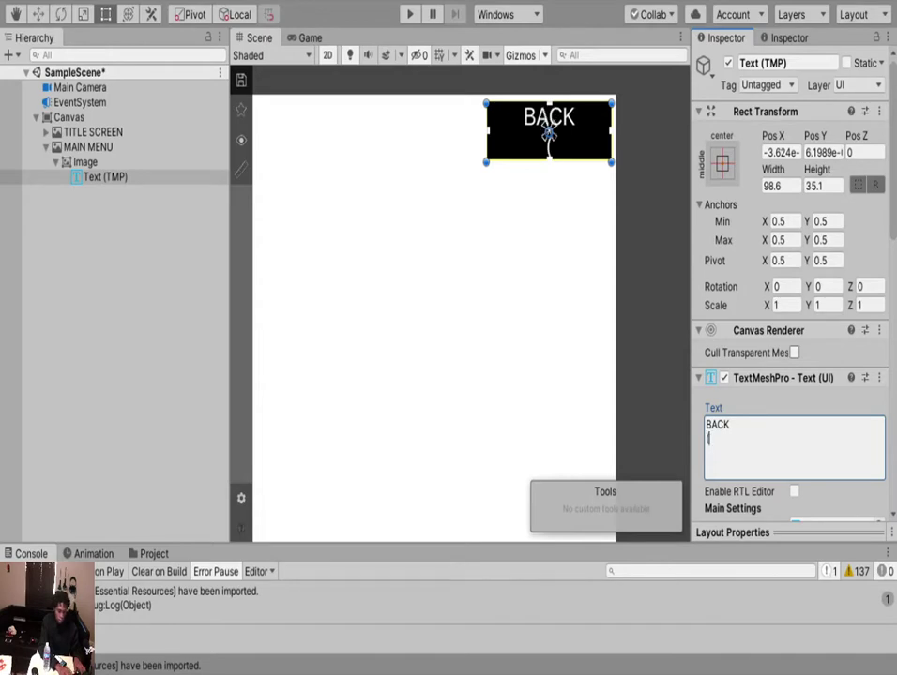
text(TIELE)
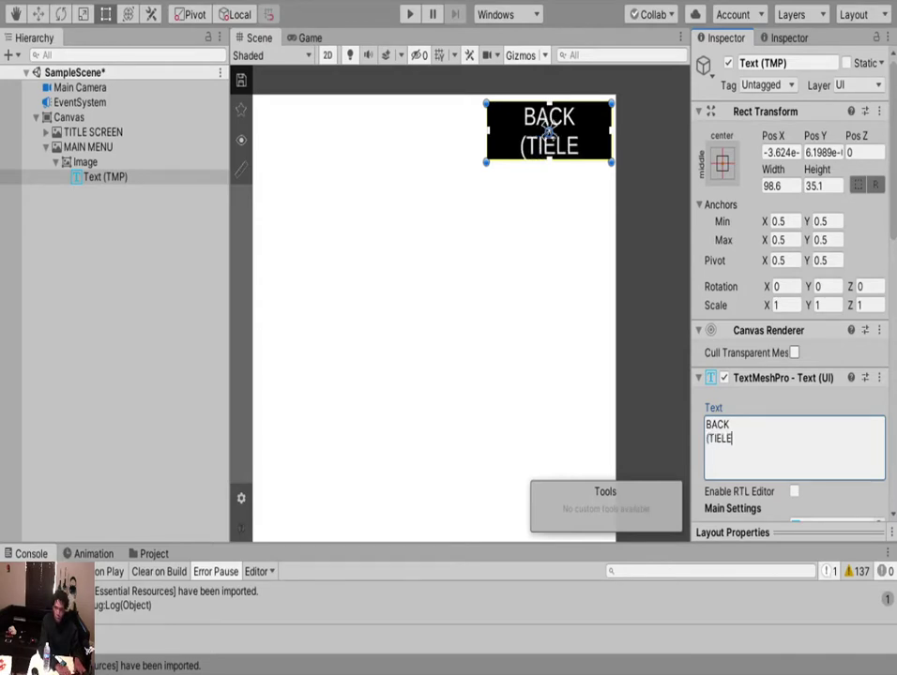
key(BackSpace)
key(BackSpace)
key(BackSpace)
text(TLE )
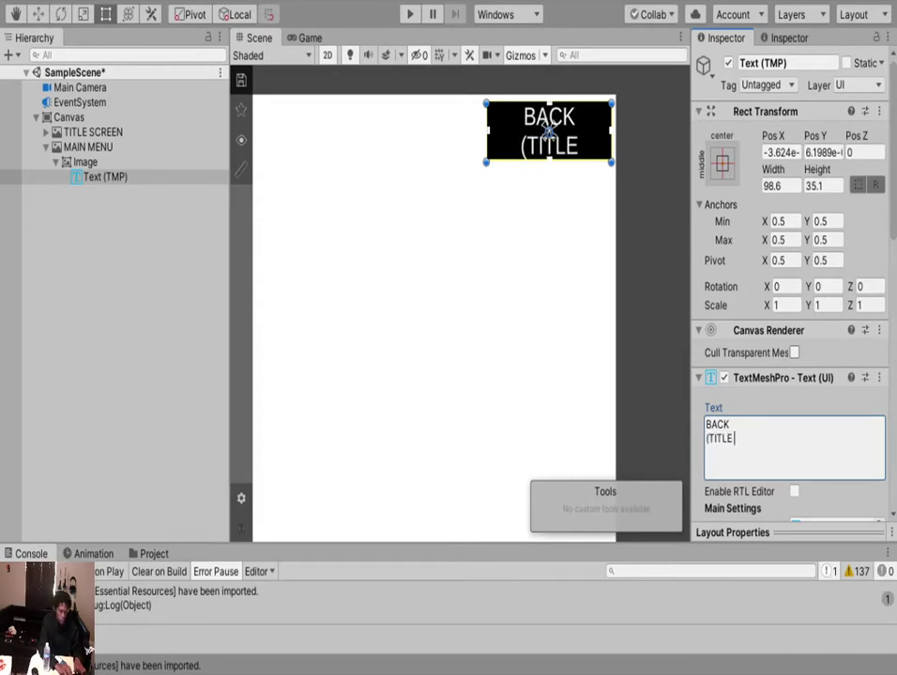
text(SCREEN)
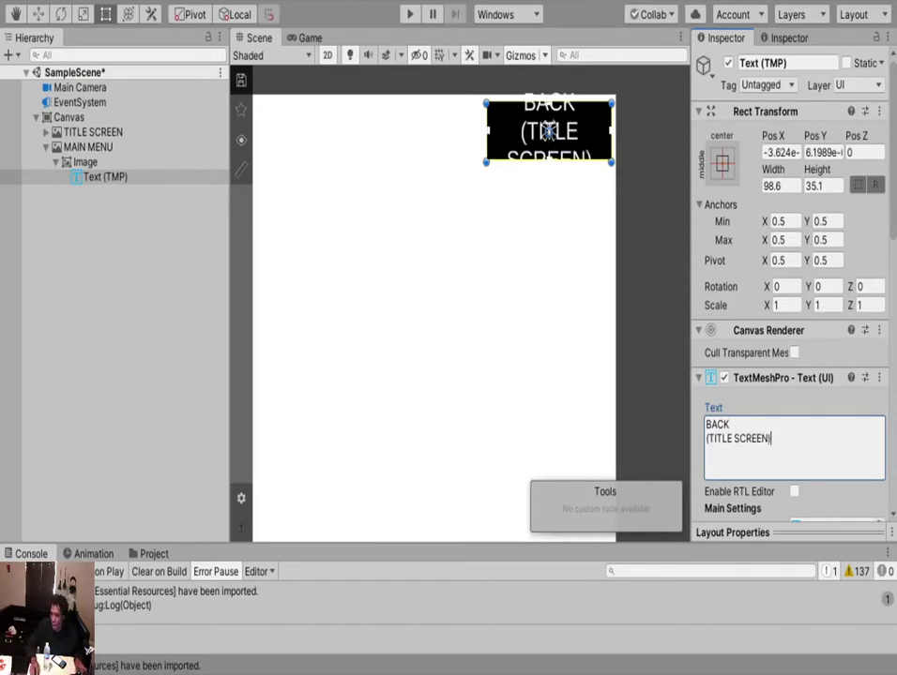
text())
Set the button text's font size to 10 and make it bold.
click(804, 435)
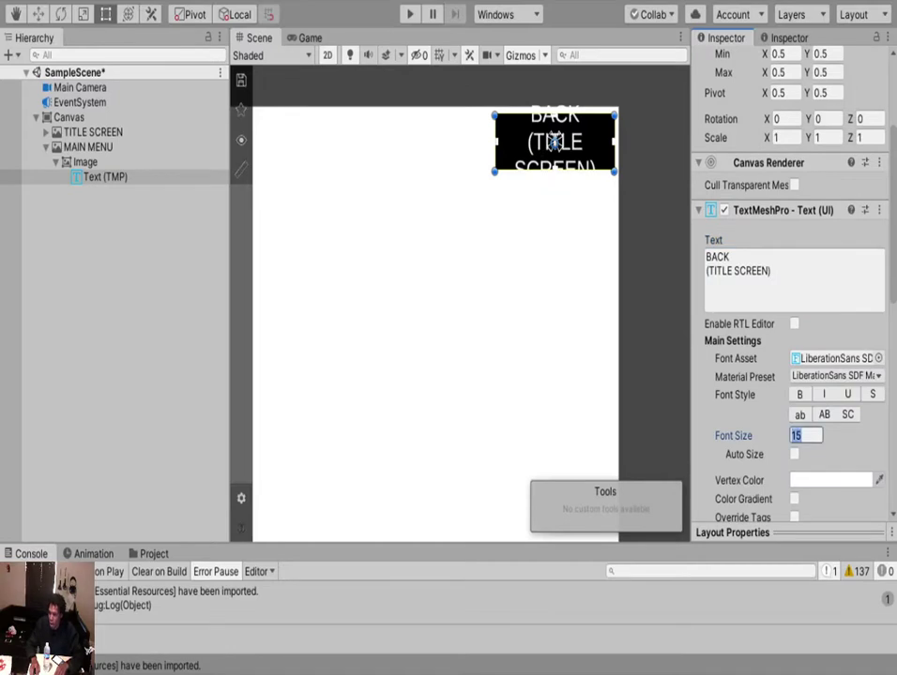
text(13)
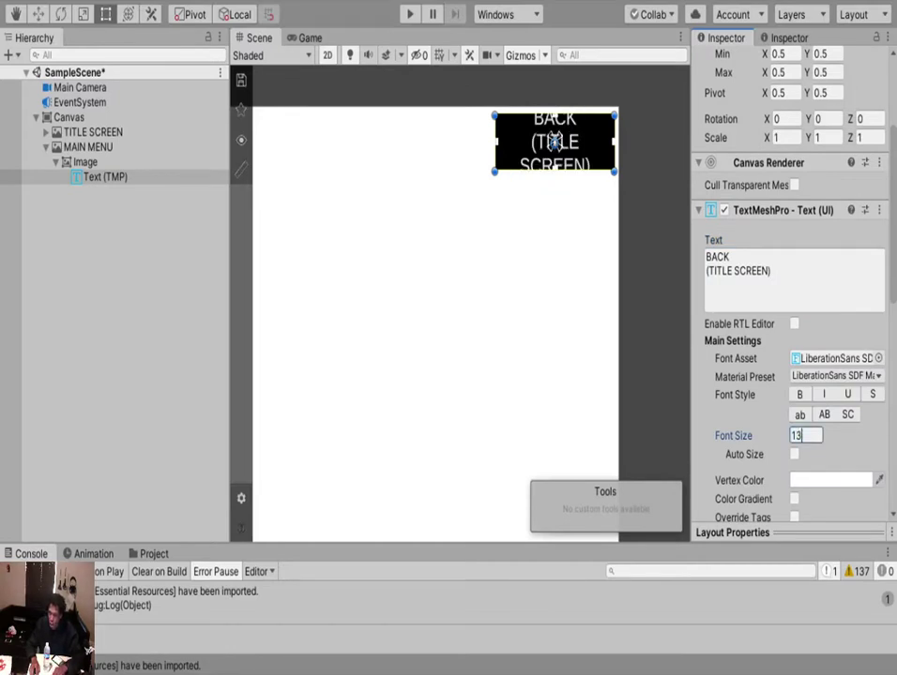
key(BackSpace)
text(0)
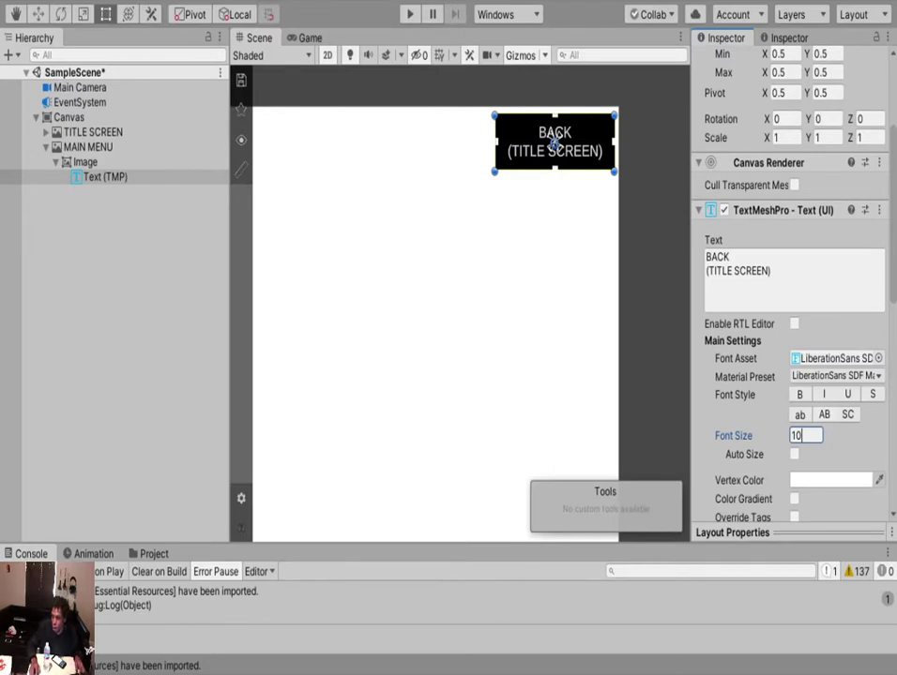
click(800, 395)
Rename the Image under MAIN MENU to "Back To Title Screen".
middle_drag(384, 263, 550, 202)
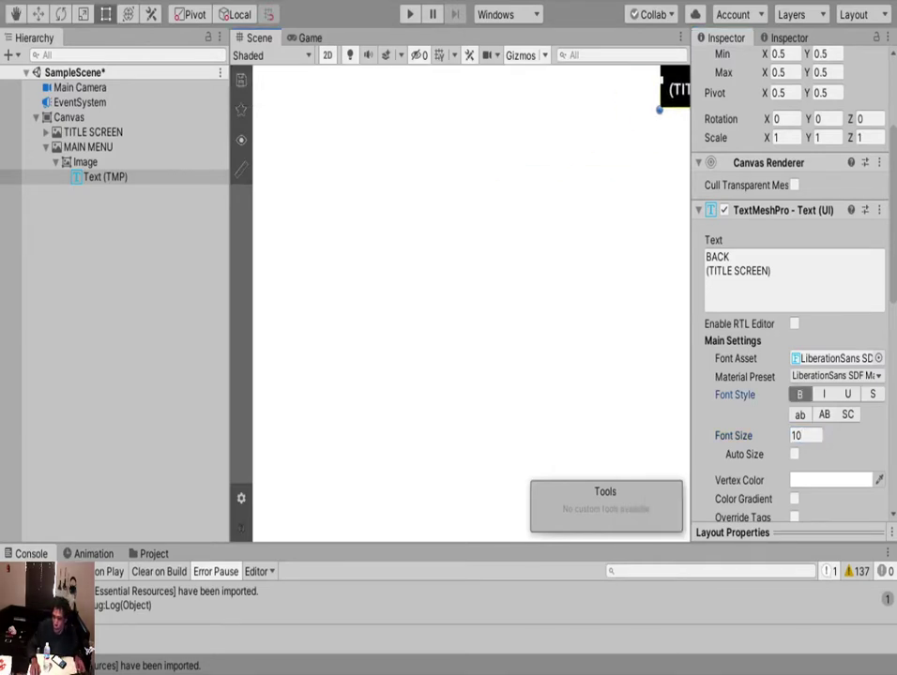
scroll(560, 204, down, 10)
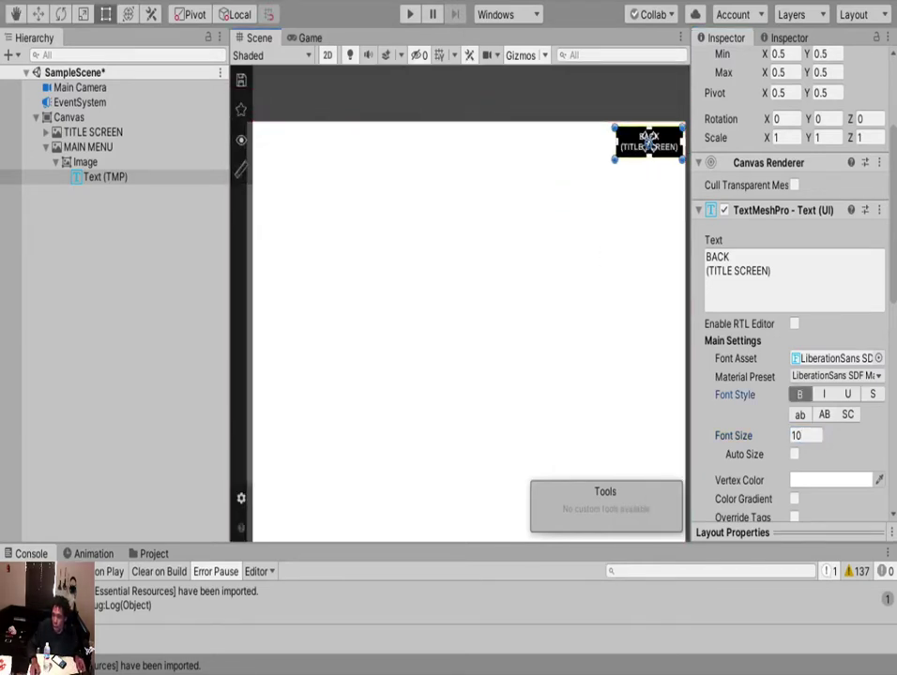
click(648, 140)
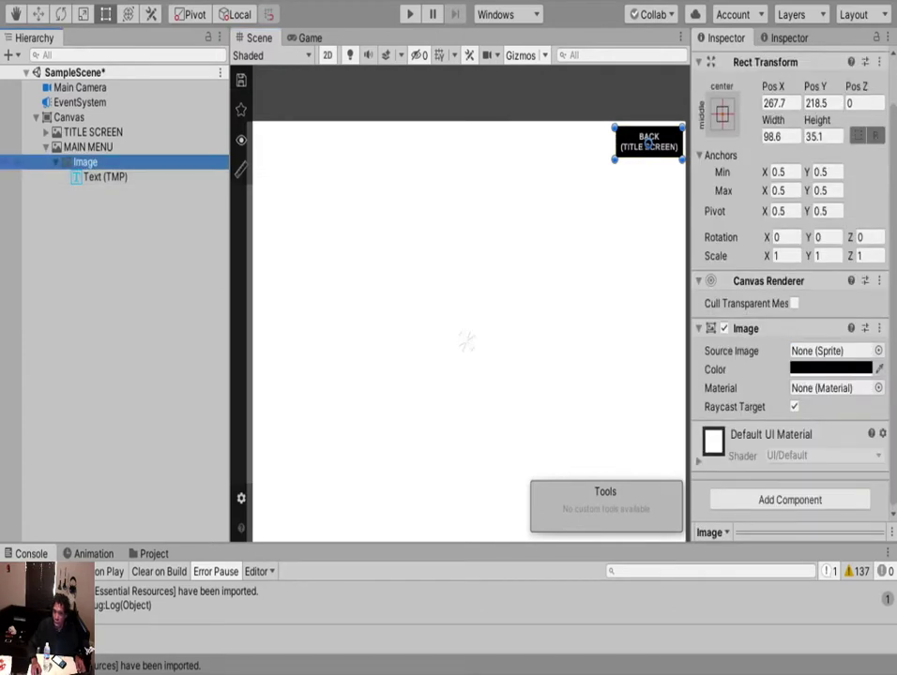
key(F2)
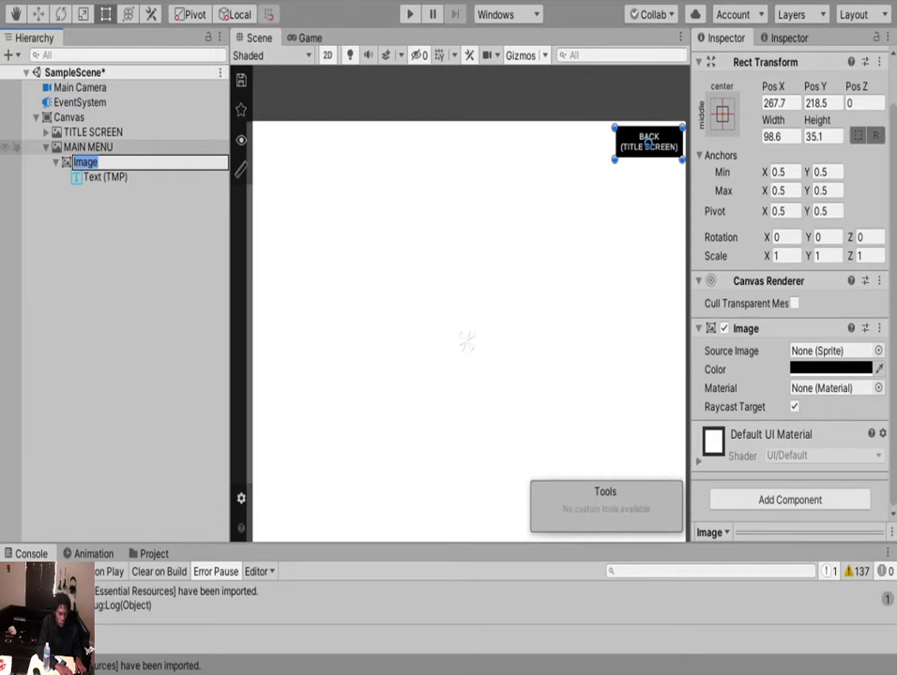
text(B)
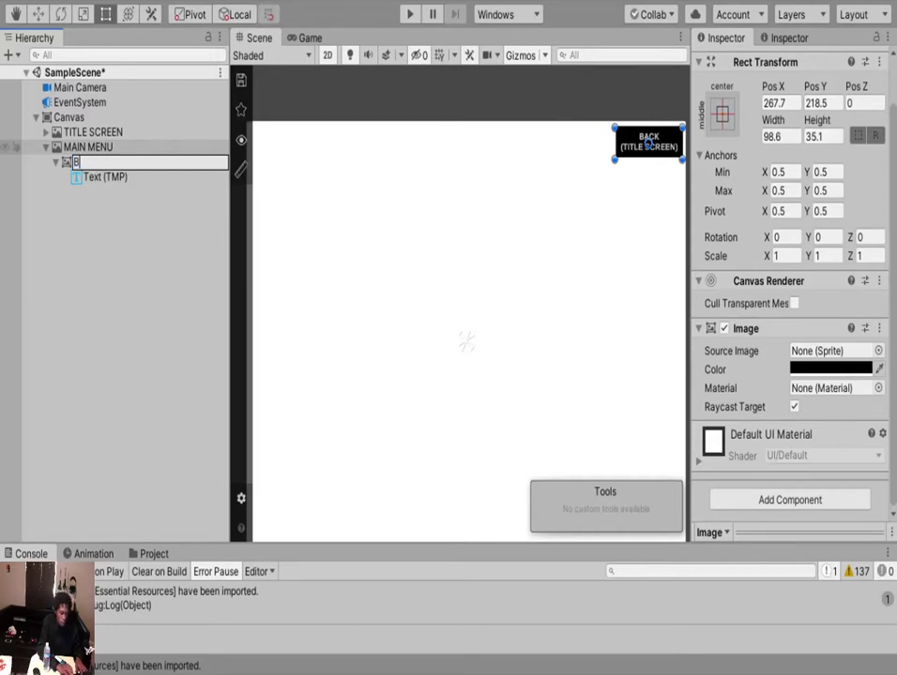
text(ack To)
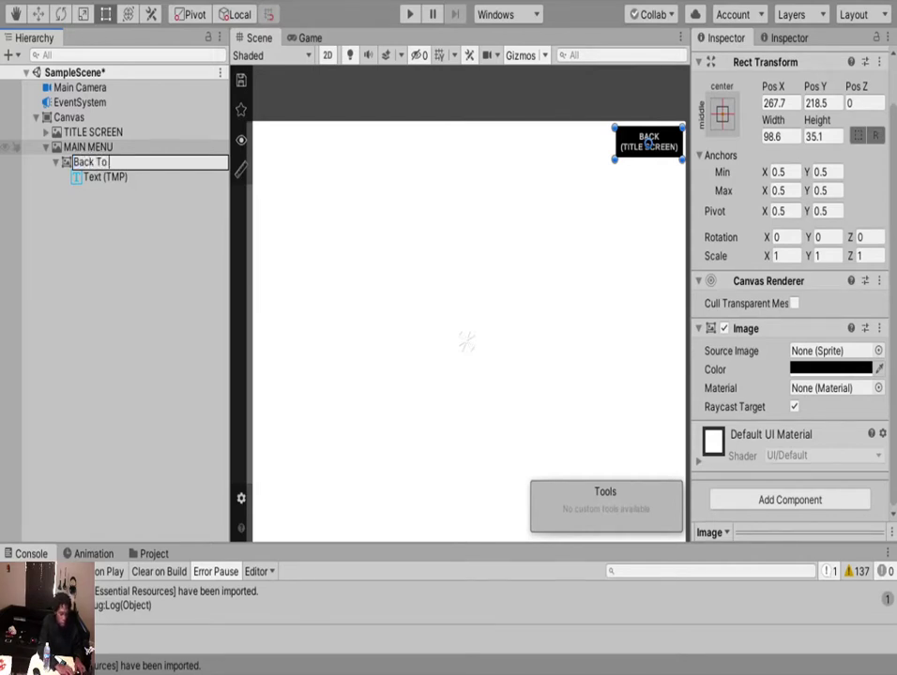
text( Title Scr)
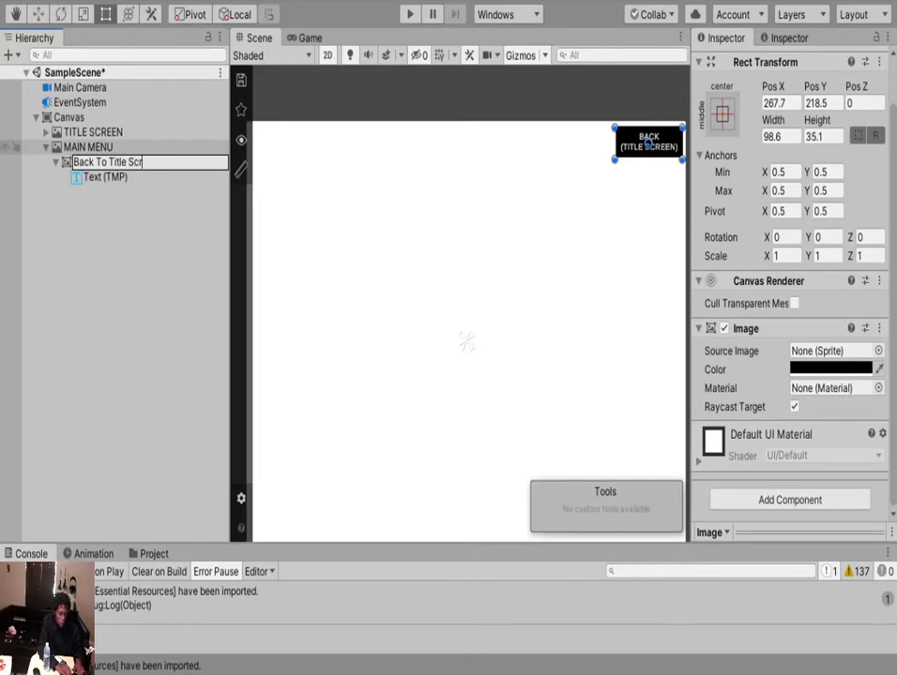
text(een)
key(Return)
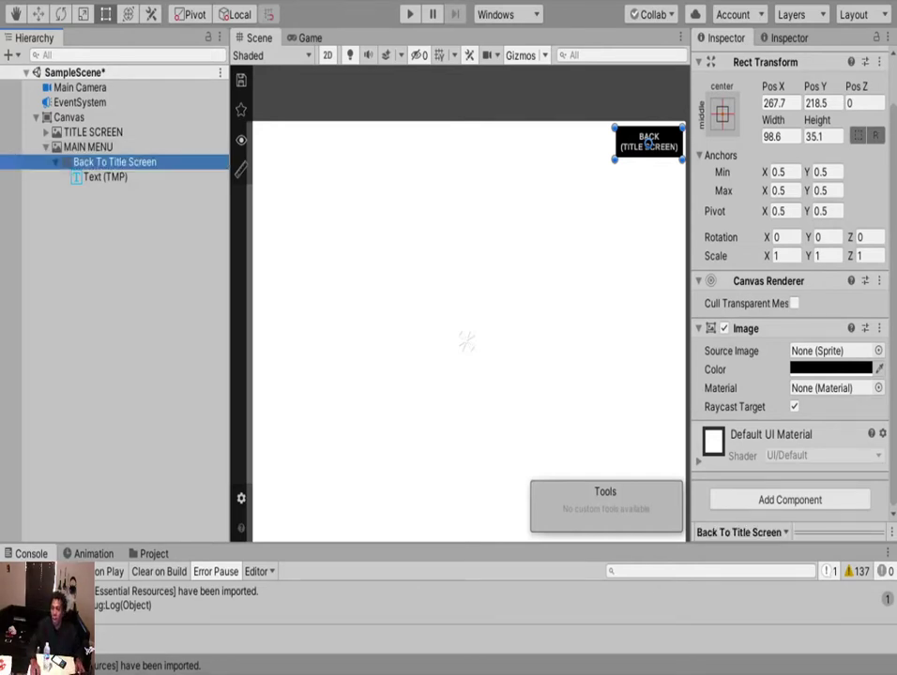
Add a Button component to Back To Title Screen and create an empty entry in its On Click list.
click(790, 500)
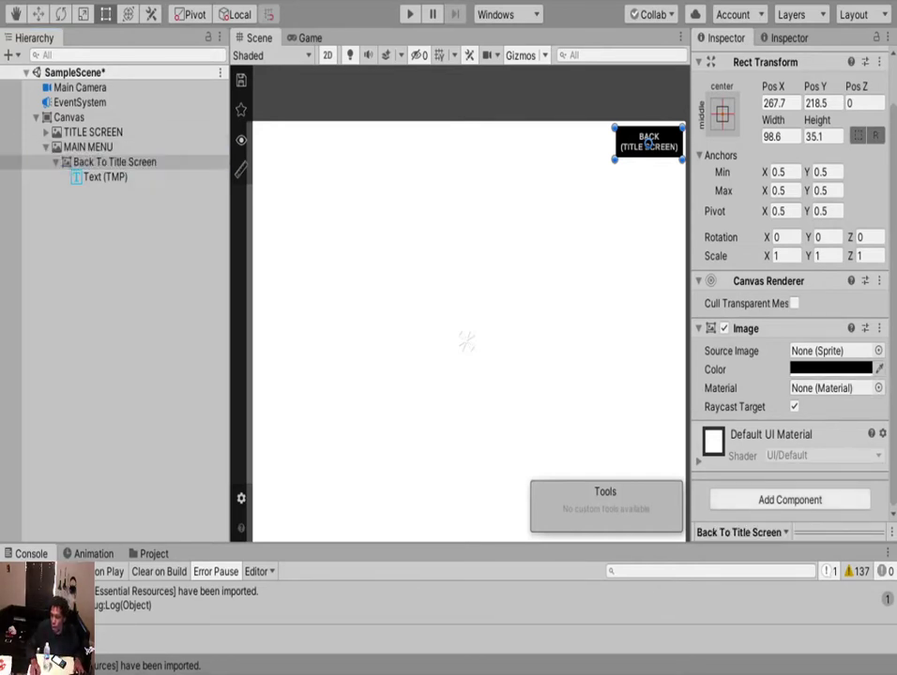
scroll(790, 281, down, 5)
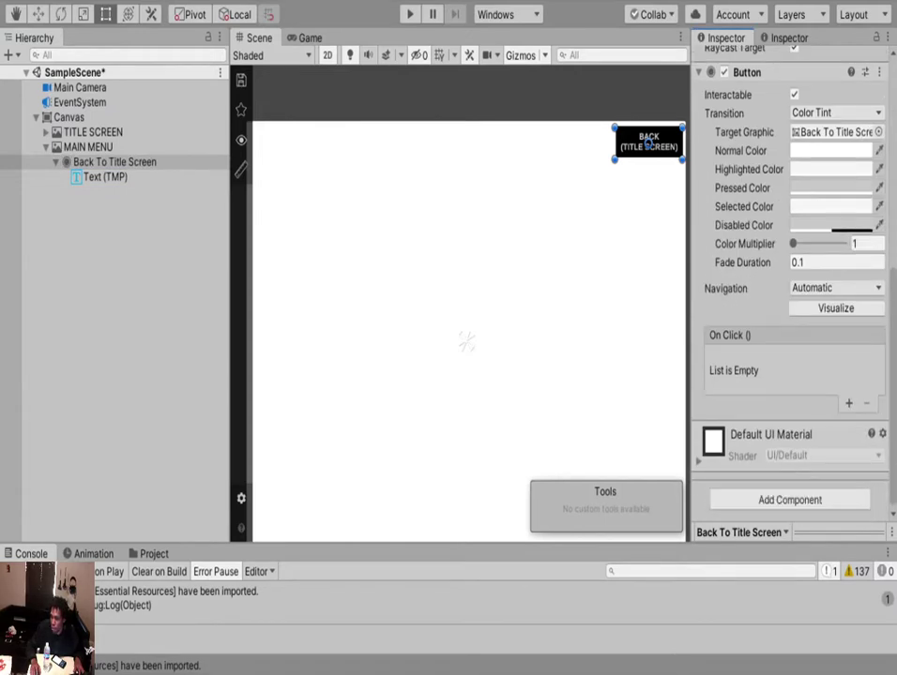
click(848, 403)
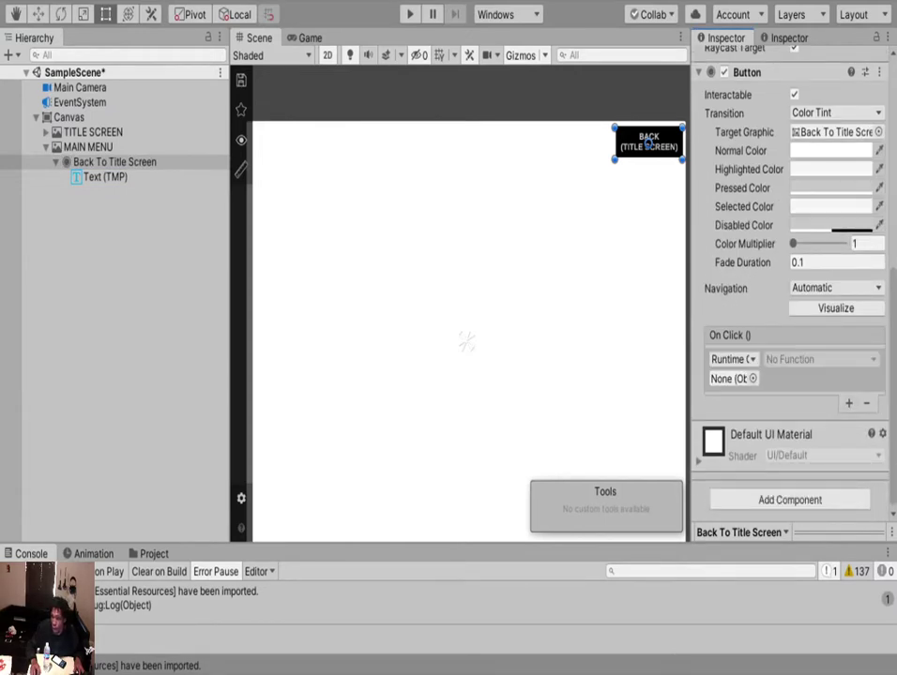
Make the back button's two On Click entries deactivate MAIN MENU and activate TITLE SCREEN with GameObject.SetActive.
click(849, 403)
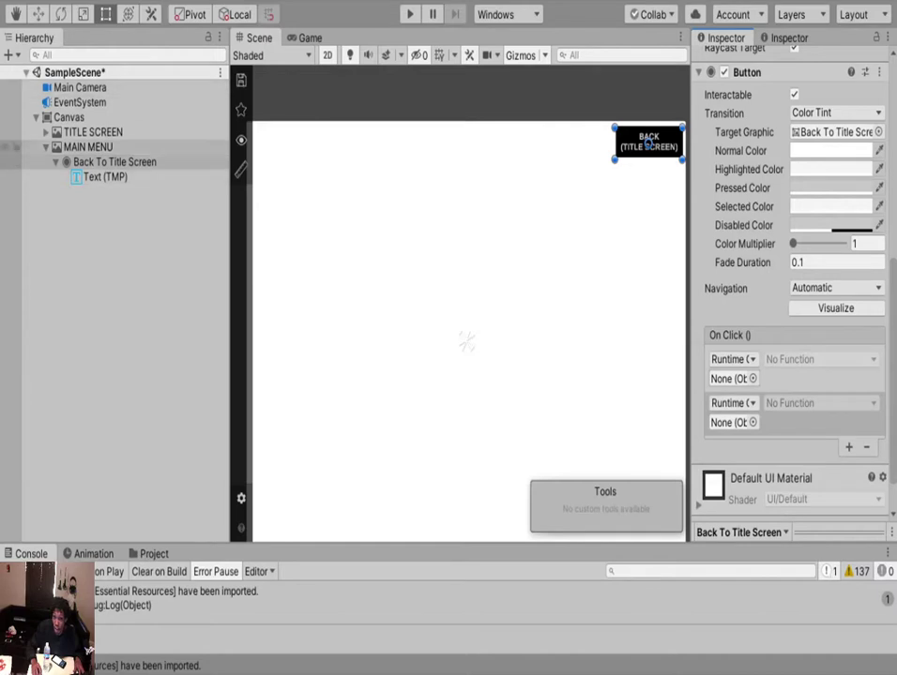
drag(88, 147, 732, 378)
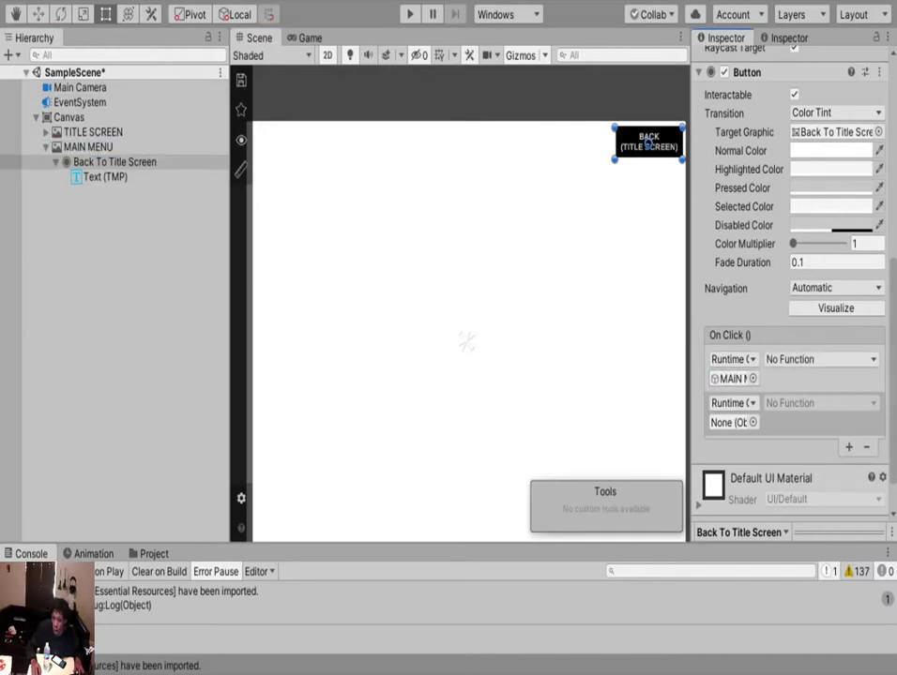
drag(93, 132, 732, 422)
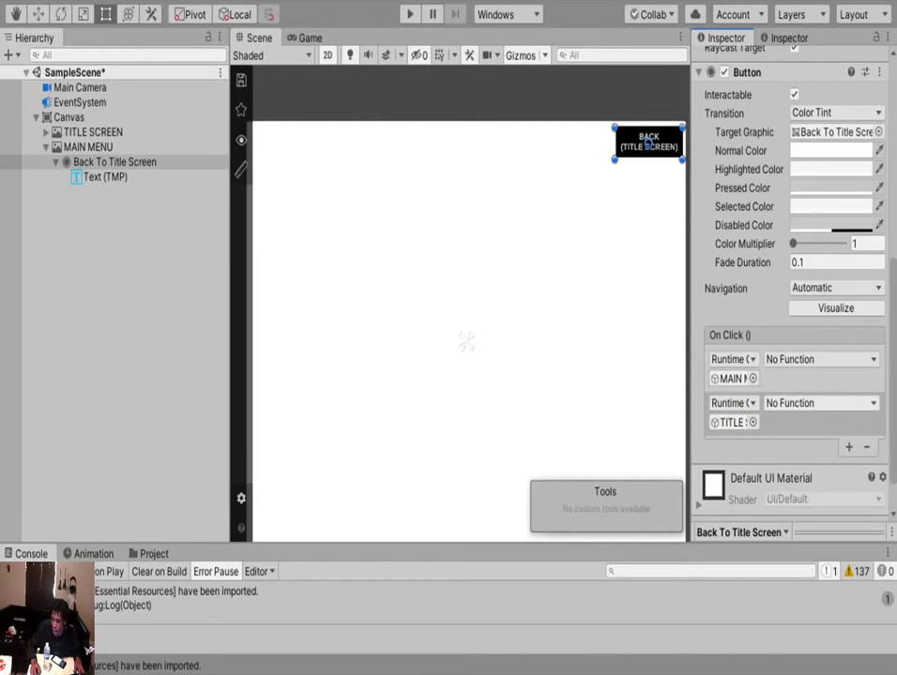
click(820, 403)
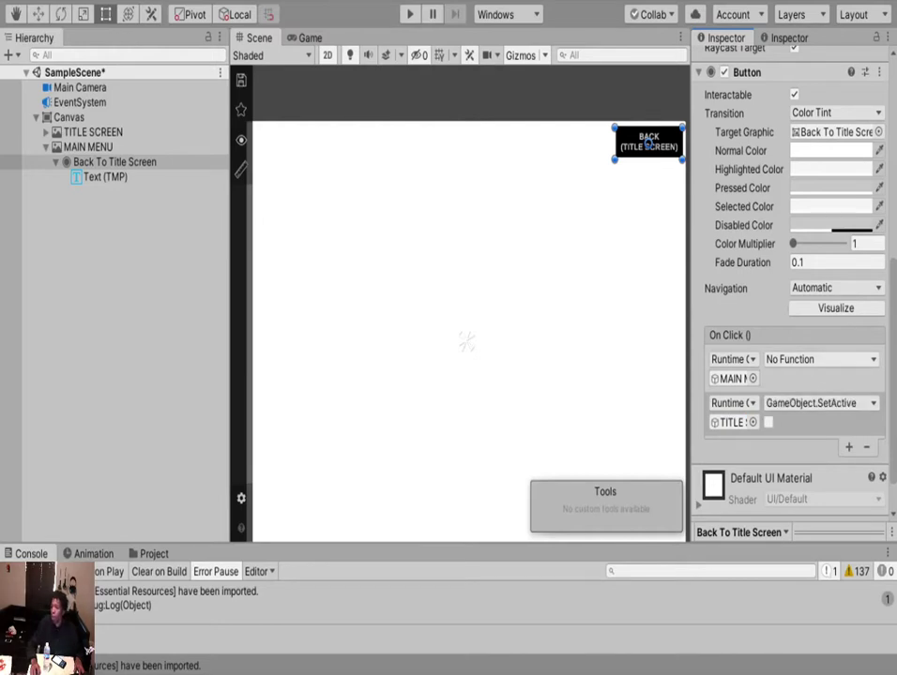
click(821, 360)
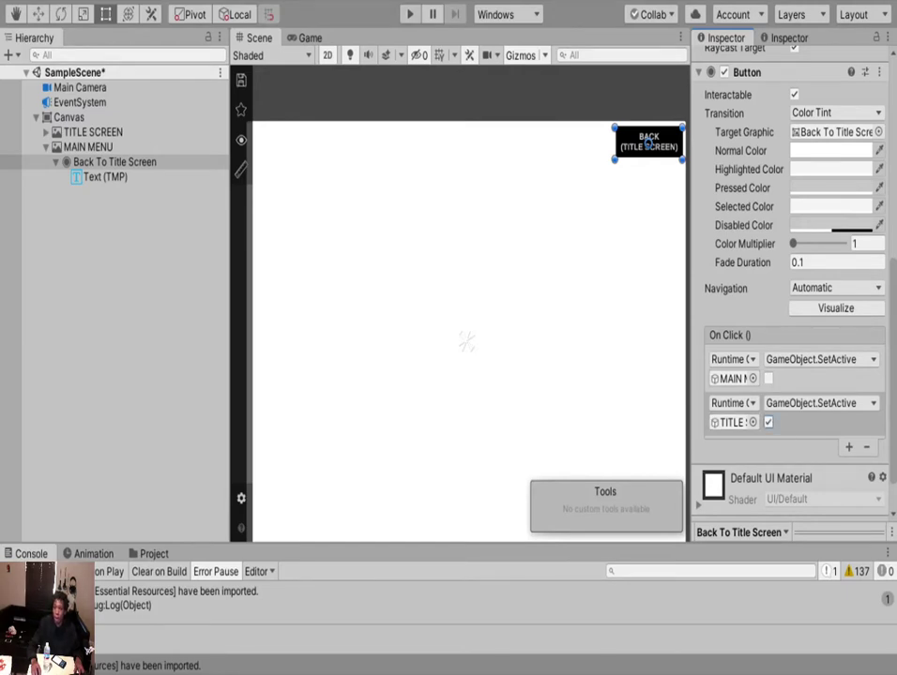
Deactivate the MAIN MENU object in the scene.
click(88, 147)
scroll(793, 281, up, 3)
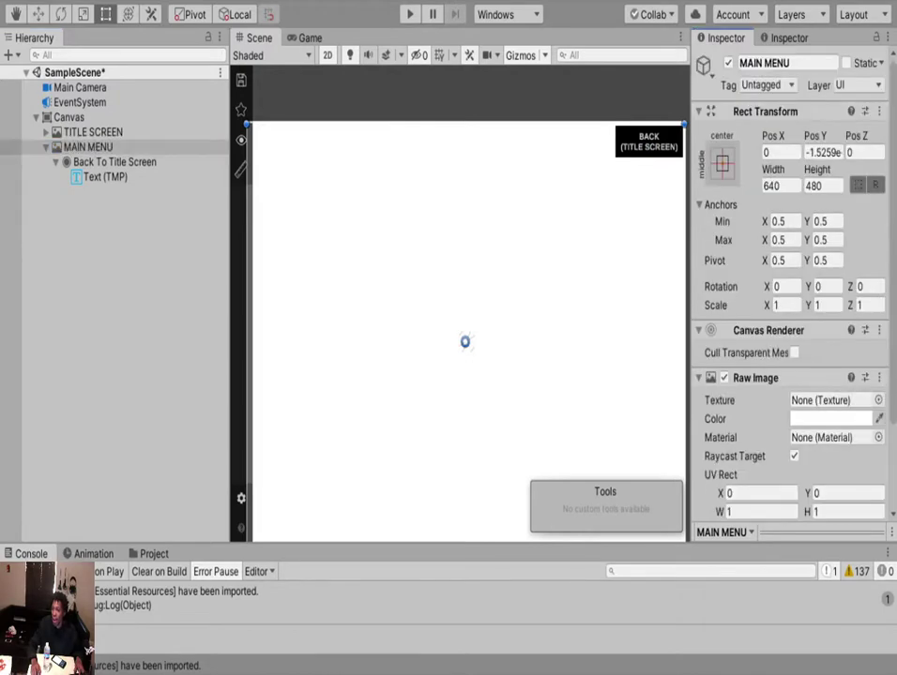
key(alt+shift+a)
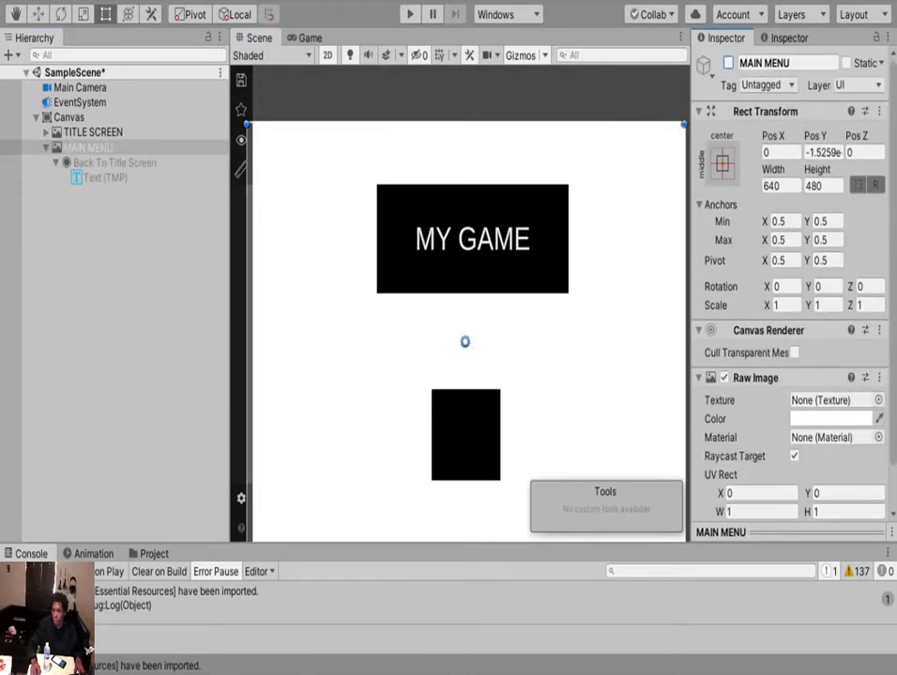
Add a Text (TMP) child to the Image under TITLE SCREEN and resize its box to 100 by 100 to fit the square.
click(69, 118)
click(46, 132)
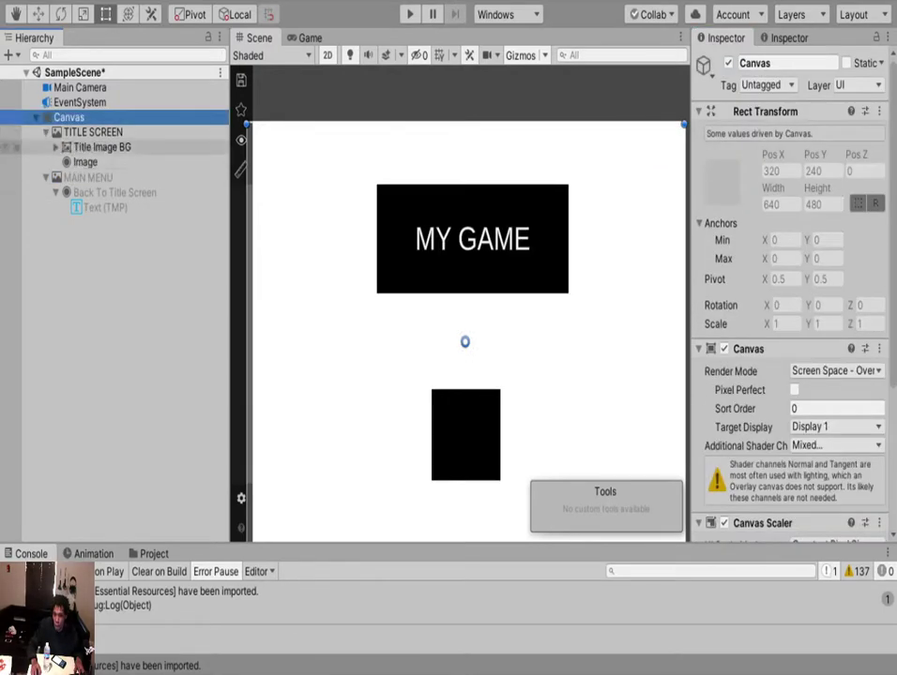
click(85, 162)
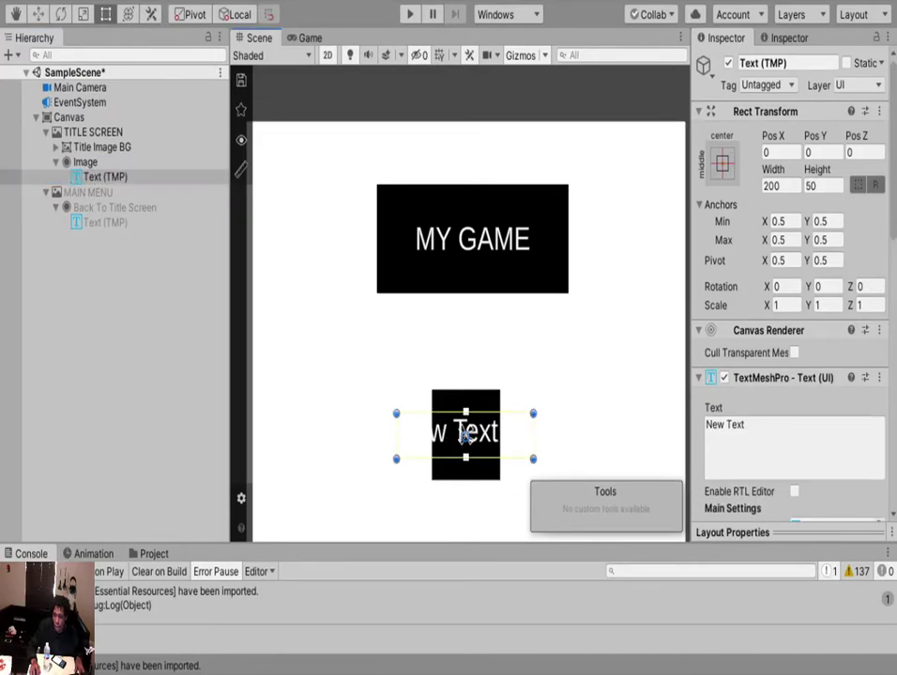
drag(396, 414, 430, 391)
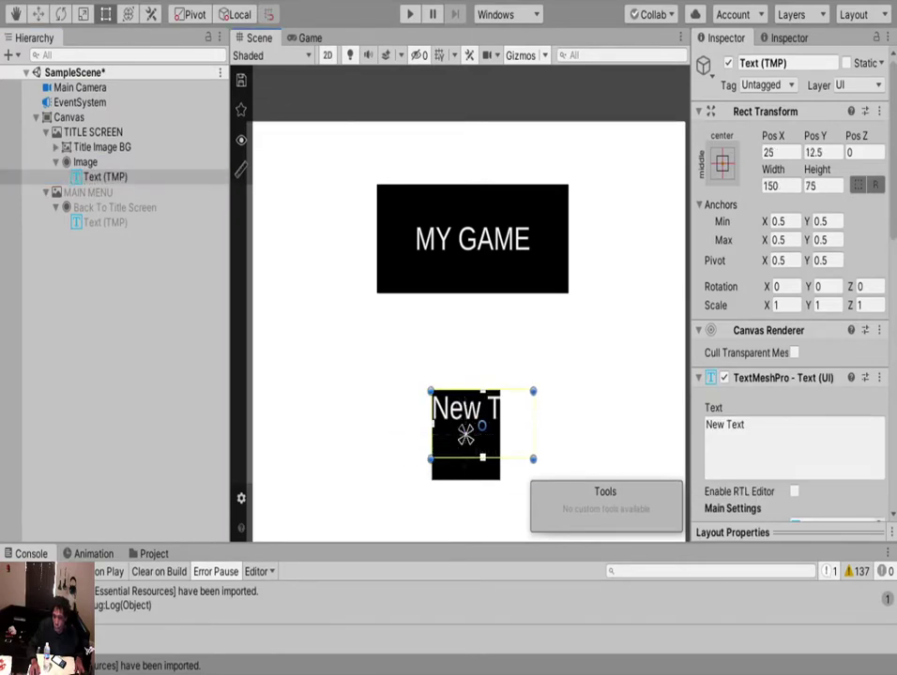
drag(532, 459, 499, 482)
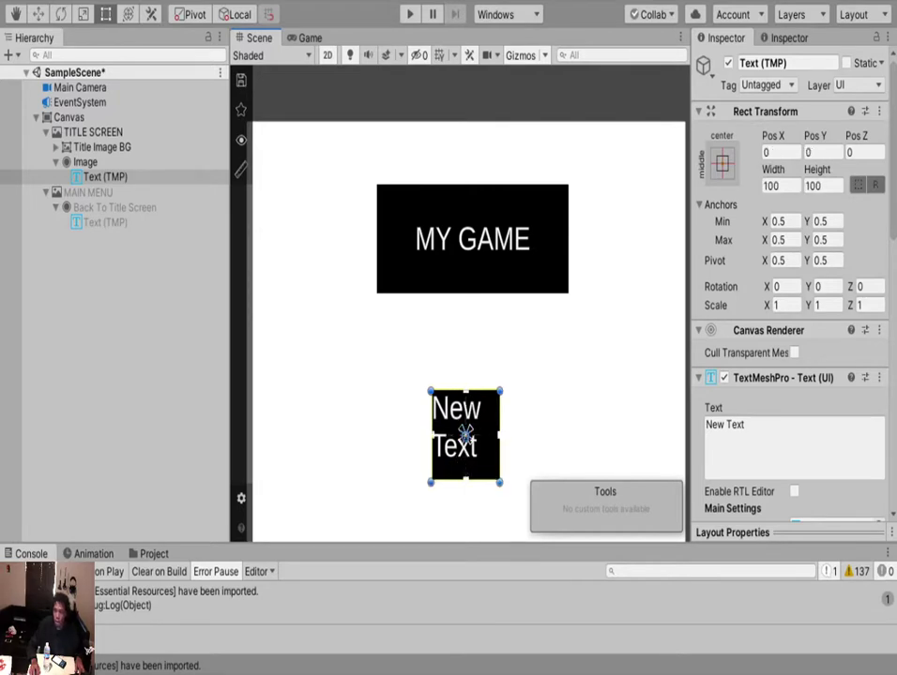
Set the new text to "PLAY" and align it right horizontally and to the middle vertically.
click(793, 449)
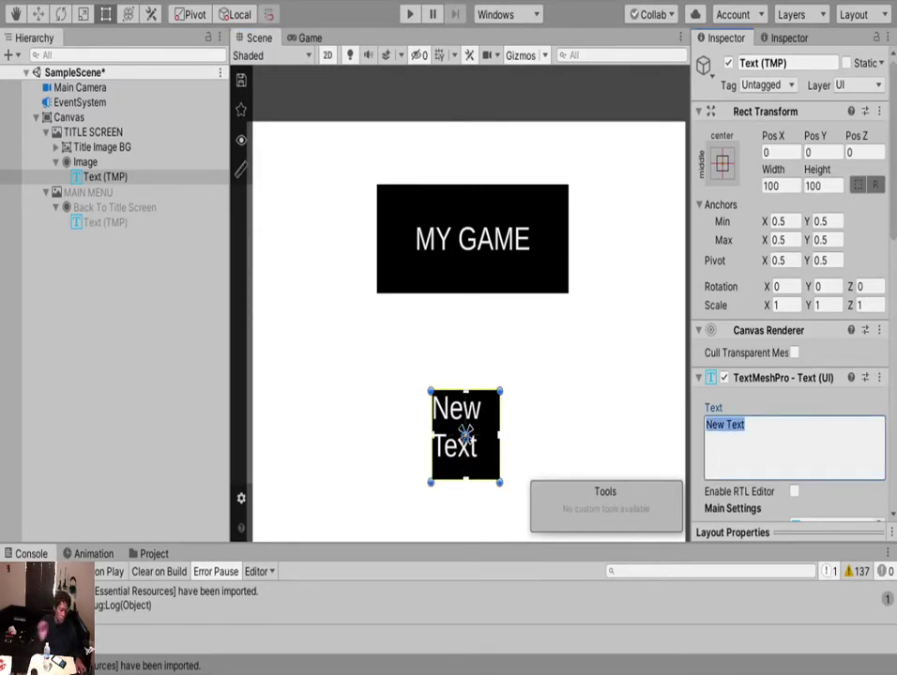
text(PLAY)
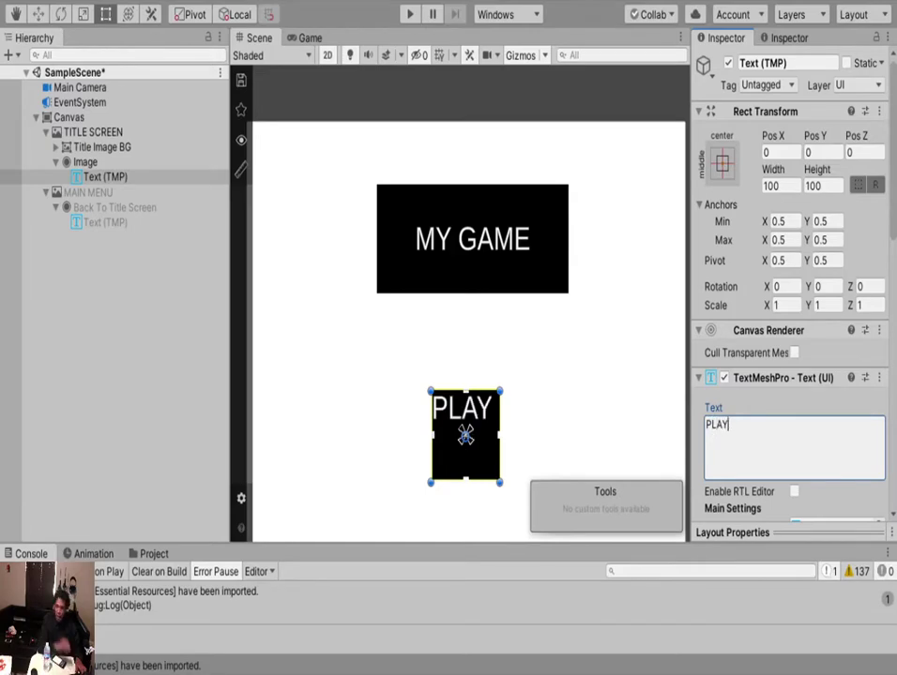
scroll(793, 281, down, 5)
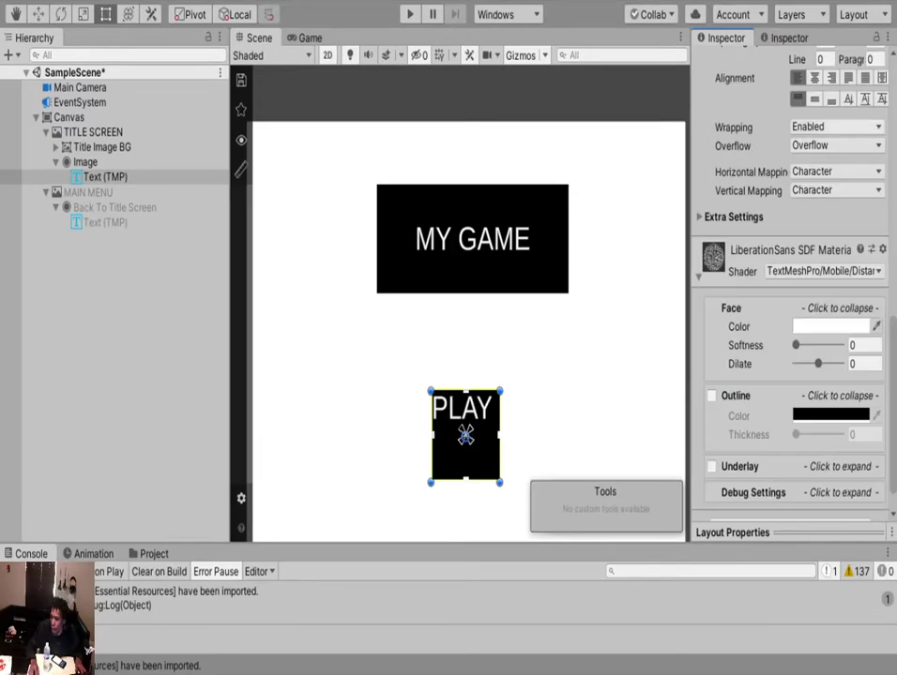
click(814, 98)
click(831, 78)
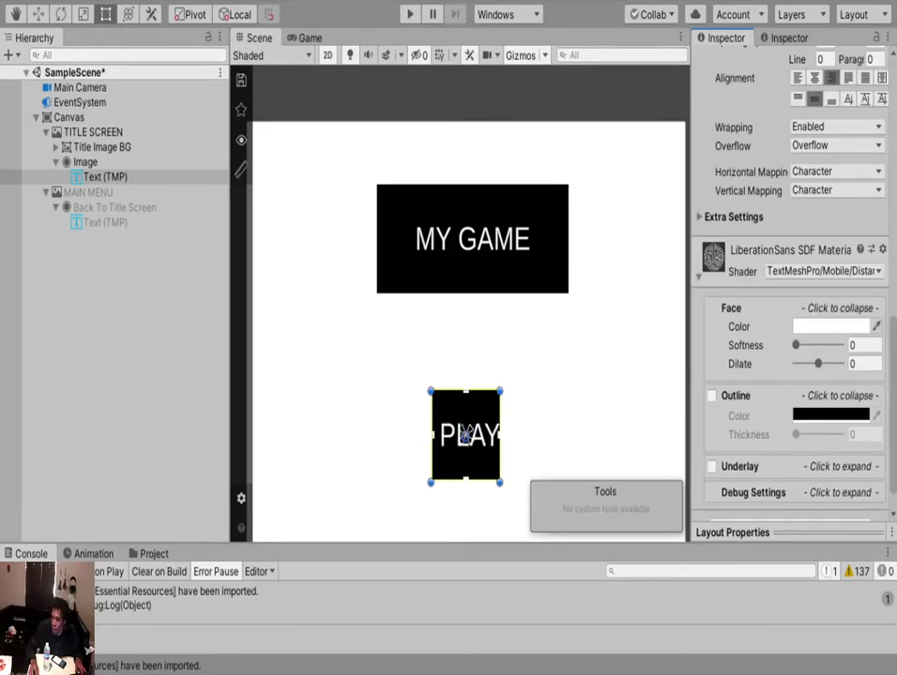
scroll(450, 335, down, 5)
scroll(487, 414, up, 5)
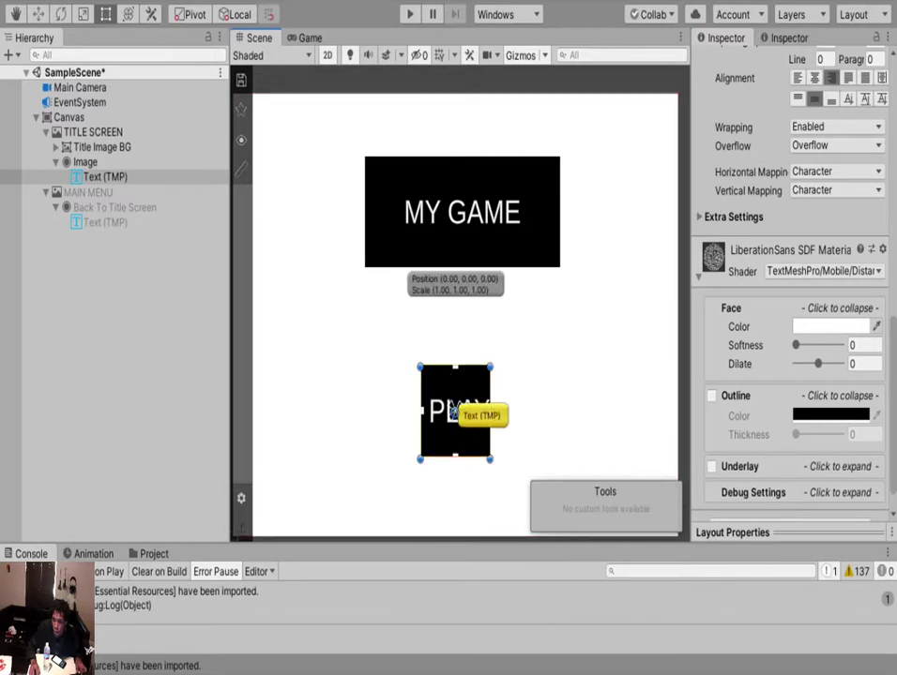
Widen the Image behind PLAY to about 101 and set its source image to the Background sprite.
click(455, 410)
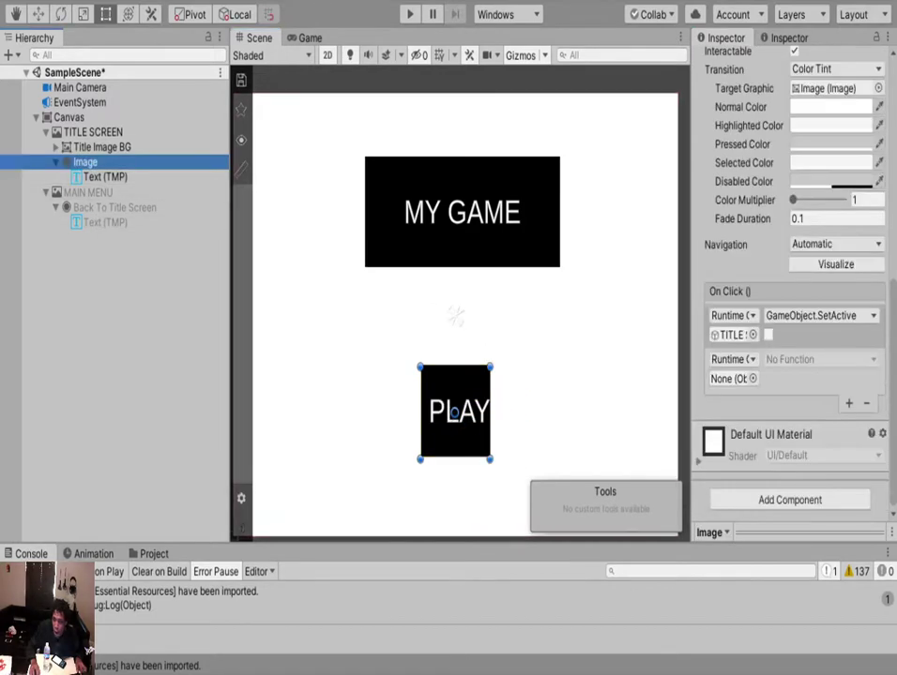
mouse_move(490, 410)
mouse_down()
mouse_move(507, 410)
mouse_move(489, 410)
mouse_up()
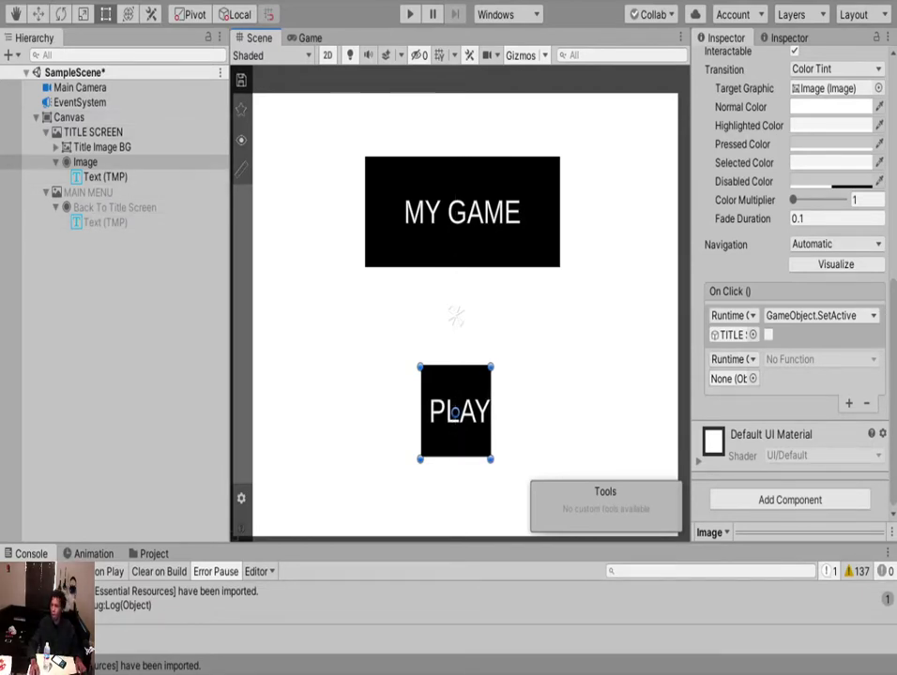
scroll(792, 281, up, 8)
scroll(792, 282, down, 8)
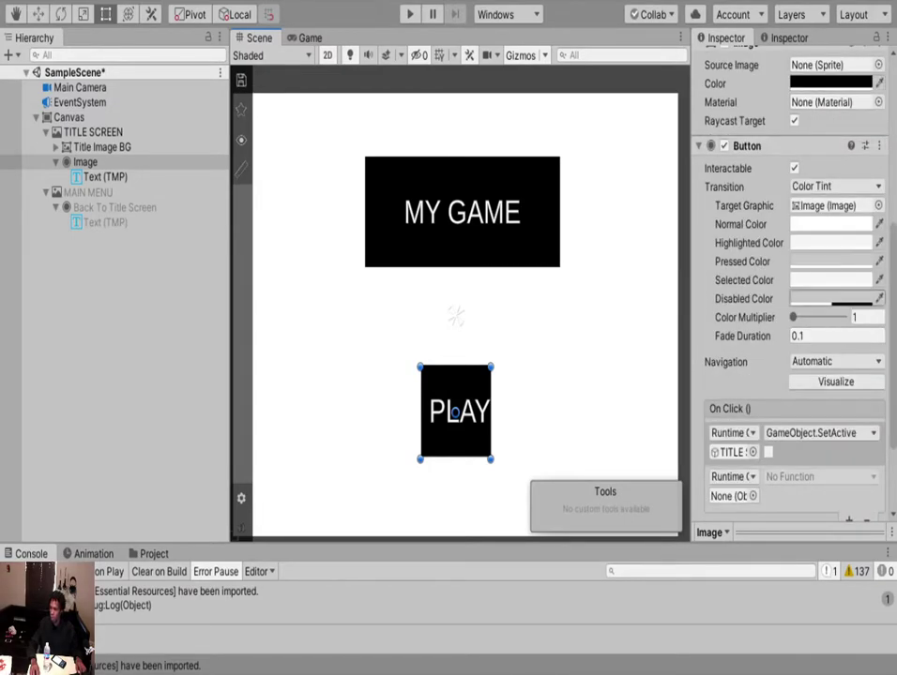
scroll(792, 281, down, 3)
scroll(793, 281, up, 8)
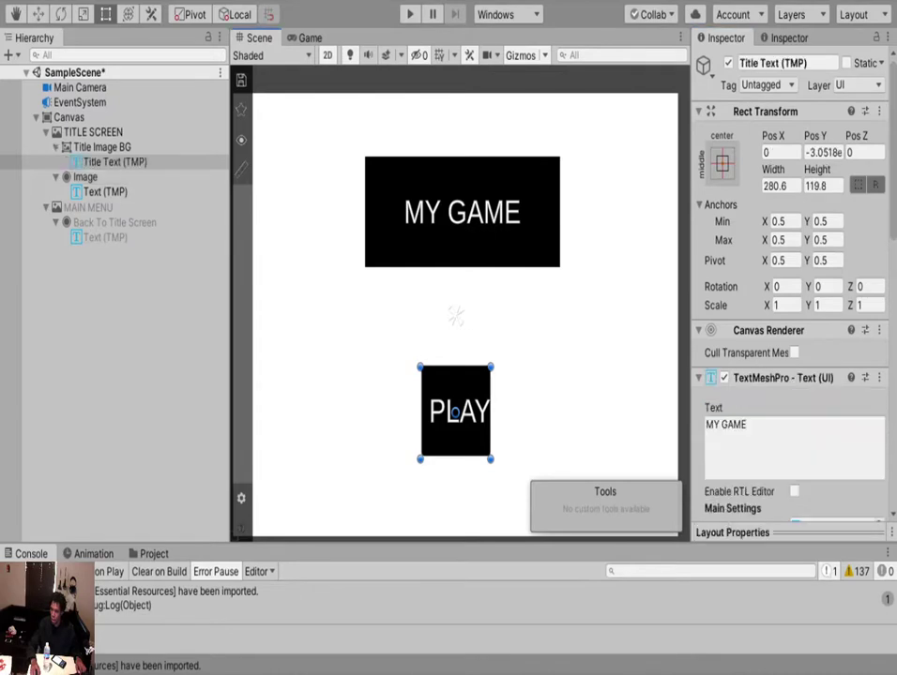
Give Title Image BG a rounded source image sprite like the one behind PLAY.
click(460, 214)
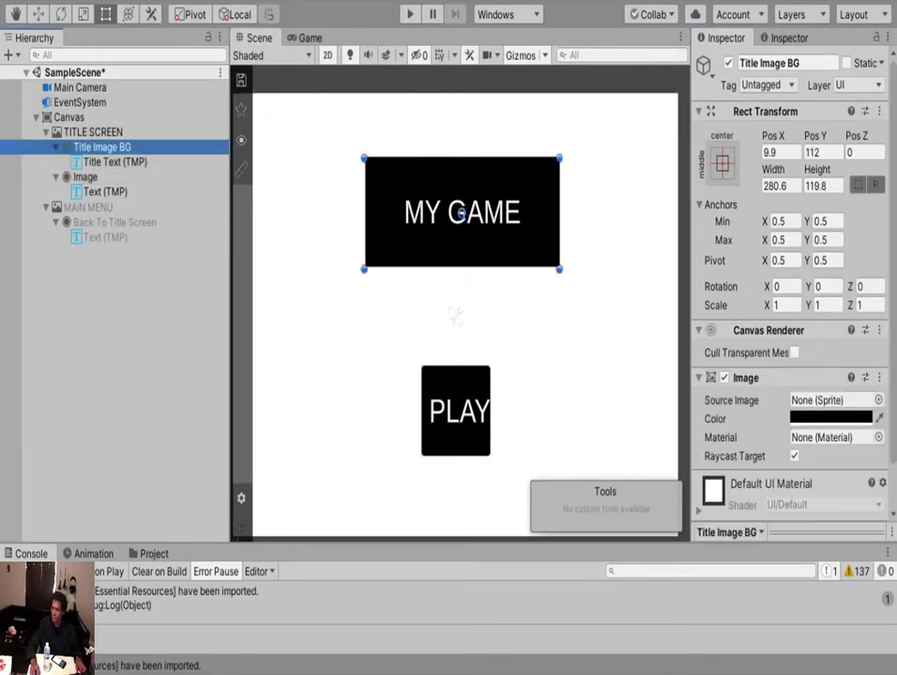
click(878, 401)
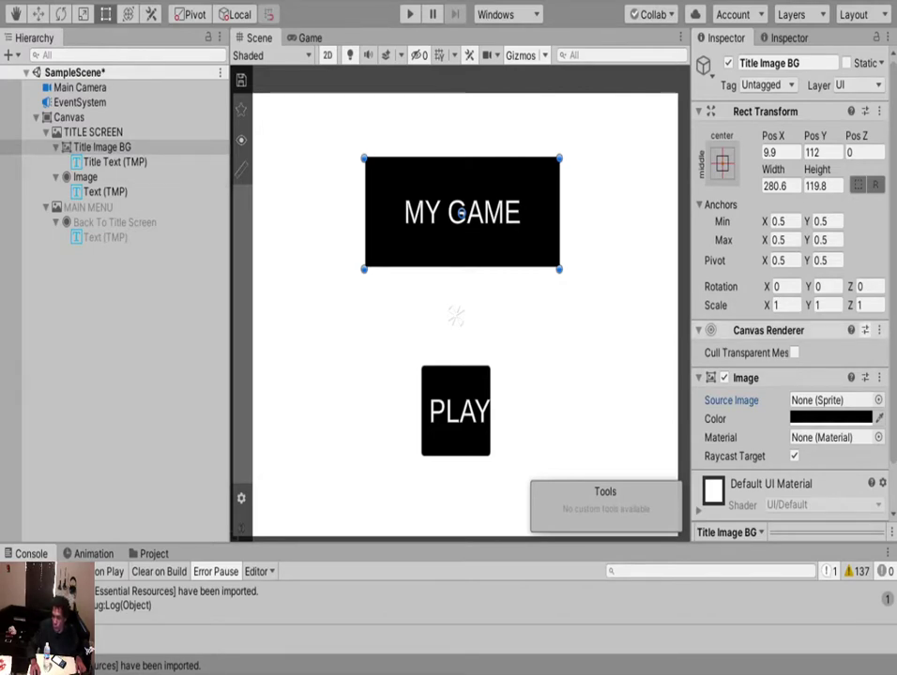
click(454, 316)
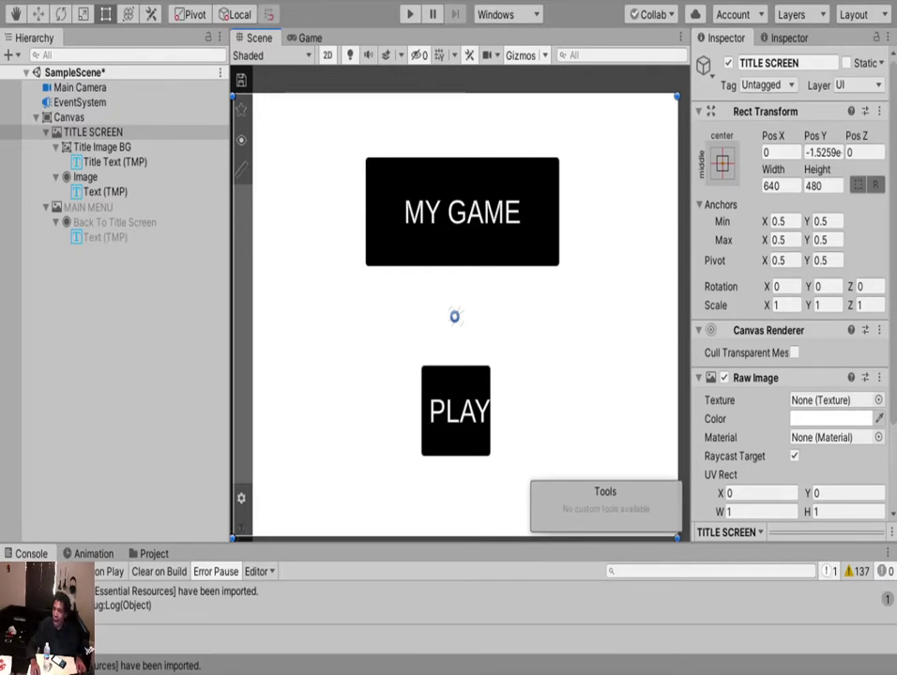
Run the game to test the PLAY button on the title screen and stop it.
click(456, 410)
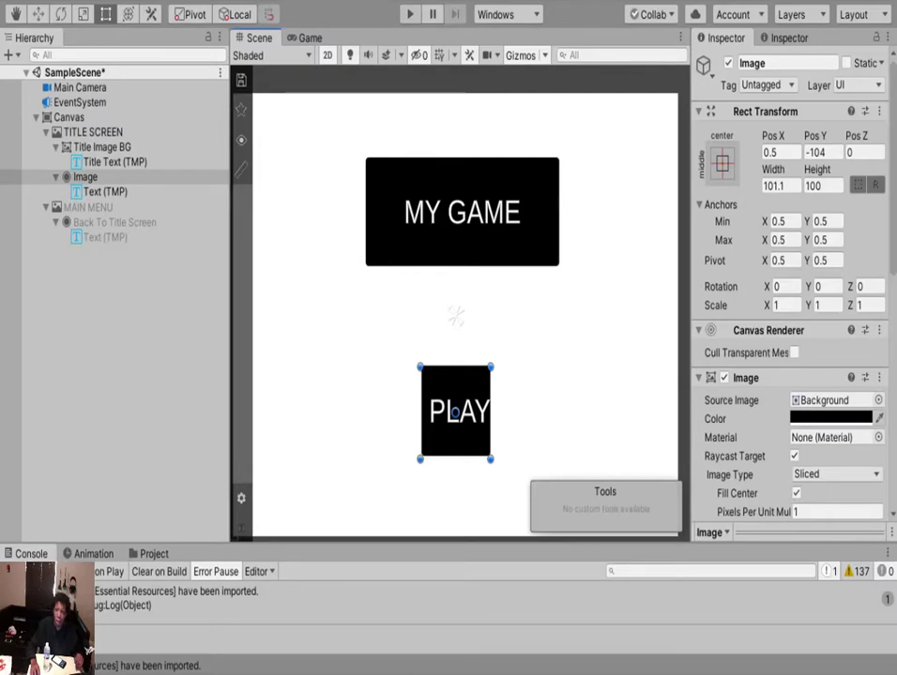
key(ctrl+p)
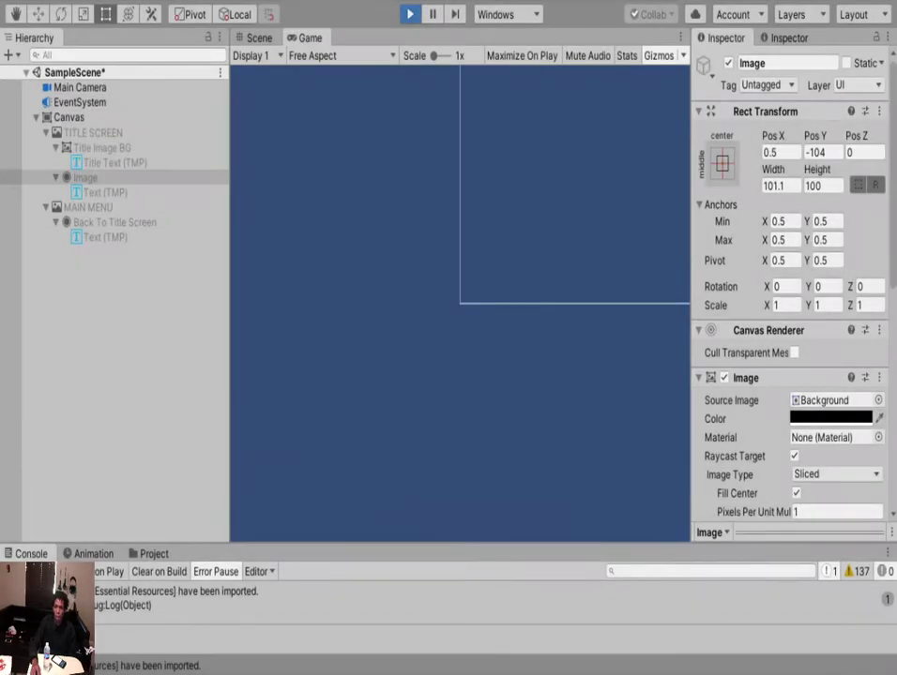
key(ctrl+p)
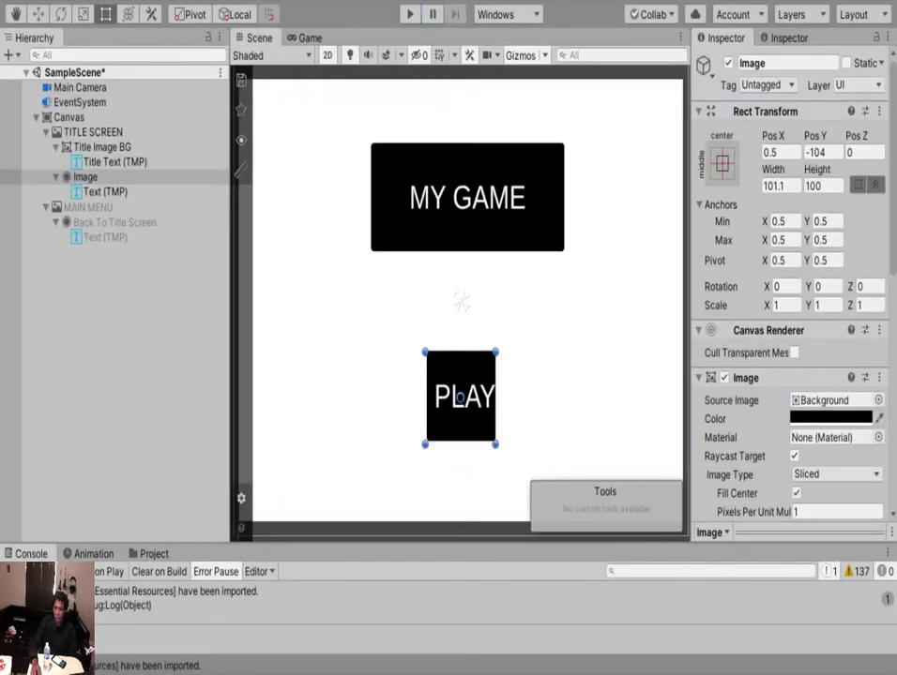
Assign MAIN MENU to the PLAY button's second On Click entry and make it activate the object with GameObject.SetActive.
scroll(792, 375, down, 10)
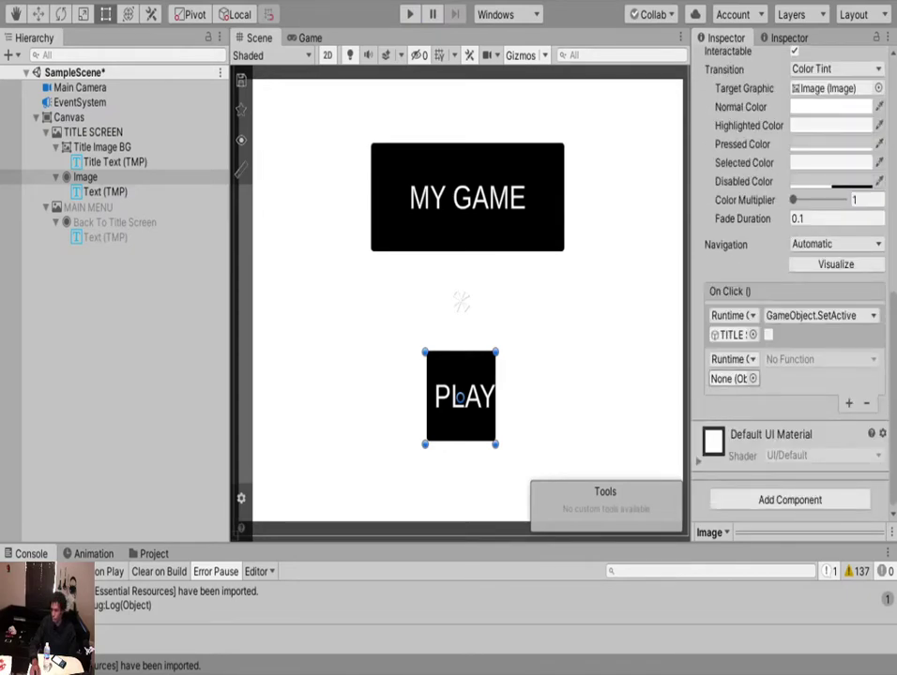
click(729, 379)
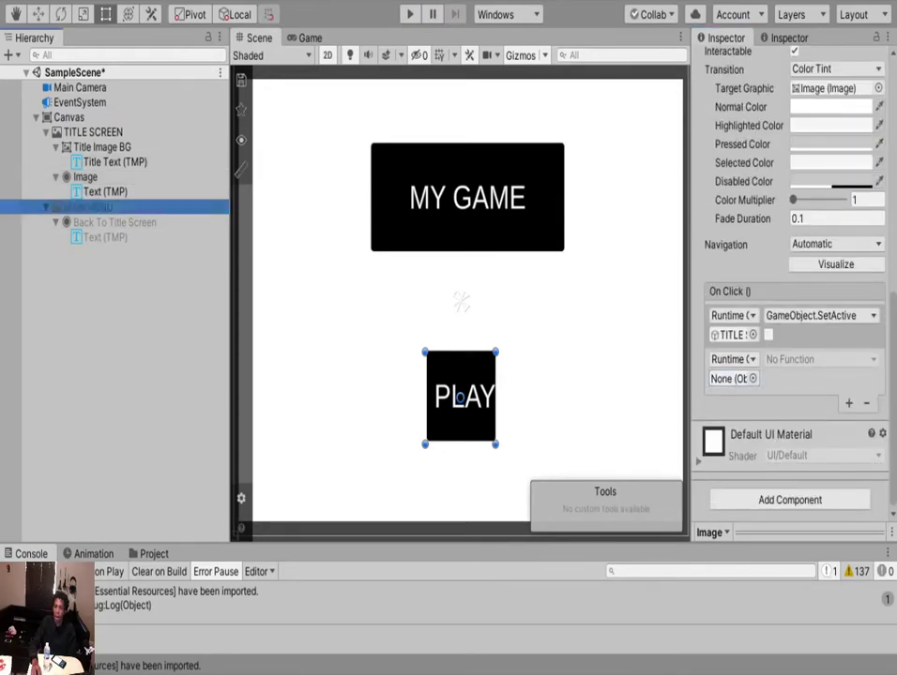
drag(87, 207, 734, 379)
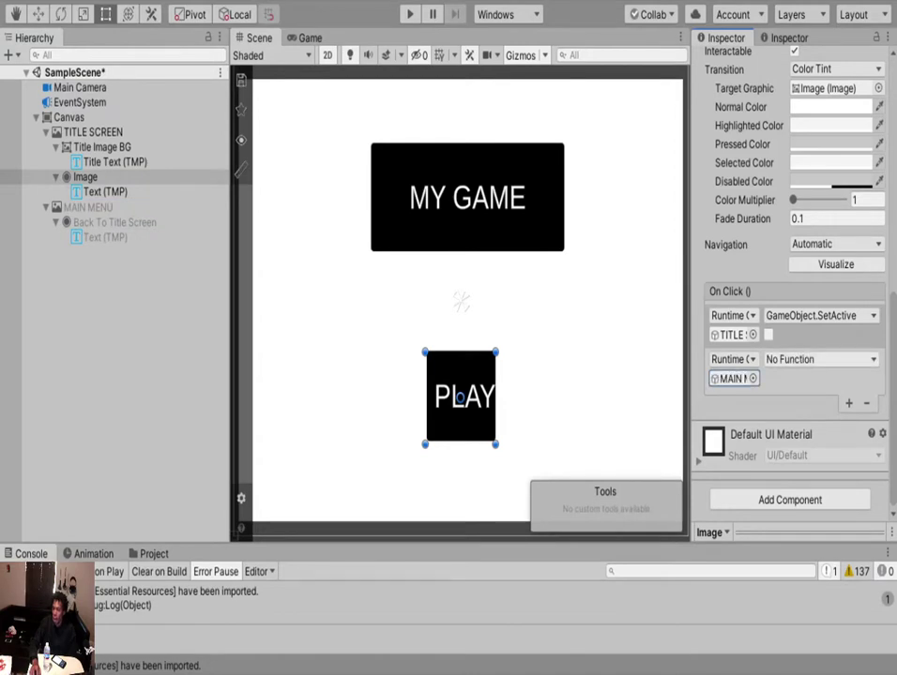
click(821, 359)
click(769, 378)
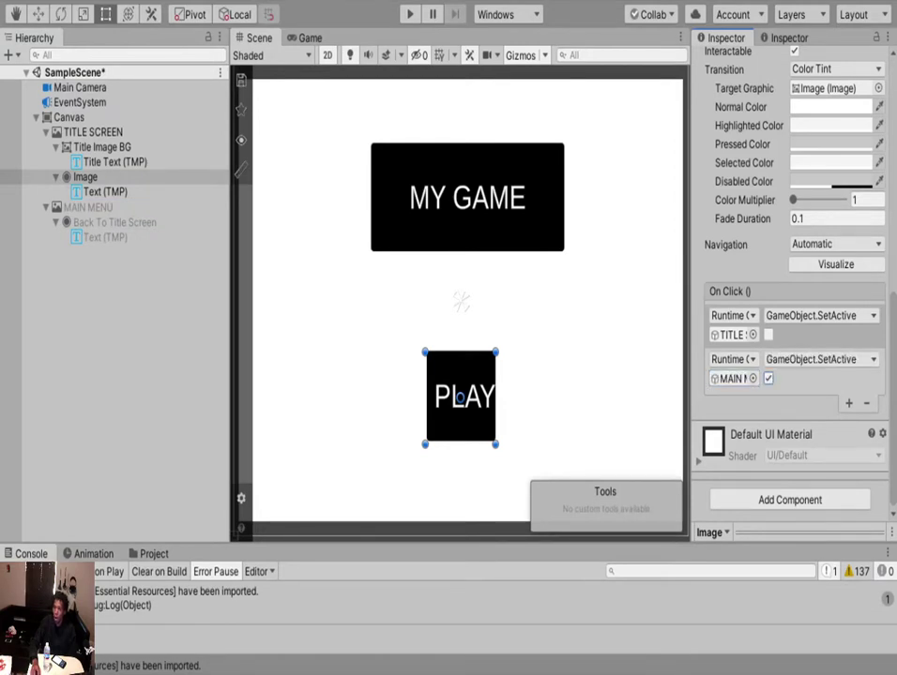
Run the game again, test switching to the main menu with PLAY, and stop it.
key(ctrl+p)
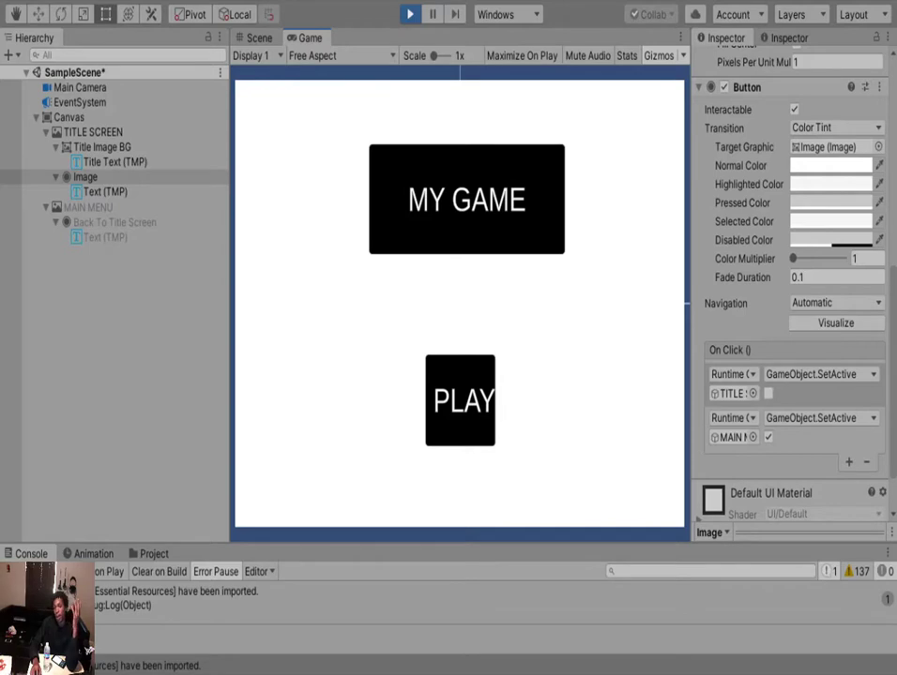
click(460, 401)
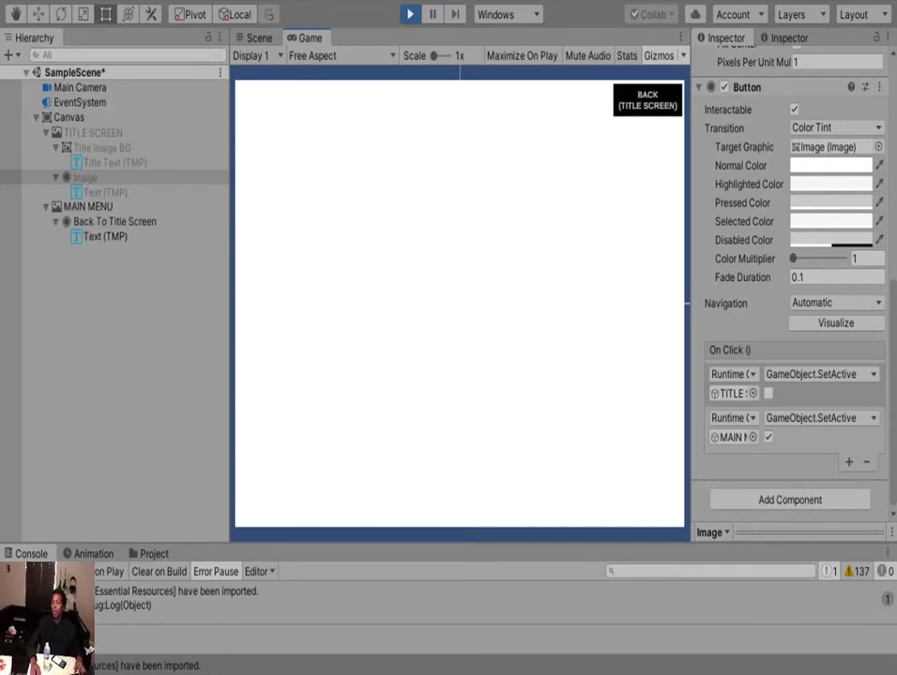
key(ctrl+p)
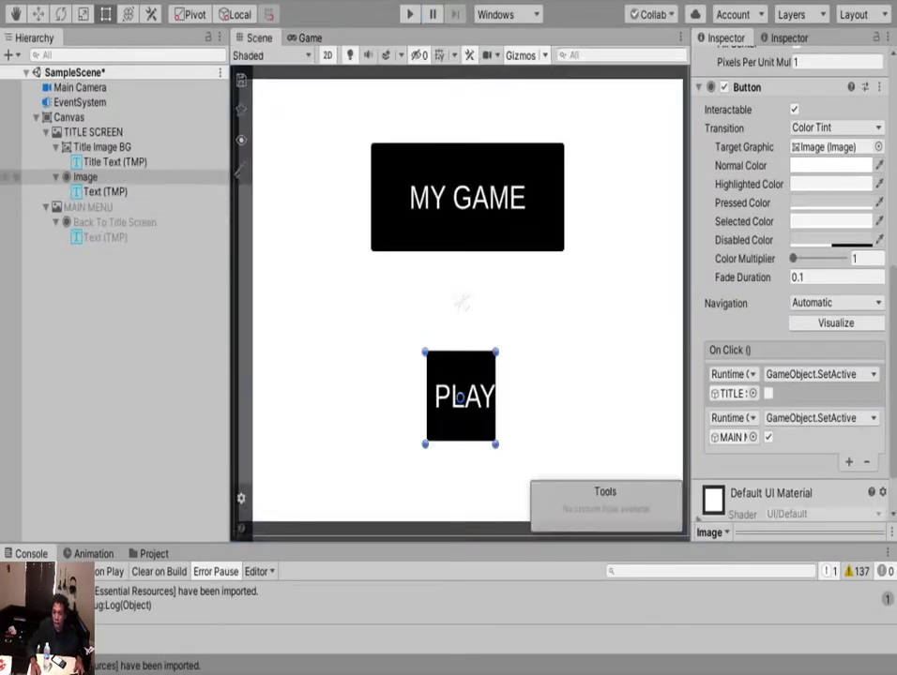
Deactivate TITLE SCREEN and activate MAIN MENU so the main menu can be edited in the scene.
click(460, 302)
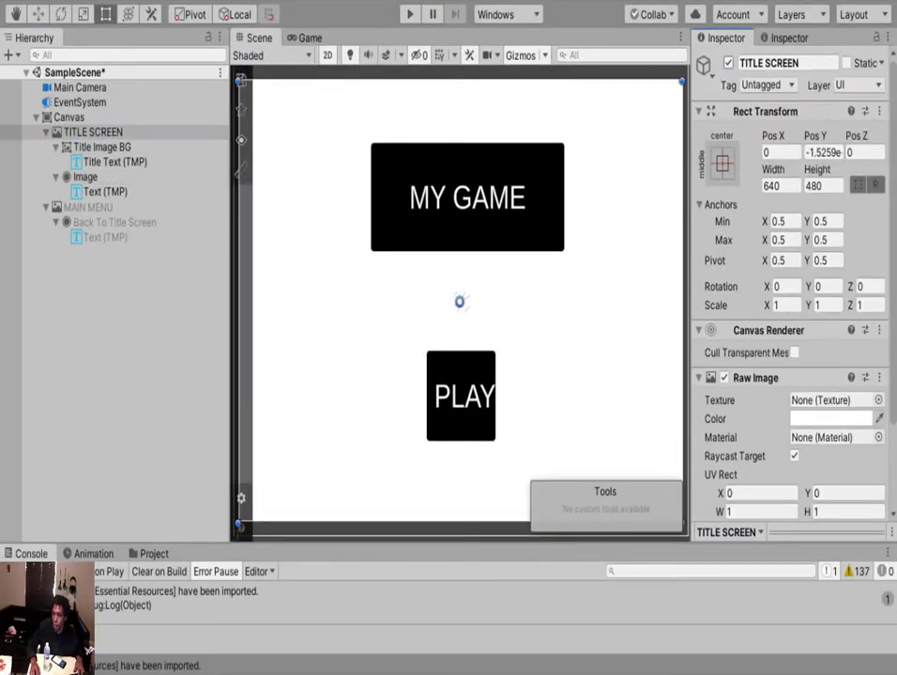
key(alt+shift+a)
click(88, 206)
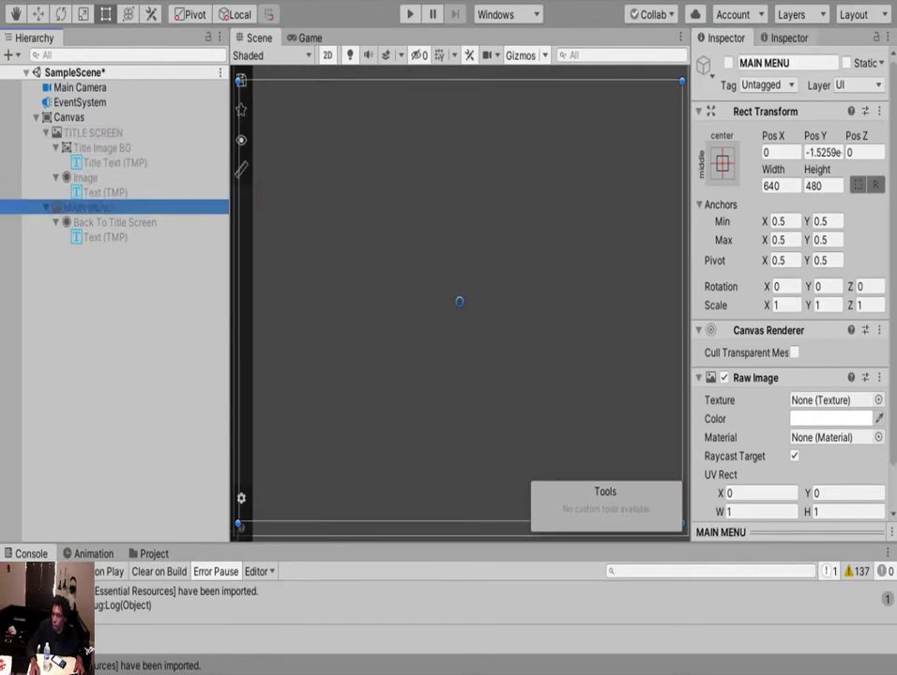
key(alt+shift+a)
mouse_move(460, 302)
middle_down()
mouse_move(435, 295)
mouse_move(463, 295)
middle_up()
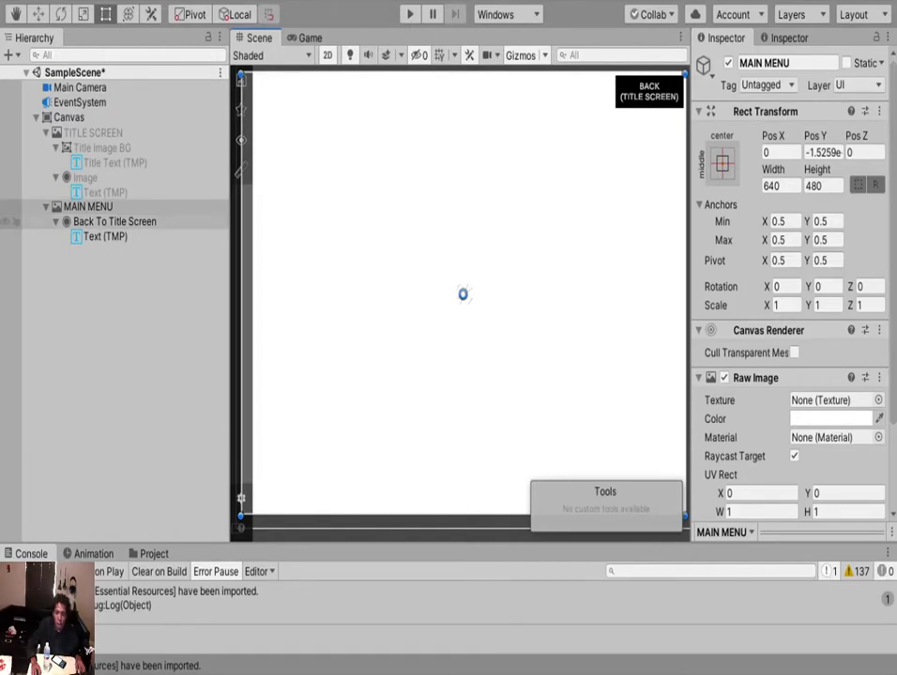
Add an Image under MAIN MENU and set its color to black.
click(56, 223)
click(114, 222)
click(88, 207)
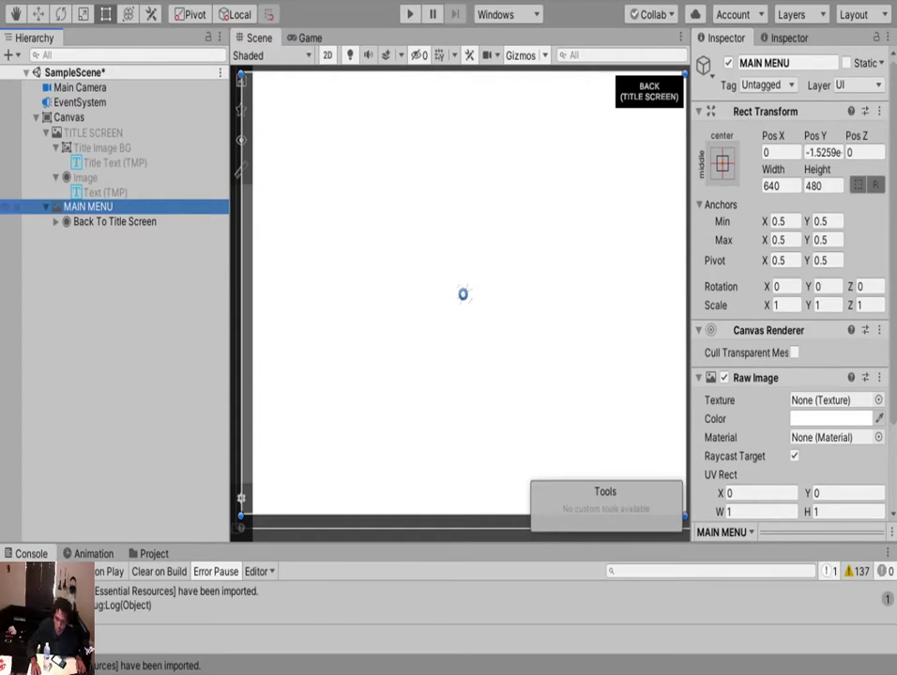
click(85, 237)
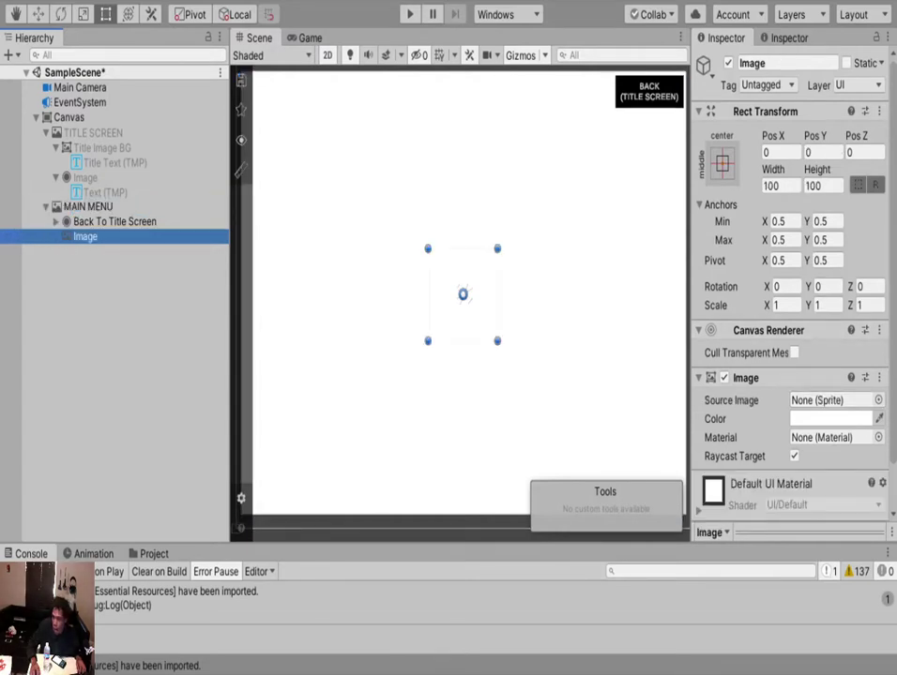
click(831, 419)
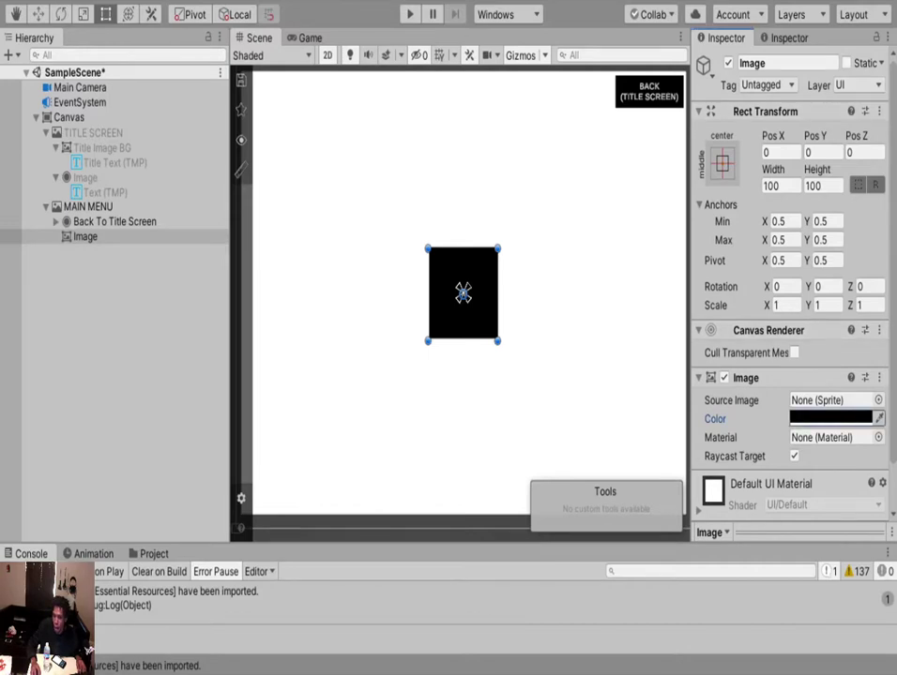
Resize the black Image into a full-height strip along the main menu's left edge, about 132 wide and 480 high.
scroll(329, 272, down, 1)
middle_drag(328, 272, 403, 275)
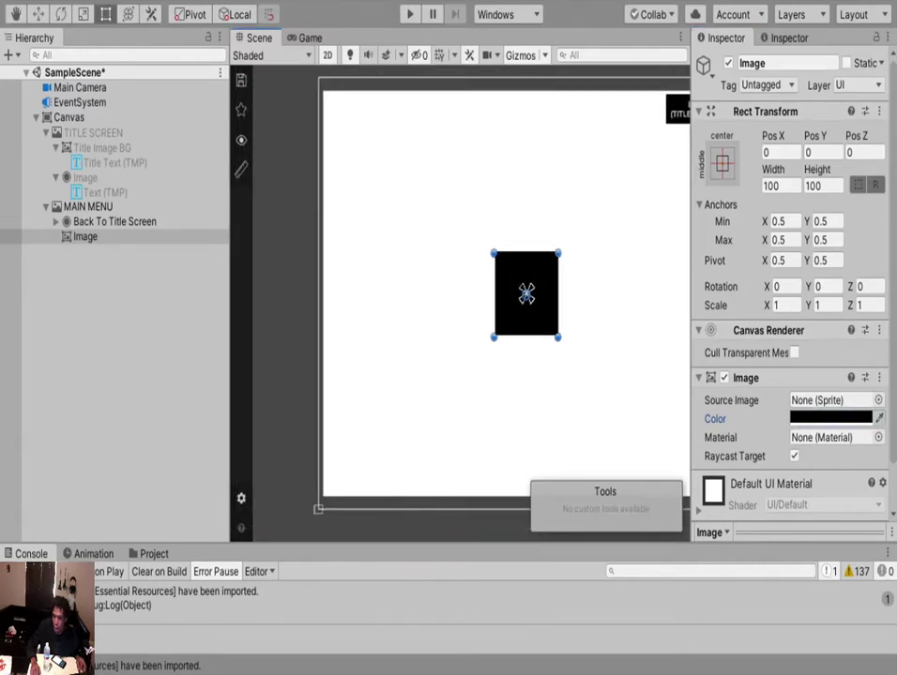
drag(494, 293, 322, 294)
drag(394, 251, 394, 92)
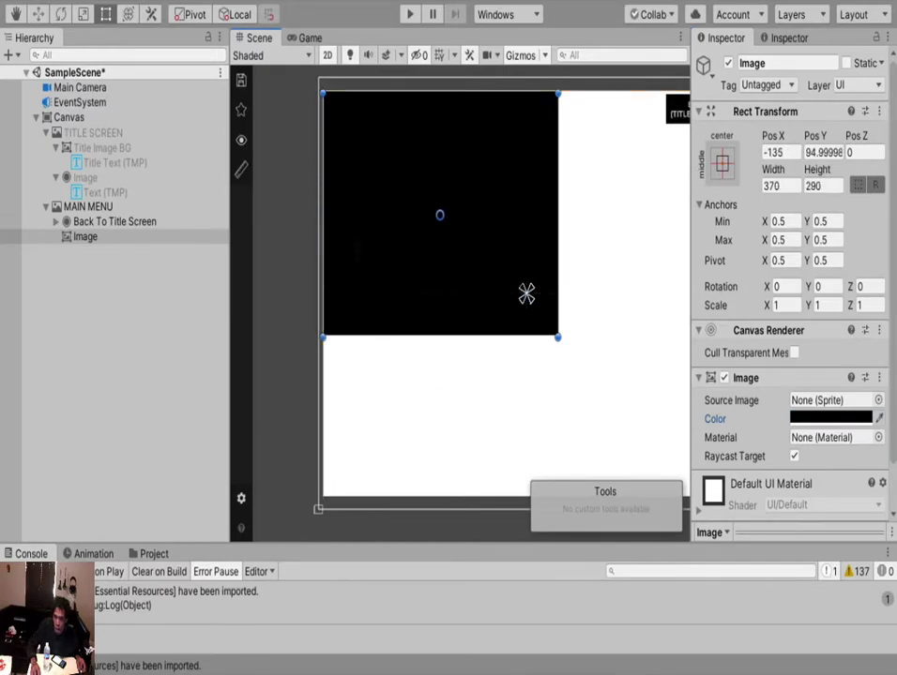
drag(526, 294, 588, 226)
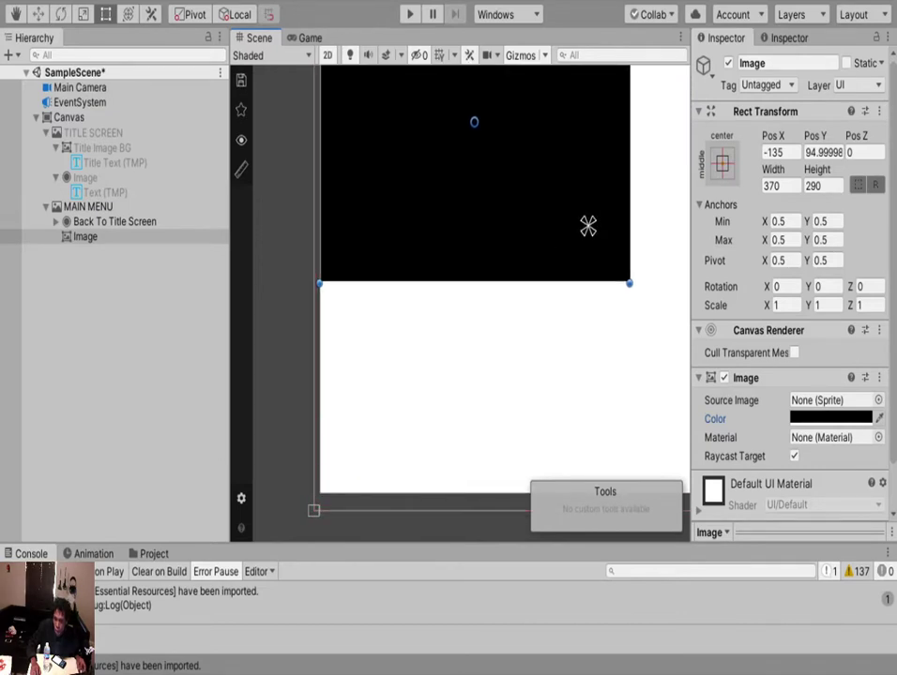
scroll(330, 451, down, 3)
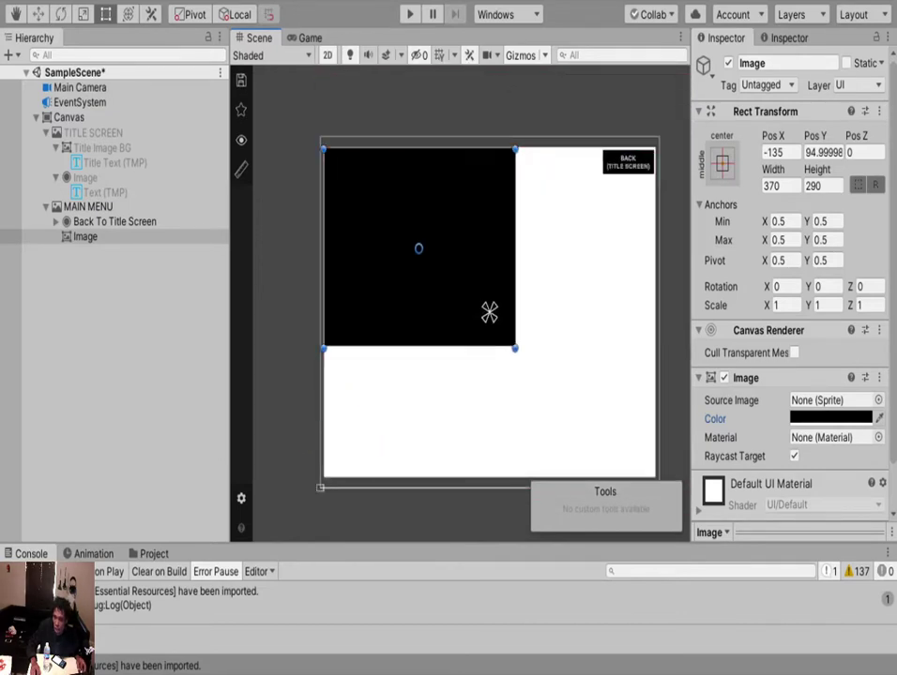
drag(366, 347, 365, 478)
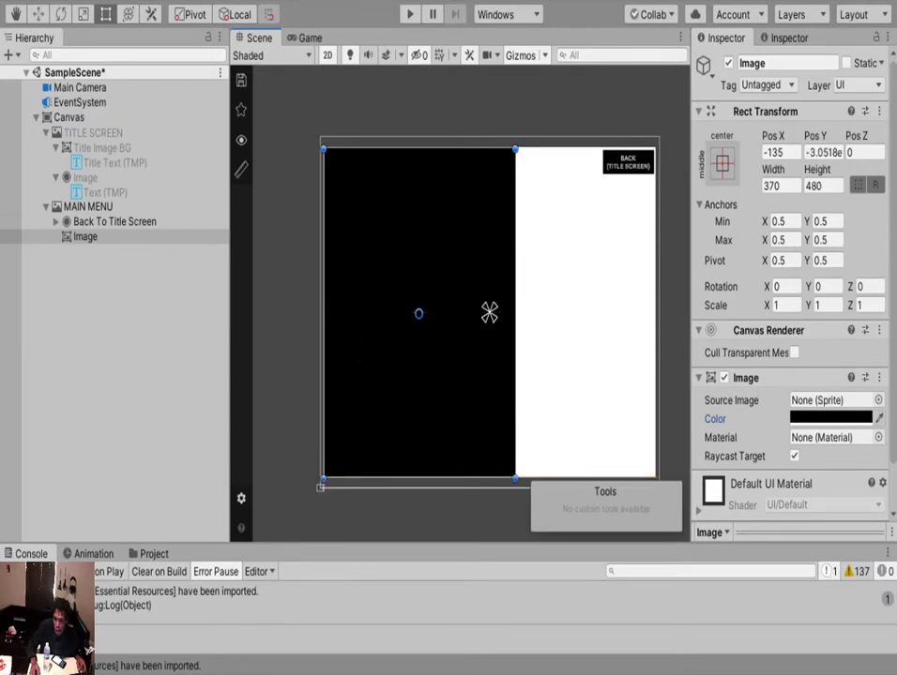
drag(515, 313, 392, 313)
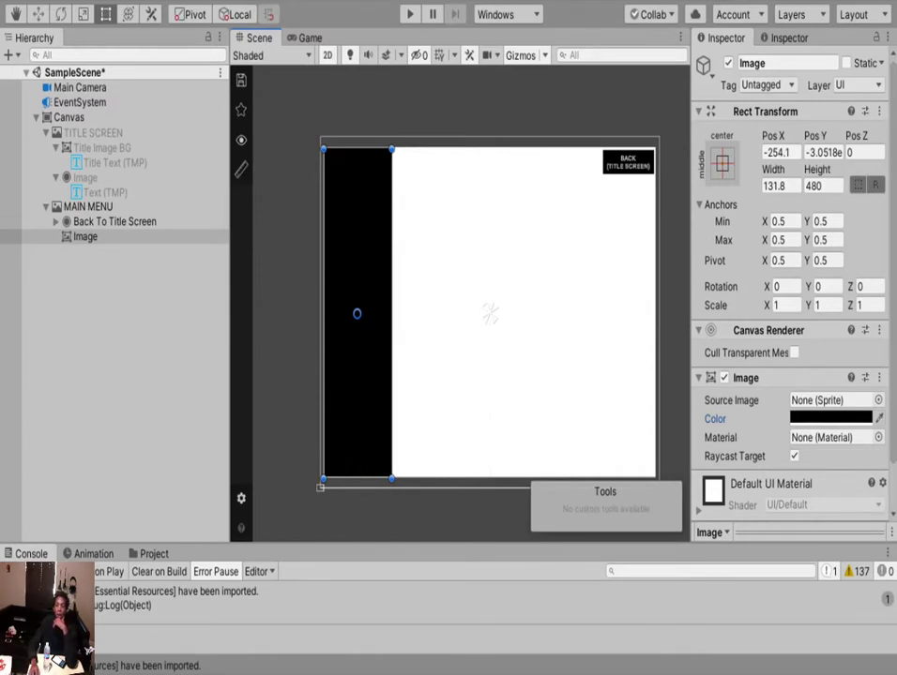
Add a Vertical Layout Group component to the black Image.
click(85, 237)
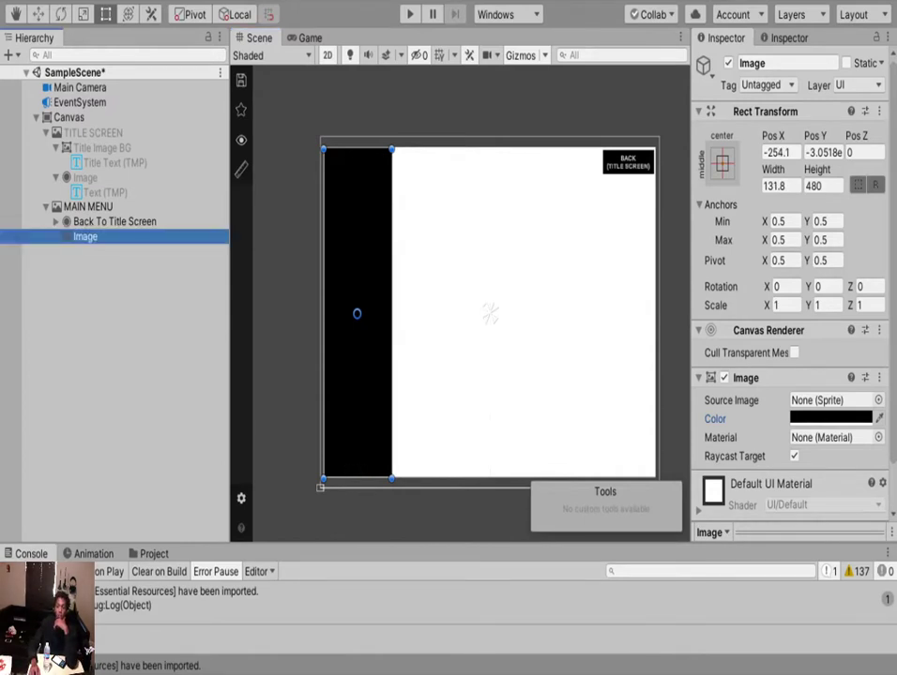
scroll(792, 281, down, 1)
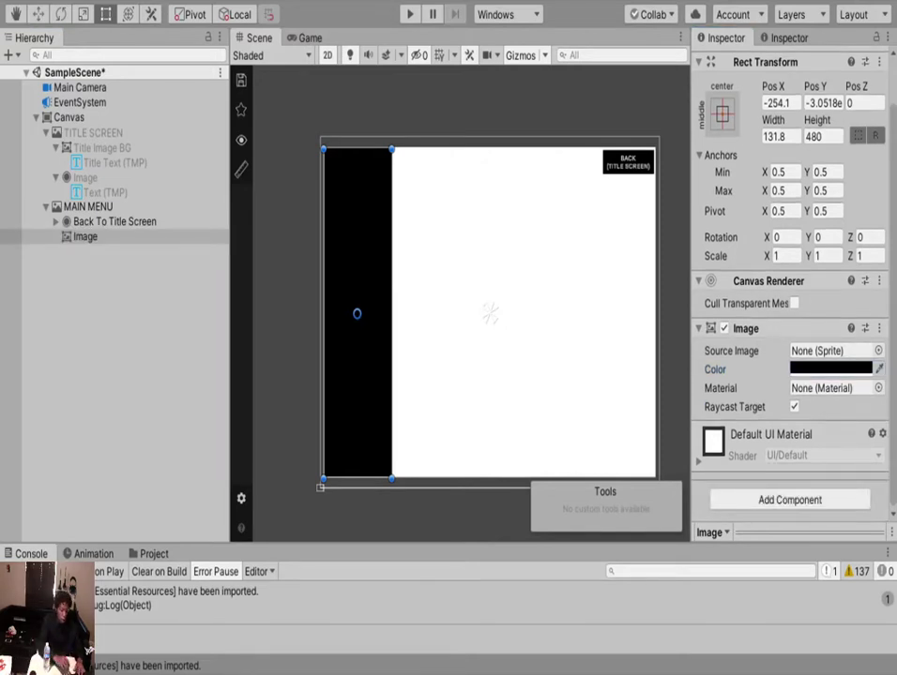
key(Return)
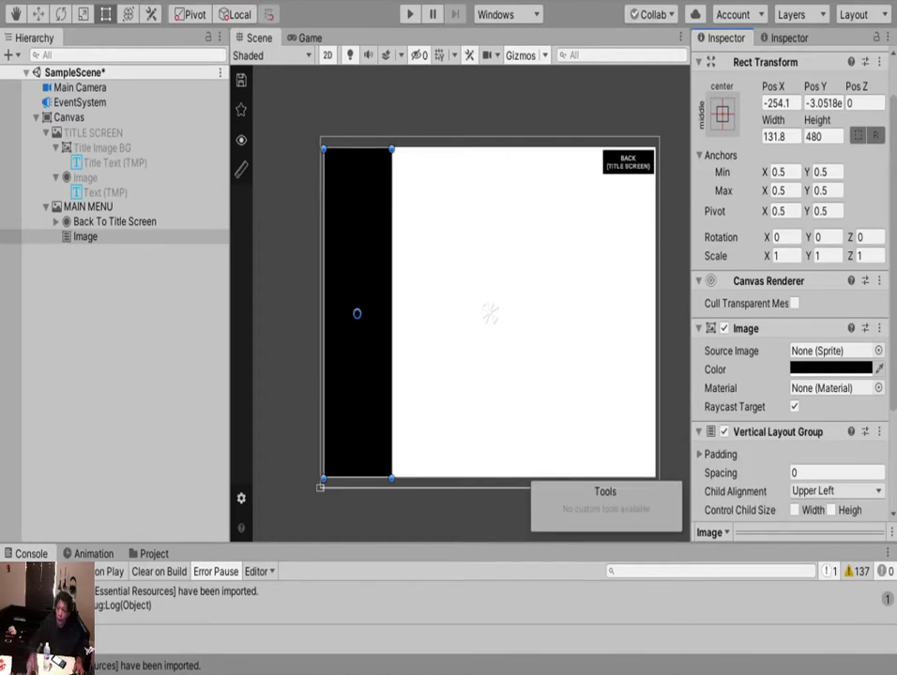
Rename the black Image under MAIN MENU as "Main Menu buttons".
click(86, 237)
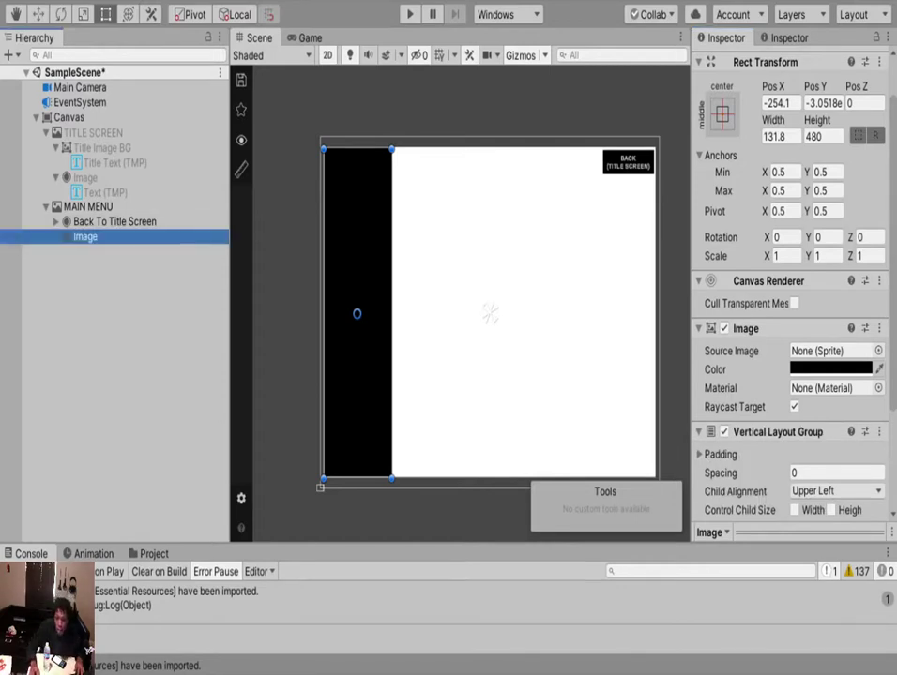
scroll(674, 284, down, 3)
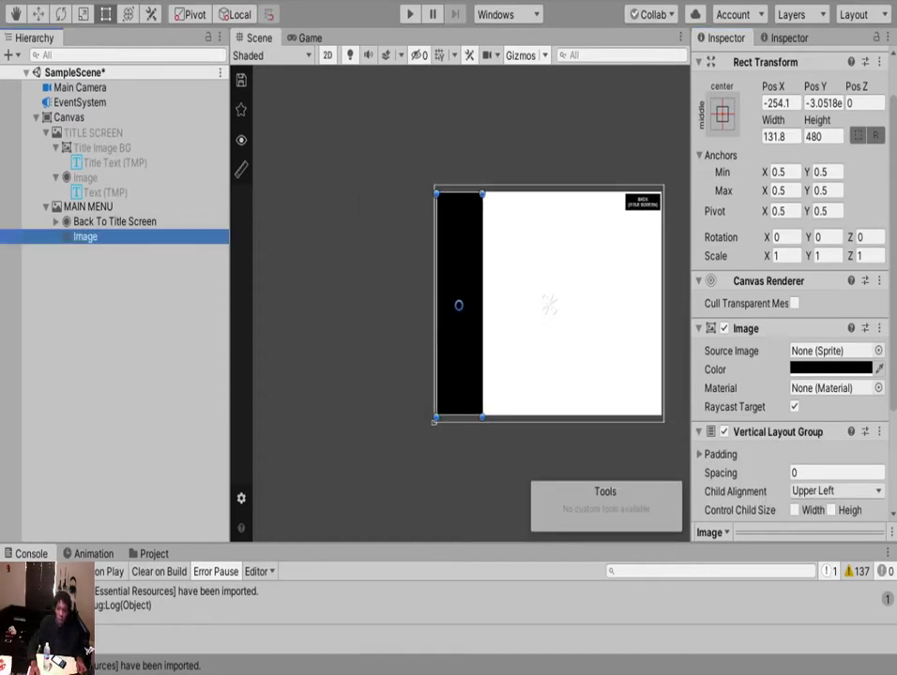
key(F2)
text(M)
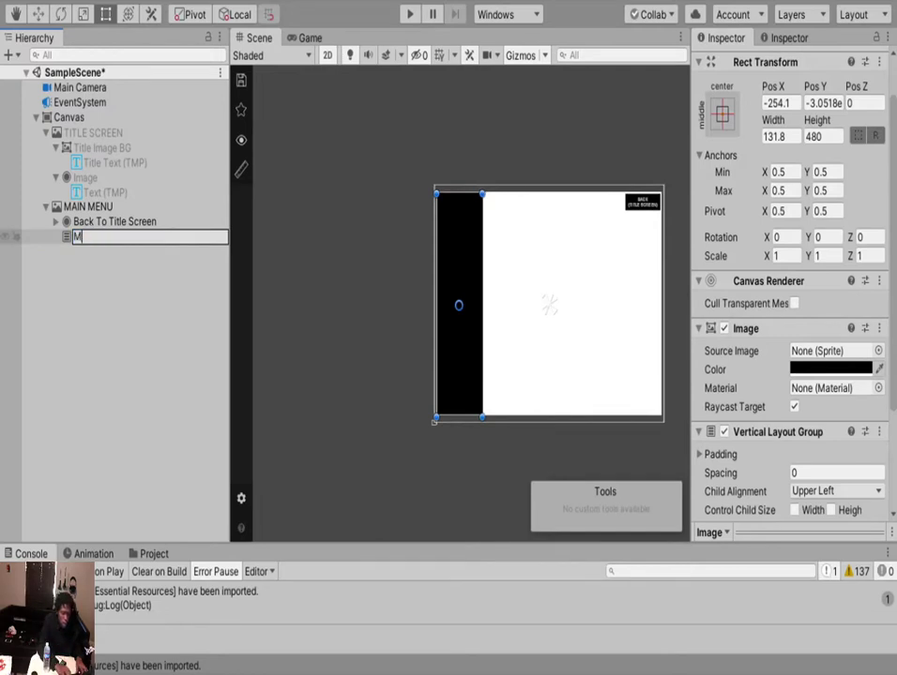
text(ain Menu buttons)
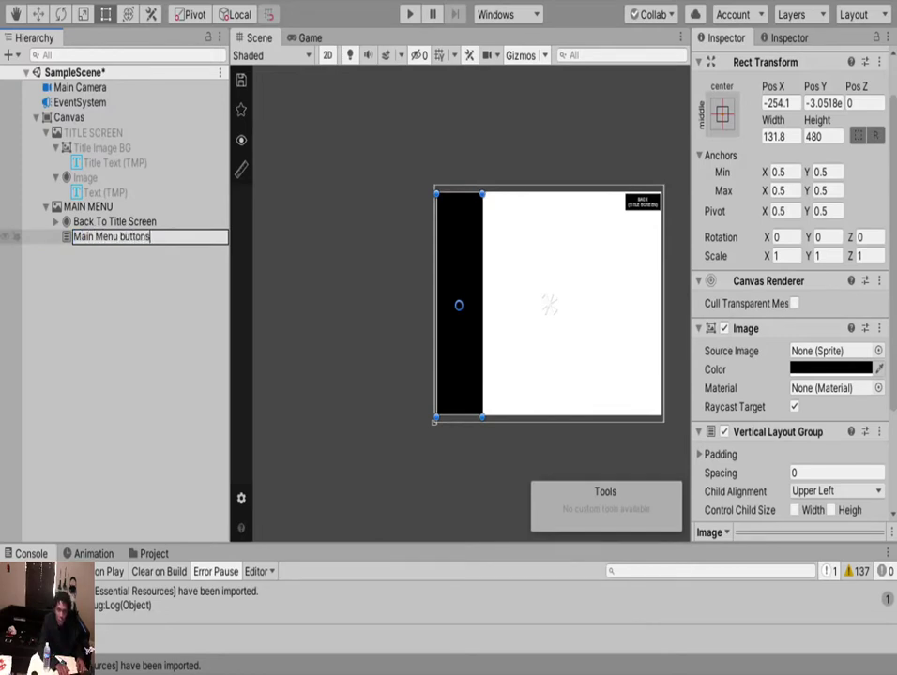
key(Return)
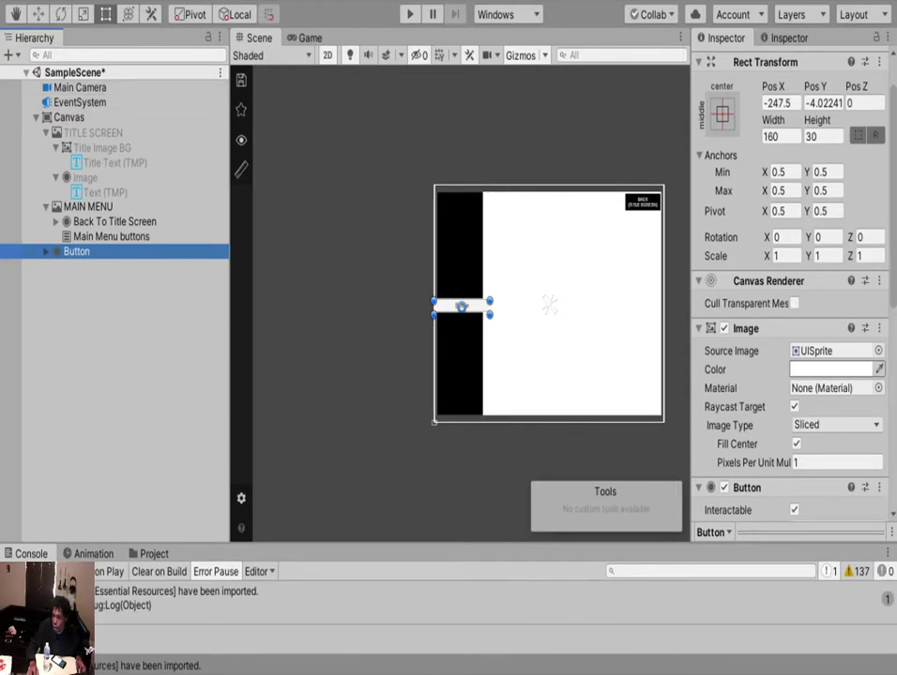
Nest the new Button under Main Menu buttons.
scroll(792, 290, down, 8)
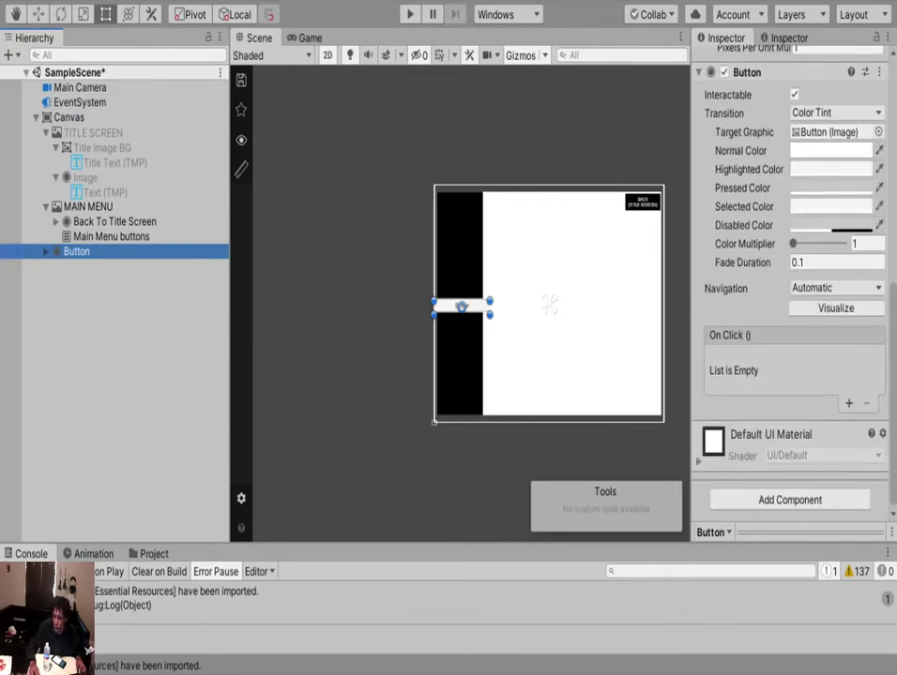
click(110, 237)
drag(79, 251, 98, 237)
scroll(486, 200, up, 5)
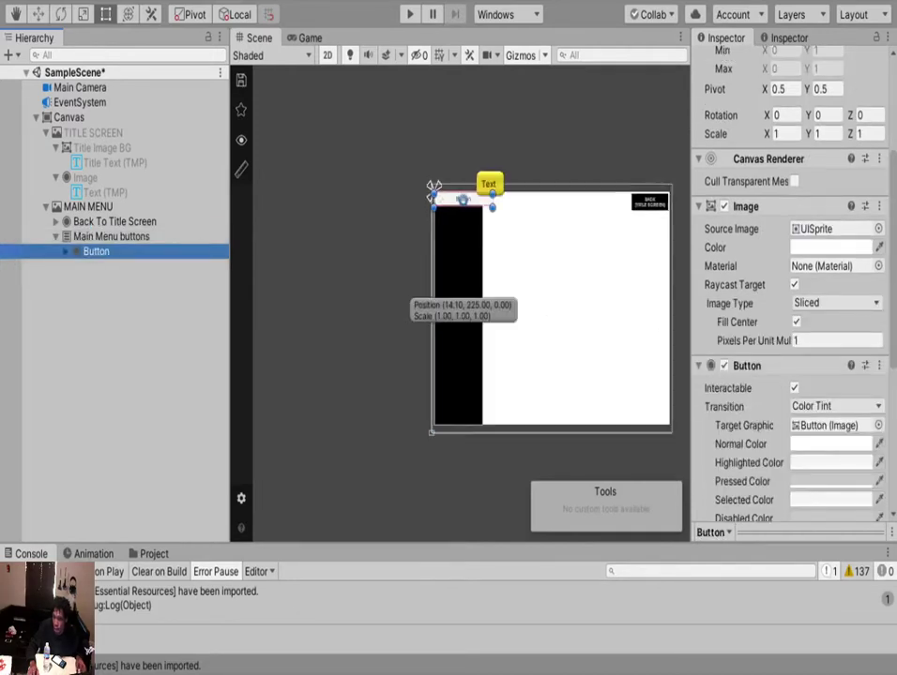
Narrow the Button to about the width of the black Main Menu buttons strip.
click(486, 200)
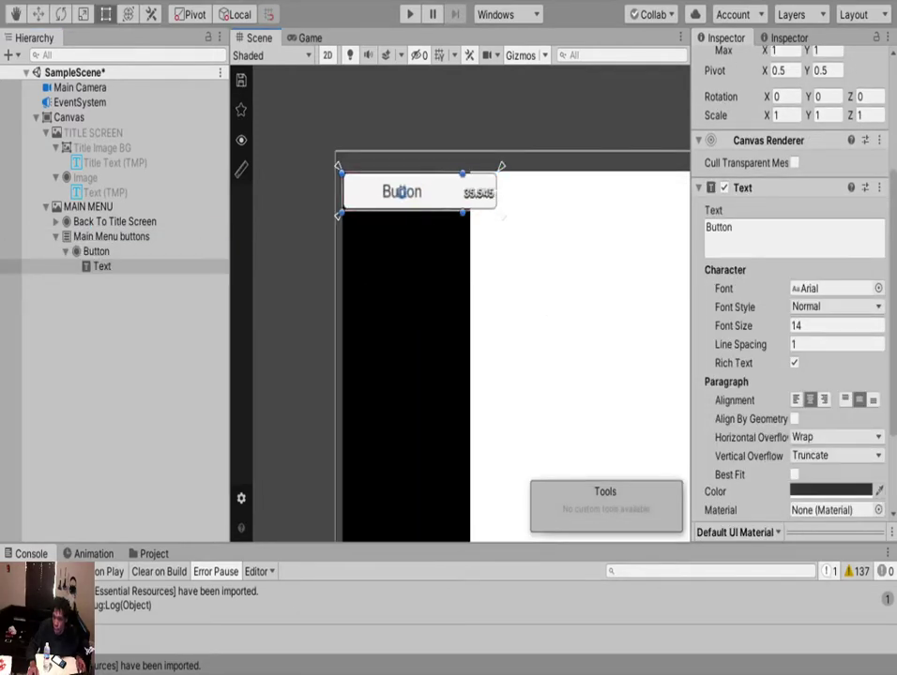
click(419, 194)
click(75, 251)
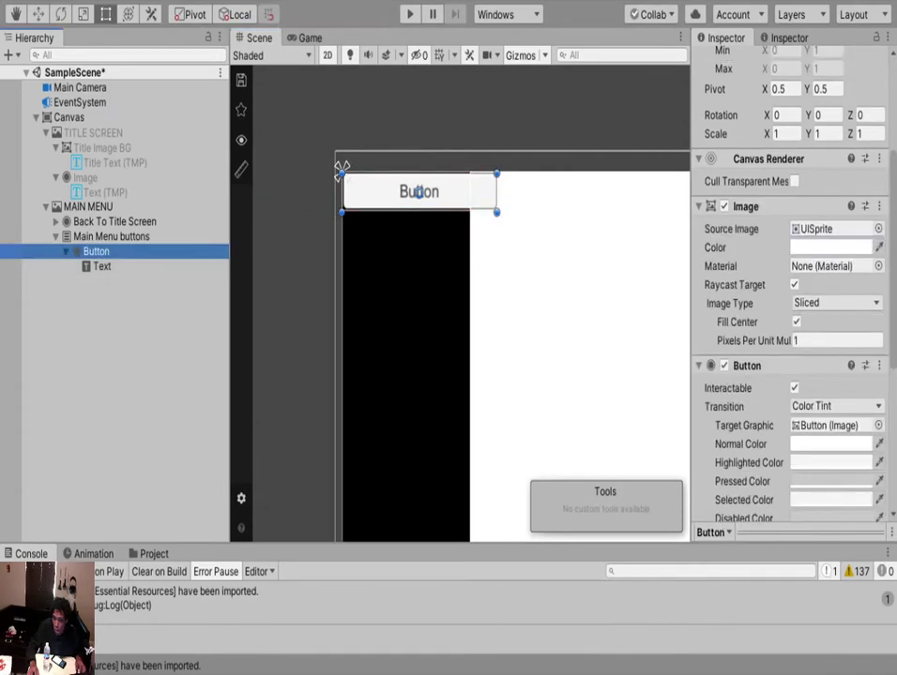
drag(497, 192, 472, 192)
click(115, 222)
scroll(450, 304, down, 10)
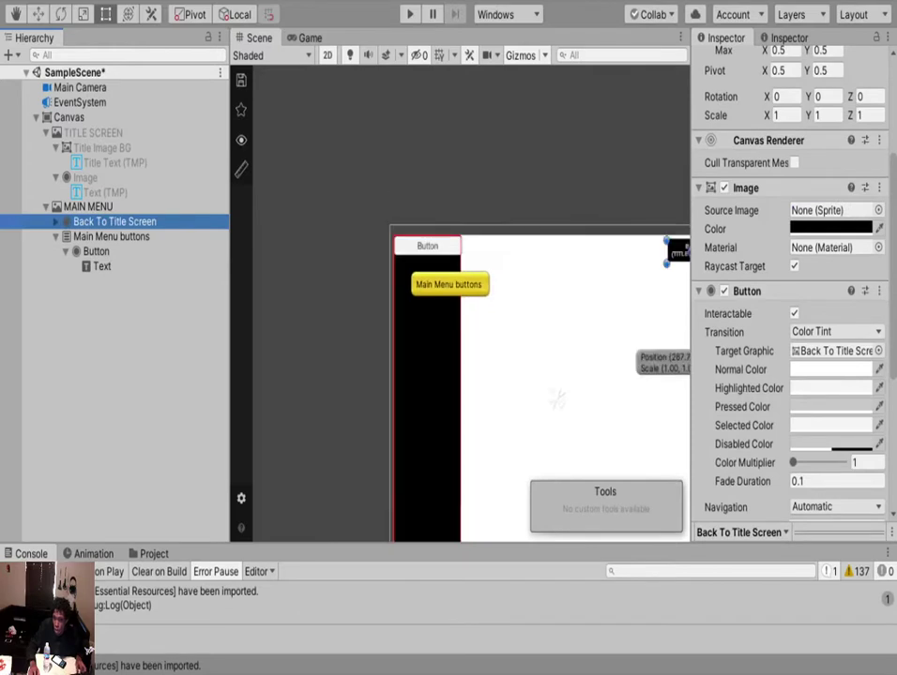
drag(431, 254, 433, 283)
key(ctrl+z)
key(ctrl+y)
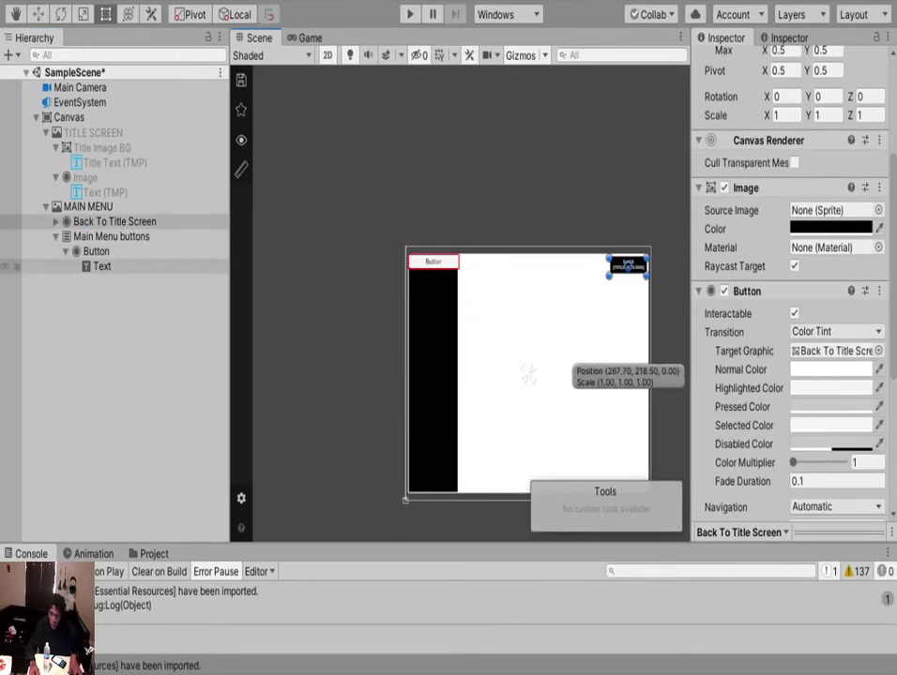
Shorten the Main Menu buttons strip from its upper and lower edges, leaving gaps above and below it within MAIN MENU.
click(432, 263)
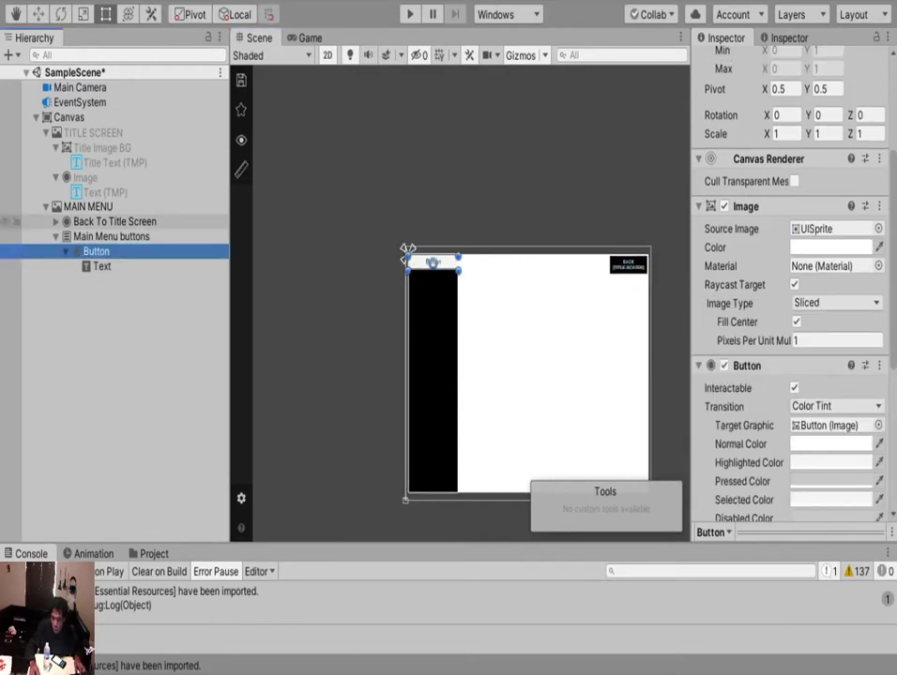
click(110, 237)
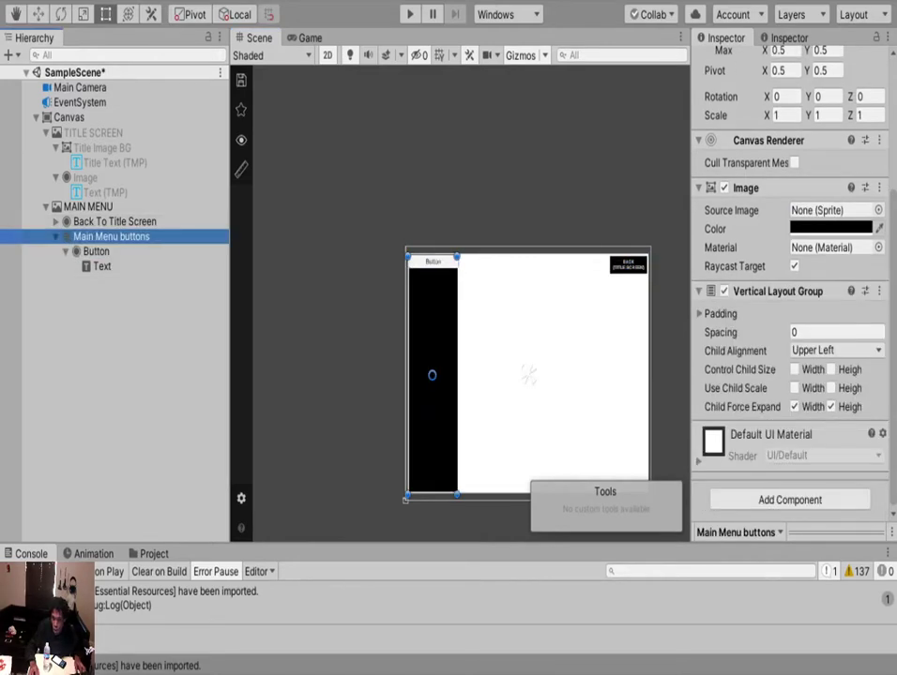
drag(432, 256, 433, 276)
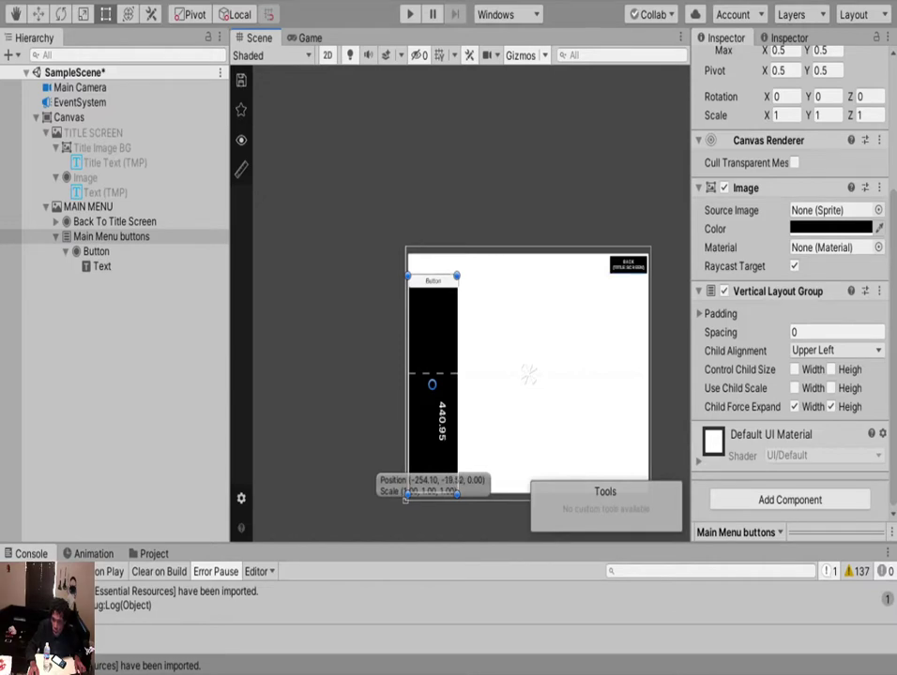
scroll(458, 309, up, 5)
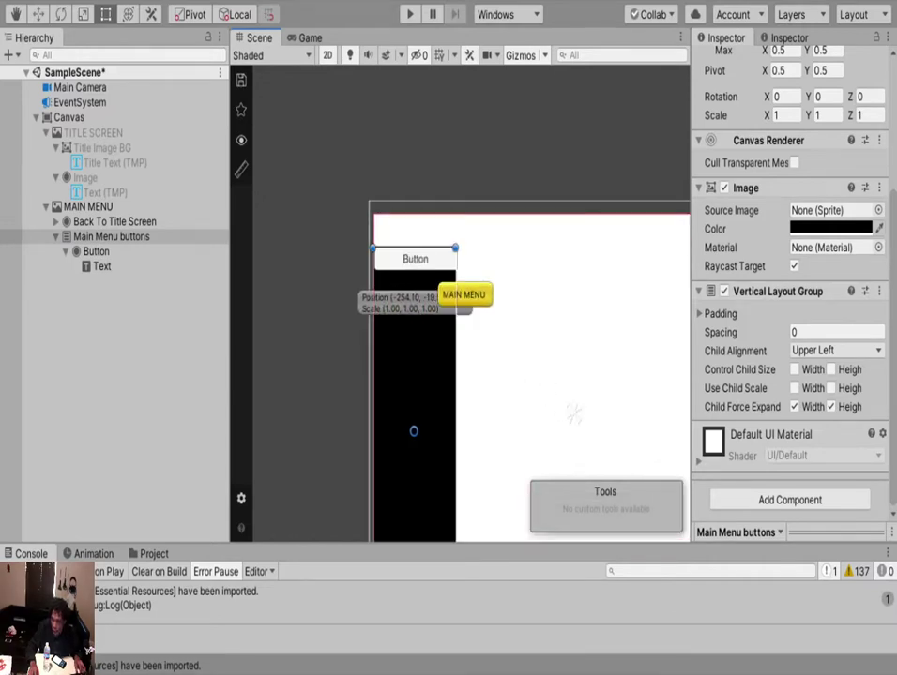
middle_drag(458, 329, 481, 70)
drag(437, 357, 437, 291)
middle_drag(437, 290, 430, 313)
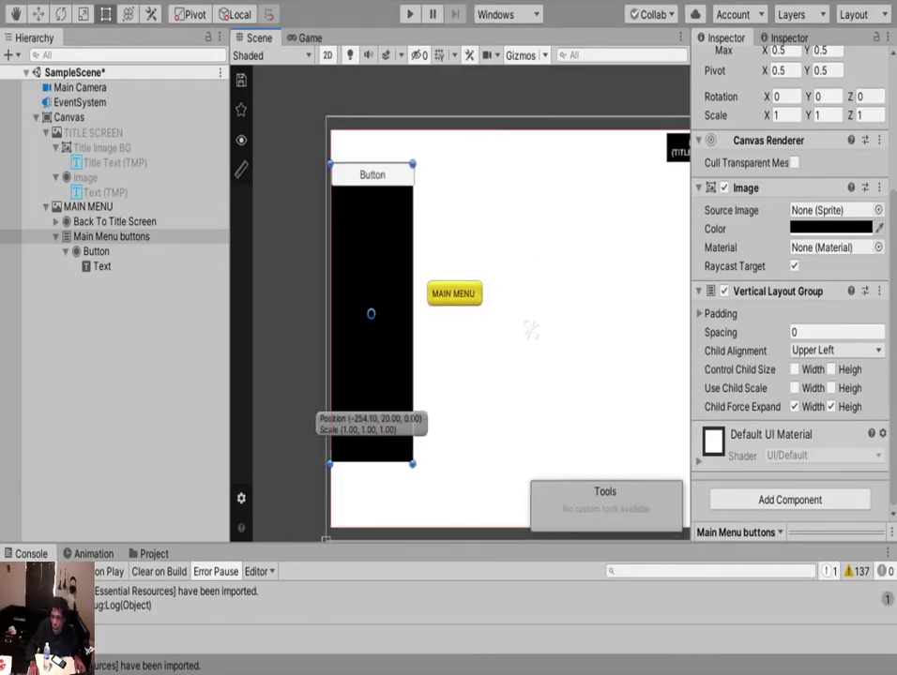
scroll(430, 314, down, 1)
drag(387, 170, 386, 213)
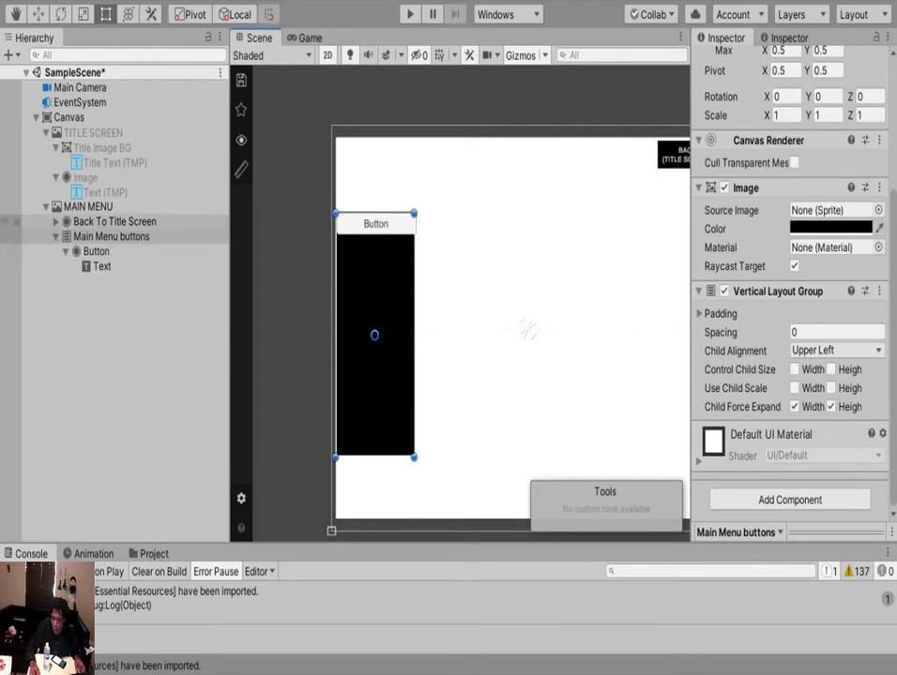
Set the label text of the Button under Main Menu buttons to "START".
click(375, 225)
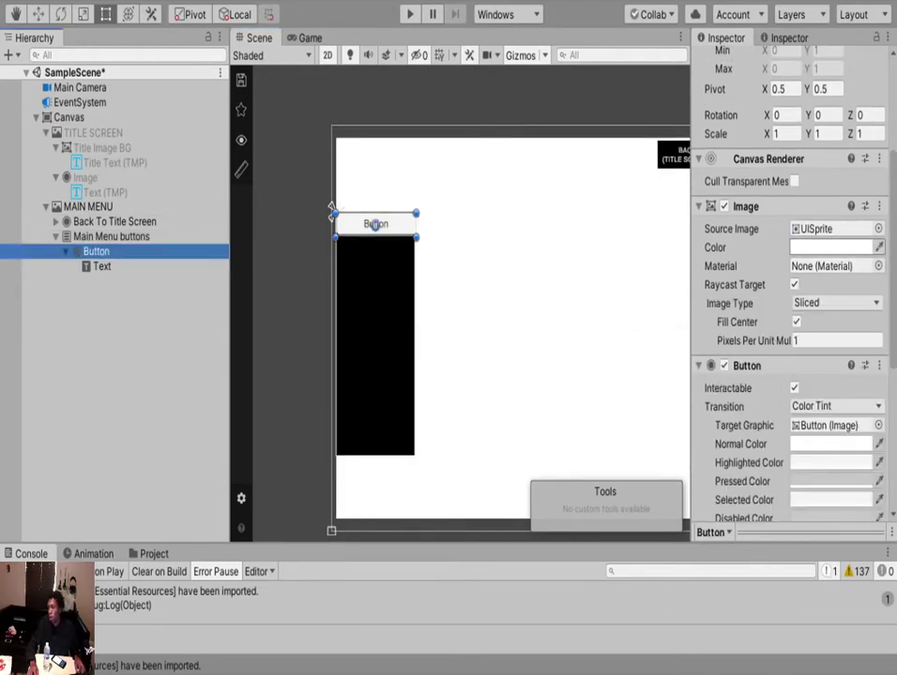
click(101, 266)
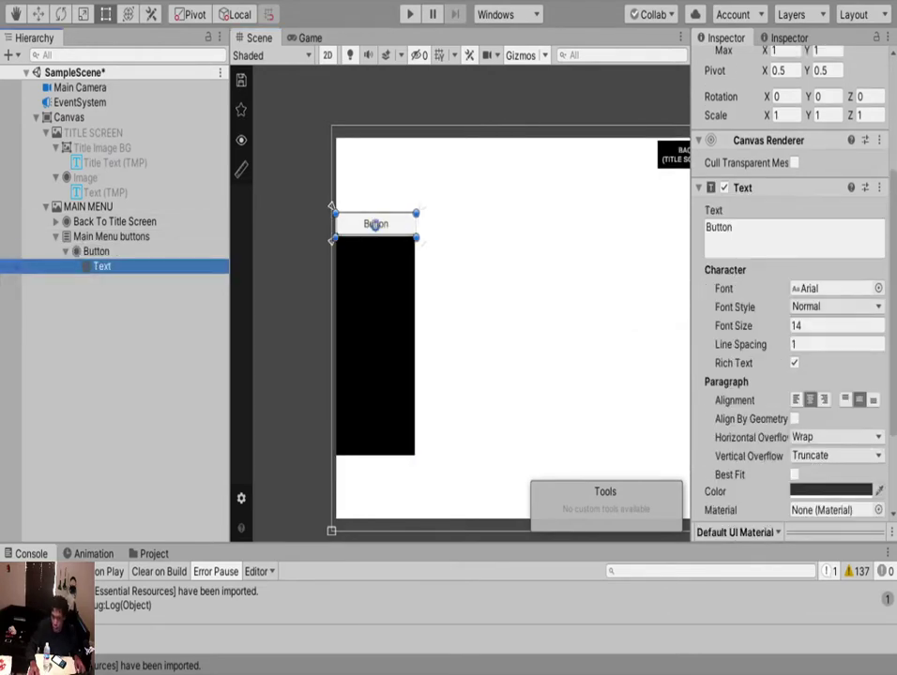
click(751, 234)
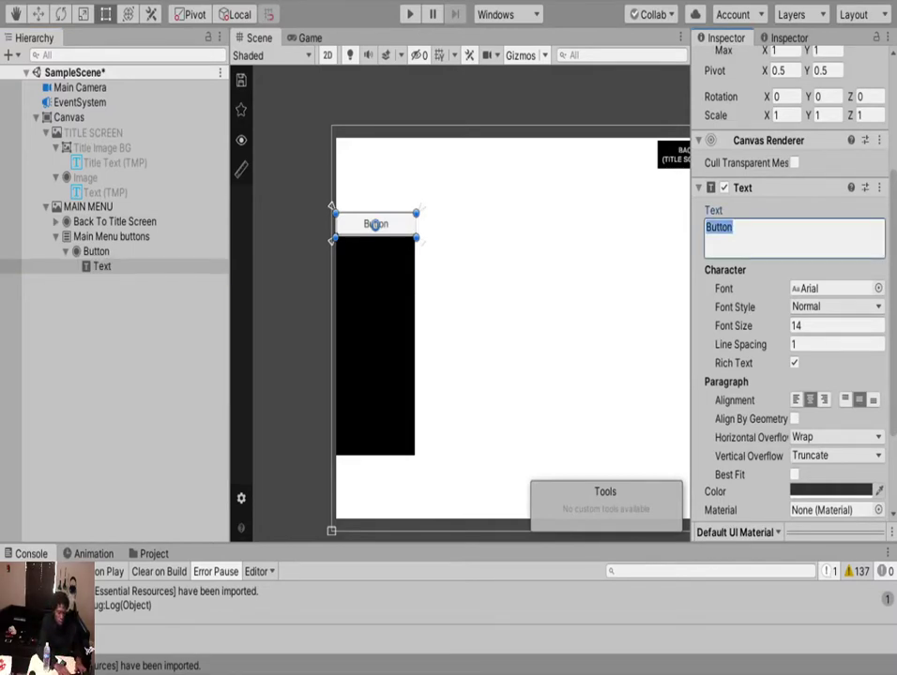
text(S)
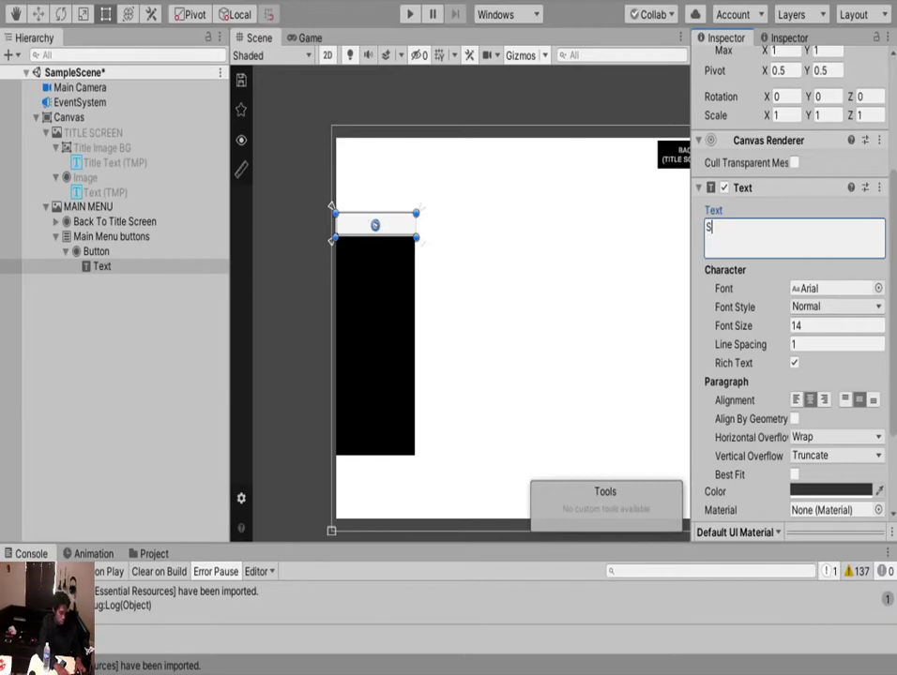
text(tart)
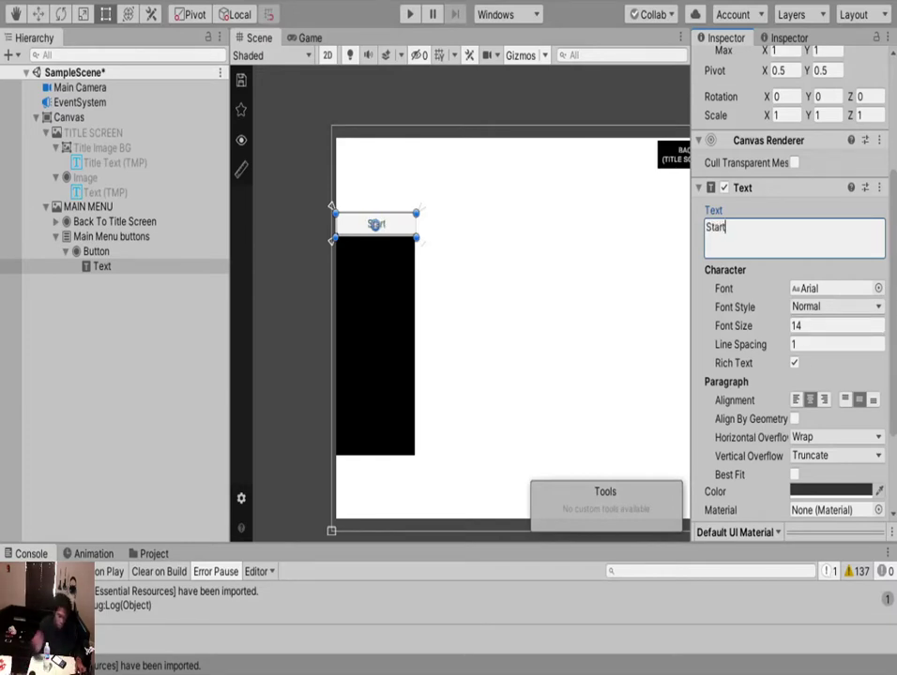
key(BackSpace)
key(BackSpace)
key(BackSpace)
key(BackSpace)
key(BackSpace)
text(START)
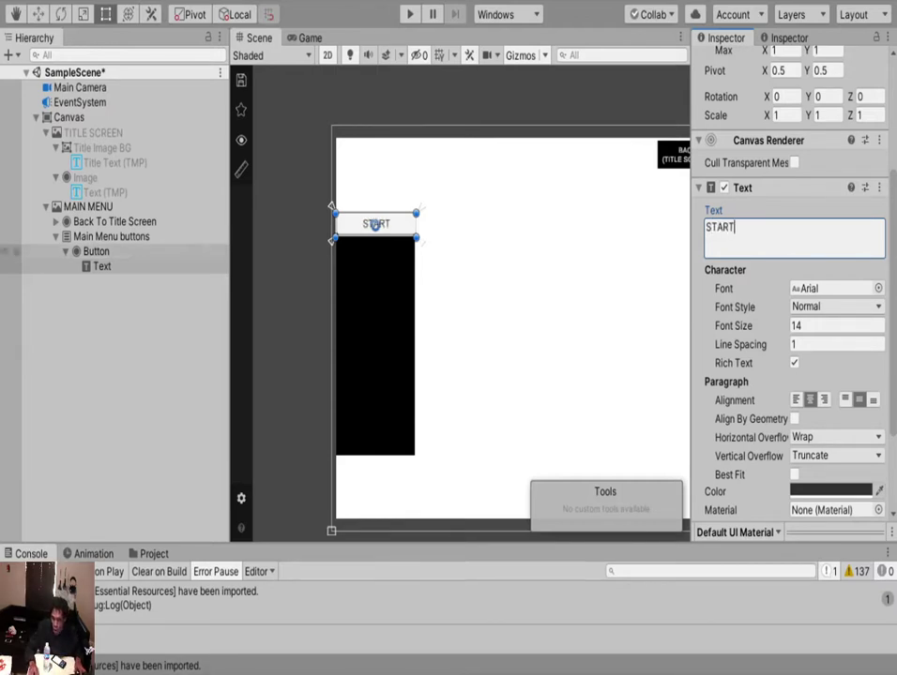
Duplicate the START button twice so Main Menu buttons holds three stacked buttons.
click(96, 252)
scroll(438, 239, up, 5)
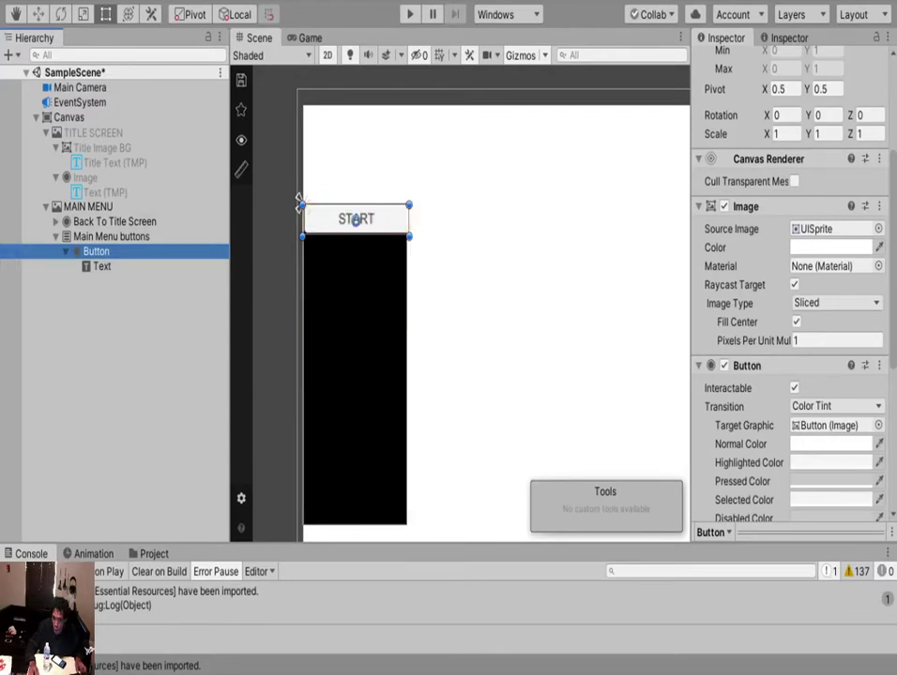
key(Left)
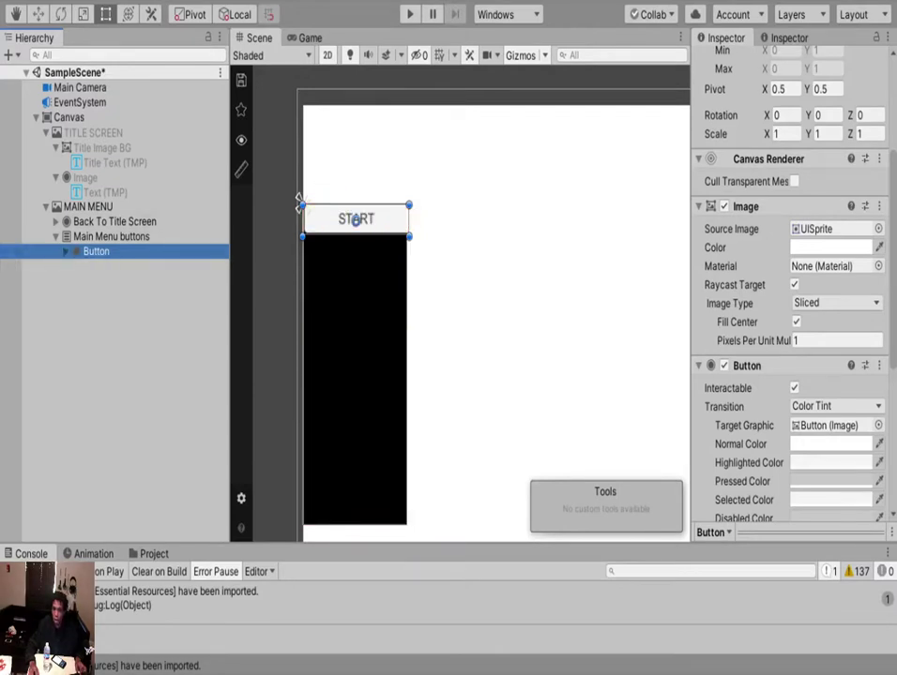
key(ctrl+d)
drag(356, 219, 355, 381)
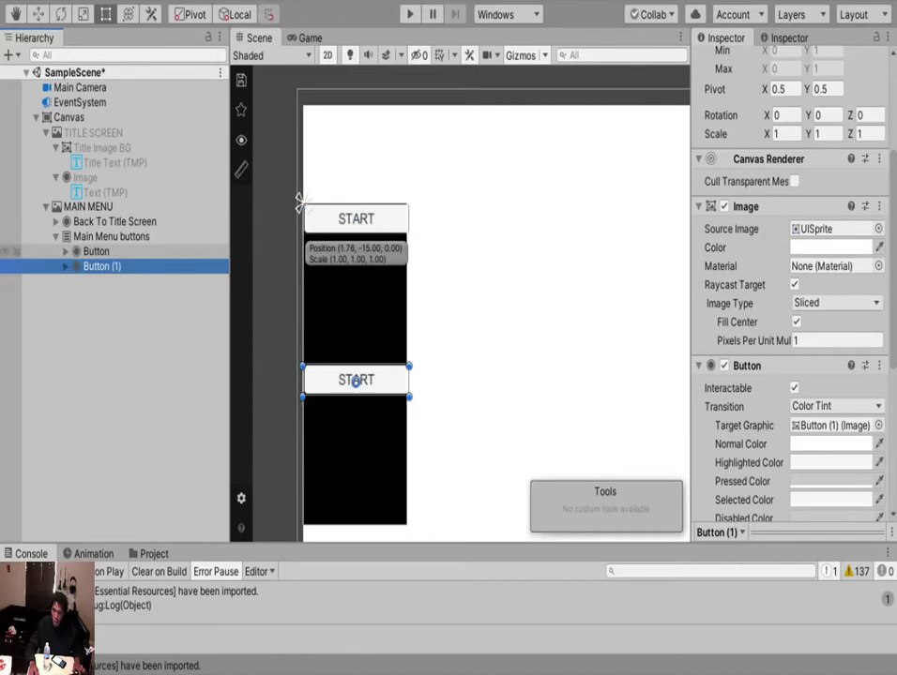
key(ctrl+d)
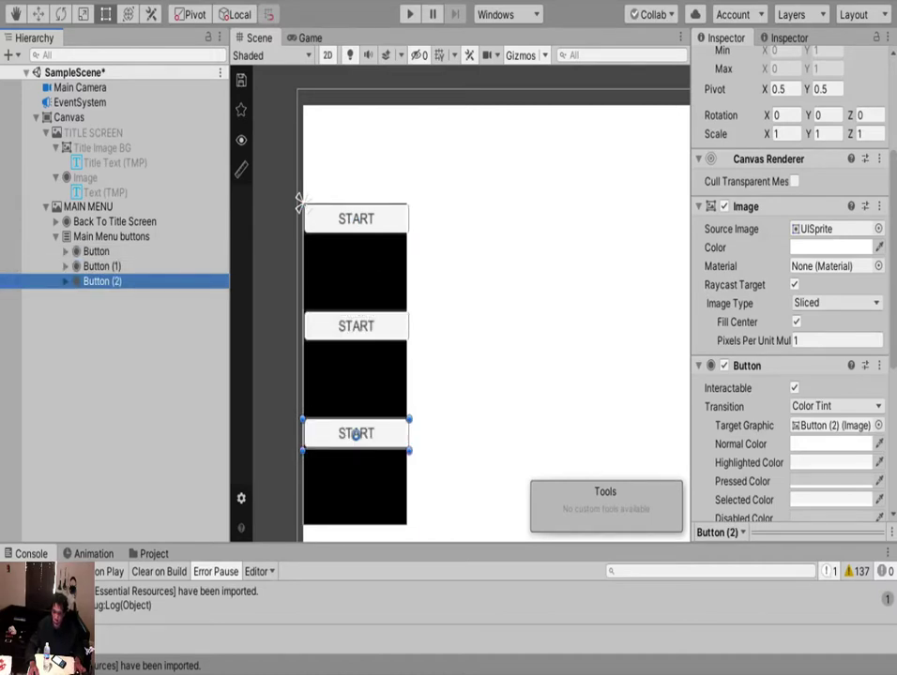
Rename the first button under Main Menu buttons as "Start (Button)".
click(95, 251)
click(85, 251)
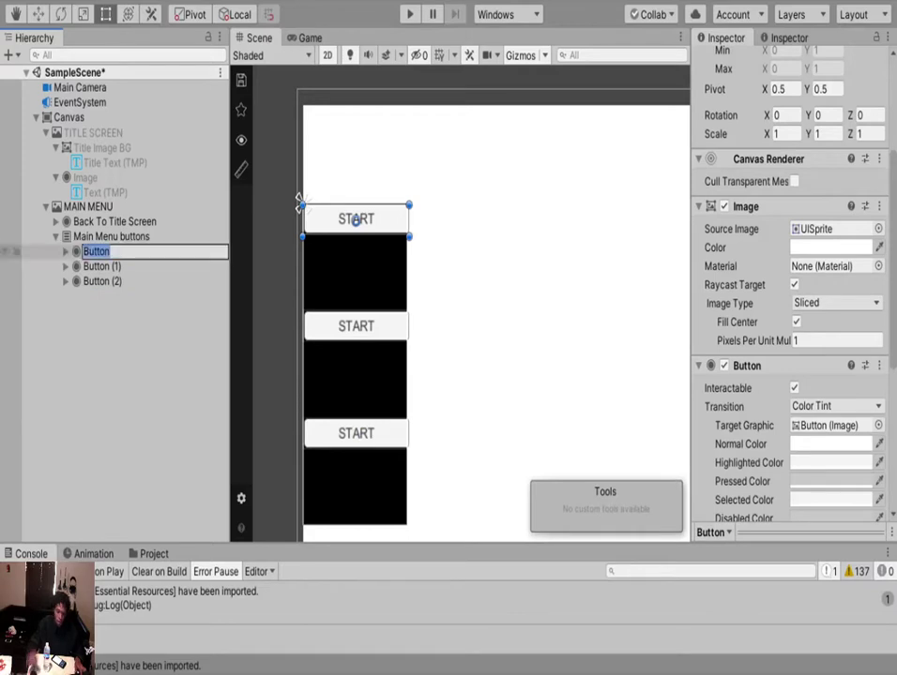
text(Start ()
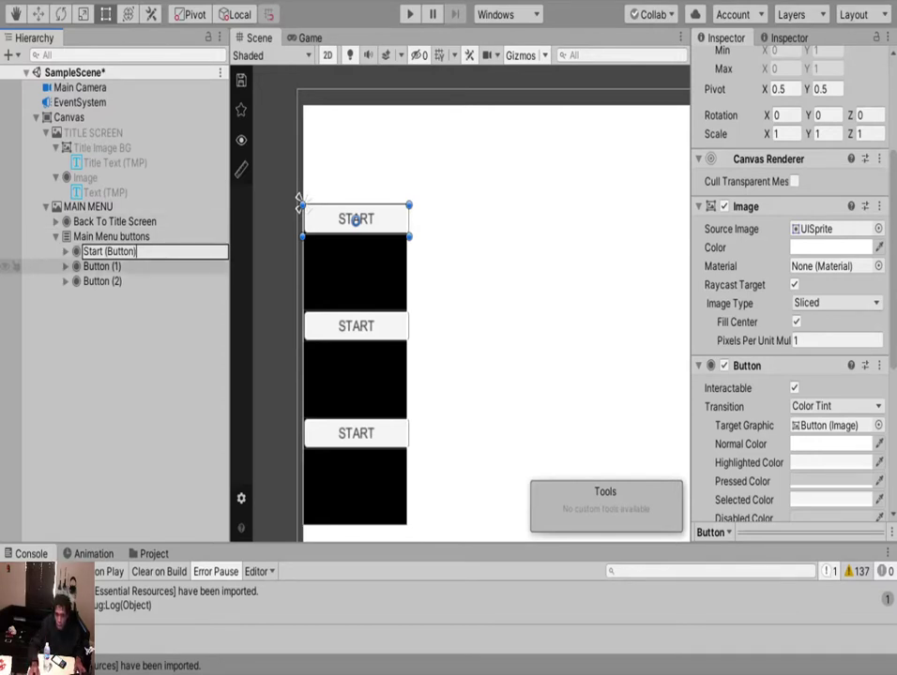
key(Return)
Set the label text of Button (1), the middle button, to "SETTINGS".
key(Down)
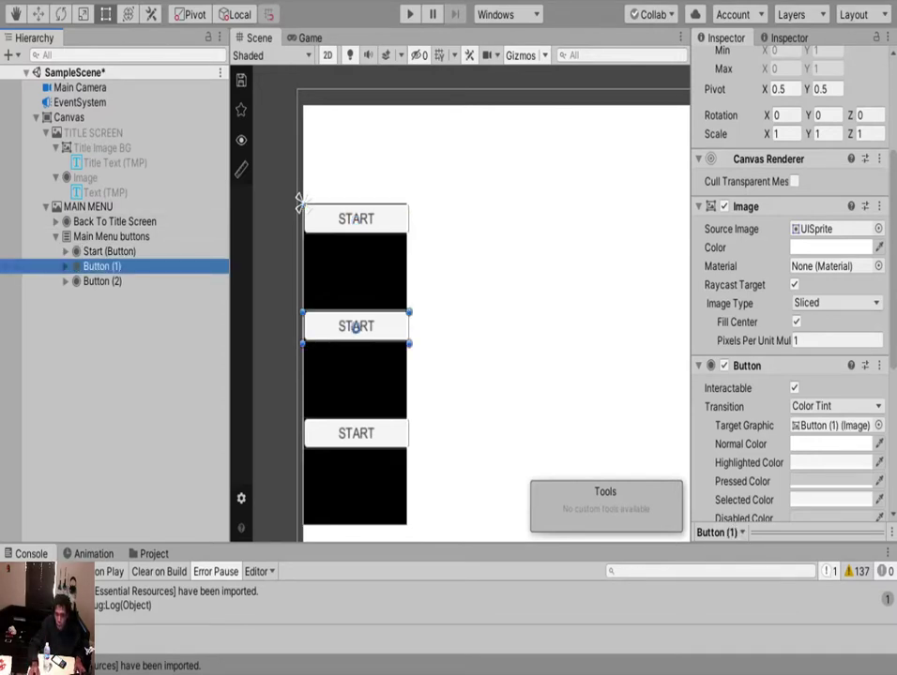
key(Right)
key(Down)
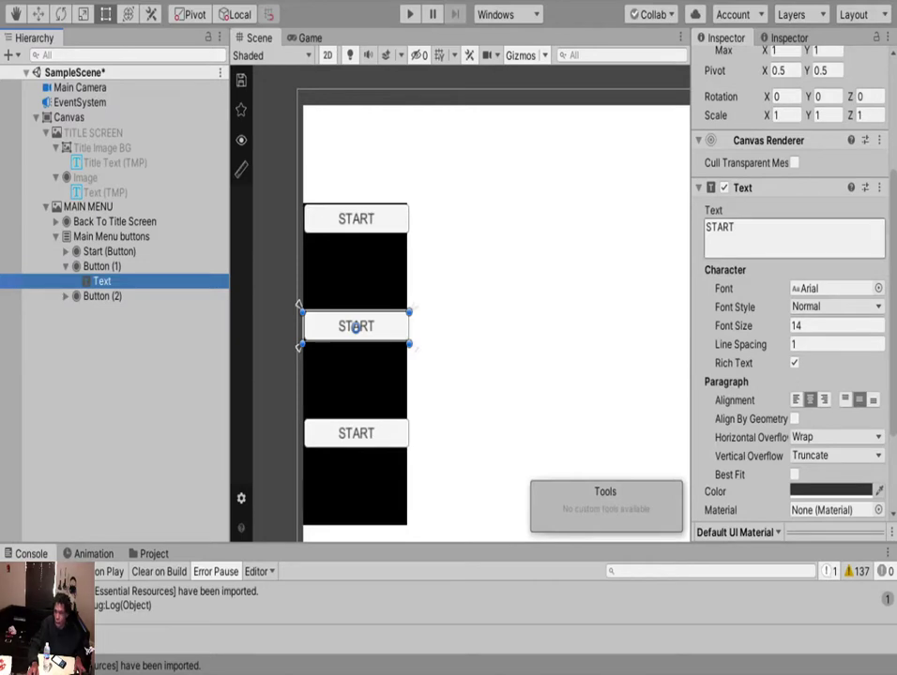
key(Tab)
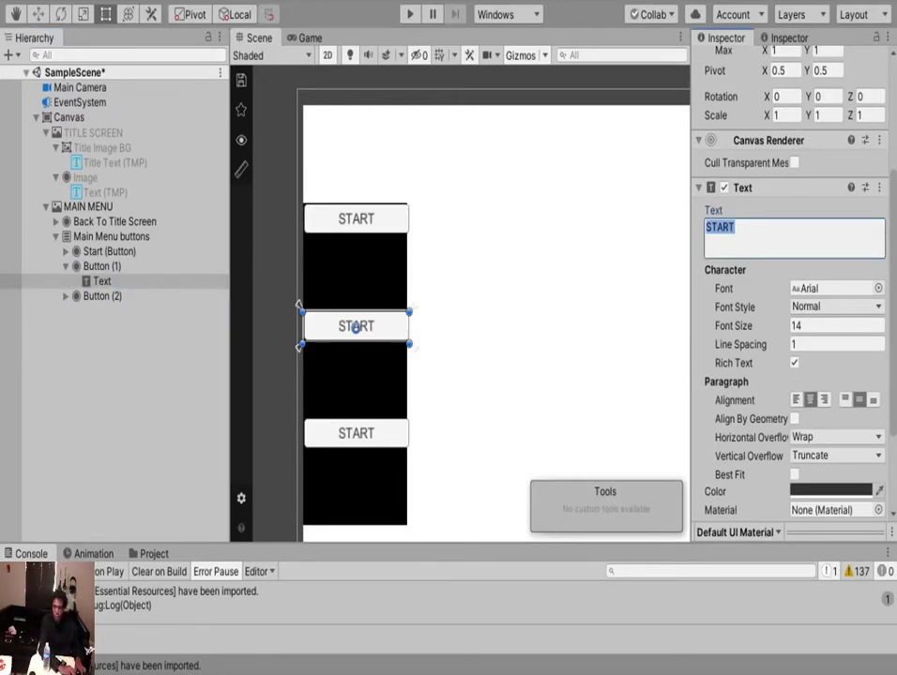
text(Settings)
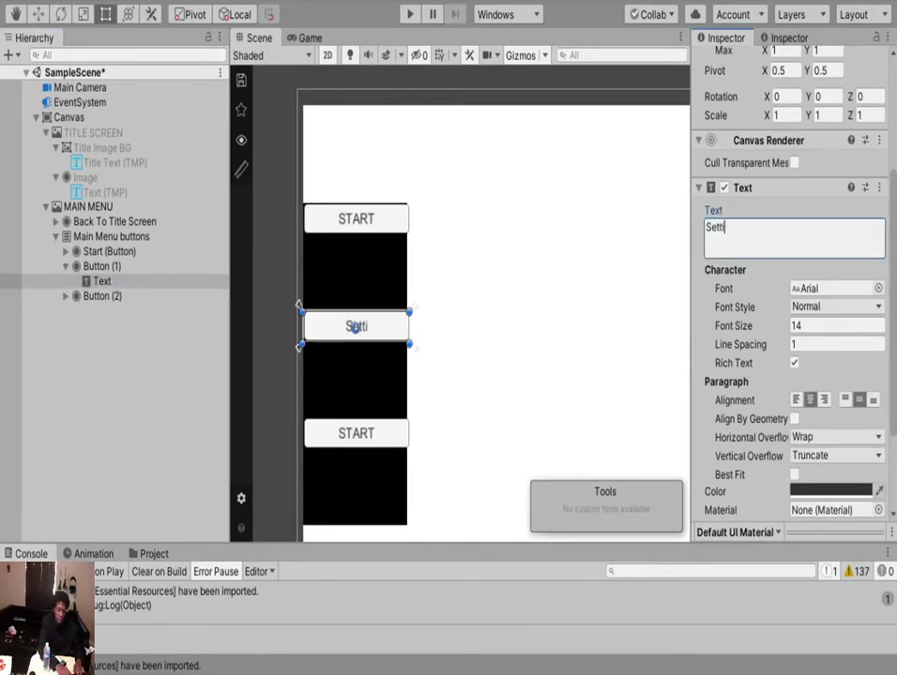
key(BackSpace)
key(BackSpace)
key(BackSpace)
key(BackSpace)
key(BackSpace)
key(BackSpace)
key(BackSpace)
key(BackSpace)
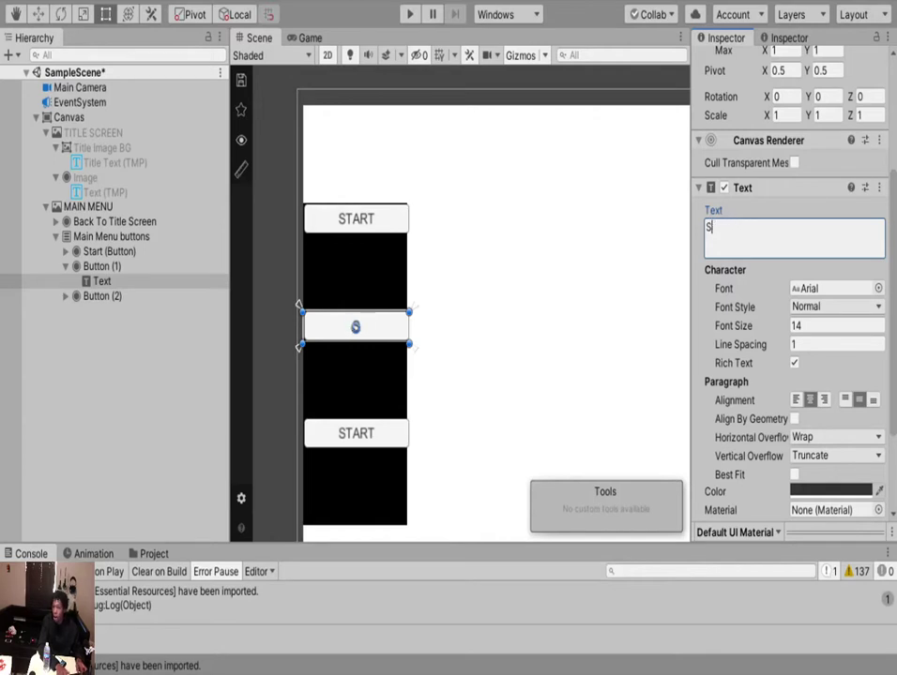
text(STA)
key(BackSpace)
key(BackSpace)
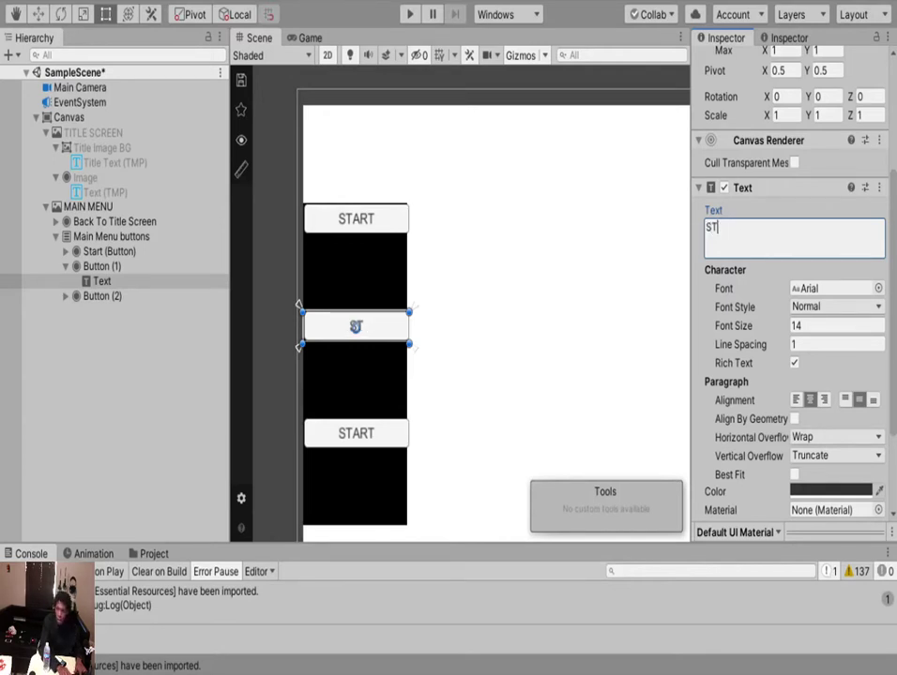
text(ETTINGS)
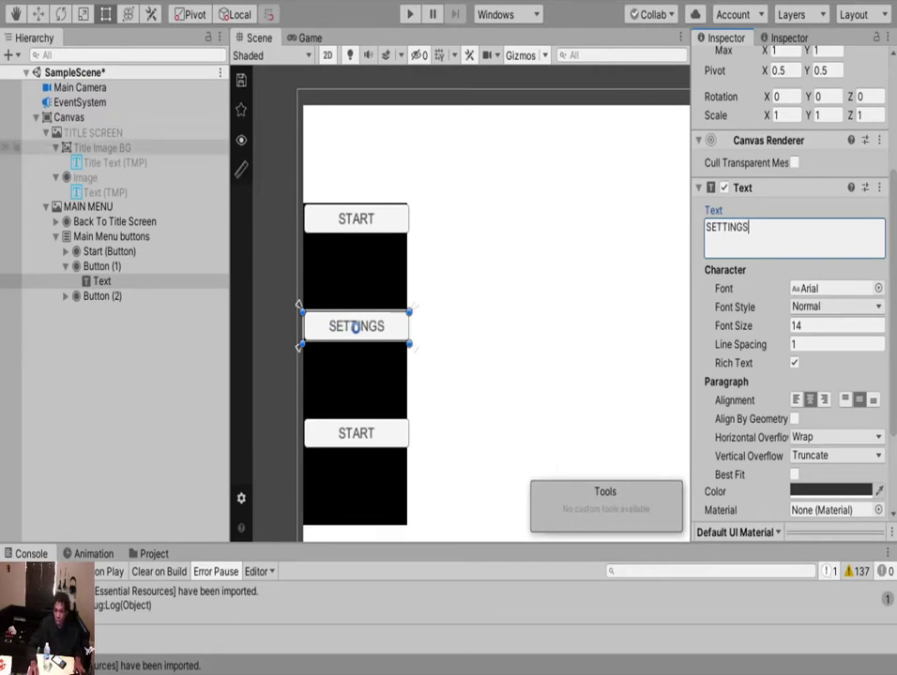
Set the label text of Button (2), the lowest button, to "QUIT GAME".
click(65, 296)
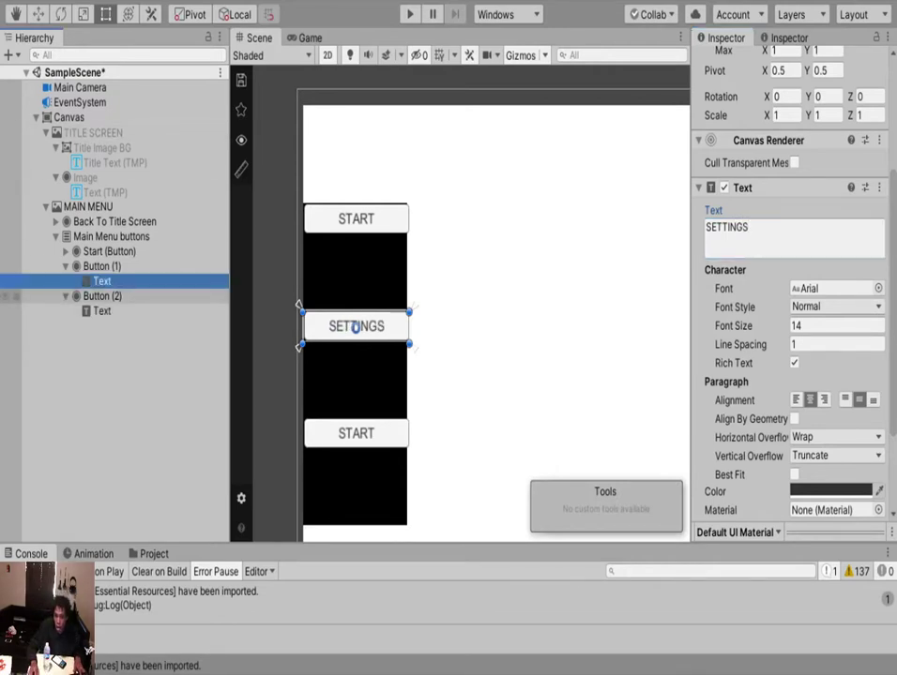
click(102, 296)
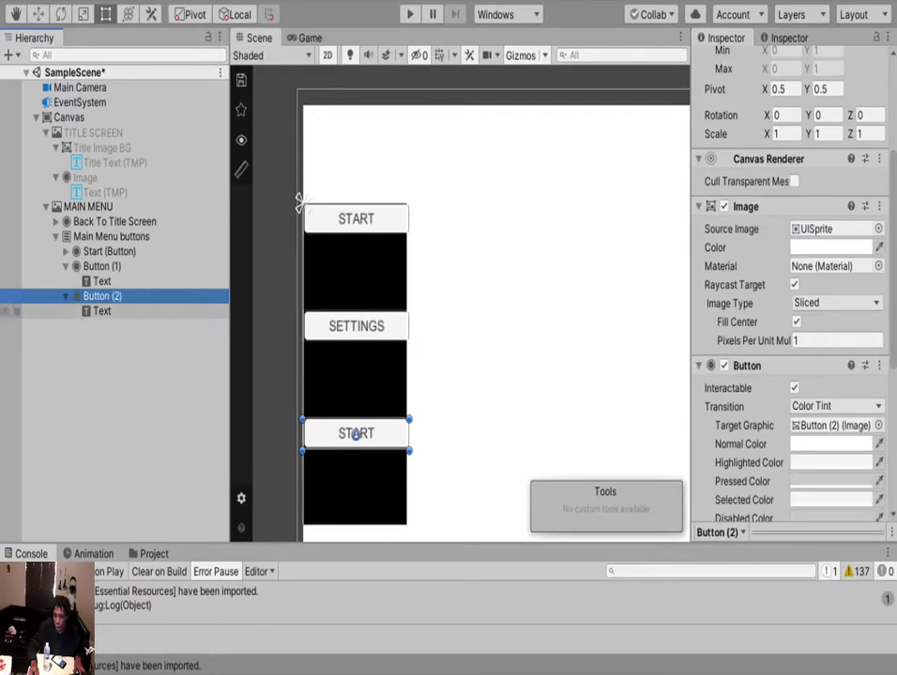
click(102, 310)
click(719, 227)
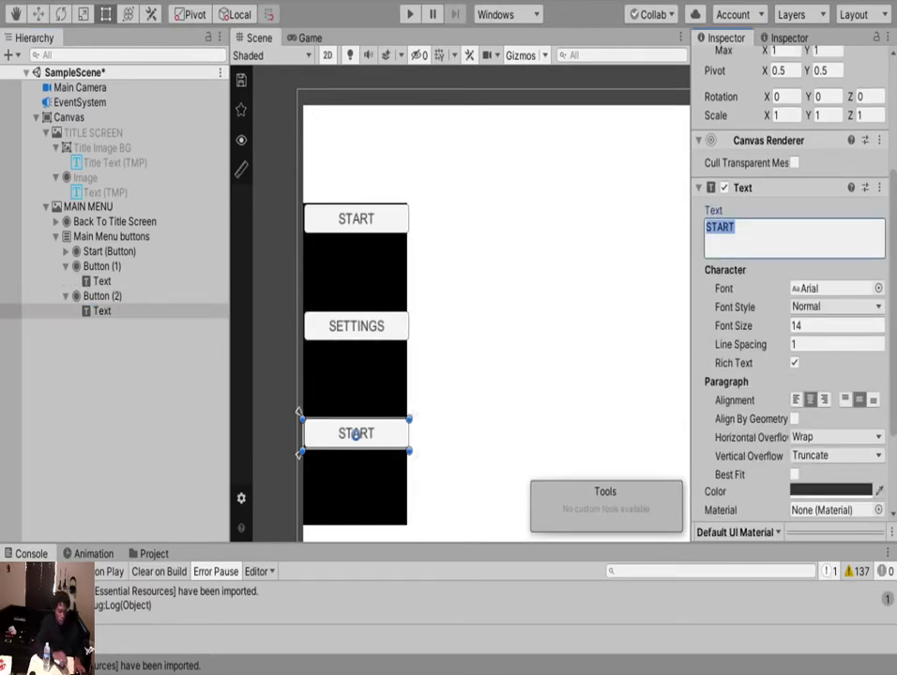
text(QUIT)
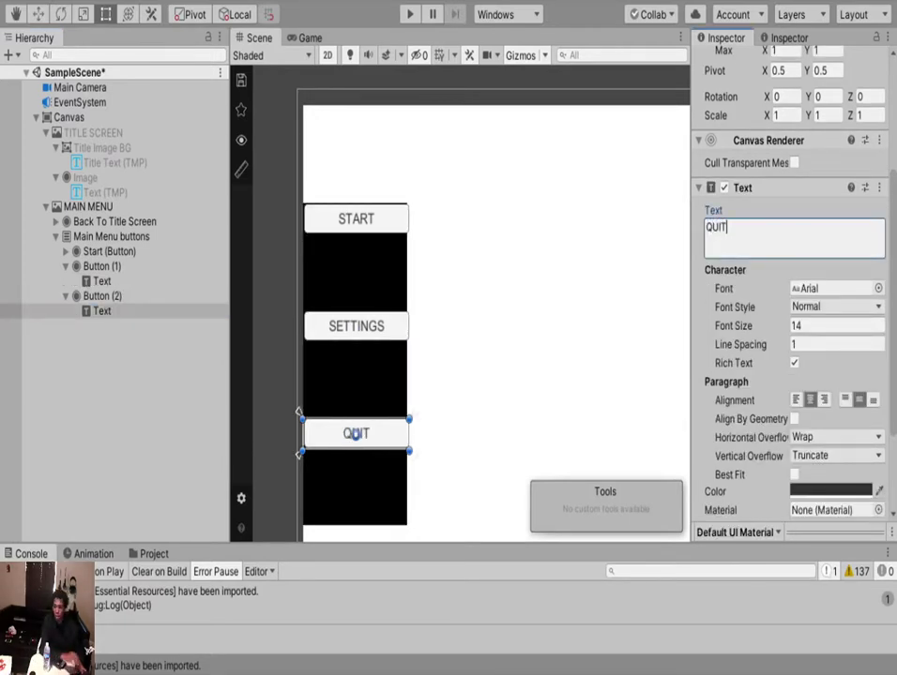
text( GAME)
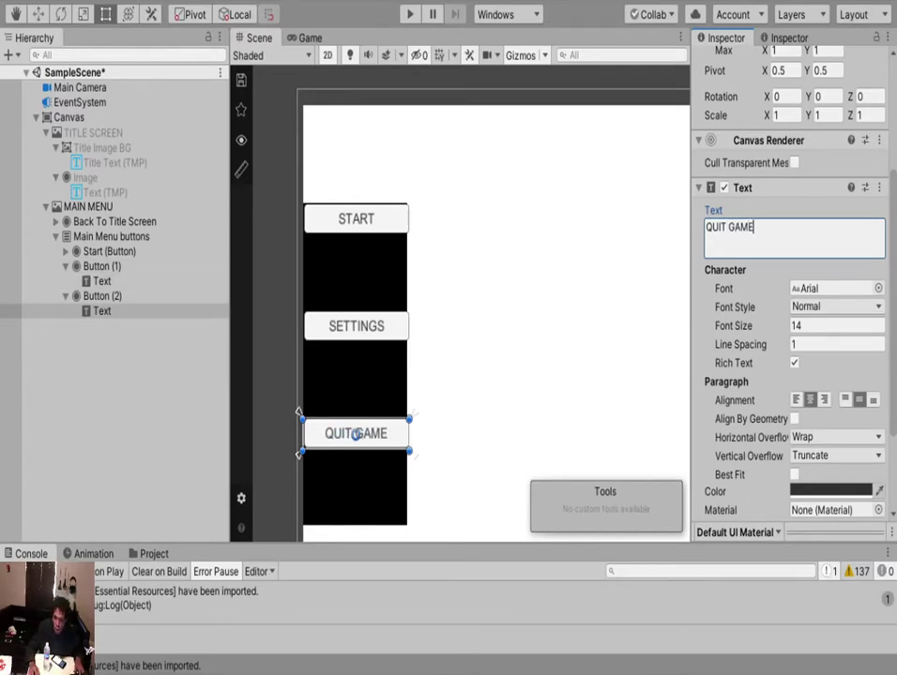
Rename the QUIT GAME button object as "Quit (Button)".
click(302, 418)
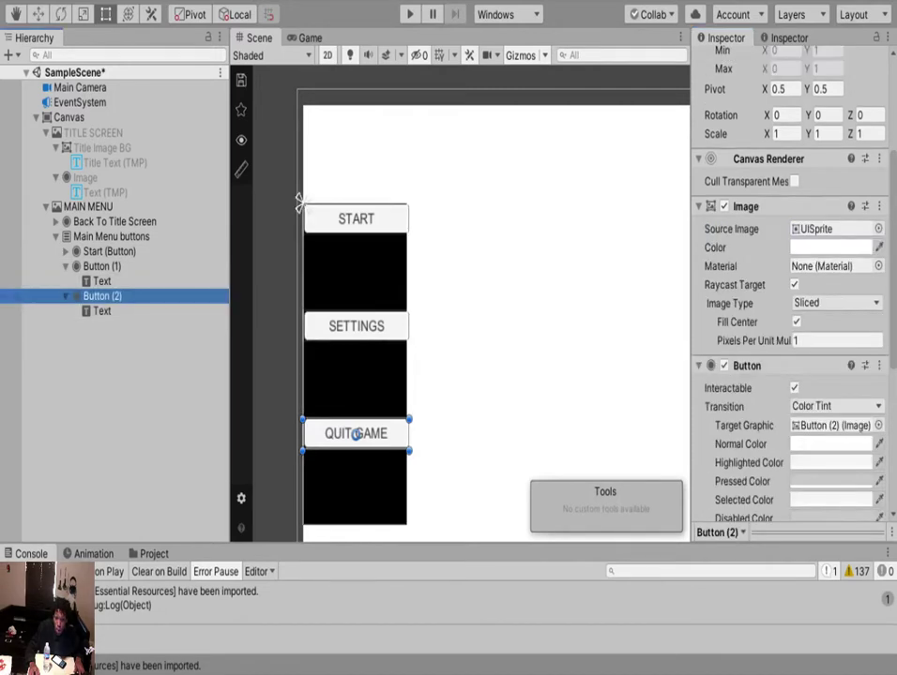
key(F2)
key(BackSpace)
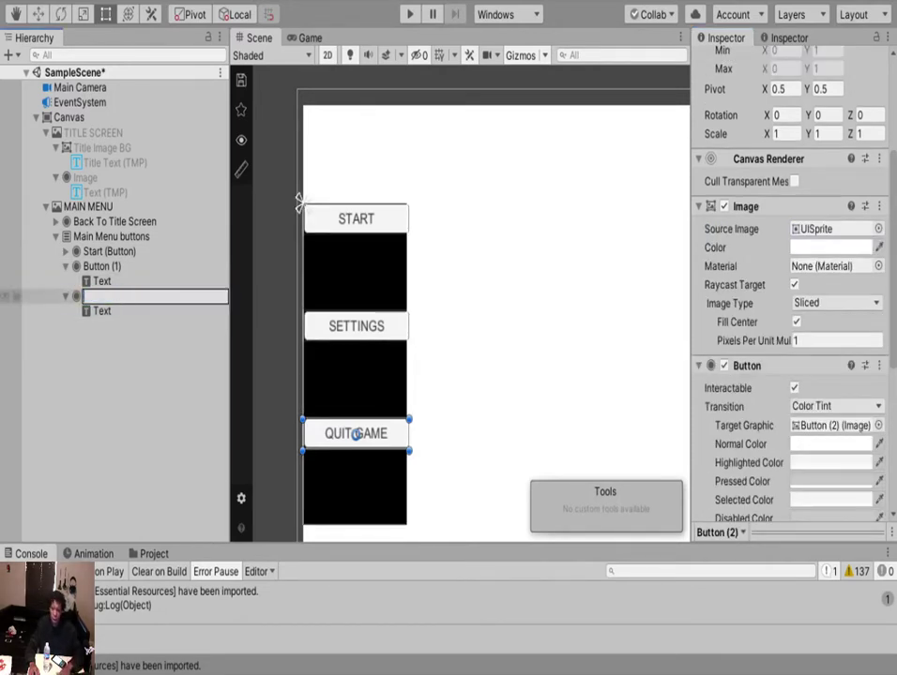
text(Quit)
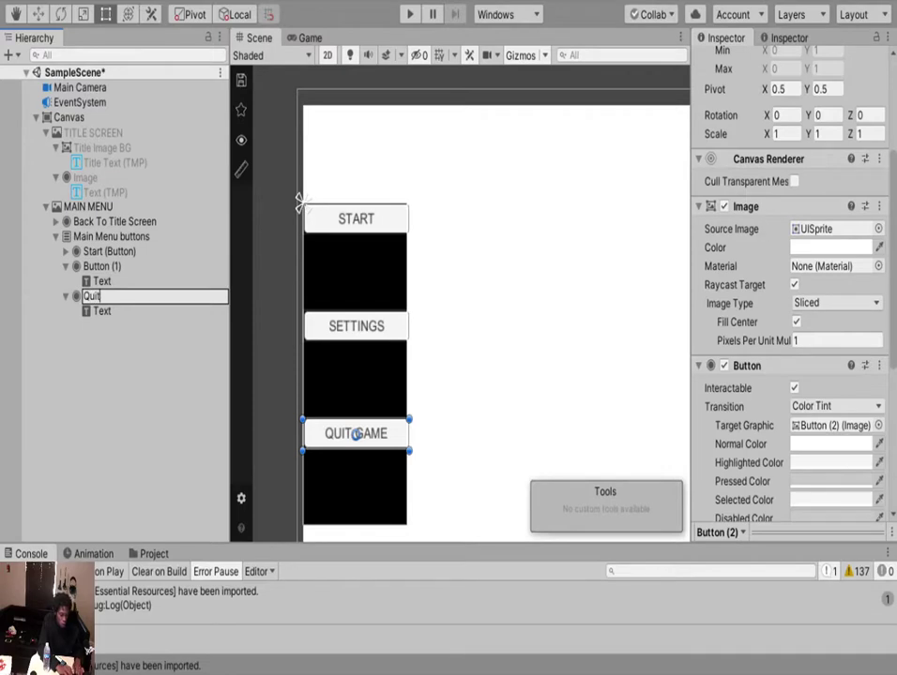
text( (Butt)
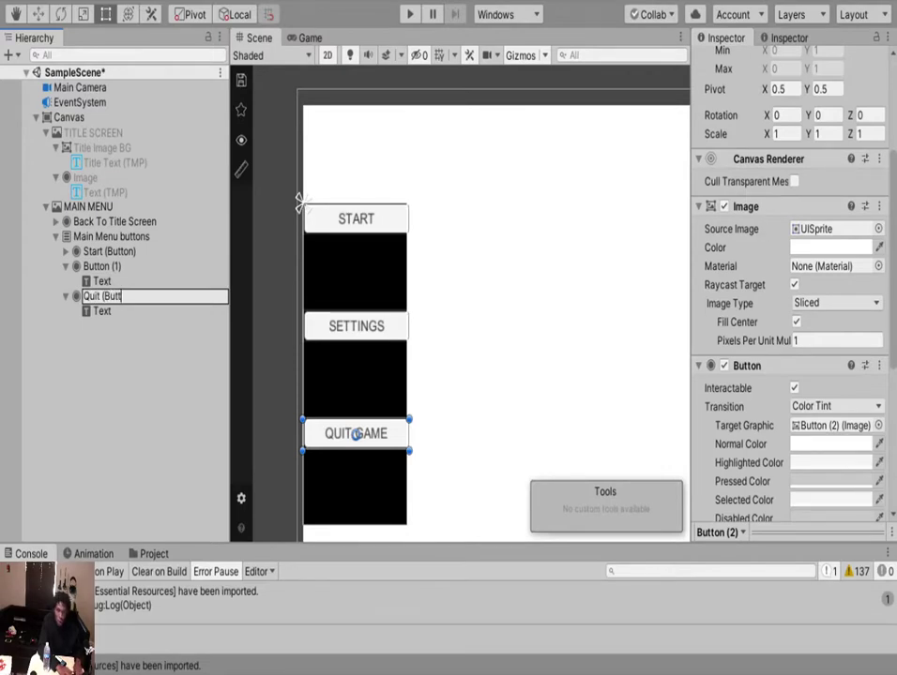
text(on))
key(Return)
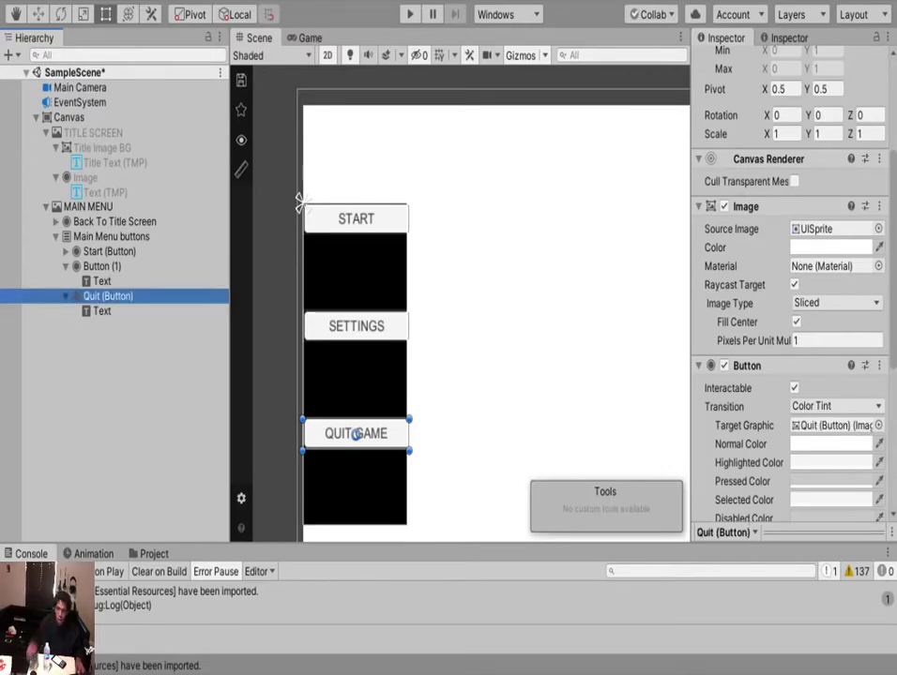
Rename Button (1), the SETTINGS button object, as "Settings (Buttons".
click(102, 266)
click(102, 266)
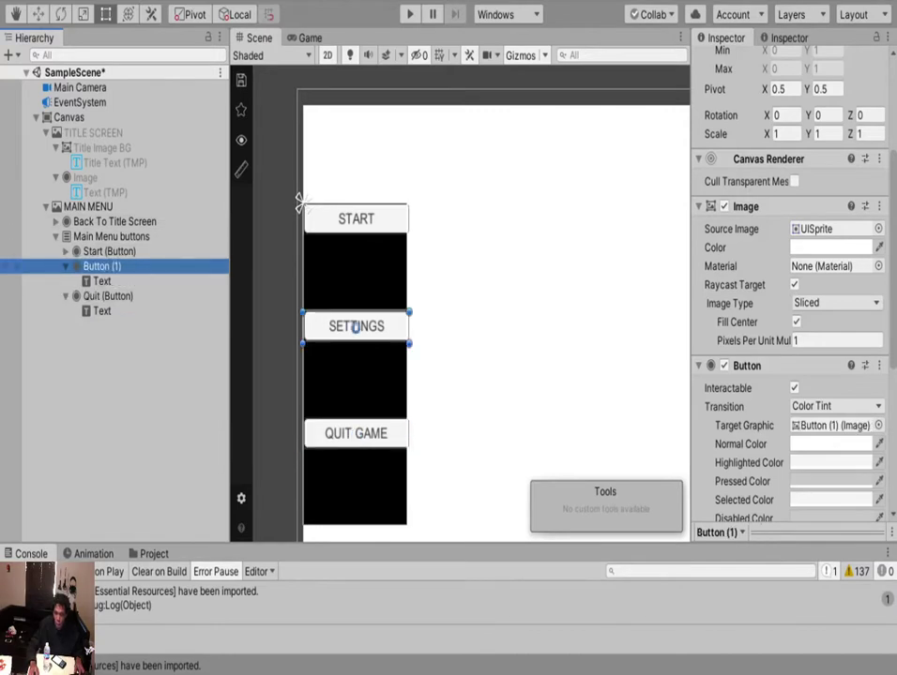
text(Sett)
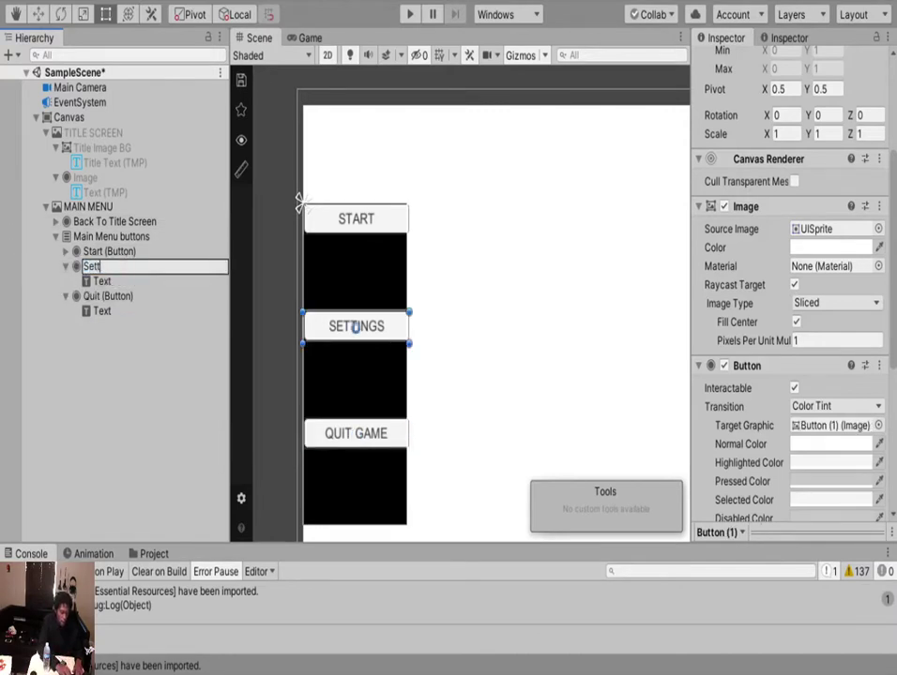
text(ings (Bu)
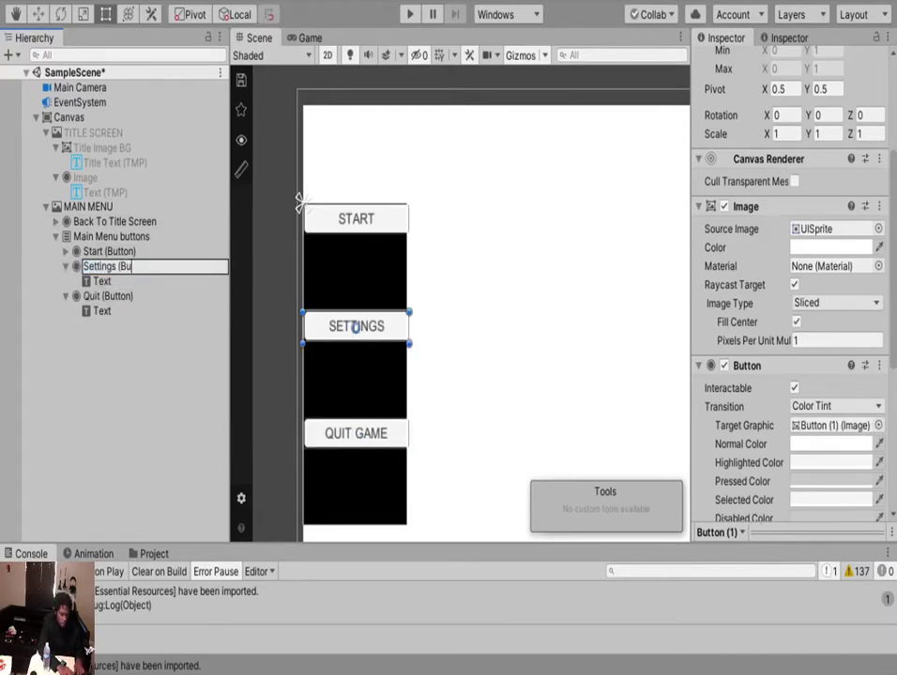
text(ttons)
key(Return)
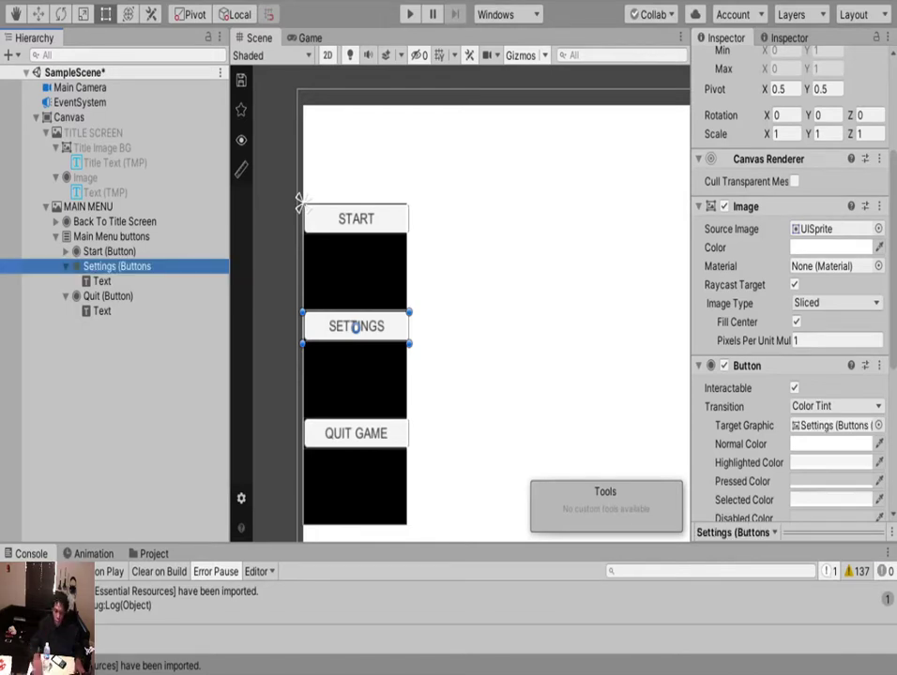
Change the SETTINGS button object's name to "ettings (Buttons)", adding the closing parenthesis.
scroll(789, 282, up, 5)
click(814, 63)
text(s (Buttonss)
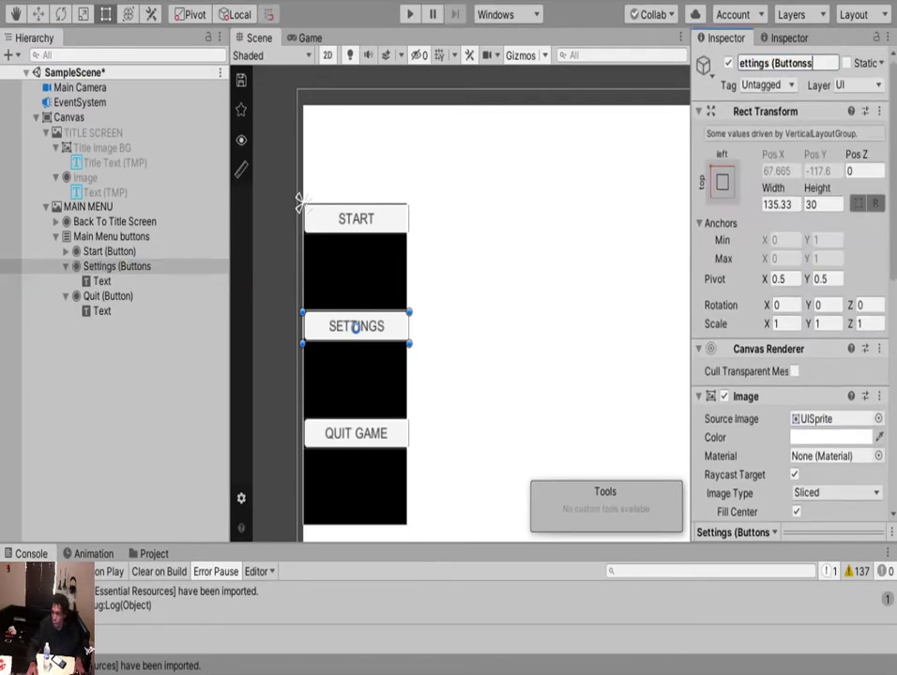
key(BackSpace)
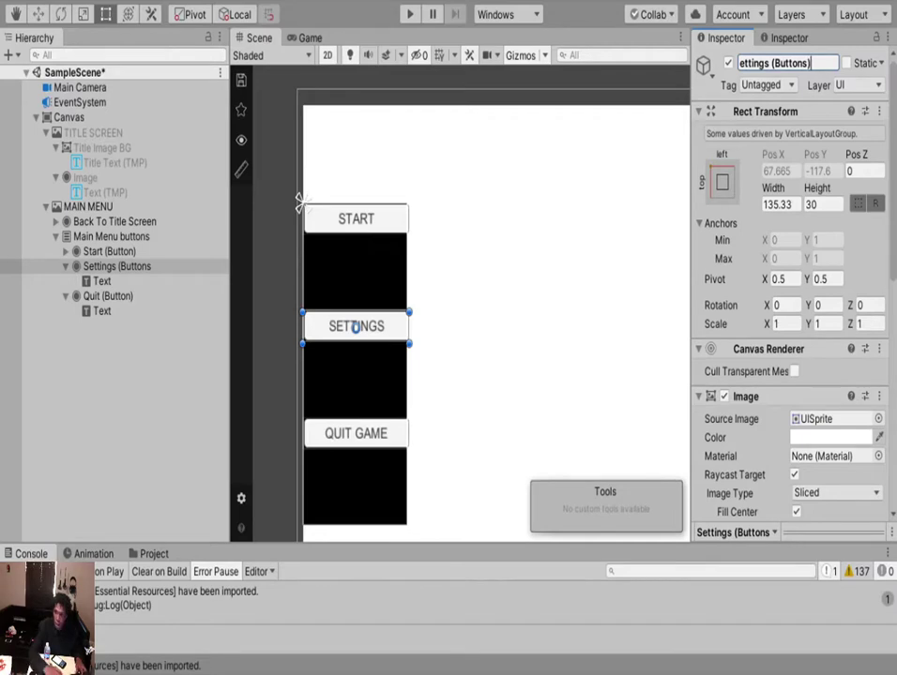
text())
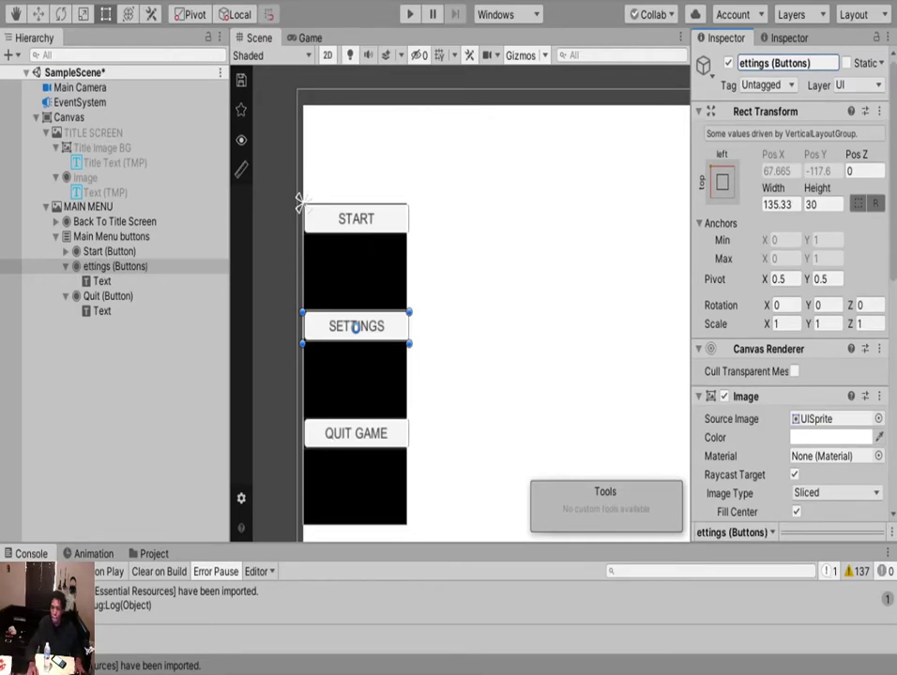
key(Return)
Make the Main Menu buttons' Vertical Layout Group control child height and set its spacing to about 35.85.
click(352, 363)
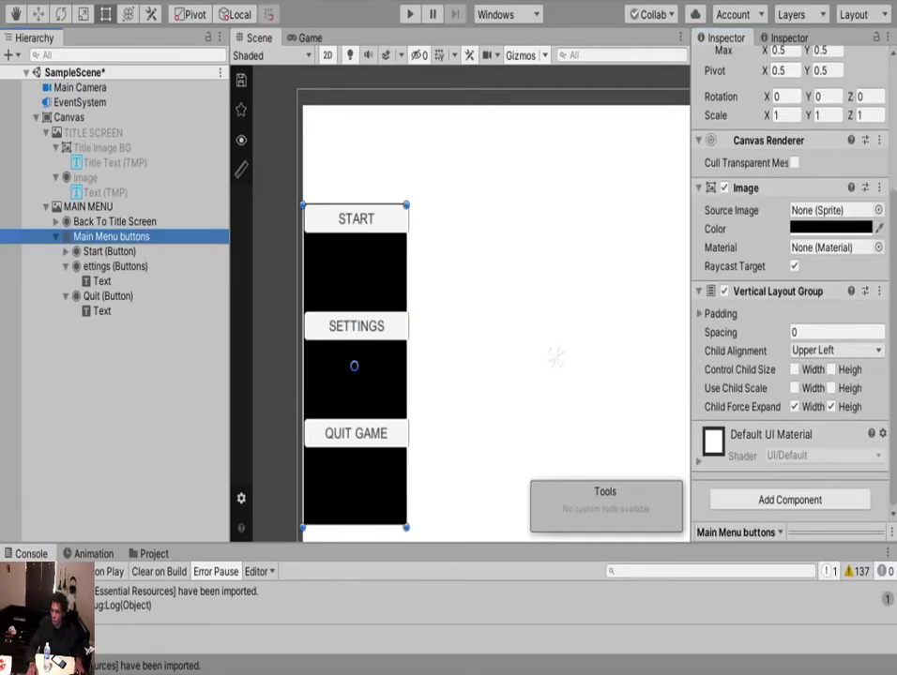
click(830, 387)
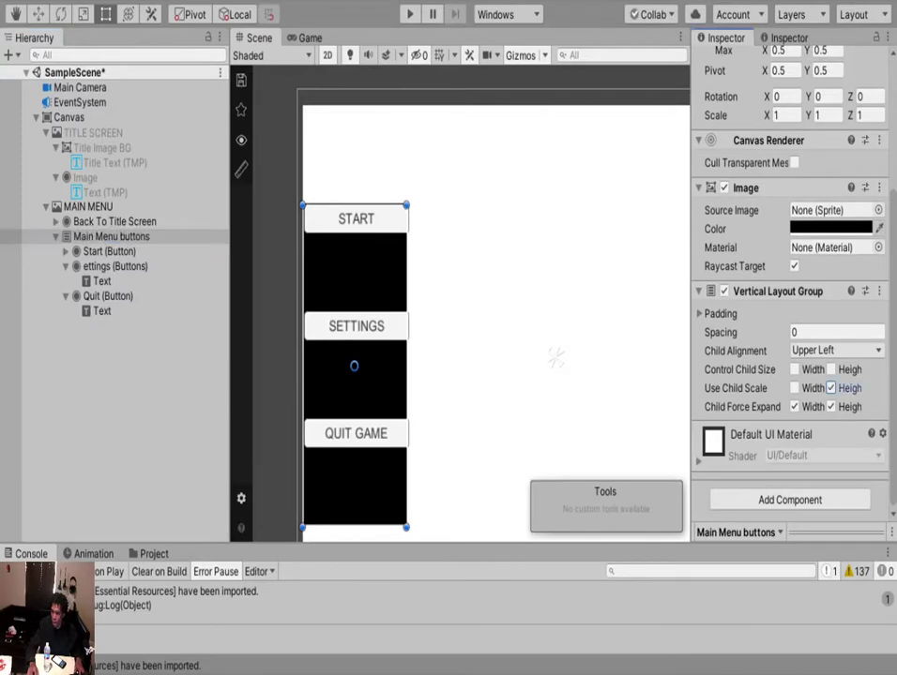
click(830, 369)
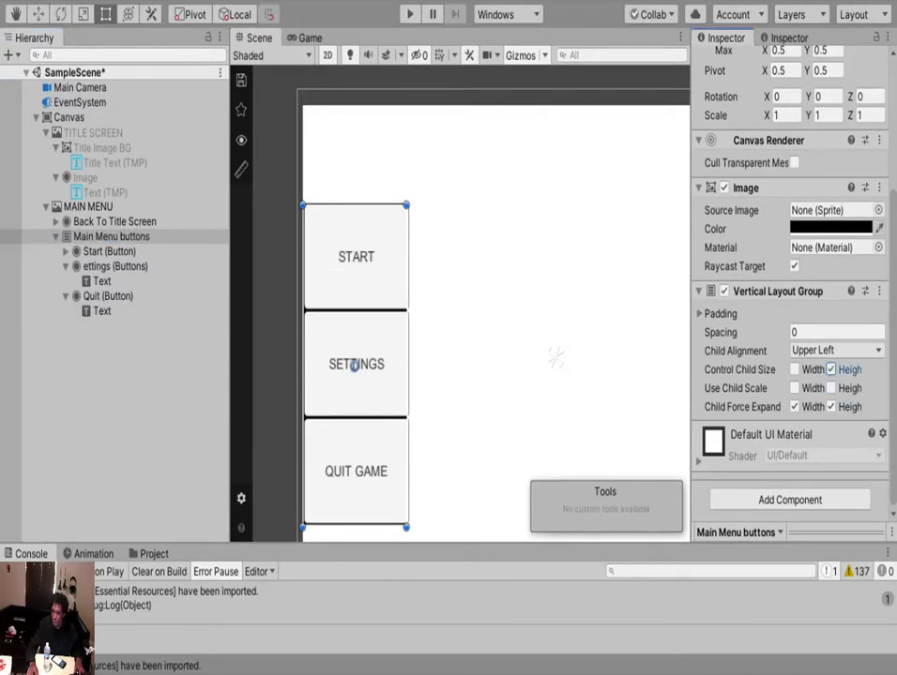
middle_drag(356, 366, 360, 237)
drag(721, 332, 786, 332)
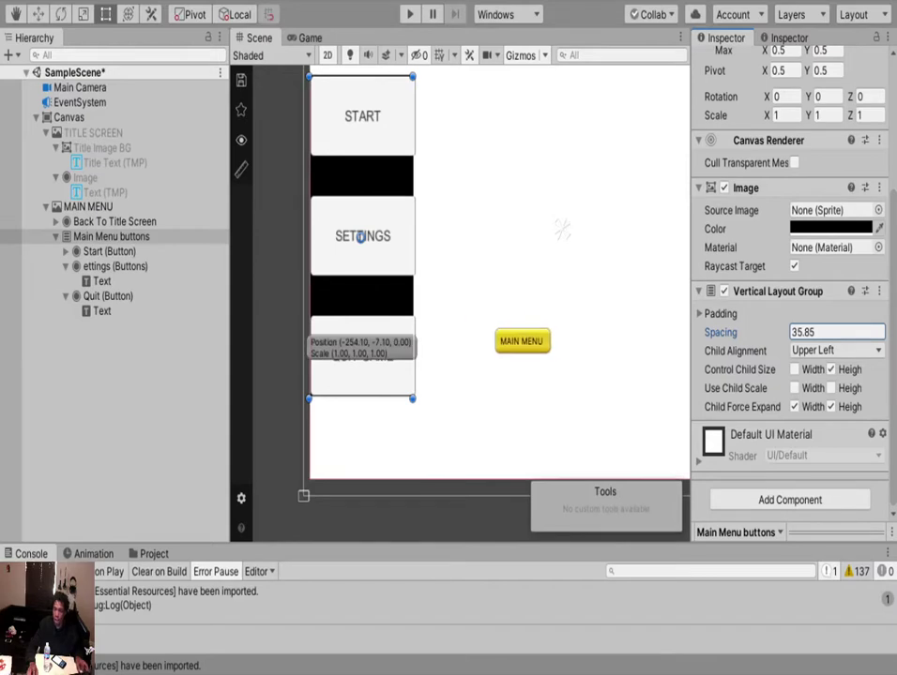
scroll(310, 403, down, 2)
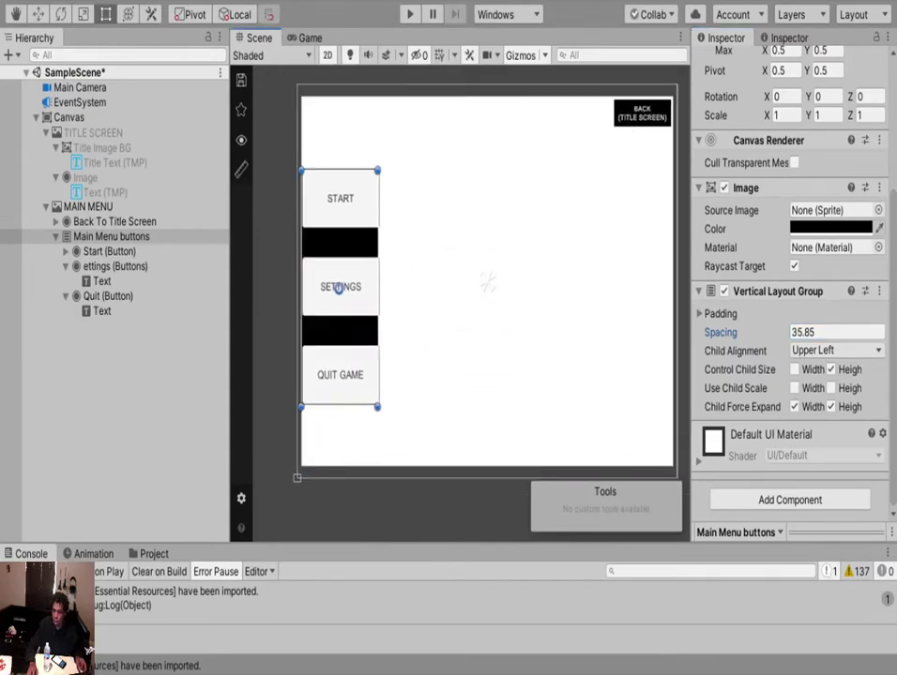
Collapse the individual button objects and the Main Menu buttons group in the object hierarchy.
click(339, 286)
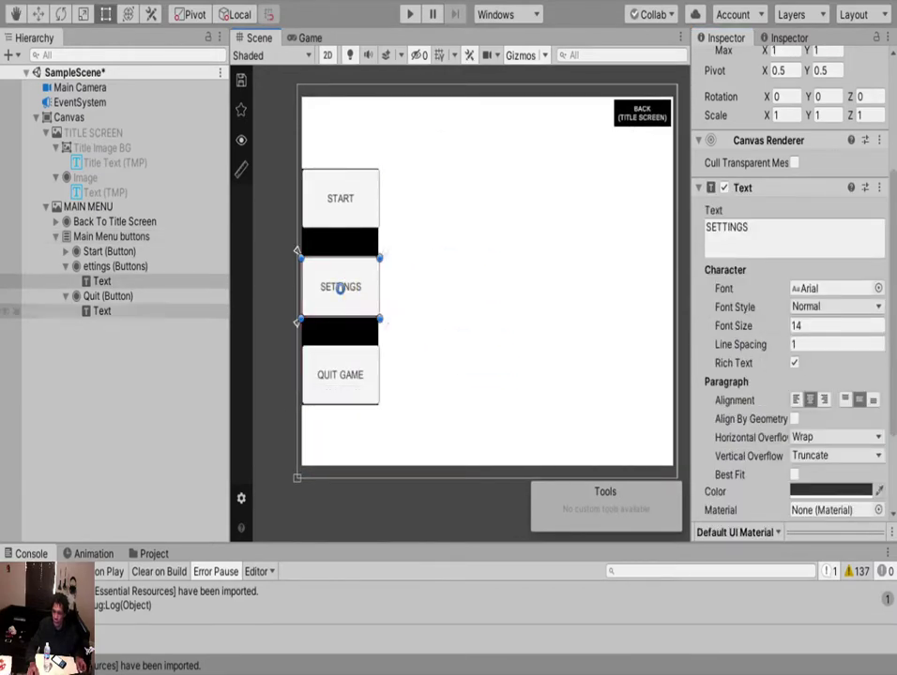
click(65, 295)
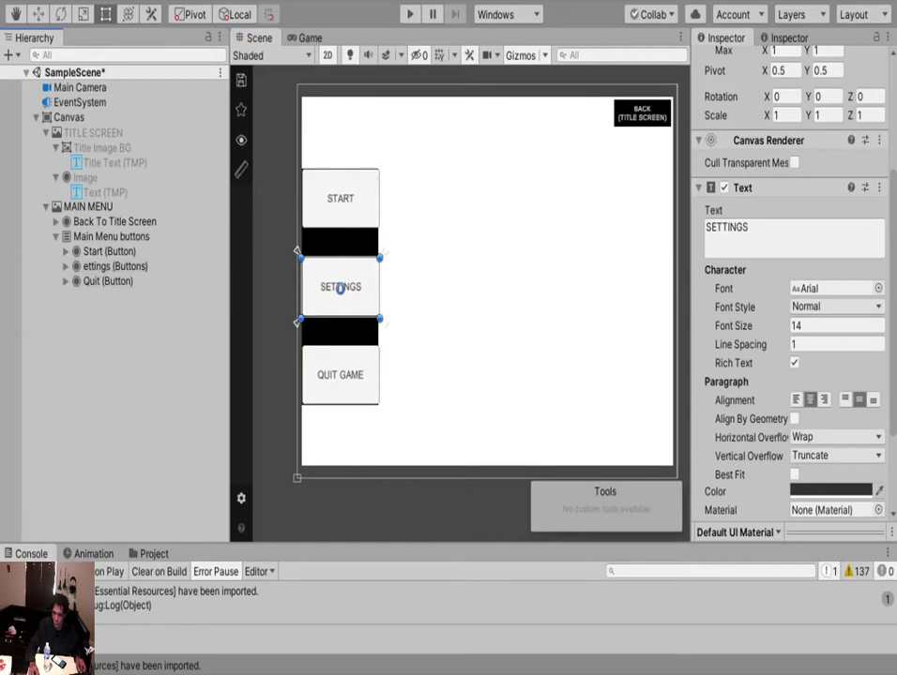
click(339, 199)
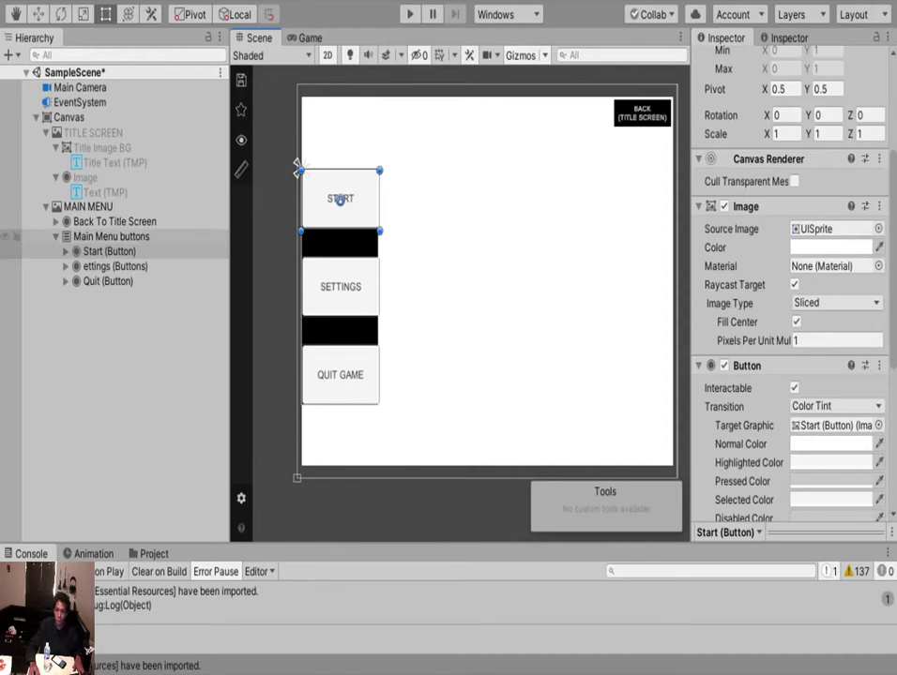
click(56, 236)
Add a panel to MAIN MENU and shrink it beside the buttons, with insets of about 131.8 left, 93.2 top and 79 bottom.
click(88, 207)
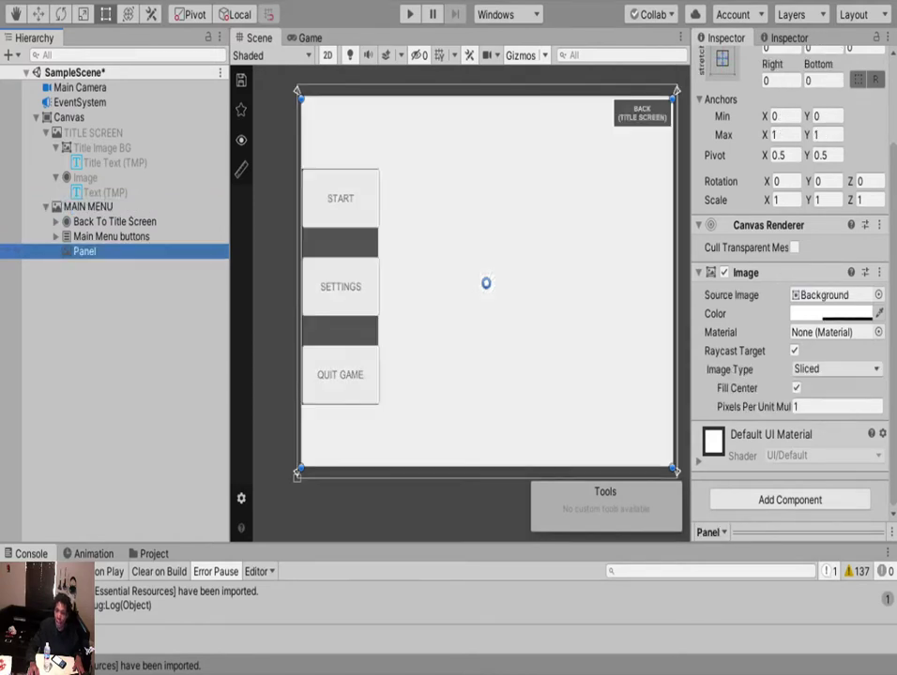
drag(296, 474, 297, 474)
drag(304, 284, 378, 283)
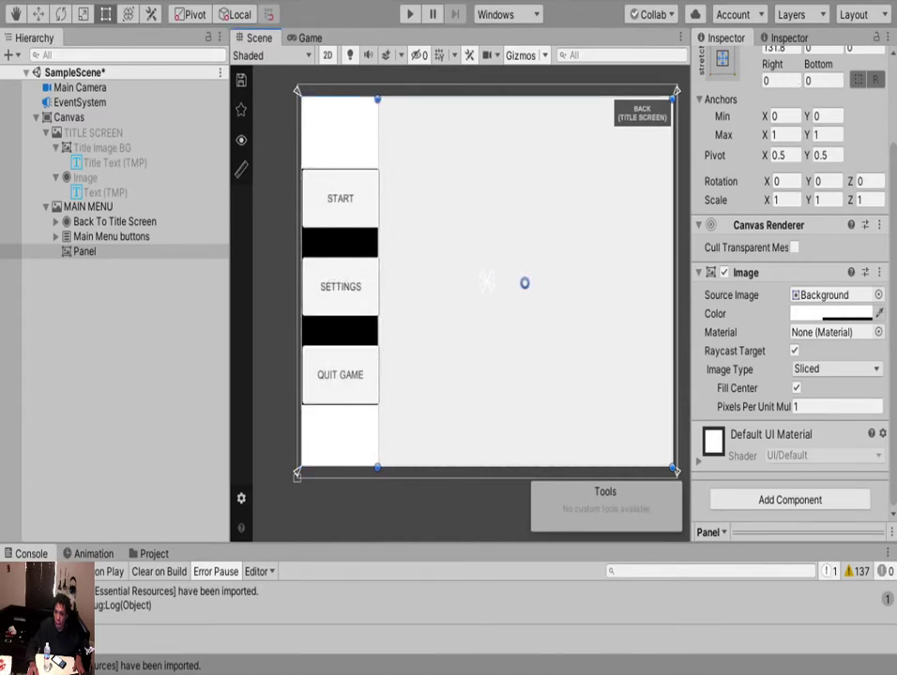
drag(525, 97, 553, 171)
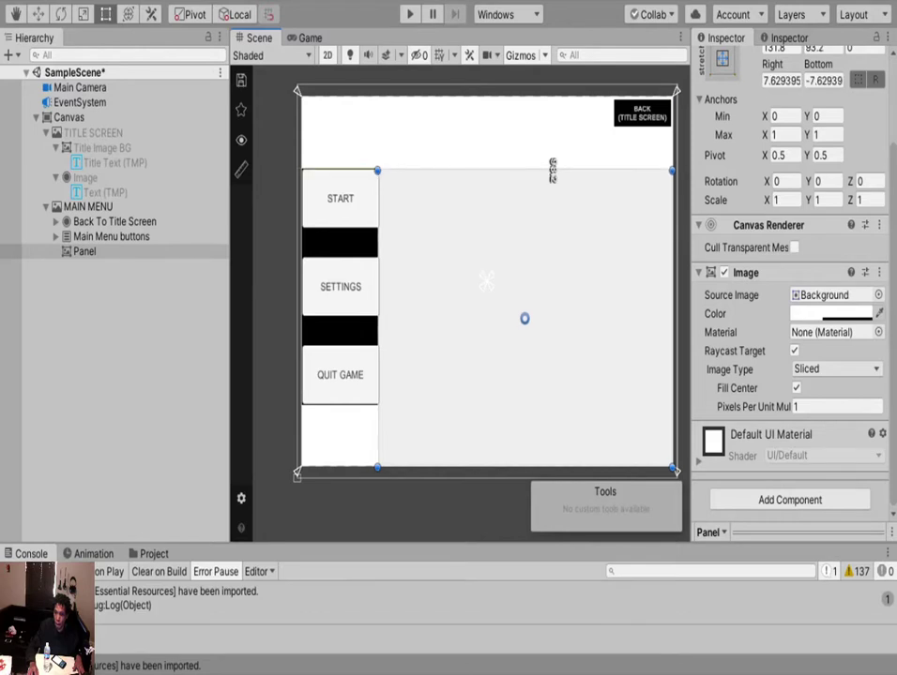
drag(554, 467, 553, 406)
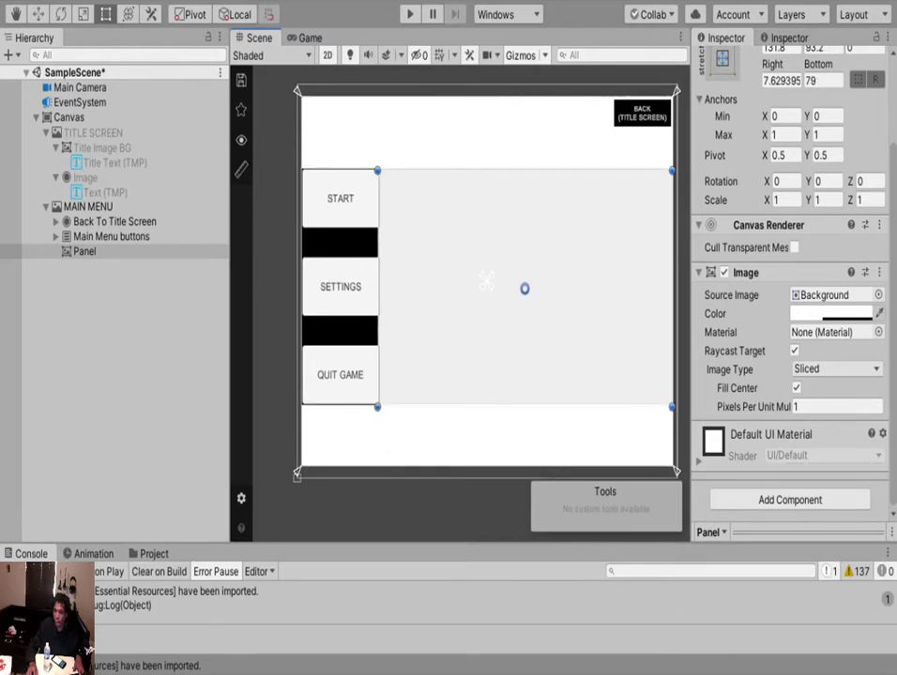
Add an image inside Panel and move it to about X -155, Y 100.
click(84, 251)
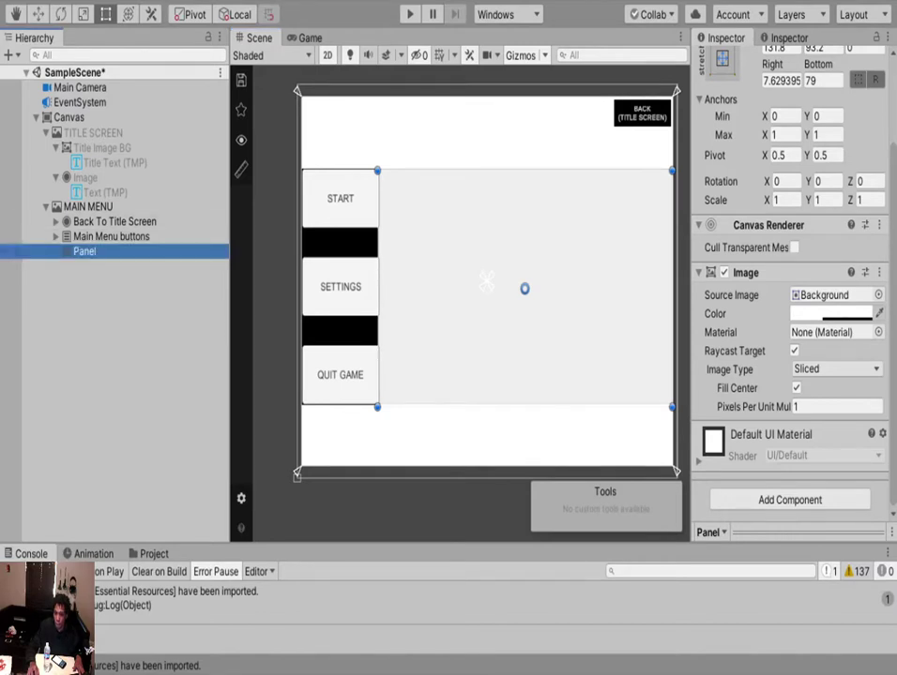
click(272, 488)
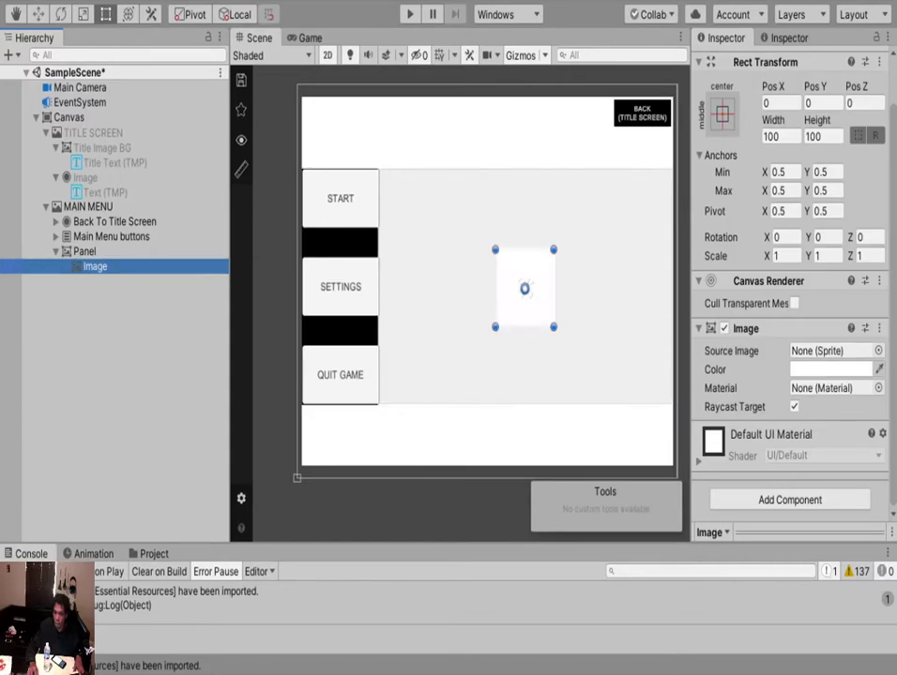
click(39, 14)
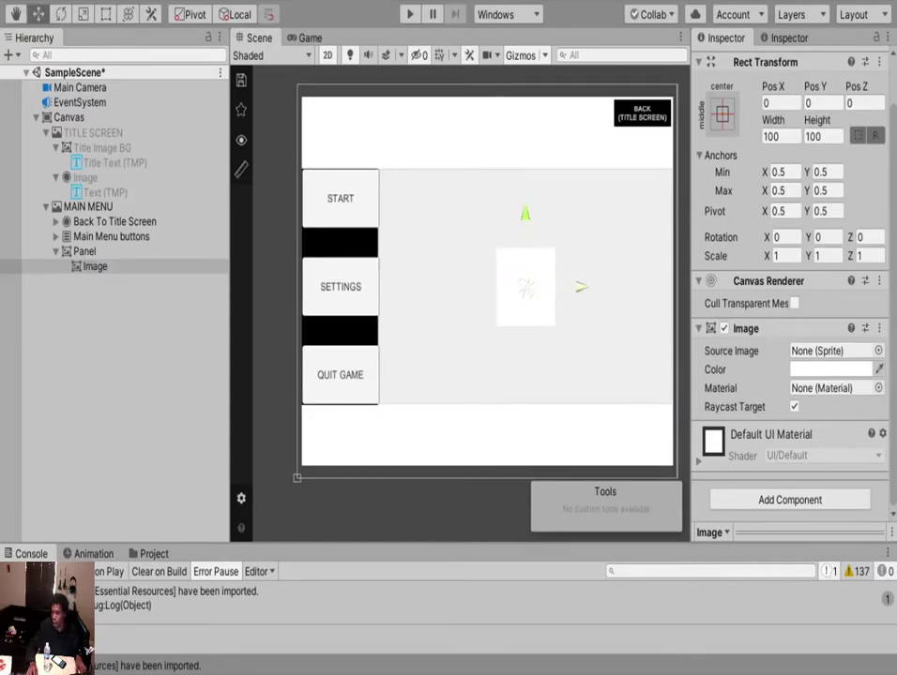
drag(581, 287, 490, 287)
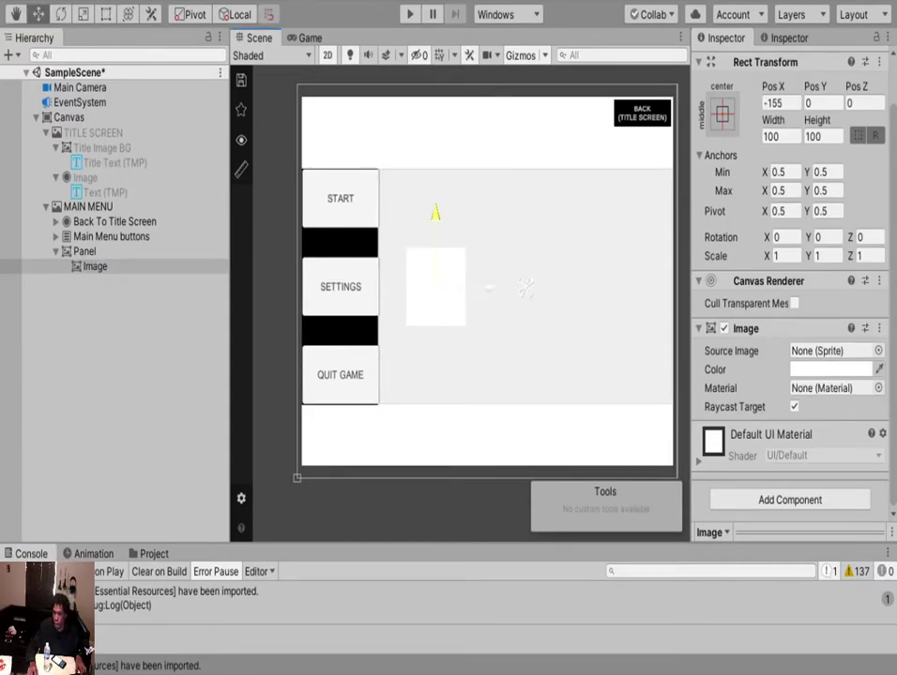
drag(434, 214, 435, 136)
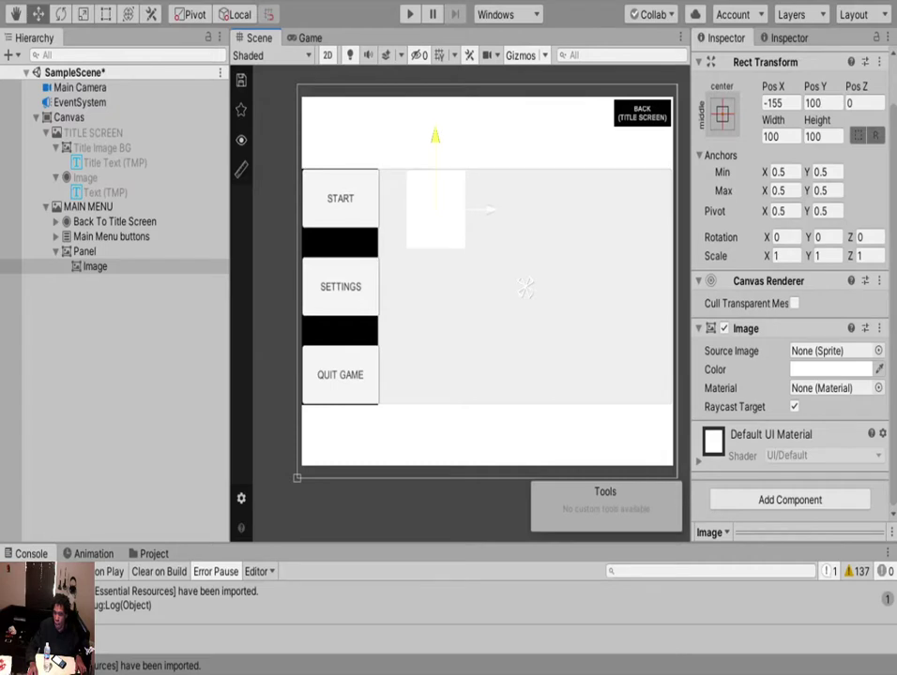
Resize the image into a header strip about 55 high, spanning the full width of the panel.
key(t)
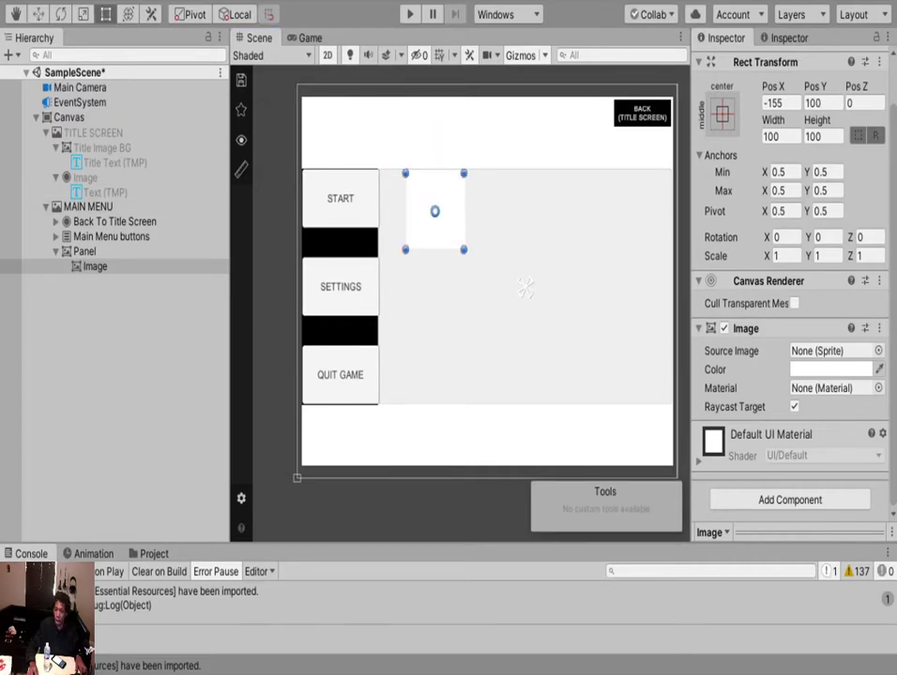
drag(435, 250, 672, 194)
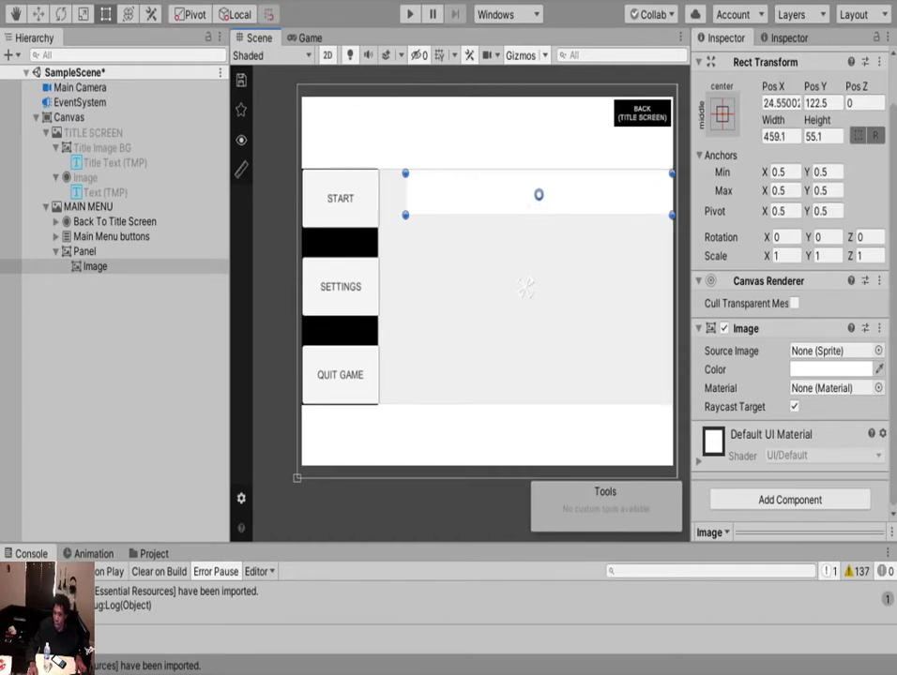
drag(405, 194, 380, 194)
Add a TextMeshPro text to the header image and set its content to "LEVELS".
click(95, 266)
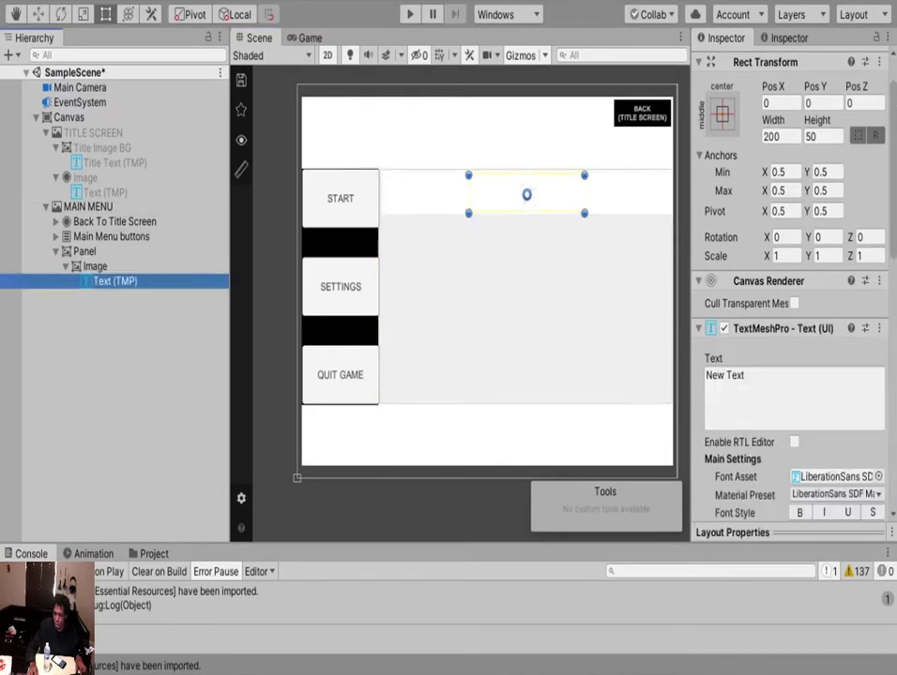
click(795, 403)
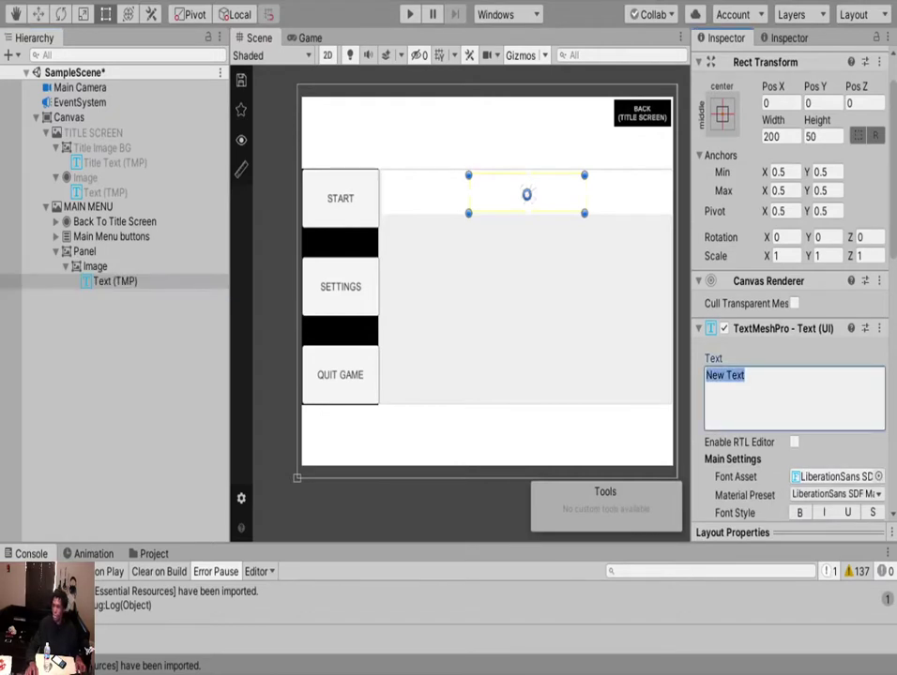
text(LEVELS)
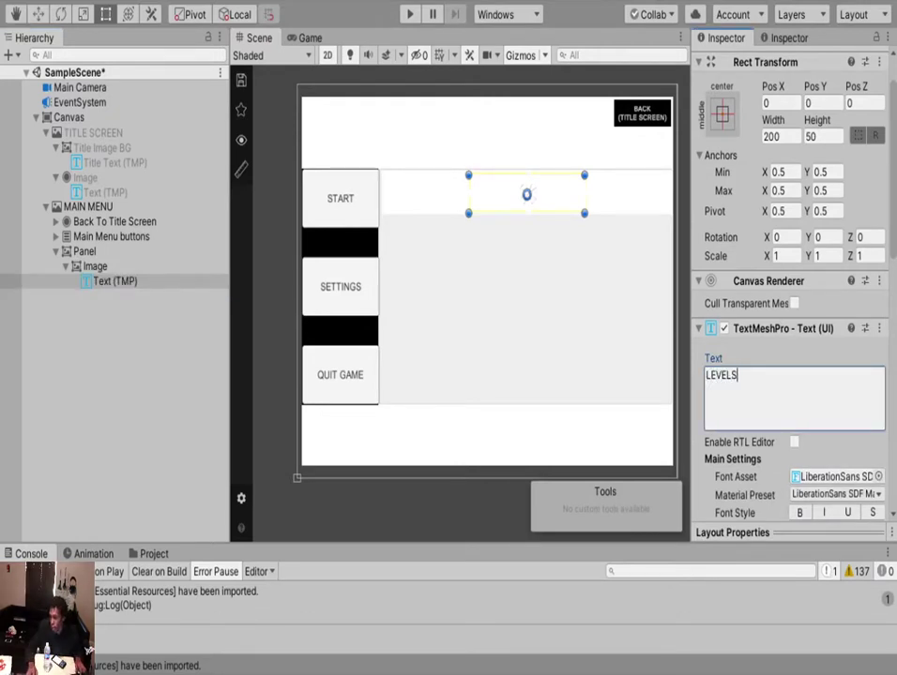
Set the LEVELS text's vertex color to black and center it horizontally, then collapse the header image object.
scroll(794, 281, down, 8)
click(831, 96)
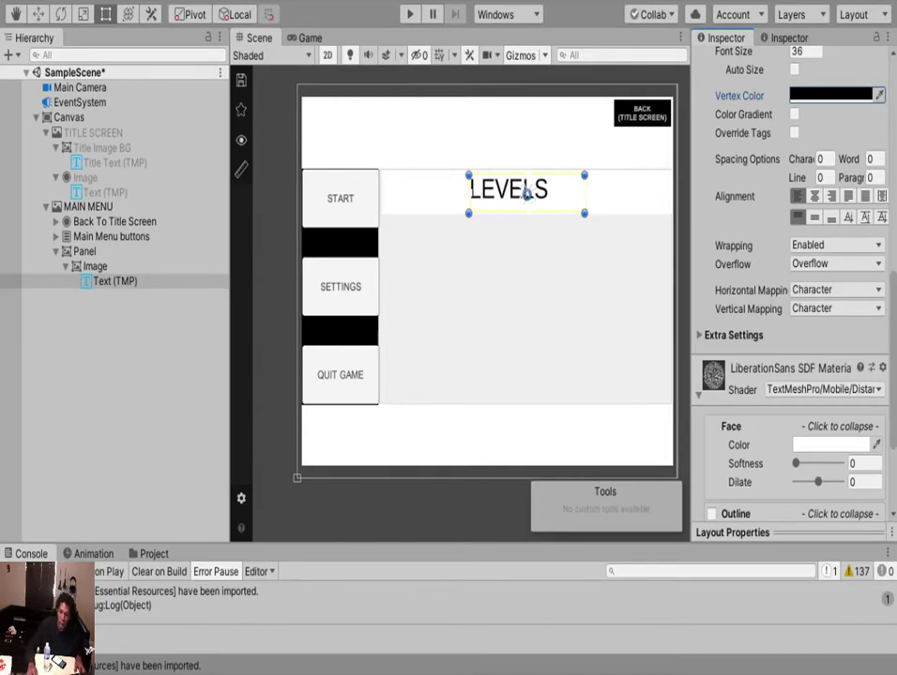
click(814, 196)
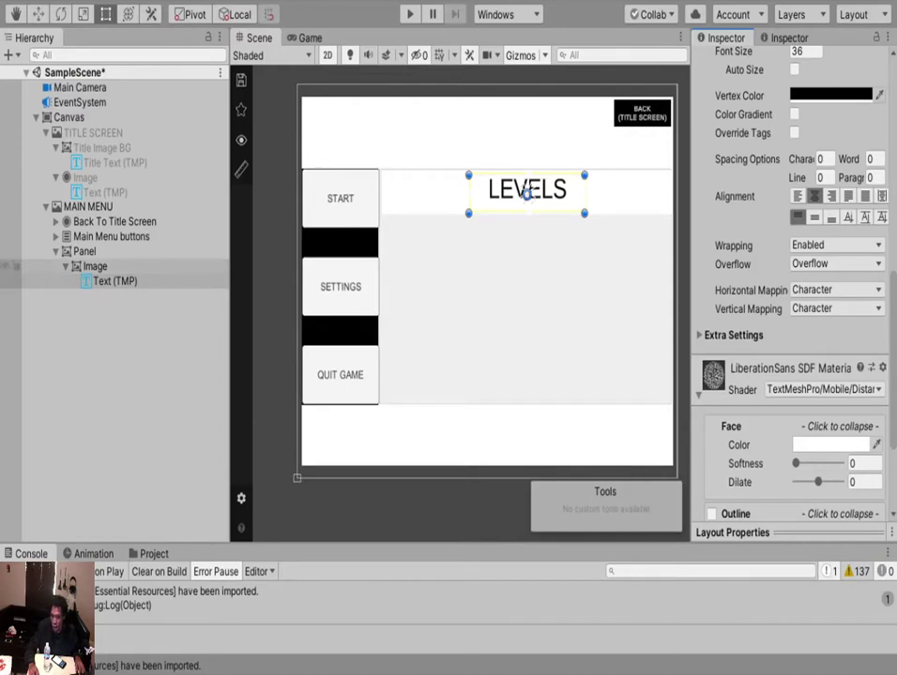
click(66, 267)
Add a second image to Panel, about 501 by 249, filling the area below the LEVELS header, and color it semi-transparent black.
click(84, 251)
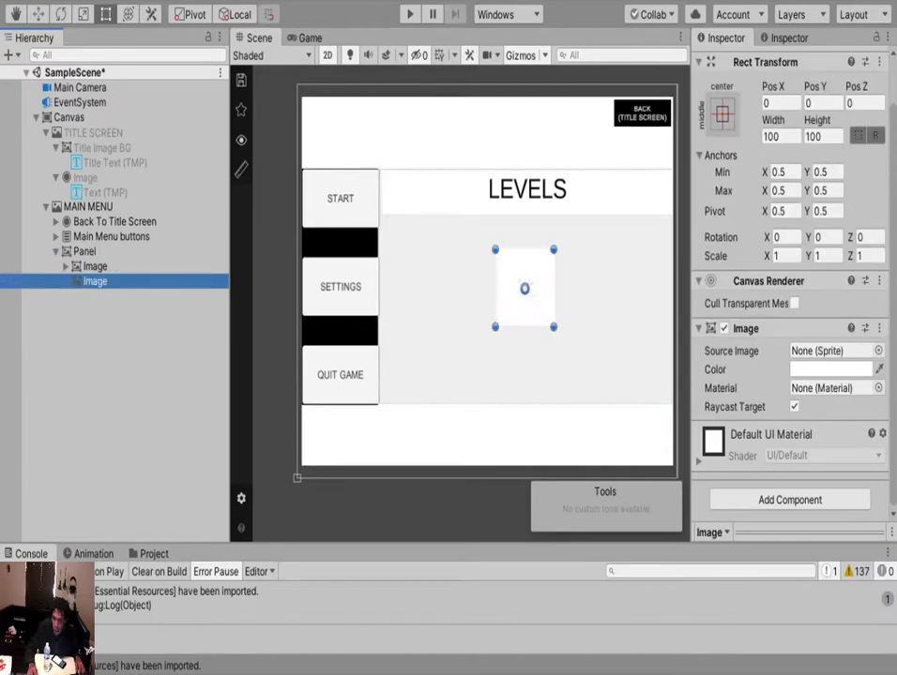
drag(495, 288, 381, 288)
drag(467, 249, 467, 215)
drag(553, 326, 672, 406)
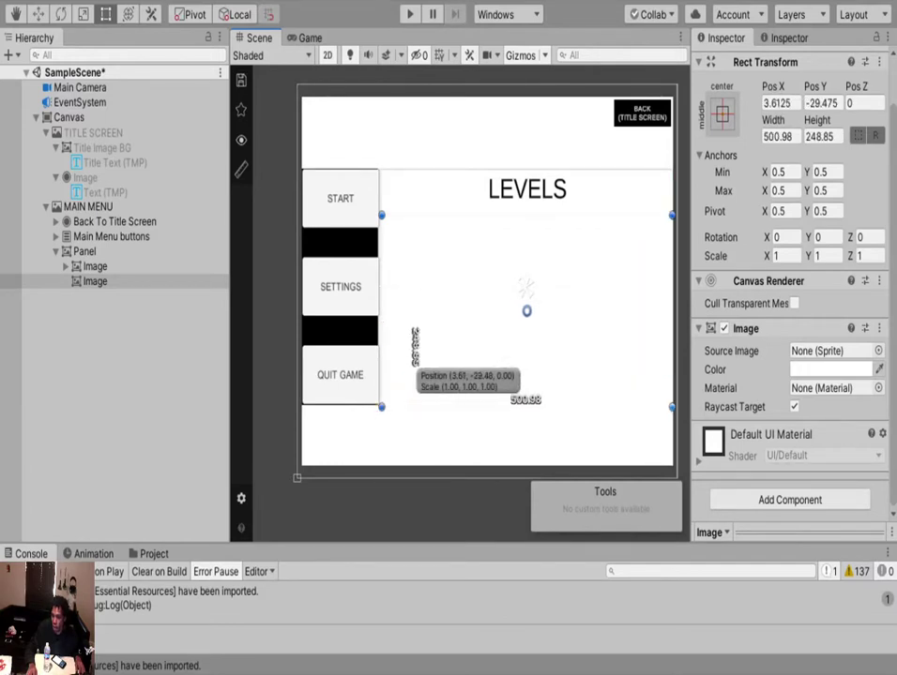
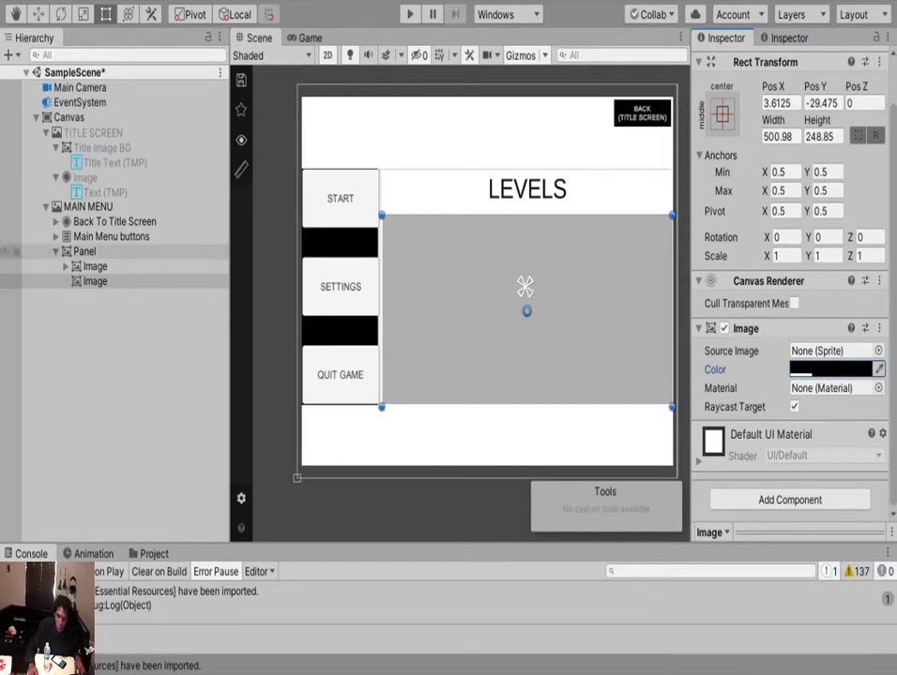
click(96, 282)
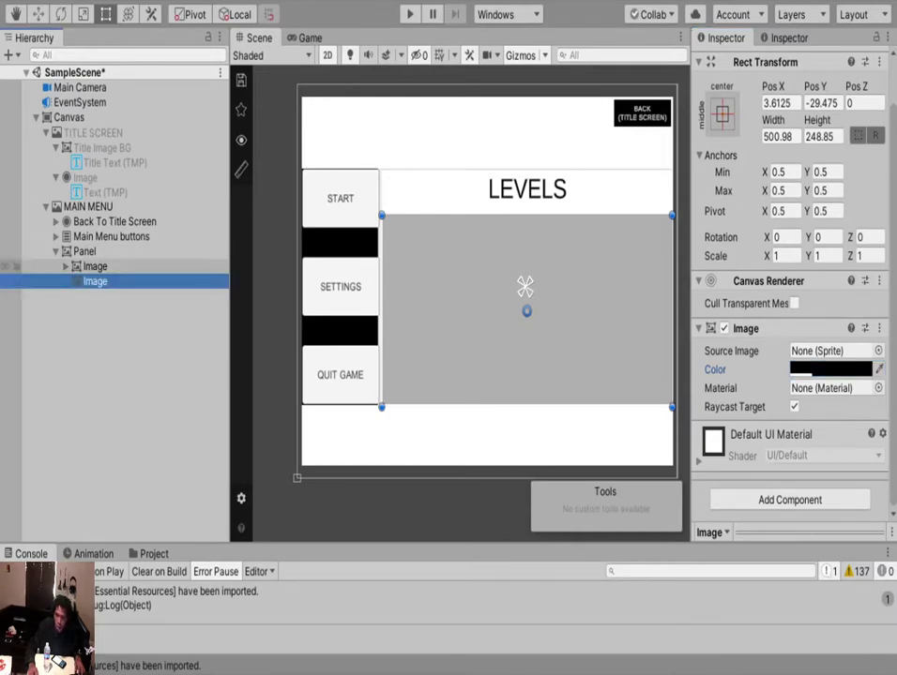
Rename the header image under Panel as "Levels (Title Text)".
click(95, 266)
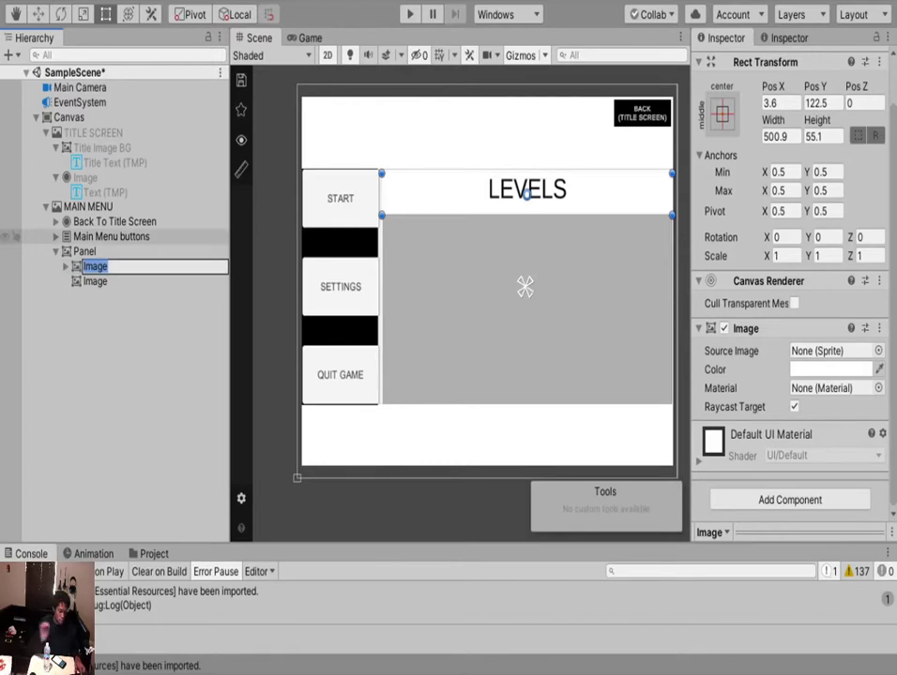
key(F2)
text(Lev)
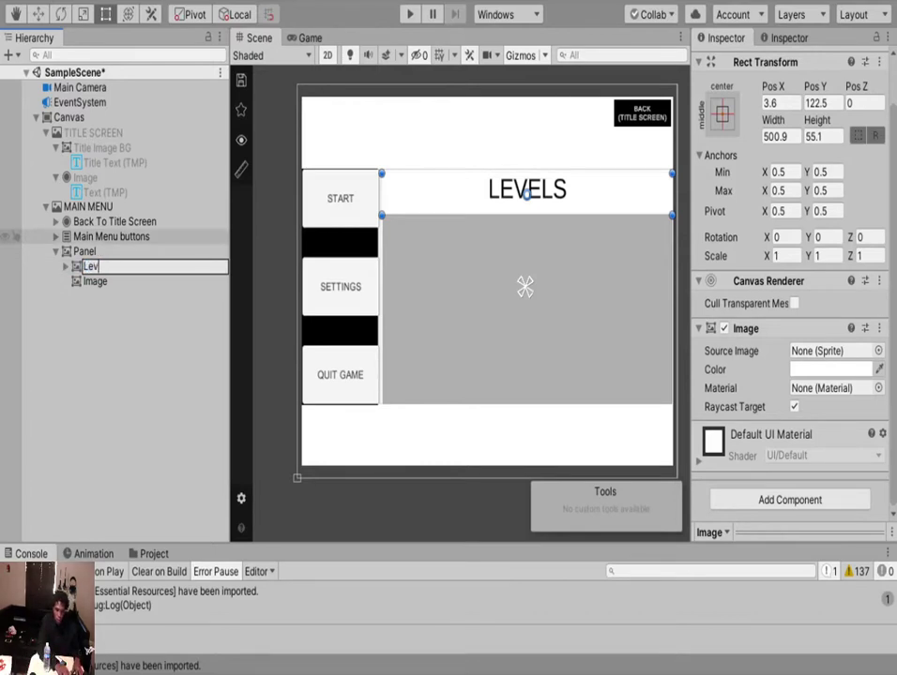
text(els (T)
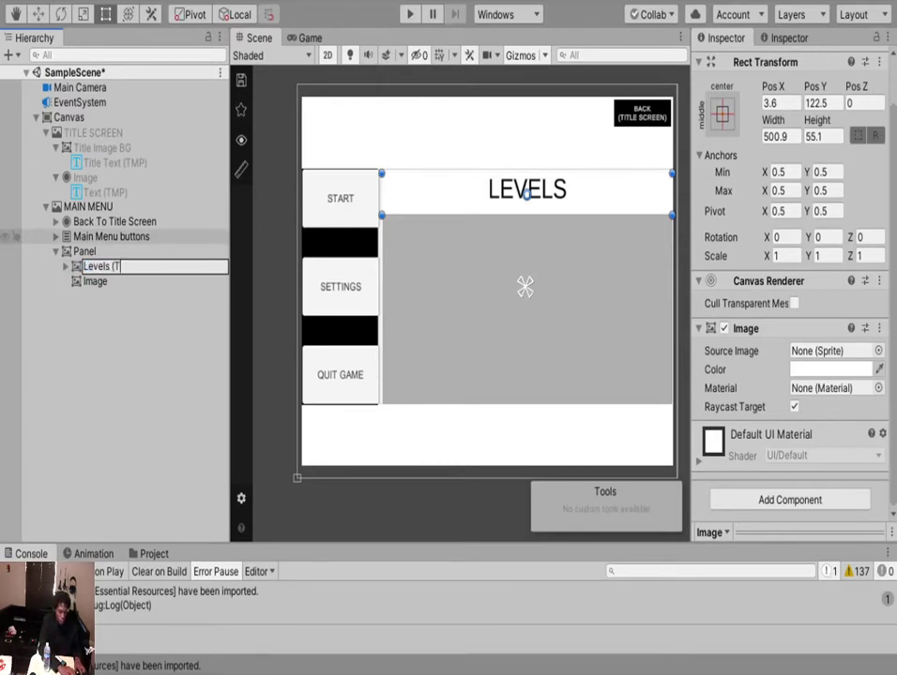
text(i)
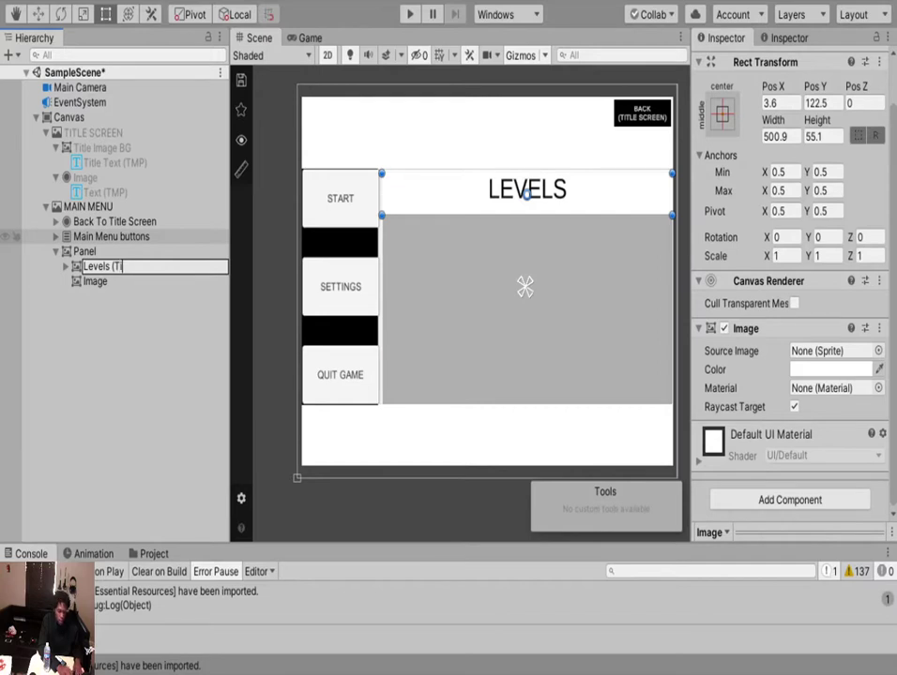
text(tle Text)
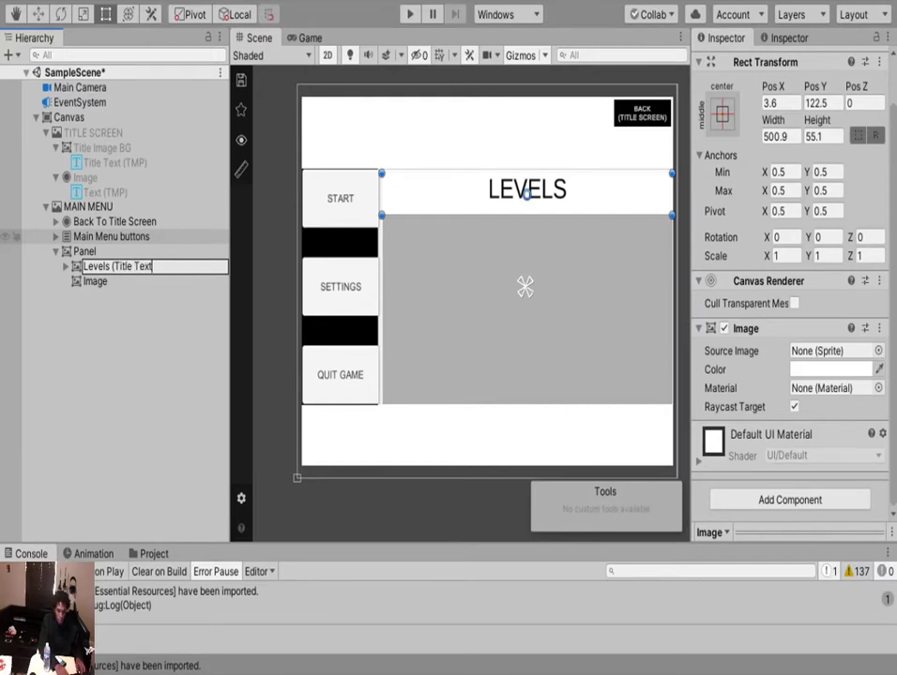
text())
key(Return)
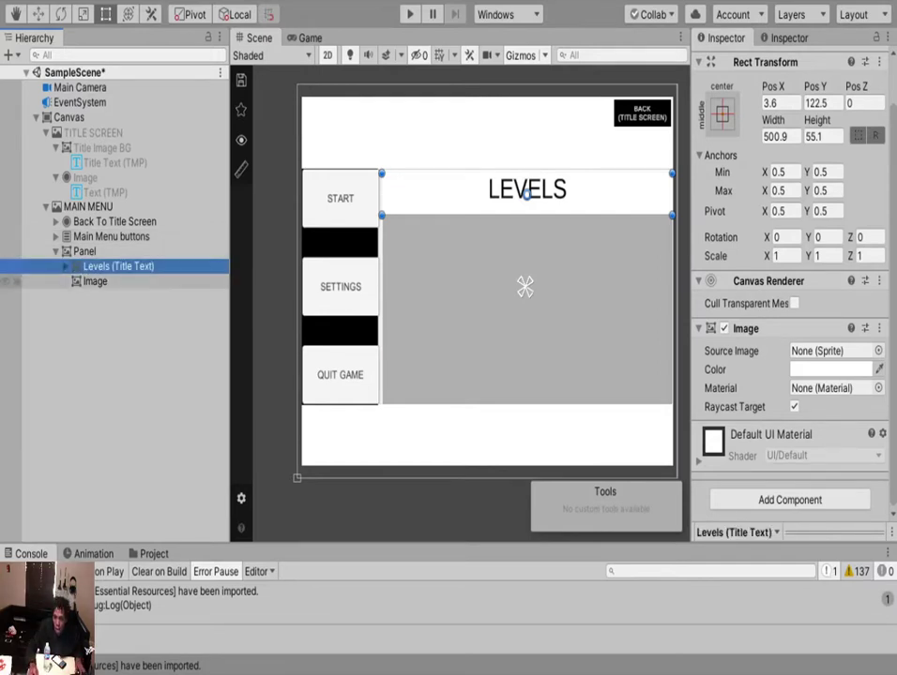
Rename the semi-transparent image below the header as "Levels".
click(95, 282)
key(F2)
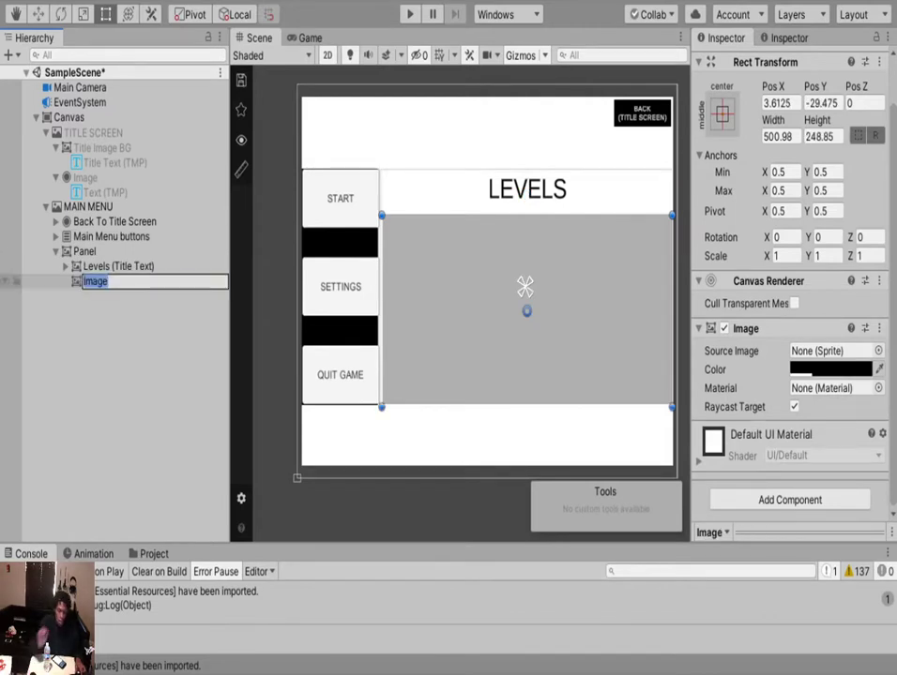
text(Lvels)
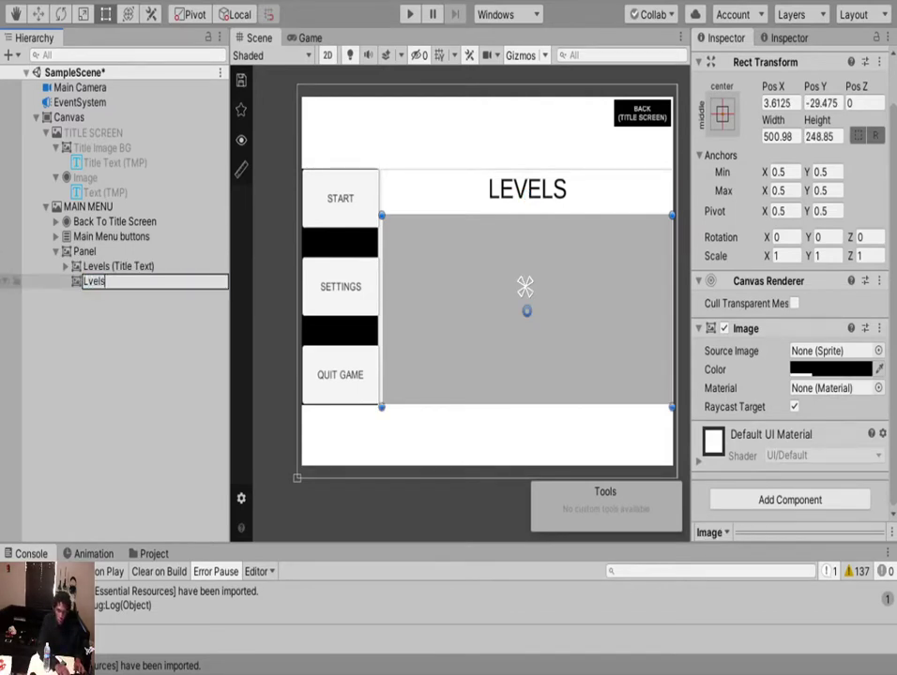
key(BackSpace)
key(BackSpace)
key(BackSpace)
key(BackSpace)
text(evels)
key(Return)
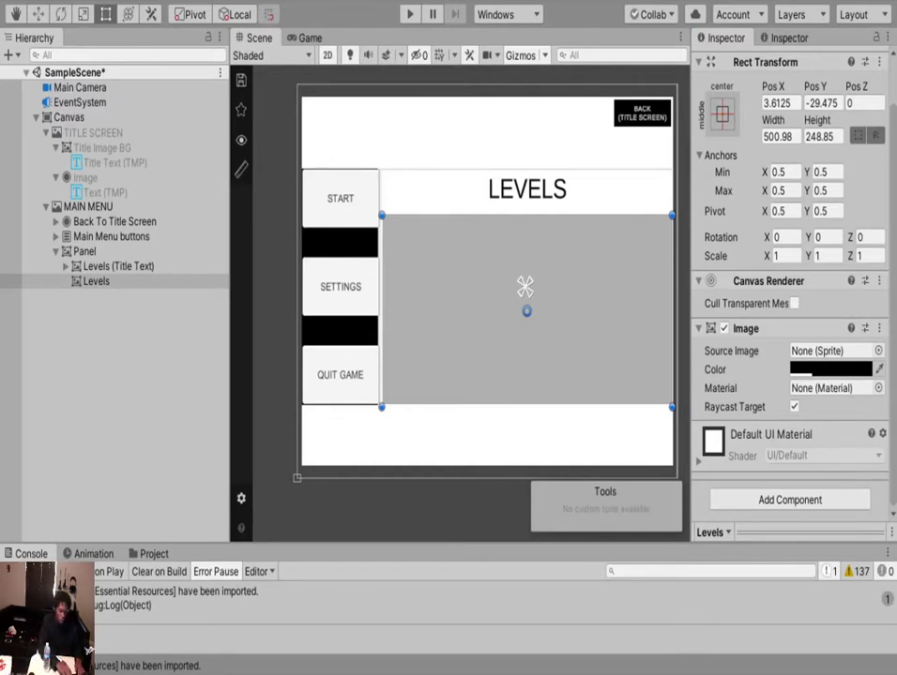
Add a Grid Layout Group component to the Levels object and create a child image inside it.
key(Return)
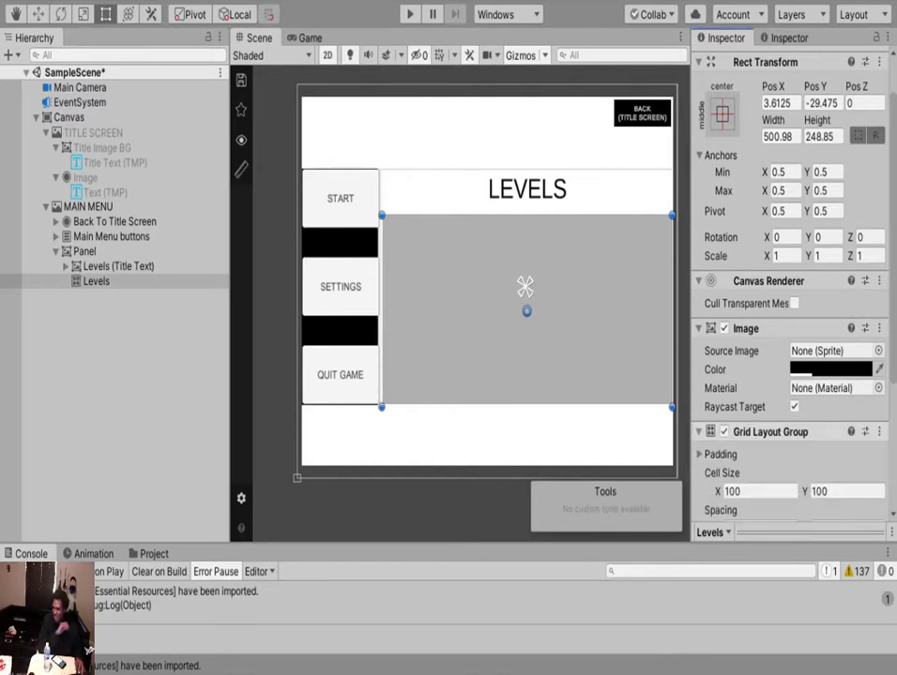
click(96, 282)
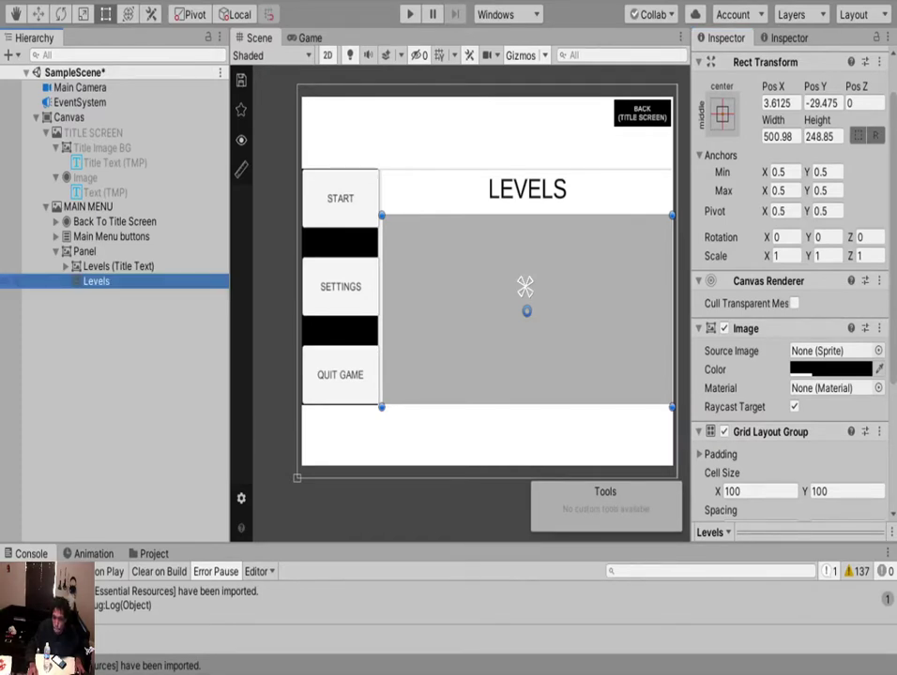
click(105, 296)
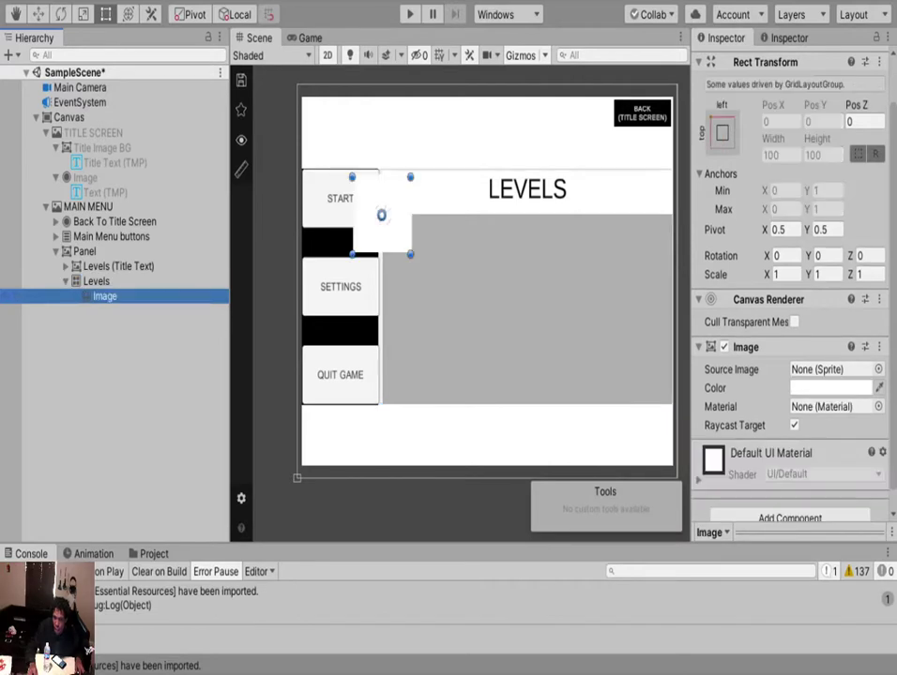
click(96, 282)
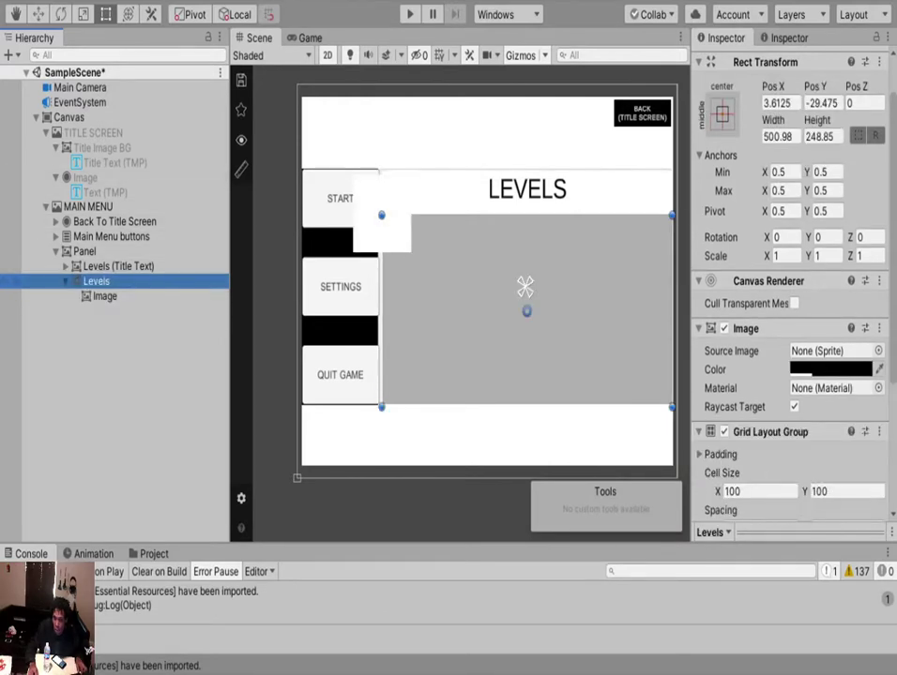
click(105, 296)
click(96, 282)
click(105, 297)
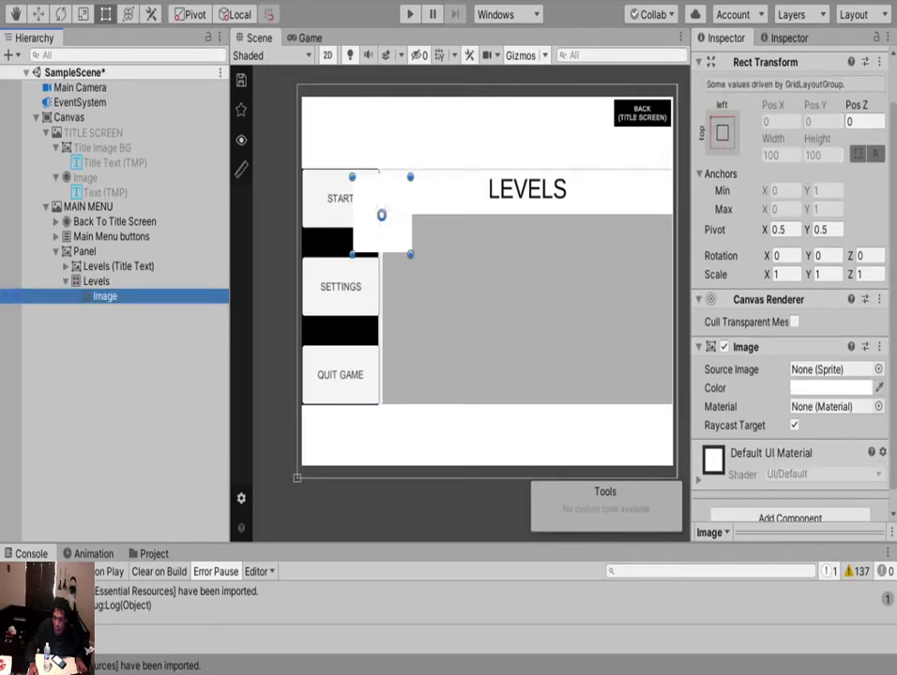
Set the child image's source image to Background and its color to black.
click(38, 15)
click(381, 215)
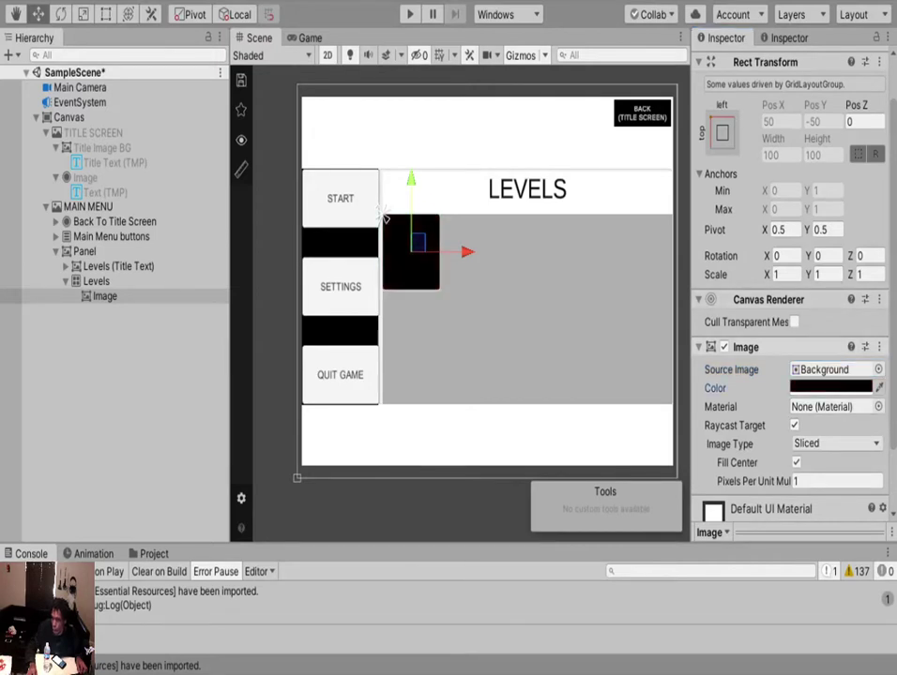
key(t)
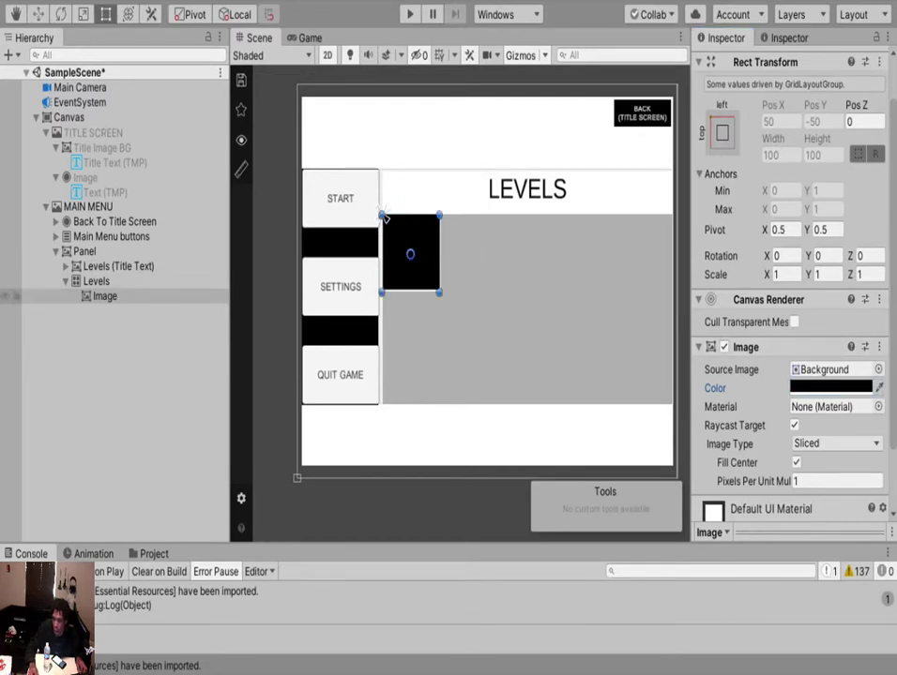
Set the Levels grid's cell size to 150 by 150.
click(524, 286)
scroll(793, 300, down, 5)
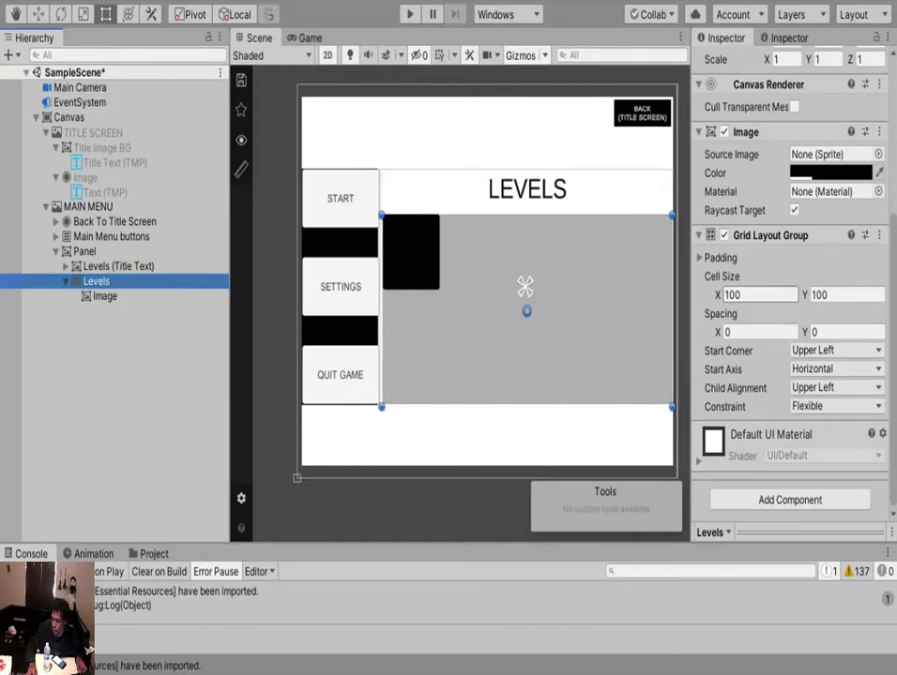
click(756, 295)
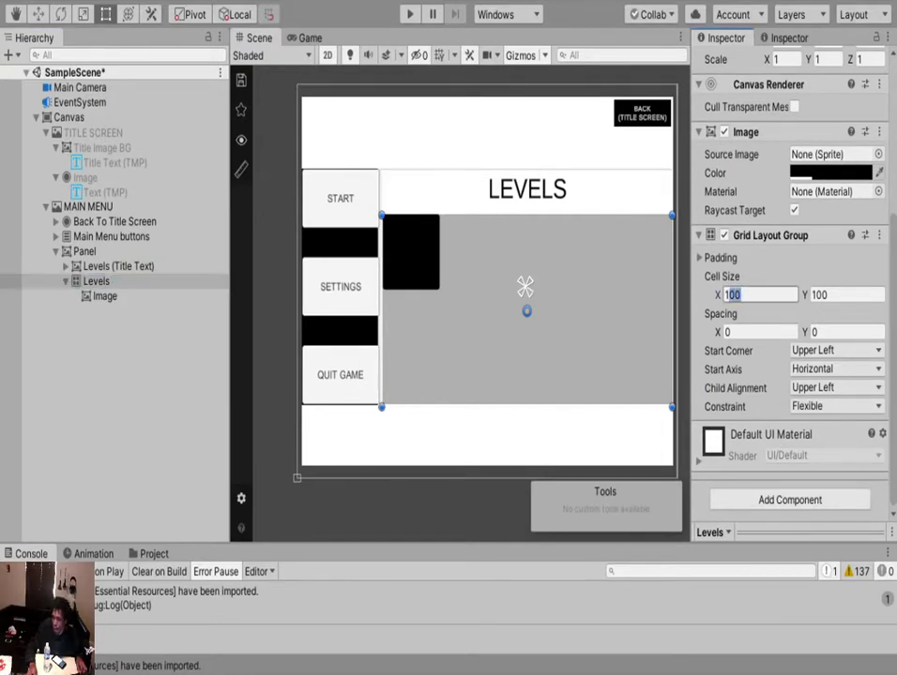
text(150)
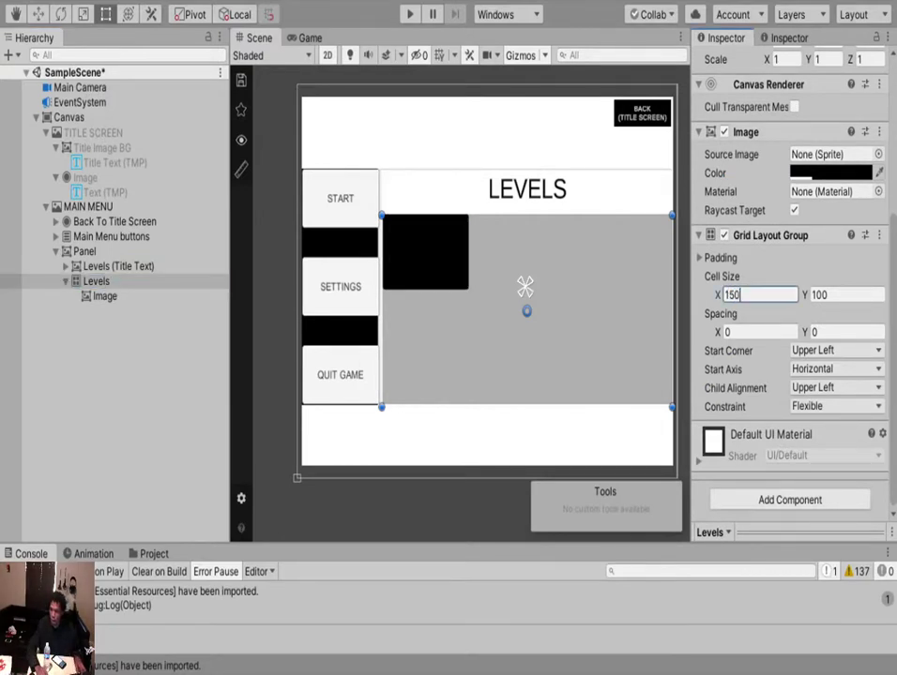
key(Tab)
text(150)
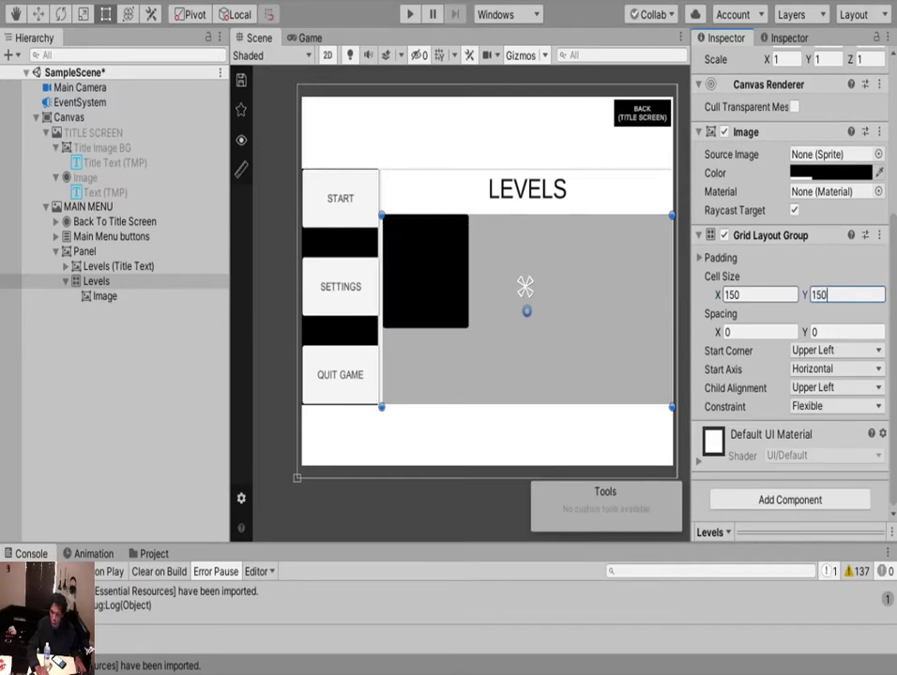
key(Tab)
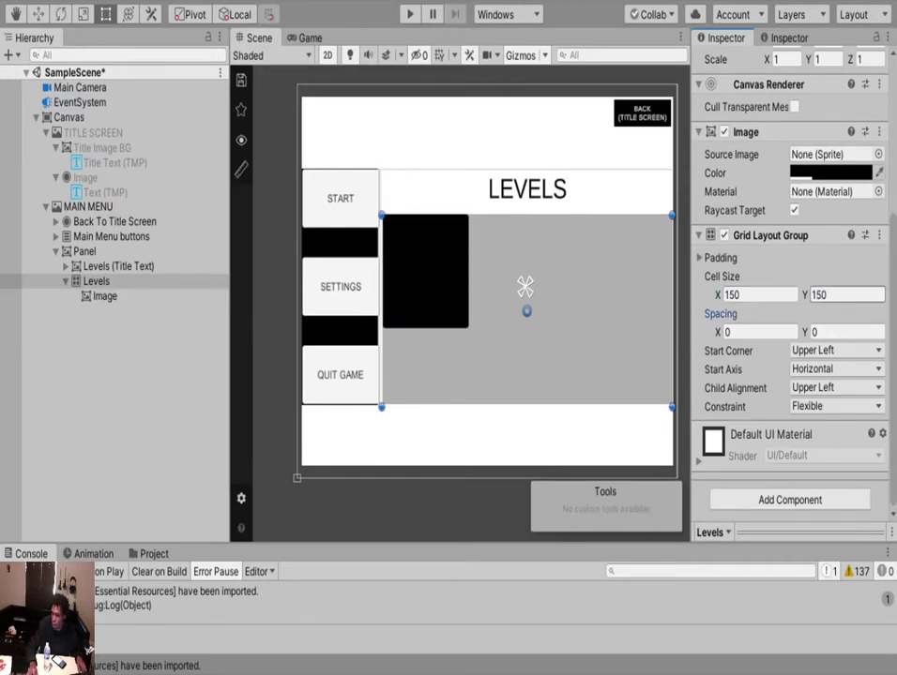
Set the Levels grid's cell size to 175 in both X and Y.
click(845, 294)
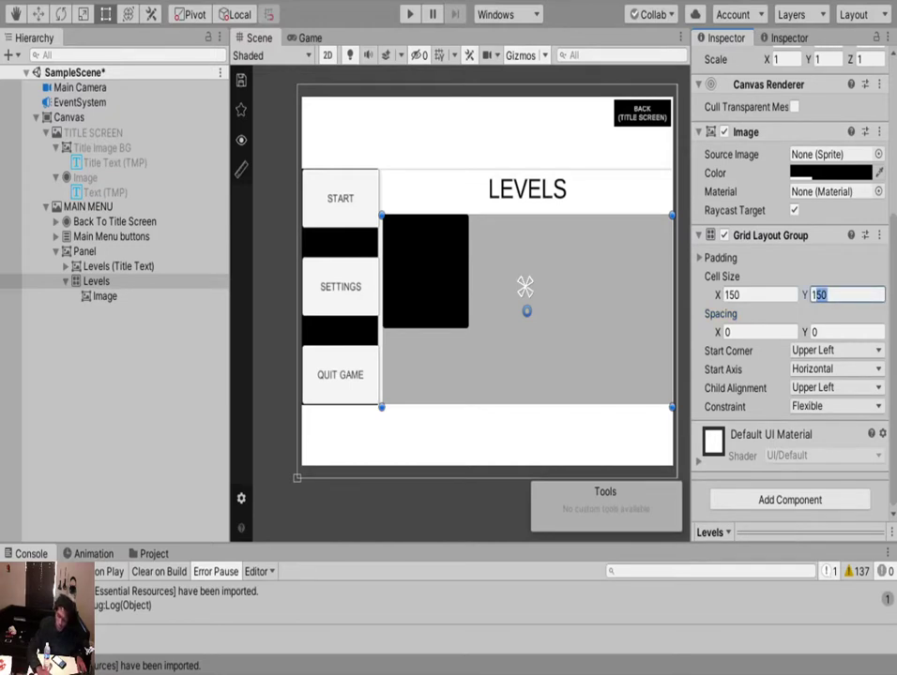
text(175)
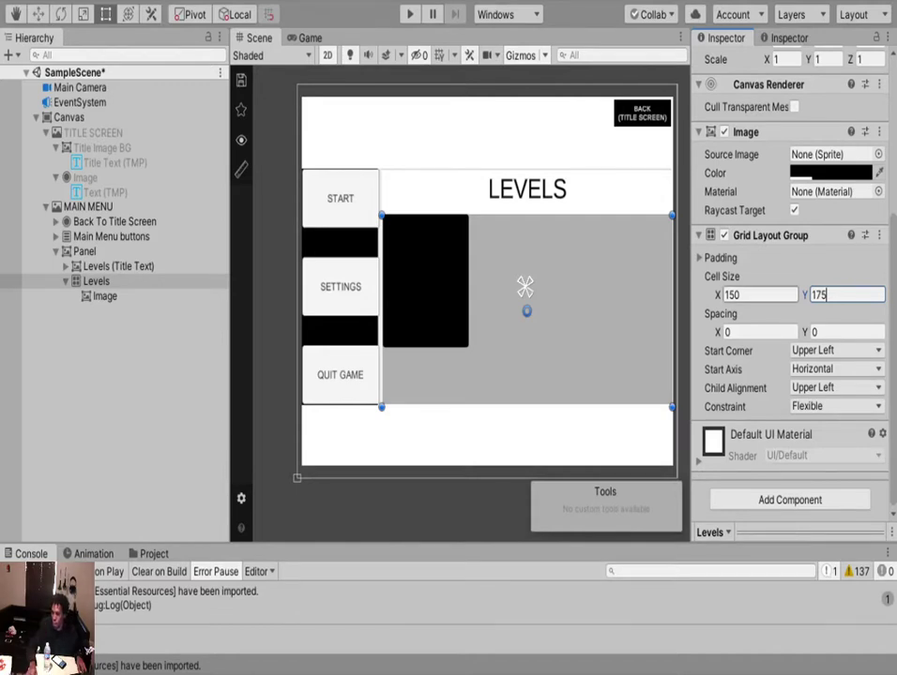
click(729, 295)
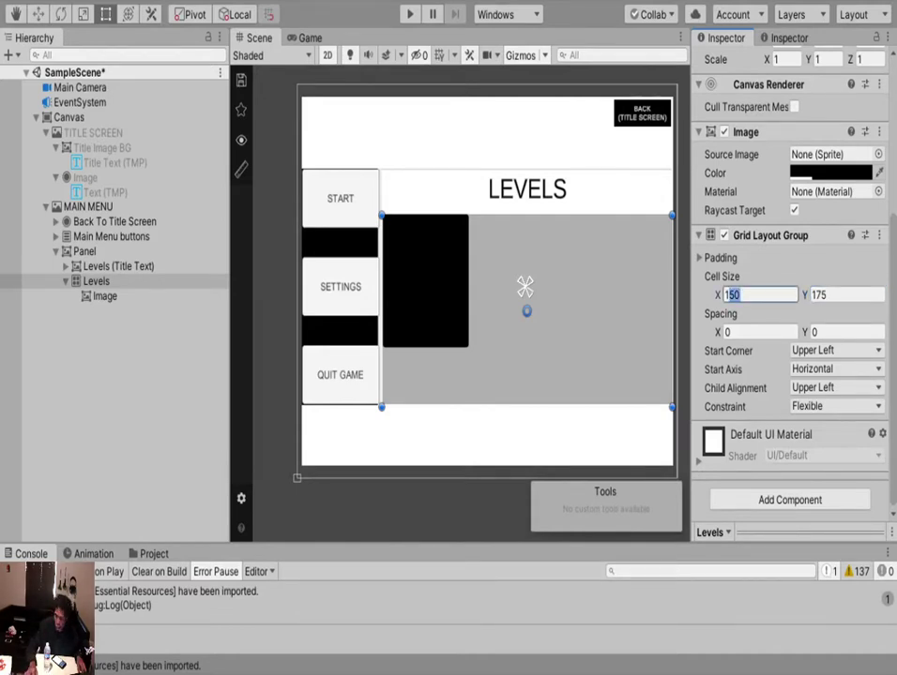
text(175)
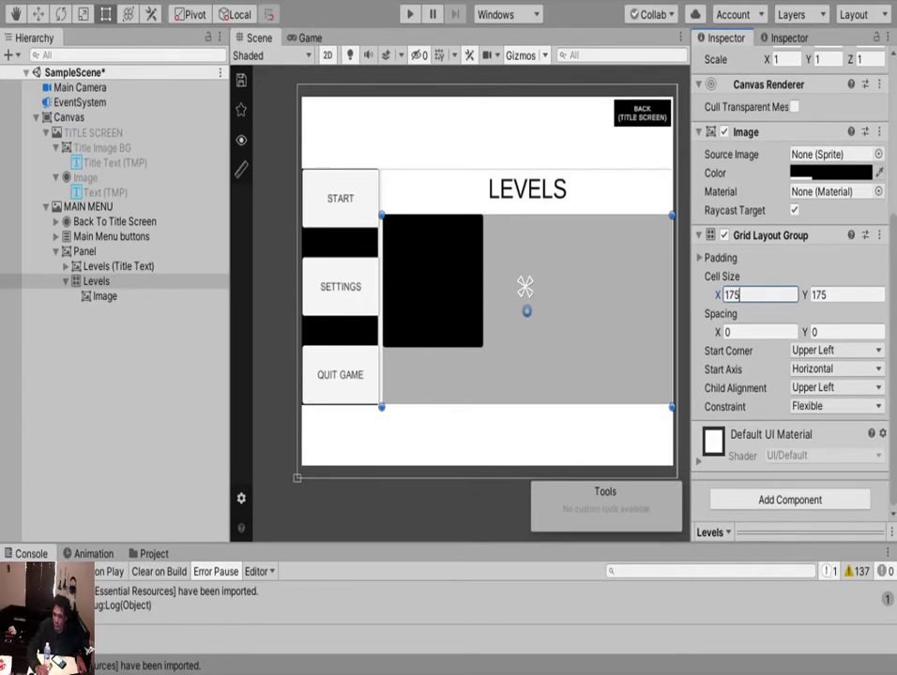
Rename the black child image under Levels as "Level 1".
click(104, 295)
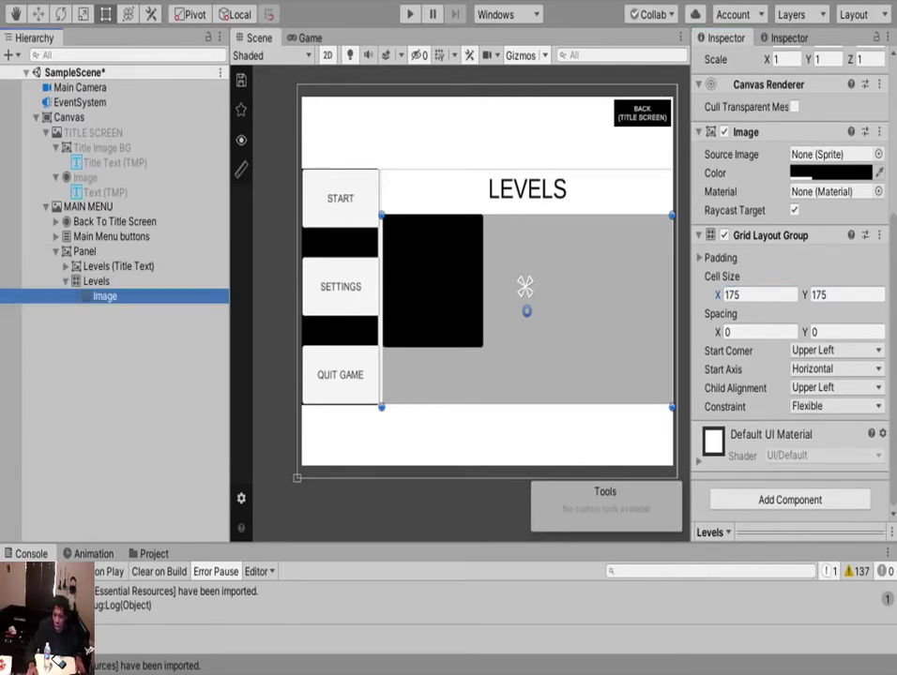
double_click(105, 295)
click(104, 296)
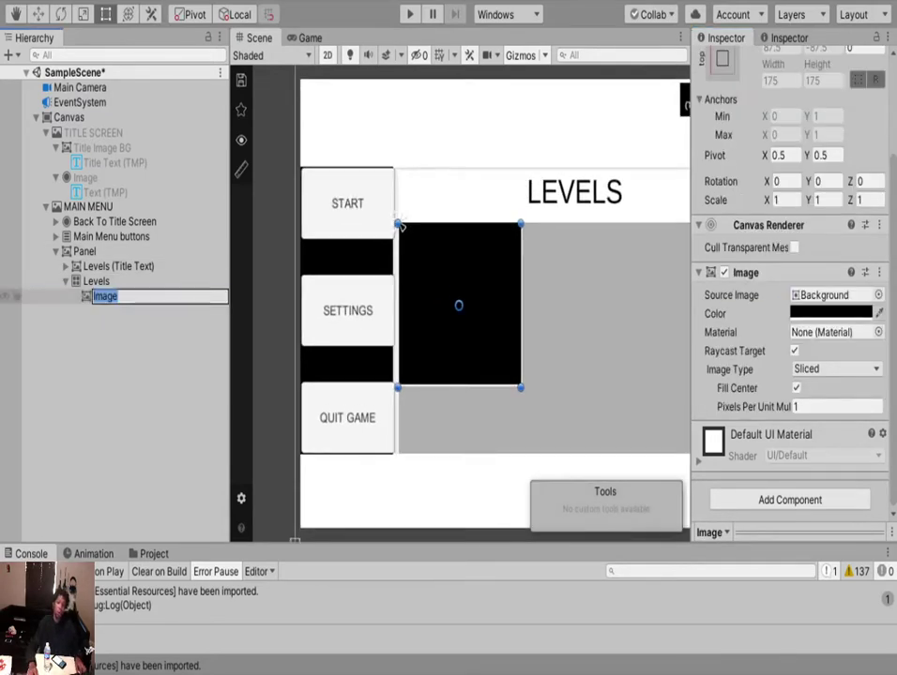
text(L)
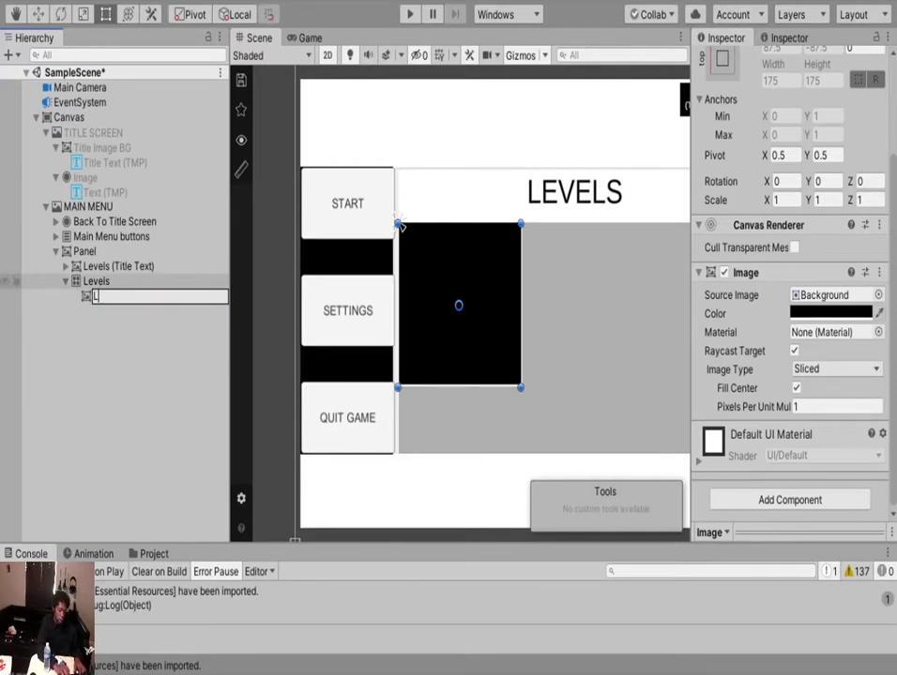
text(evel 1)
key(Return)
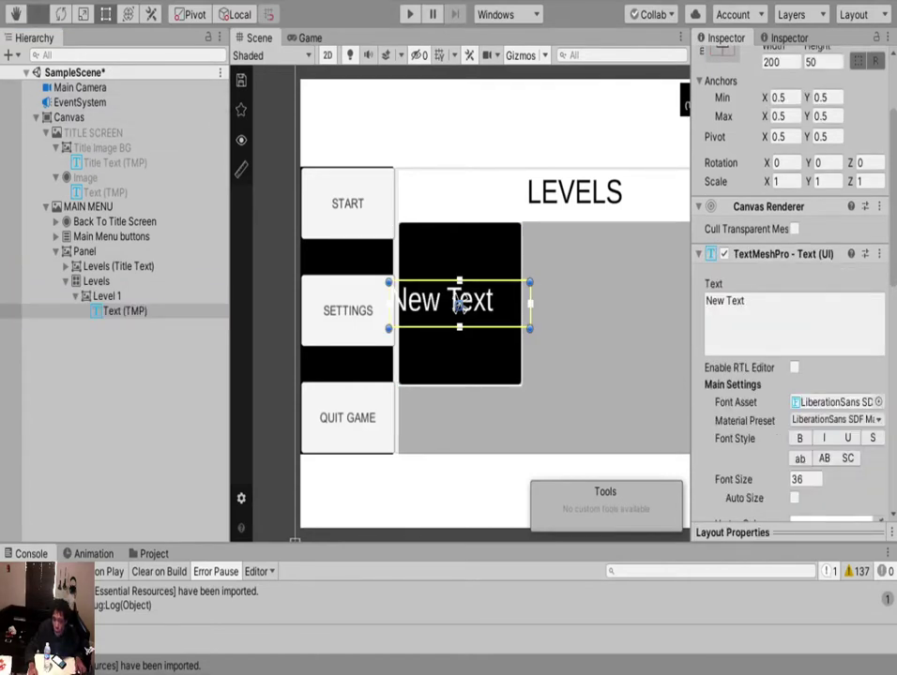
Add a TextMeshPro text to Level 1 and fit it directly below the black square, 175 wide by 70 high.
key(w)
drag(459, 235, 460, 336)
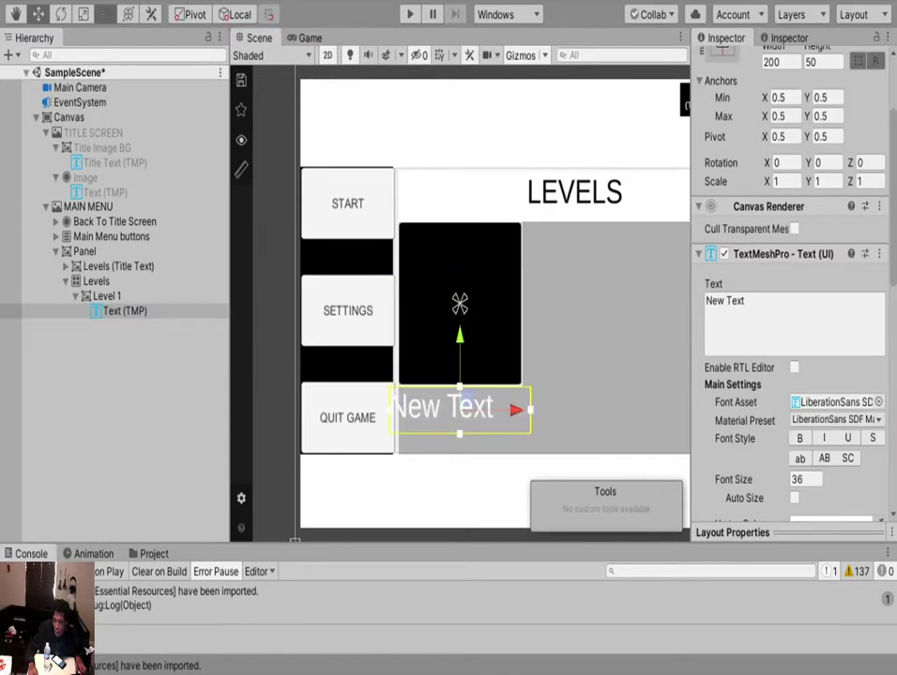
key(t)
drag(388, 411, 398, 411)
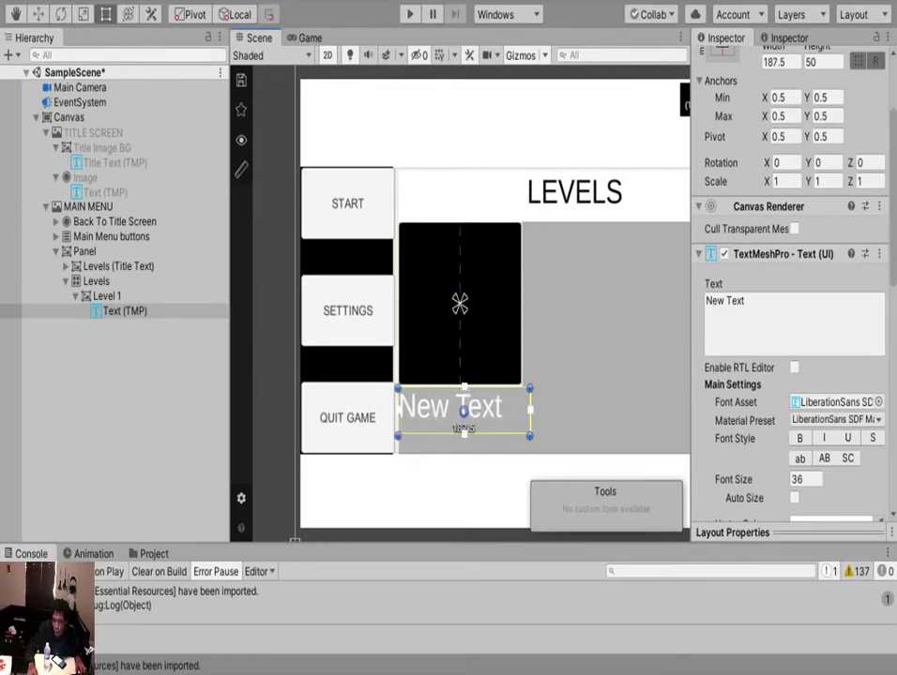
drag(530, 411, 522, 411)
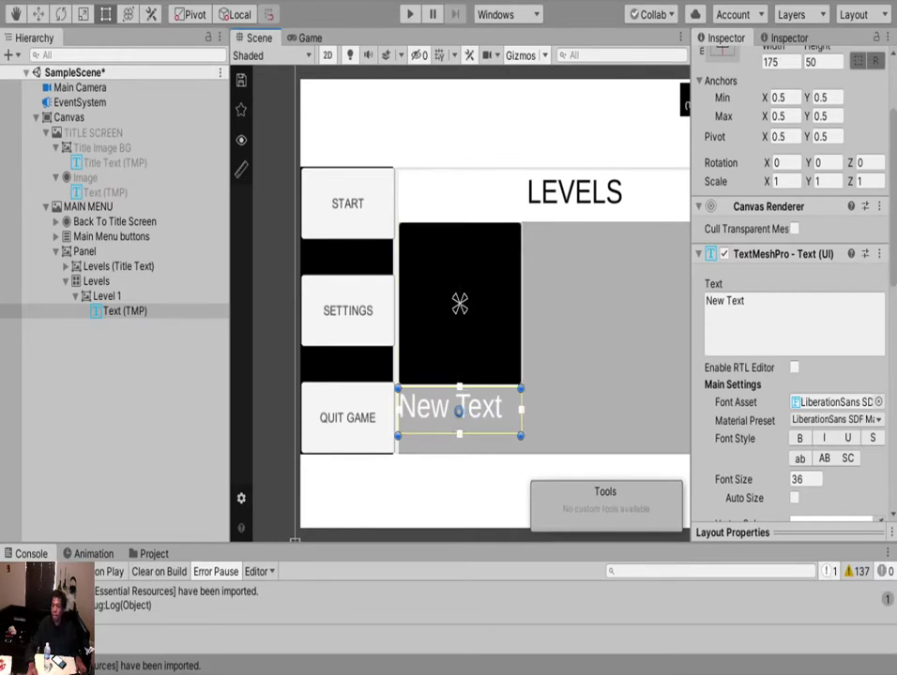
drag(430, 436, 430, 459)
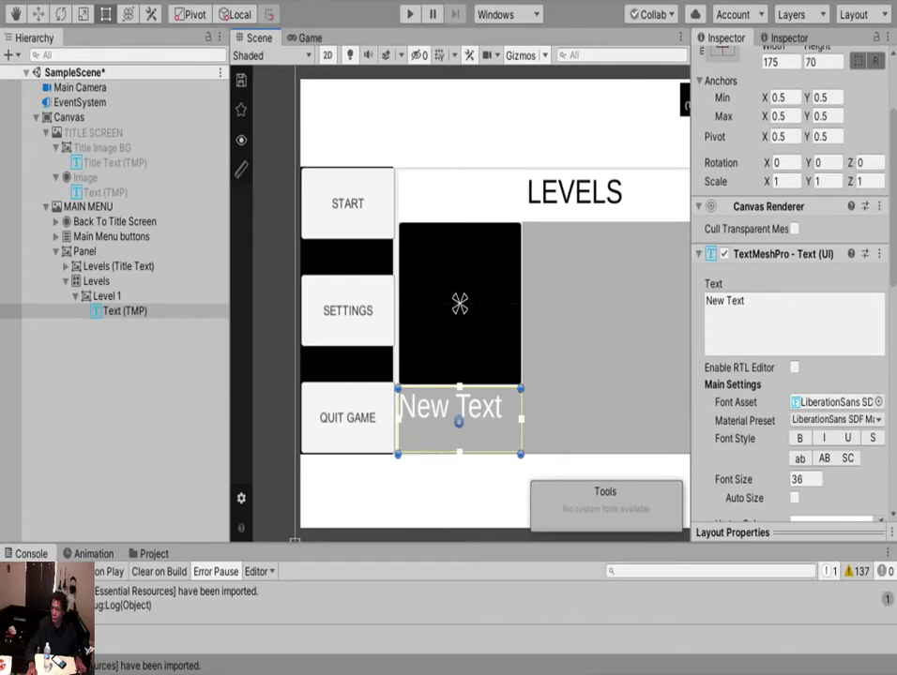
Set the font size of the Level 1 text to 20.
click(805, 479)
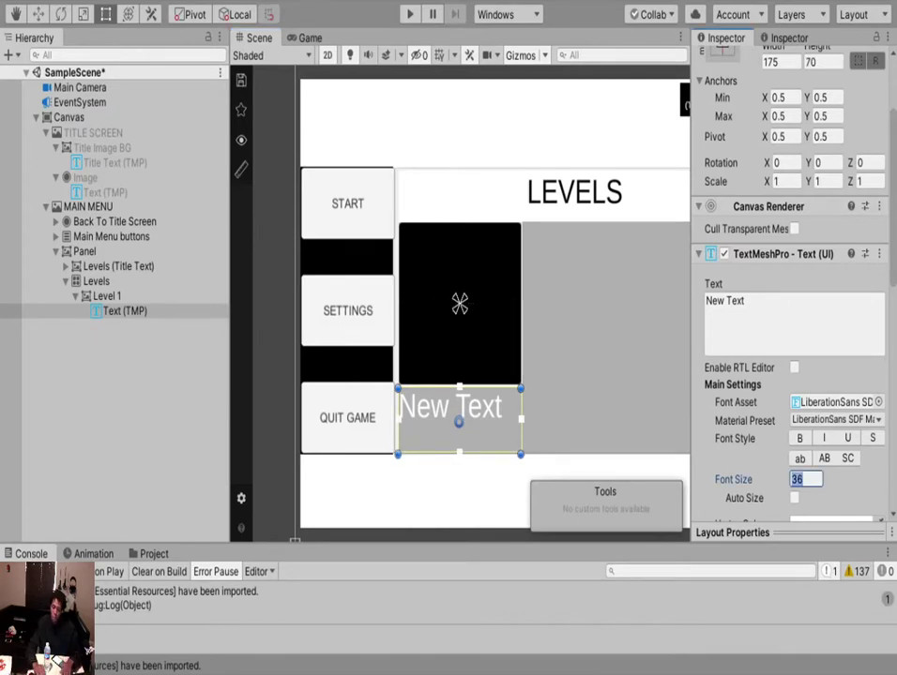
text(20)
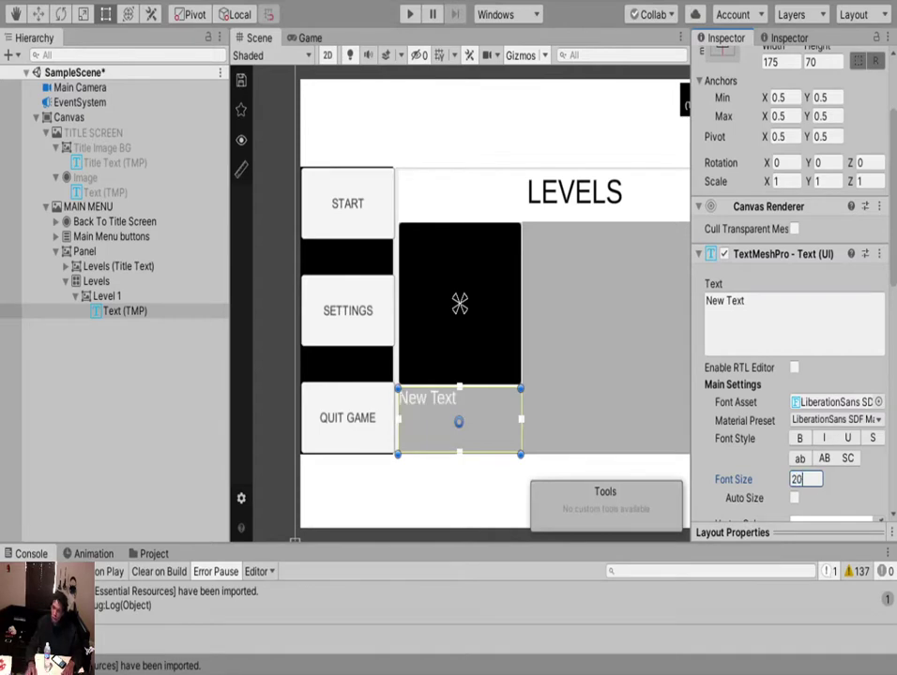
Centre the text under the black square horizontally and vertically, and change its content to "Level 1".
scroll(793, 309, down, 5)
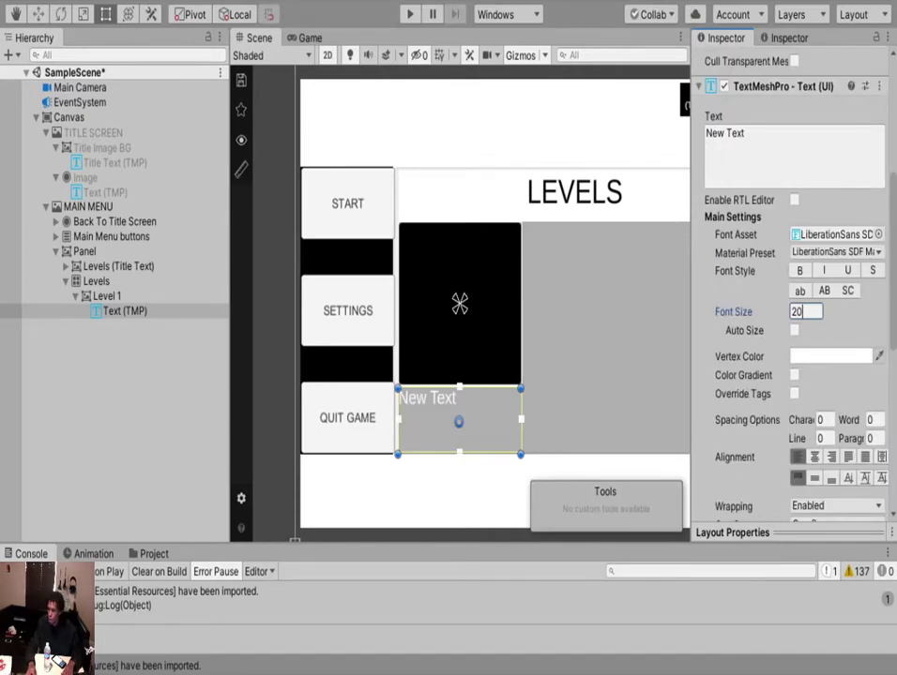
click(814, 457)
click(814, 479)
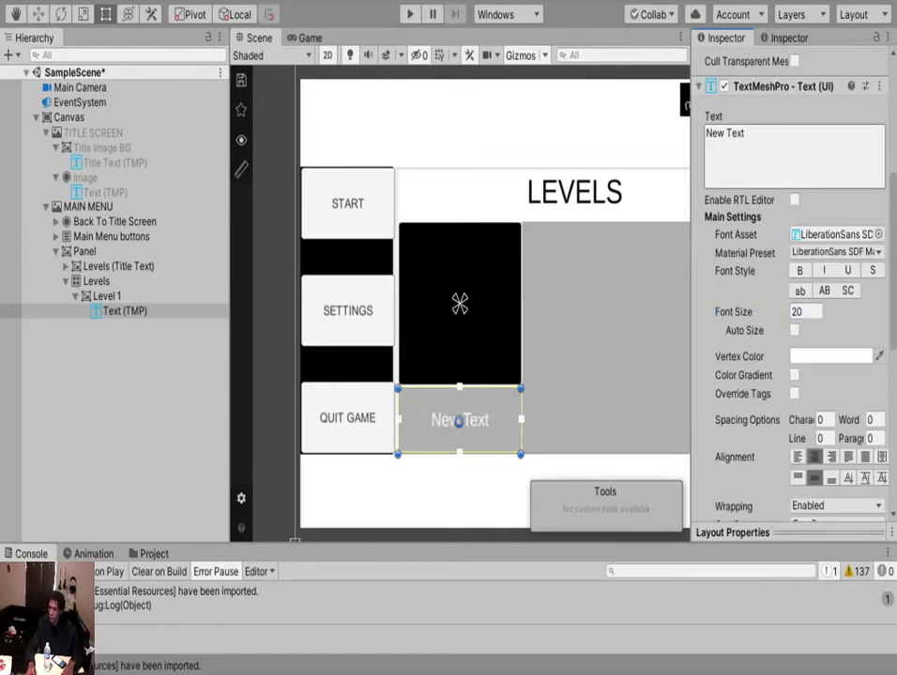
click(793, 154)
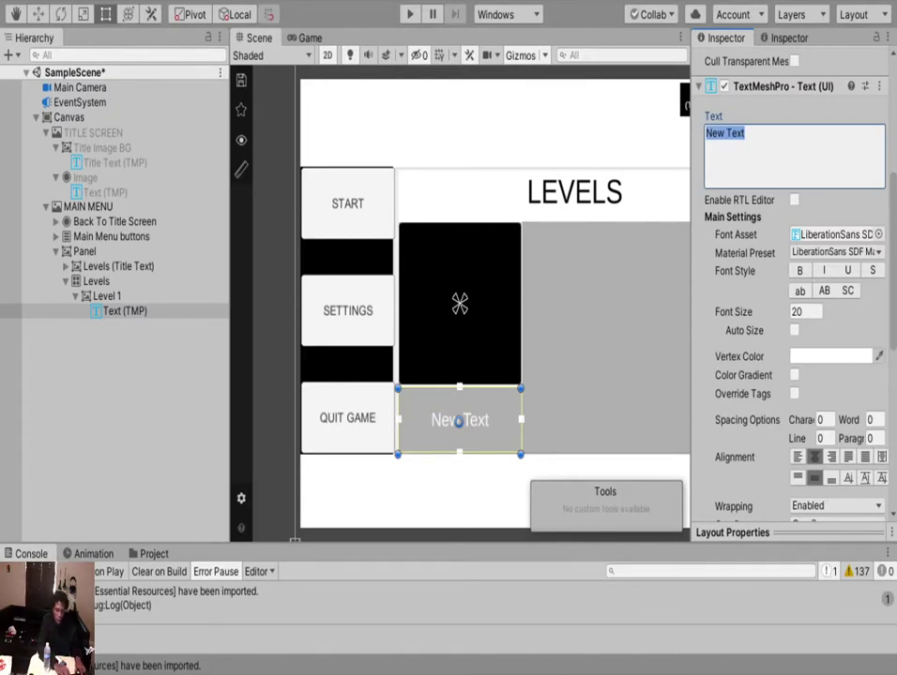
text(Level 1)
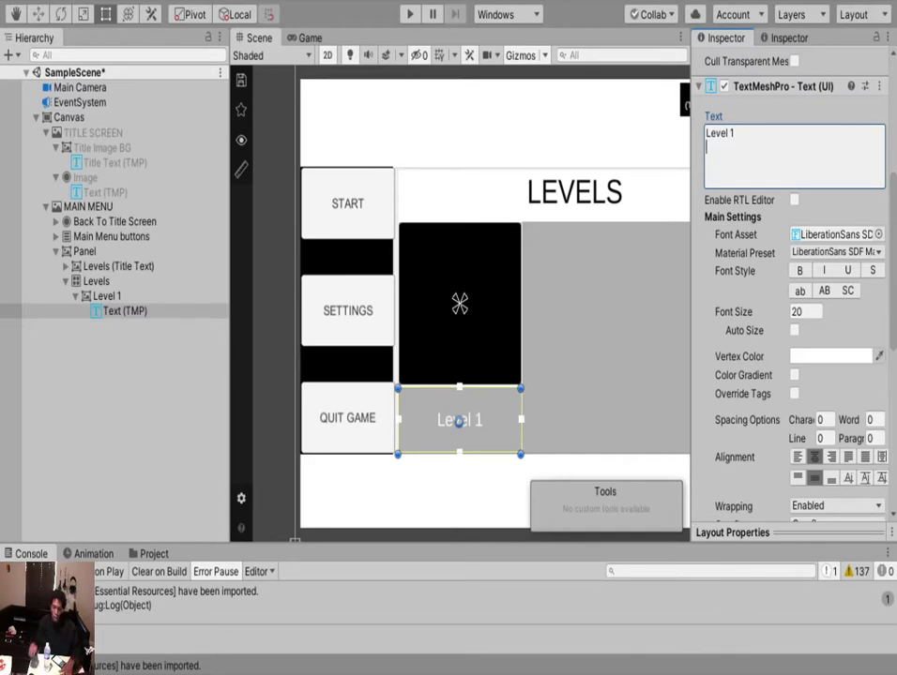
Set the source image of the Level 1 tile to grass_strip.
click(106, 296)
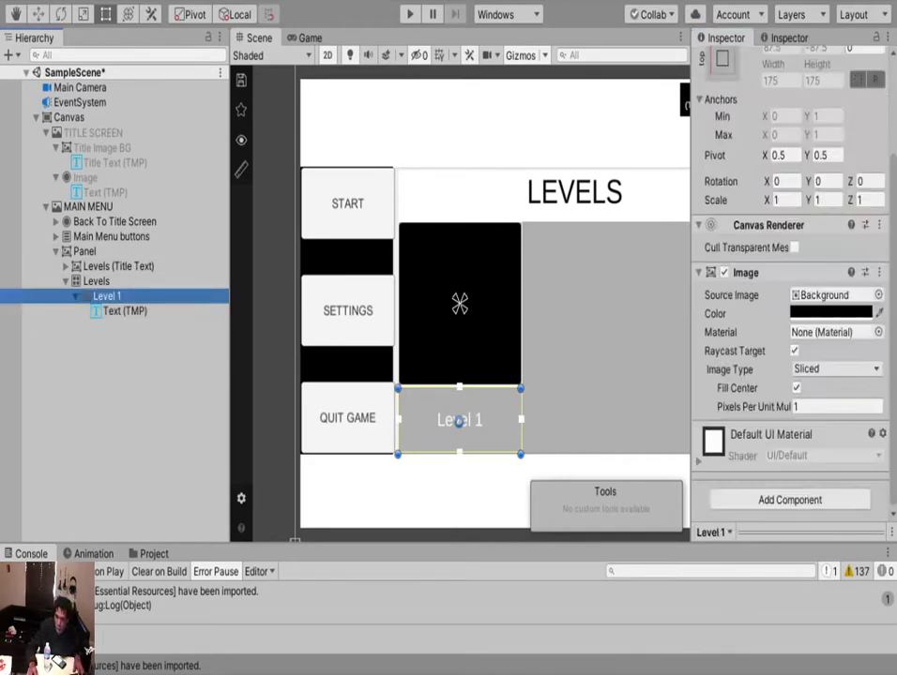
scroll(400, 225, down, 2)
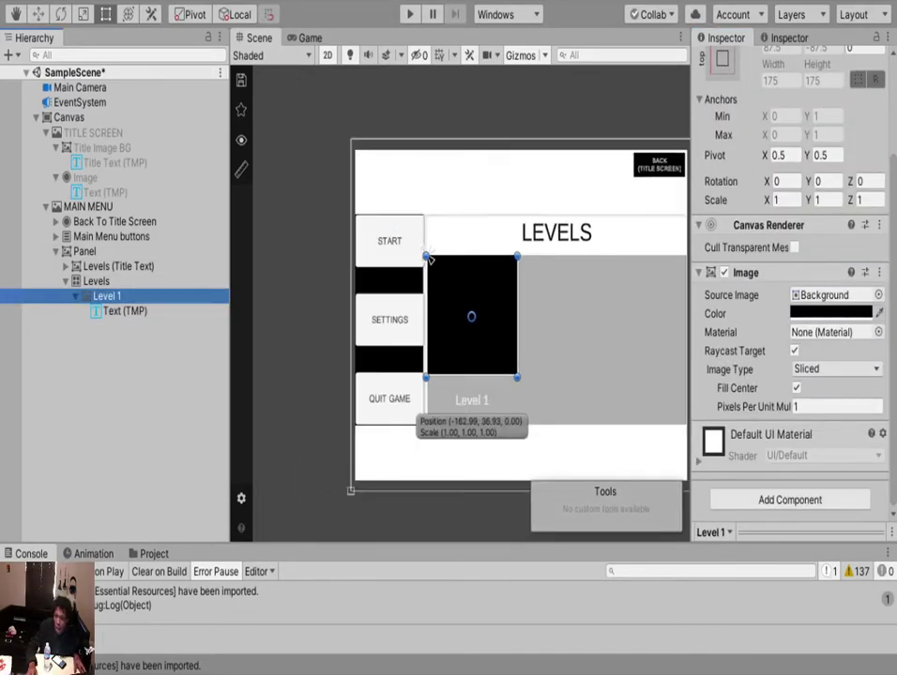
click(428, 258)
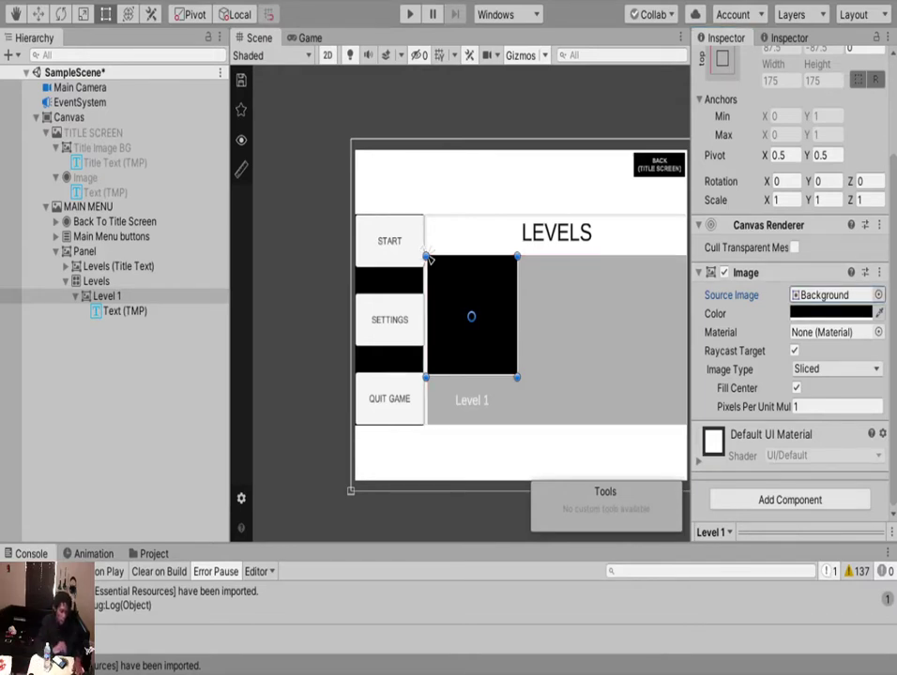
key(Up)
key(Up)
key(Up)
key(Up)
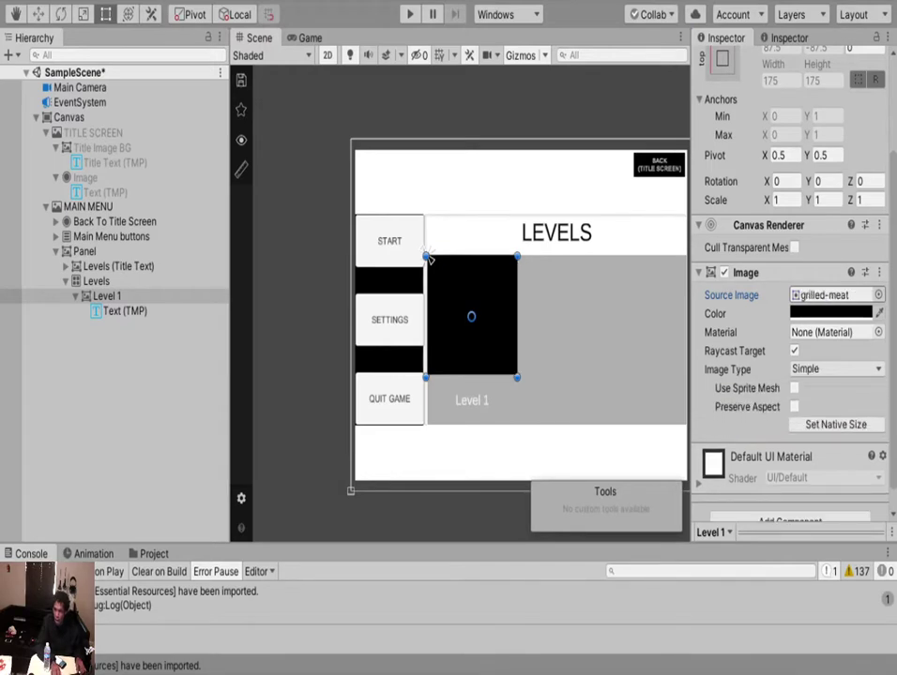
key(Up)
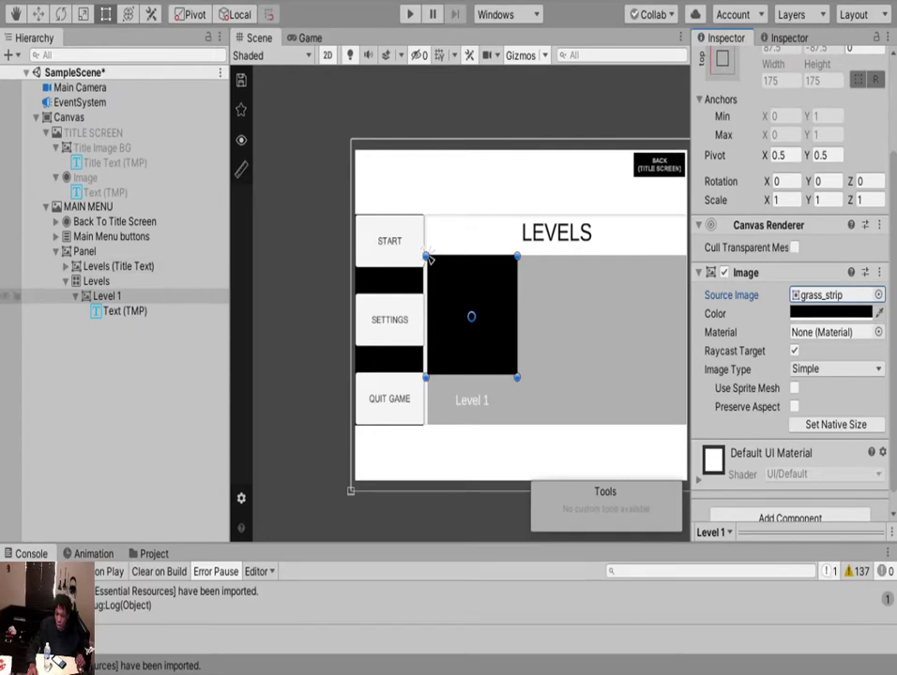
Add a child UI image to Level 1 and set its source image to Knob.
click(107, 295)
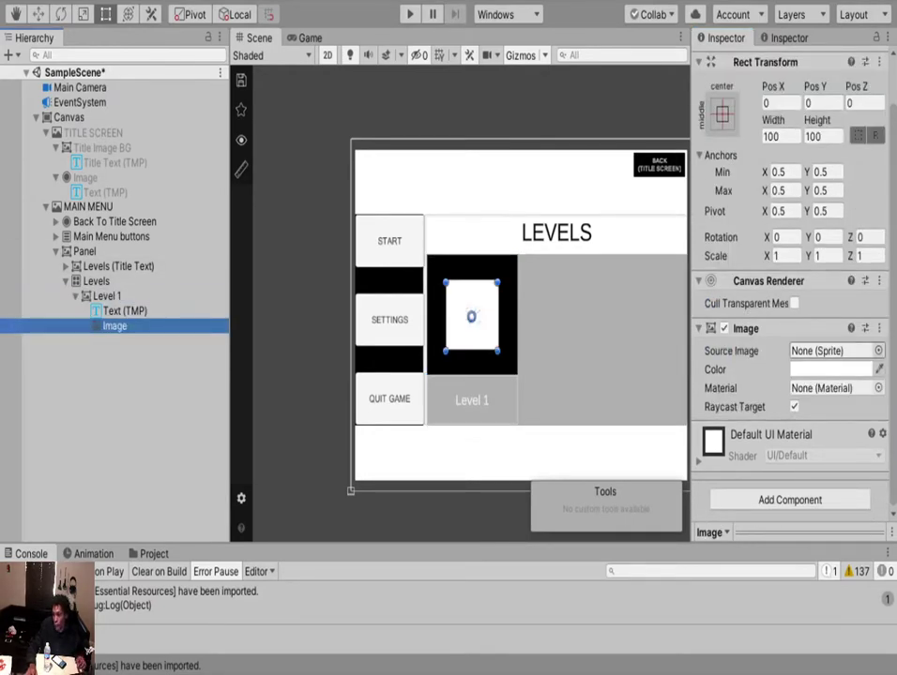
click(878, 351)
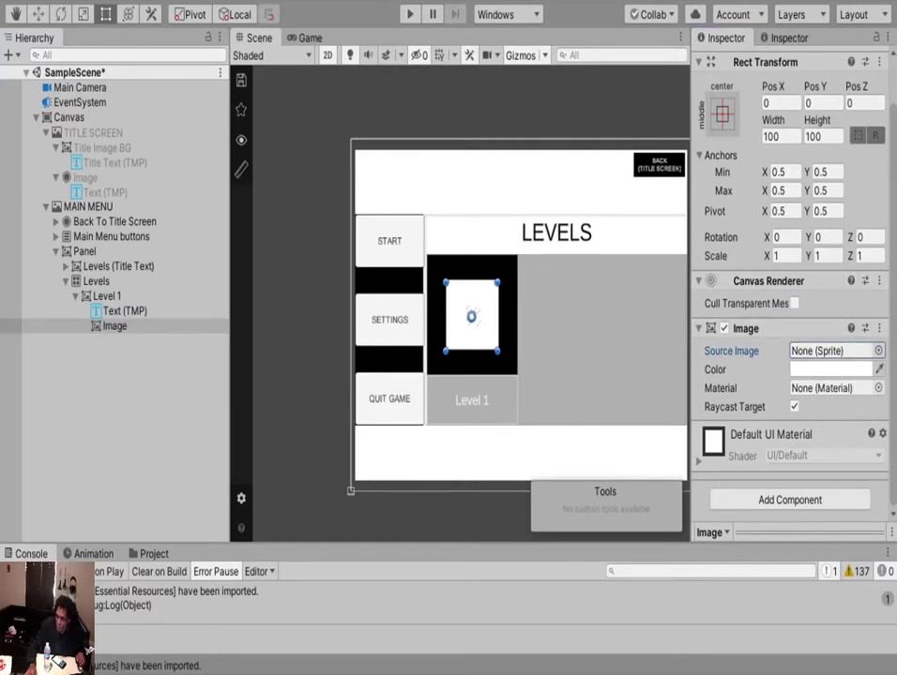
click(878, 351)
click(844, 387)
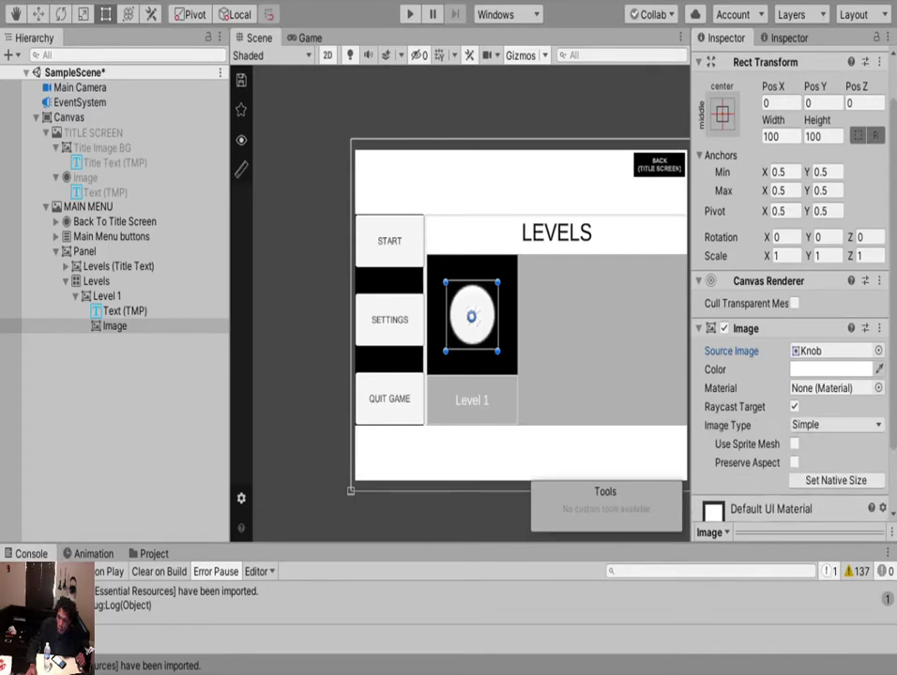
click(835, 350)
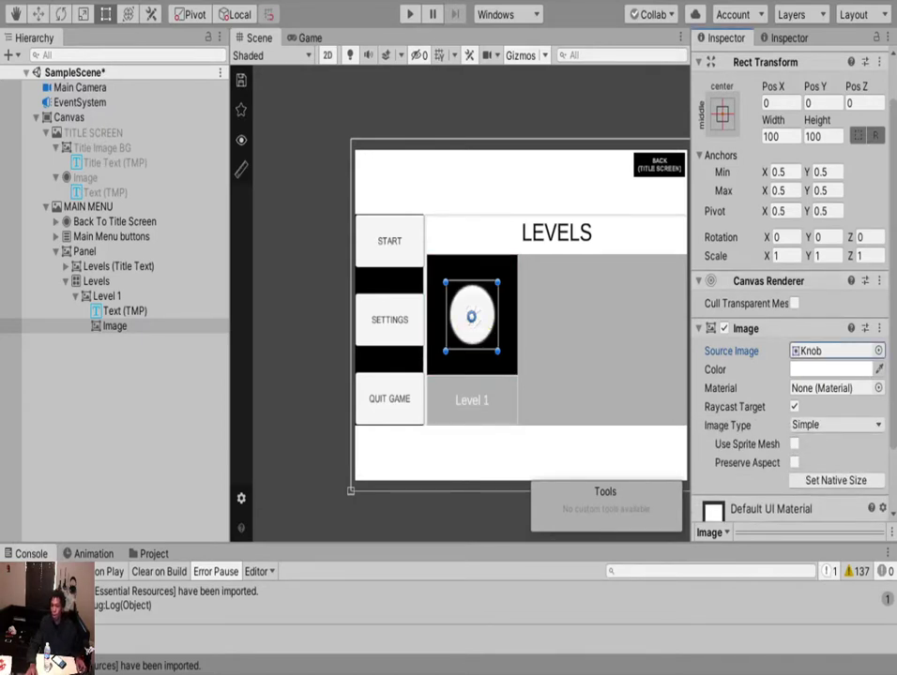
Scale the Knob image inside Level 1 to 1.5 in both X and Y.
click(786, 256)
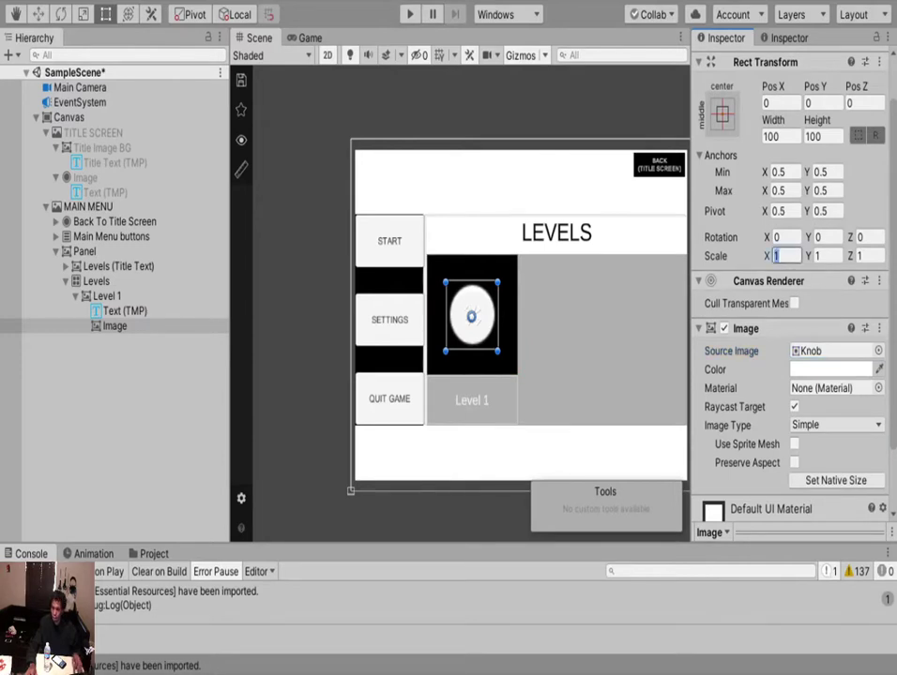
text(1.5)
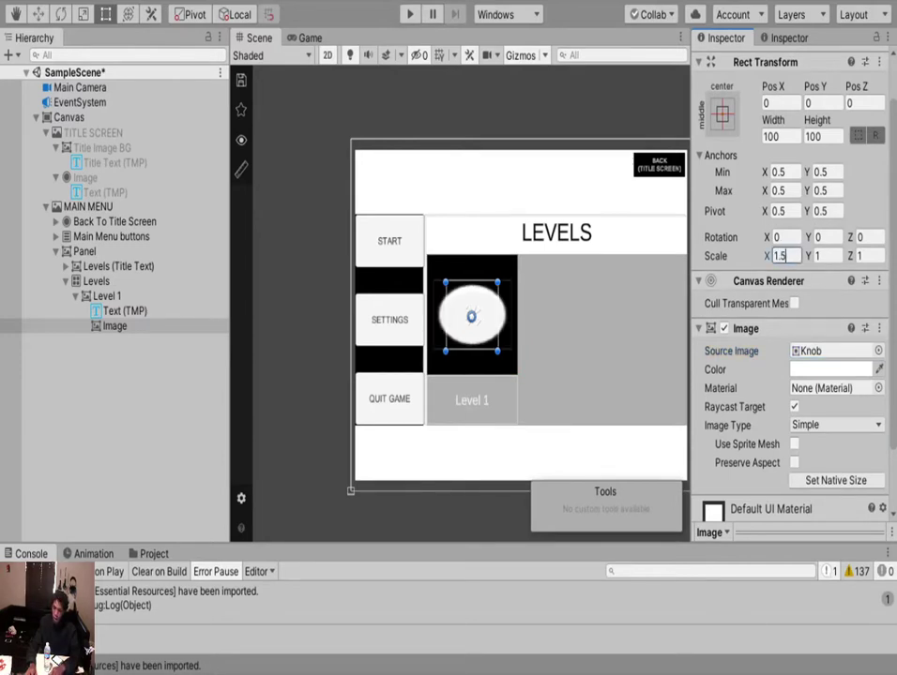
key(Tab)
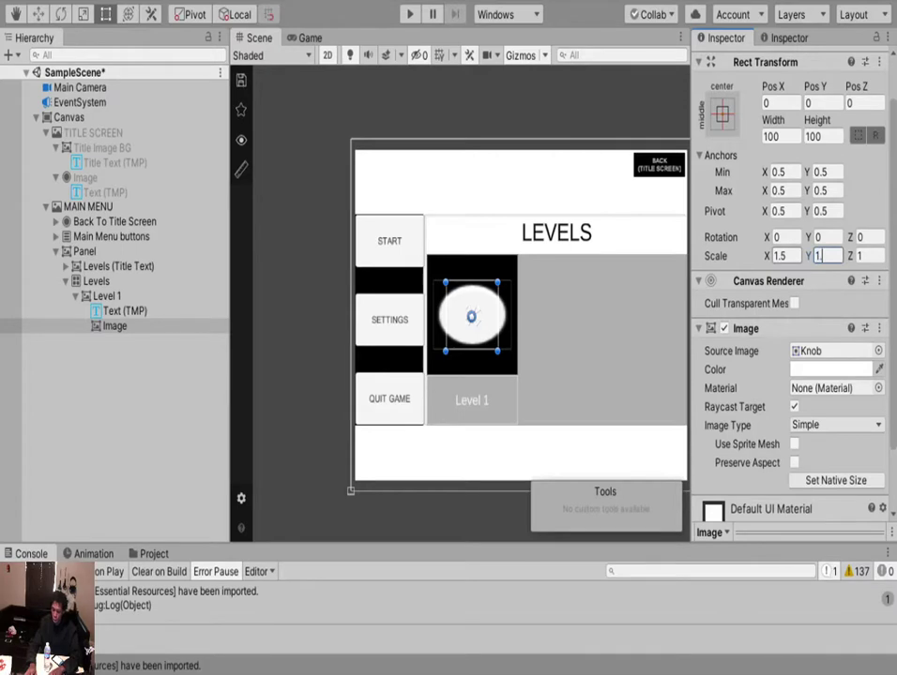
text(1.5)
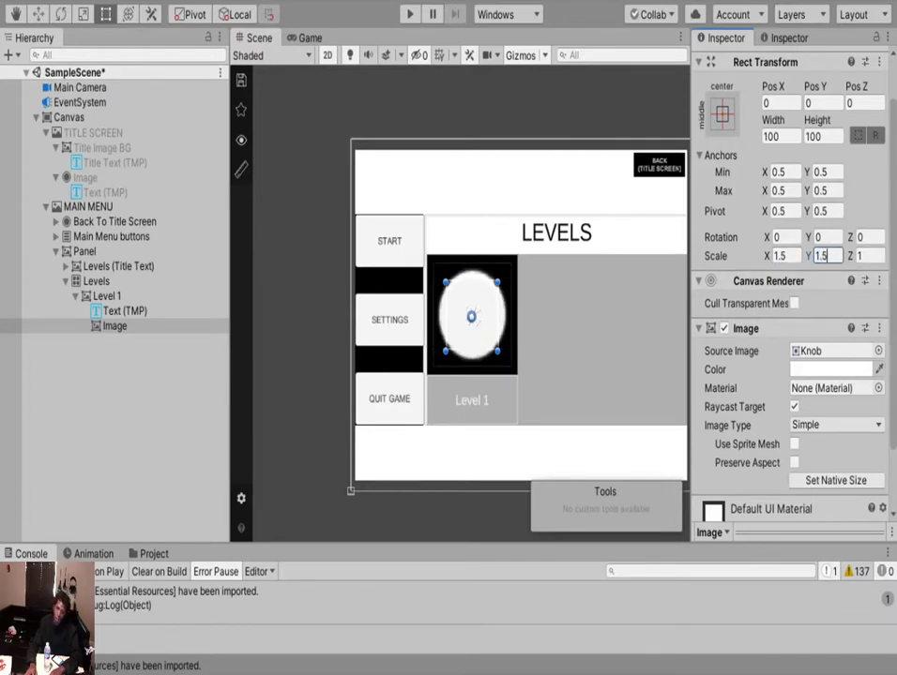
key(Return)
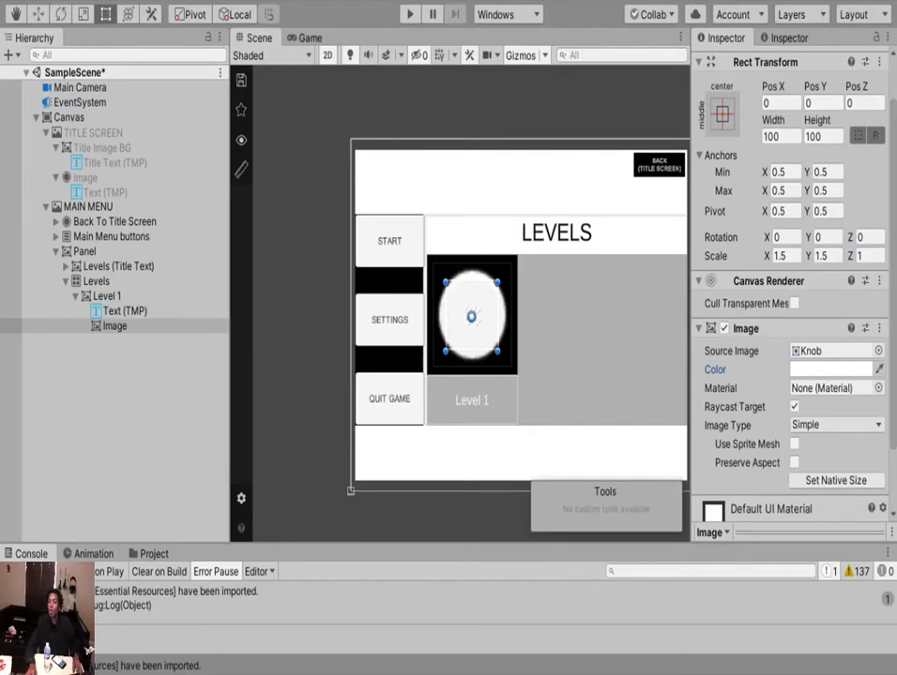
scroll(505, 314, up, 3)
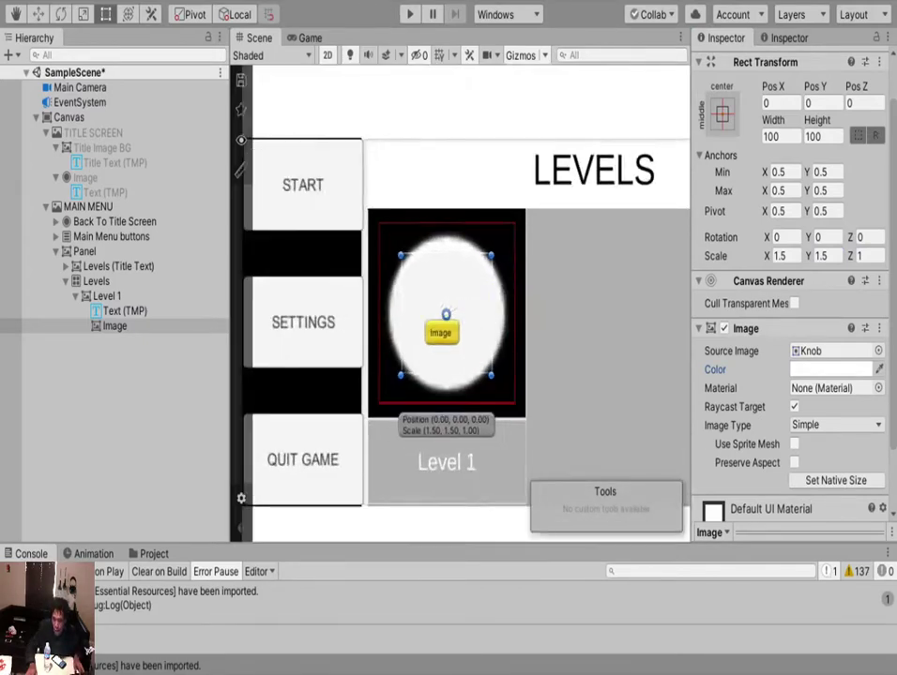
scroll(441, 342, down, 2)
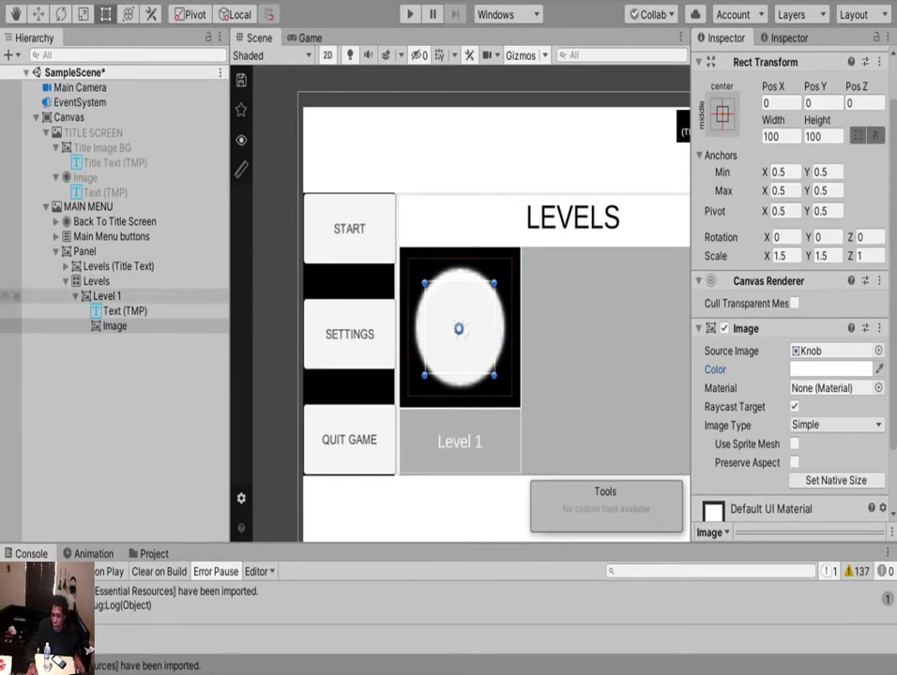
click(76, 296)
click(107, 296)
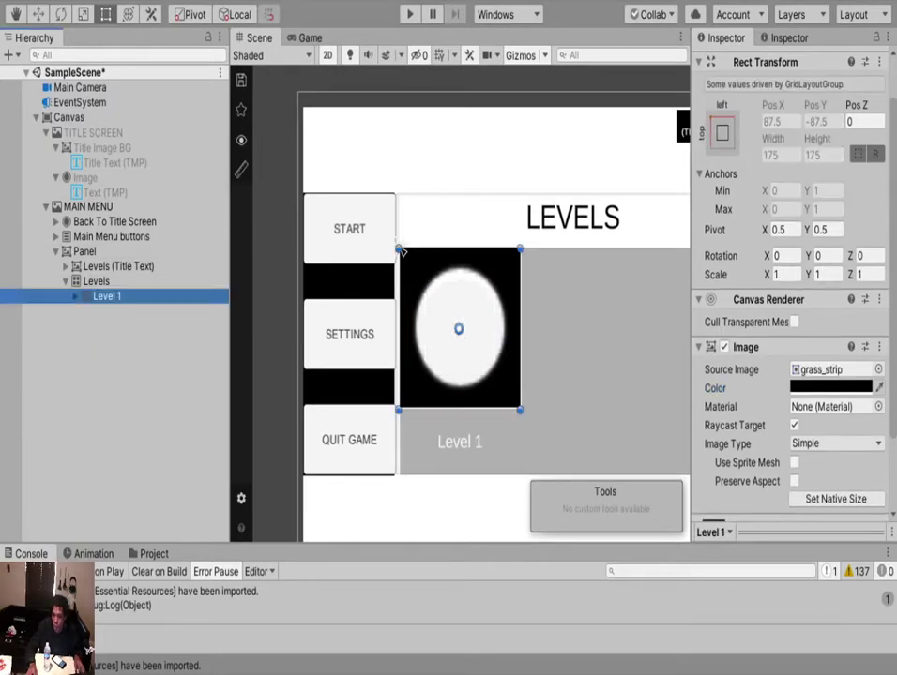
scroll(790, 300, down, 2)
click(401, 250)
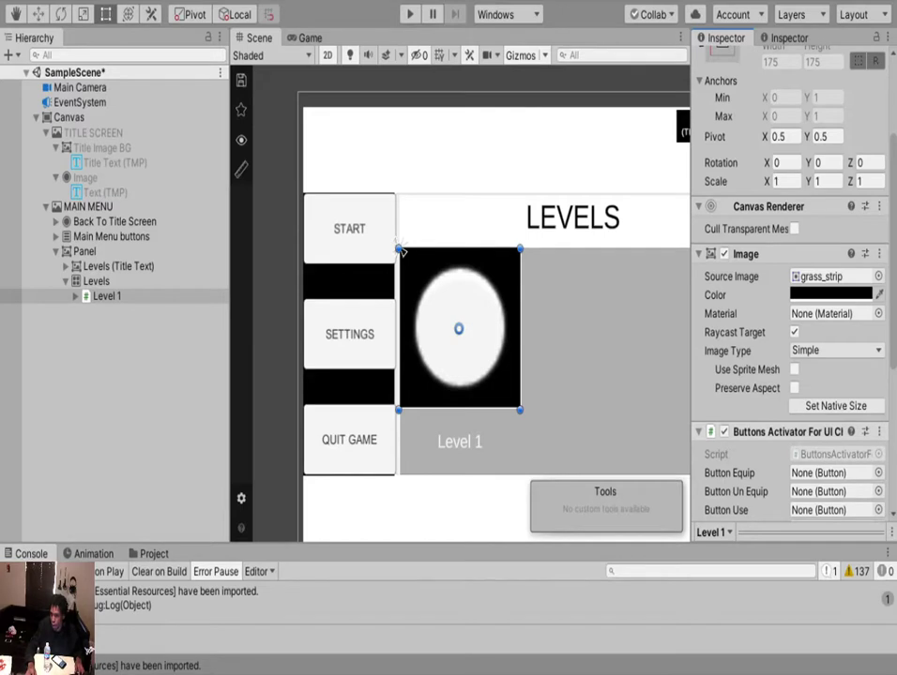
key(ctrl+z)
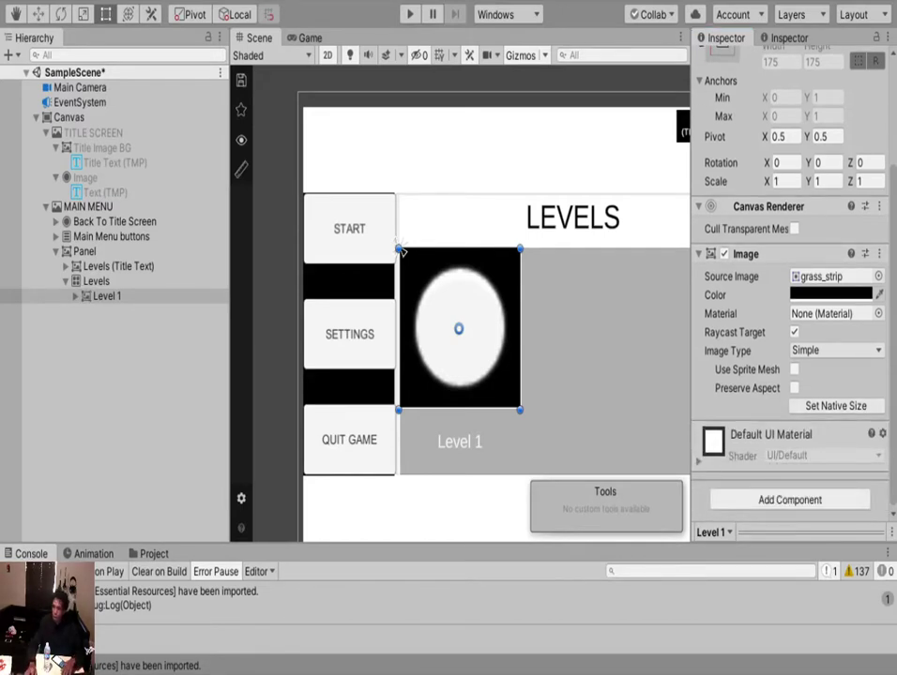
Add a Button component to Level 1 and give it one empty On Click entry.
key(ctrl+z)
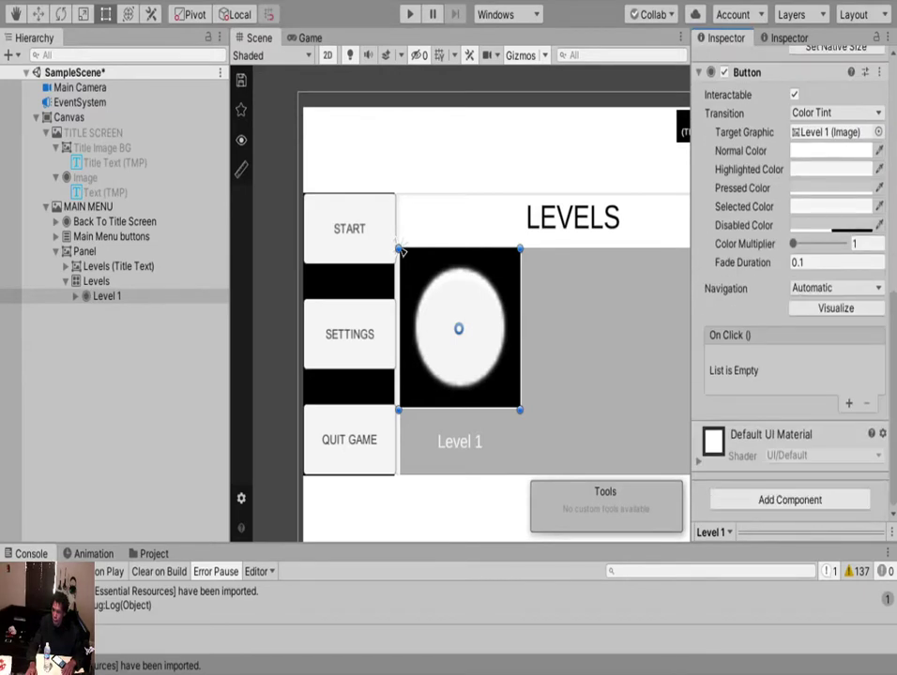
key(ctrl+z)
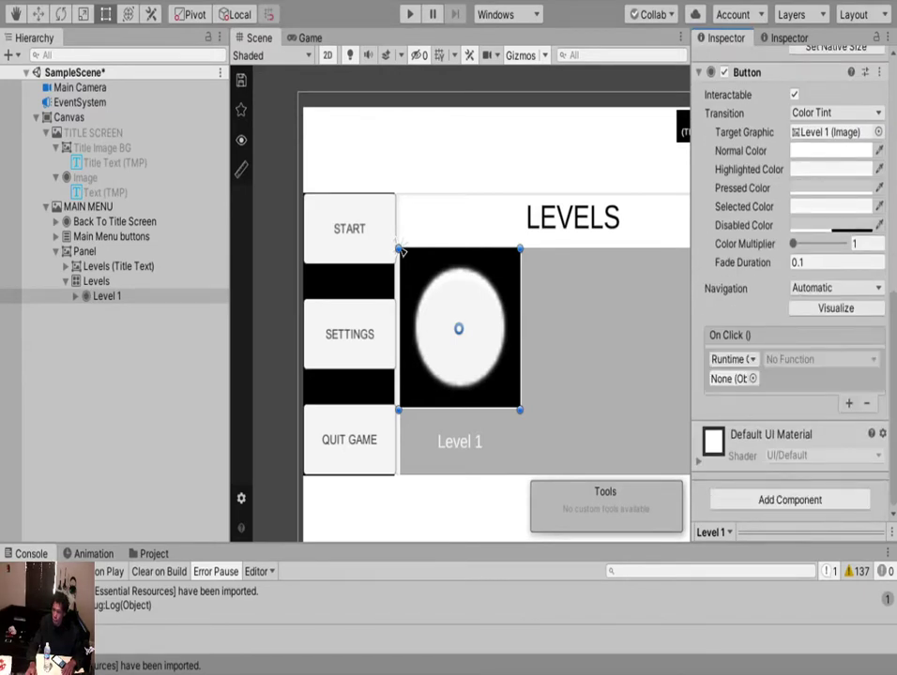
key(ctrl+z)
key(ctrl+z)
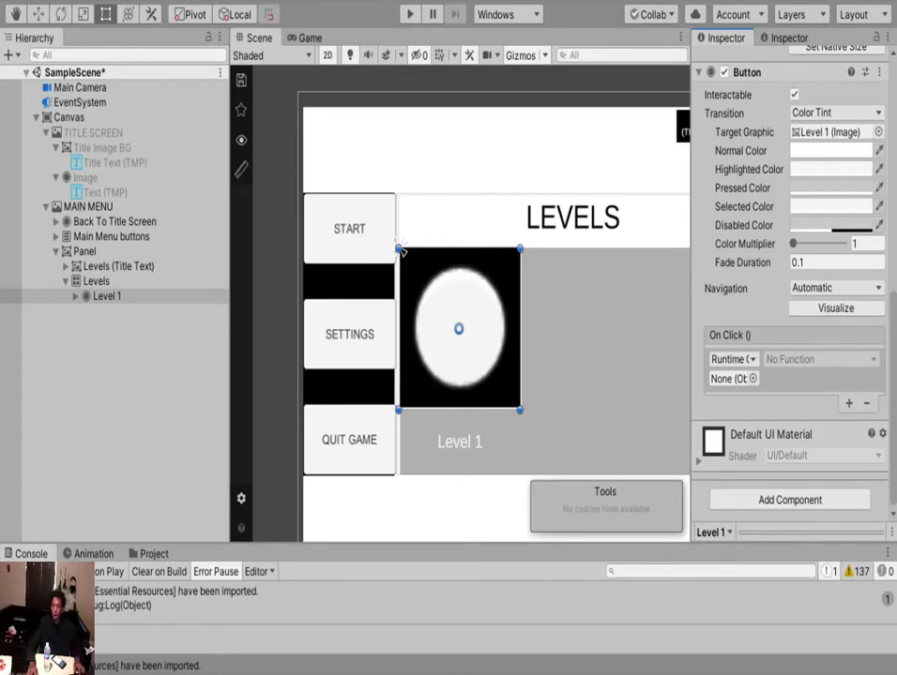
Duplicate the Level 1 tile so that one copy sits beside it in the Levels grid.
click(400, 250)
key(ctrl+d)
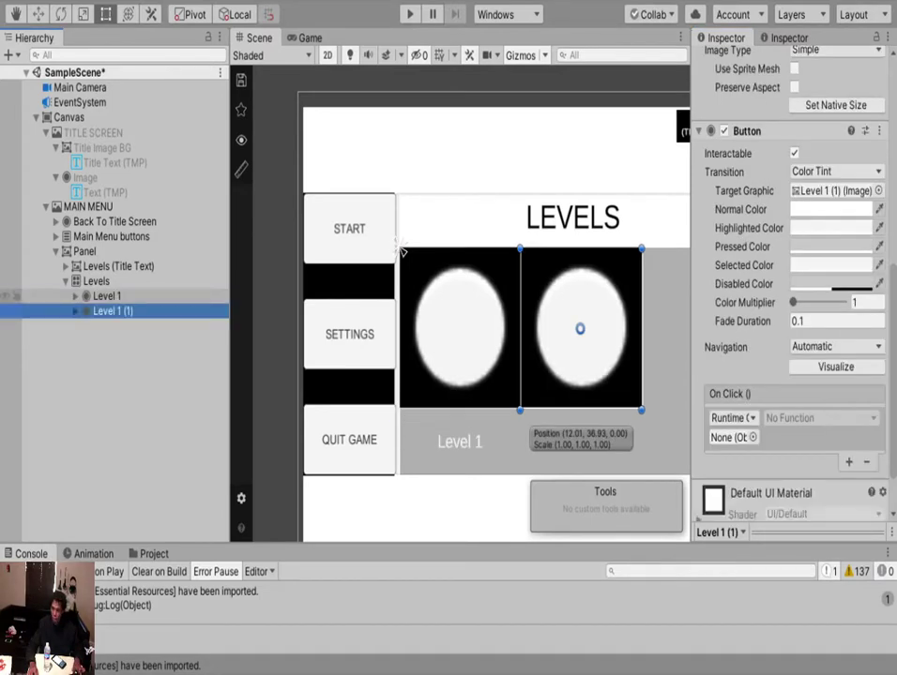
key(ctrl+d)
key(ctrl+z)
scroll(394, 292, down, 5)
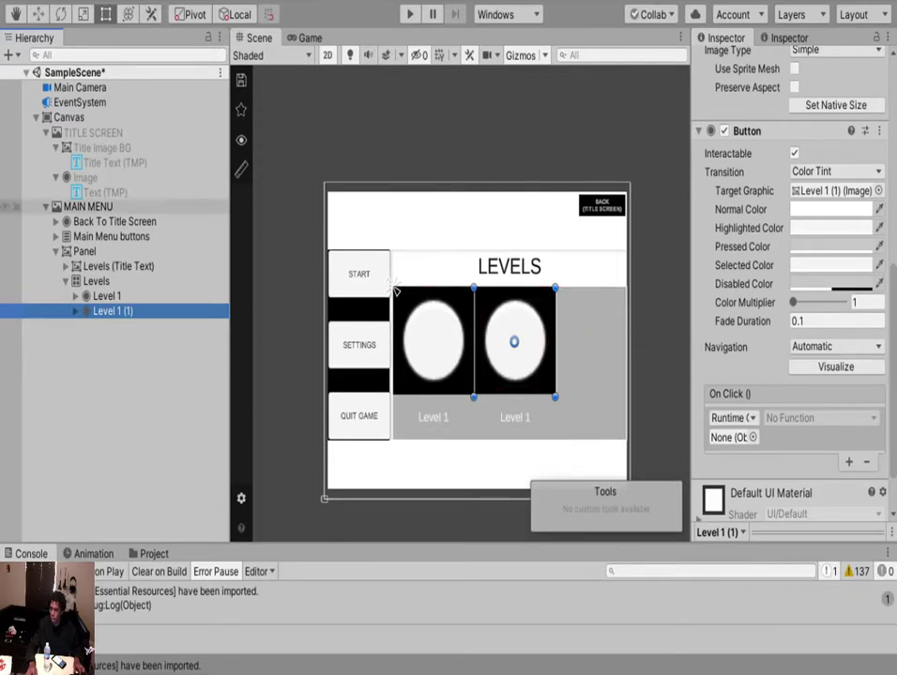
Set the Levels grid's constraint to Fixed Row Count with a constraint count of 1.
click(508, 349)
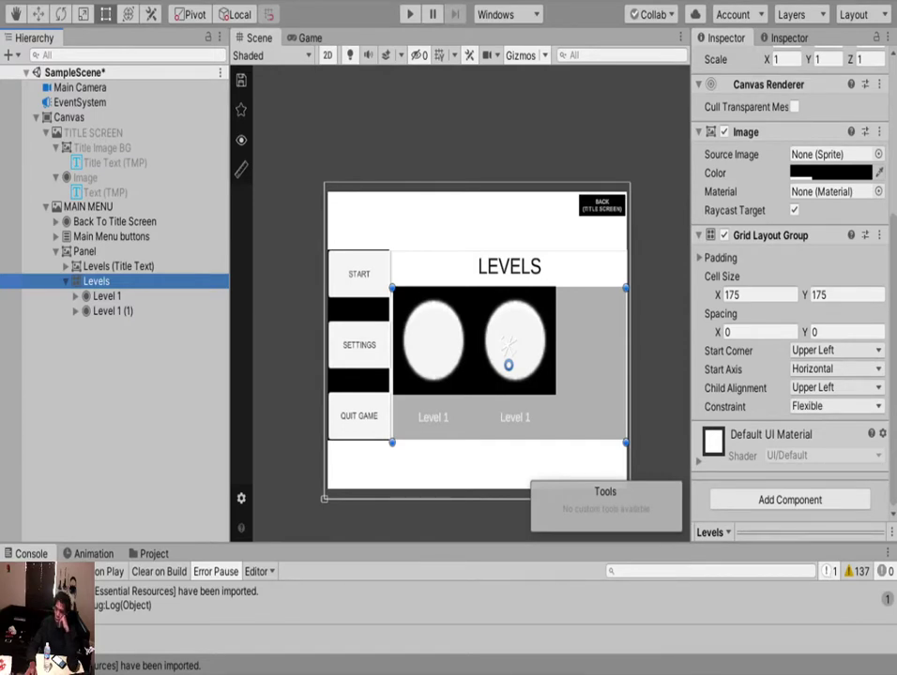
click(835, 406)
click(836, 424)
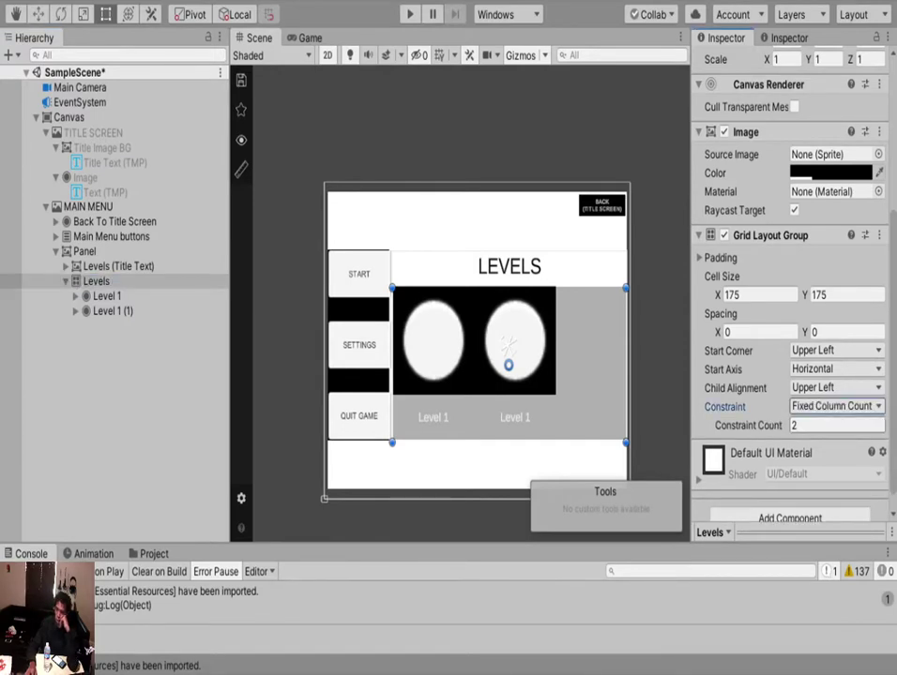
click(836, 425)
text(1)
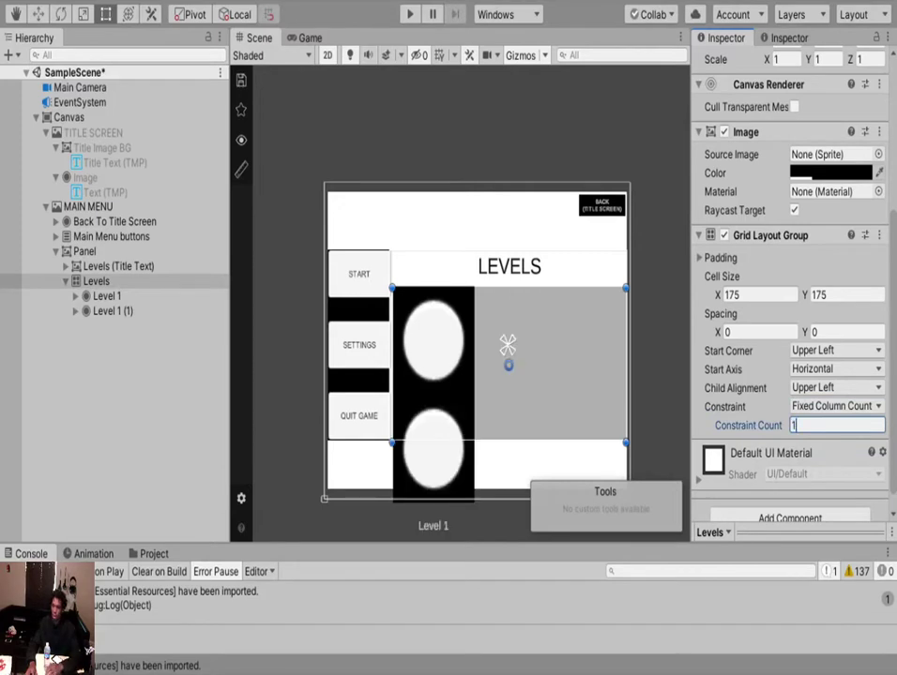
click(836, 406)
click(836, 424)
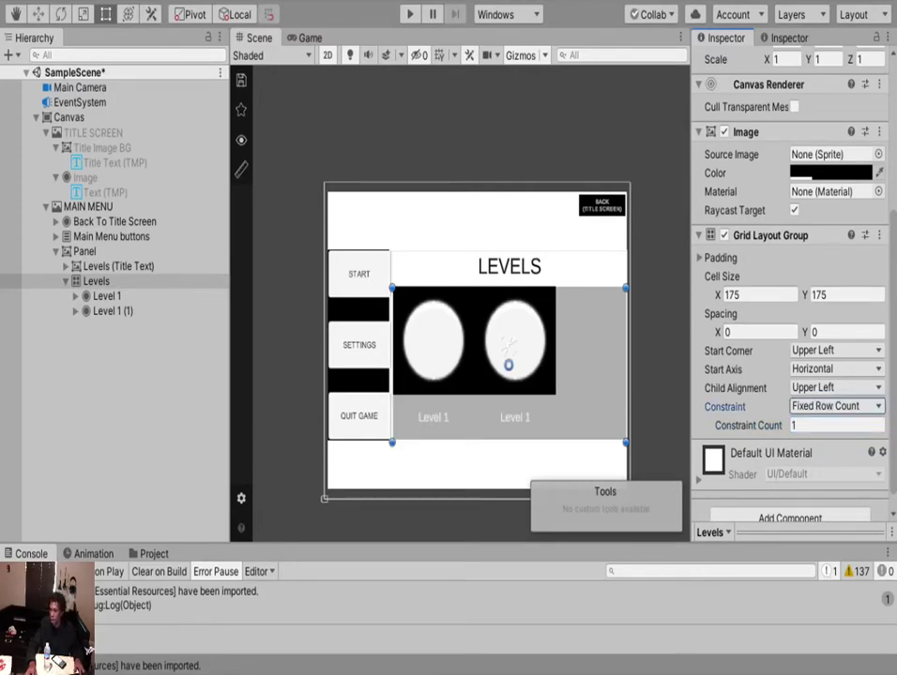
Set the Levels grid's X spacing to about 16.54 and select the duplicated tile Level 1 (1).
click(759, 332)
drag(717, 332, 746, 332)
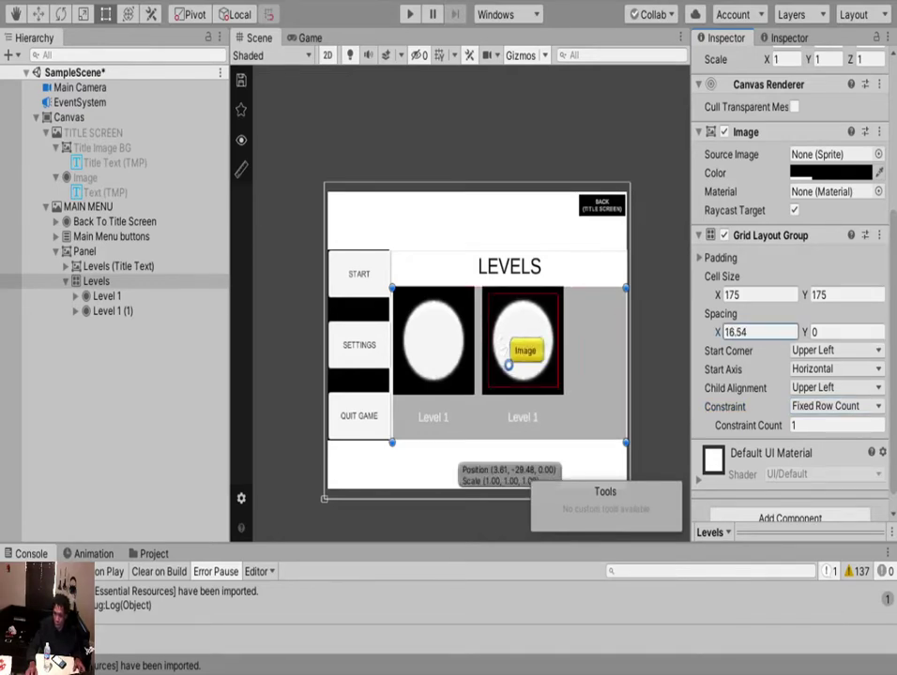
scroll(506, 351, up, 2)
click(563, 302)
scroll(563, 302, up, 3)
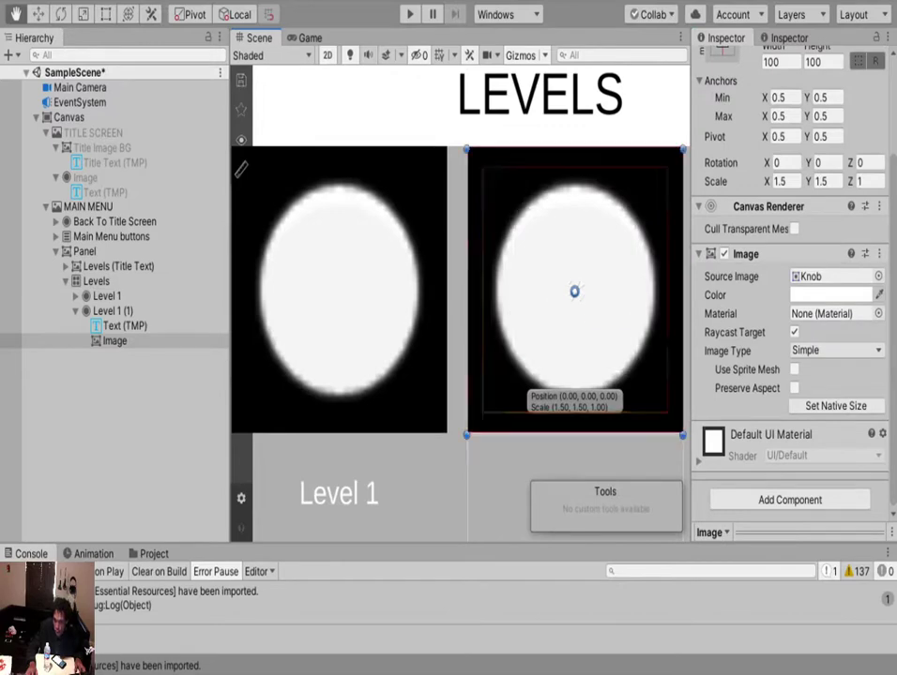
click(574, 292)
scroll(562, 300, down, 5)
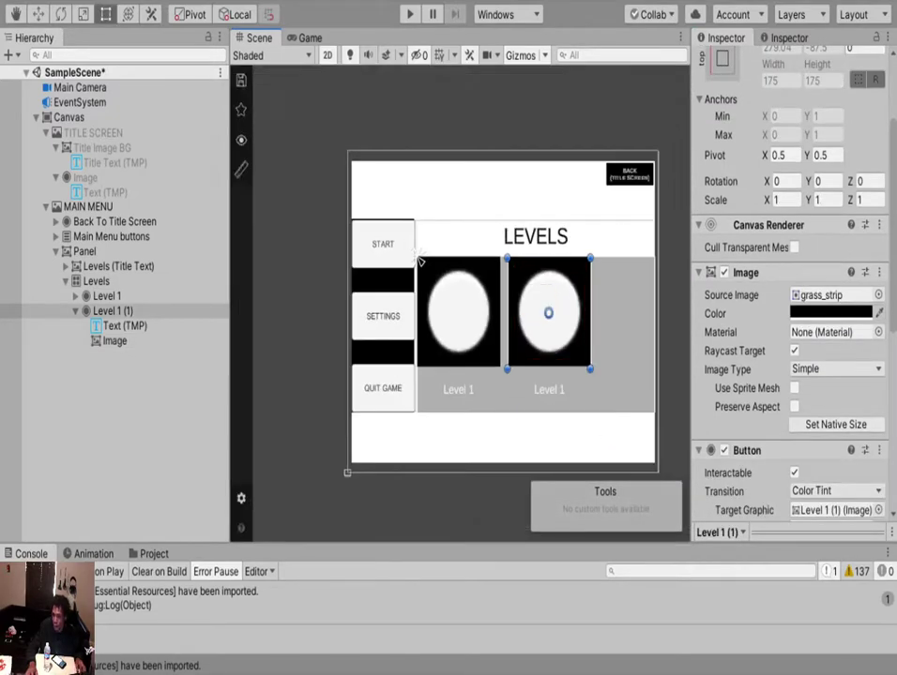
Duplicate the second level tile, Level 1 (1), four more times in the Levels grid.
click(608, 308)
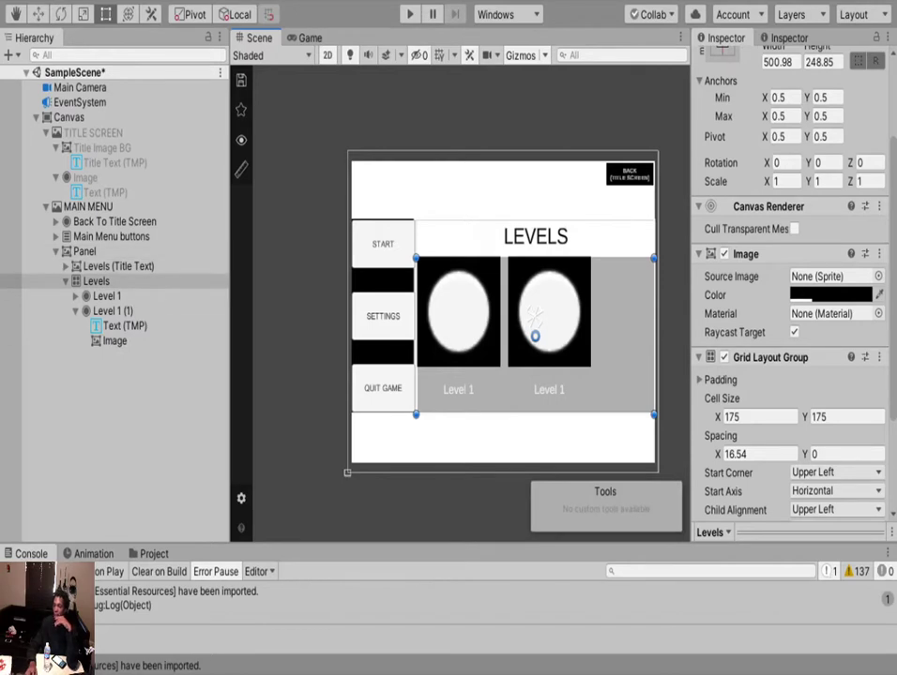
click(75, 310)
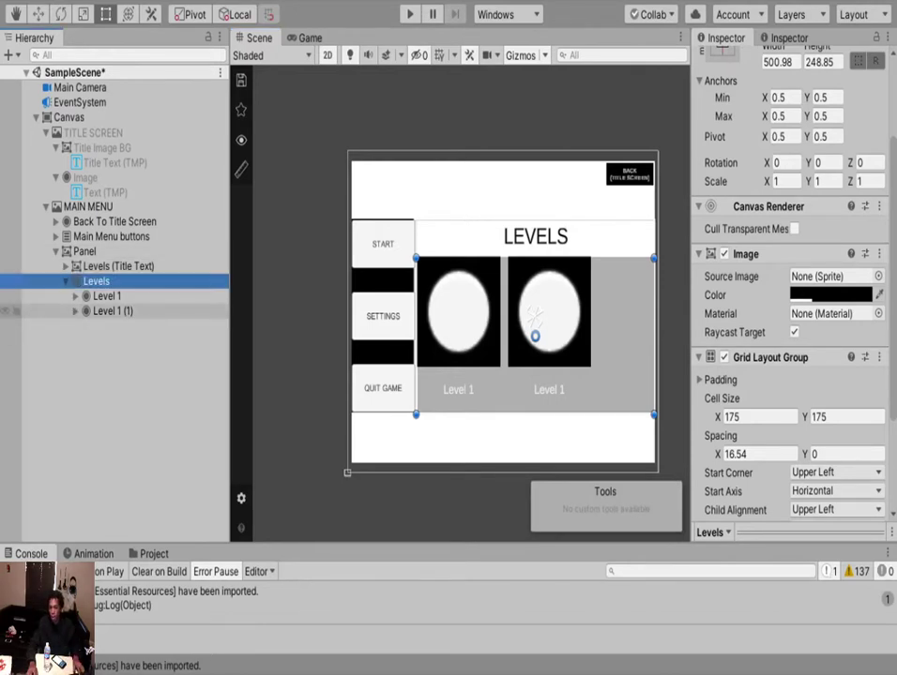
click(113, 310)
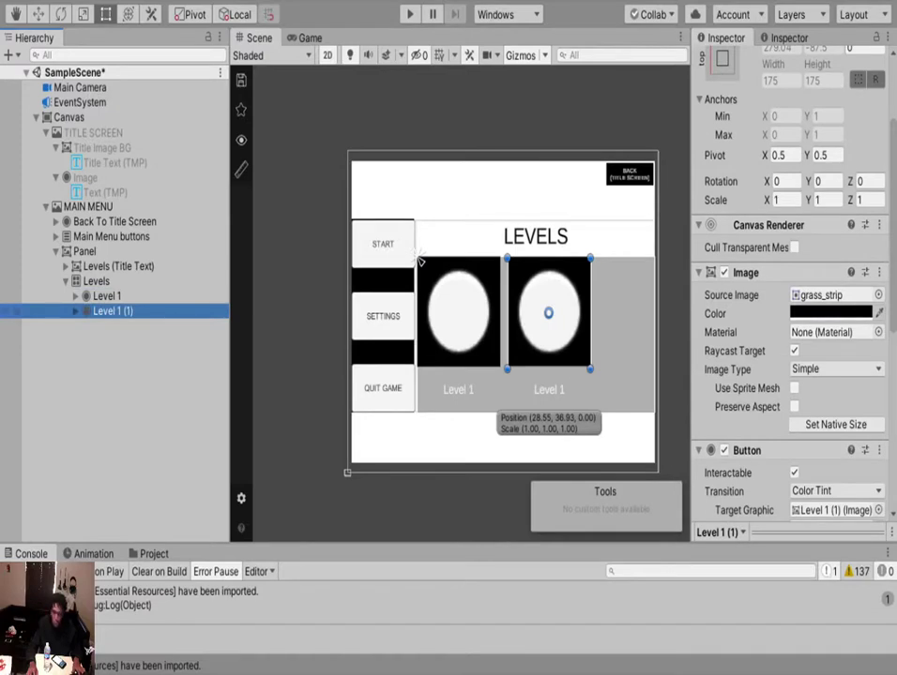
key(ctrl+d)
key(ctrl+d)
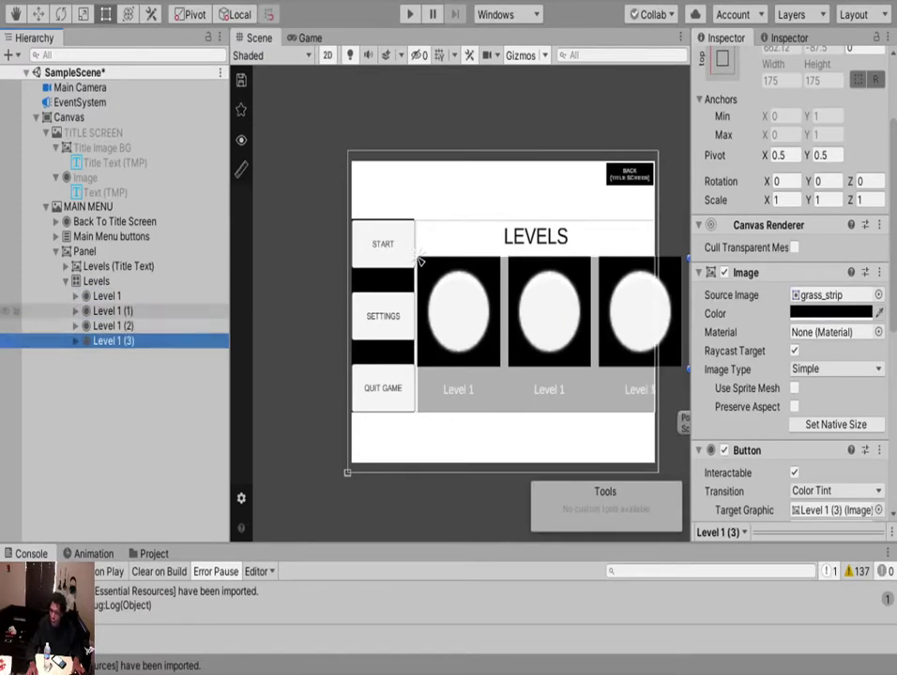
key(ctrl+d)
key(ctrl+d)
key(f)
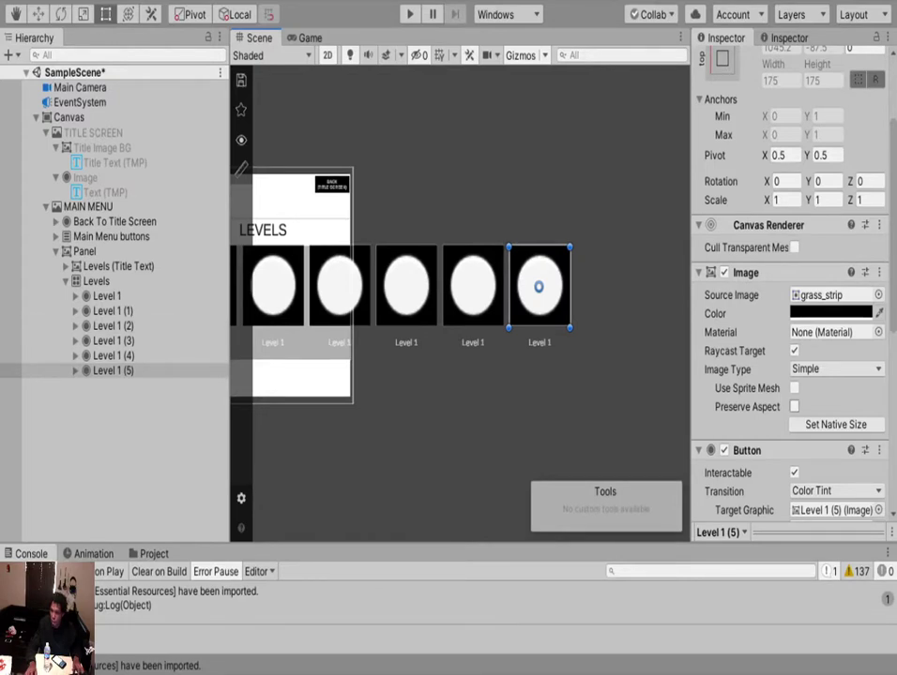
scroll(793, 281, down, 5)
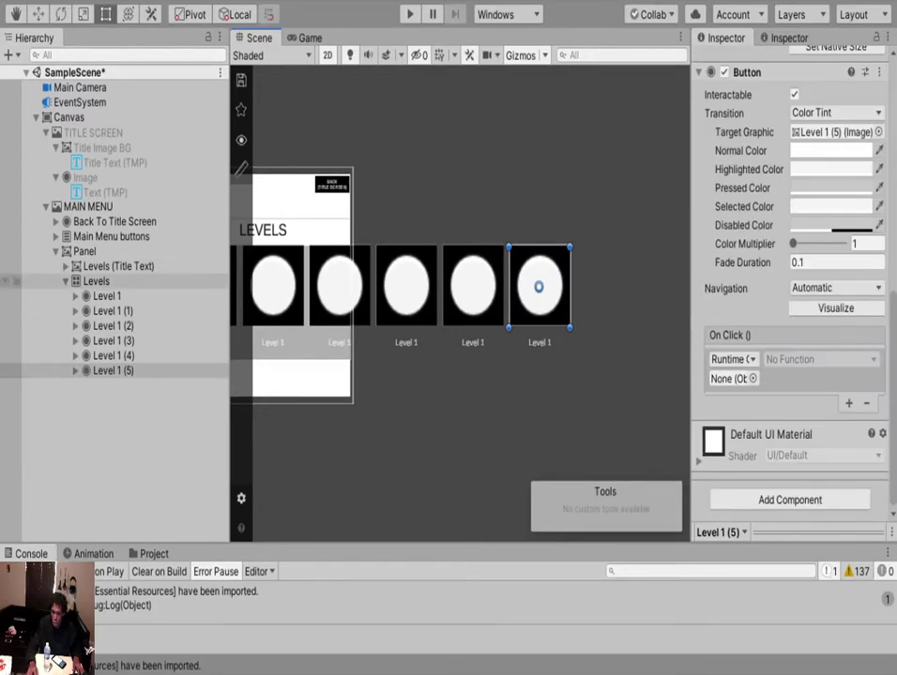
Check the Levels grid's constraint and delete the four extra tiles, Level 1 (2) through Level 1 (5).
click(95, 280)
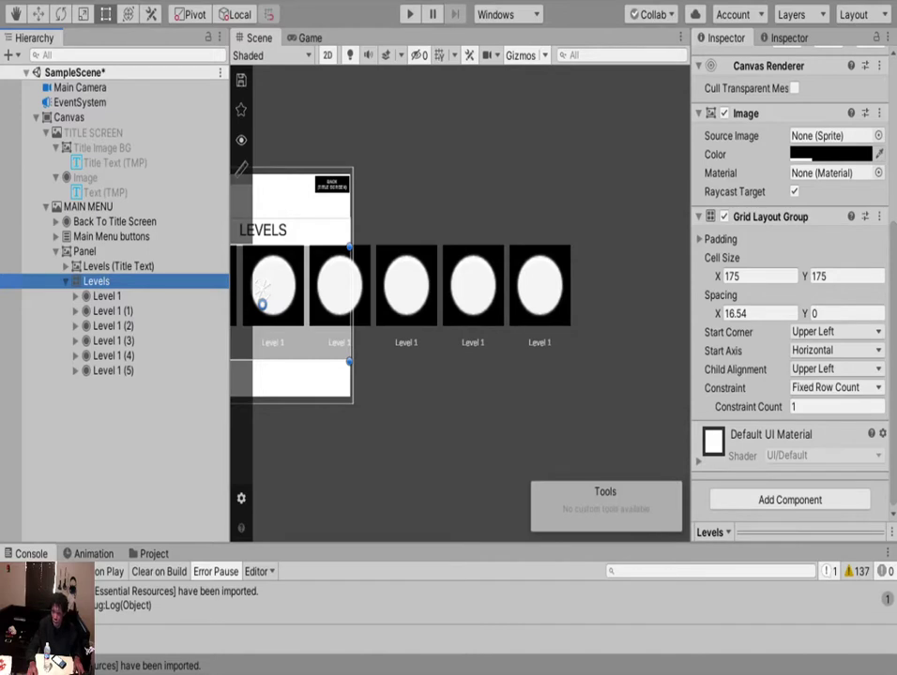
click(837, 388)
middle_drag(263, 289, 389, 296)
click(113, 325)
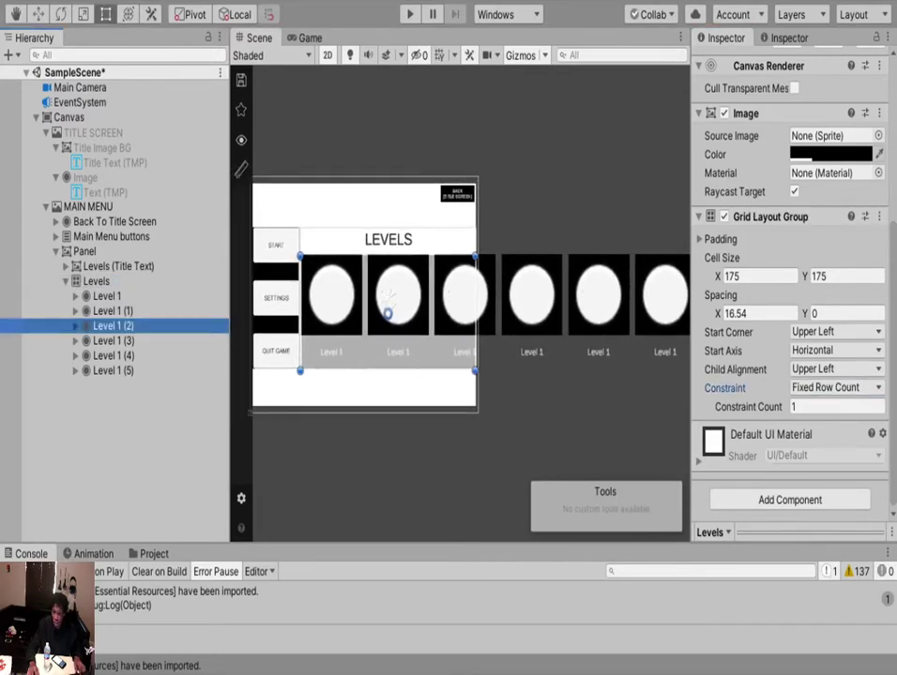
shift+click(113, 371)
key(Delete)
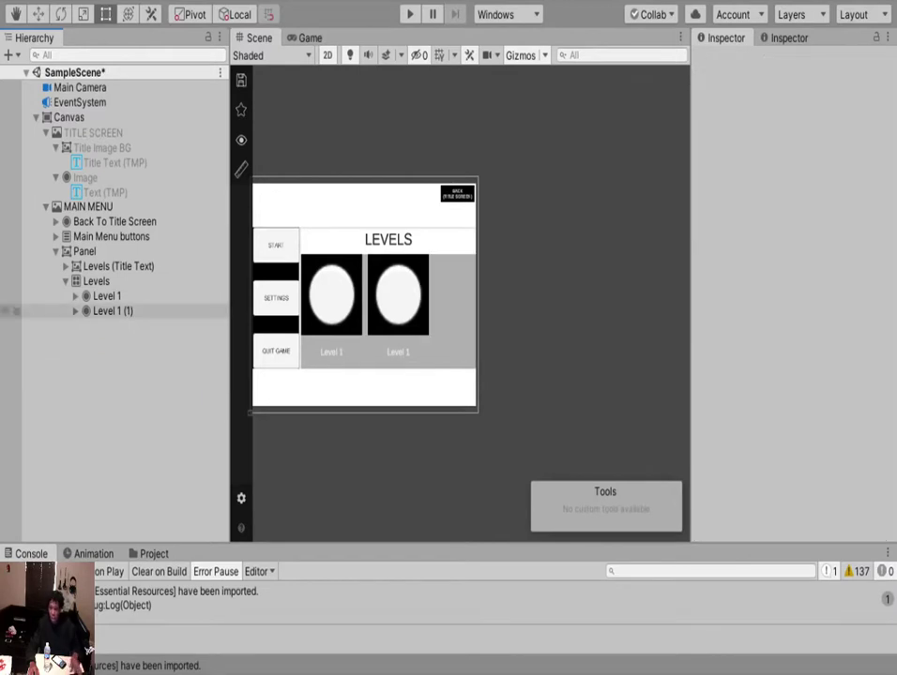
Change the caption text of the second level tile to "Level 2".
click(113, 311)
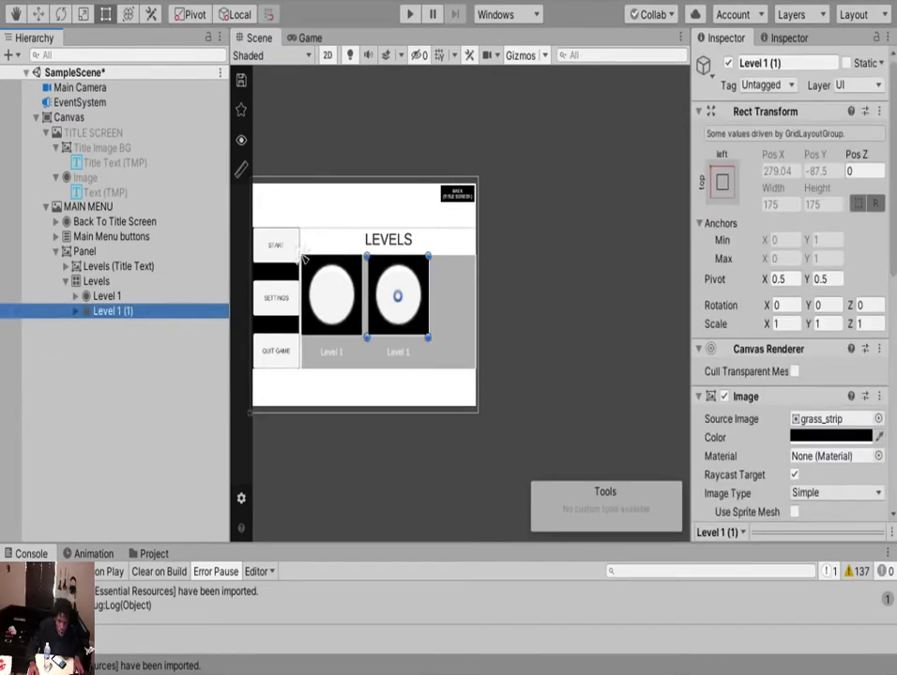
click(75, 311)
click(114, 341)
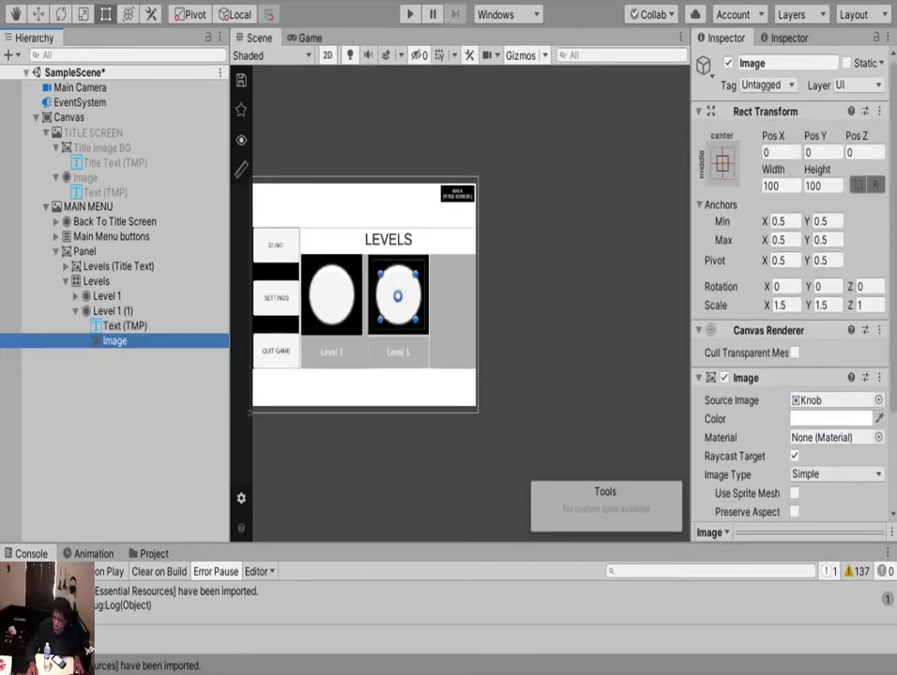
click(125, 326)
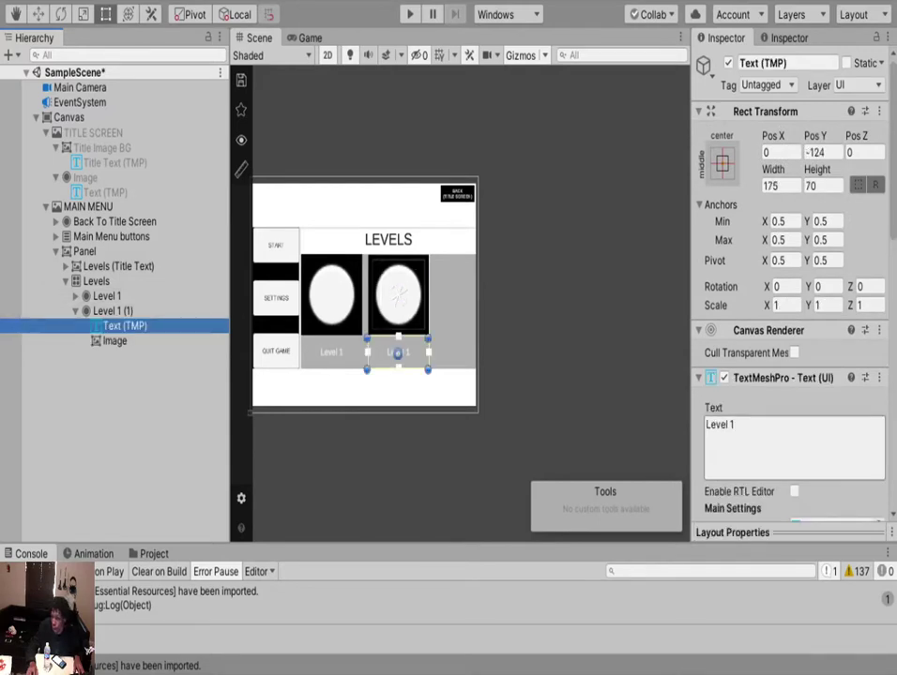
double_click(733, 424)
text(2)
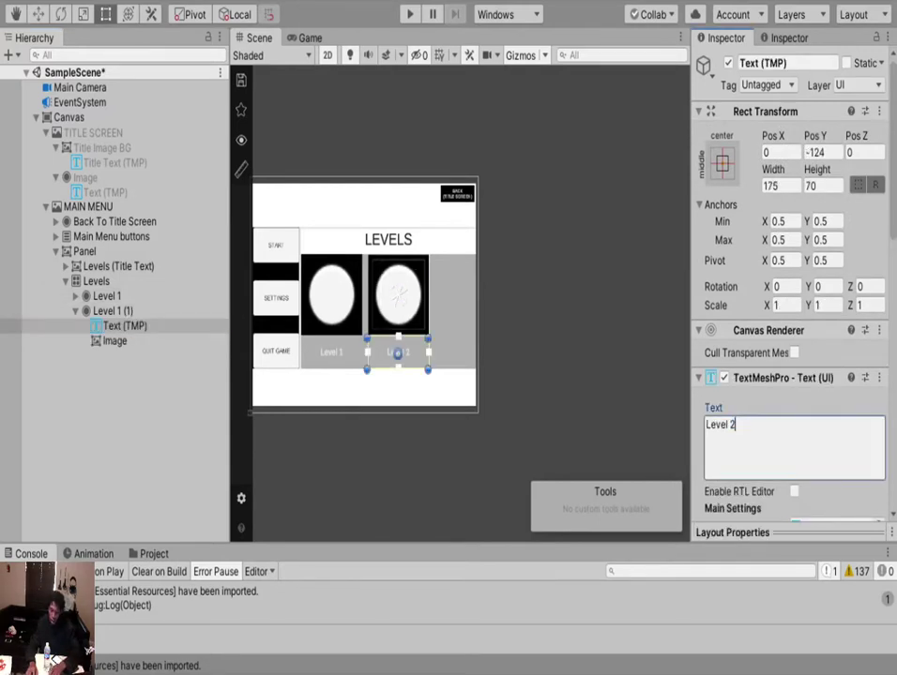
key(Return)
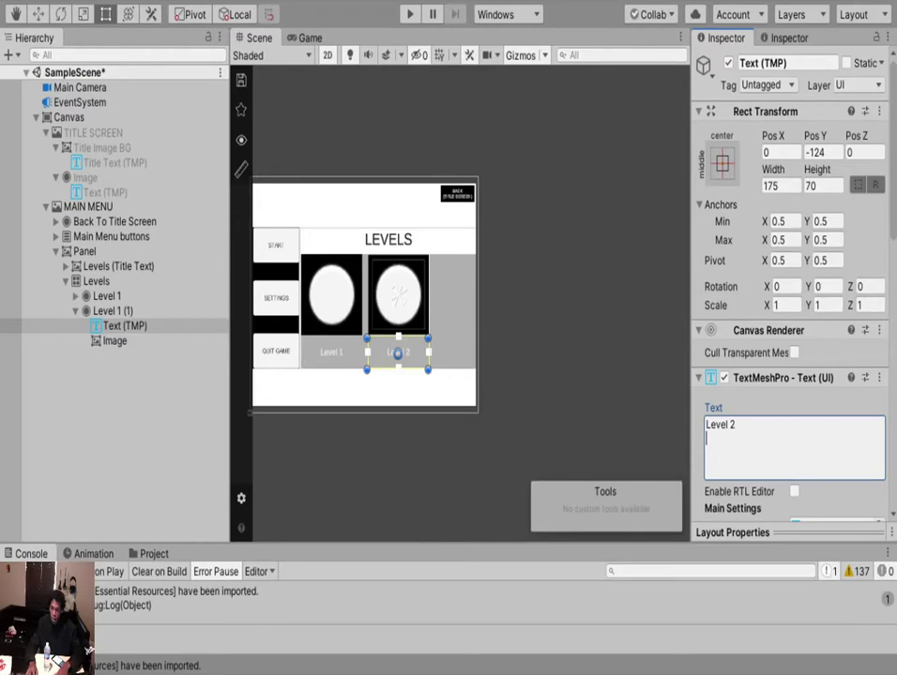
key(BackSpace)
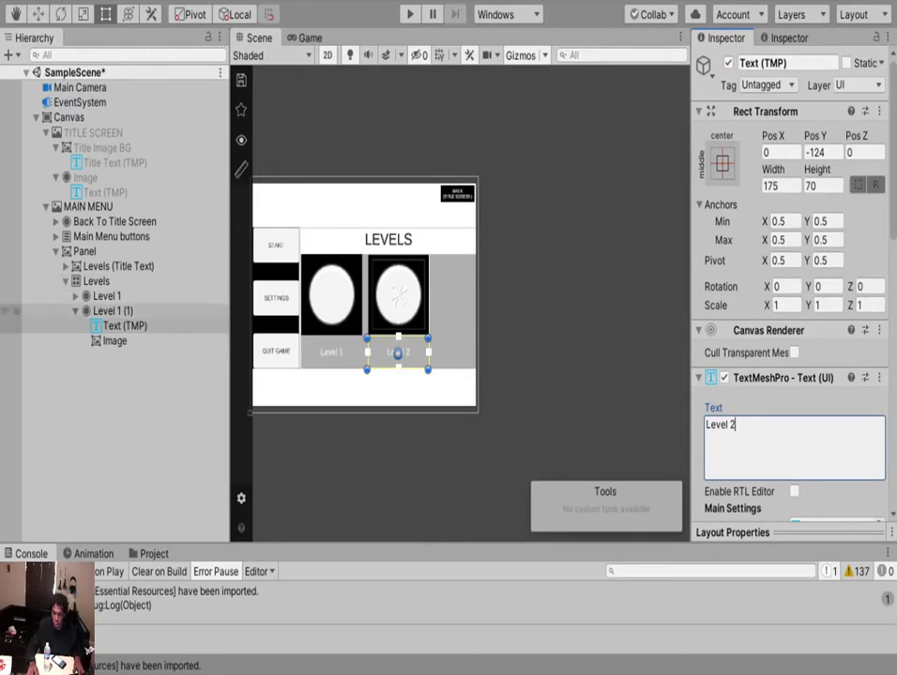
Rename the duplicated tile object Level 1 (1) as Level 2.
click(76, 311)
click(113, 311)
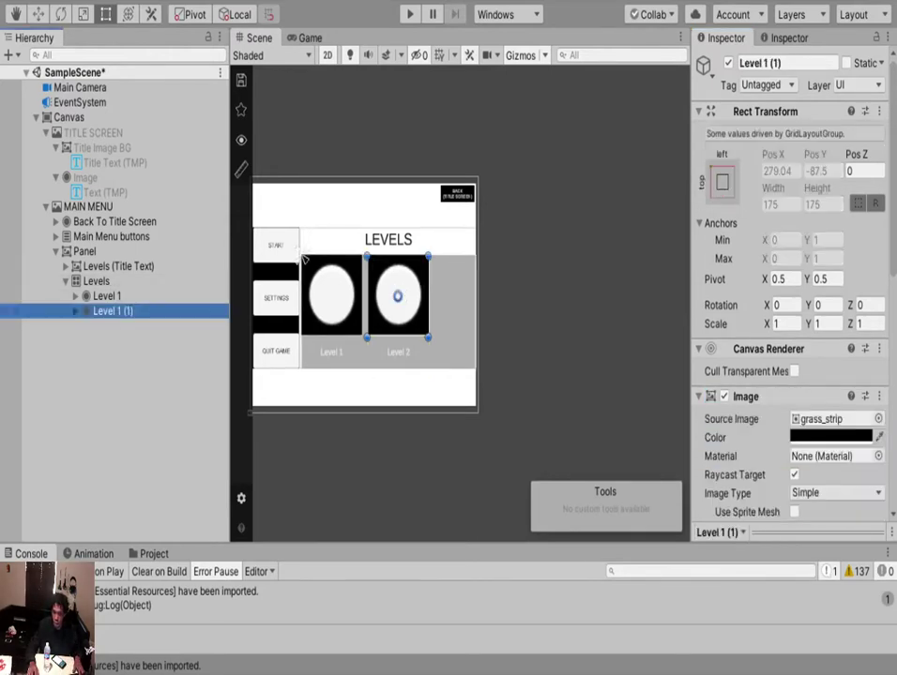
scroll(305, 259, up, 3)
click(113, 310)
drag(115, 310, 137, 311)
text(2)
key(BackSpace)
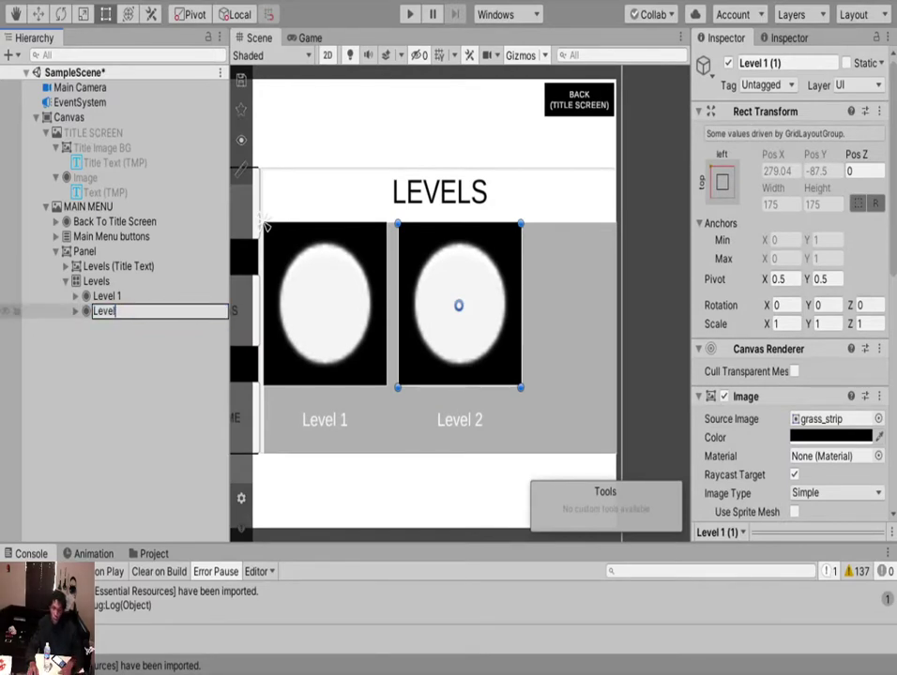
key(Return)
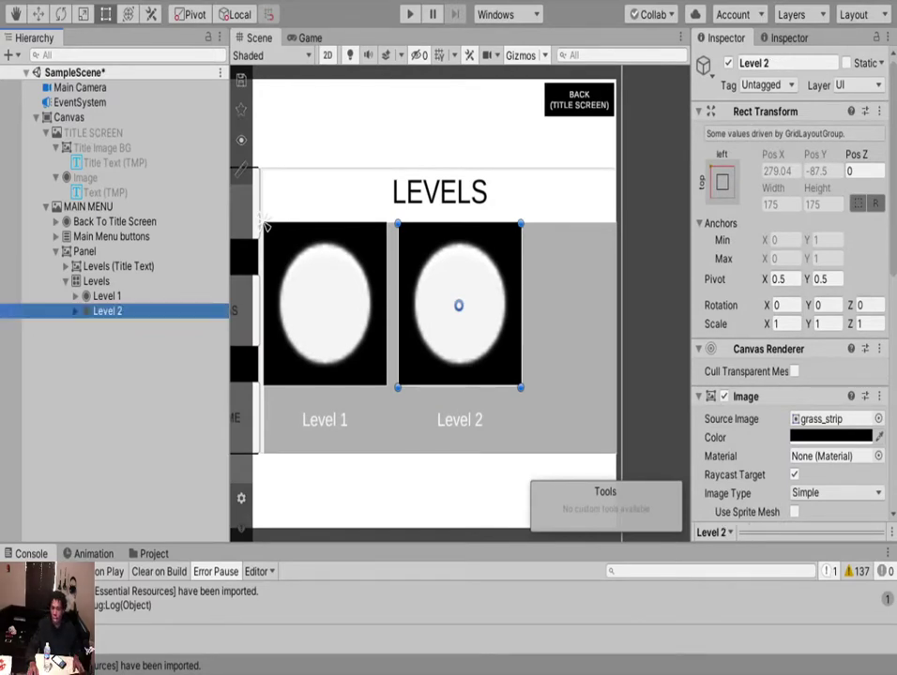
Add an Image to MAIN MENU and resize it into a strip about 637 by 39 along the menu's upper edge.
scroll(309, 262, down, 3)
scroll(330, 275, up, 5)
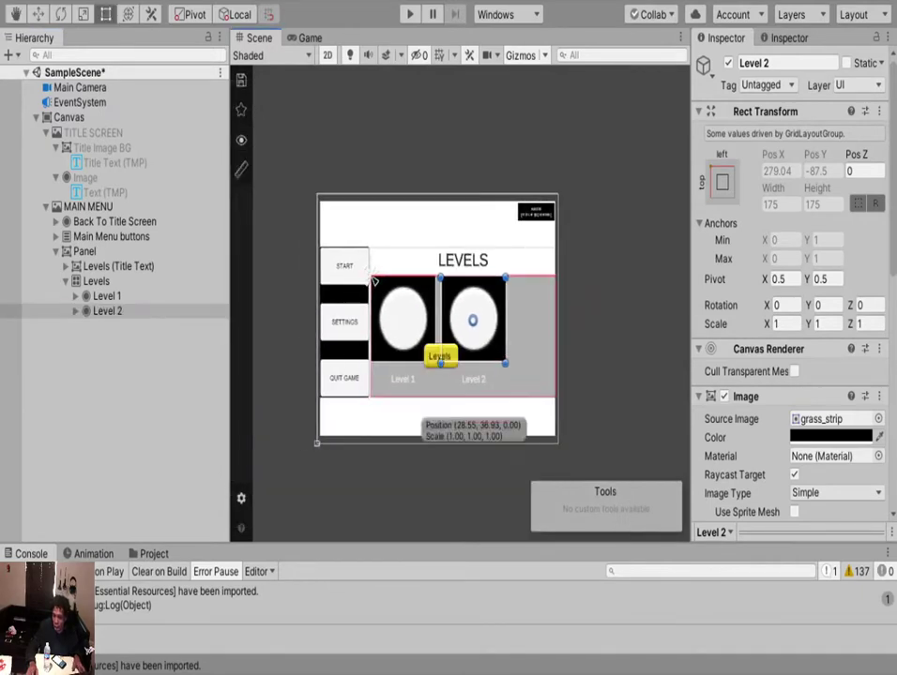
scroll(373, 242, up, 2)
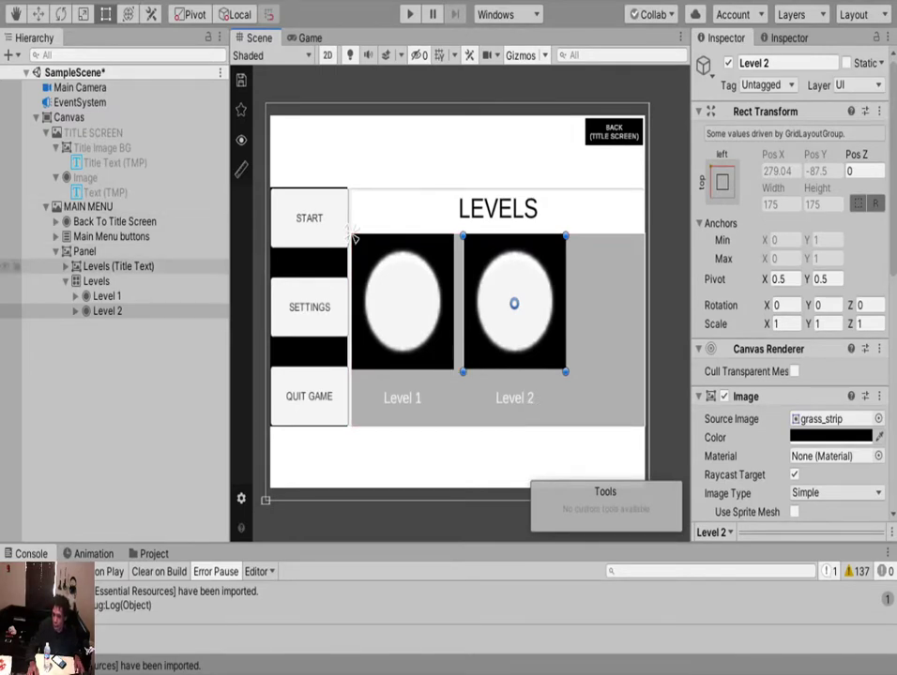
click(456, 300)
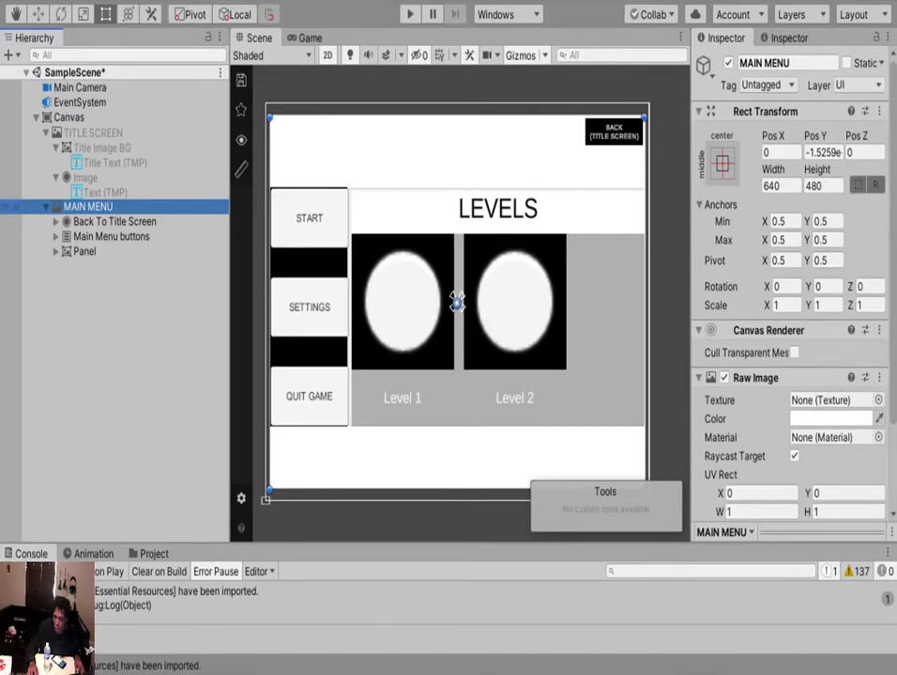
key(ctrl+z)
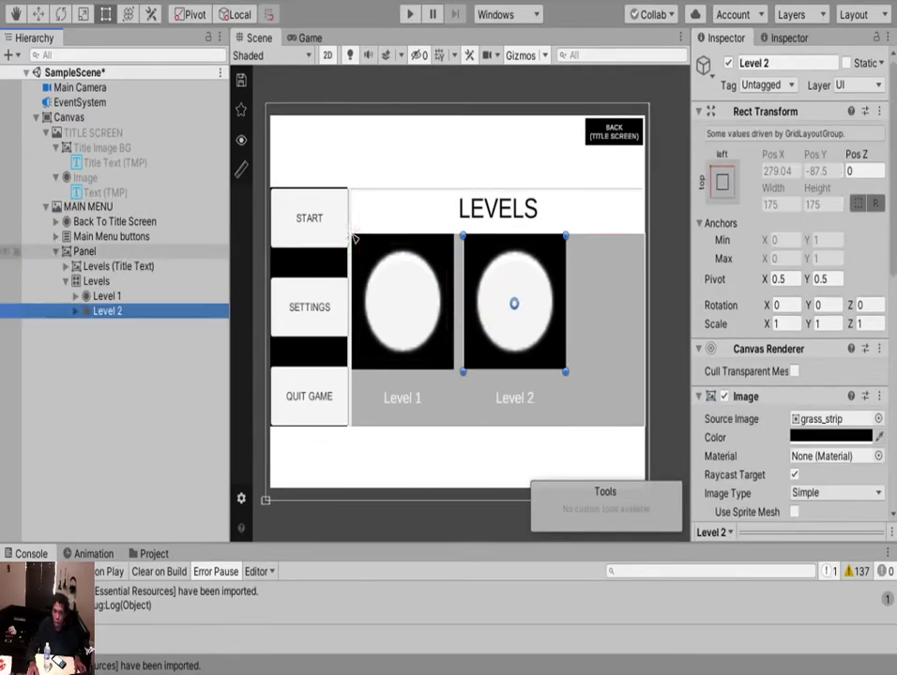
key(ctrl+z)
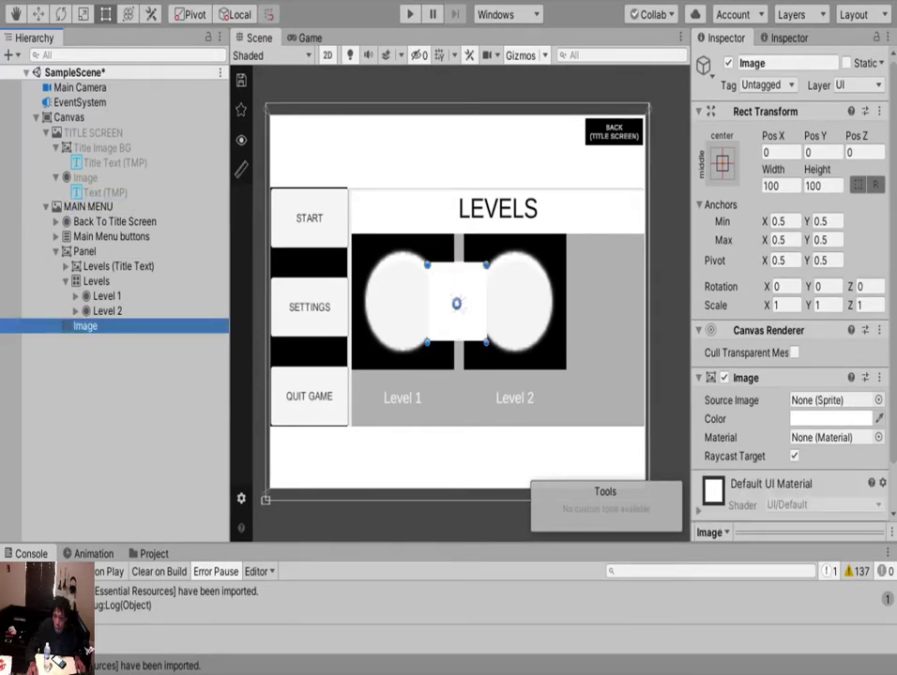
drag(455, 264, 456, 117)
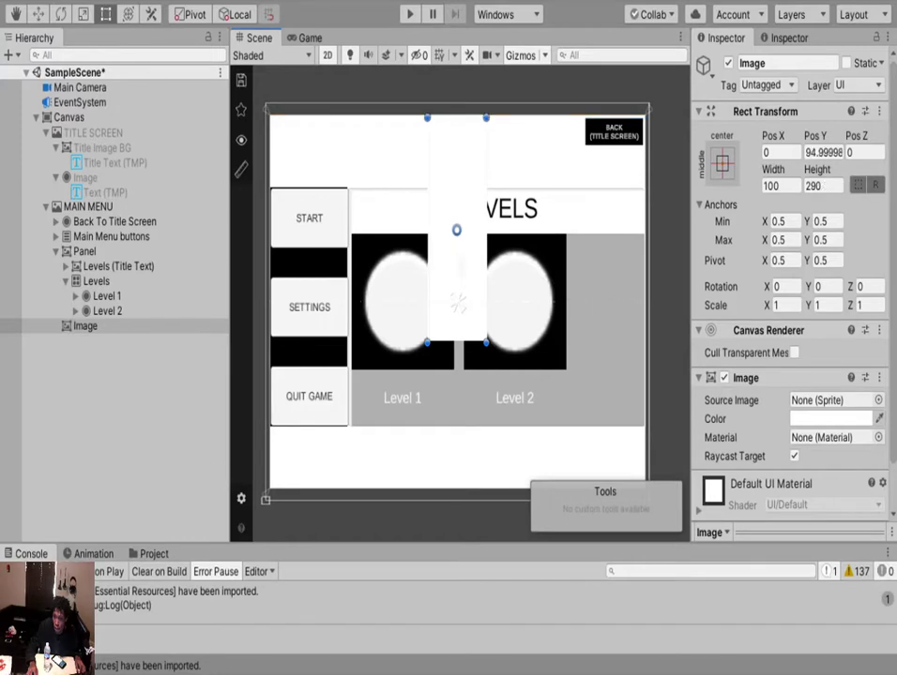
drag(427, 281, 270, 282)
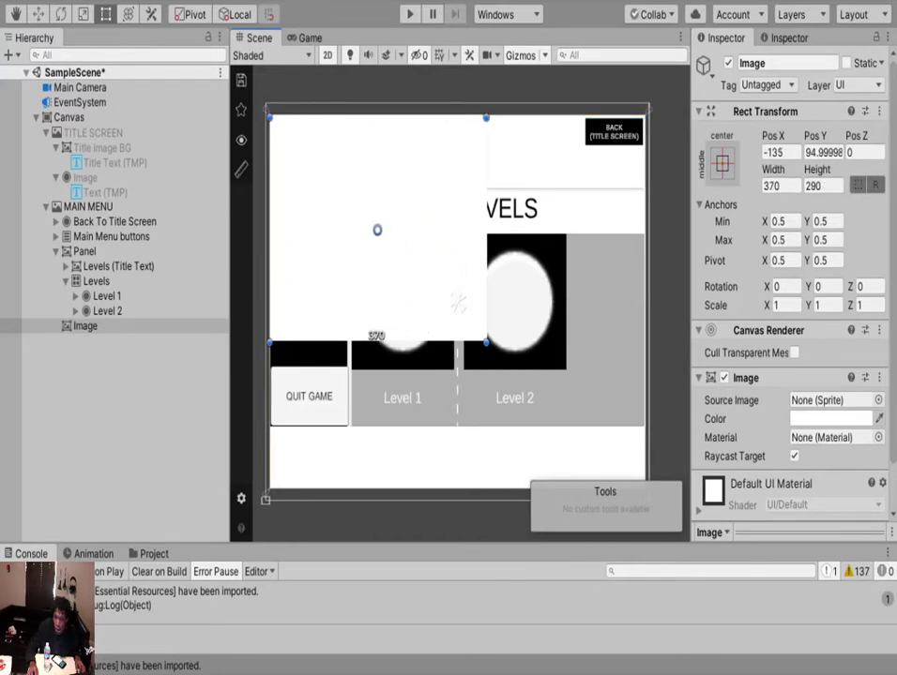
drag(300, 343, 302, 148)
drag(485, 132, 640, 136)
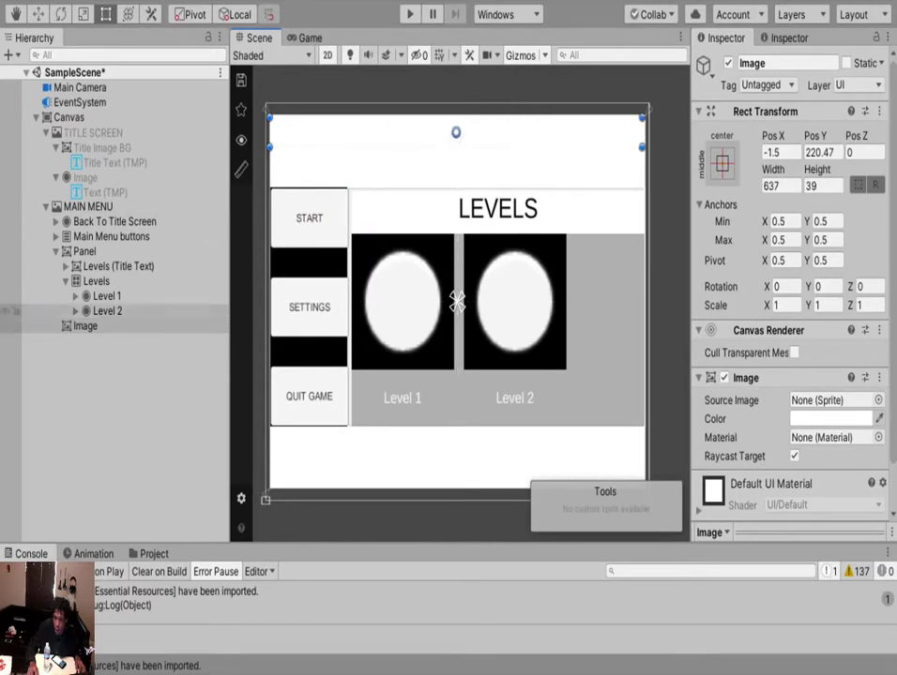
Make the strip Image the first child of MAIN MENU and color it dark gray.
click(86, 311)
drag(86, 326, 86, 215)
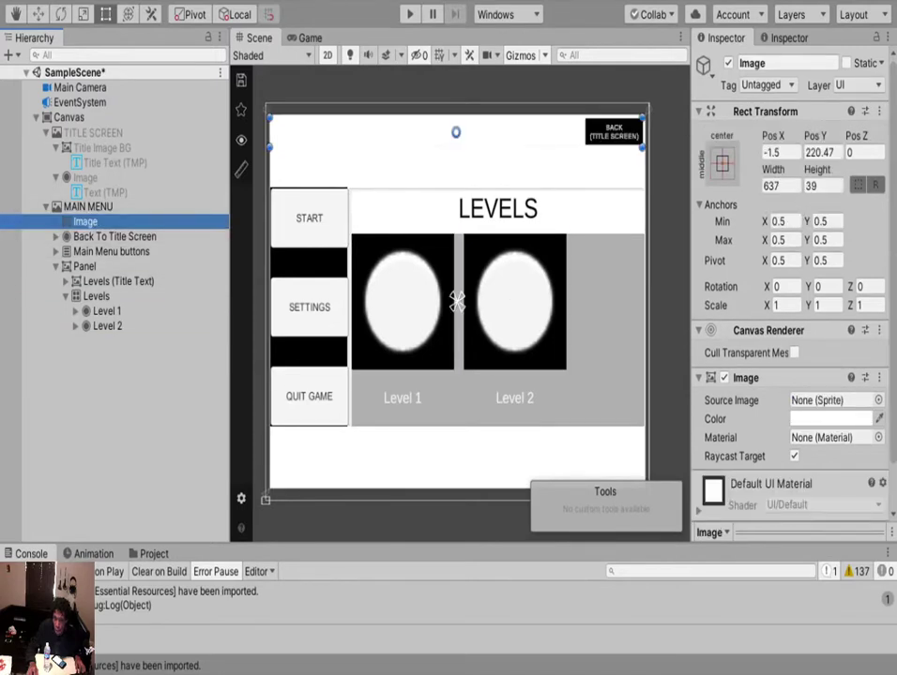
click(830, 419)
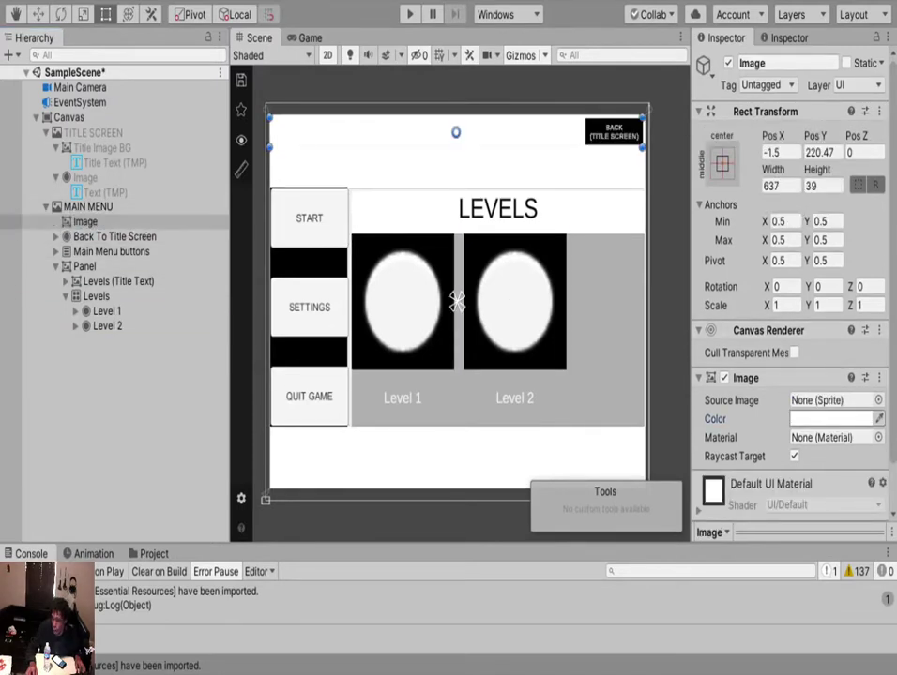
drag(784, 255, 786, 286)
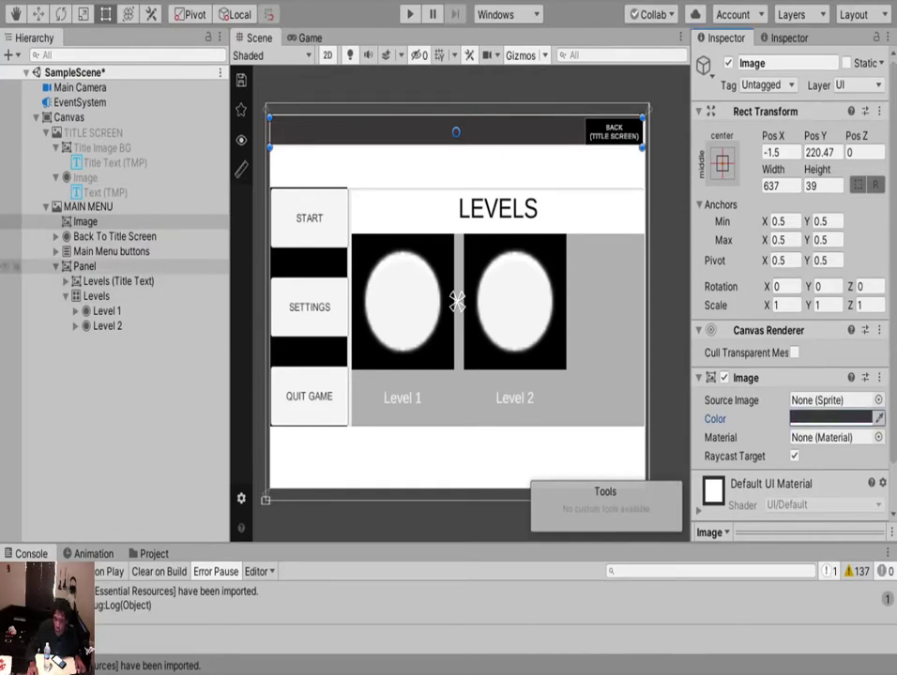
Parent Back To Title Screen under the dark gray strip Image.
click(56, 266)
click(115, 237)
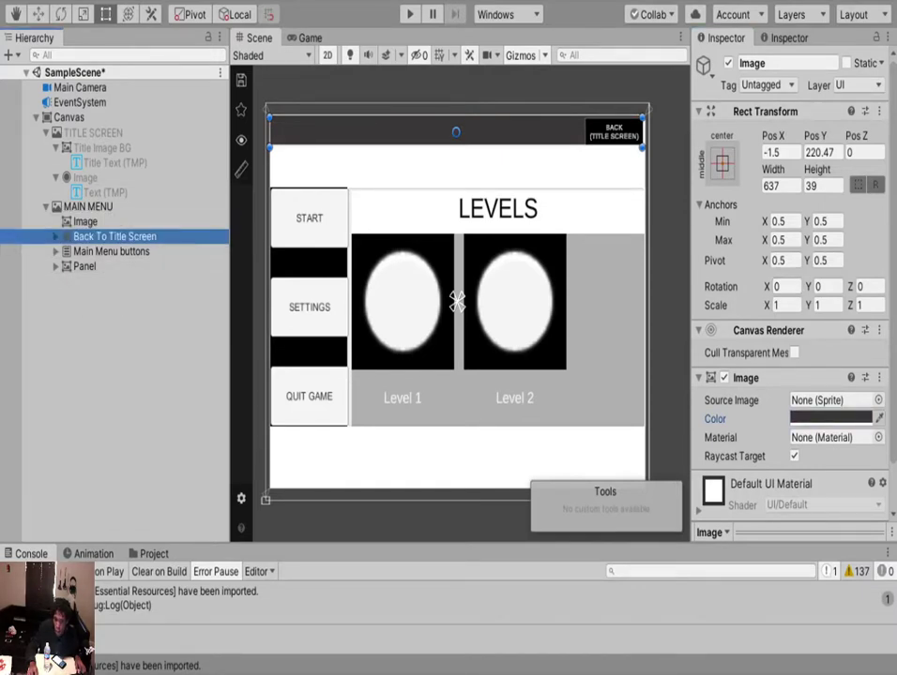
drag(114, 236, 84, 222)
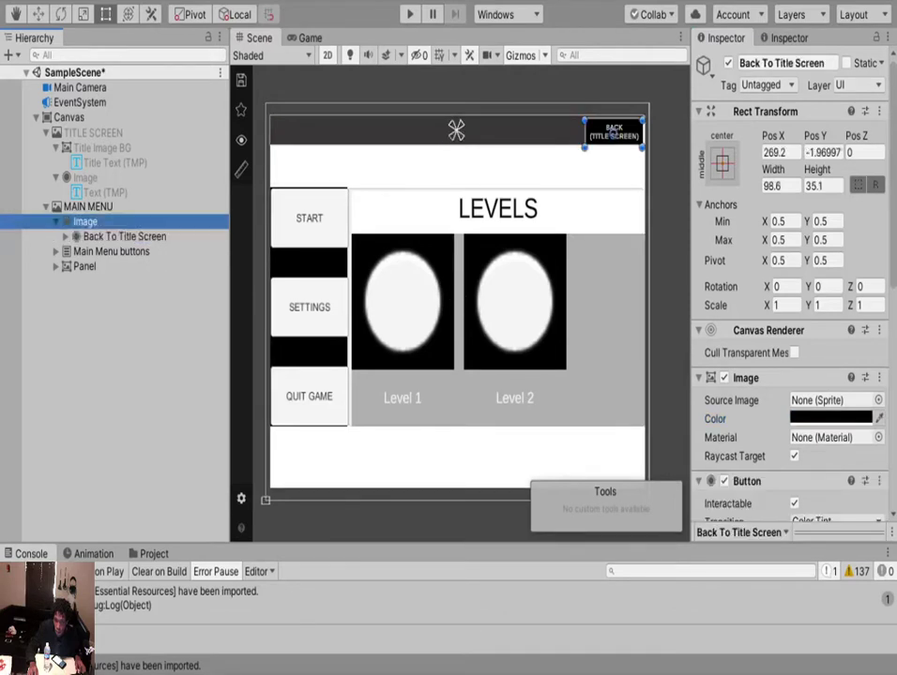
Rename the dark gray strip Image as Top Bar.
click(86, 221)
key(F2)
text(T)
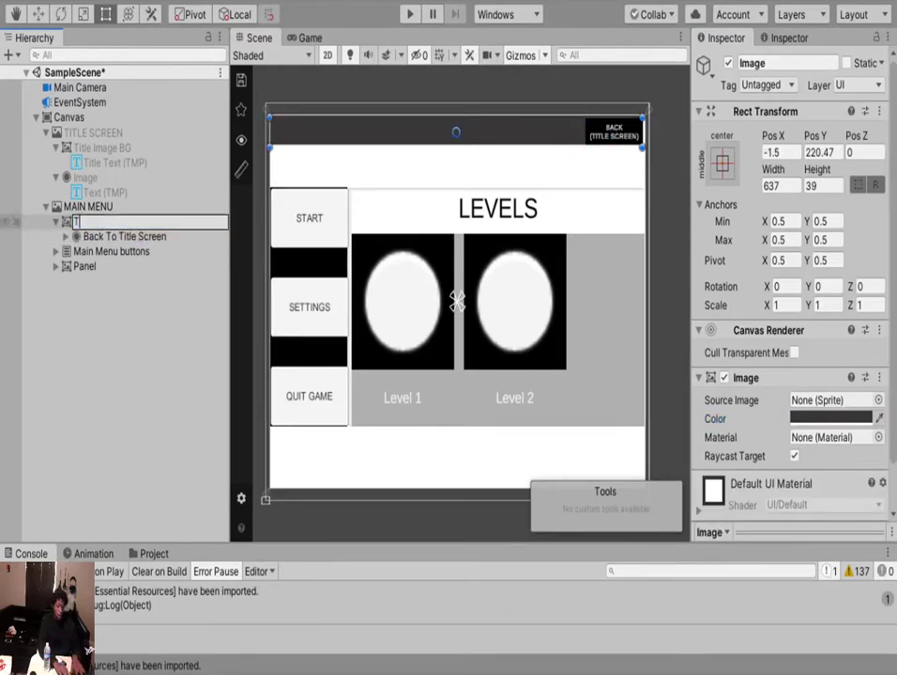
text(op)
text(Bar)
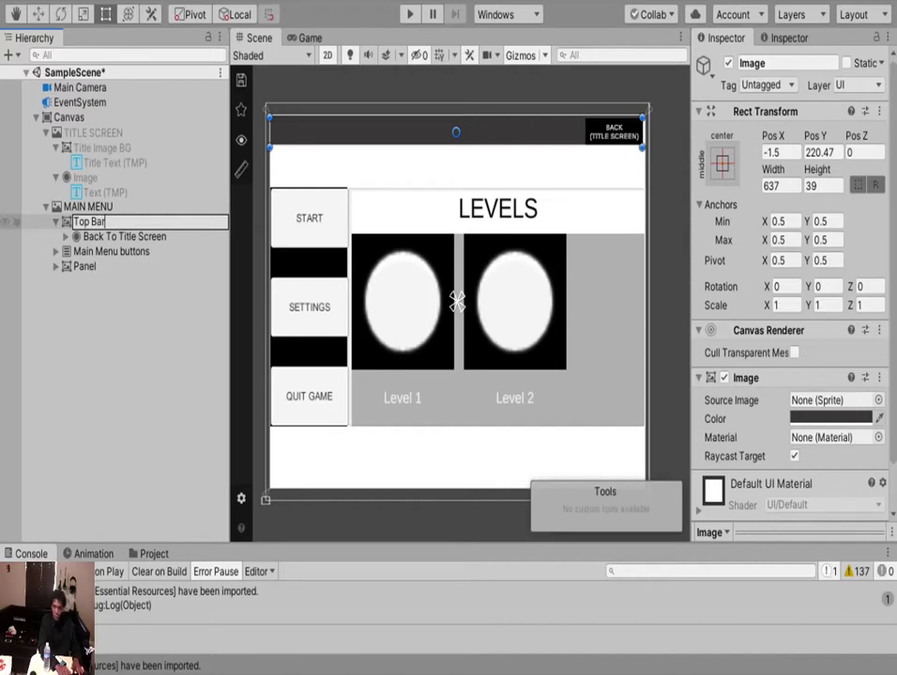
key(Return)
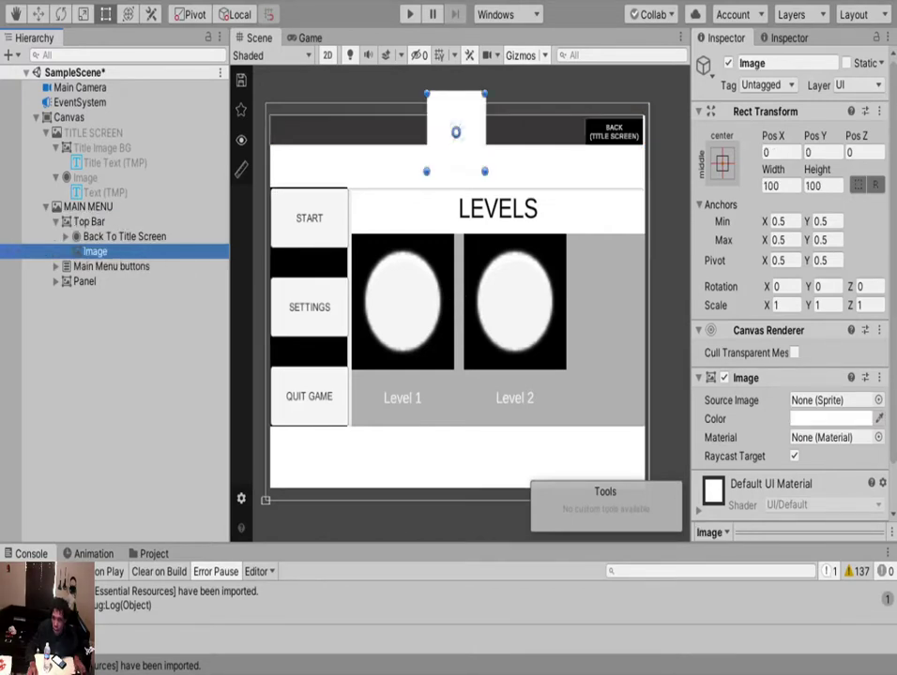
Resize the new Image under Top Bar to about 62 by 39 so it fills the bar's left end.
drag(426, 132, 270, 132)
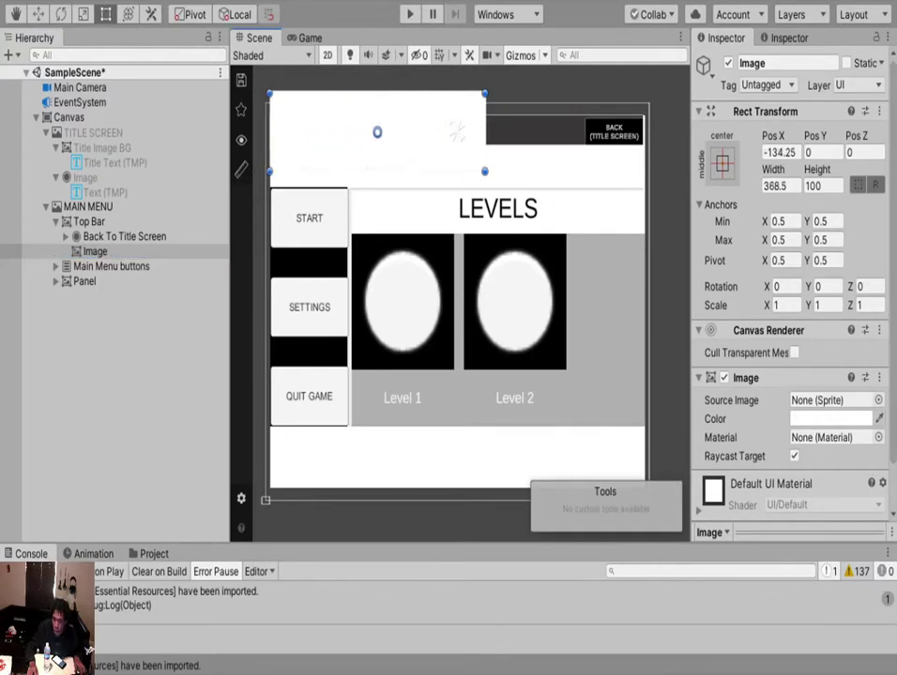
mouse_move(302, 93)
mouse_down()
mouse_move(302, 148)
mouse_move(302, 117)
mouse_up()
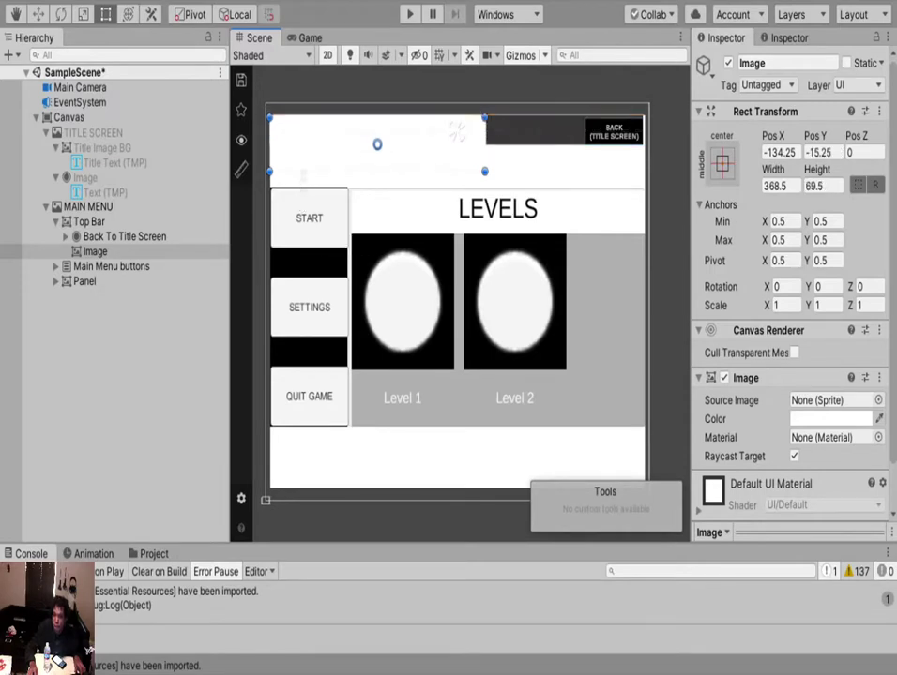
drag(302, 171, 302, 147)
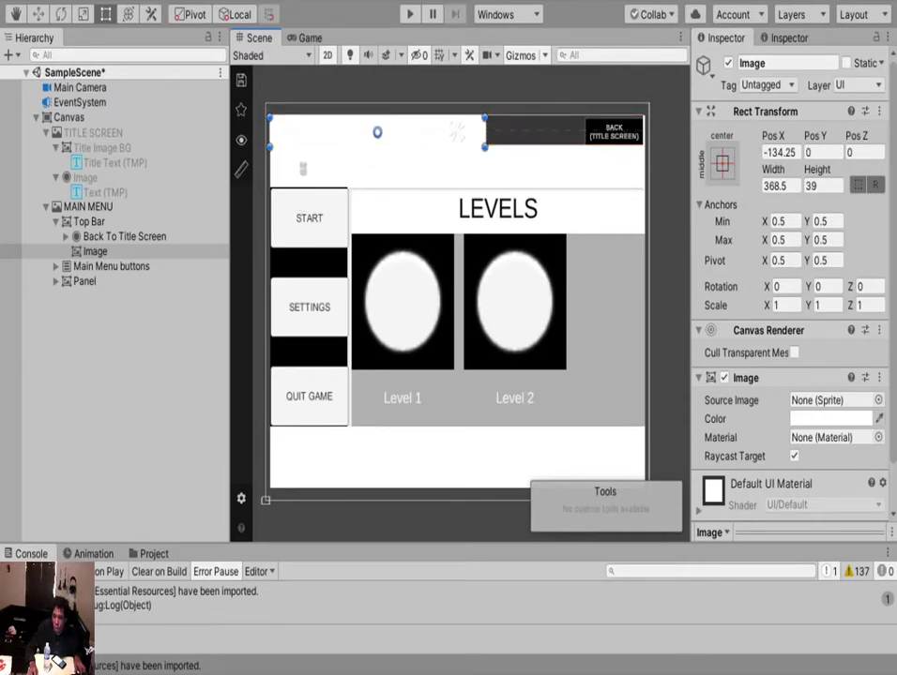
drag(484, 131, 305, 131)
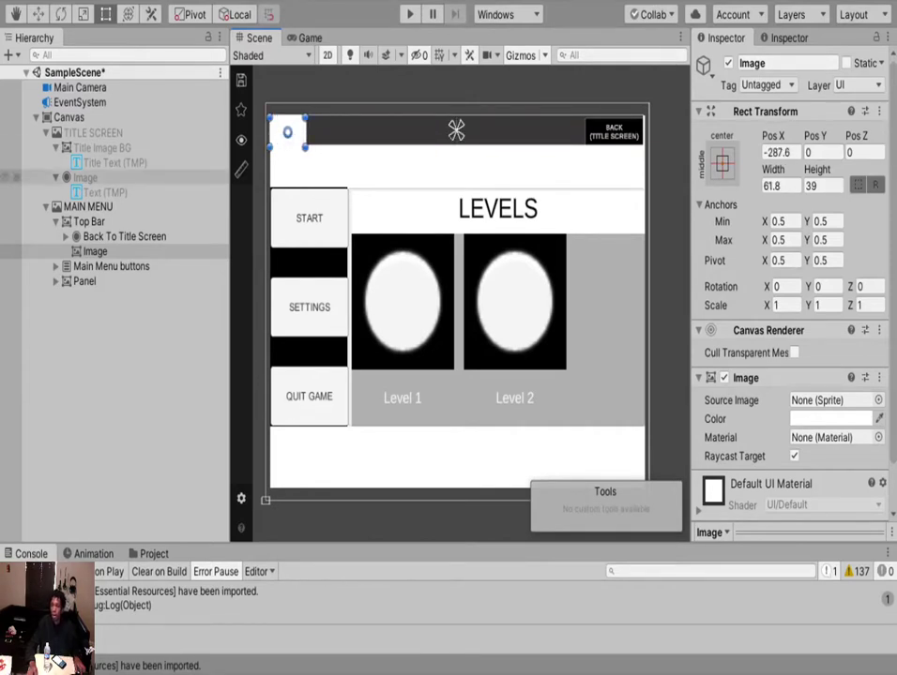
click(94, 251)
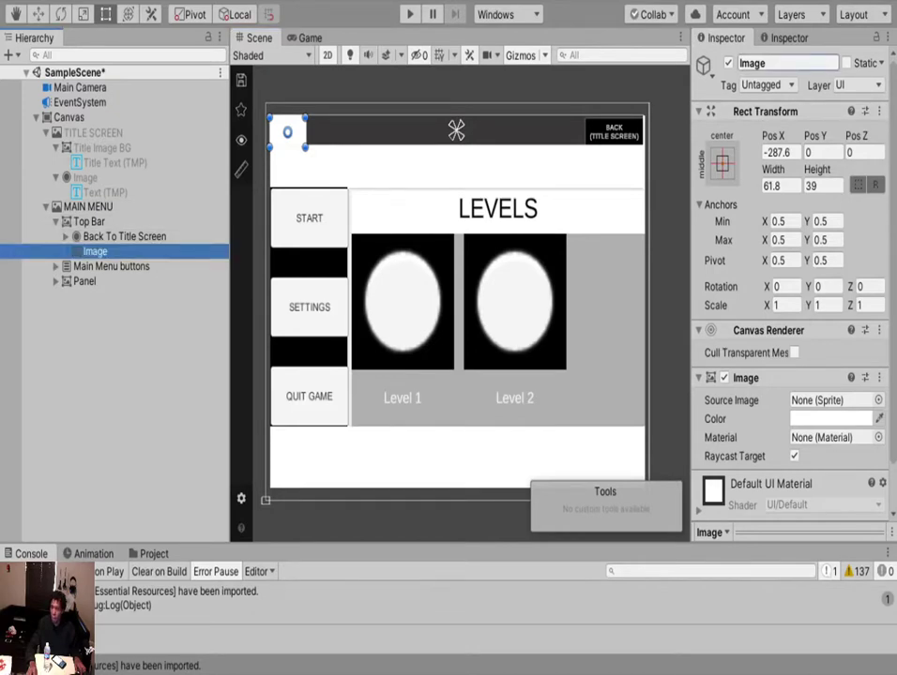
click(788, 63)
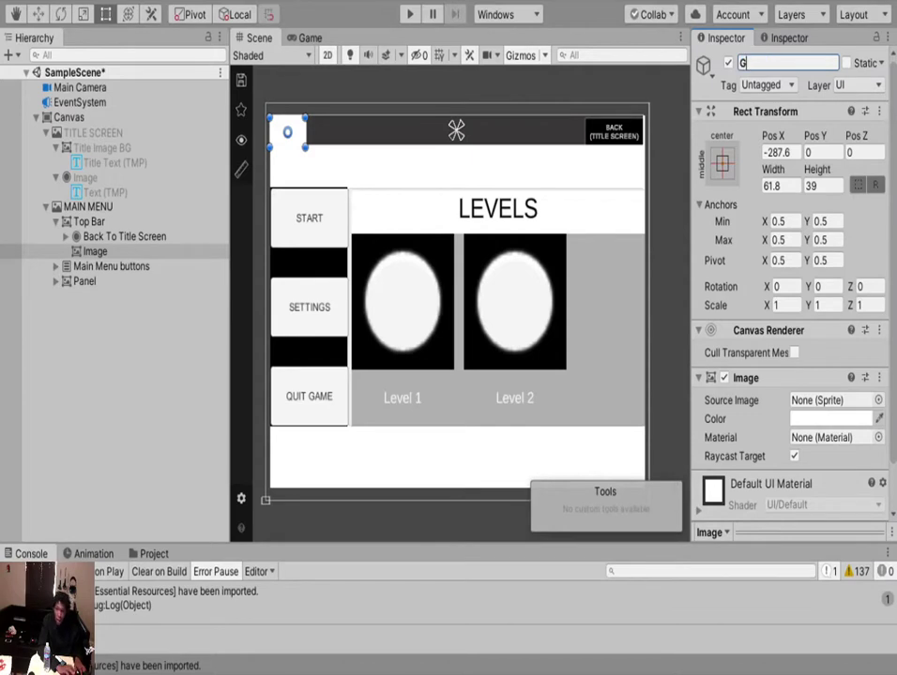
text(Game Logo)
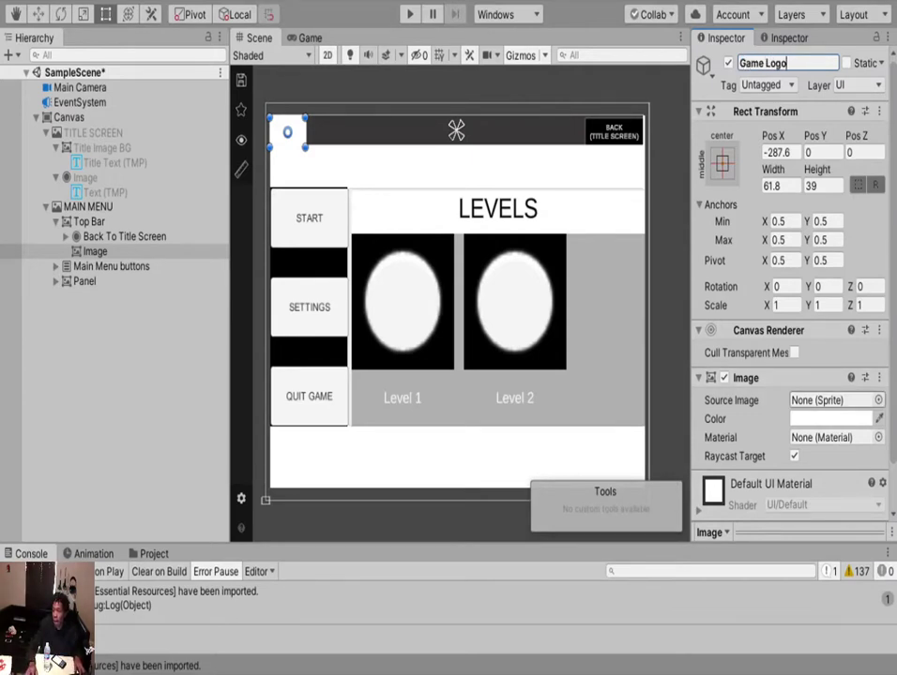
key(Escape)
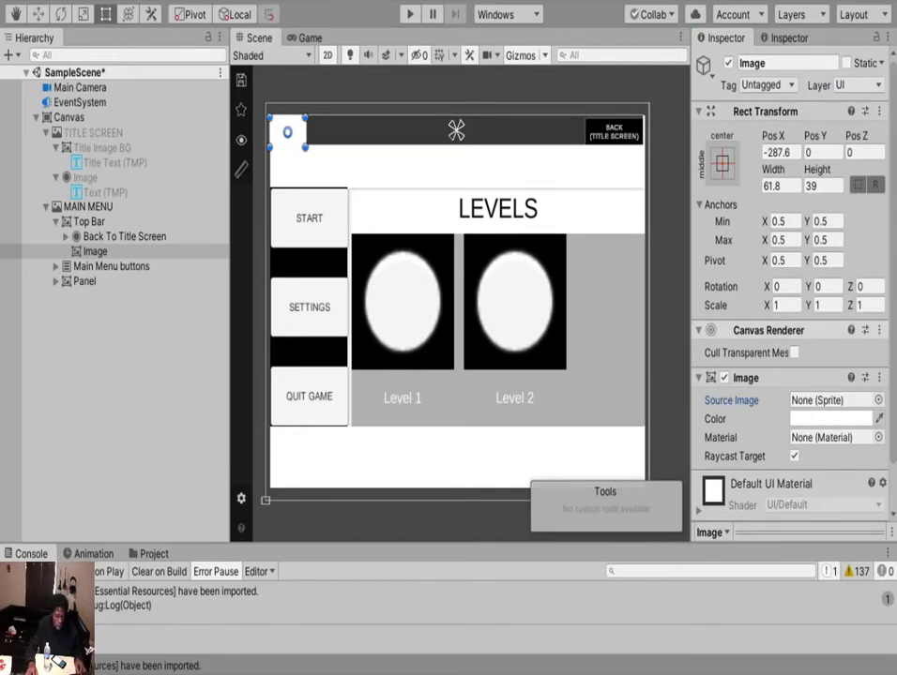
Show the project assets in an enlarged area and open the Sprites folder to look for the Image's source sprite.
click(831, 401)
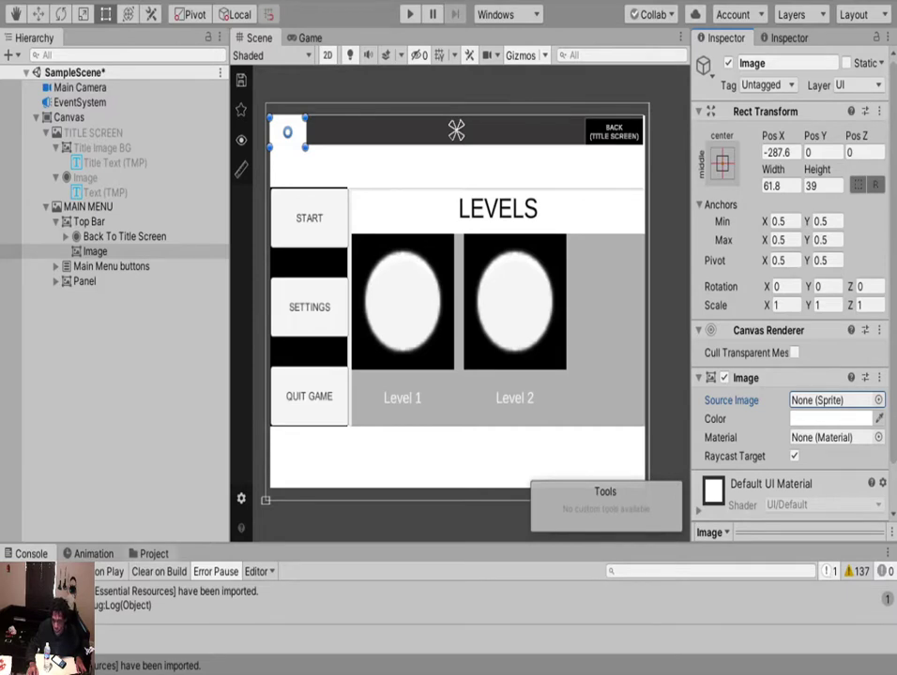
click(216, 571)
click(154, 554)
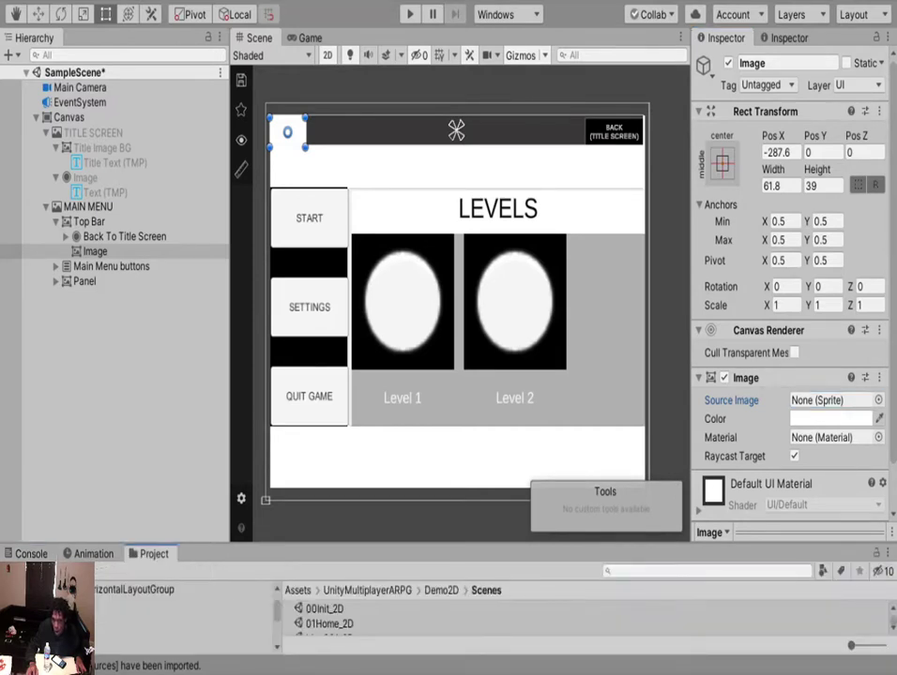
drag(451, 544, 450, 405)
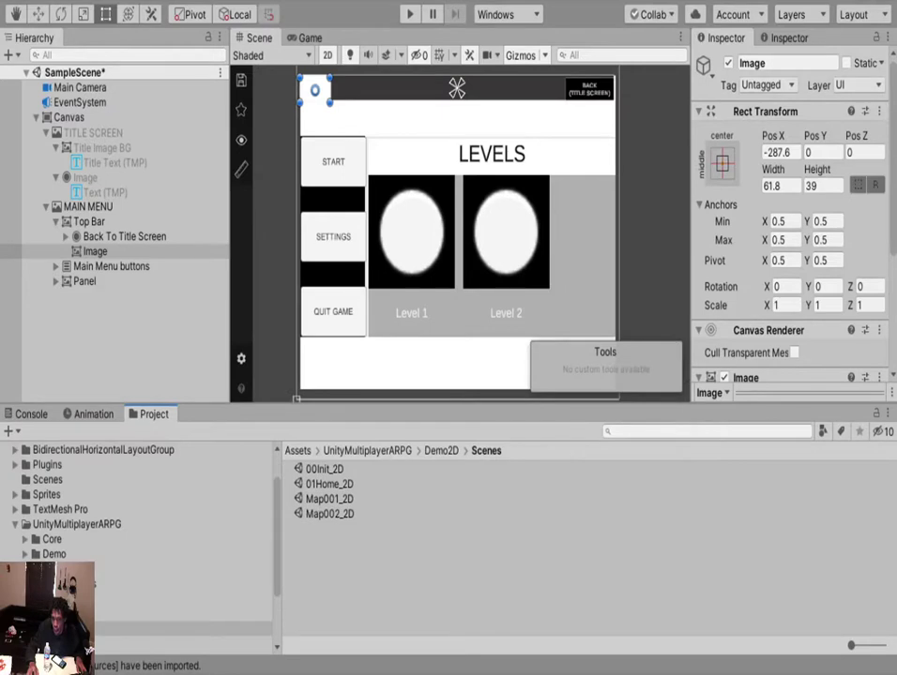
scroll(141, 525, up, 2)
click(47, 538)
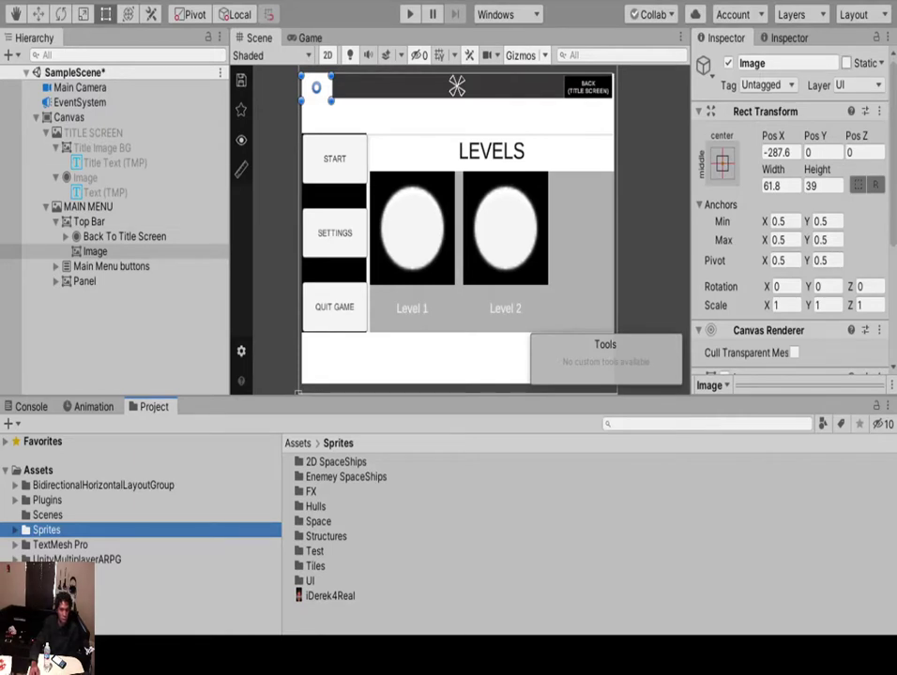
Select the Level 1 tile in the LEVELS grid.
scroll(281, 187, down, 3)
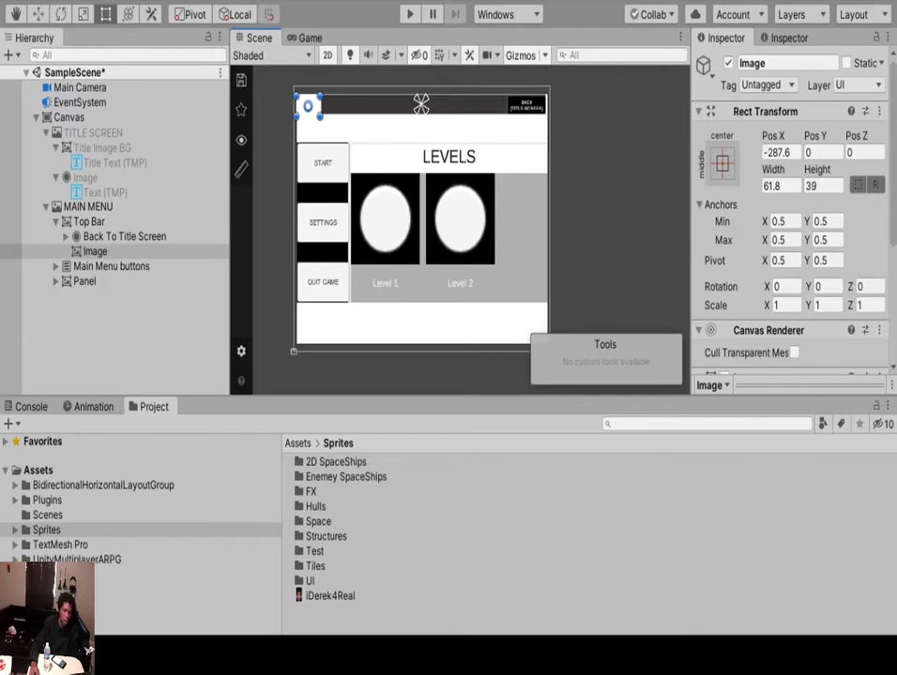
click(354, 179)
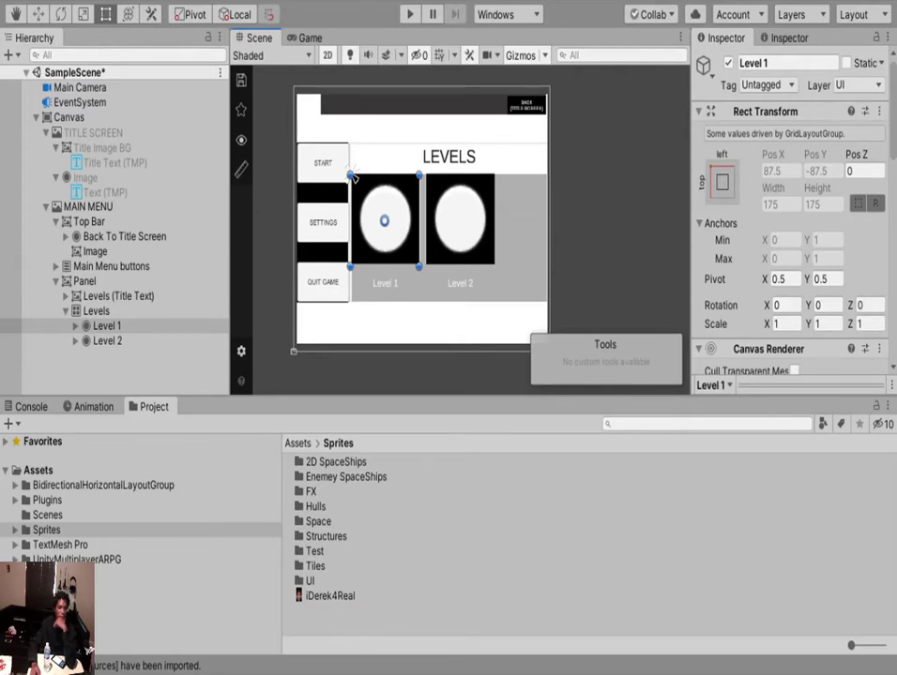
Set the texture type of the iDerek4Real image in the Sprites folder to Sprite (2D and UI) and apply it.
click(308, 106)
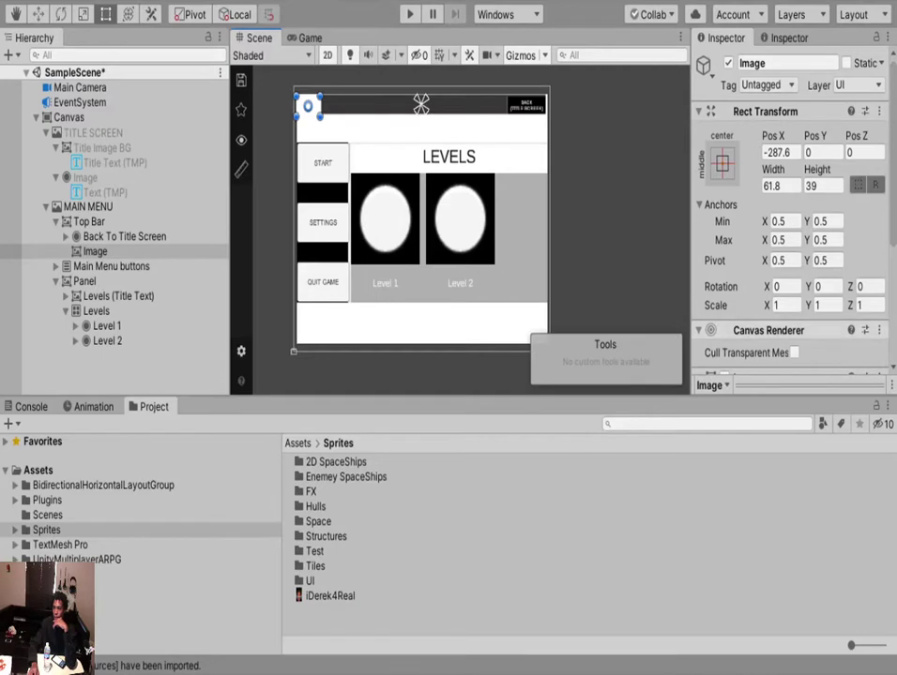
scroll(793, 216, down, 4)
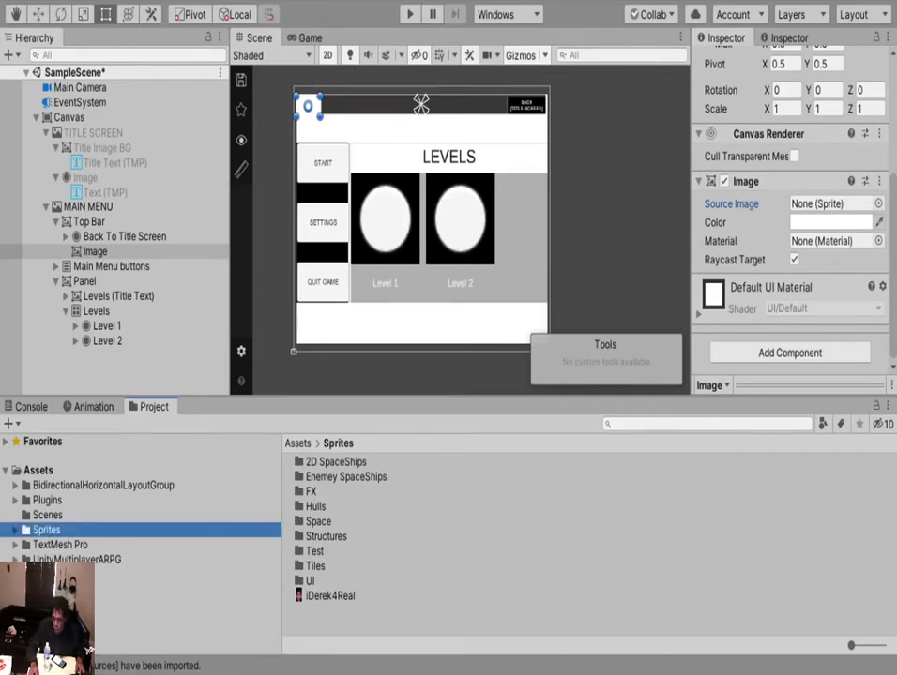
click(330, 597)
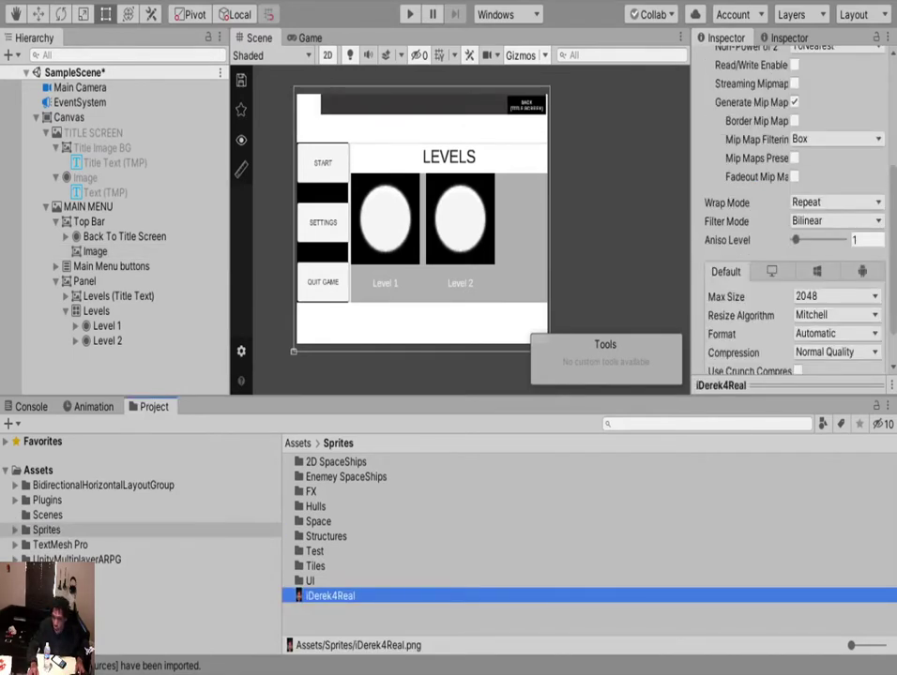
scroll(793, 211, up, 5)
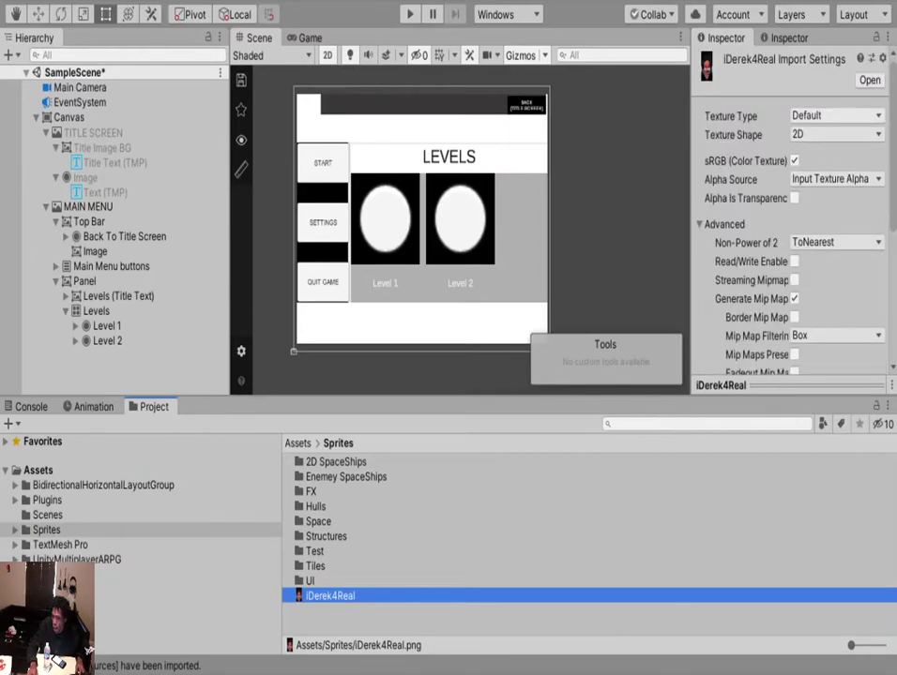
click(836, 115)
click(836, 190)
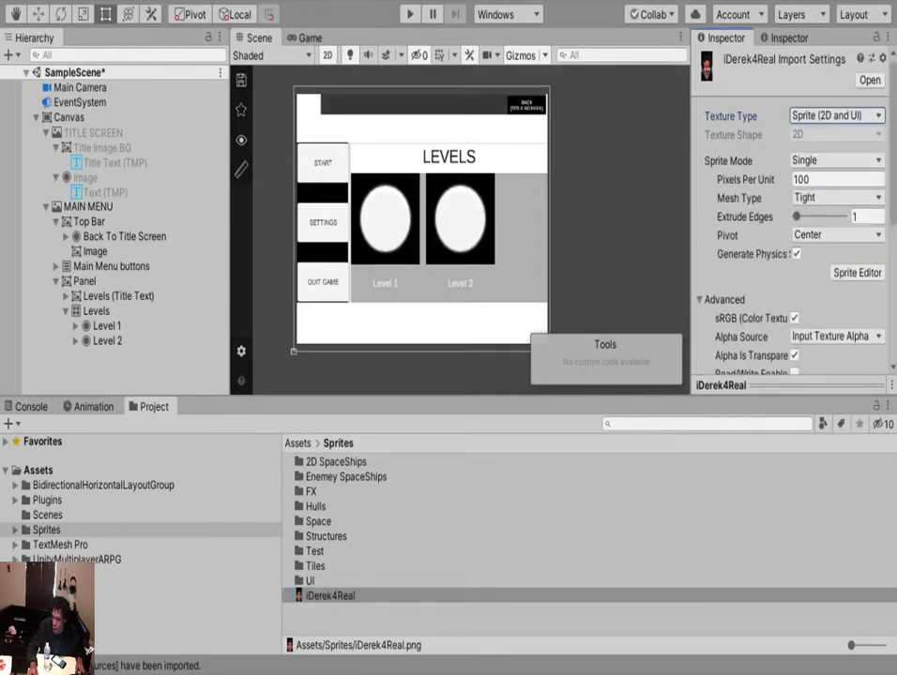
scroll(793, 225, down, 5)
click(870, 360)
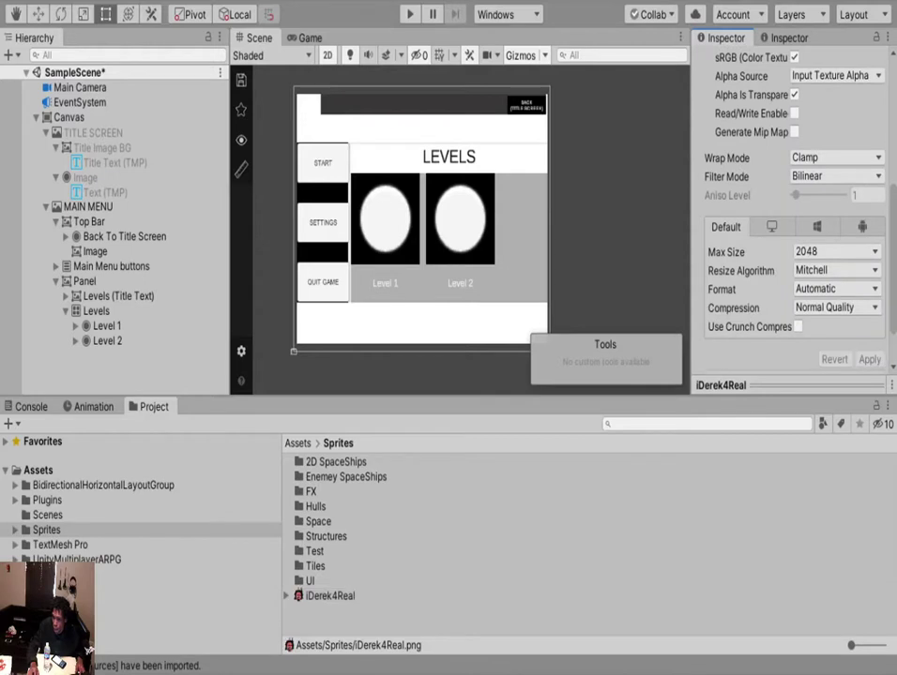
Assign the iDerek4Real sprite as the source image of the Image object in the Top Bar.
click(287, 595)
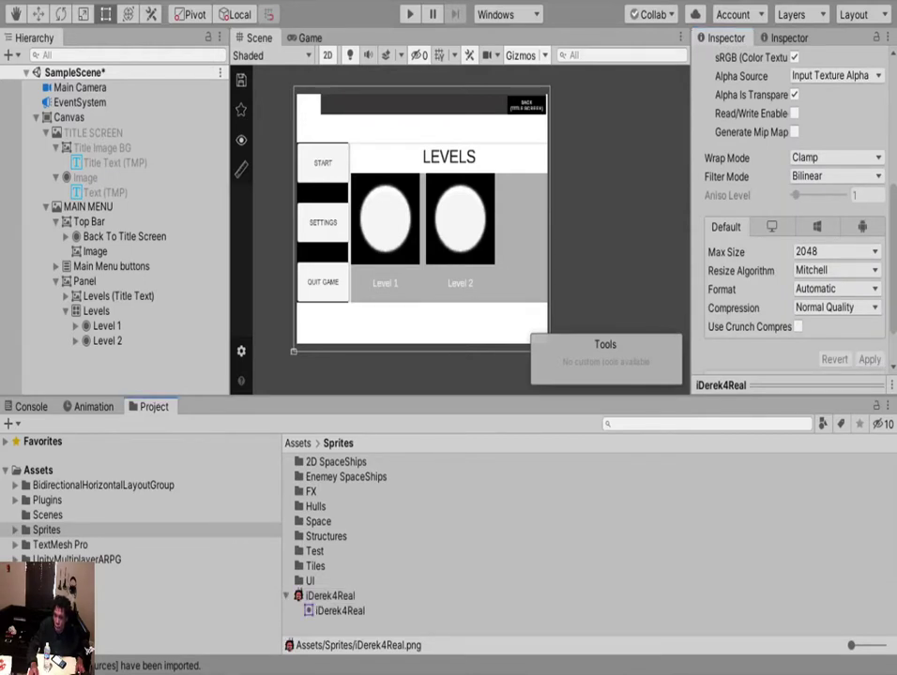
click(308, 105)
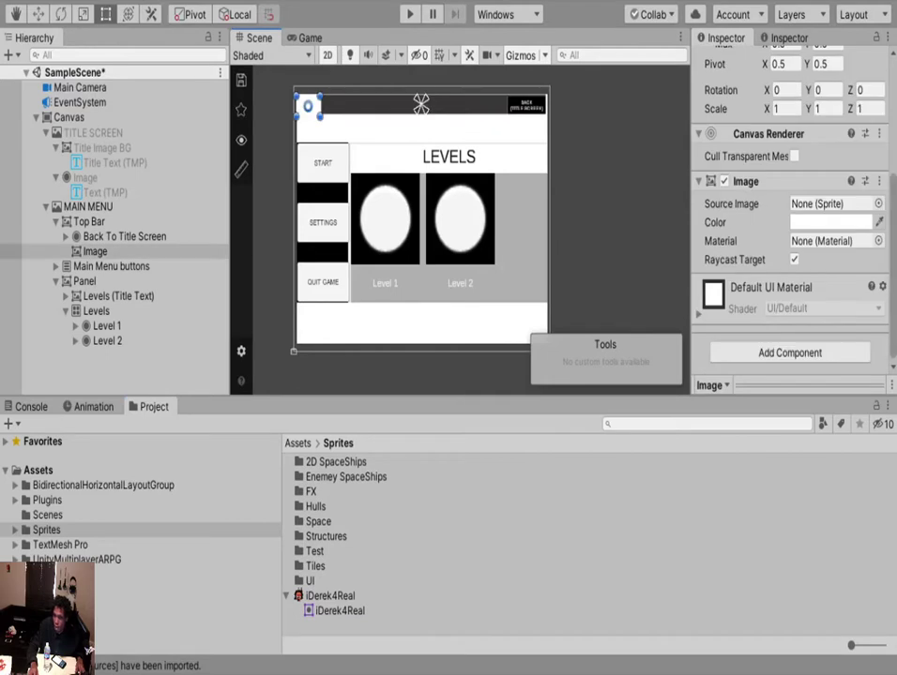
drag(340, 610, 829, 204)
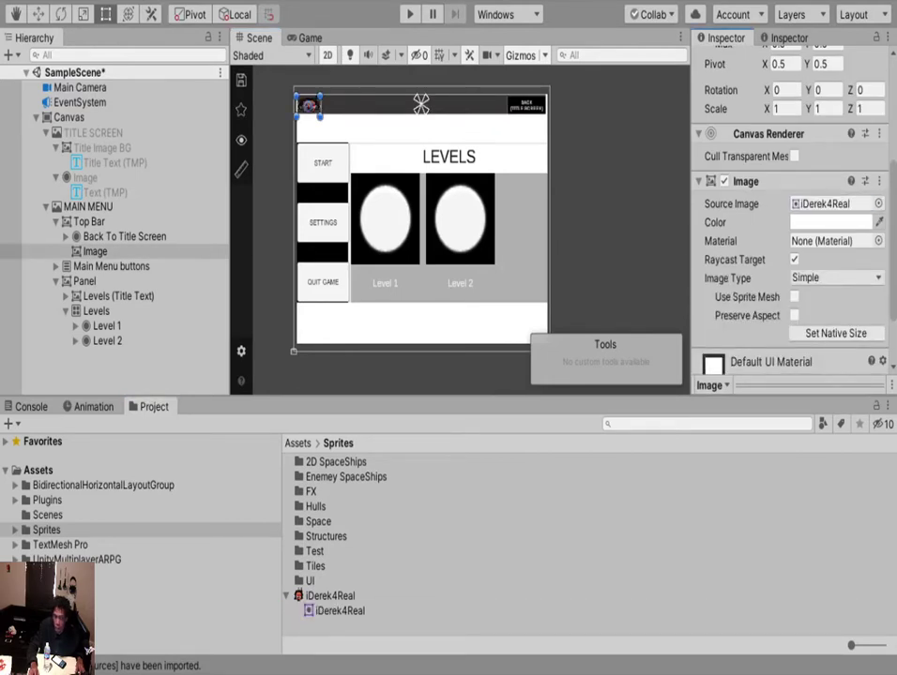
scroll(311, 120, up, 10)
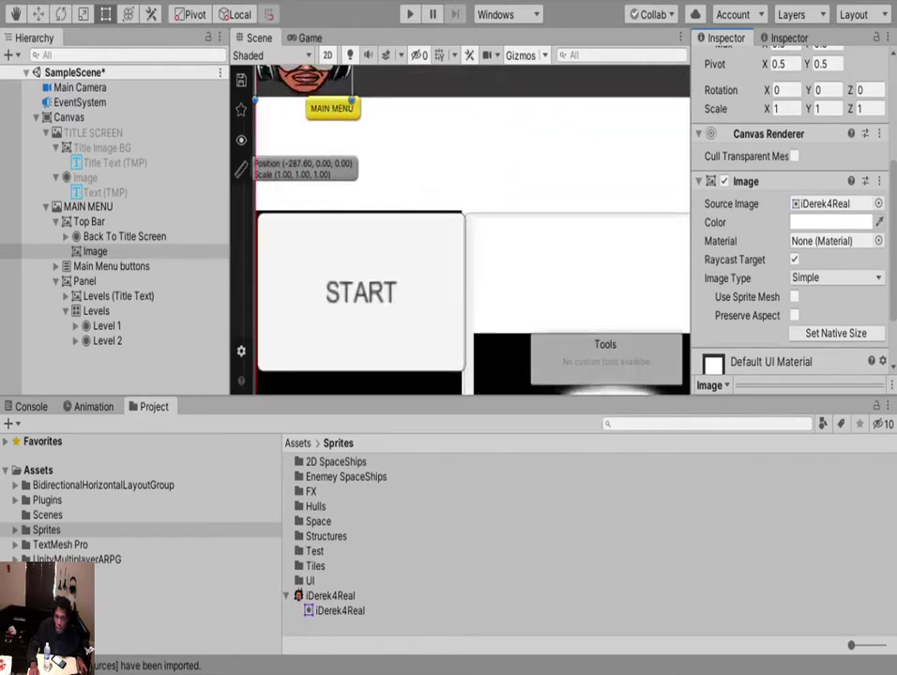
middle_drag(314, 104, 330, 423)
middle_drag(330, 375, 338, 209)
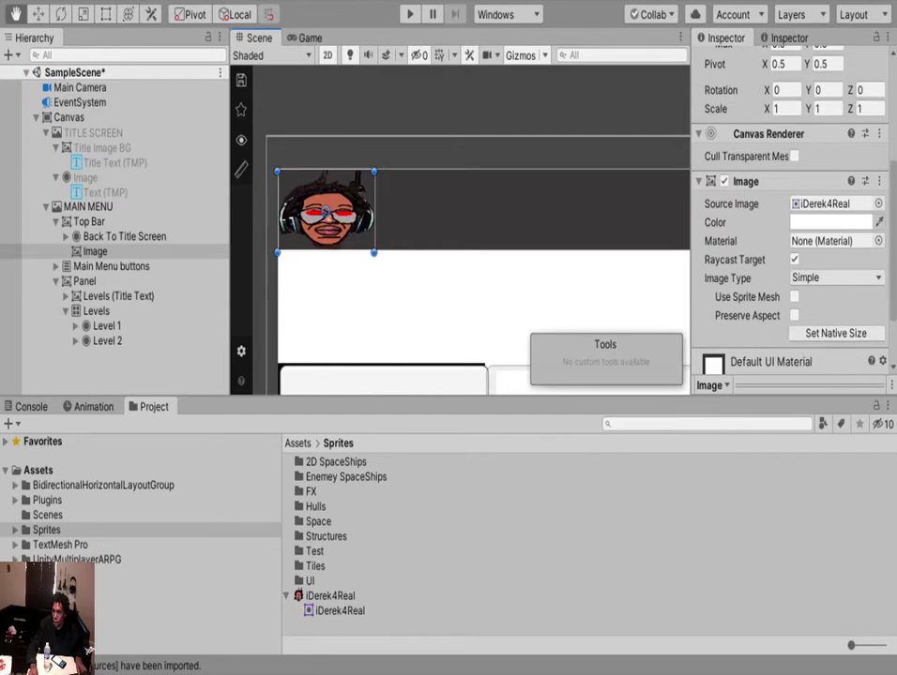
key(t)
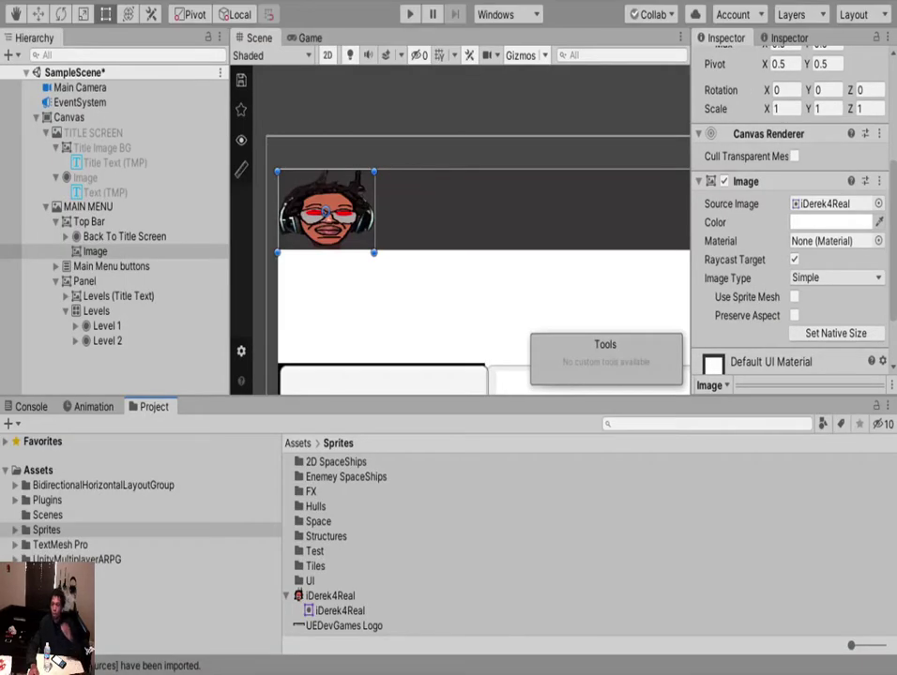
Set the texture type of the UEDevGames Logo asset to Sprite (2D and UI) and apply it.
click(344, 626)
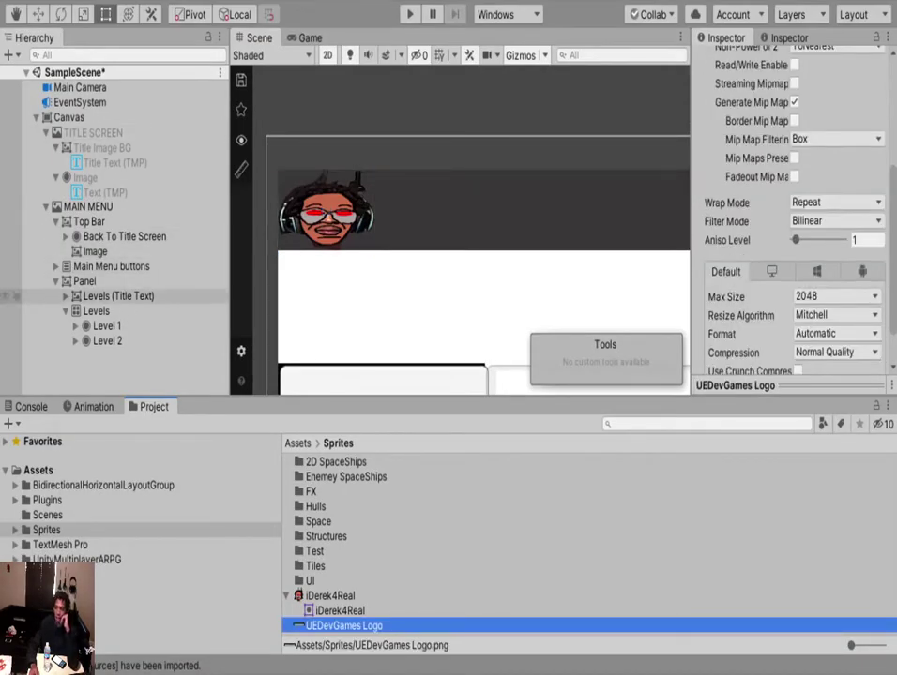
click(326, 212)
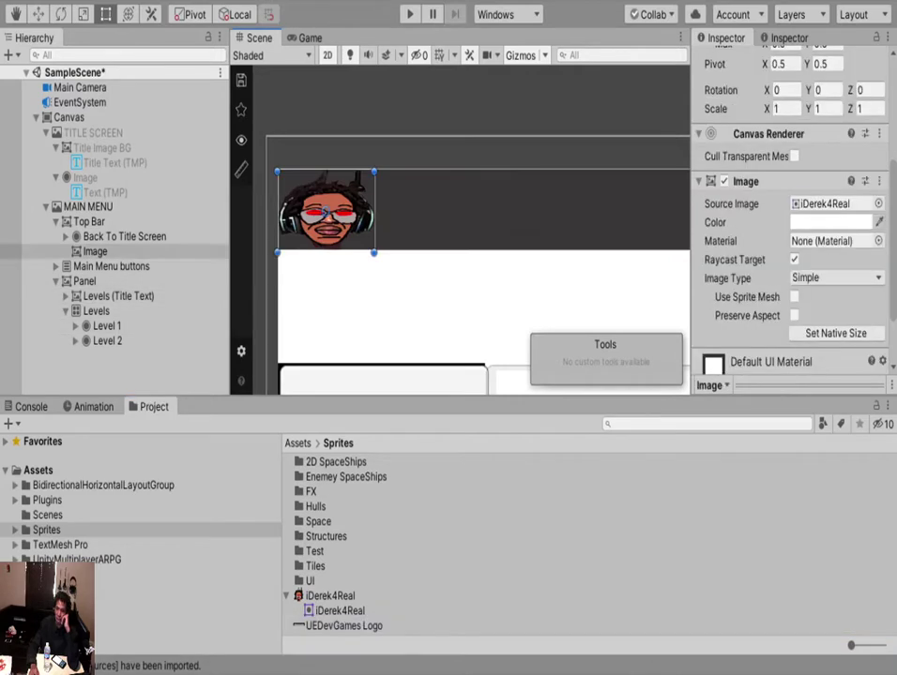
scroll(792, 207, down, 3)
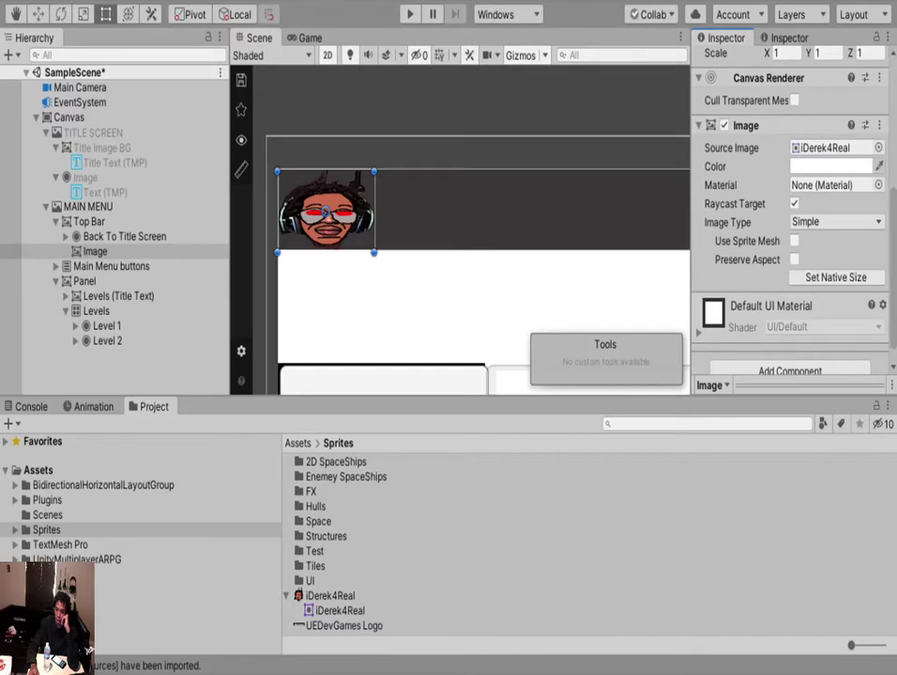
click(343, 625)
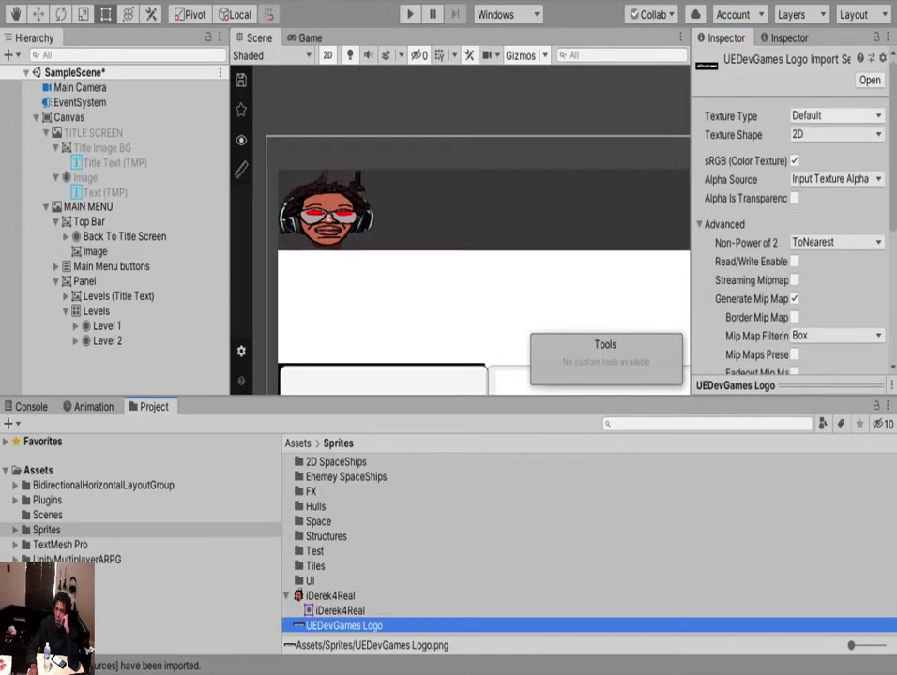
click(837, 115)
click(837, 187)
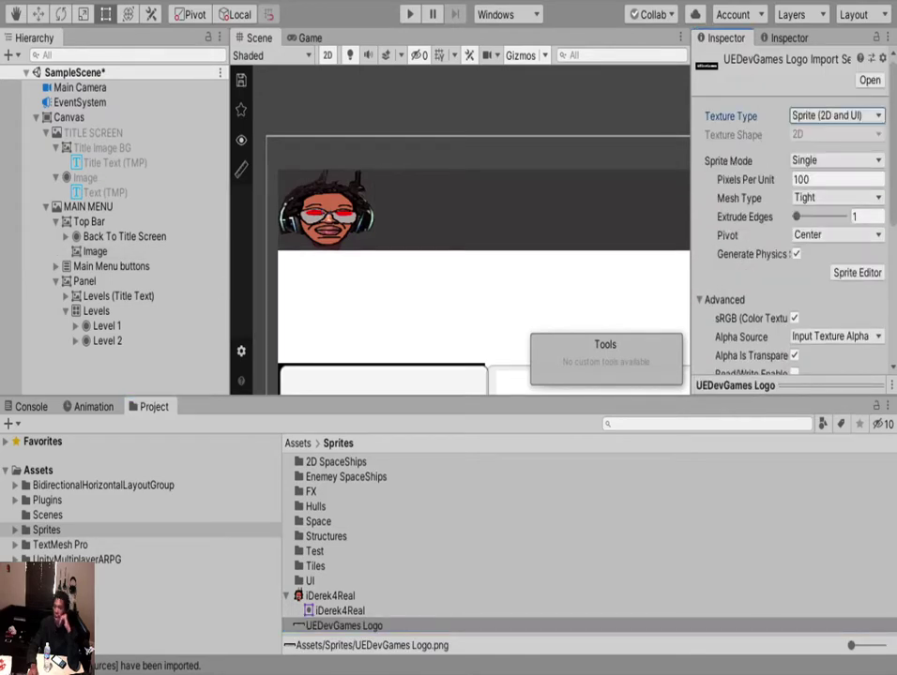
scroll(797, 225, down, 5)
click(869, 359)
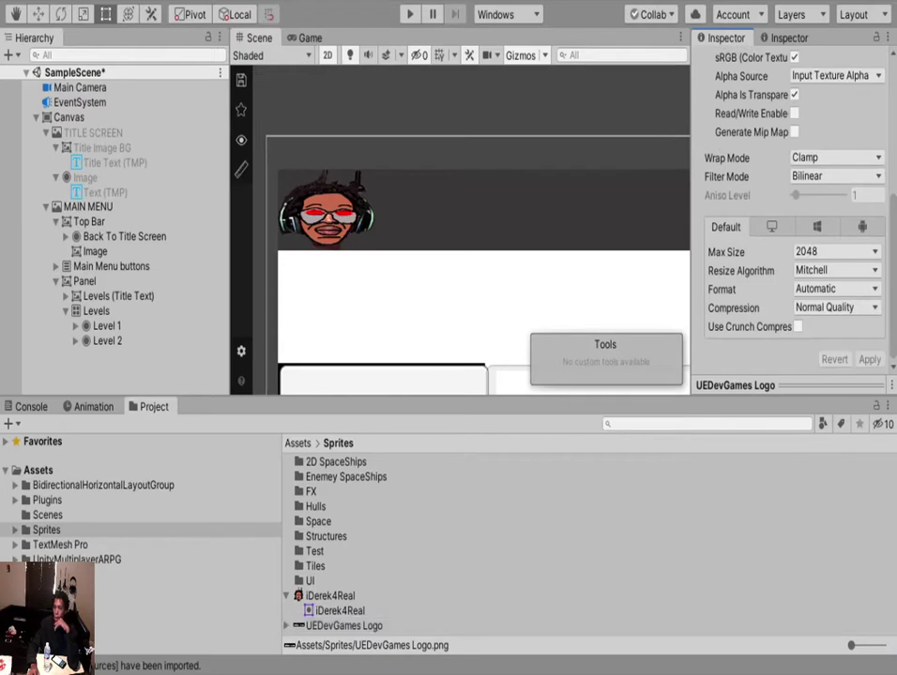
Assign the UEDevGames Logo sprite to the Top Bar's Image object and widen it to about the START button's width.
click(326, 213)
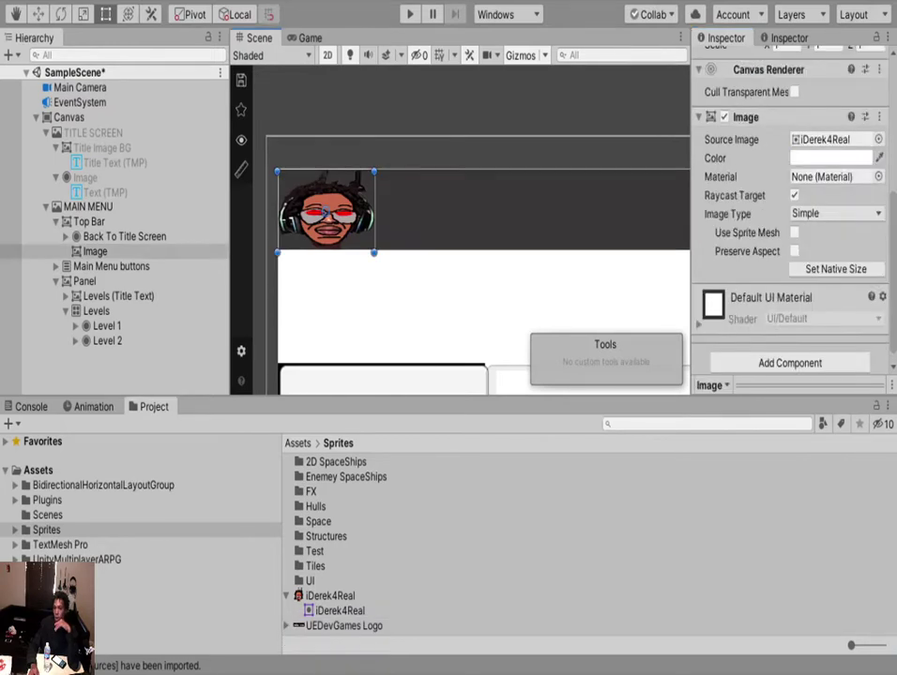
drag(343, 625, 825, 139)
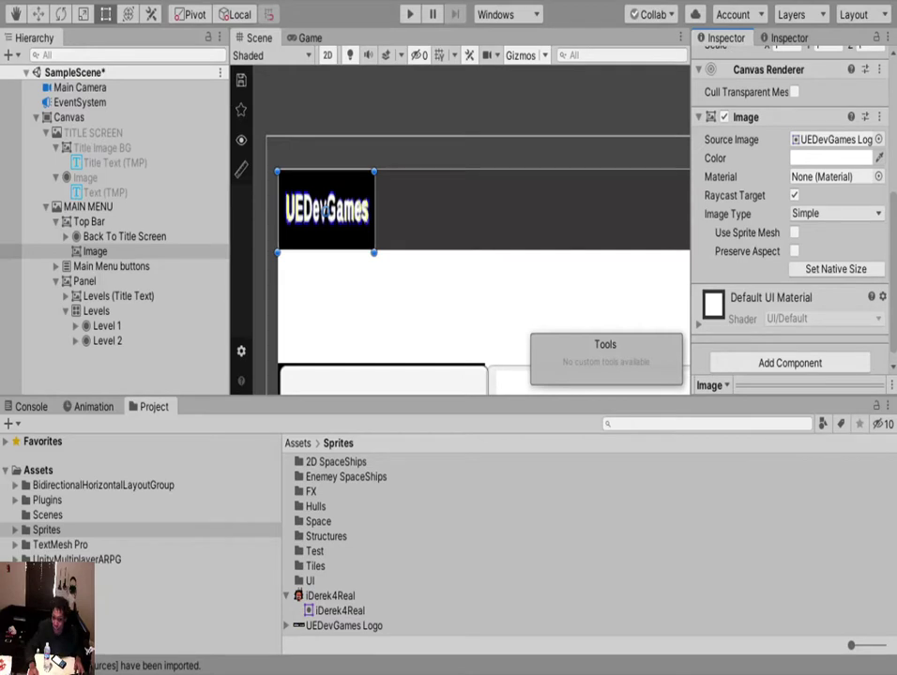
drag(374, 210, 489, 210)
scroll(473, 289, down, 10)
middle_drag(473, 288, 477, 173)
scroll(484, 186, up, 3)
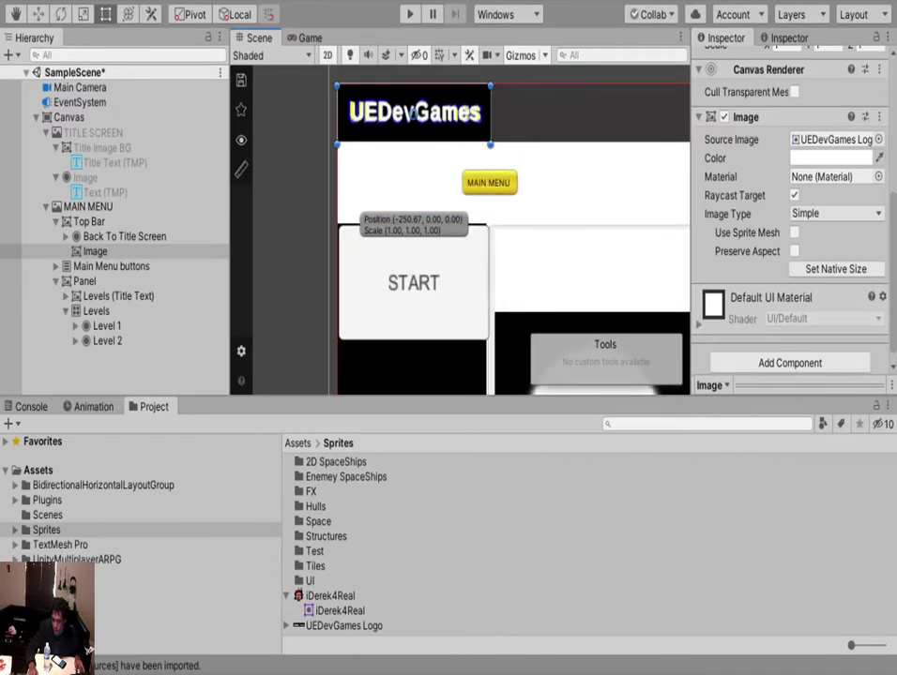
Fine-tune the logo image's width in the Top Bar so its inner edge lines up with the menu buttons' edge.
click(482, 181)
scroll(482, 181, up, 6)
middle_drag(482, 181, 471, 283)
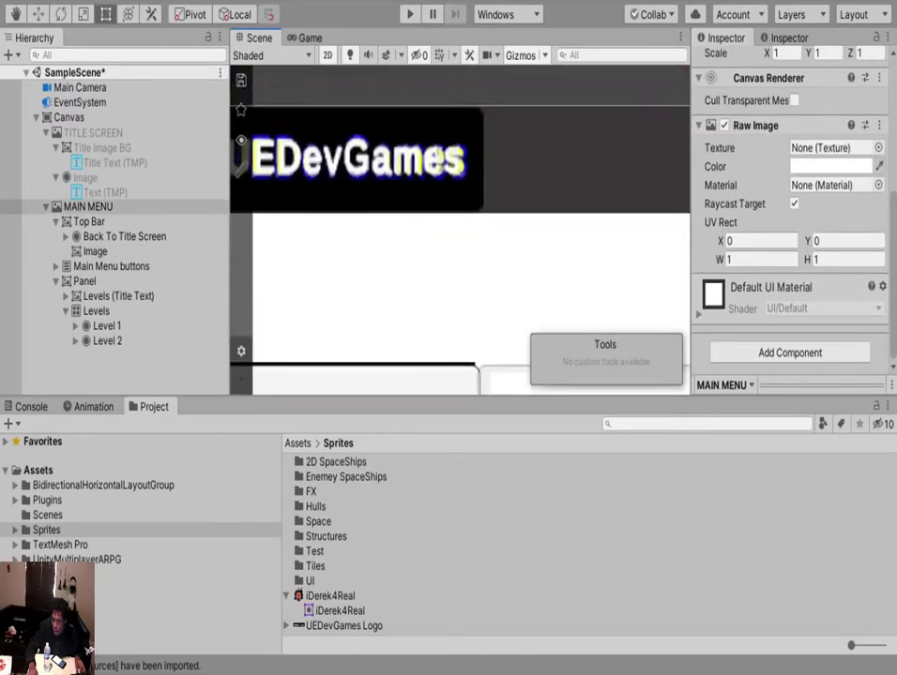
click(450, 183)
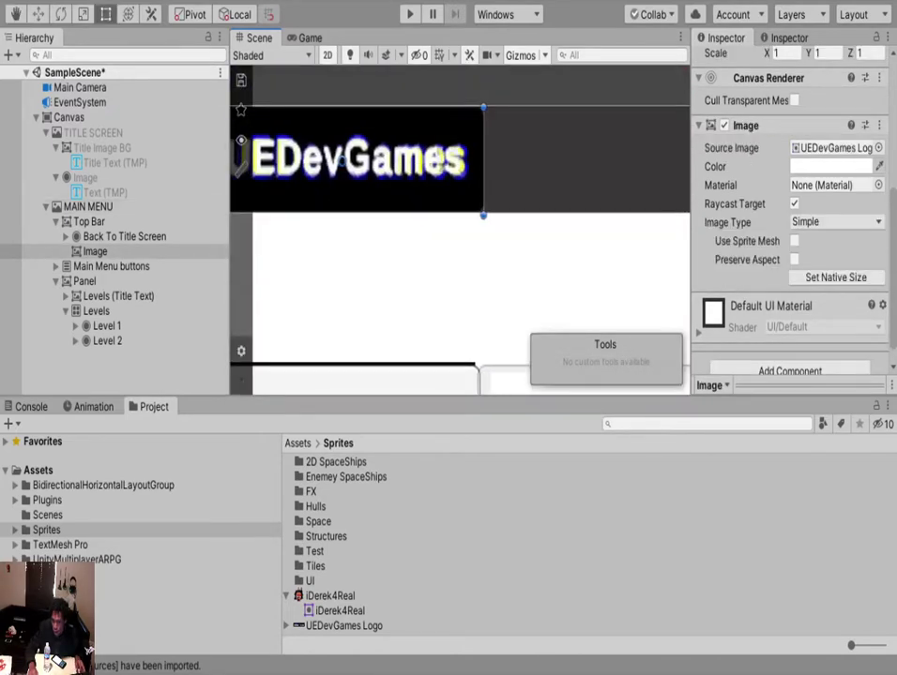
mouse_move(482, 178)
mouse_down()
mouse_move(498, 179)
mouse_move(486, 178)
mouse_up()
scroll(460, 218, down, 8)
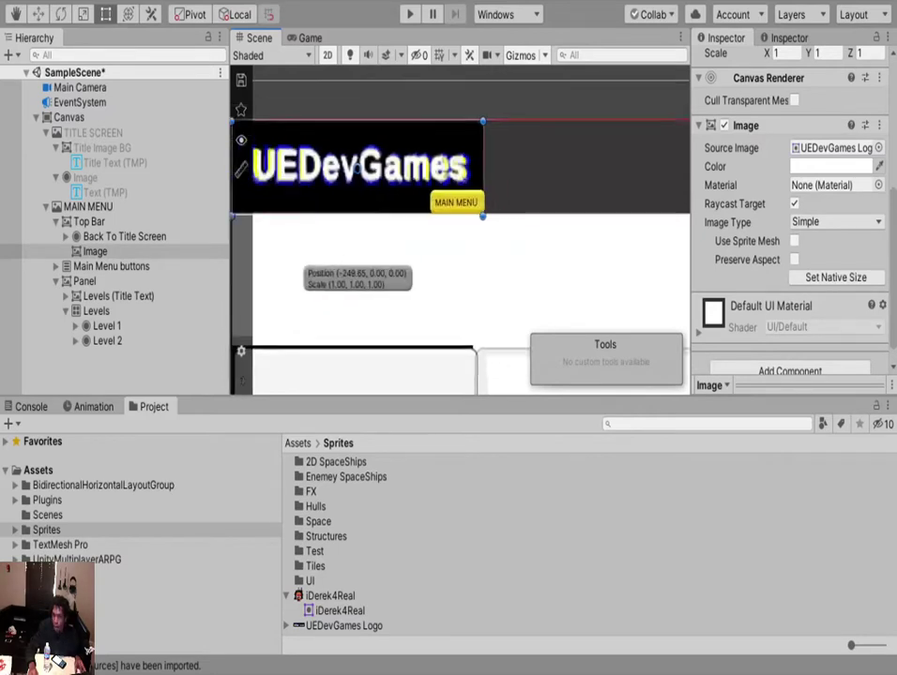
middle_drag(460, 281, 408, 95)
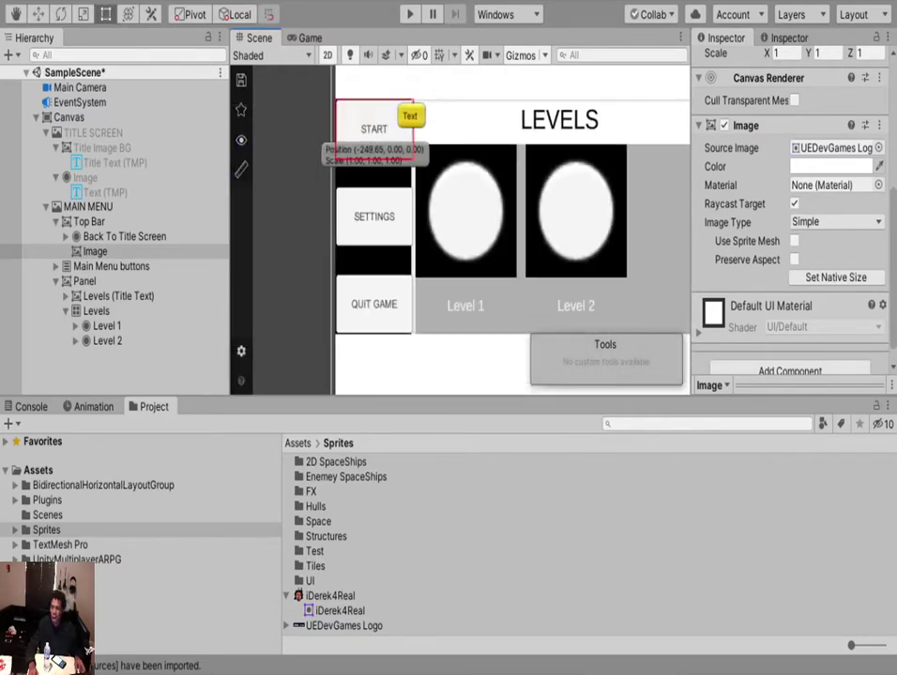
scroll(384, 117, down, 5)
key(t)
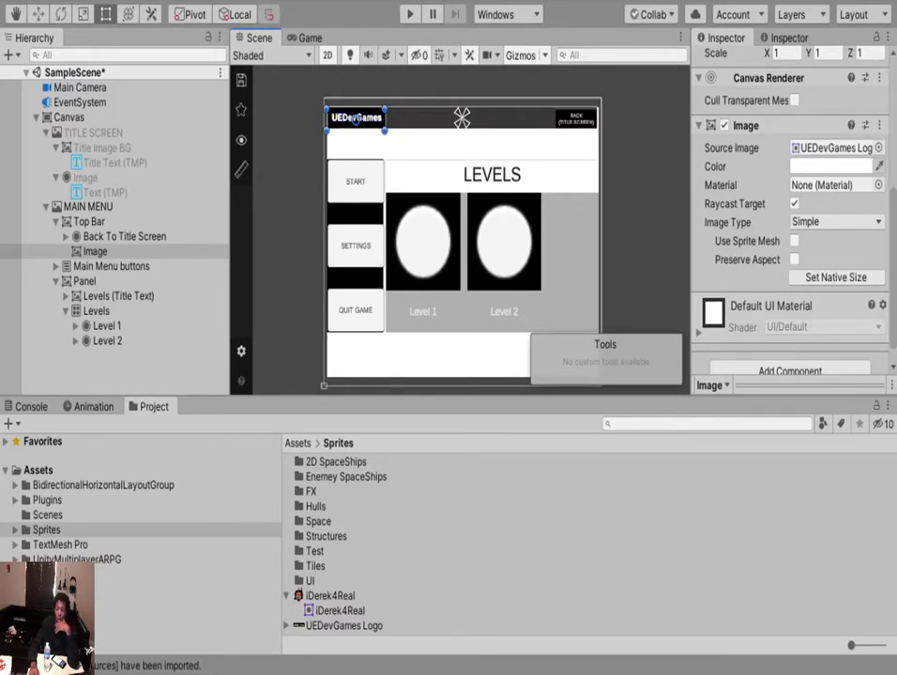
Assign the iDerek4Real sprite as the source image of the Image object inside Level 1.
click(422, 242)
click(422, 241)
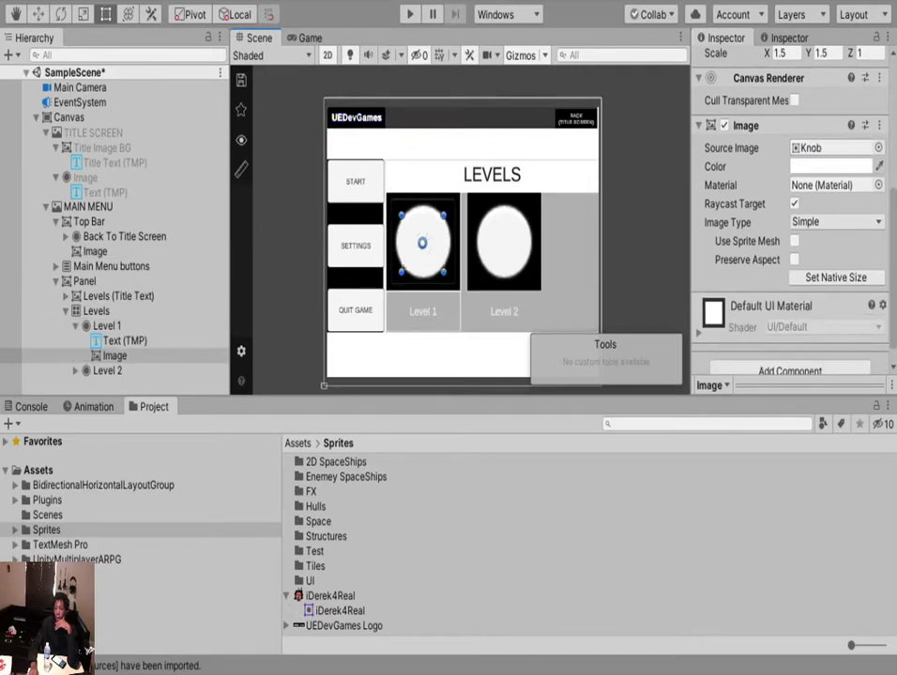
drag(330, 596, 829, 148)
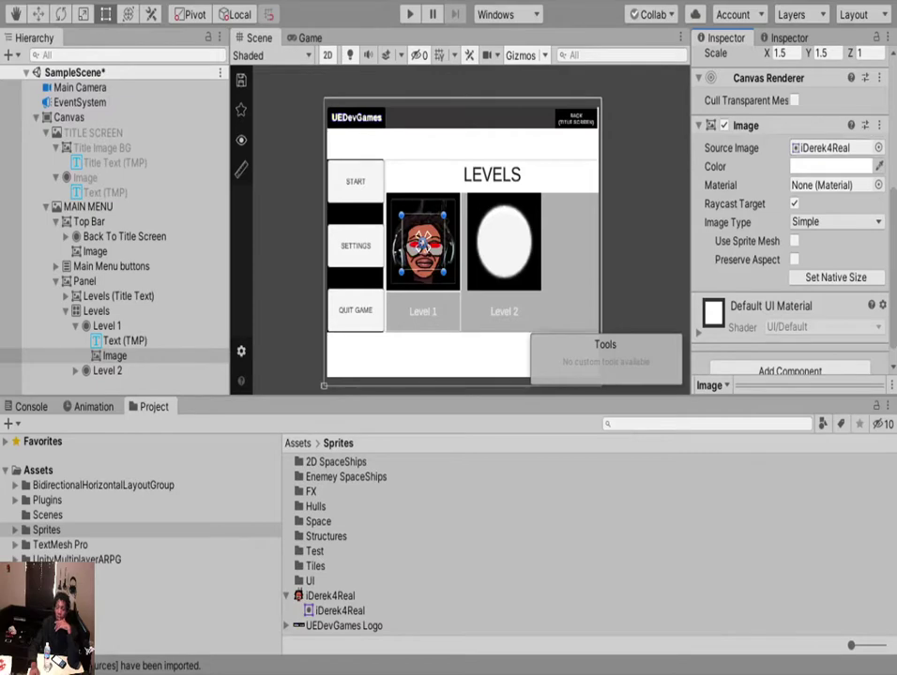
scroll(429, 245, up, 5)
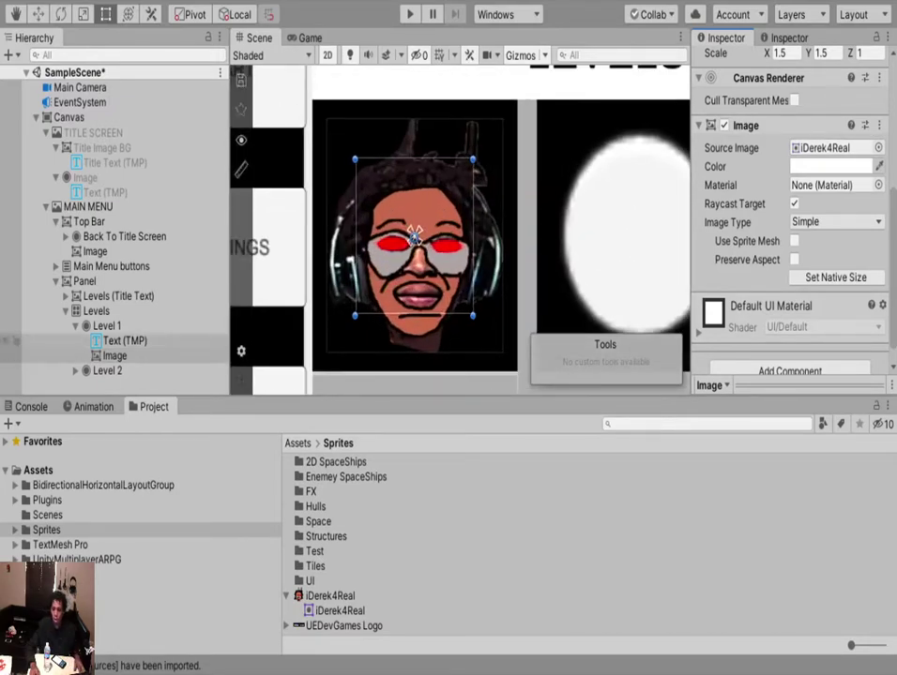
Set the source image of both the Level 1 and Level 2 buttons to Background.
click(106, 325)
ctrl+click(107, 370)
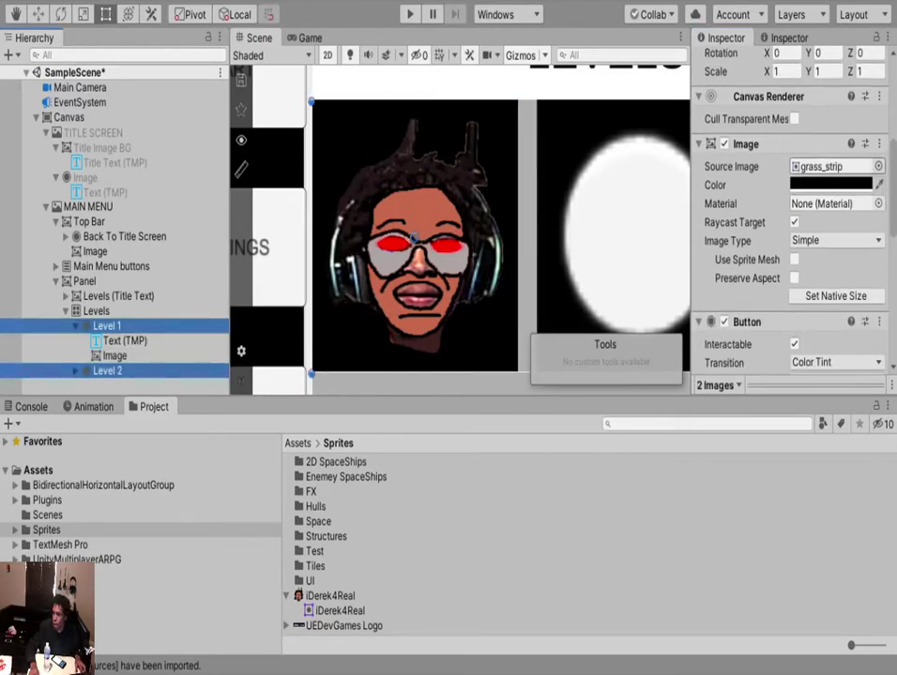
click(878, 166)
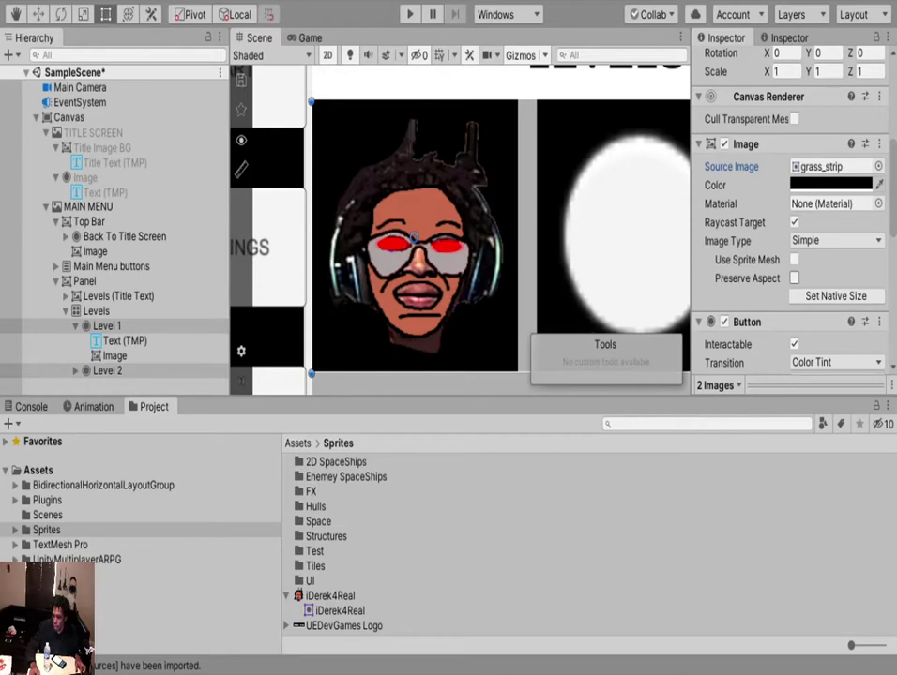
scroll(566, 267, down, 1)
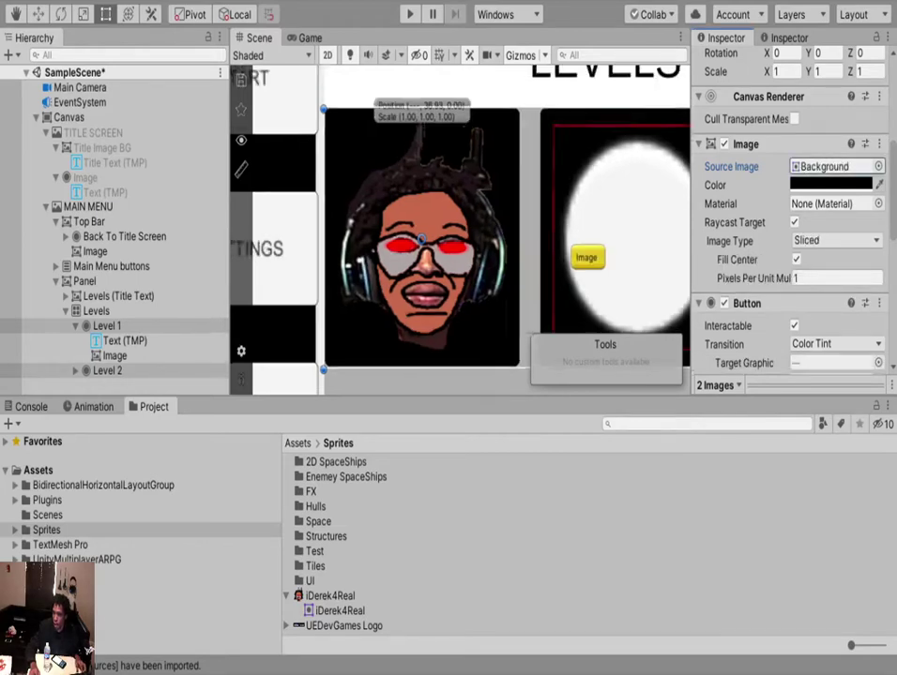
scroll(582, 270, down, 3)
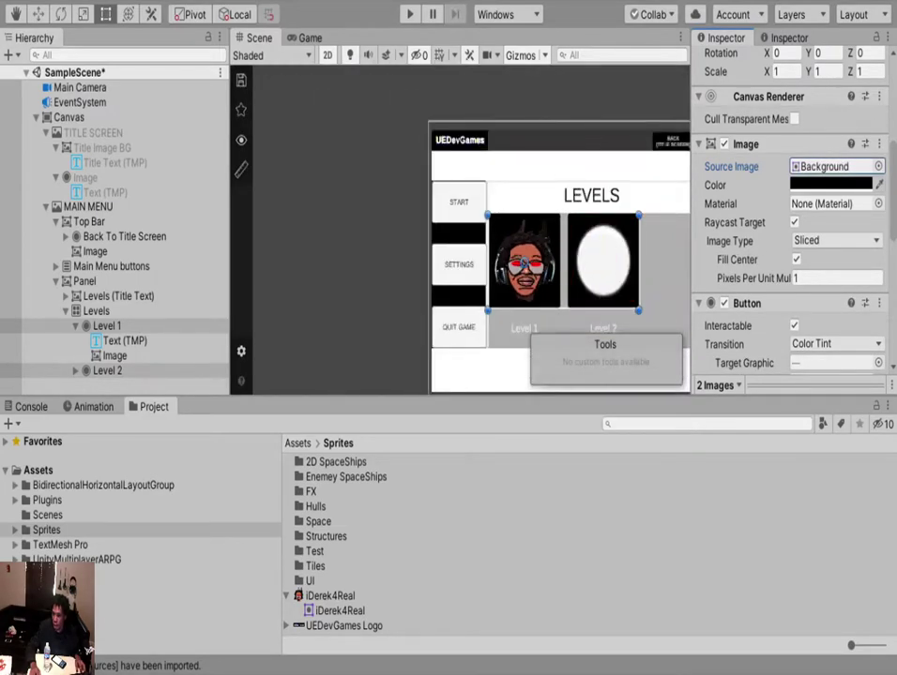
Undo the recent source image changes on the level buttons and on Level 1's inner image.
click(523, 263)
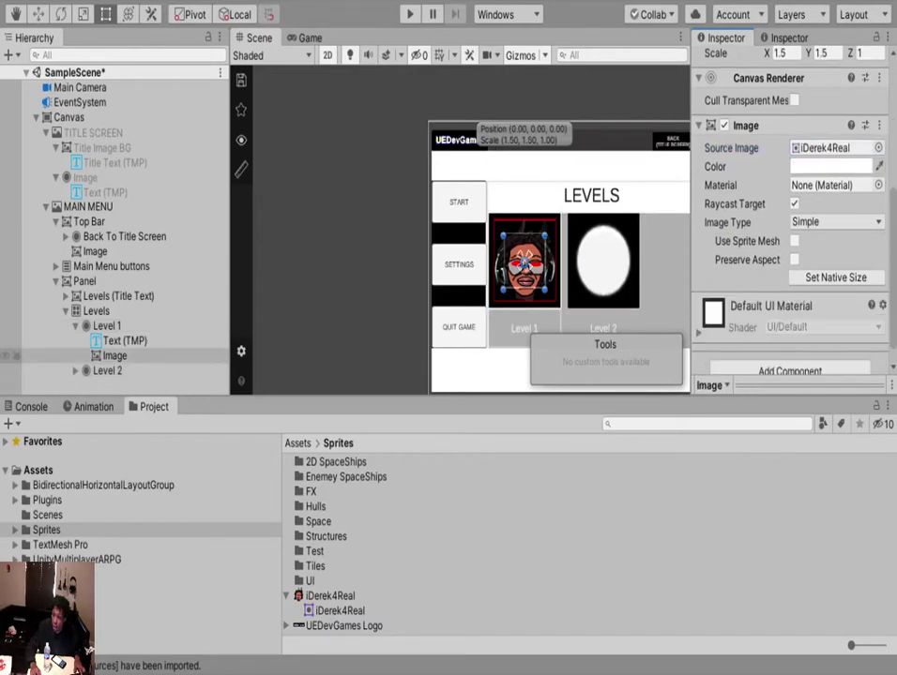
key(ctrl+z)
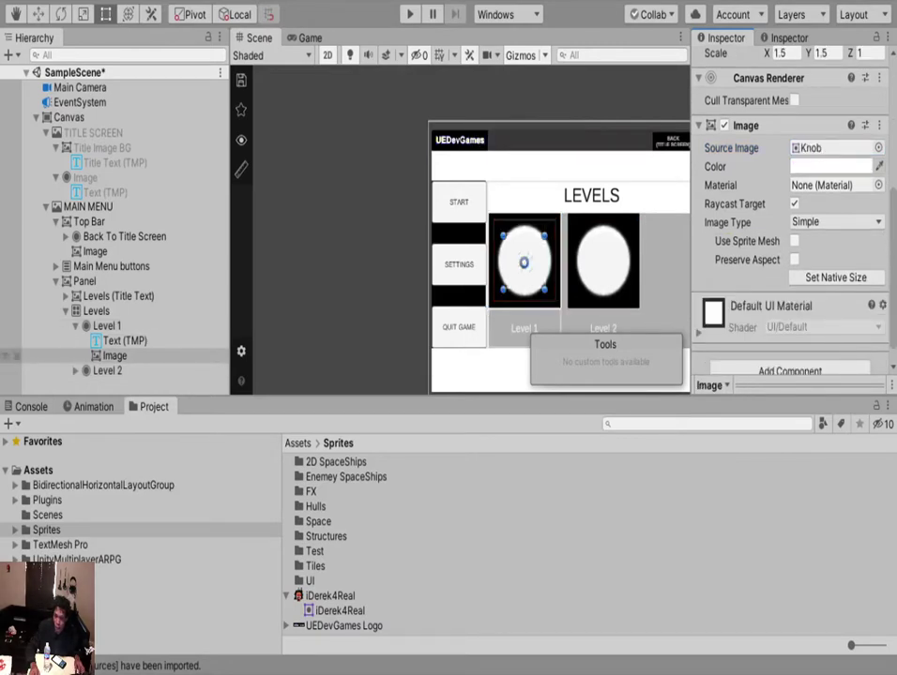
Add a child Image under Level 1's Image and assign iDerek4Real as its source image.
click(115, 355)
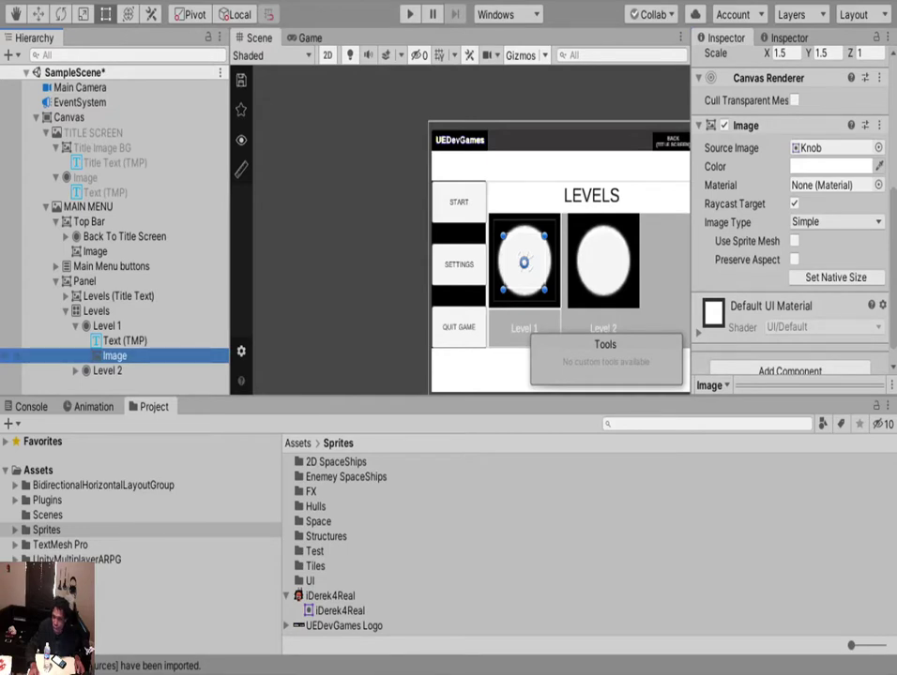
click(878, 204)
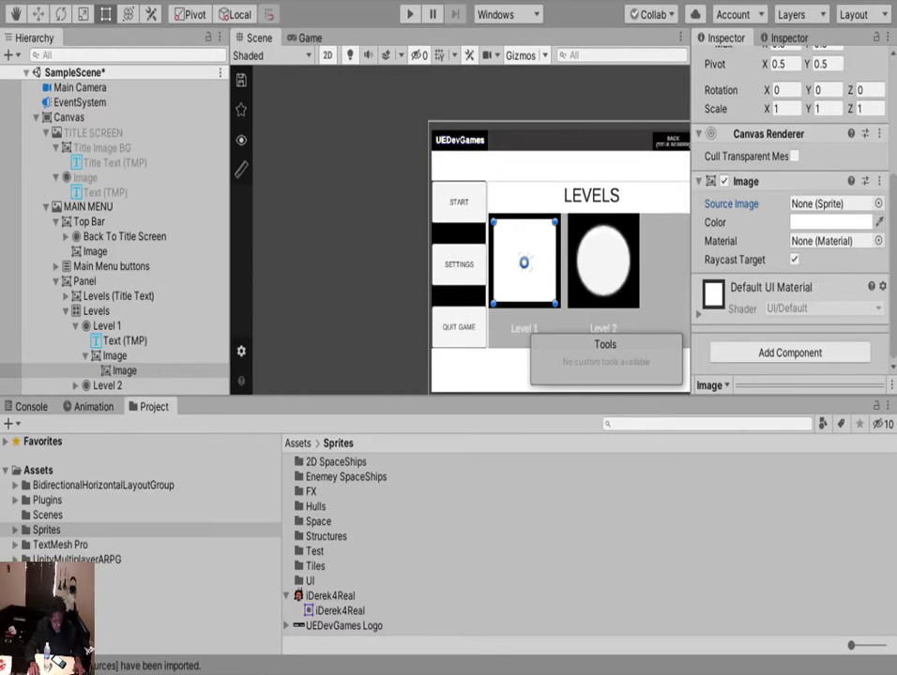
double_click(543, 284)
Scale the new portrait image uniformly to about 0.73 so it fits inside Level 1's white circle.
scroll(543, 284, up, 10)
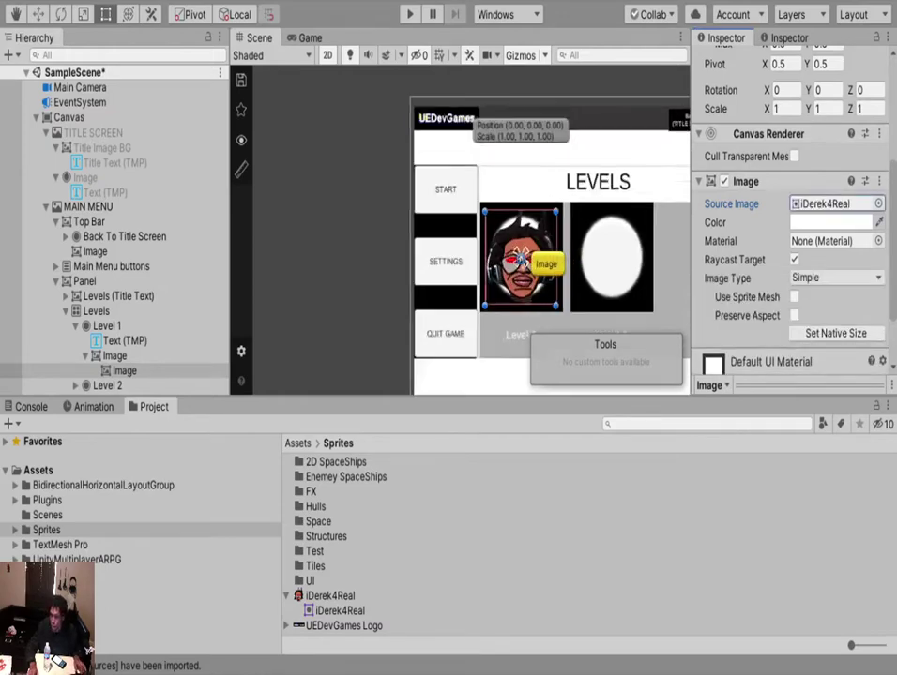
scroll(528, 279, up, 3)
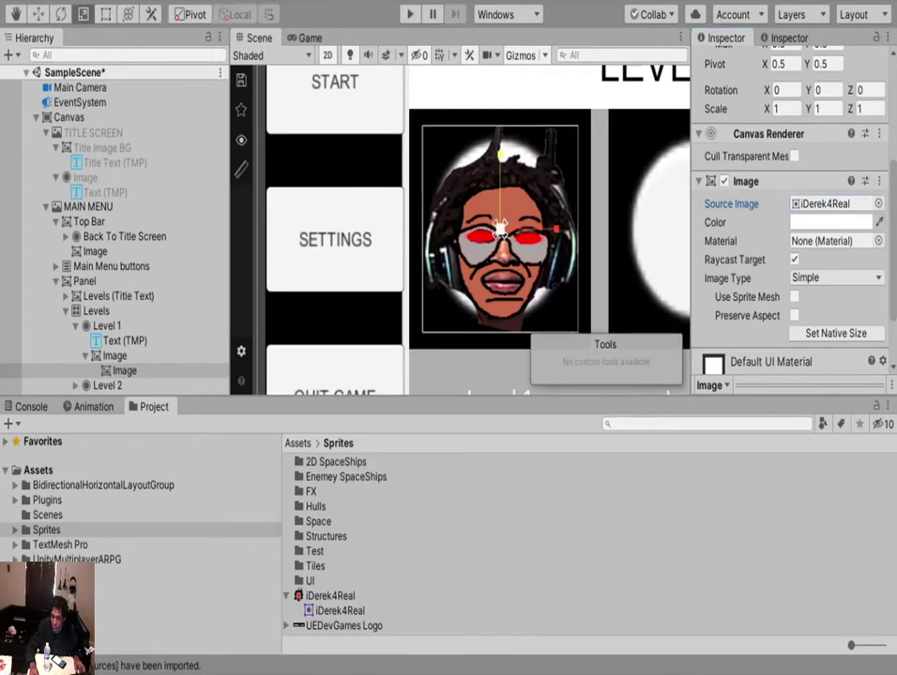
key(r)
drag(500, 229, 498, 255)
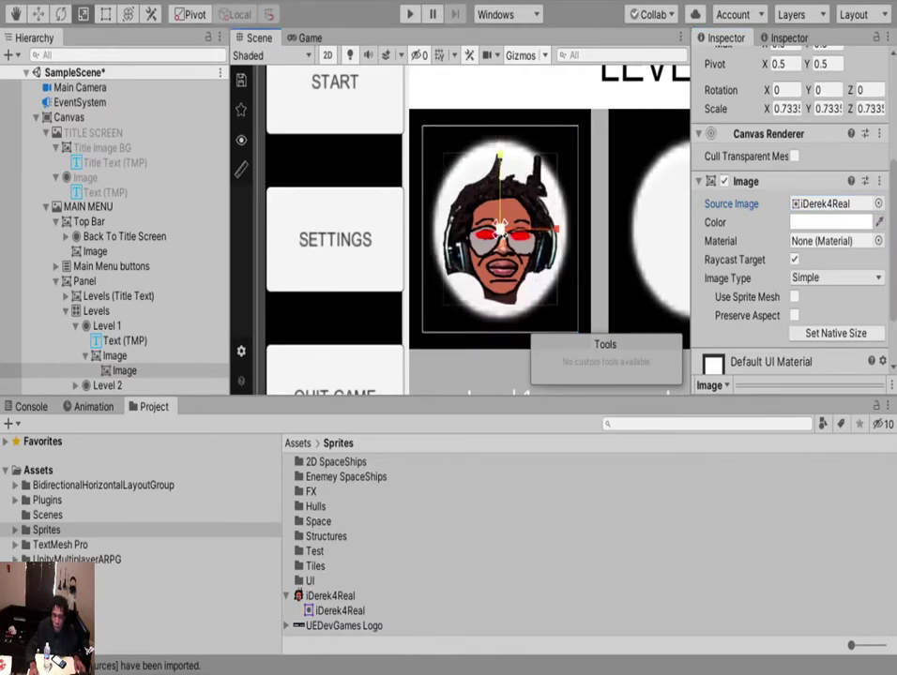
scroll(498, 272, down, 5)
scroll(460, 220, down, 4)
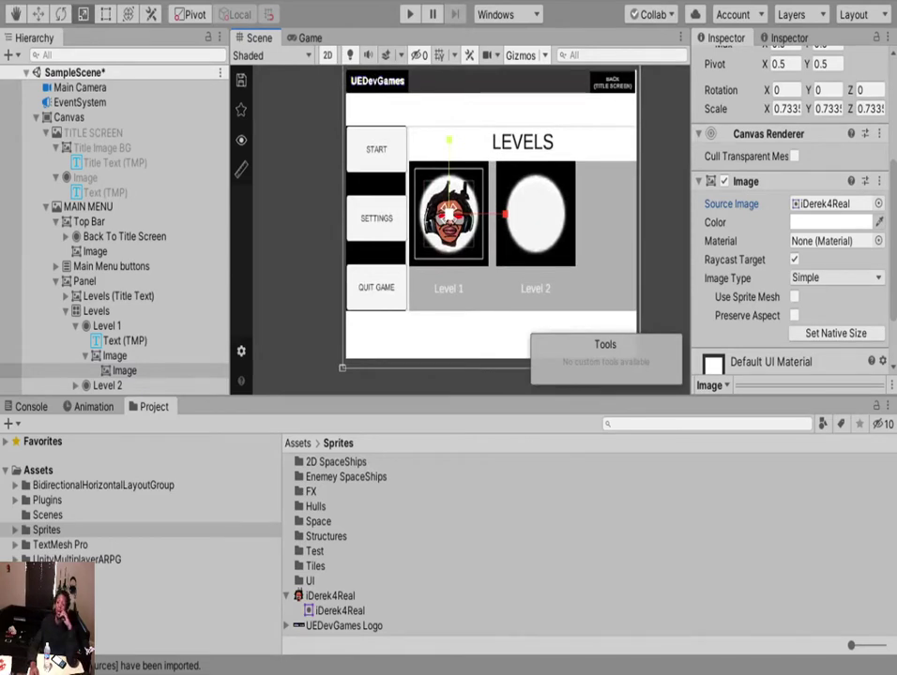
Add an On Click event to the Start button that calls GameObject.SetActive on Panel with the value enabled.
click(376, 158)
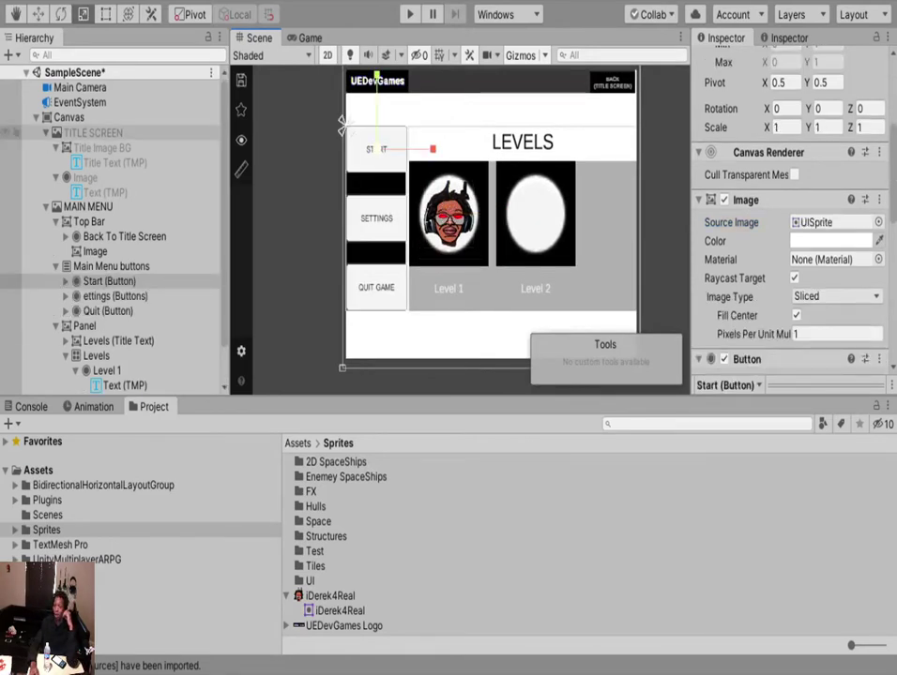
scroll(792, 188, down, 5)
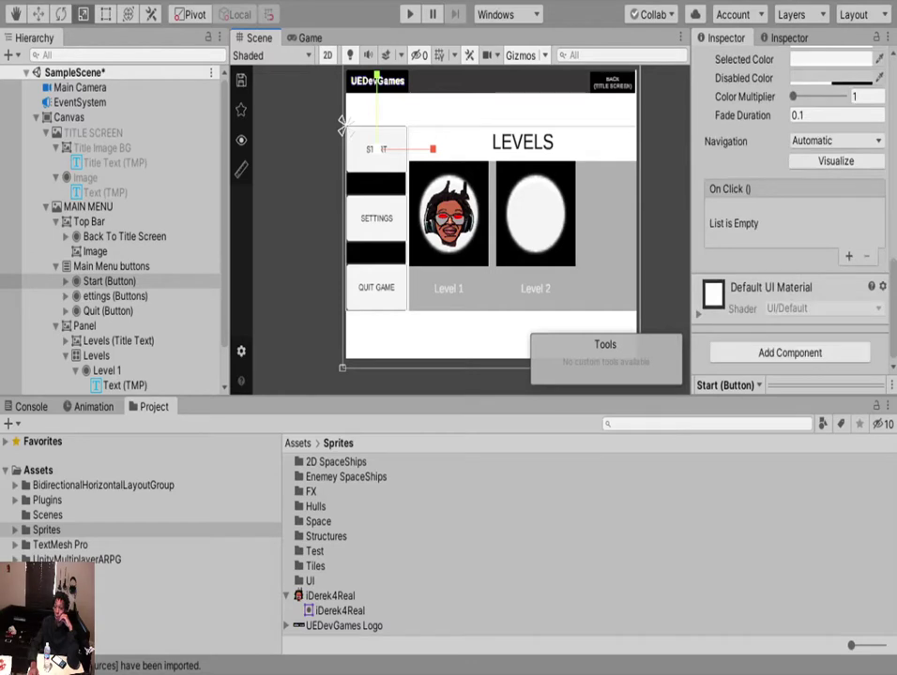
click(848, 255)
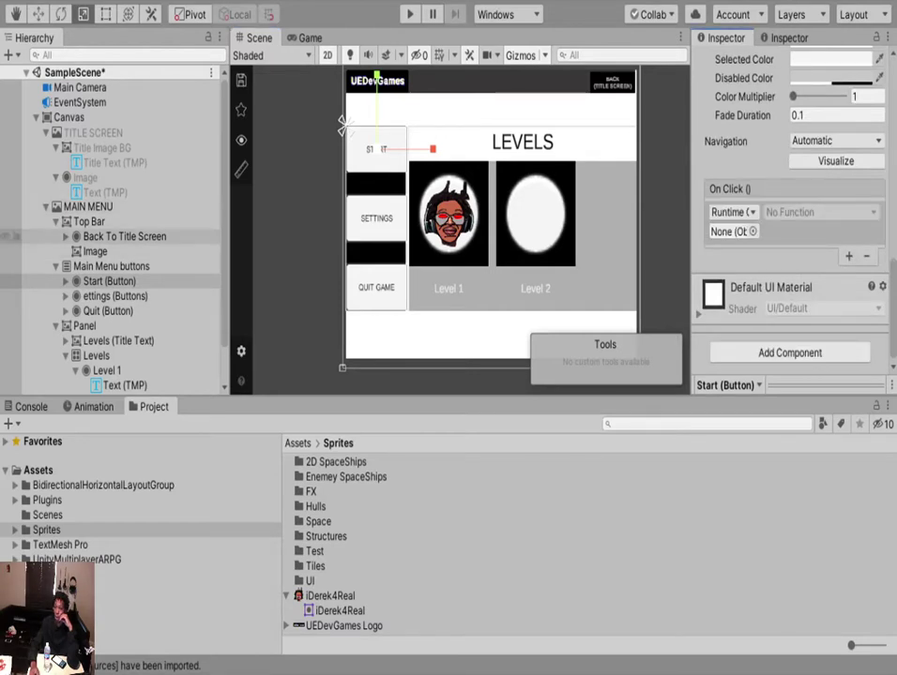
click(55, 266)
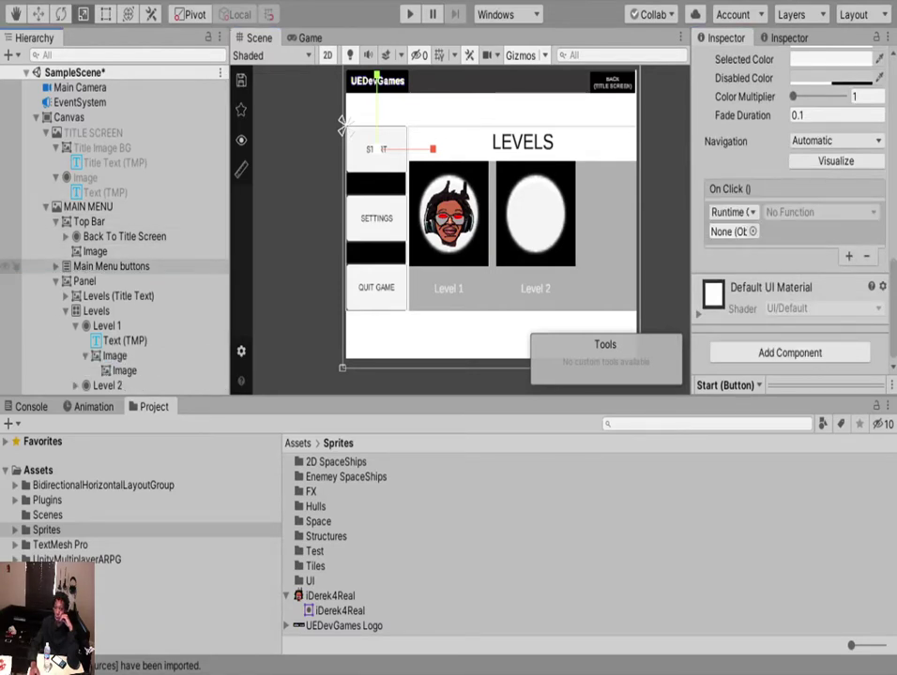
click(56, 281)
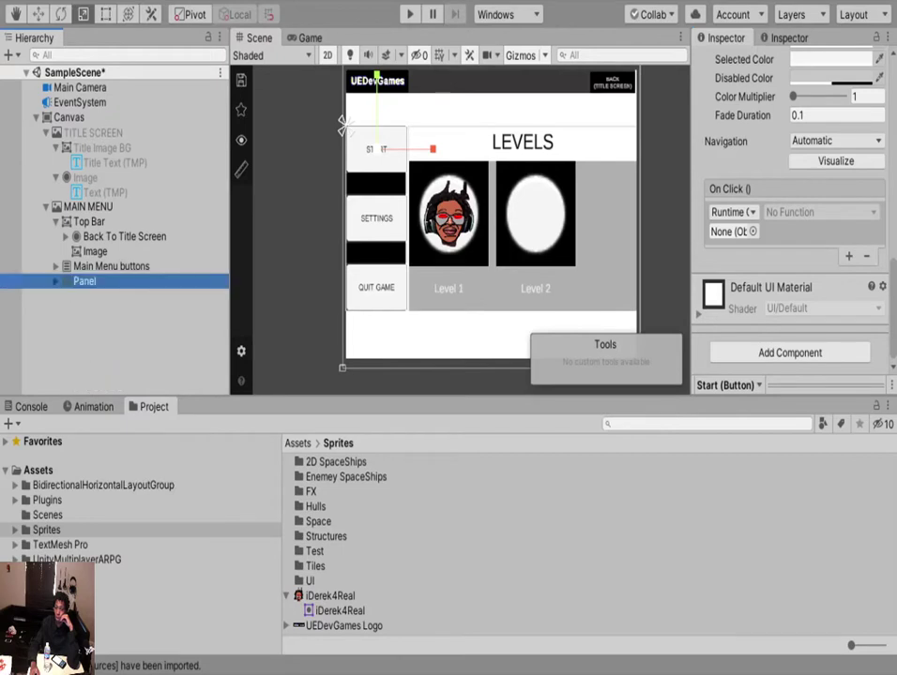
drag(84, 281, 732, 232)
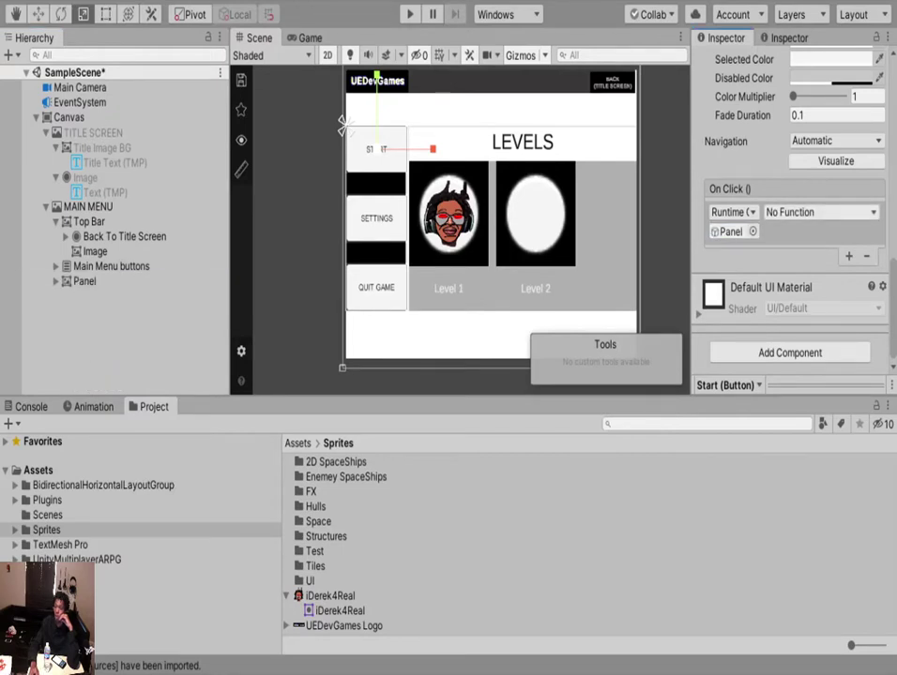
click(821, 213)
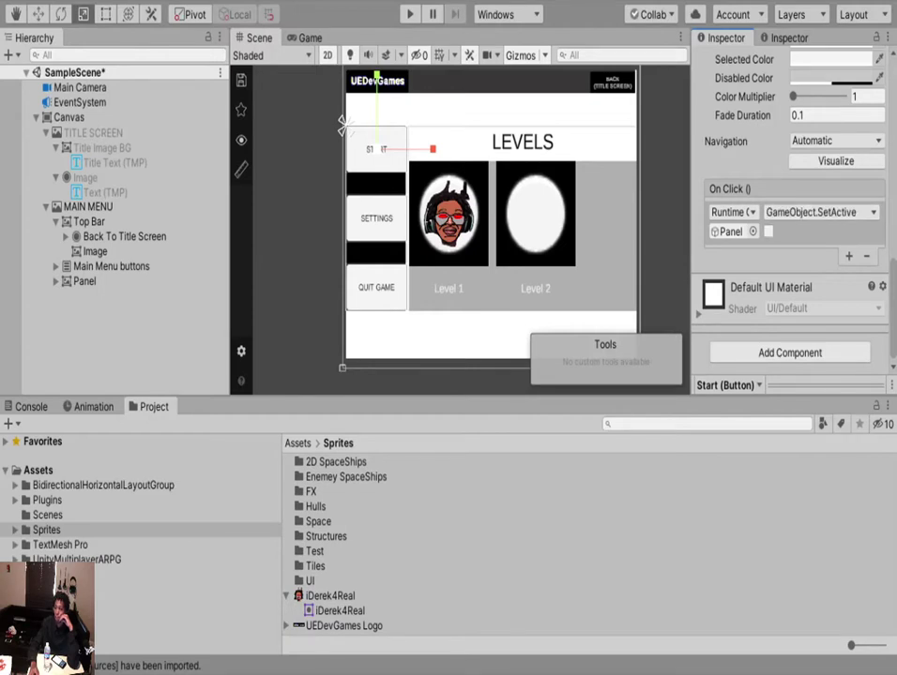
click(768, 232)
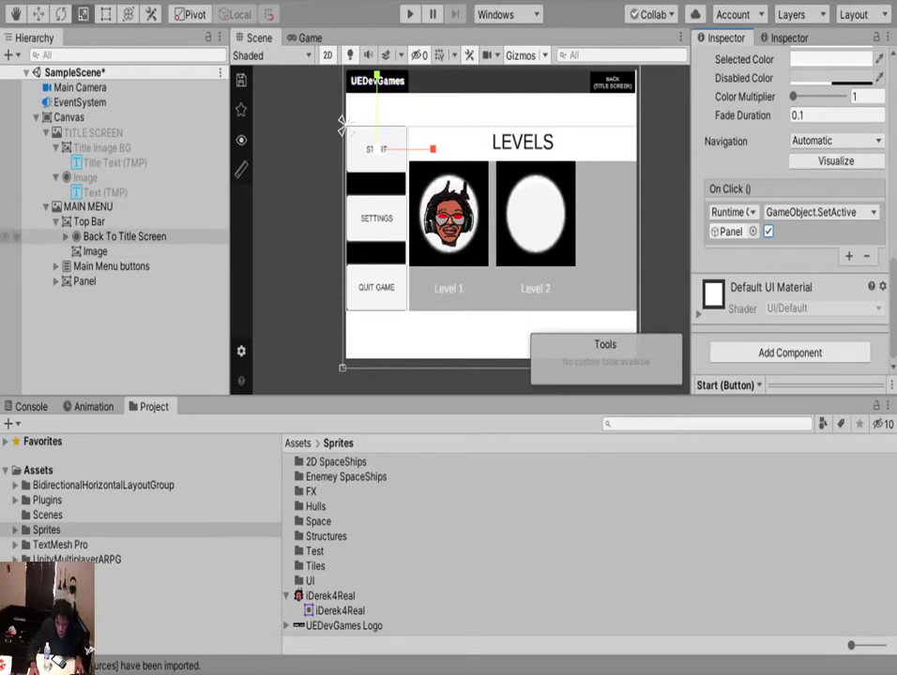
Rename the Panel object under MAIN MENU as Levels Menu.
click(56, 222)
click(86, 252)
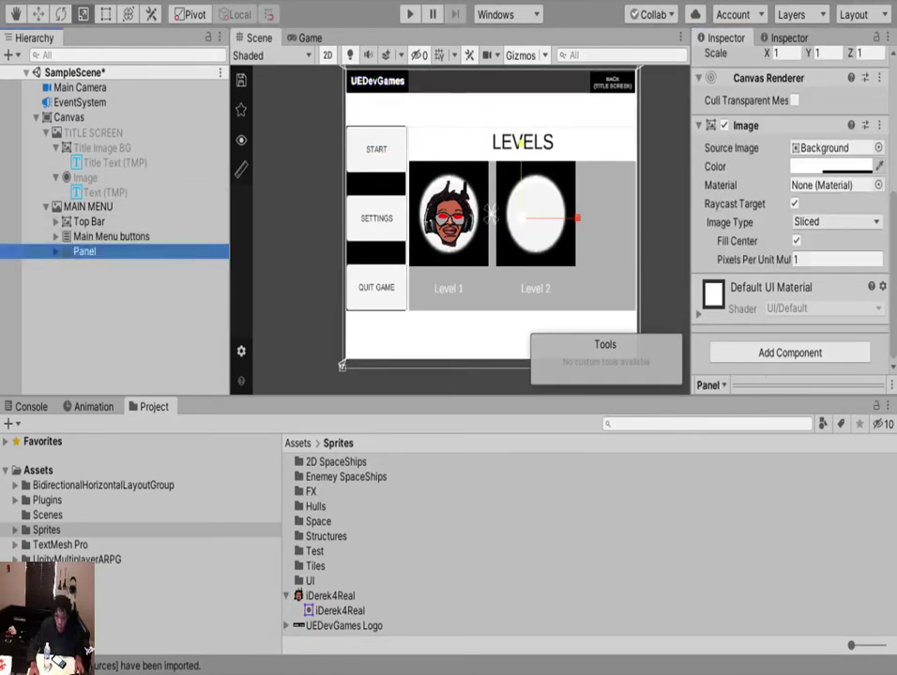
click(99, 300)
click(111, 237)
click(85, 251)
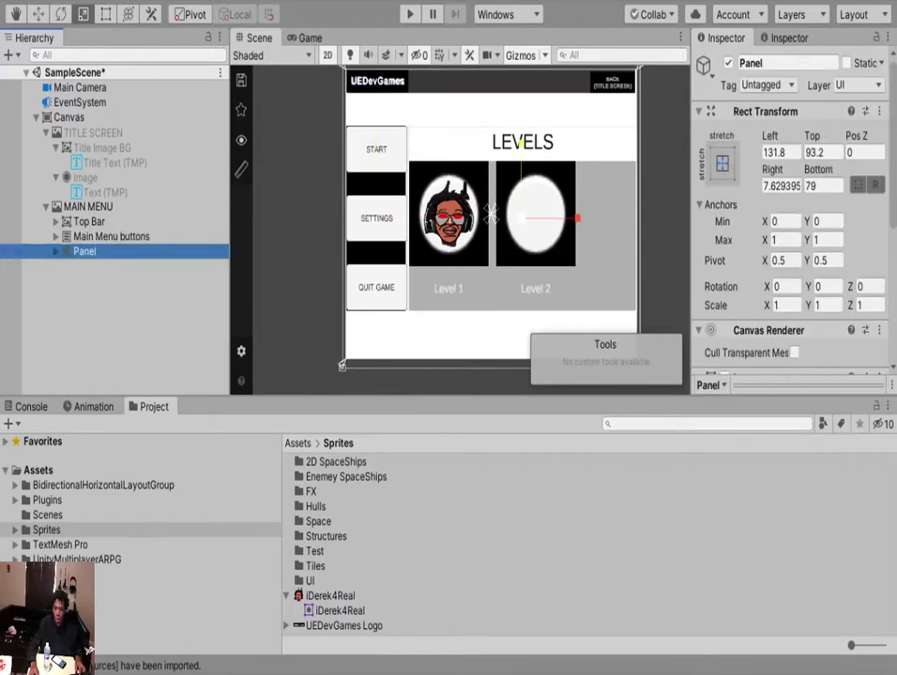
key(F2)
text(L)
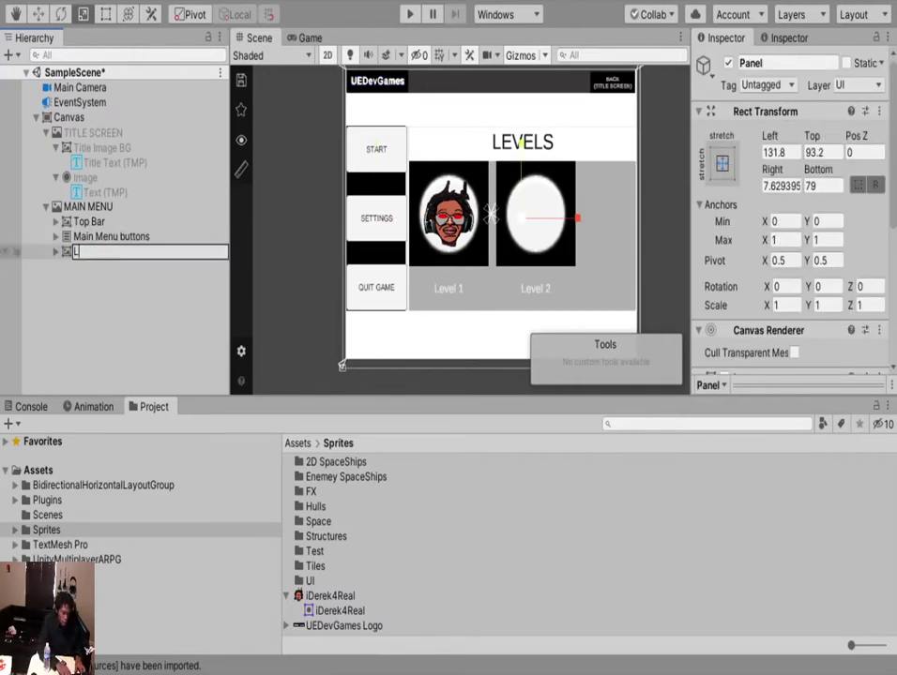
text(evel)
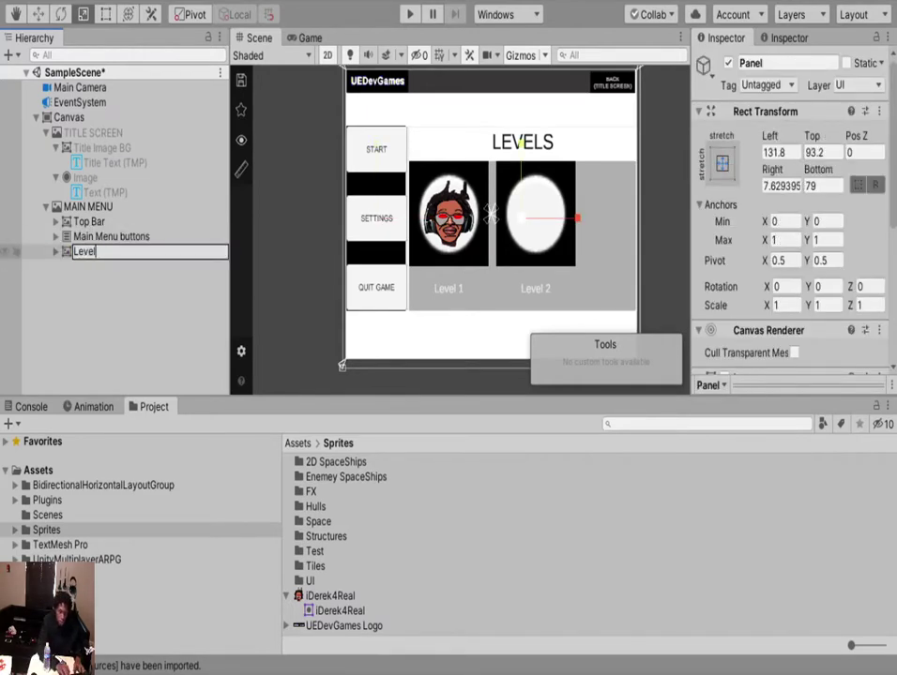
text(s M)
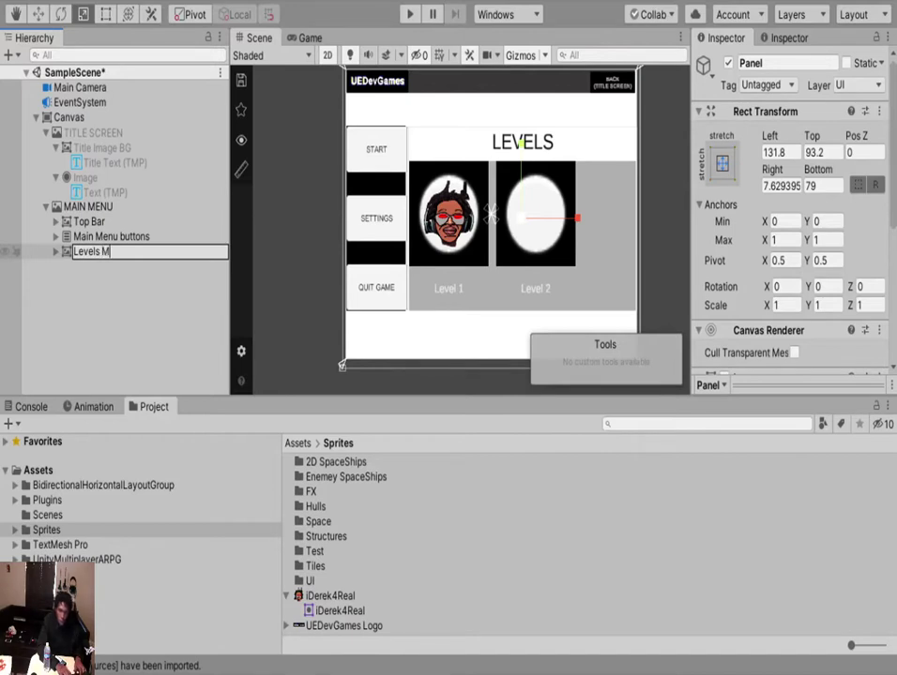
text(enu)
key(Return)
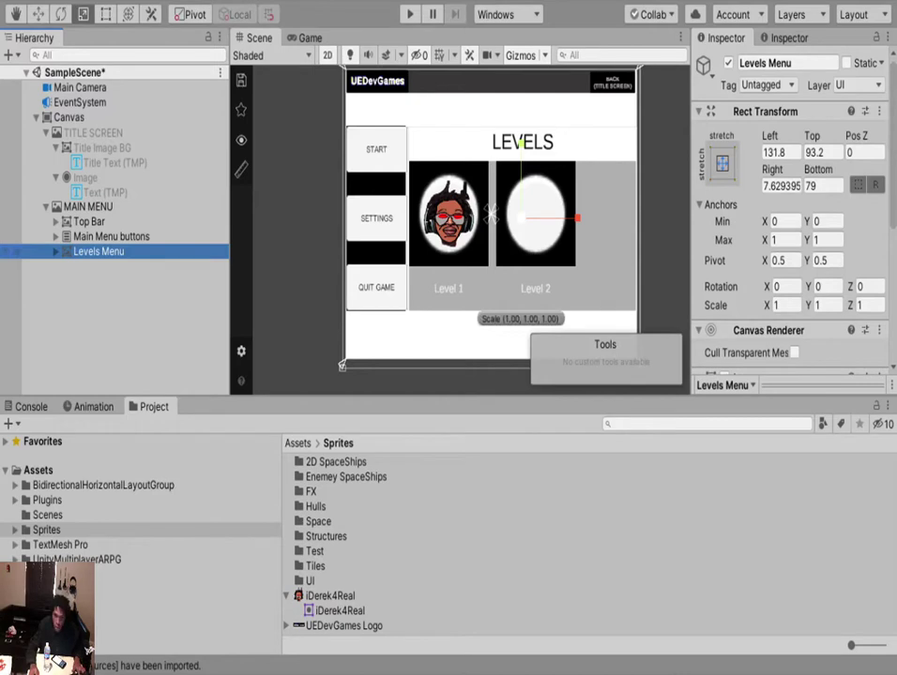
Duplicate Levels Menu and rename the copy as Settings Menu.
key(ctrl+d)
key(F2)
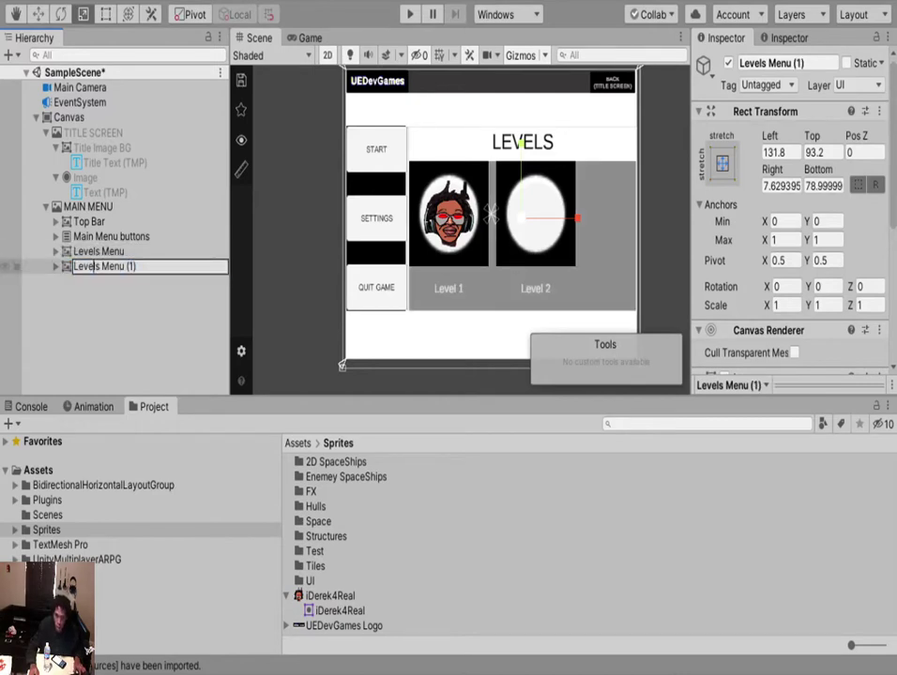
key(BackSpace)
key(BackSpace)
key(BackSpace)
key(BackSpace)
key(BackSpace)
key(BackSpace)
text(Sett)
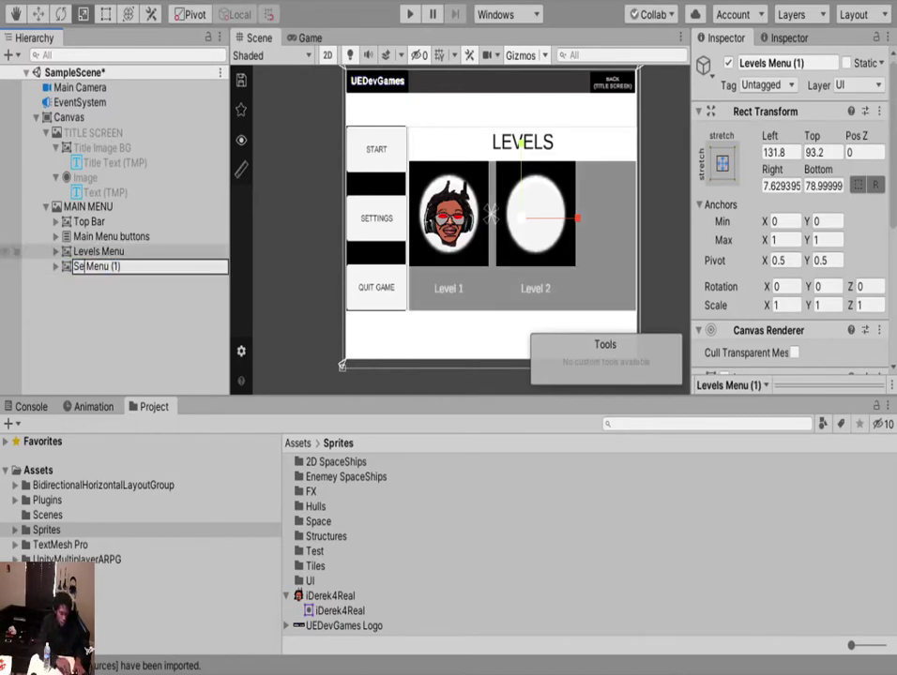
text(ings)
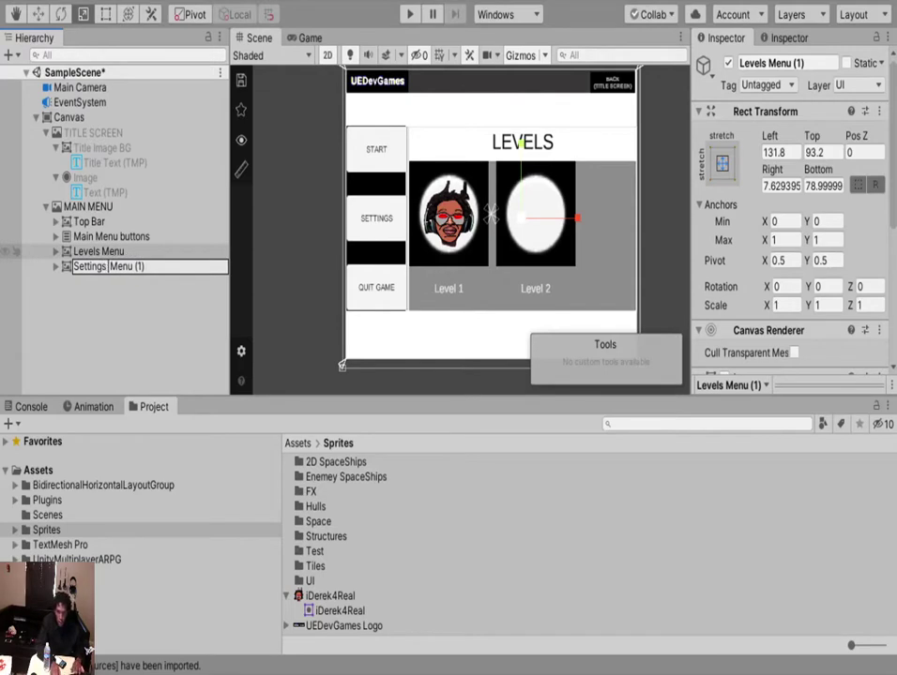
click(146, 266)
key(BackSpace)
key(BackSpace)
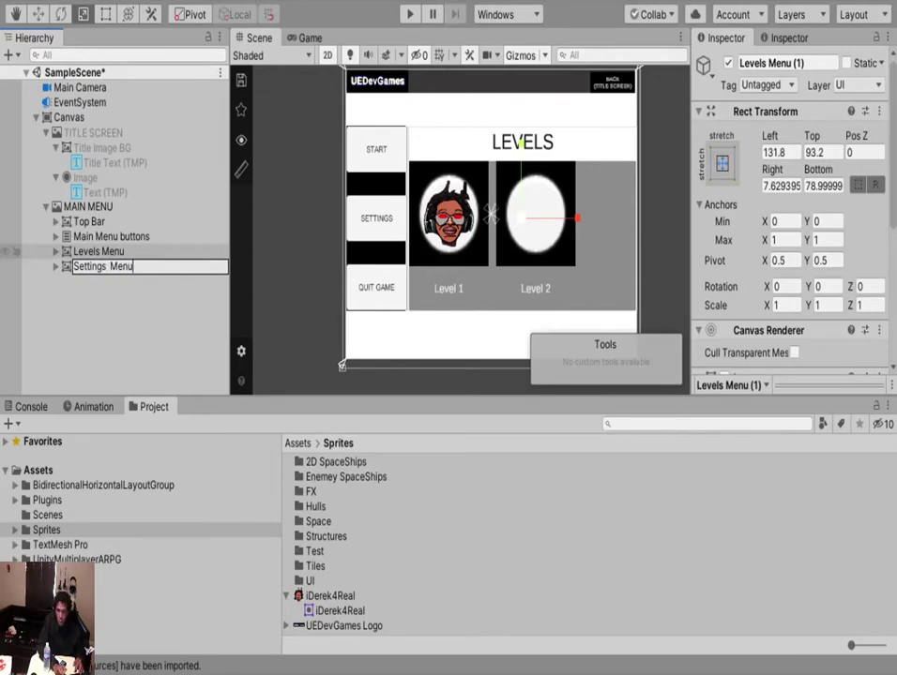
key(Return)
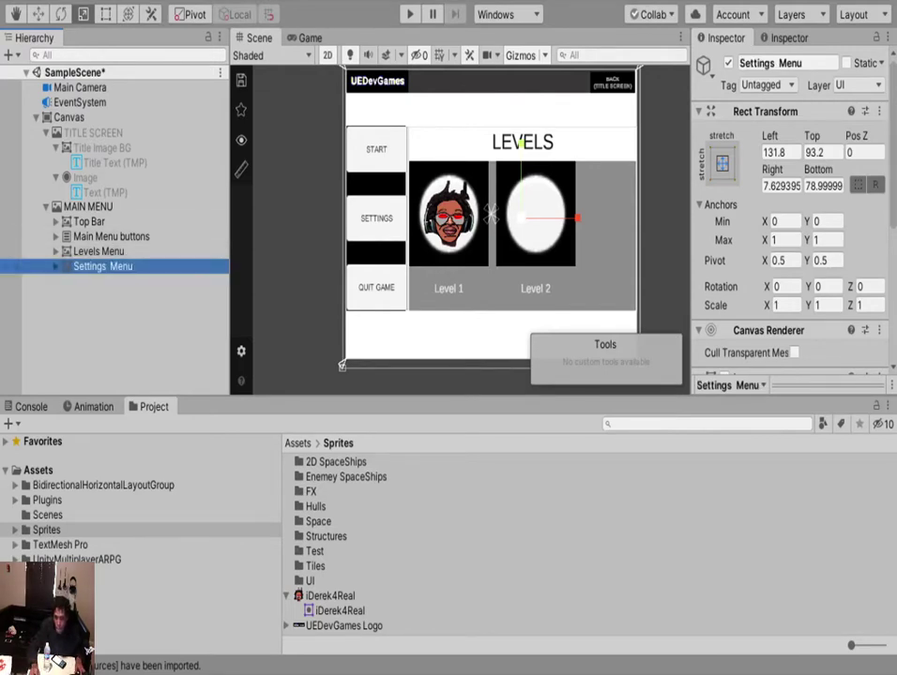
Add a second On Click event to the Start button that calls GameObject.SetActive on Settings Menu with the value disabled.
click(56, 266)
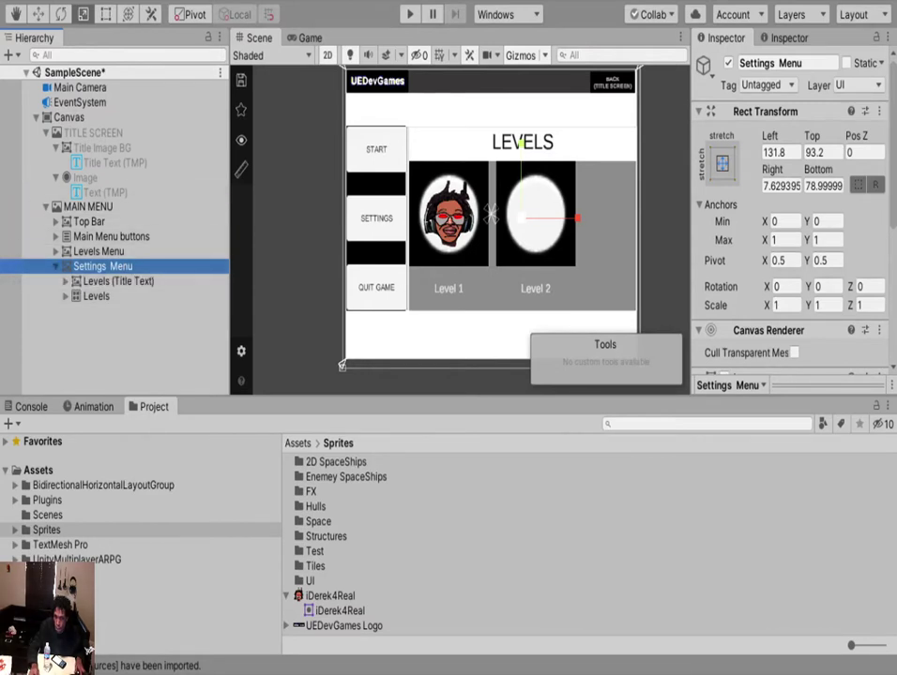
click(377, 150)
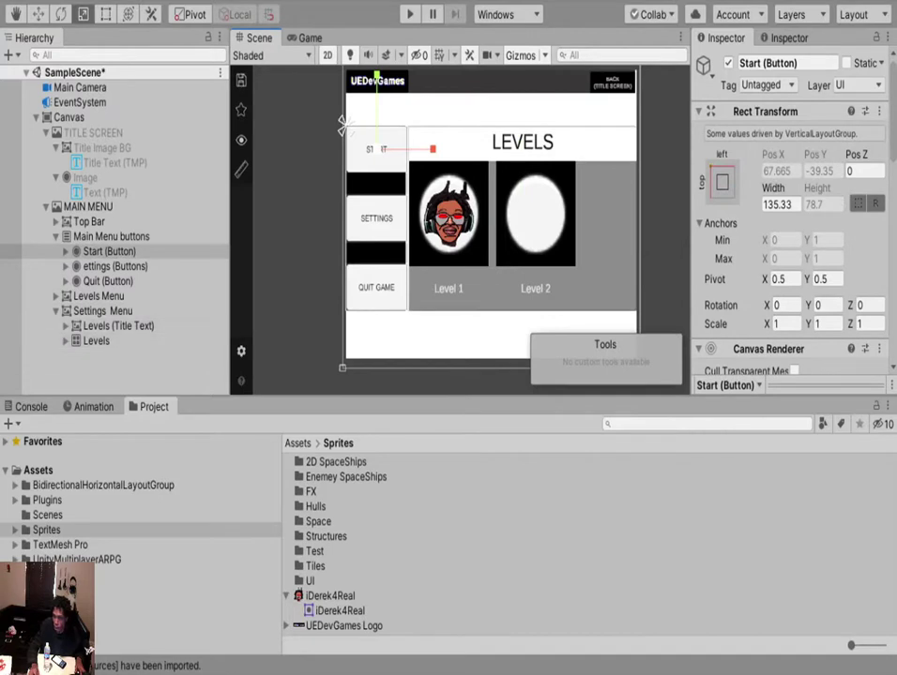
scroll(793, 216, down, 5)
click(848, 255)
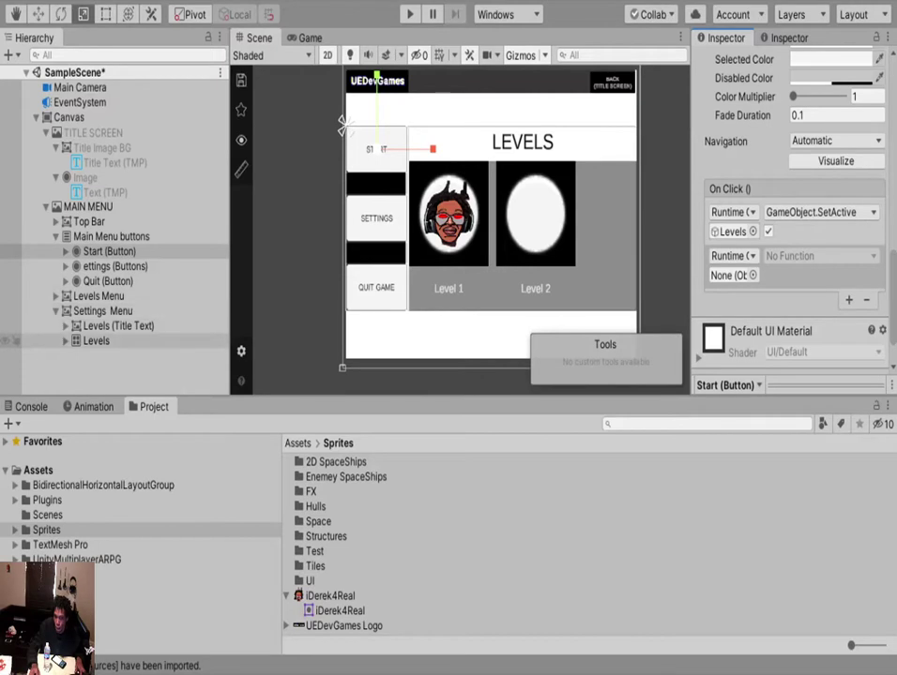
drag(96, 342, 729, 276)
scroll(792, 272, up, 2)
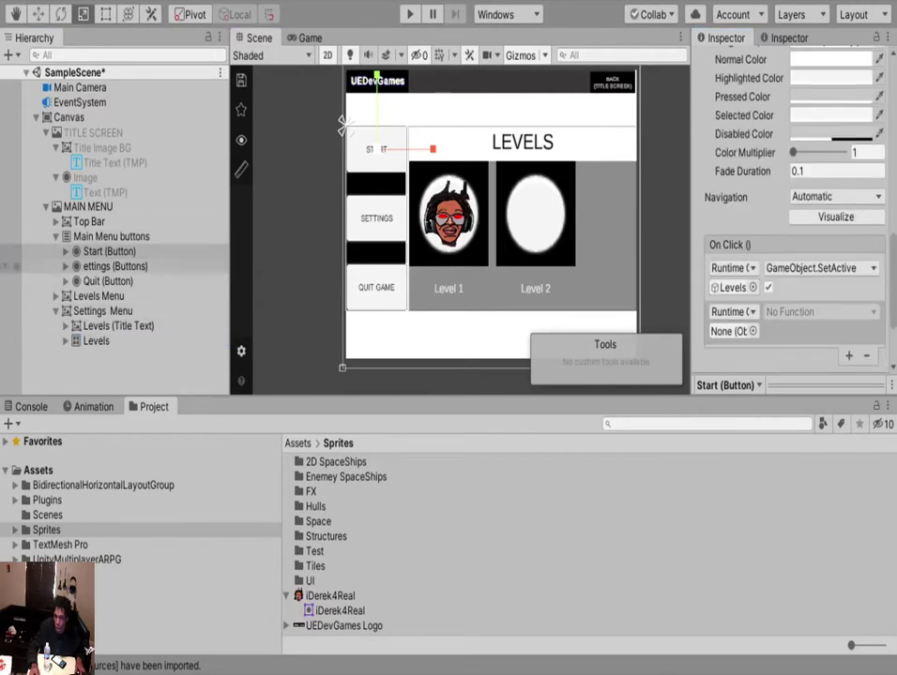
drag(103, 312, 731, 331)
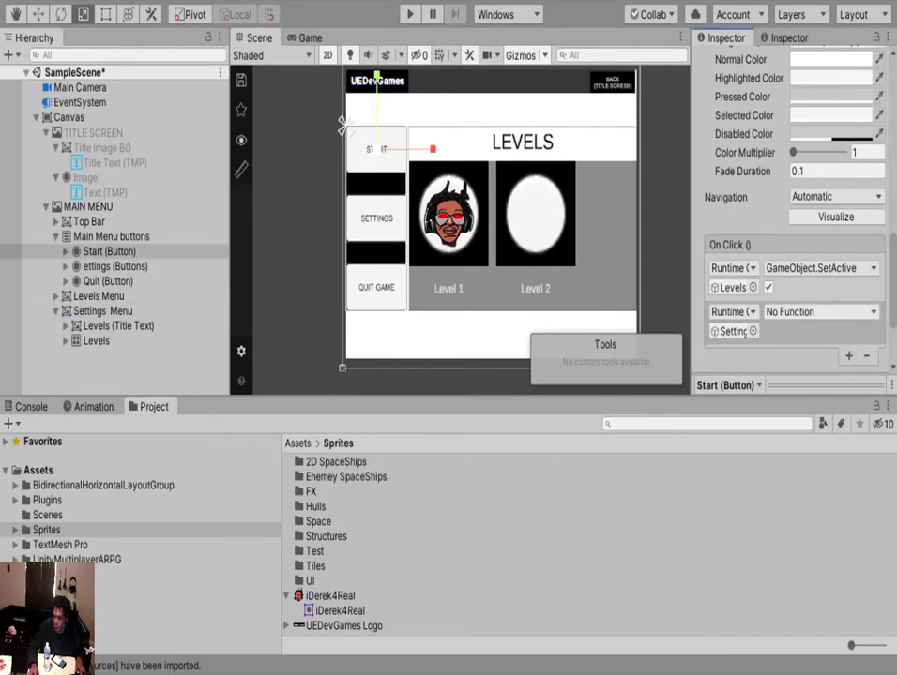
click(528, 316)
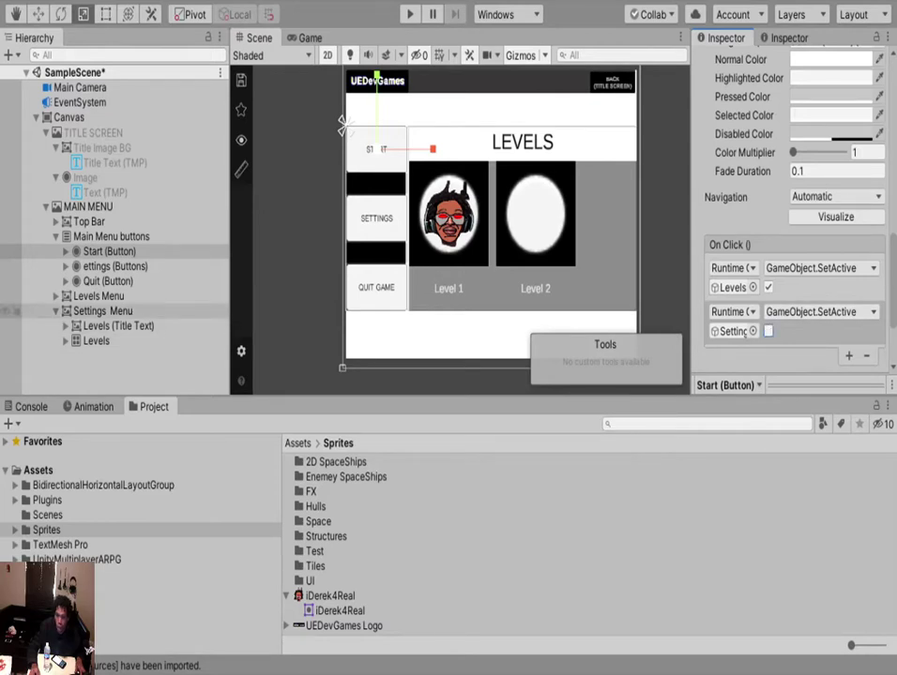
Deactivate the Levels Menu object in the scene.
click(56, 311)
click(101, 312)
click(98, 296)
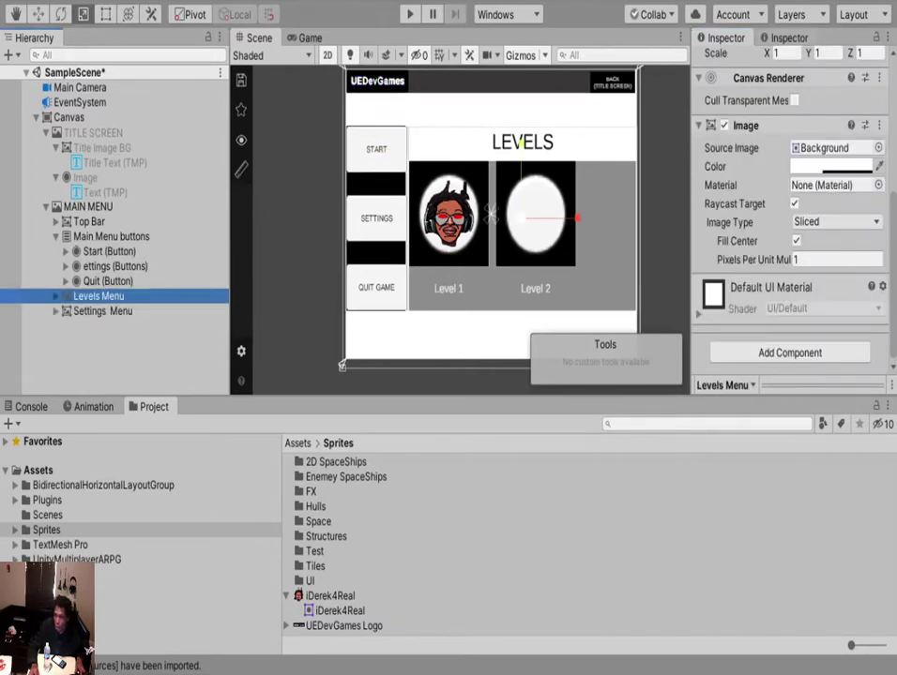
scroll(790, 216, up, 5)
click(728, 63)
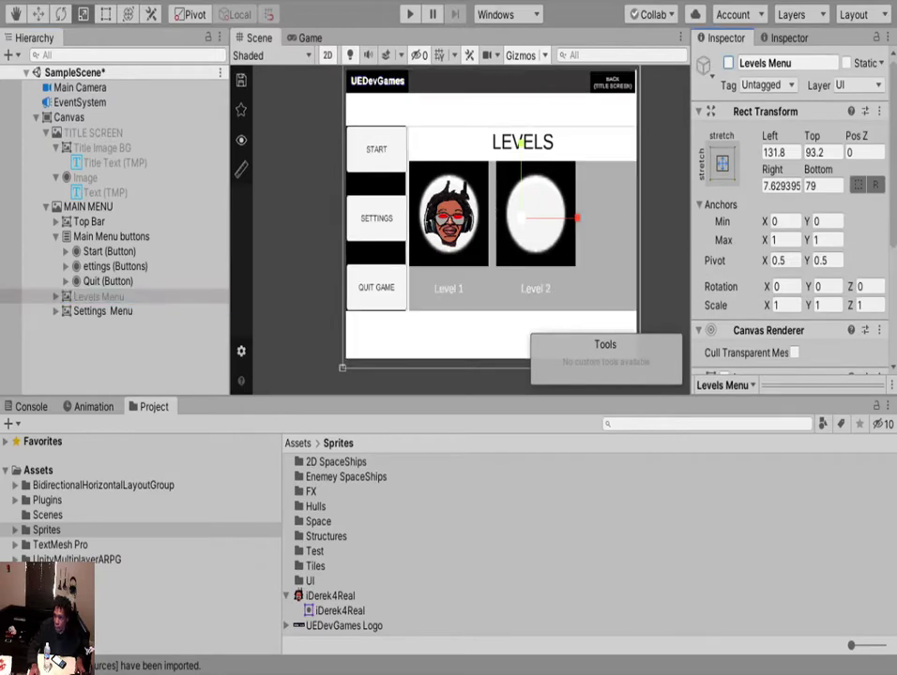
Delete the level entries inside the Levels object under Settings Menu.
click(101, 312)
click(56, 311)
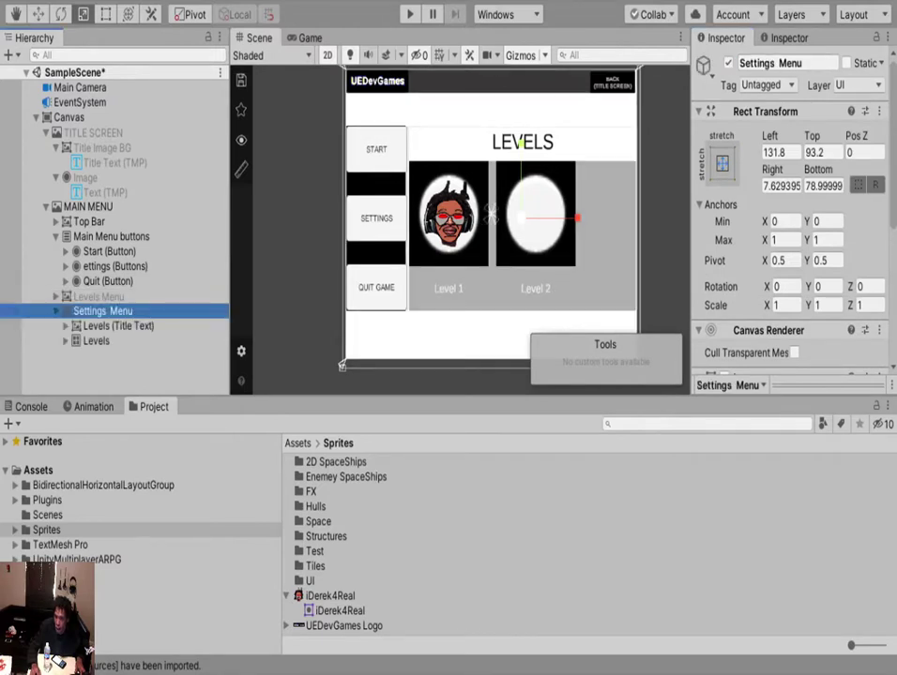
click(118, 326)
click(97, 341)
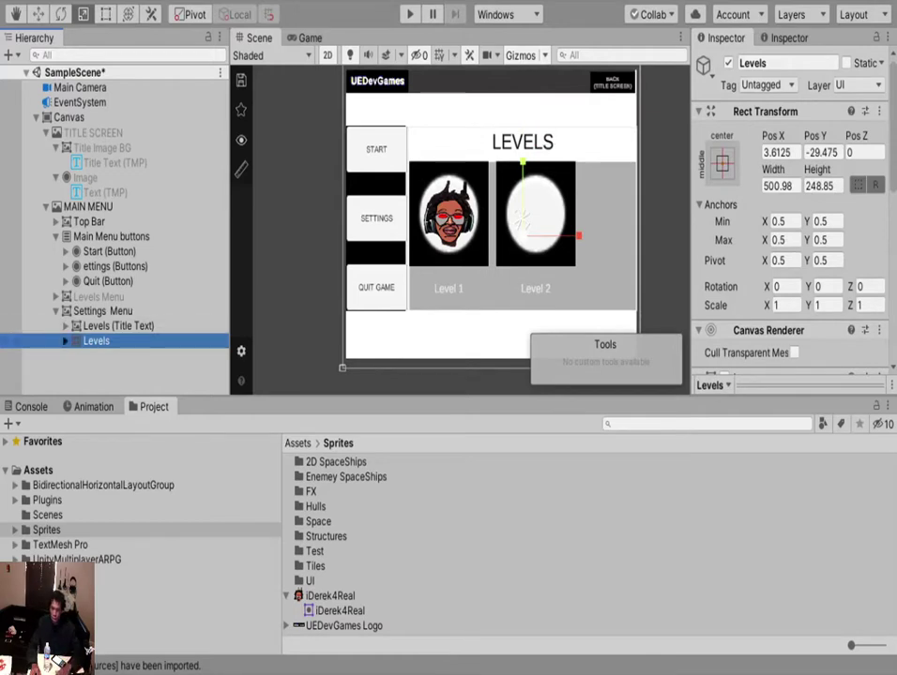
key(Right)
key(Down)
key(shift+Down)
key(Delete)
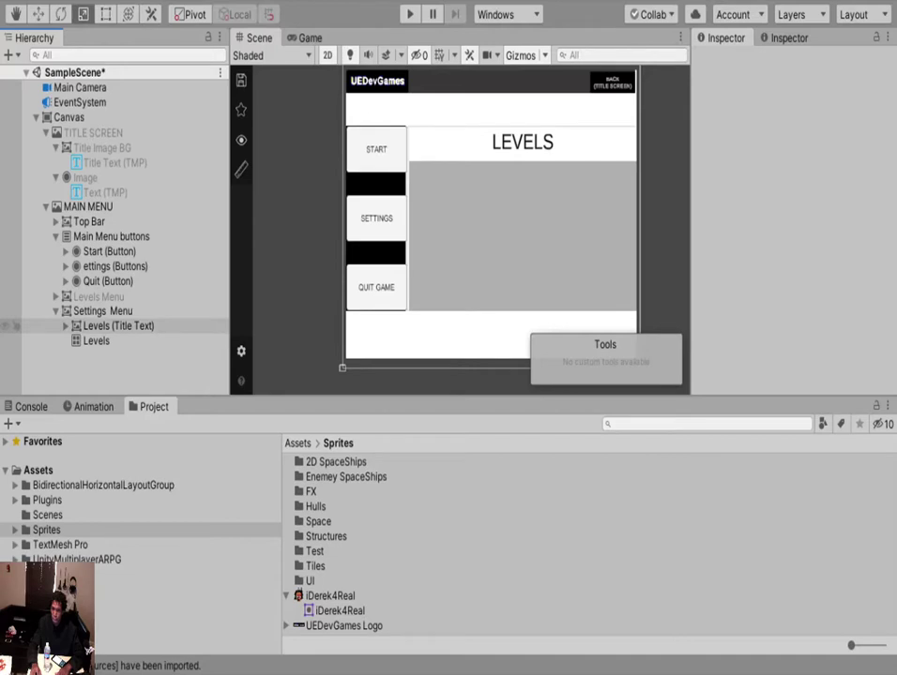
Change the title text under Settings Menu's Levels (Title Text) object to SETTINGS.
click(113, 326)
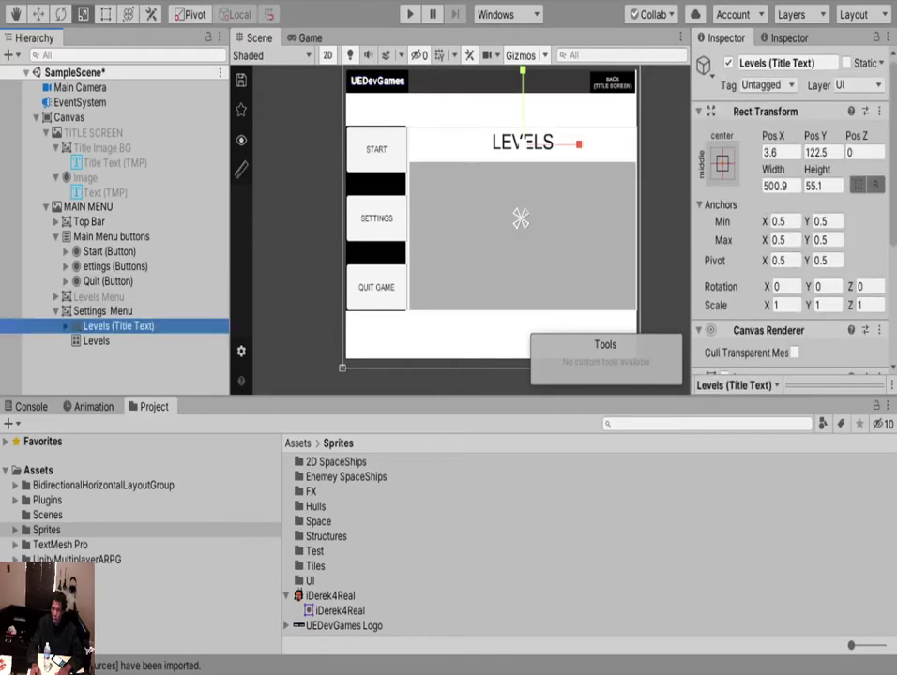
key(Right)
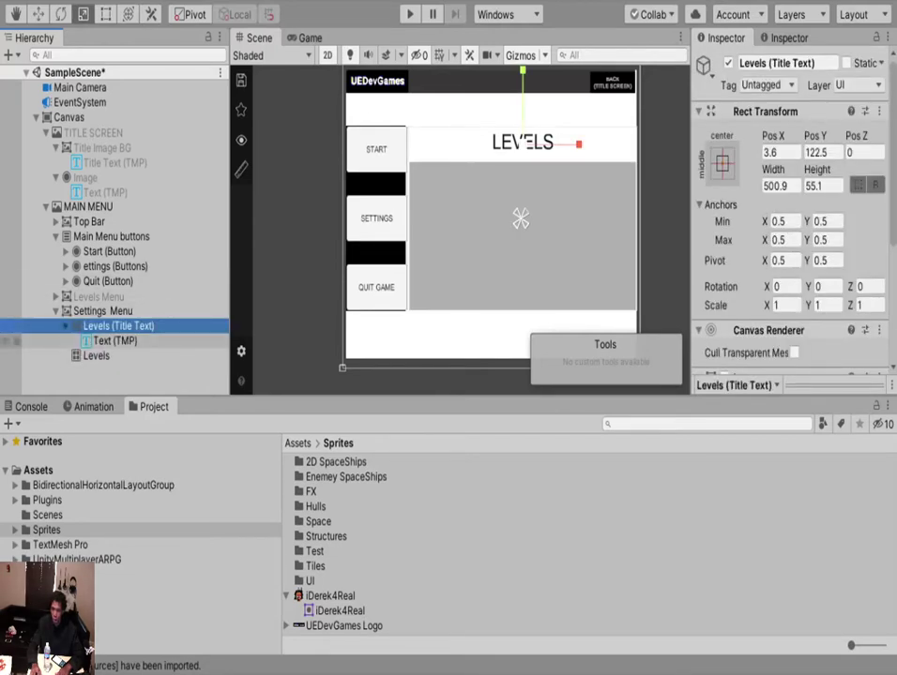
key(Down)
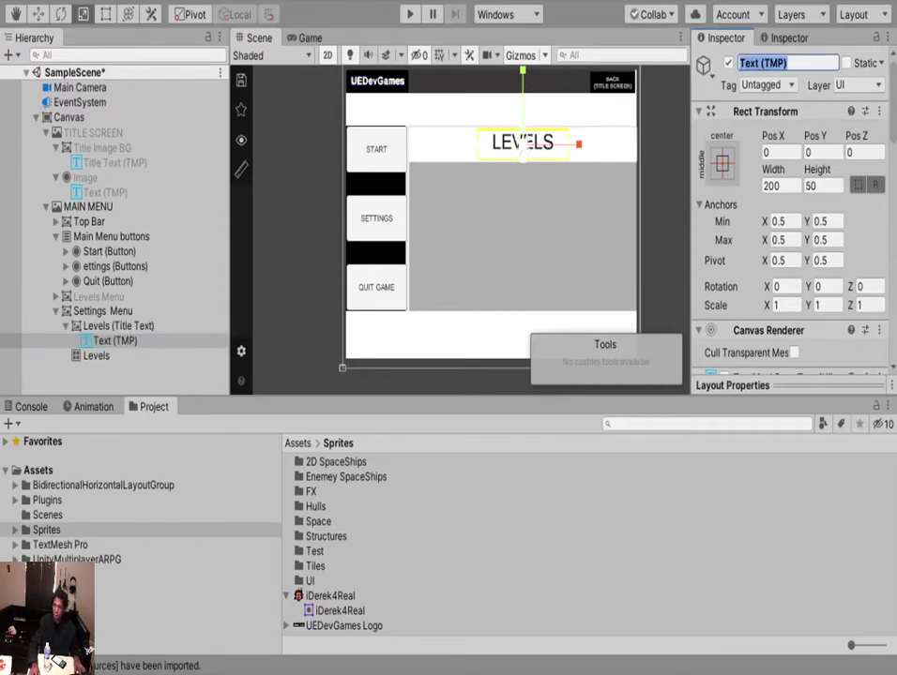
scroll(793, 215, down, 10)
scroll(792, 216, up, 7)
click(751, 94)
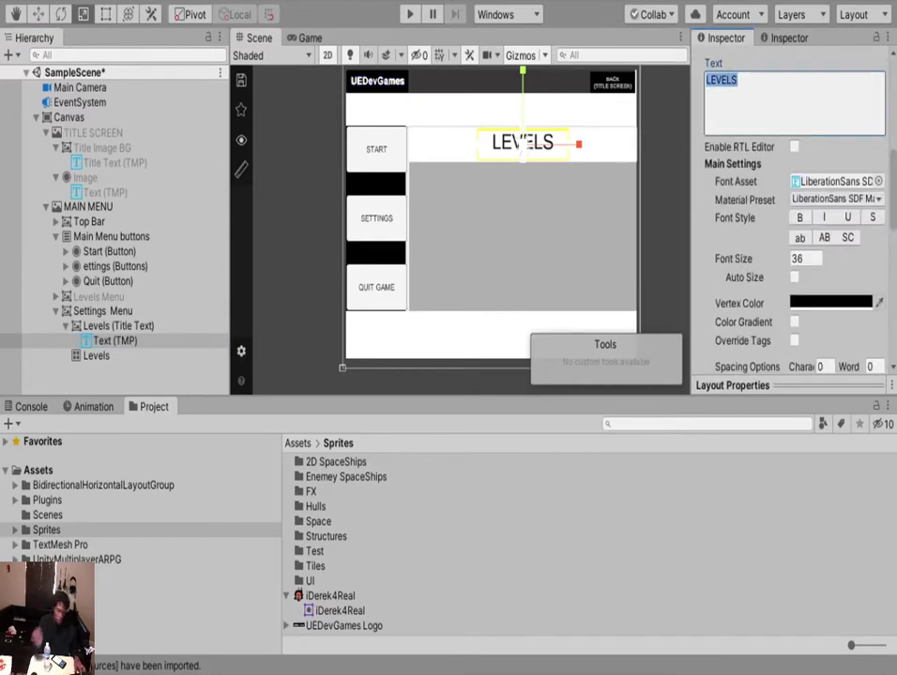
text(SETTINGS)
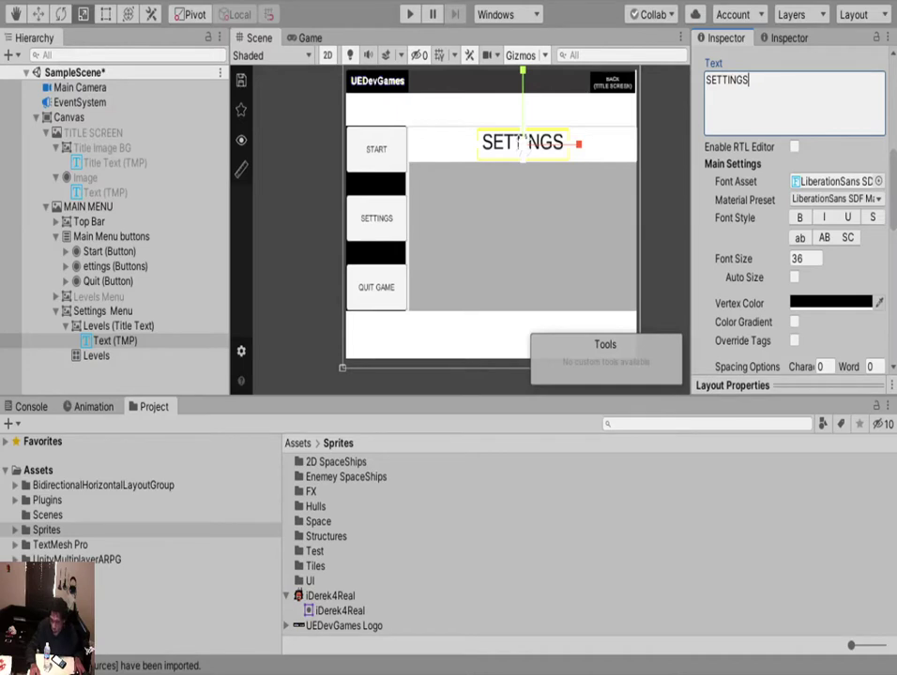
Recolor the Settings Menu's title background light grey and its Levels panel image semi-transparent magenta.
click(119, 325)
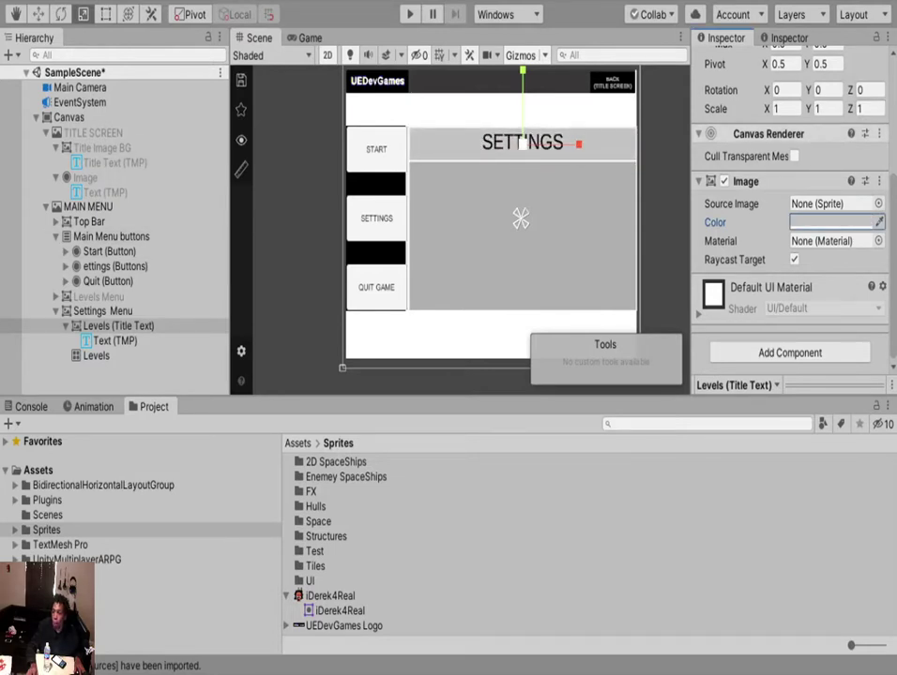
click(113, 340)
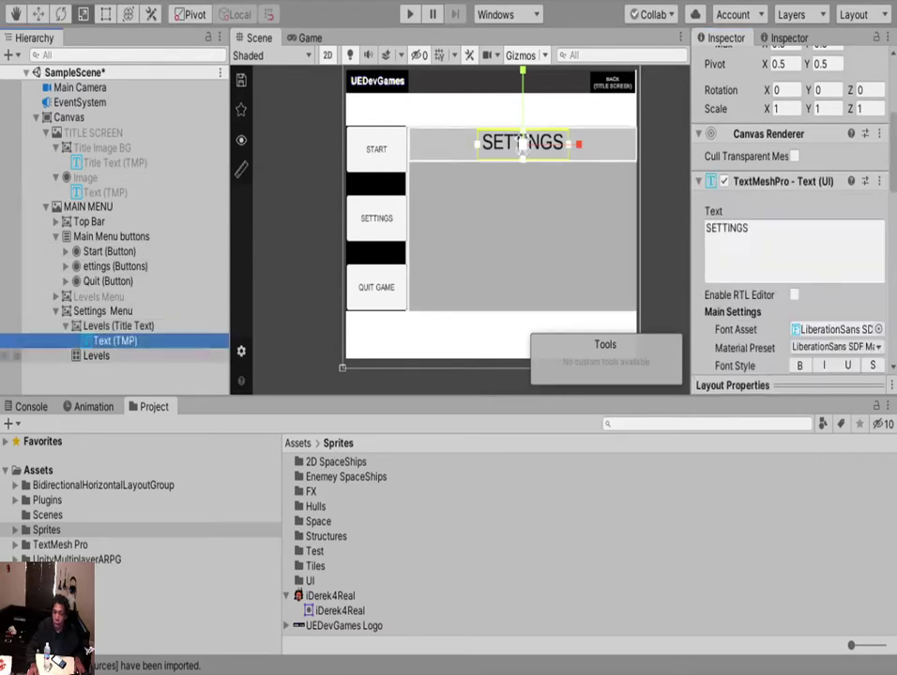
click(95, 356)
click(103, 310)
click(88, 207)
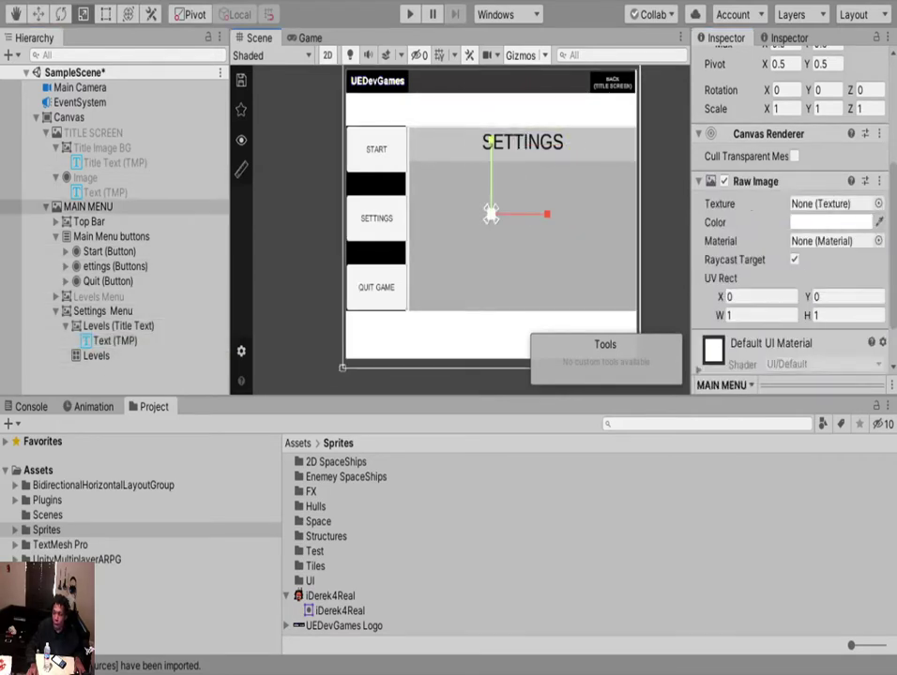
click(68, 117)
click(96, 355)
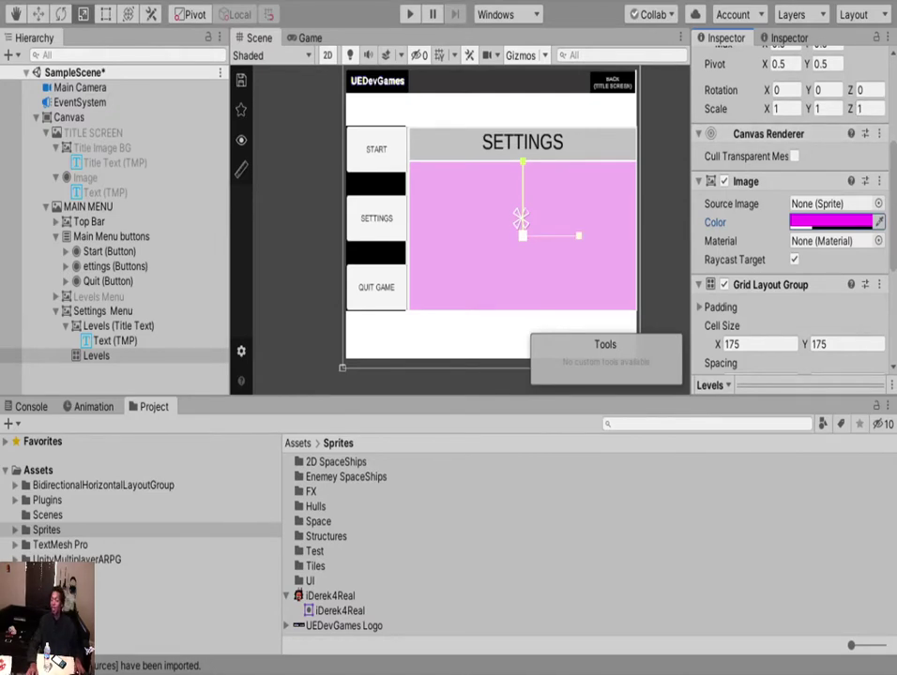
Add a UI Toggle under the Settings Menu's Levels object and move it into the panel's upper-left corner beneath the title.
middle_drag(488, 246, 466, 239)
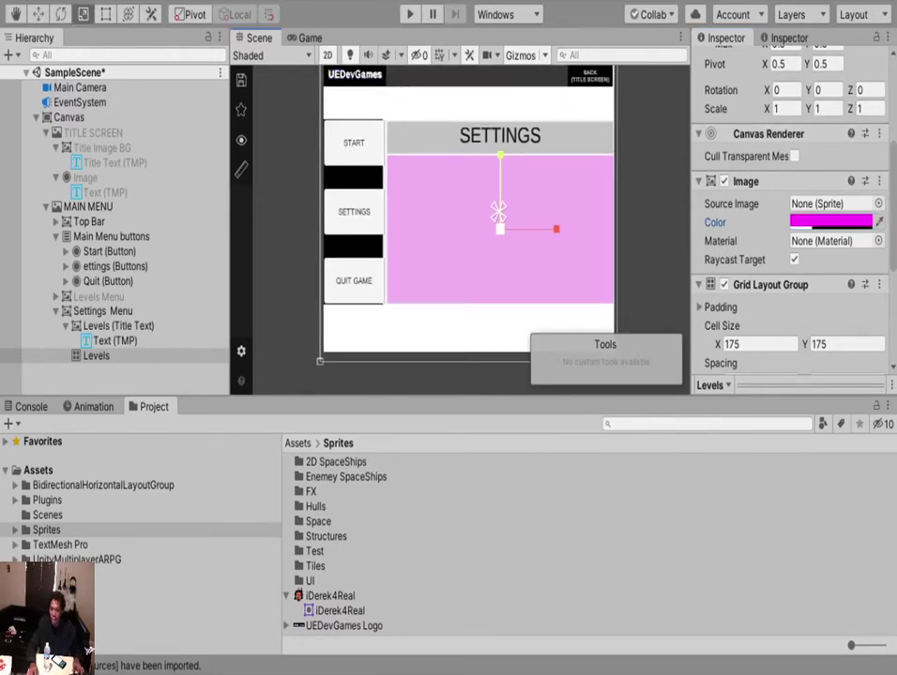
click(96, 356)
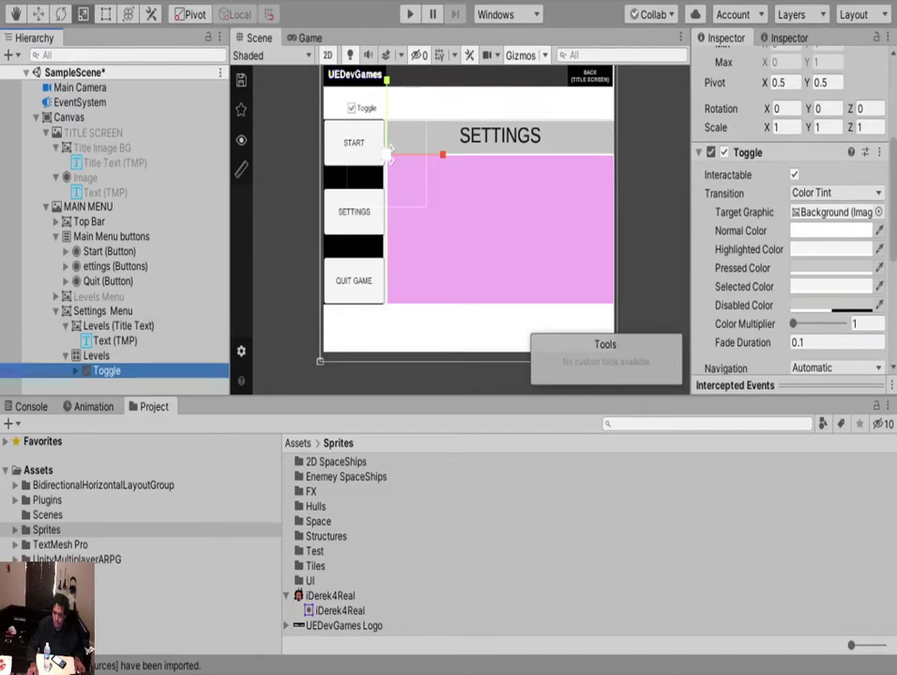
click(38, 14)
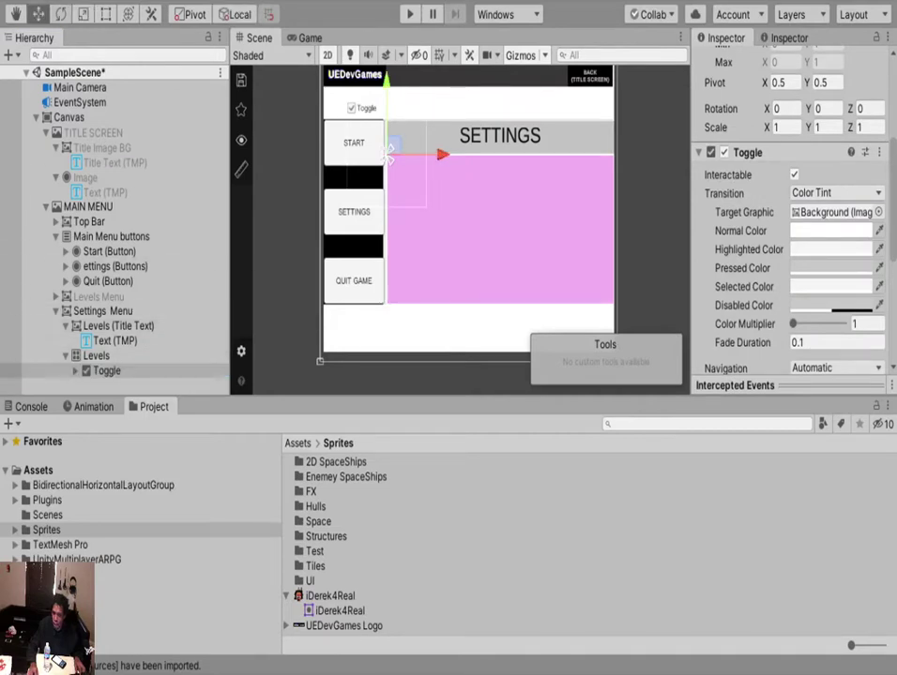
drag(389, 153, 426, 206)
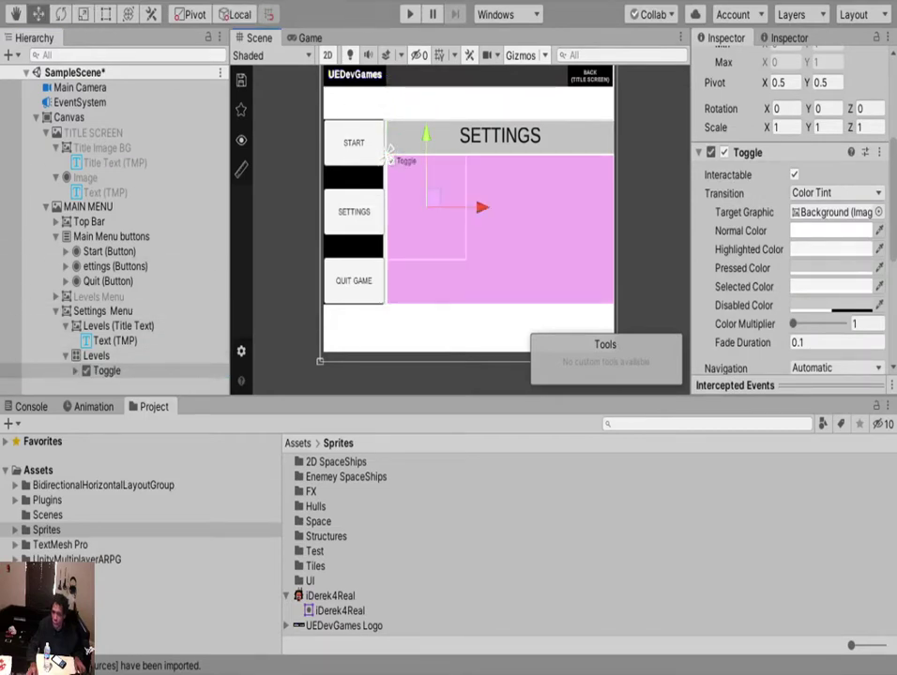
key(t)
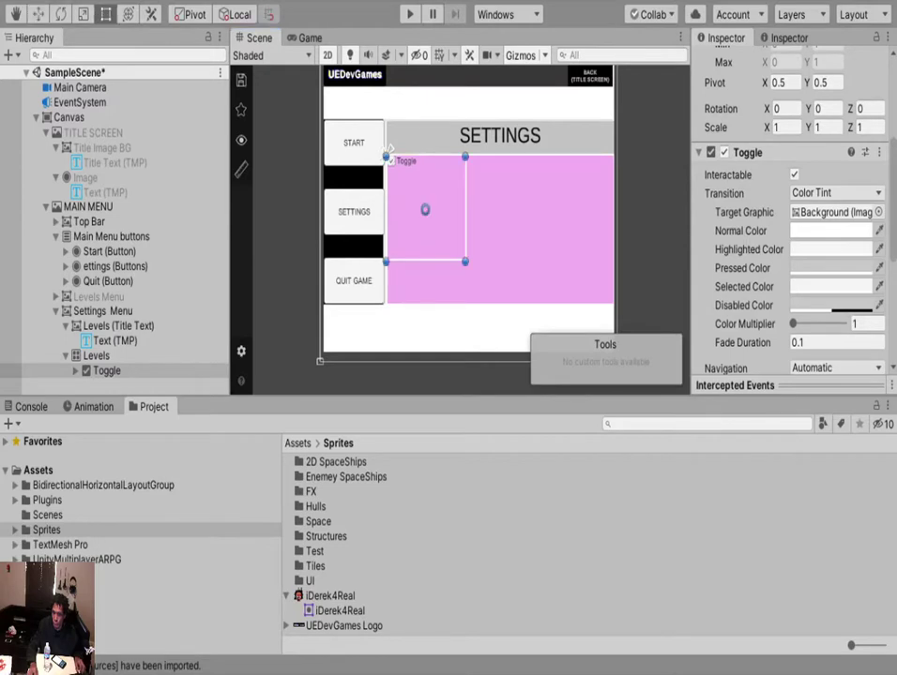
scroll(441, 188, up, 4)
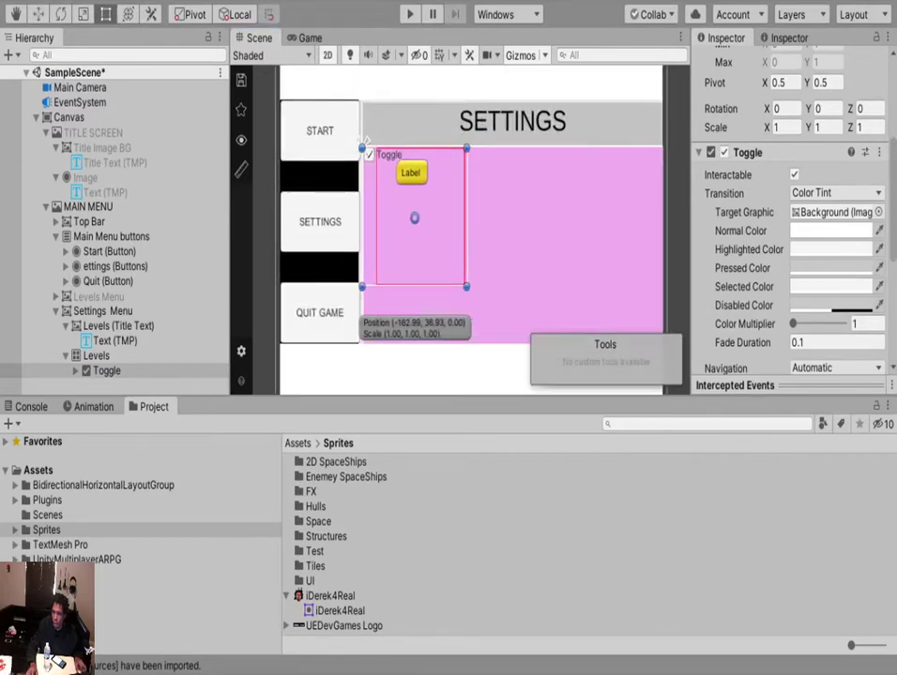
Set the Toggle's Label text to MUTE AUDIO.
click(106, 370)
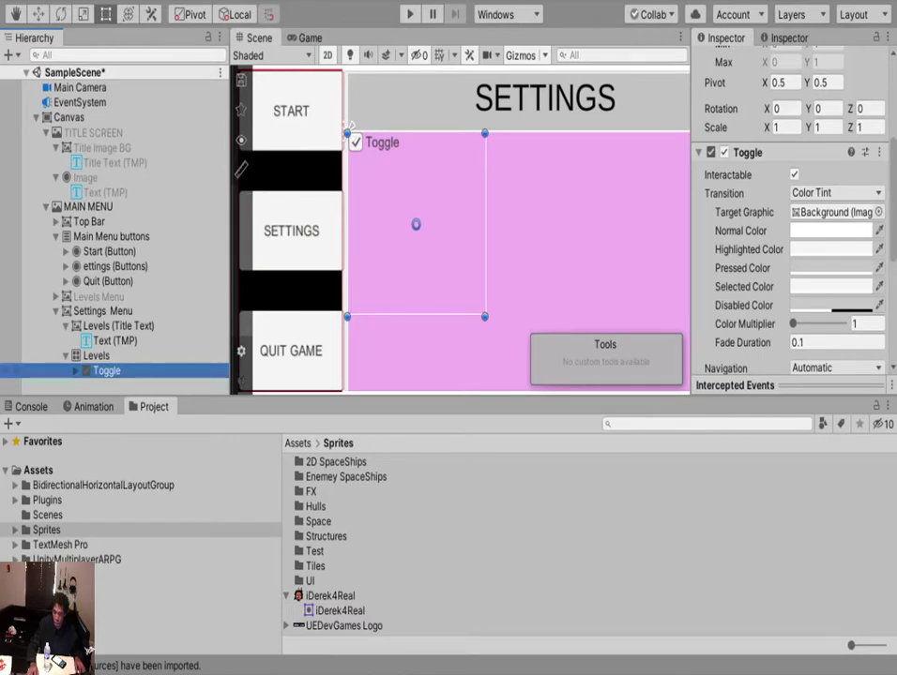
key(Right)
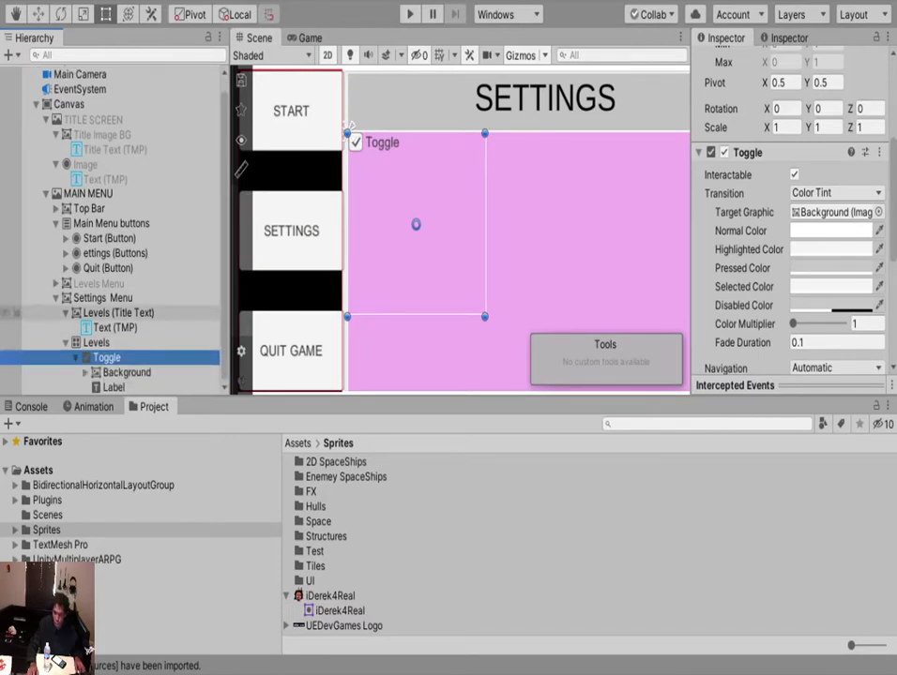
key(Down)
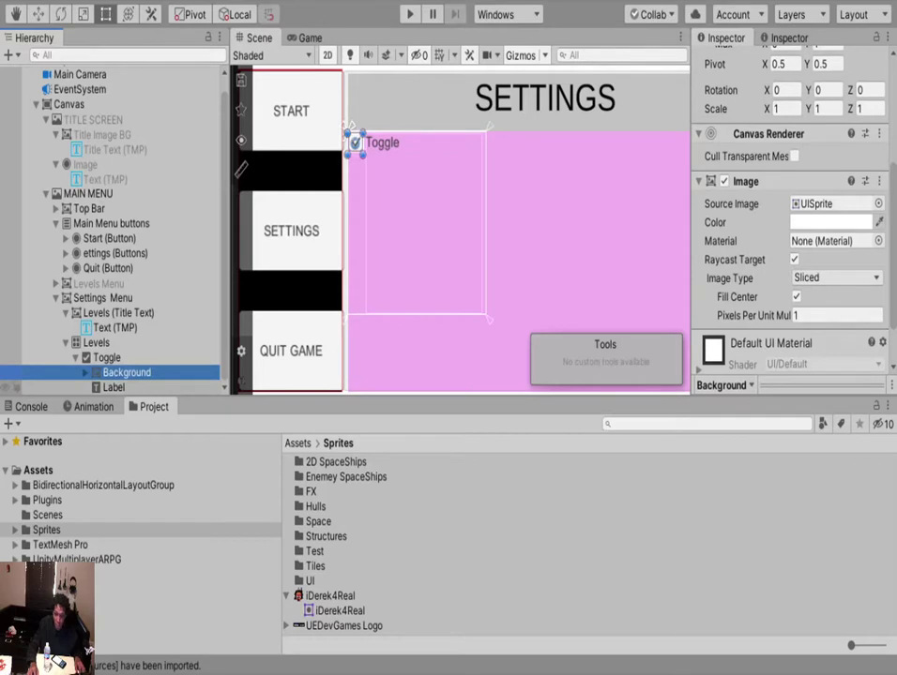
key(Down)
key(Up)
click(114, 387)
key(Up)
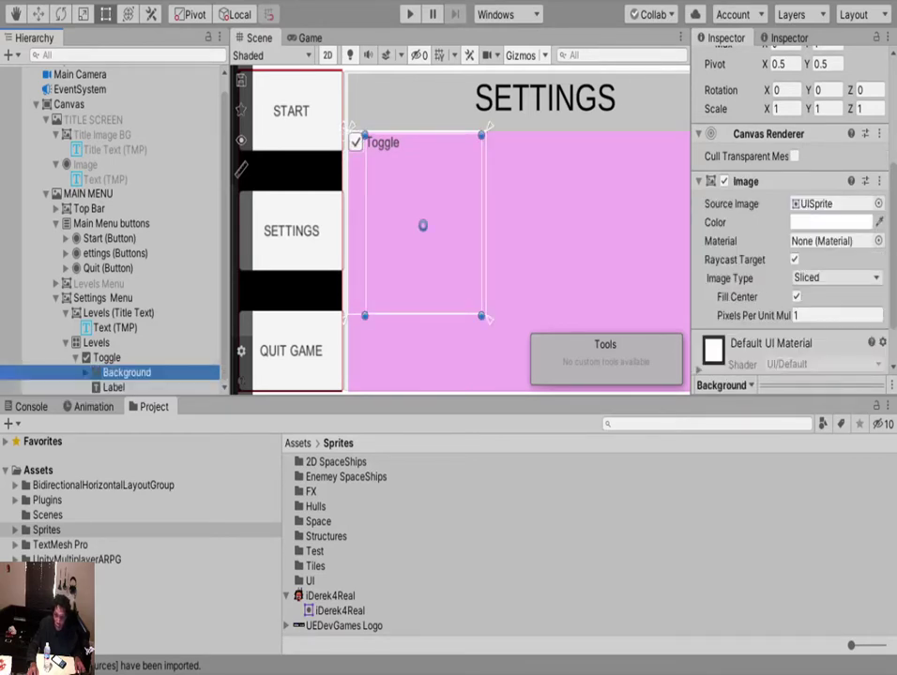
key(Down)
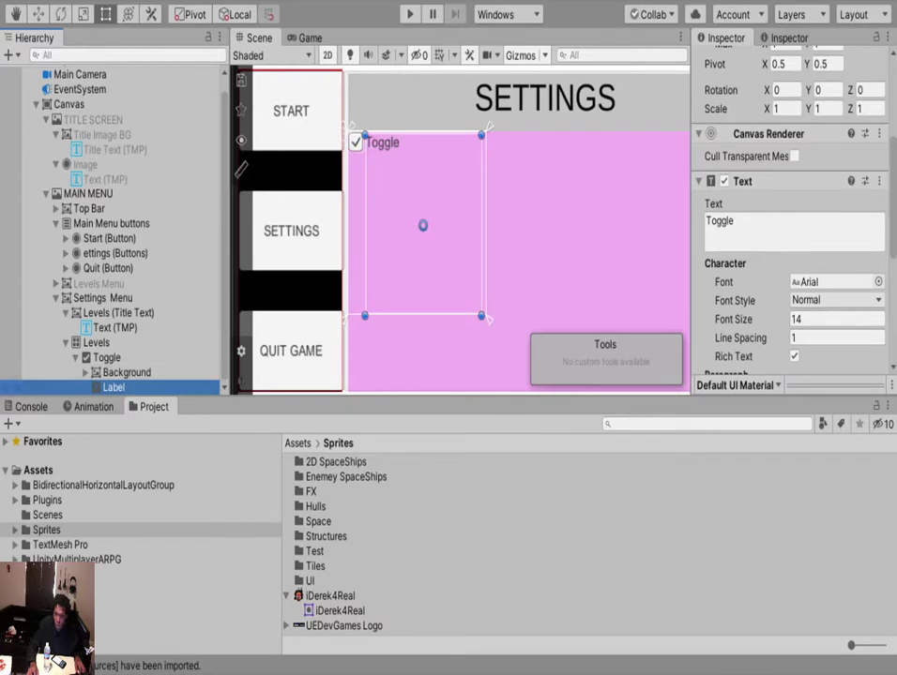
click(762, 227)
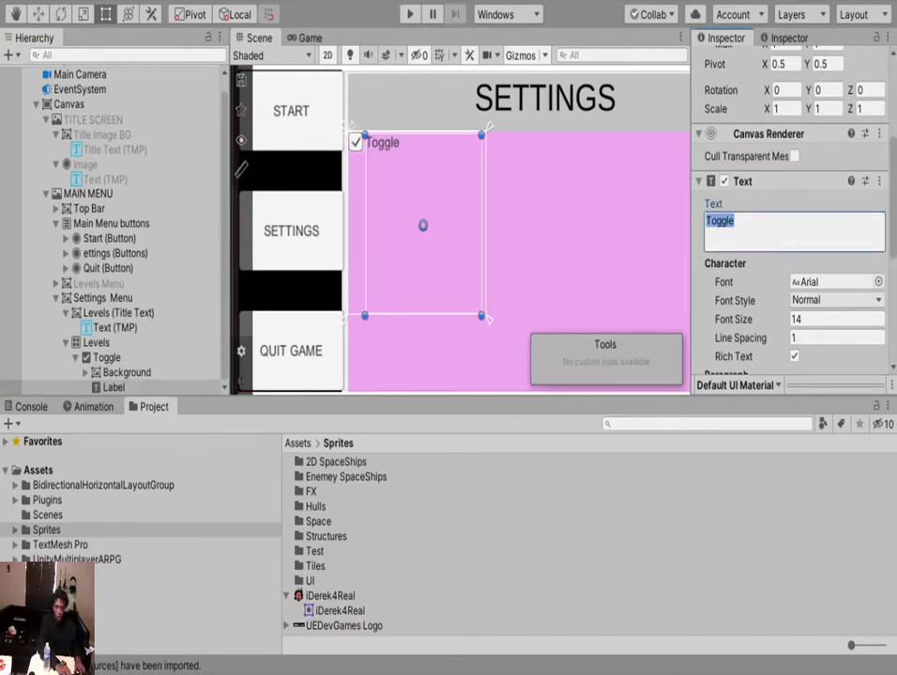
key(BackSpace)
text(MU)
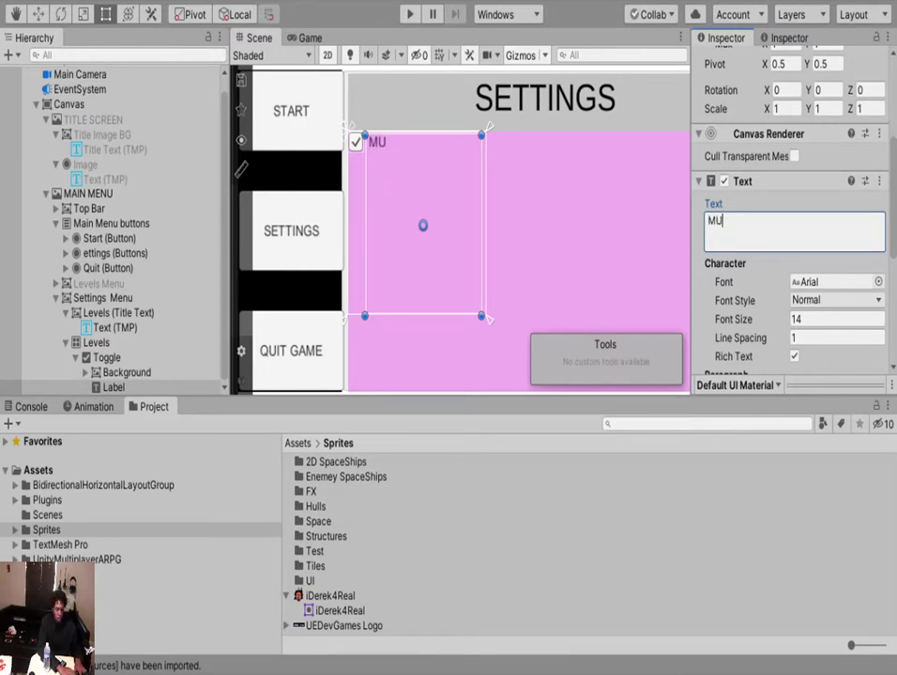
text(TE AUDIO)
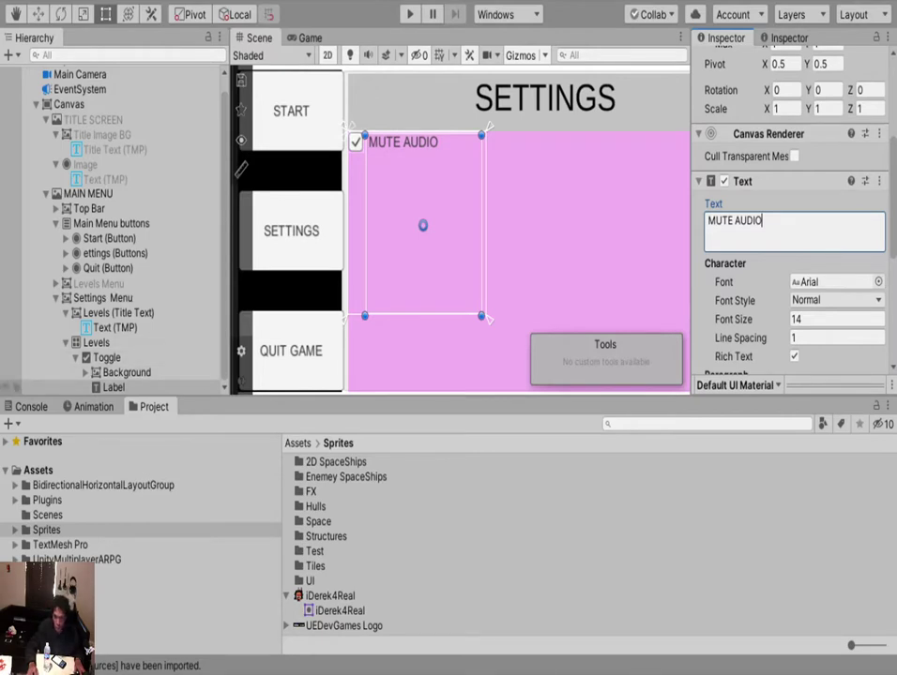
Rename the Toggle object as AUDIO Toggle and collapse its children.
click(107, 357)
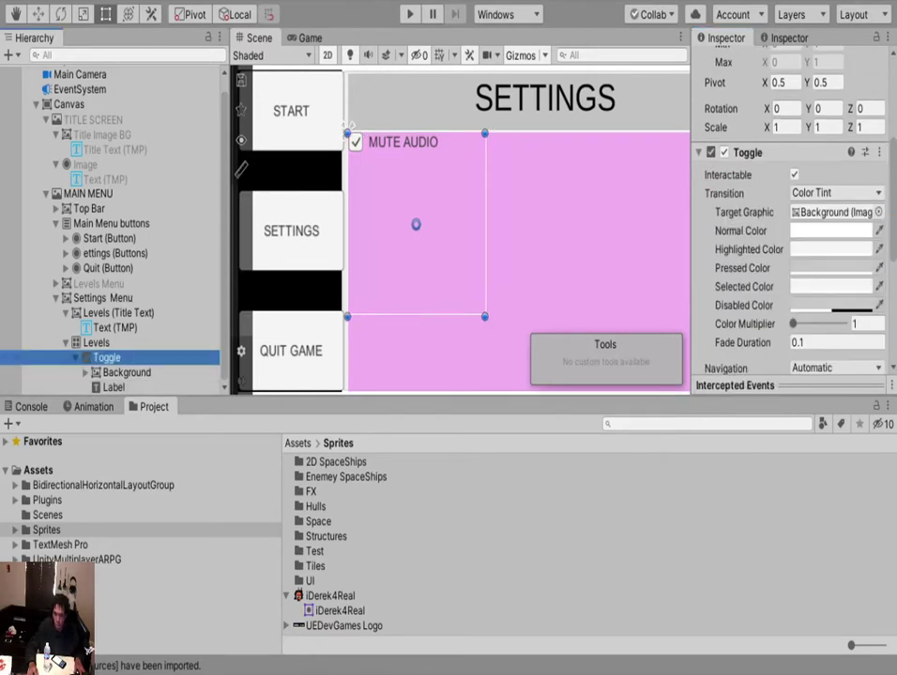
click(106, 357)
click(122, 357)
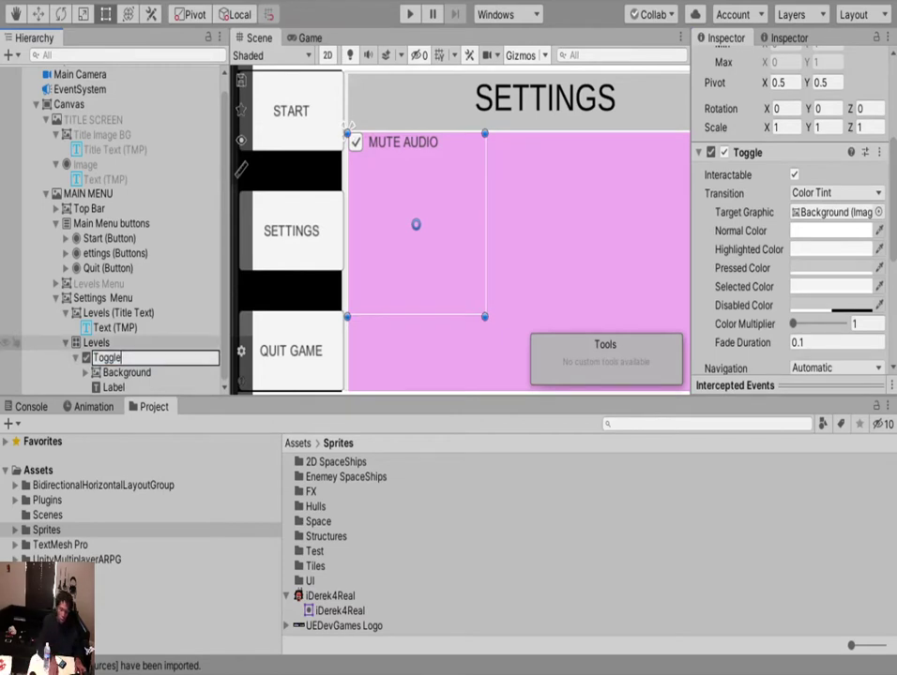
text(AUDIO)
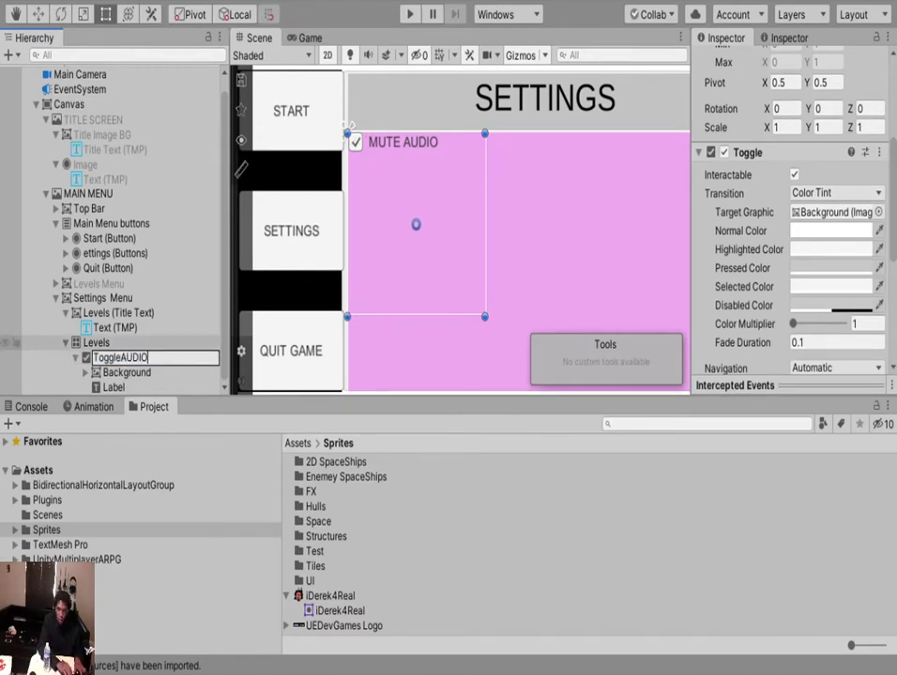
key(BackSpace)
key(BackSpace)
key(BackSpace)
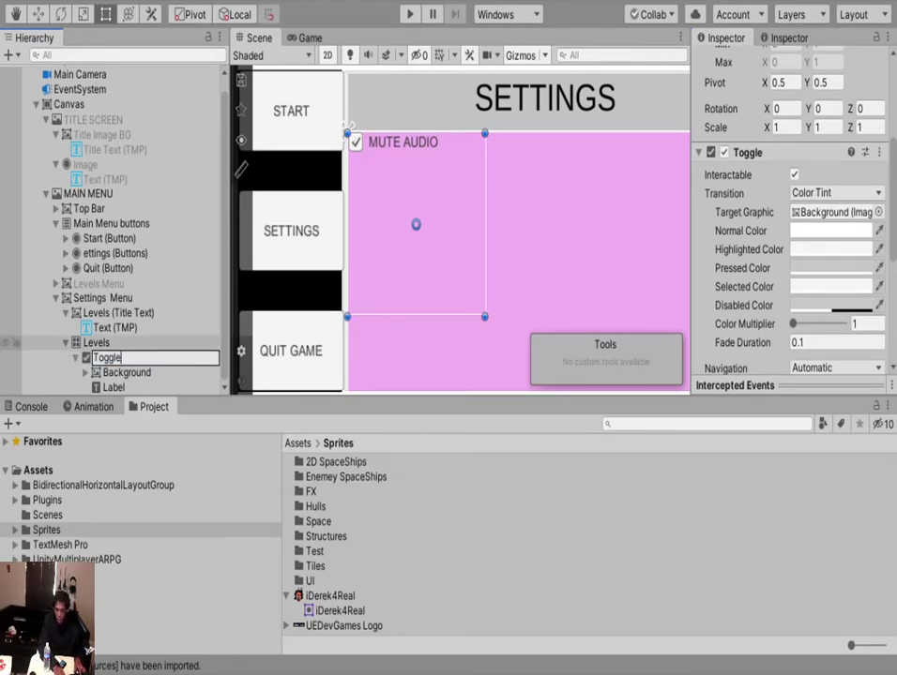
key(Home)
text(AUDIO)
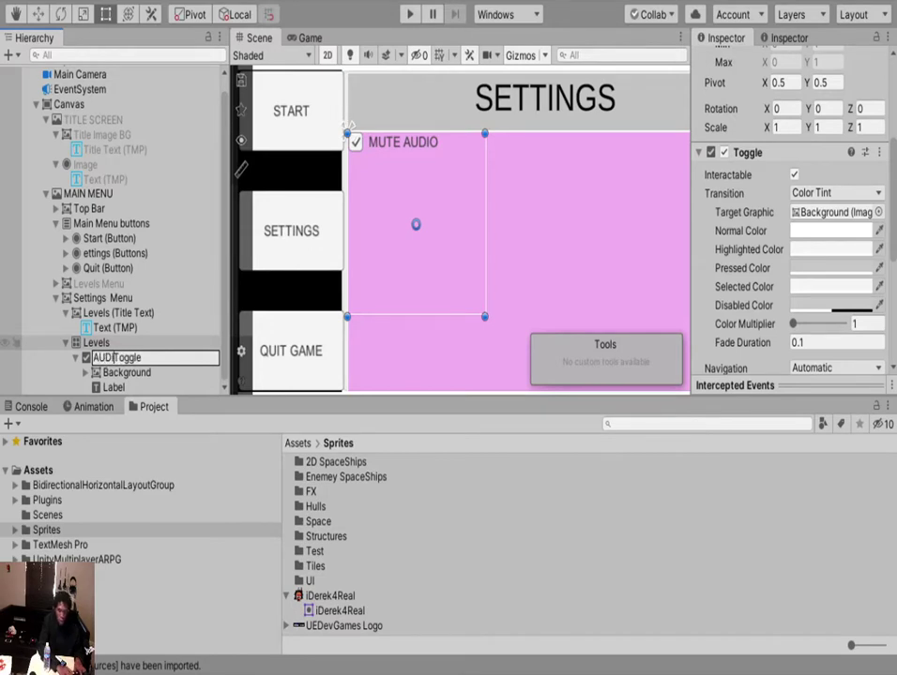
key(Return)
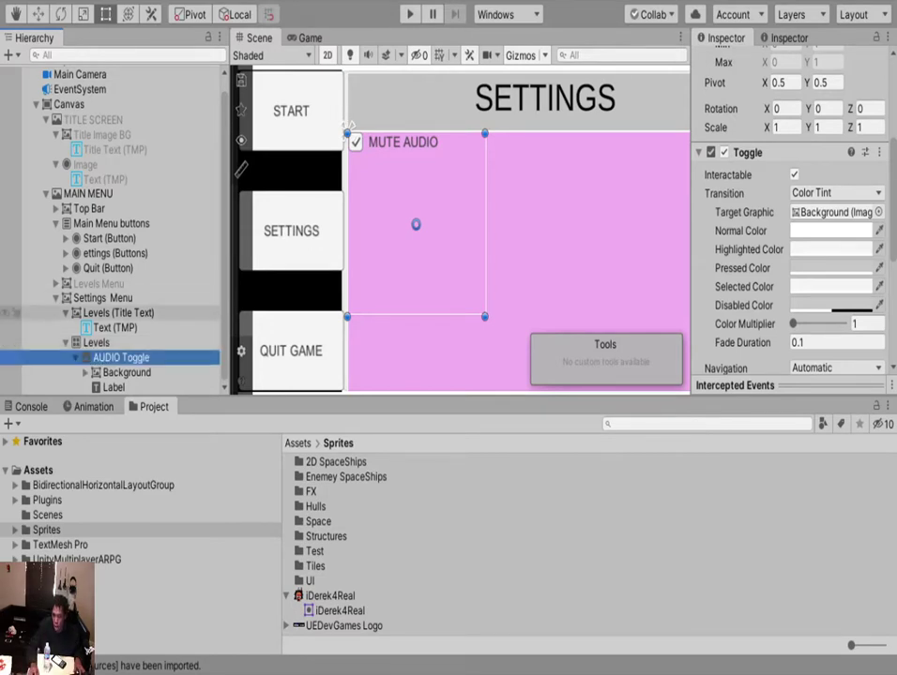
key(Left)
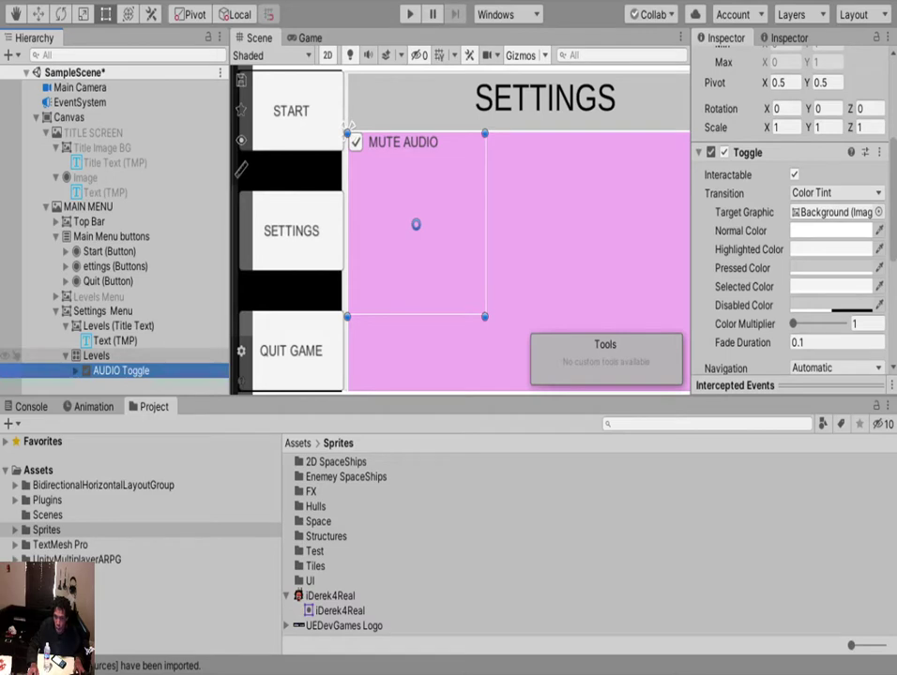
Add an Audio Source object as a child of Canvas.
click(69, 117)
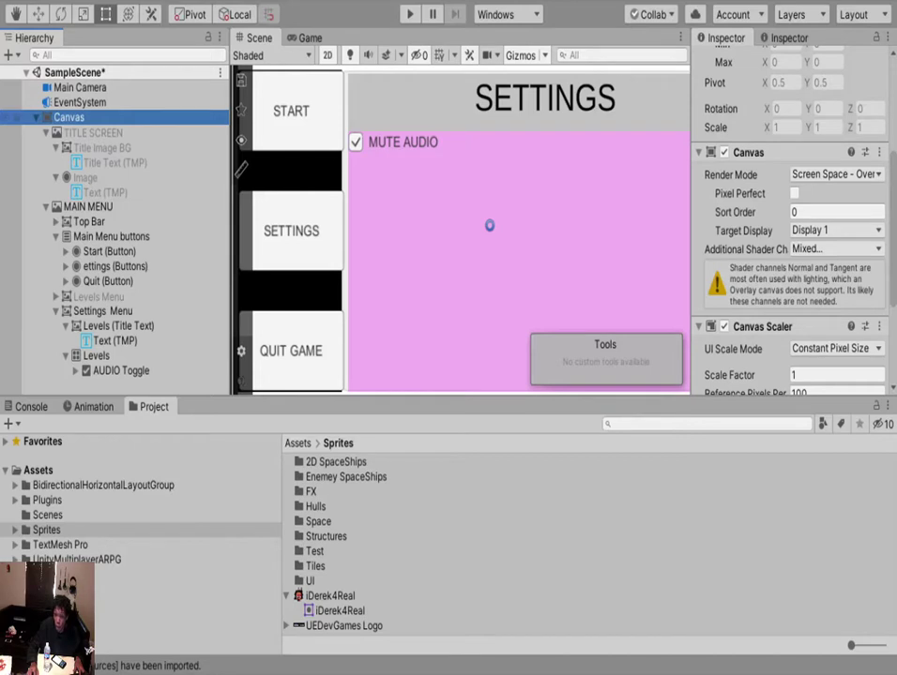
click(225, 355)
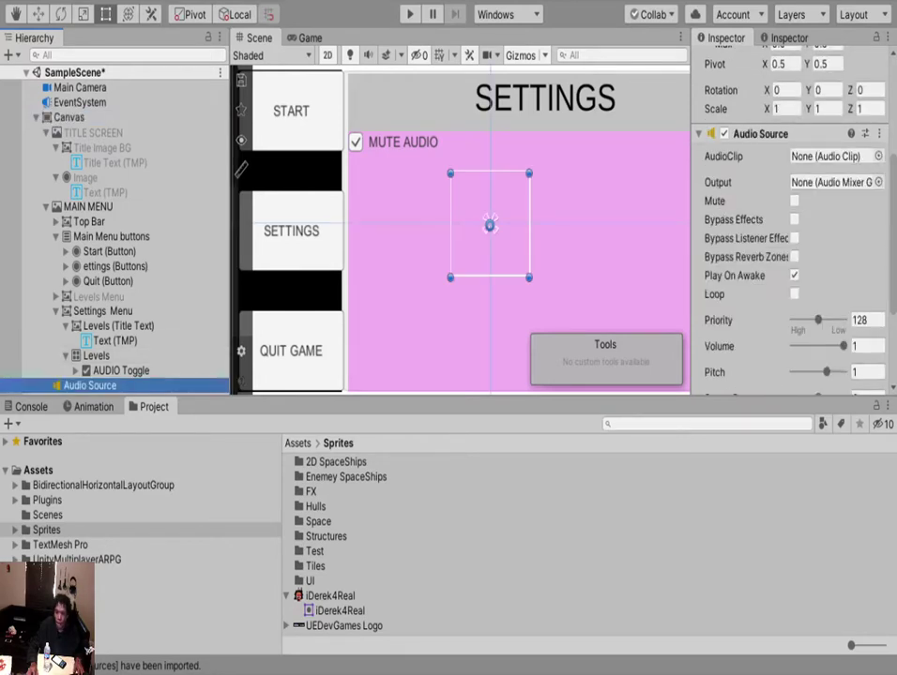
Add an On Value Changed event to AUDIO Toggle that targets the Audio Source and sets AudioSource.mute.
click(403, 143)
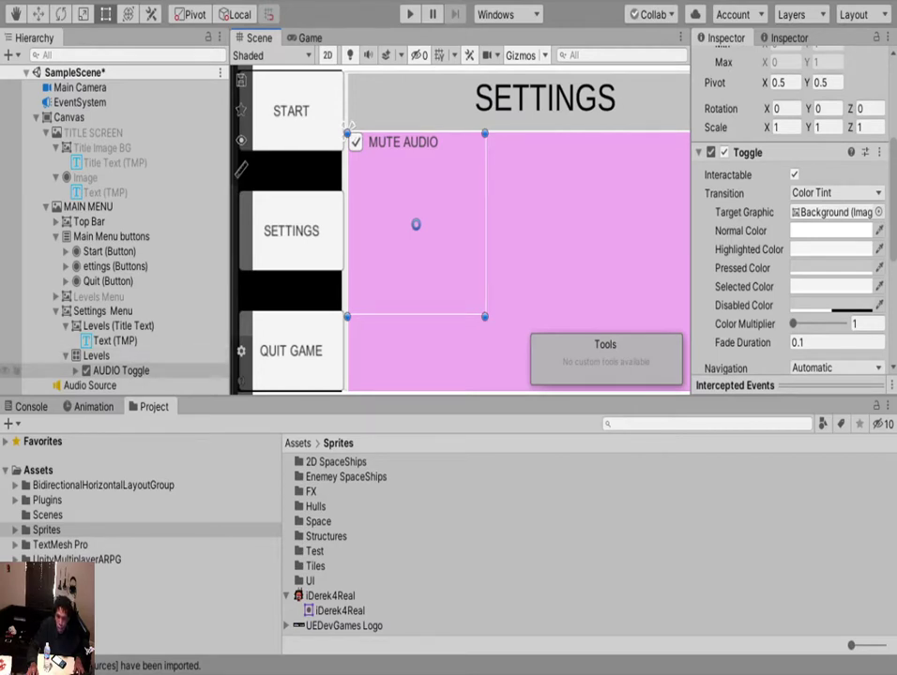
click(121, 370)
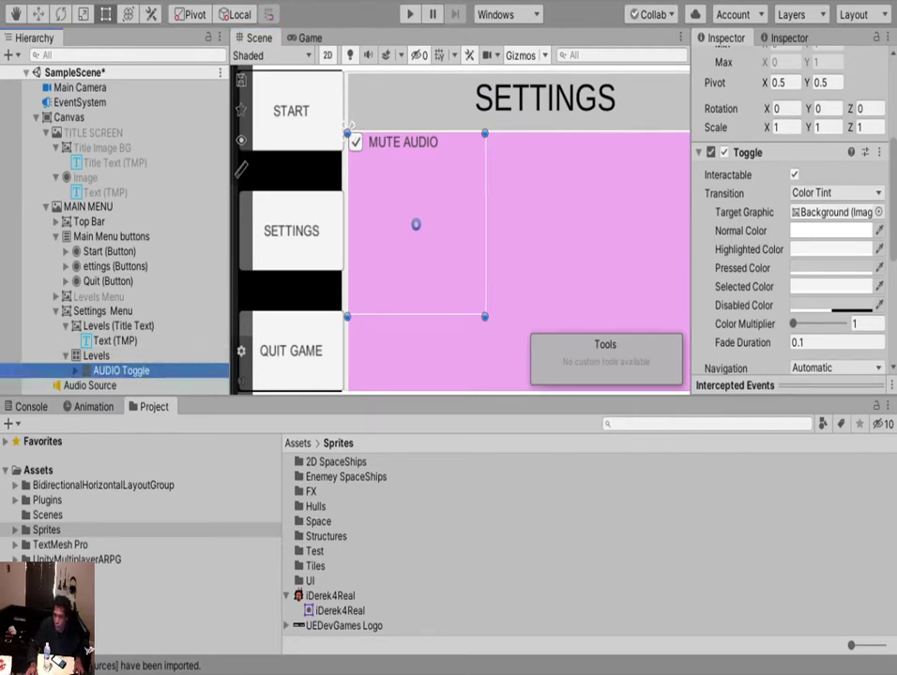
scroll(793, 225, down, 5)
click(849, 316)
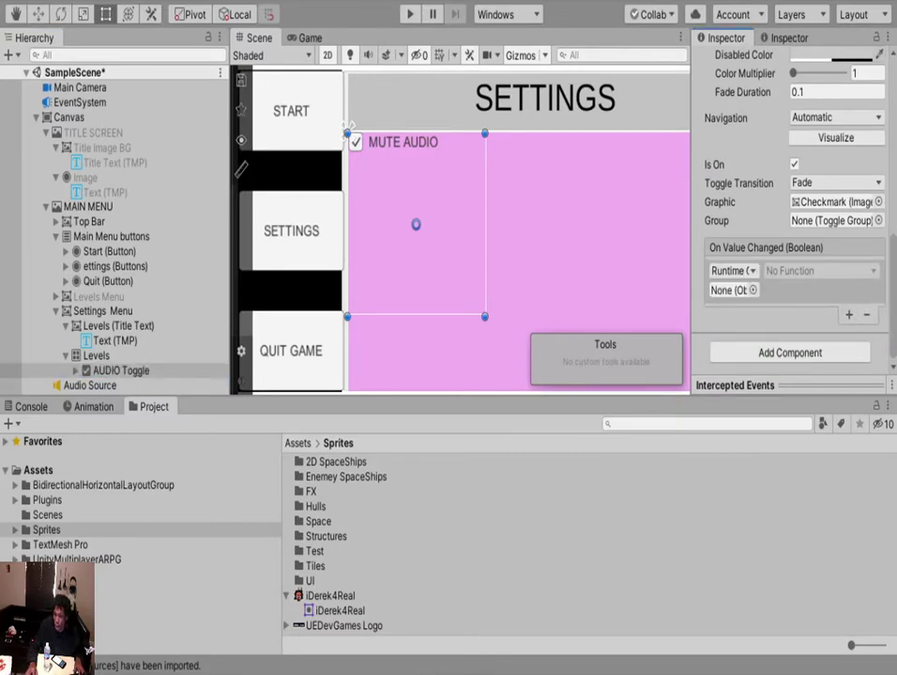
drag(90, 385, 730, 290)
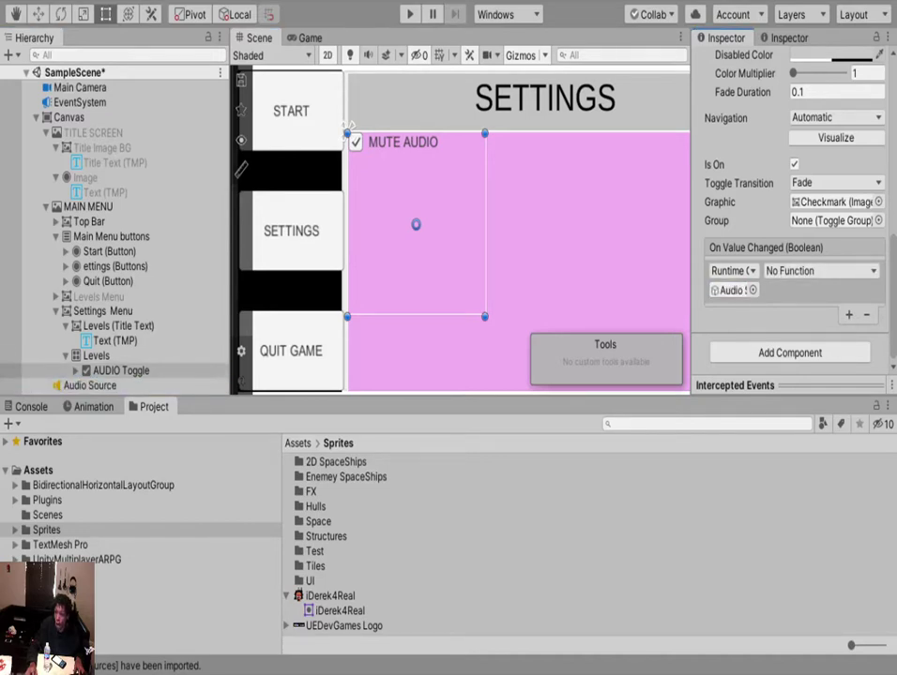
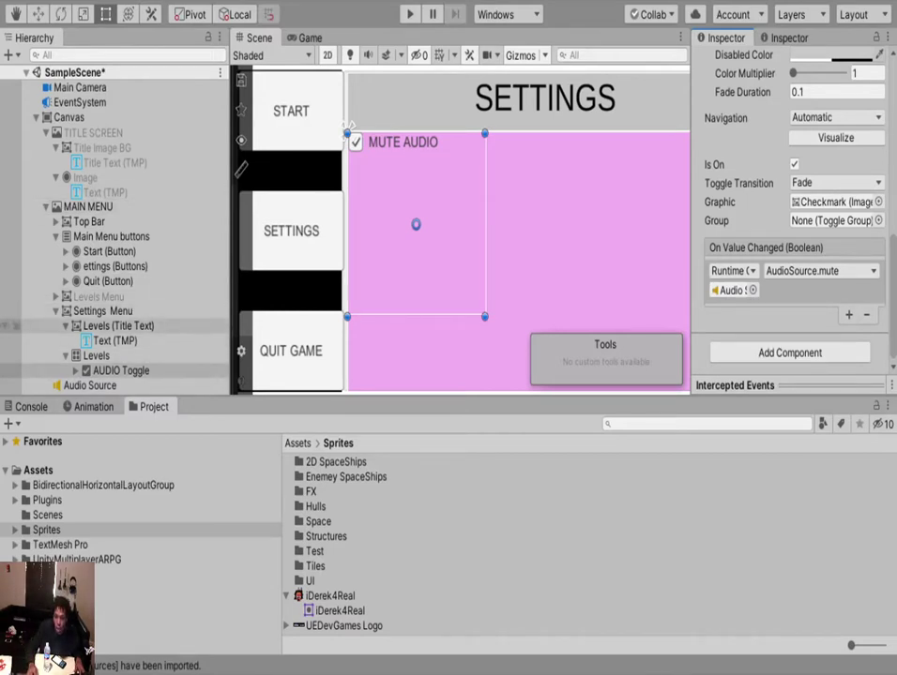
Rename the Settings Menu's Levels (Title Text) object as SETTINGS (Title Text).
click(103, 310)
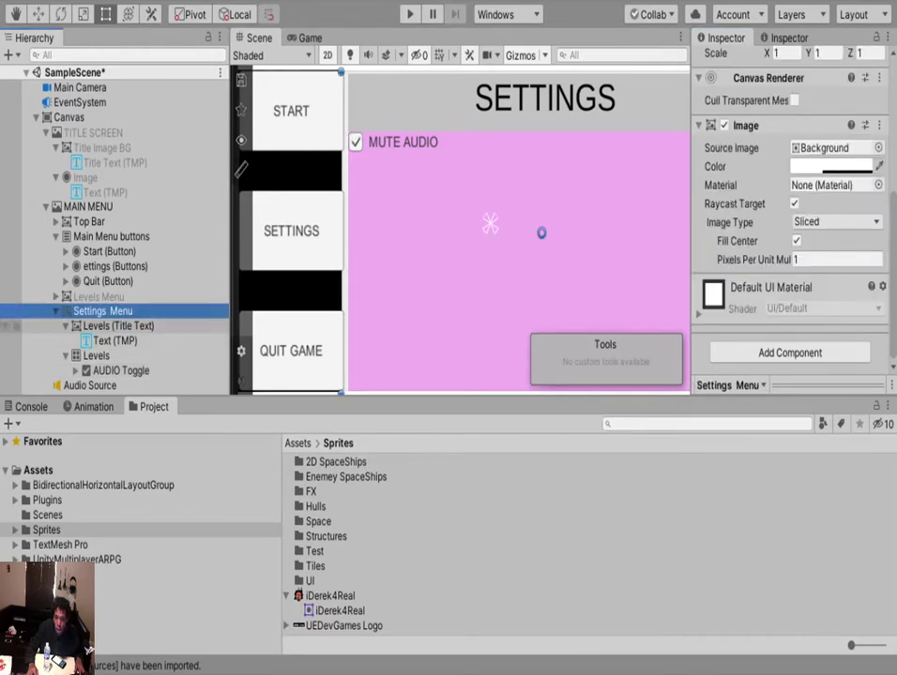
click(66, 326)
click(66, 325)
click(118, 325)
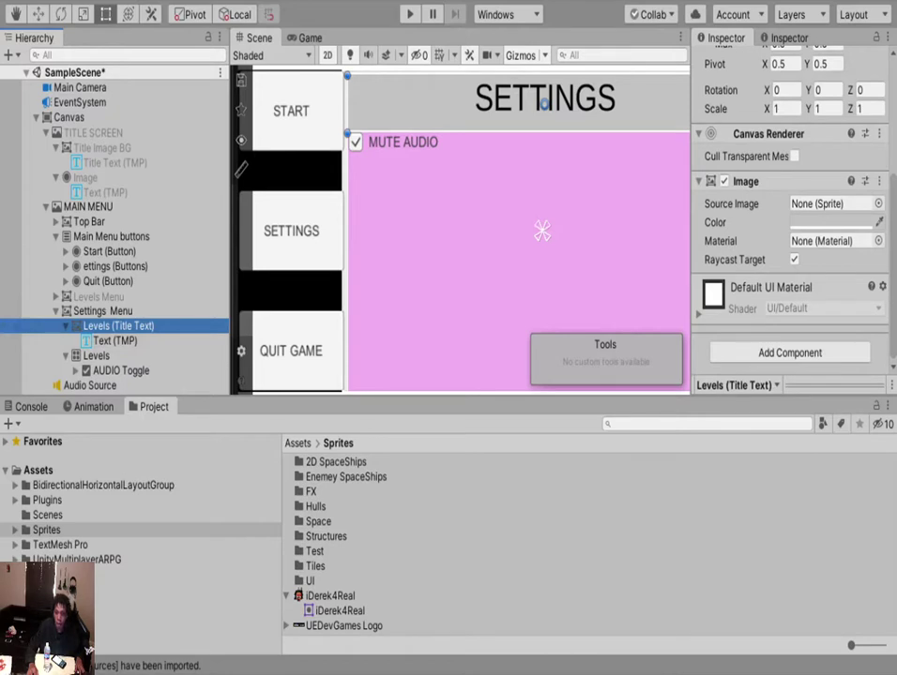
key(F2)
text(Sett)
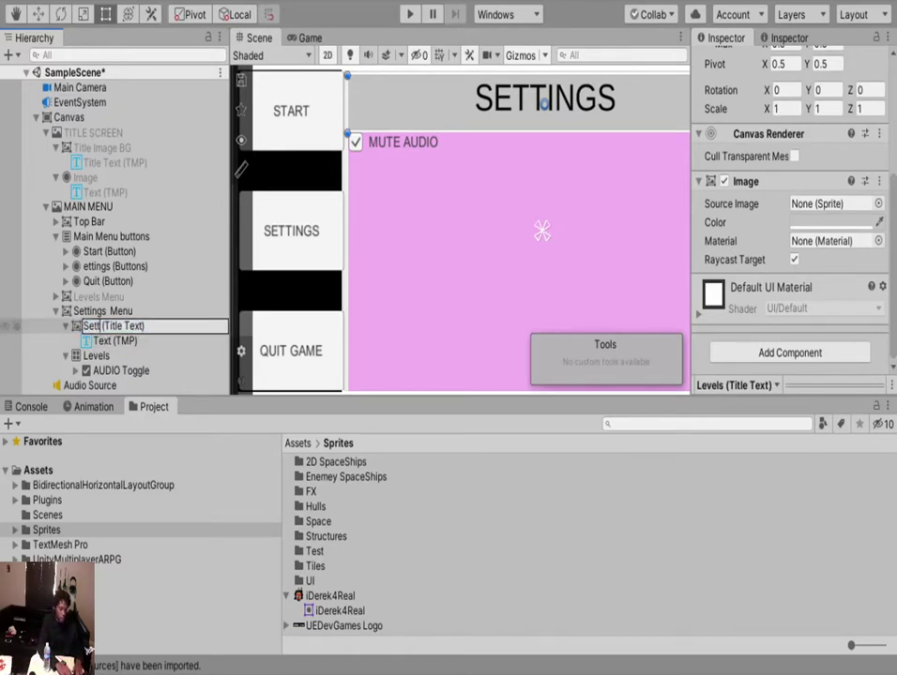
text(ings)
key(BackSpace)
key(BackSpace)
key(BackSpace)
key(BackSpace)
key(BackSpace)
key(BackSpace)
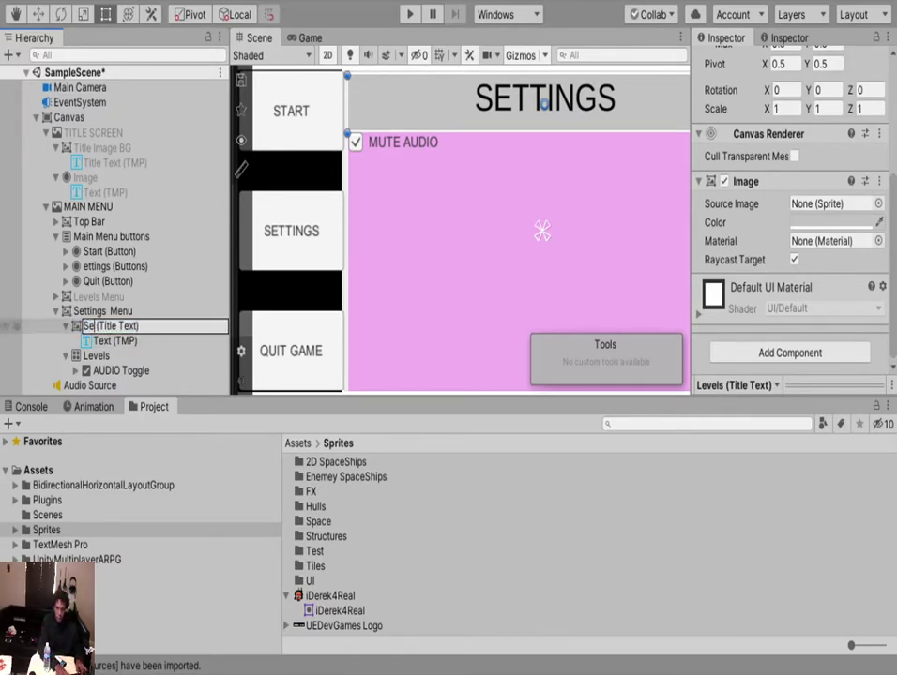
key(BackSpace)
key(BackSpace)
text(SETTINGS)
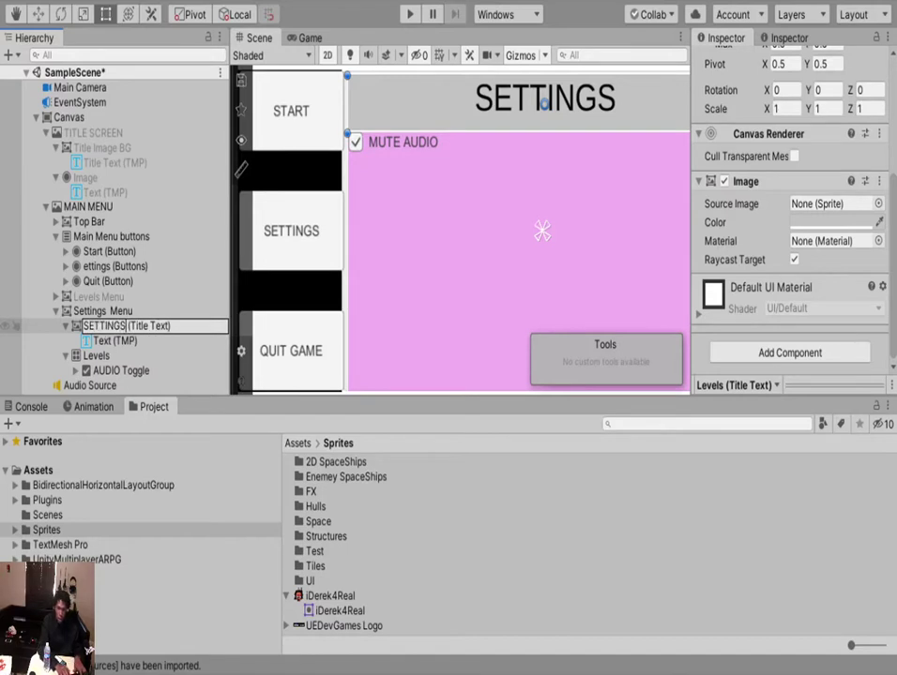
key(Return)
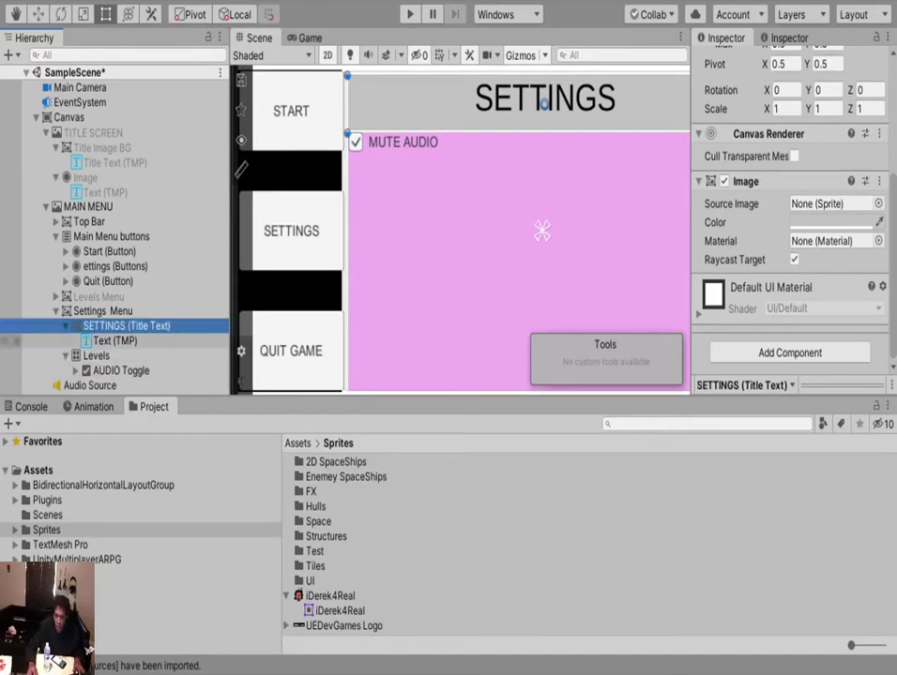
Collapse SETTINGS (Title Text) and rename the Levels object beneath it as SETTINGS.
key(Left)
key(Down)
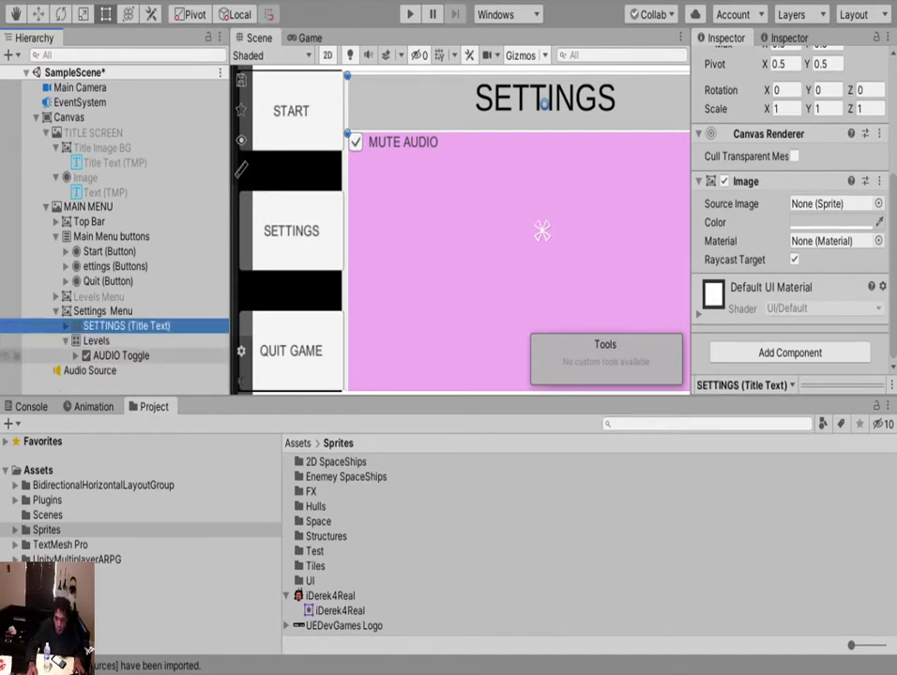
key(F2)
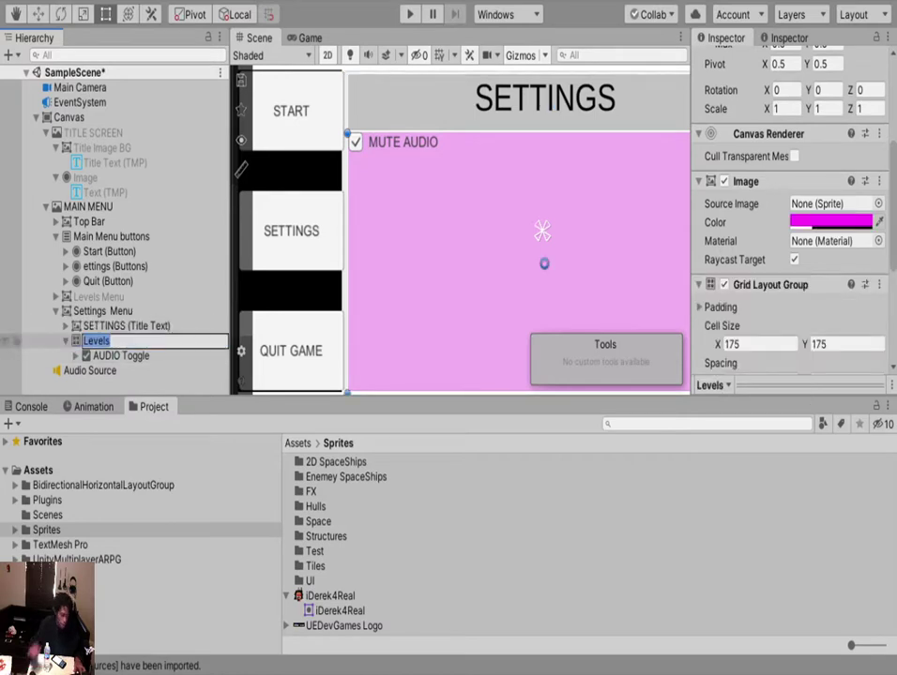
text(SETTIN)
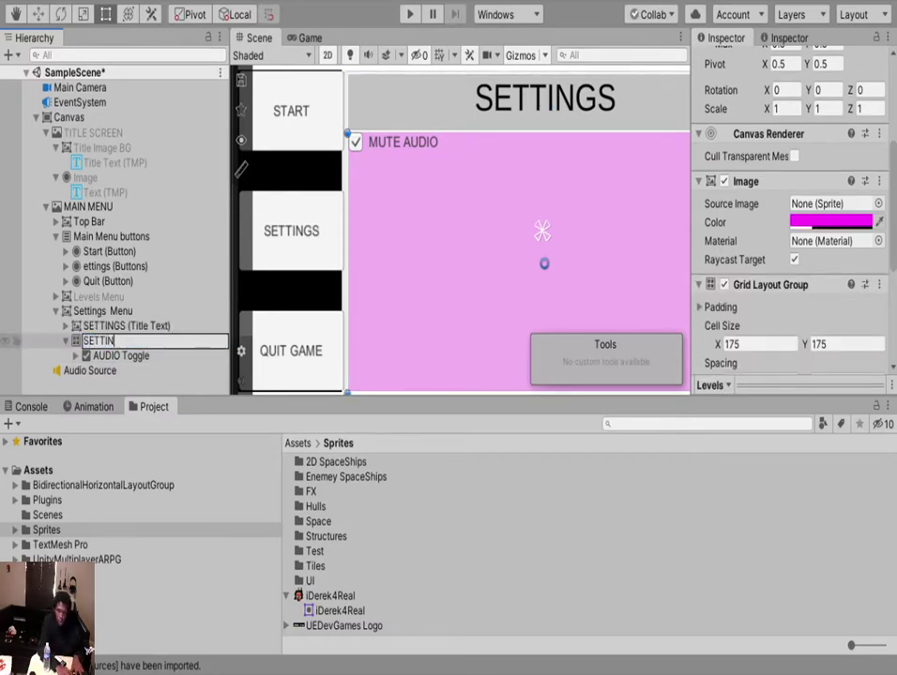
text(GS MENU)
key(Return)
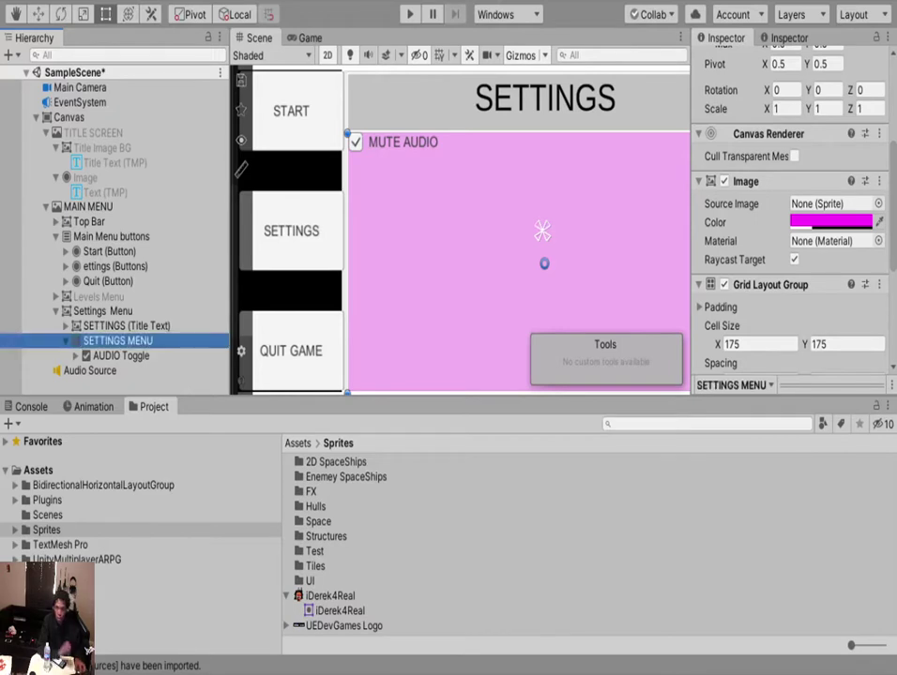
click(141, 341)
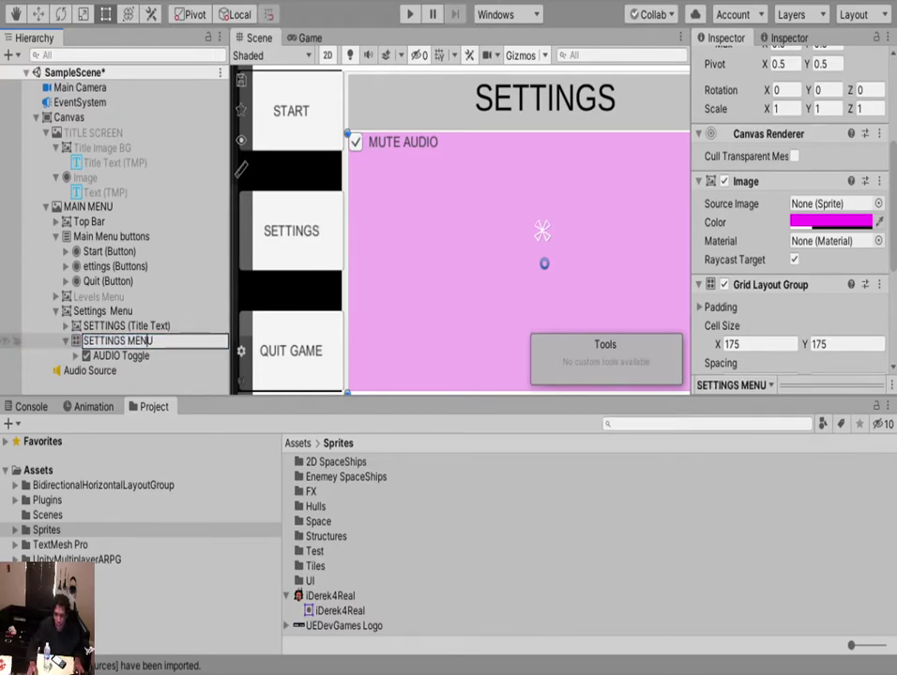
double_click(146, 340)
key(BackSpace)
key(BackSpace)
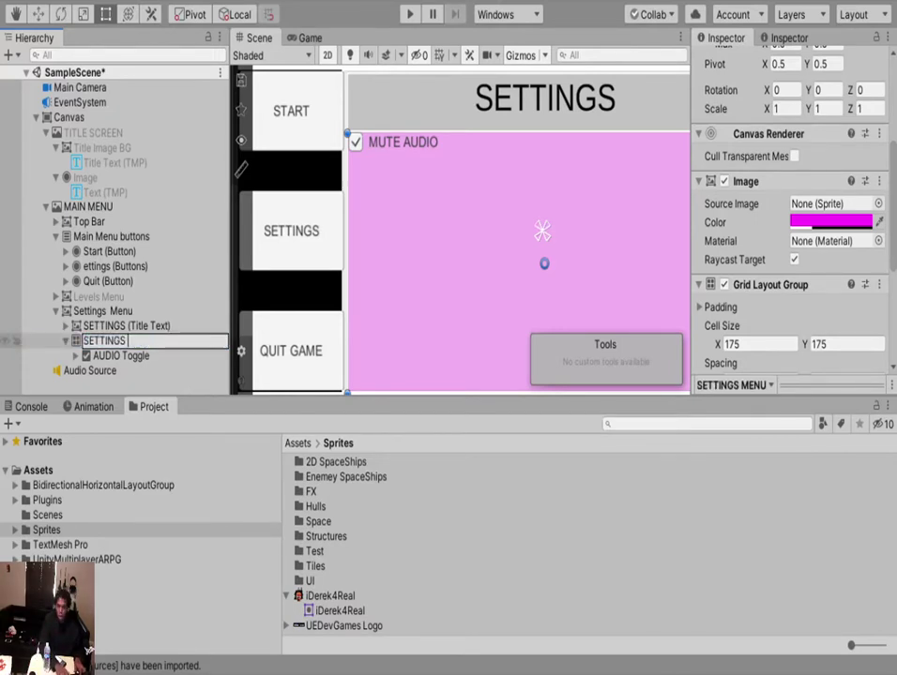
key(Return)
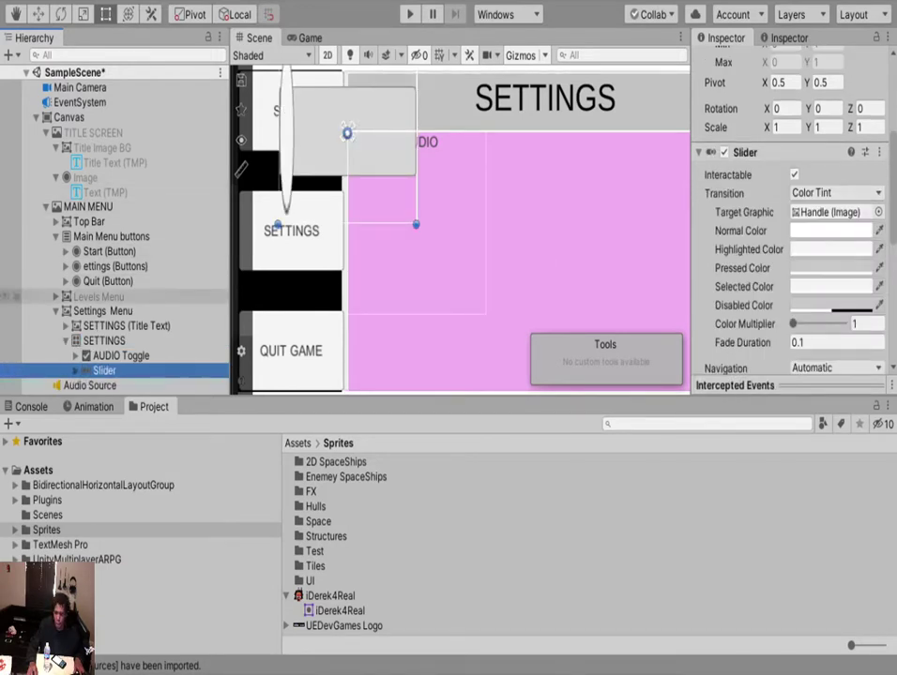
Turn the Grid Layout Group of the SETTINGS object off and back on.
click(104, 312)
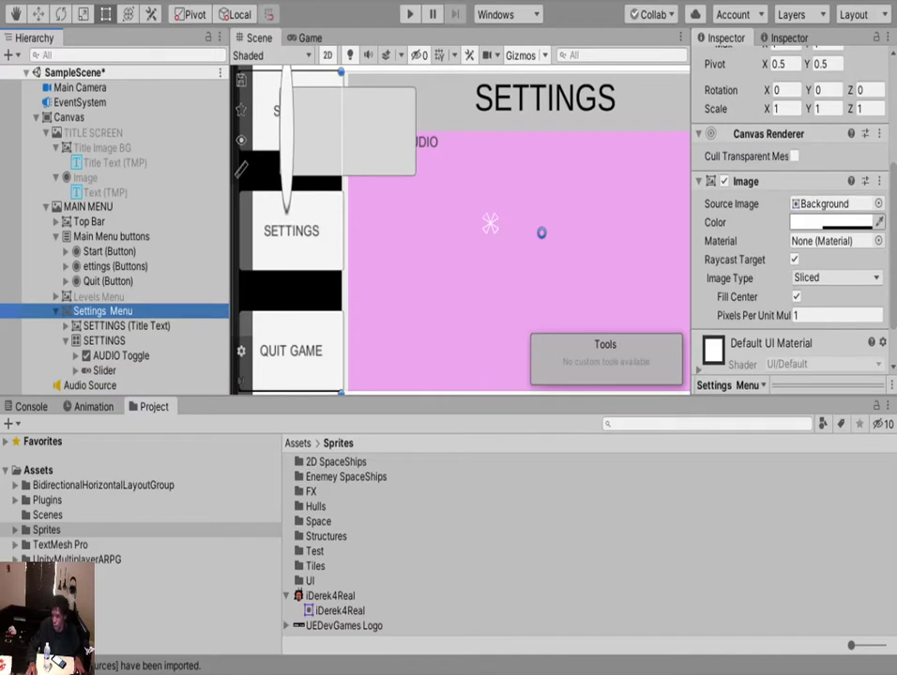
scroll(790, 220, down, 2)
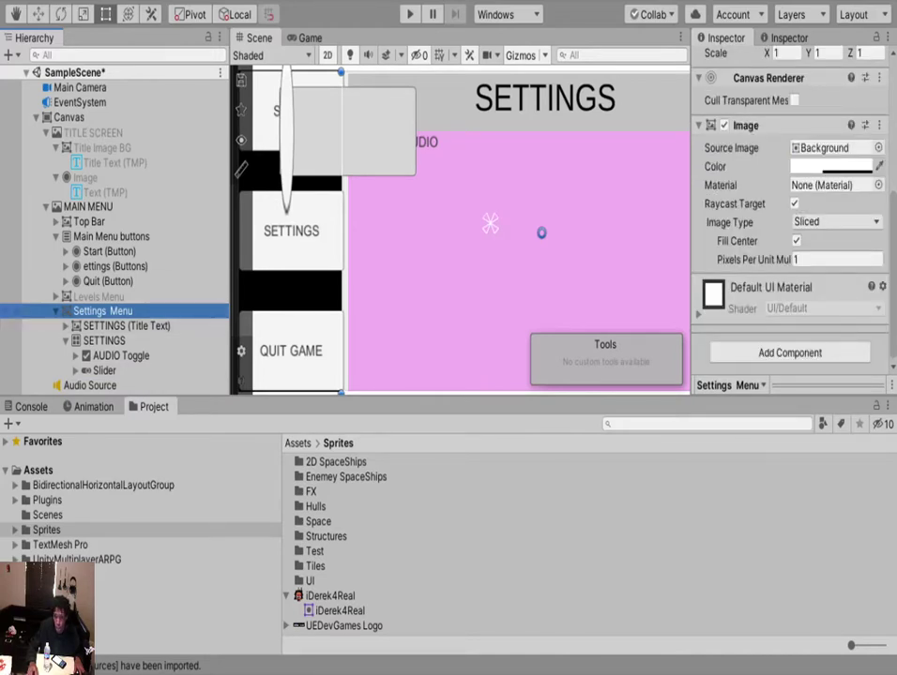
click(104, 341)
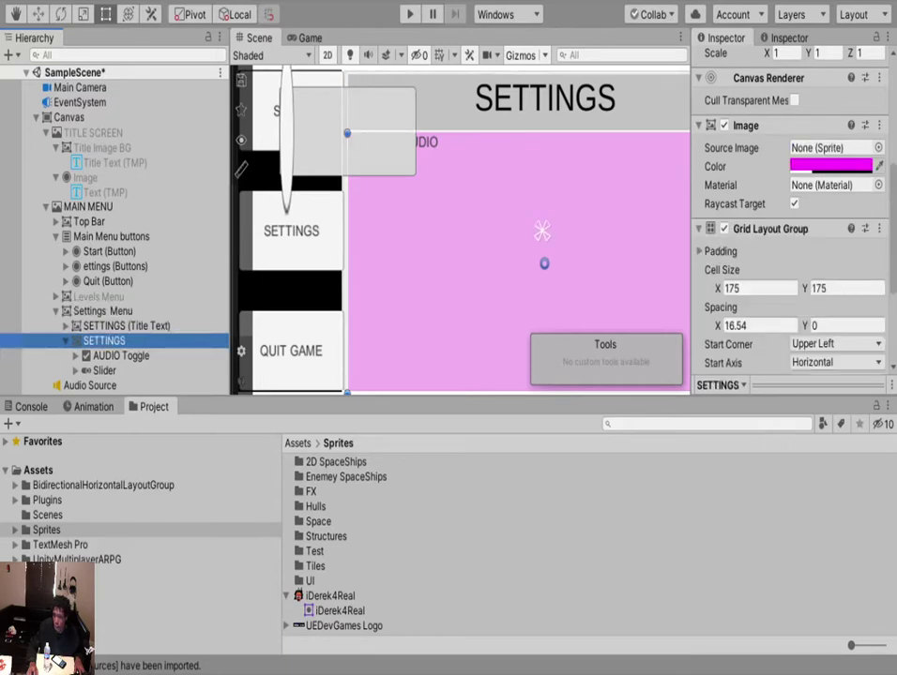
click(724, 229)
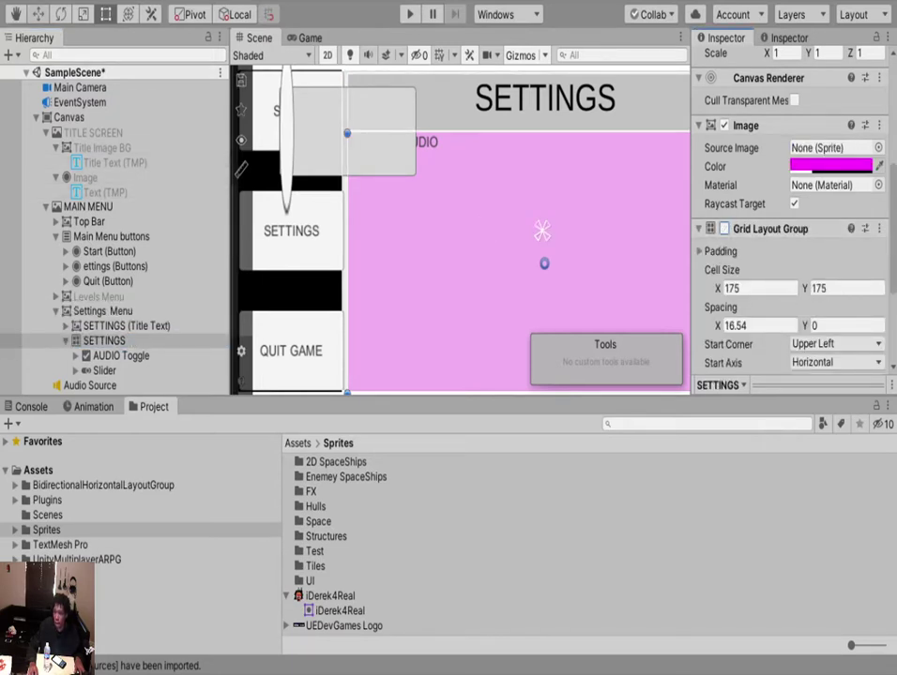
click(724, 228)
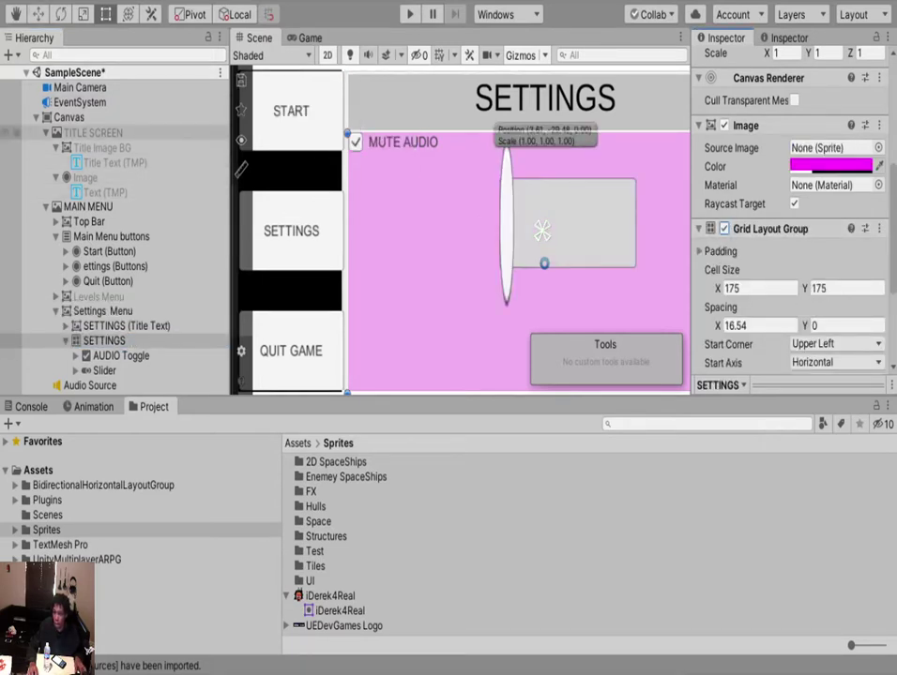
Undo the recent changes back to before the Slider was added under SETTINGS.
key(ctrl+z)
key(ctrl+z)
key(ctrl+z)
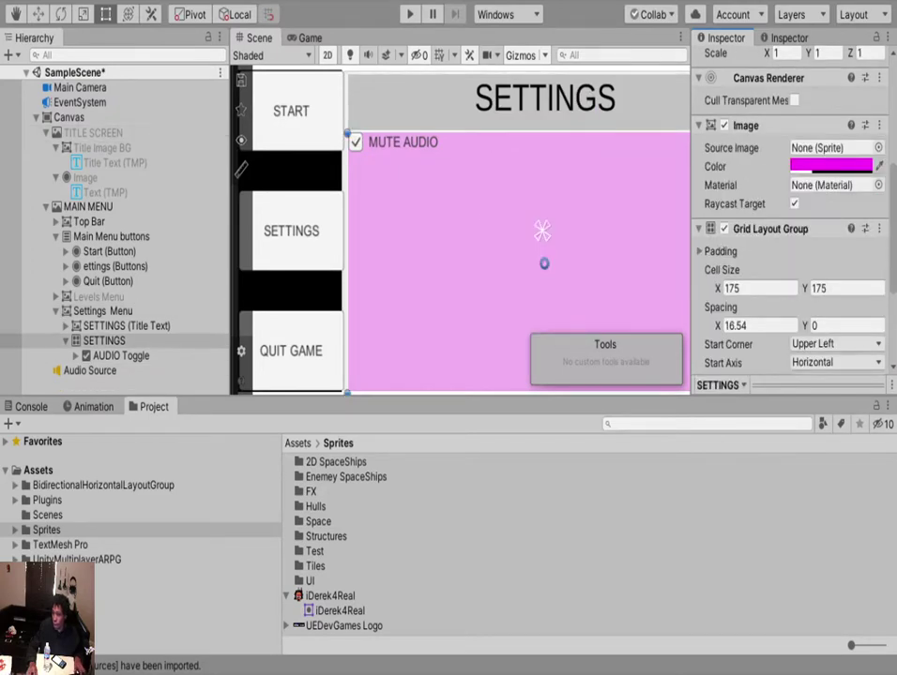
Disable the SETTINGS object's Grid Layout Group and move AUDIO Toggle slightly down and right within the pink panel.
click(724, 229)
click(402, 142)
key(w)
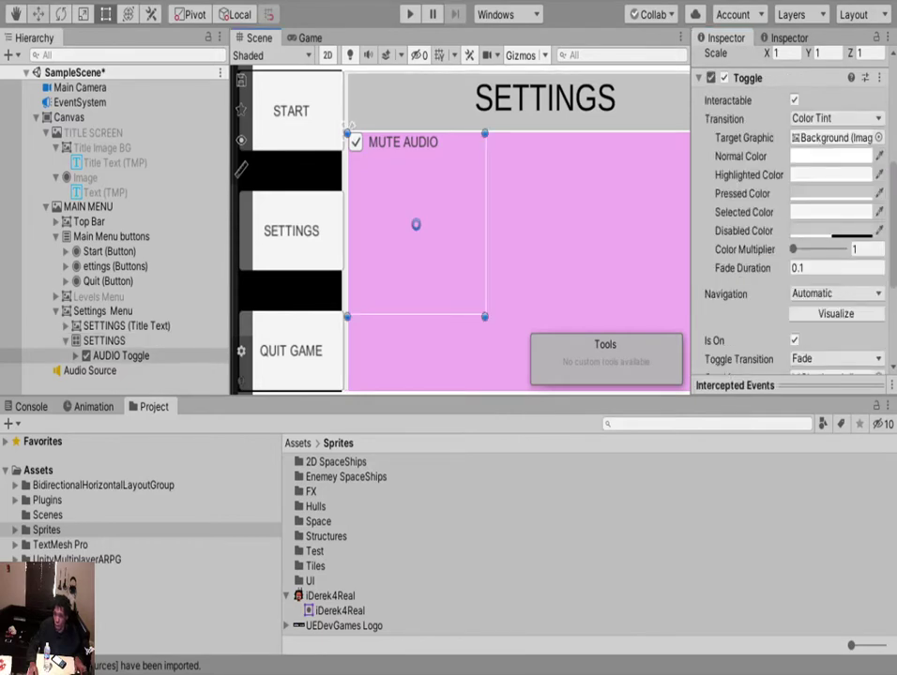
drag(416, 151, 417, 194)
drag(473, 267, 496, 266)
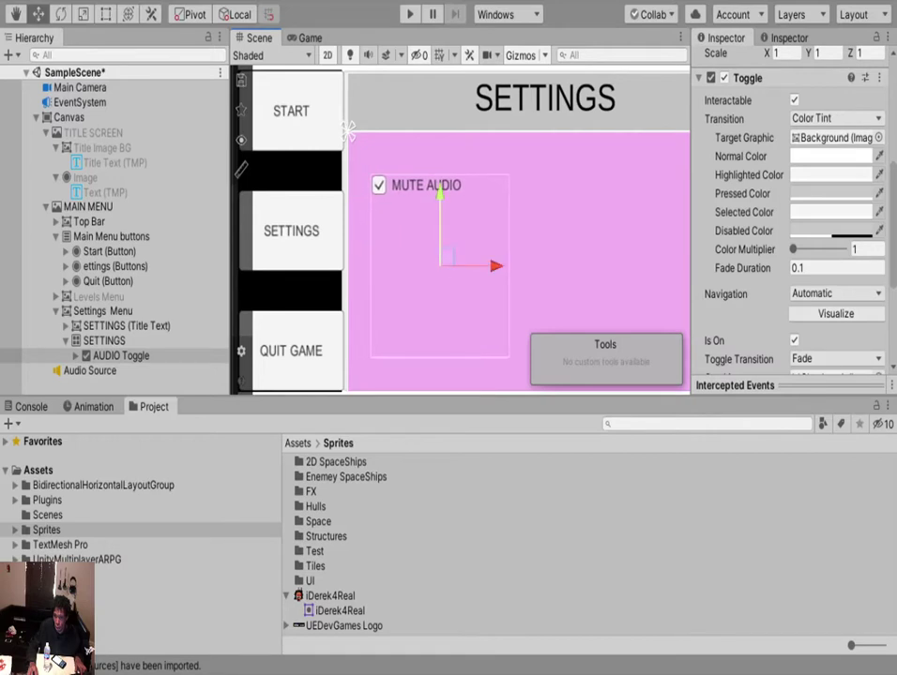
Enlarge the toggle's checkbox Background outward from its upper-left corner to about 42 by 38 units.
click(378, 184)
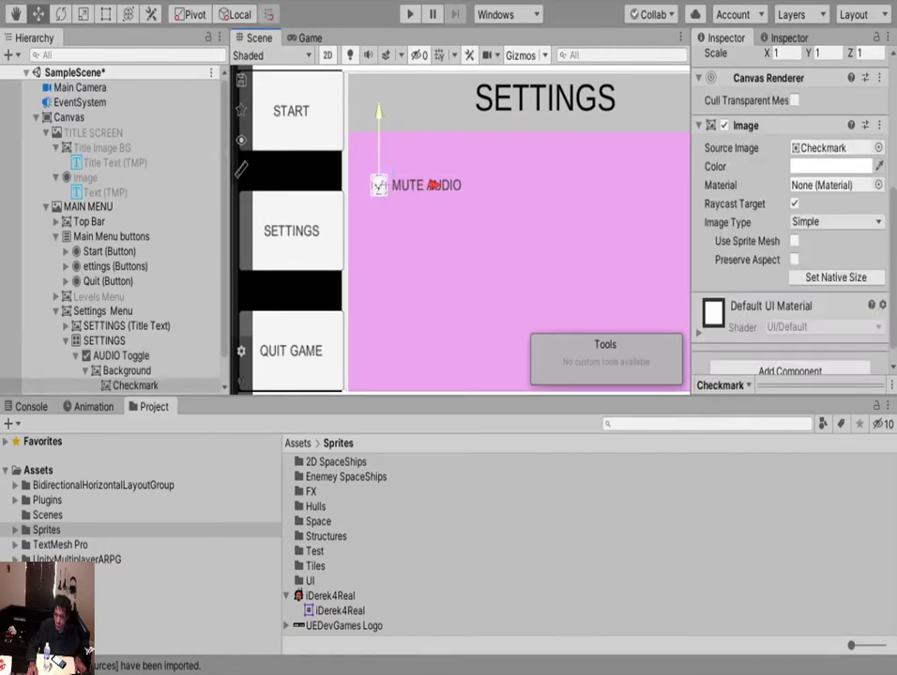
key(t)
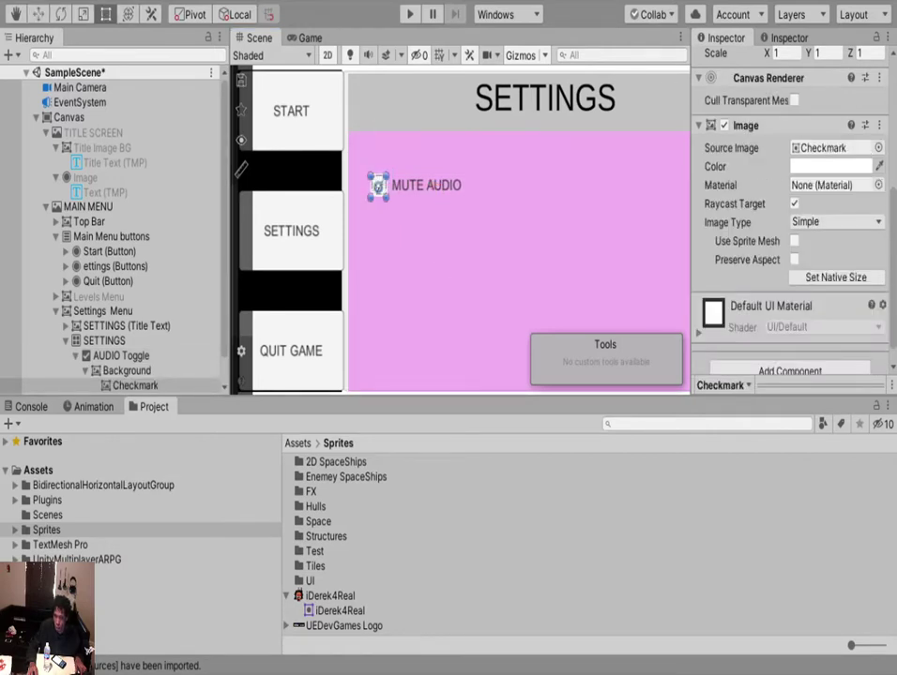
scroll(377, 182, up, 6)
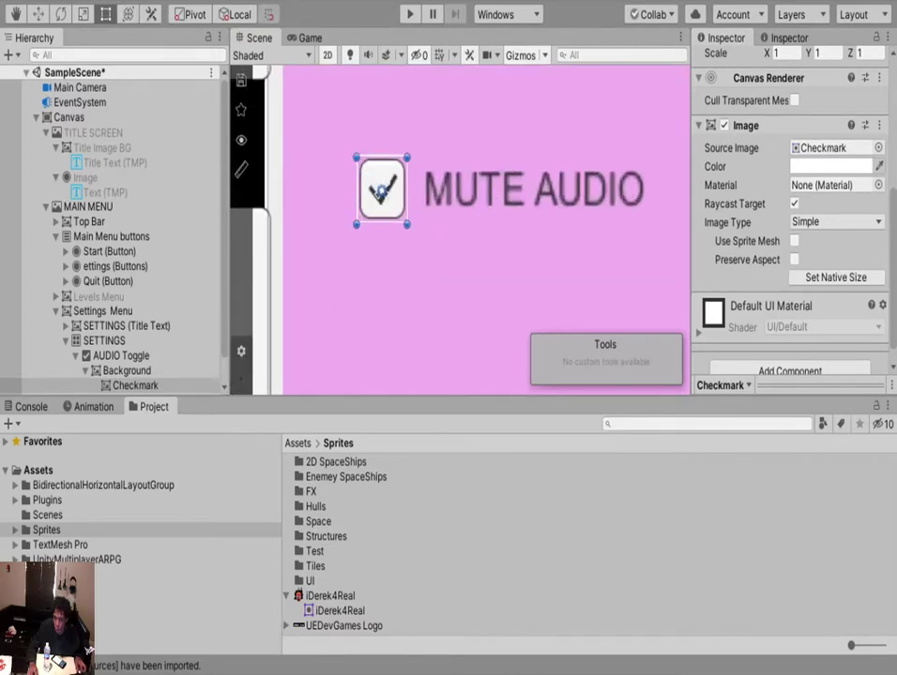
drag(357, 157, 324, 112)
key(ctrl+z)
click(357, 150)
drag(356, 154, 299, 101)
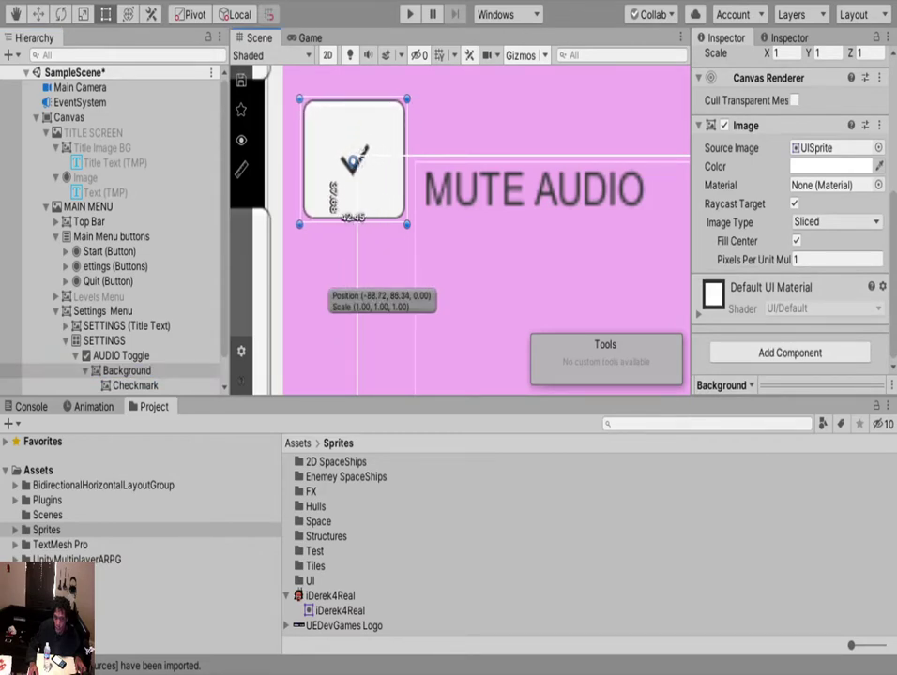
Shorten the MUTE AUDIO Label's text box from below to one line and raise it level with the checkbox.
scroll(379, 158, down, 8)
scroll(438, 286, down, 4)
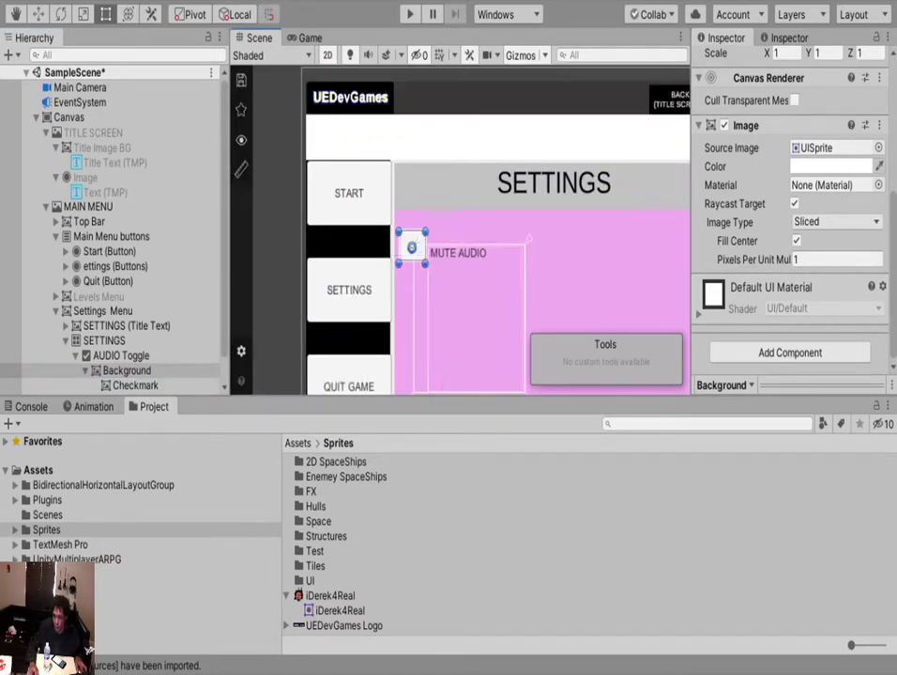
click(458, 253)
click(457, 253)
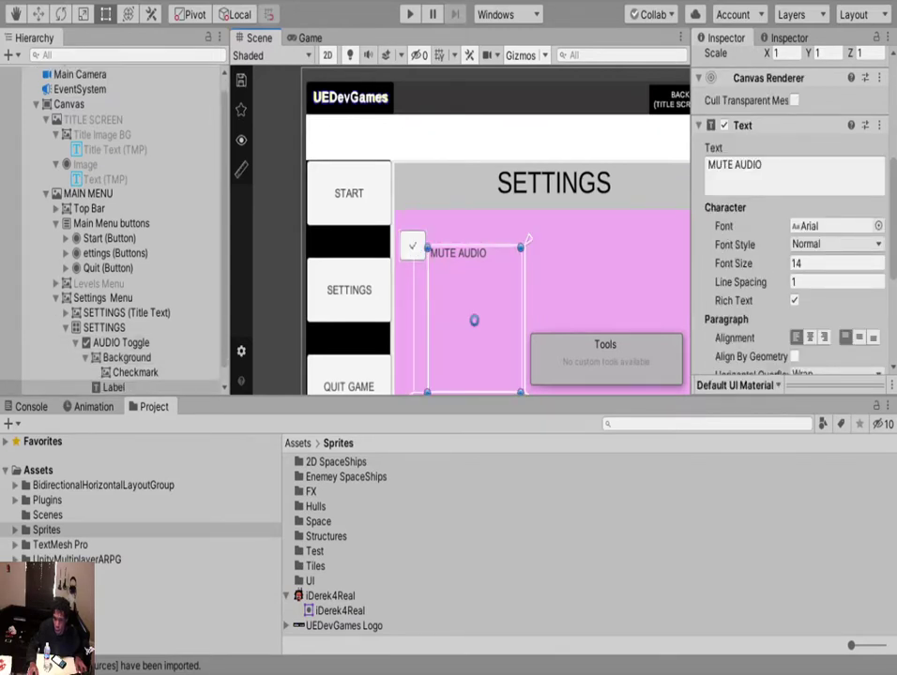
key(w)
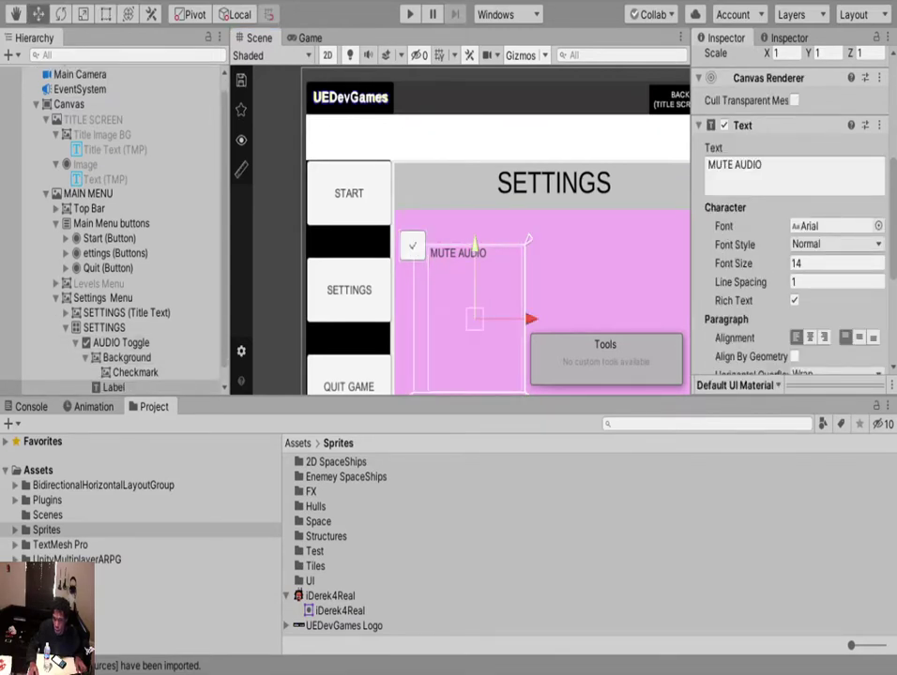
click(106, 15)
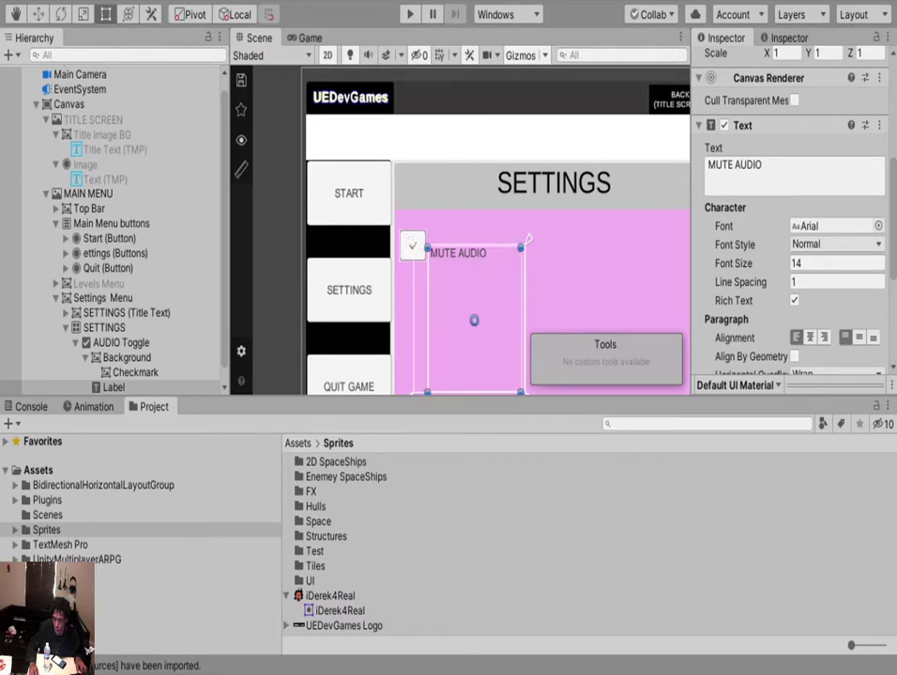
scroll(497, 225, down, 3)
drag(471, 288, 472, 138)
key(w)
scroll(122, 358, down, 1)
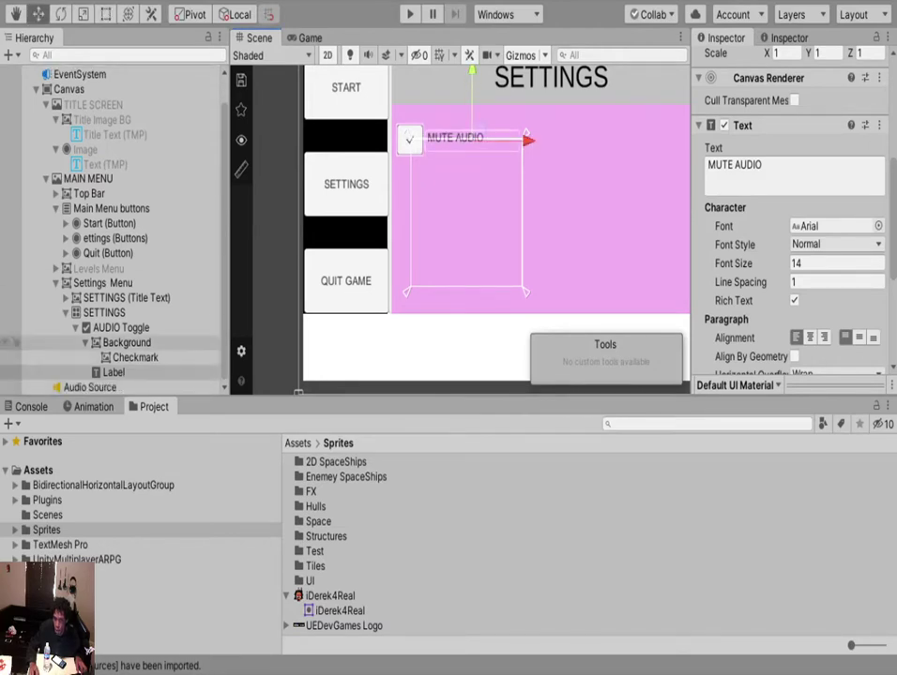
click(136, 358)
click(126, 343)
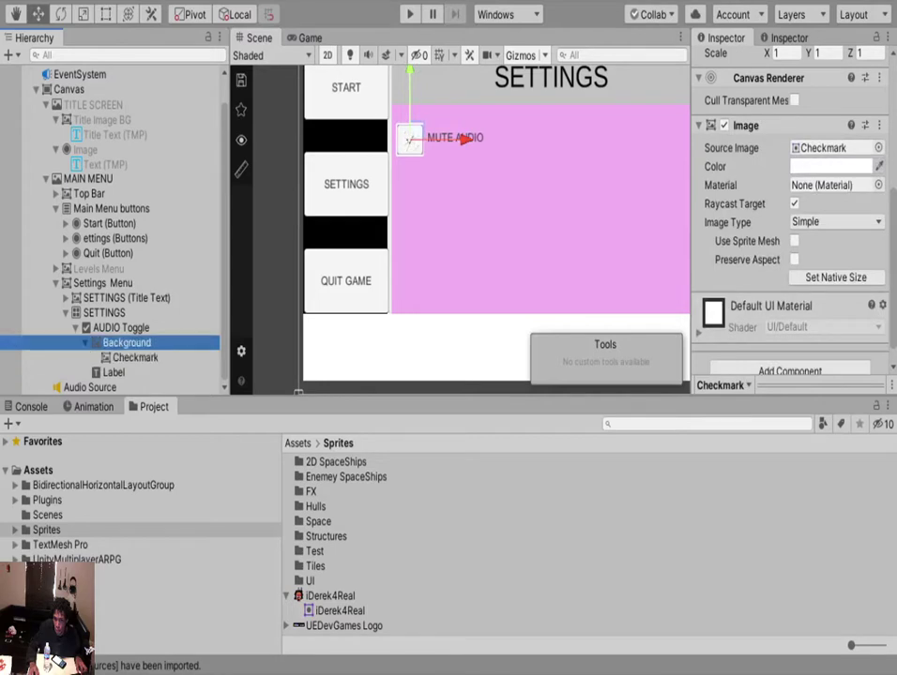
key(t)
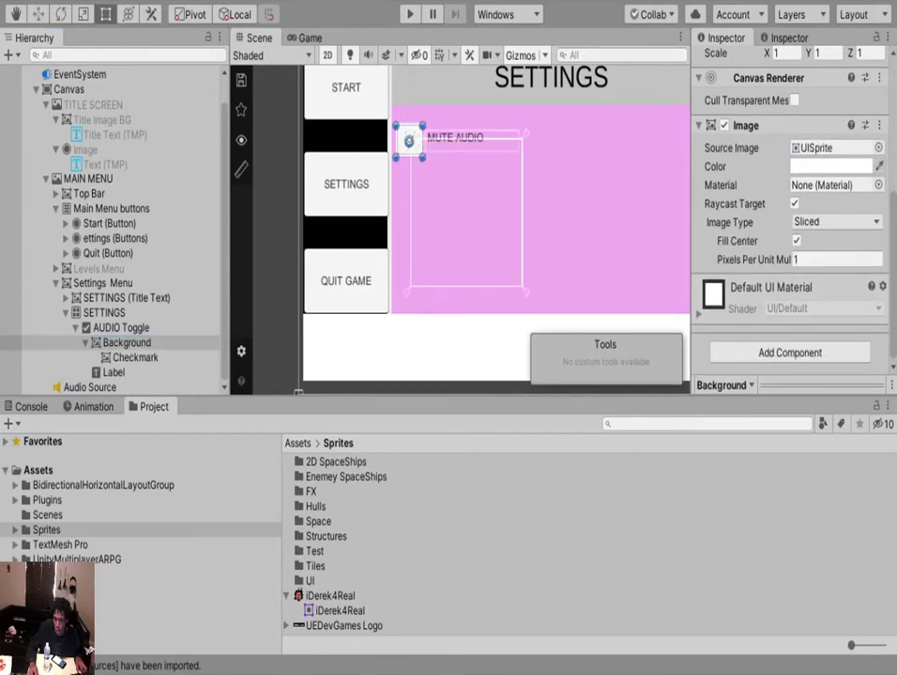
click(121, 328)
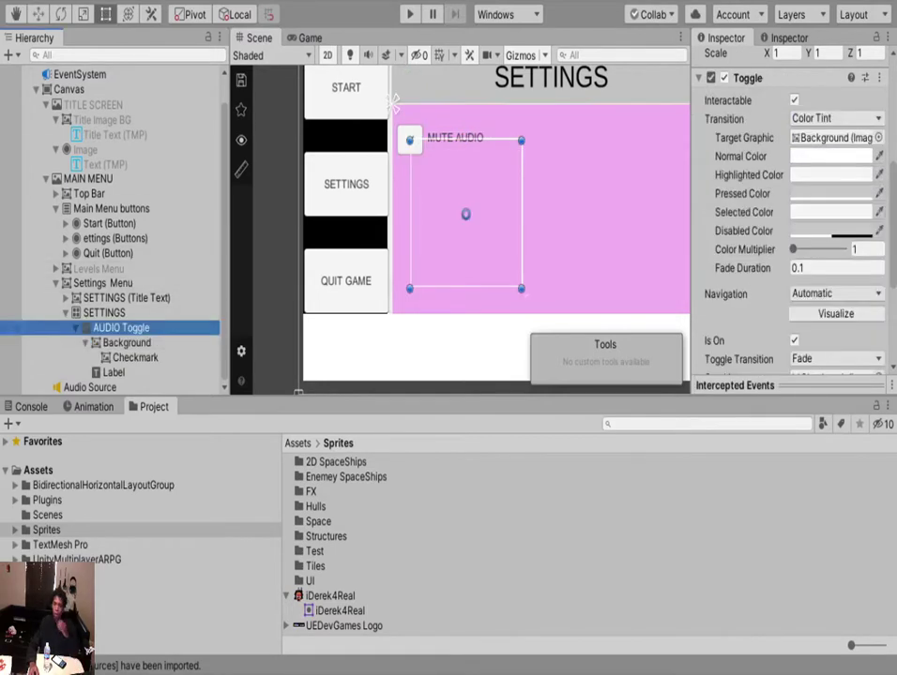
click(76, 328)
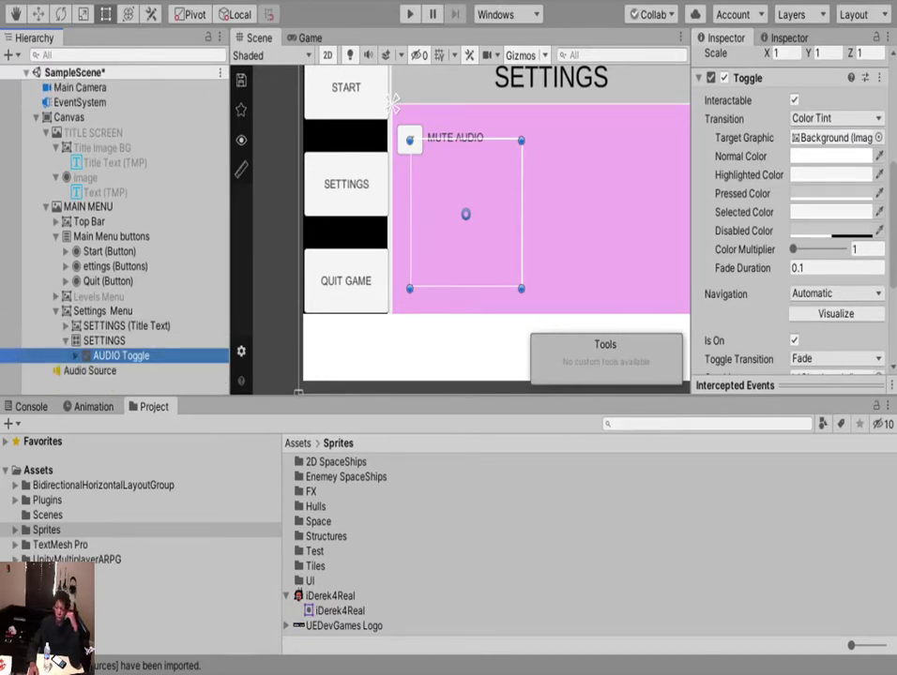
Set the MUTE AUDIO Label's font size to 17 and shift it slightly right, away from the checkbox.
click(458, 137)
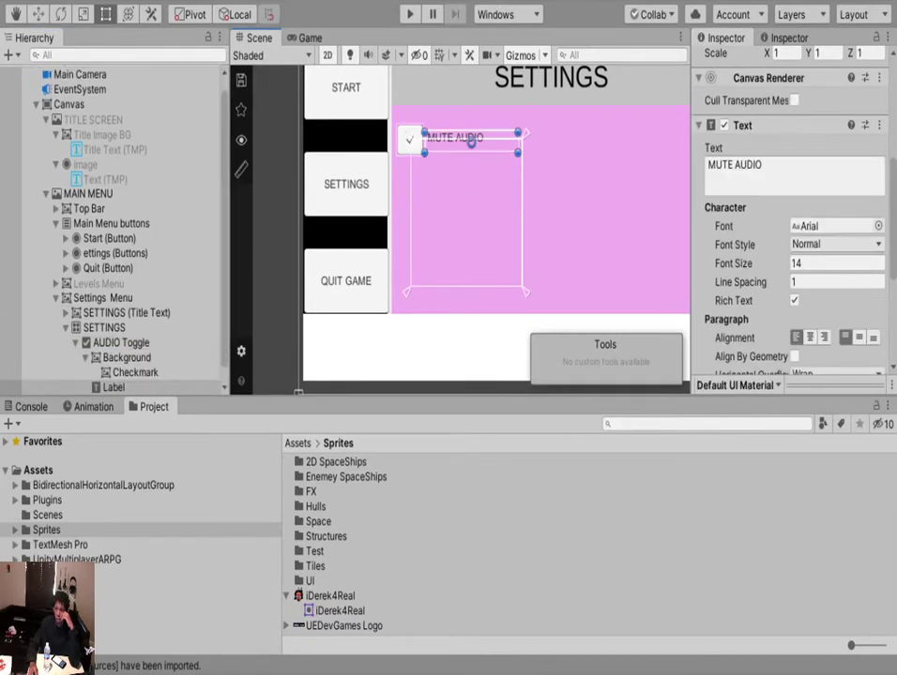
click(816, 263)
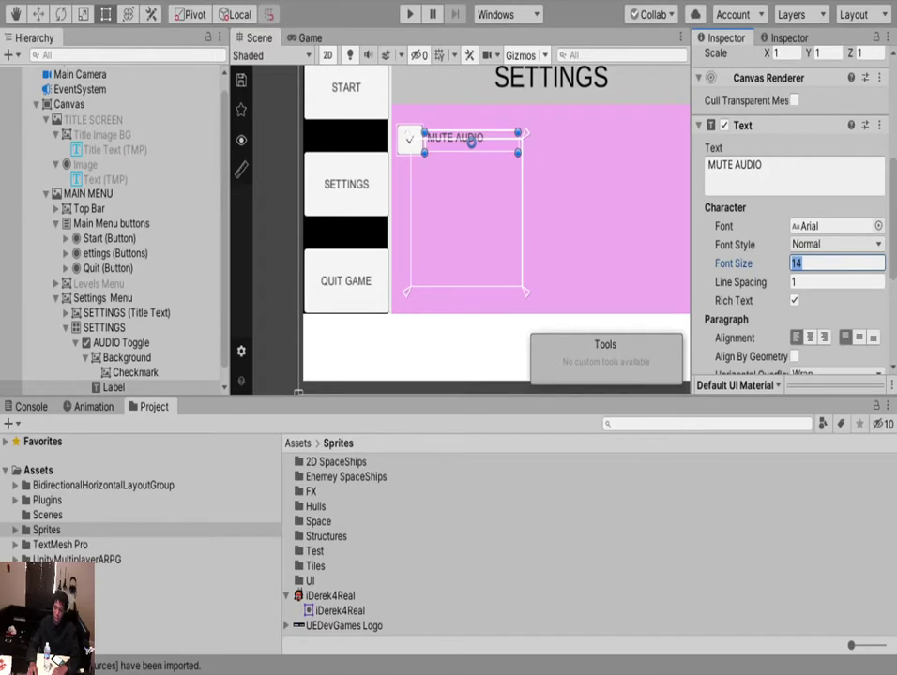
text(17)
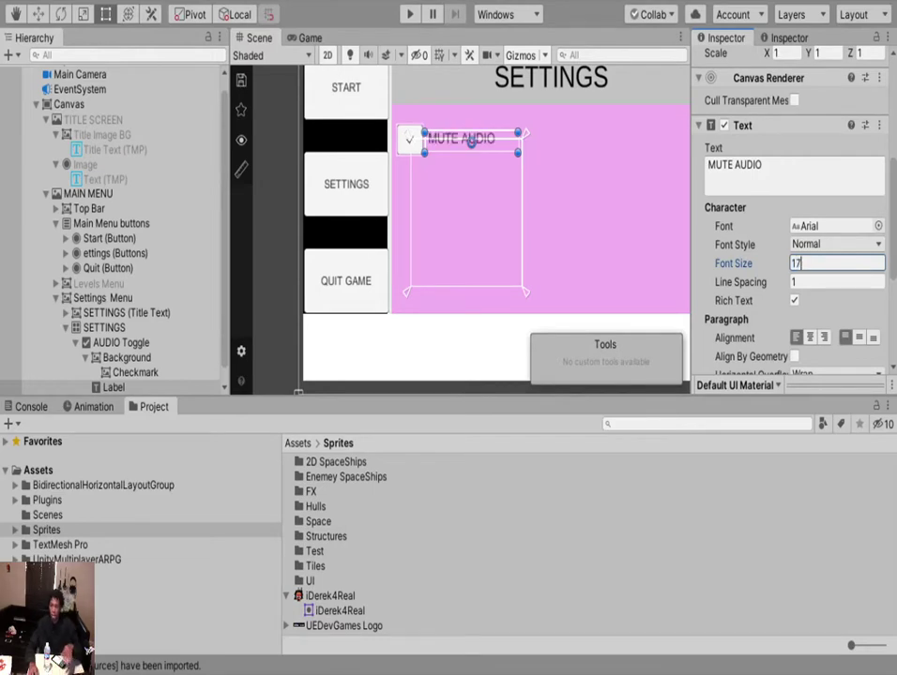
key(Return)
key(w)
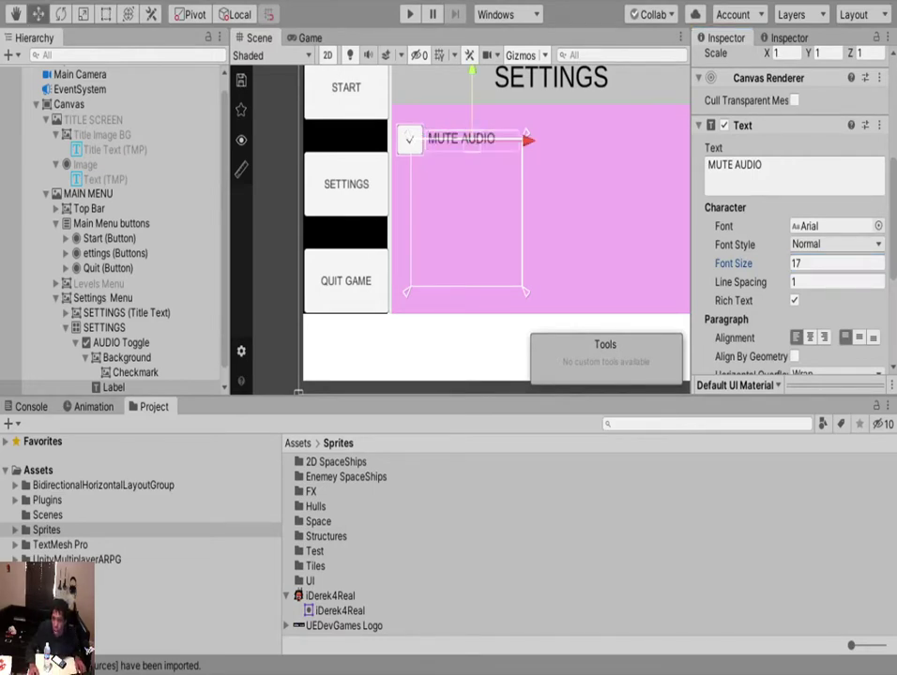
drag(536, 141, 539, 140)
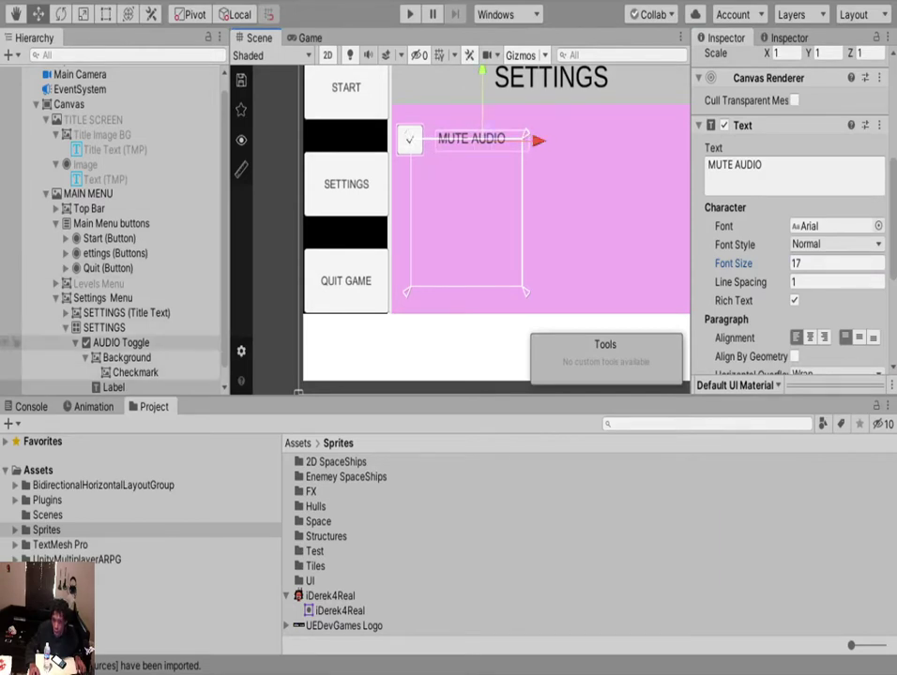
Add a UI Slider under the SETTINGS object and move it left, beneath the MUTE AUDIO toggle.
click(78, 342)
click(104, 342)
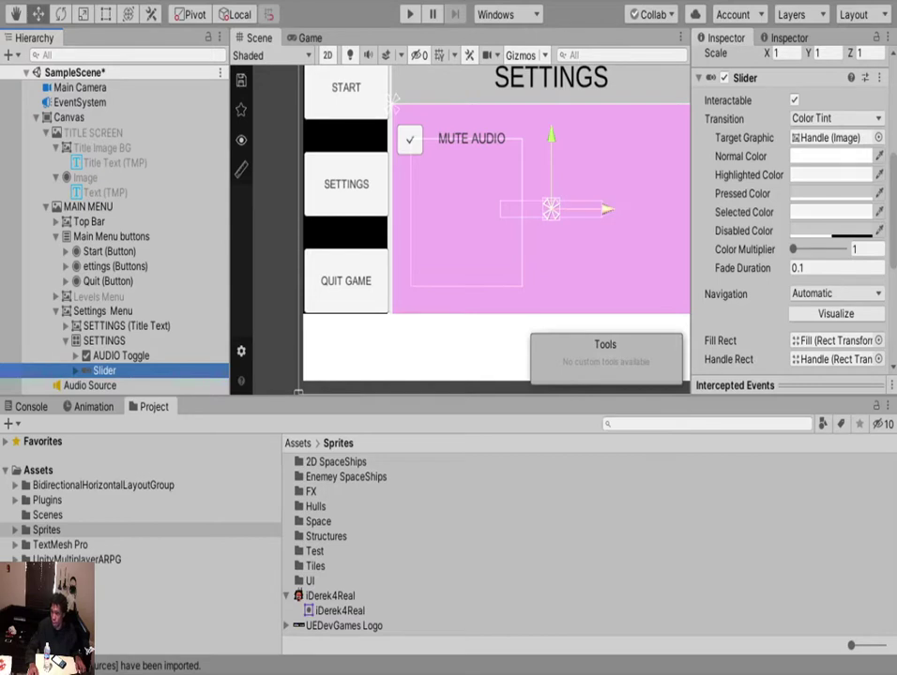
drag(516, 209, 505, 209)
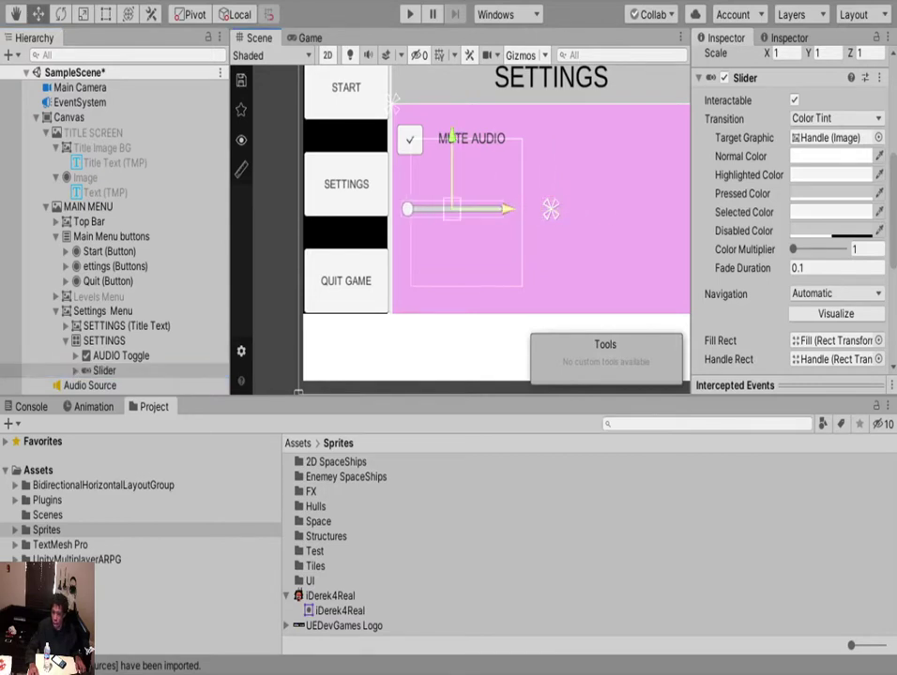
Widen the Slider to the right by about half its length and extend it slightly downward.
scroll(437, 219, up, 10)
middle_drag(450, 211, 444, 272)
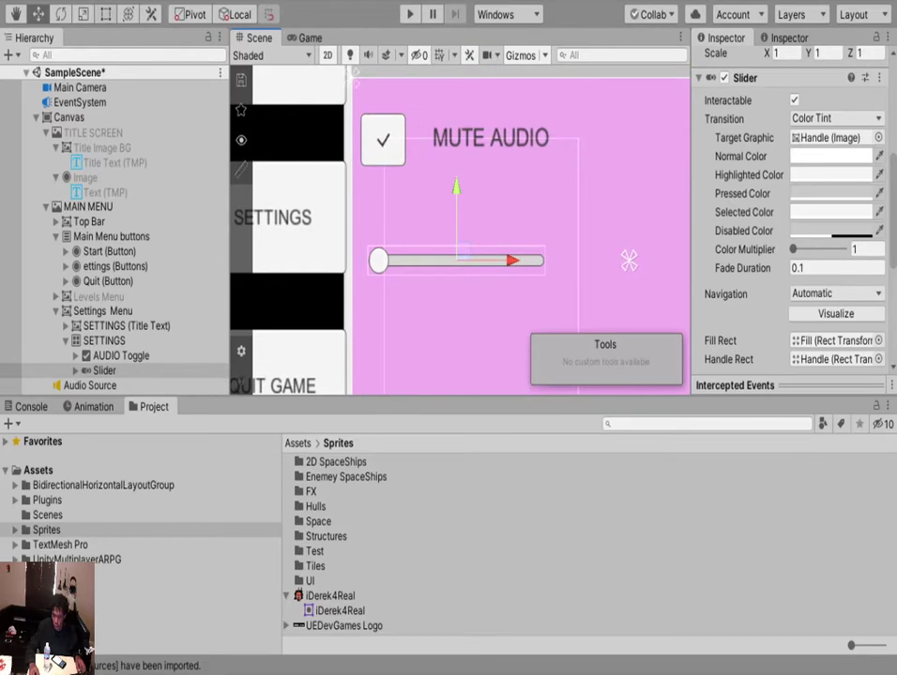
click(106, 14)
scroll(511, 215, down, 8)
scroll(565, 223, up, 2)
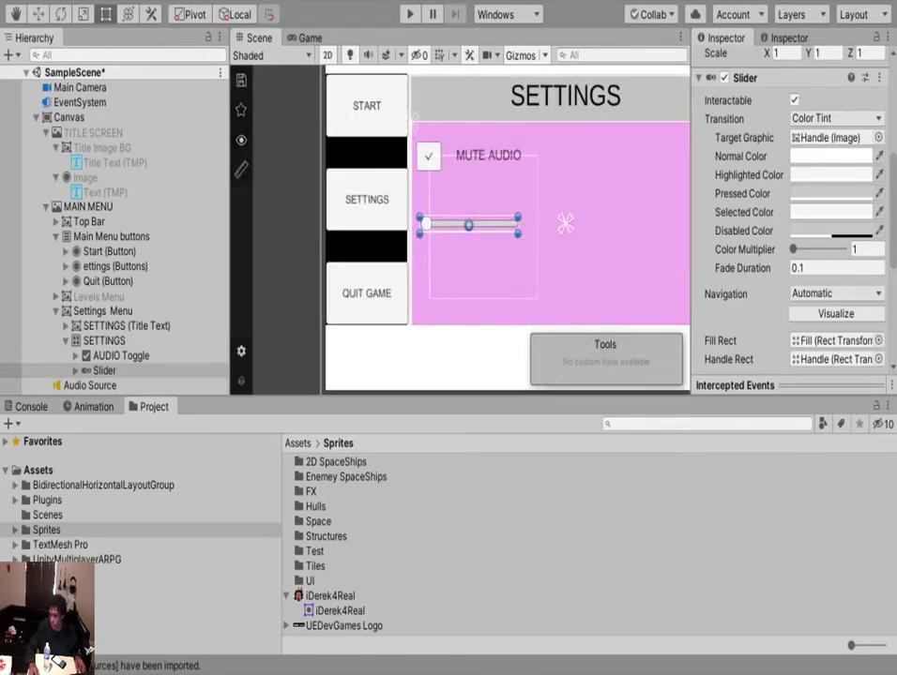
drag(518, 225, 566, 223)
drag(460, 234, 453, 267)
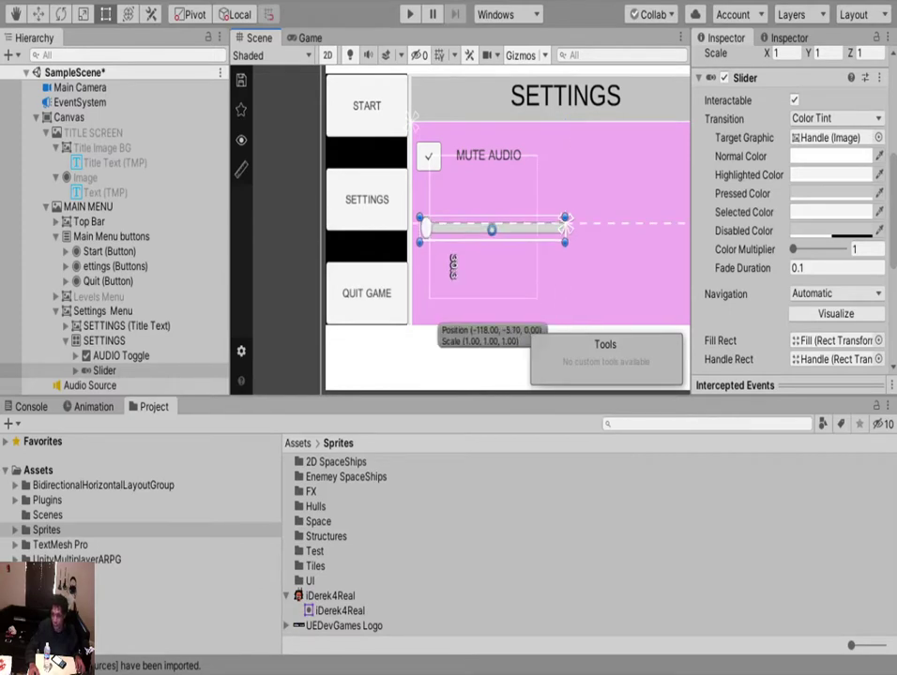
Add a TextMeshPro text as a child of the Slider and raise it above the slider bar.
scroll(445, 218, up, 4)
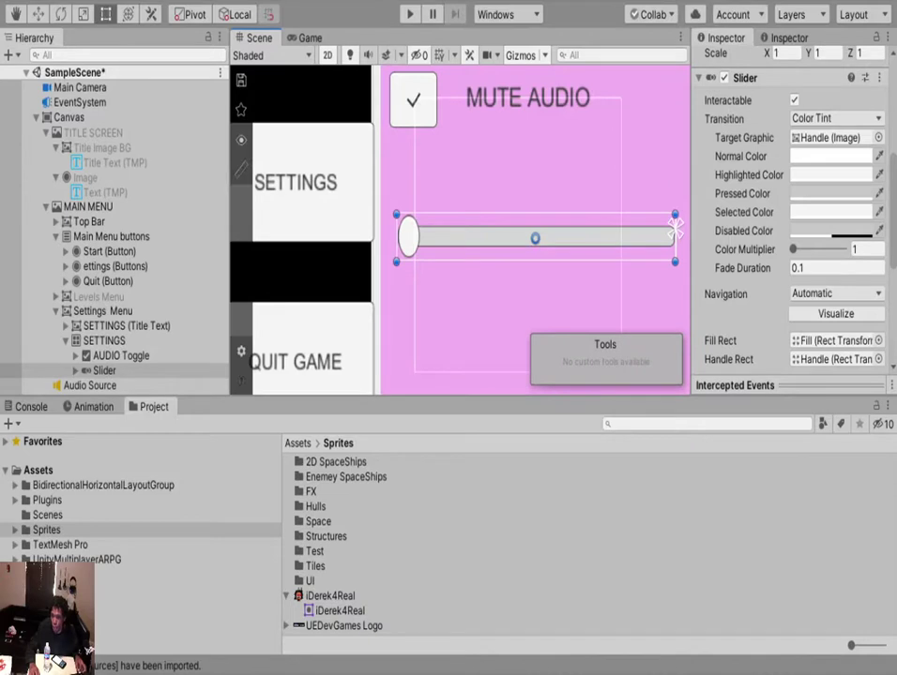
click(85, 372)
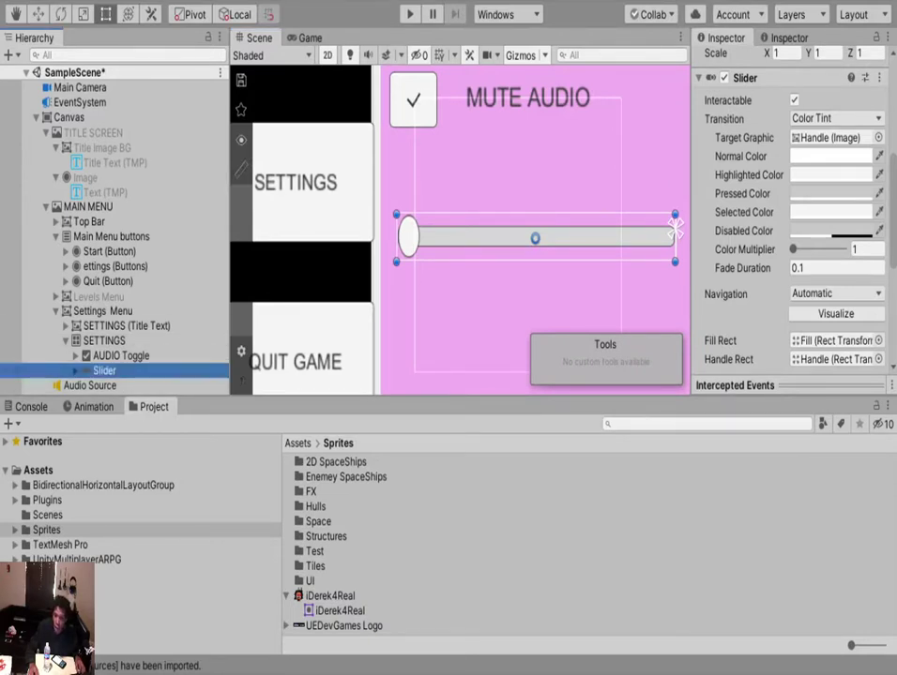
click(38, 14)
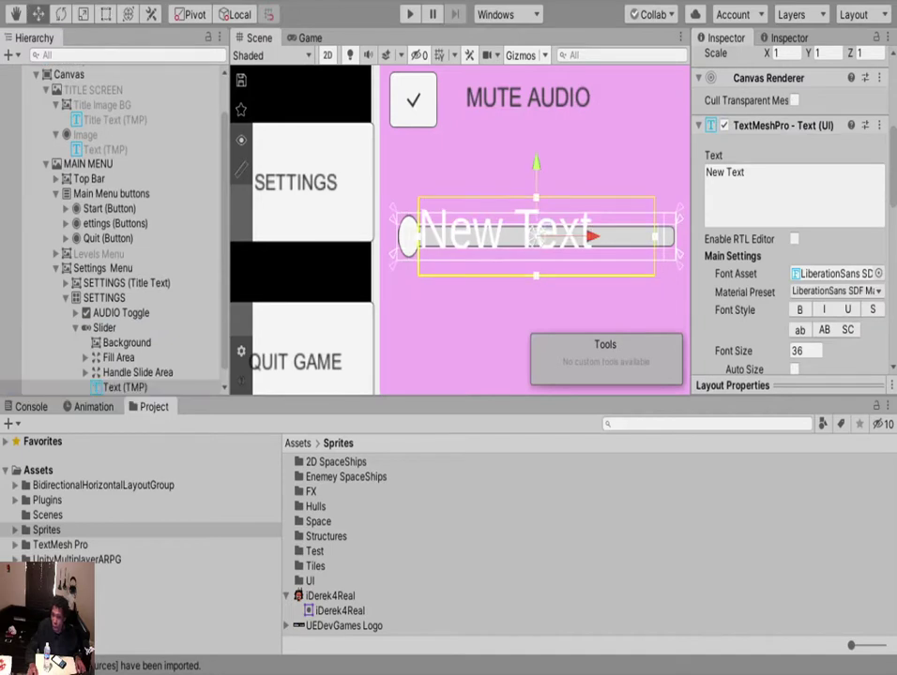
drag(535, 165, 535, 107)
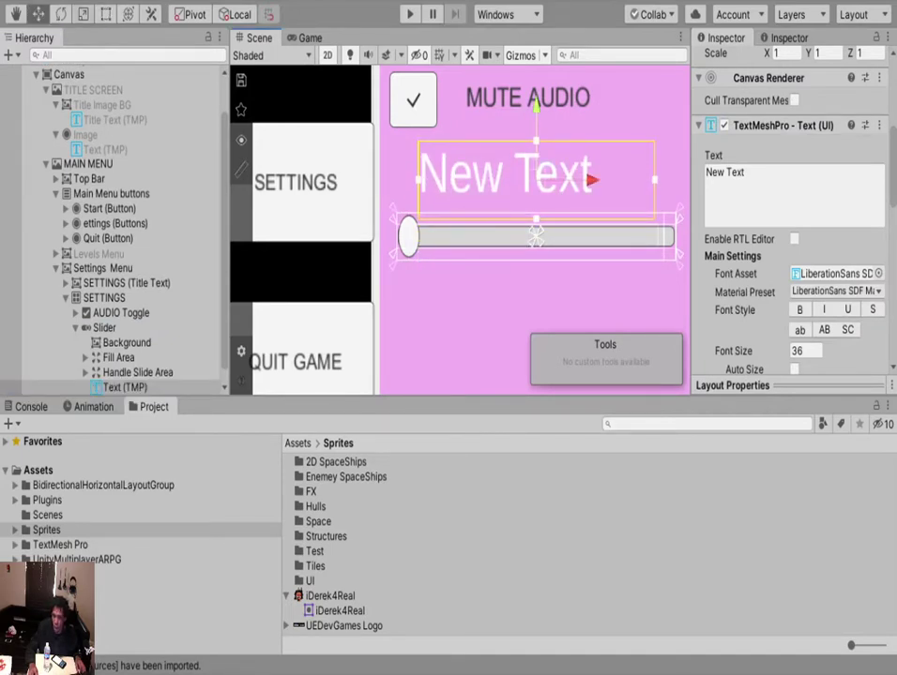
Shrink the slider text's box from above and below to a single-line strip just above the bar.
key(t)
drag(536, 142, 535, 179)
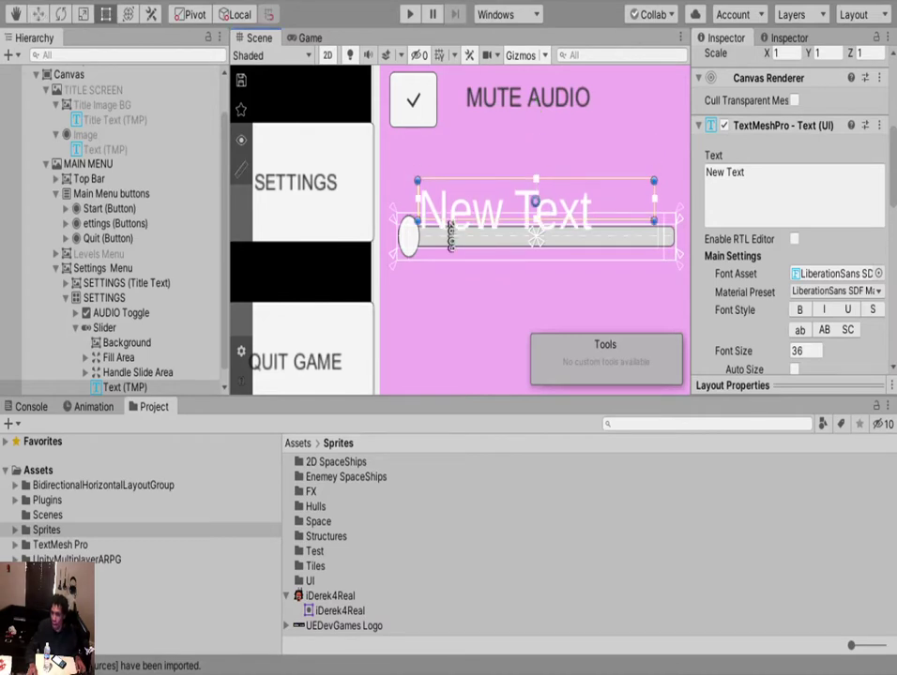
drag(451, 222, 452, 209)
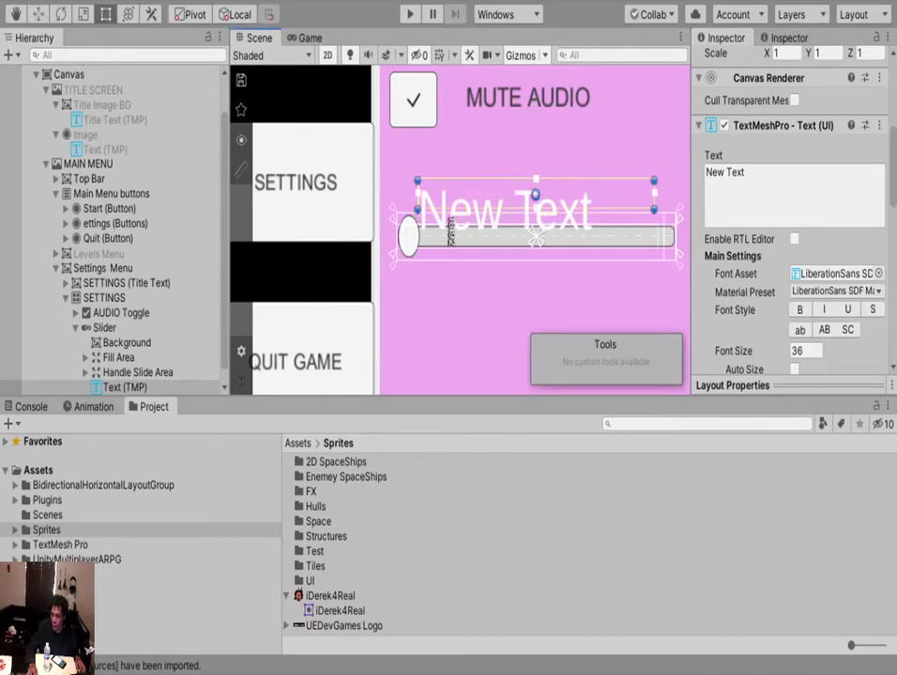
Give the slider's text a font size of 18, centre and middle alignment, and a black vertex color.
click(805, 351)
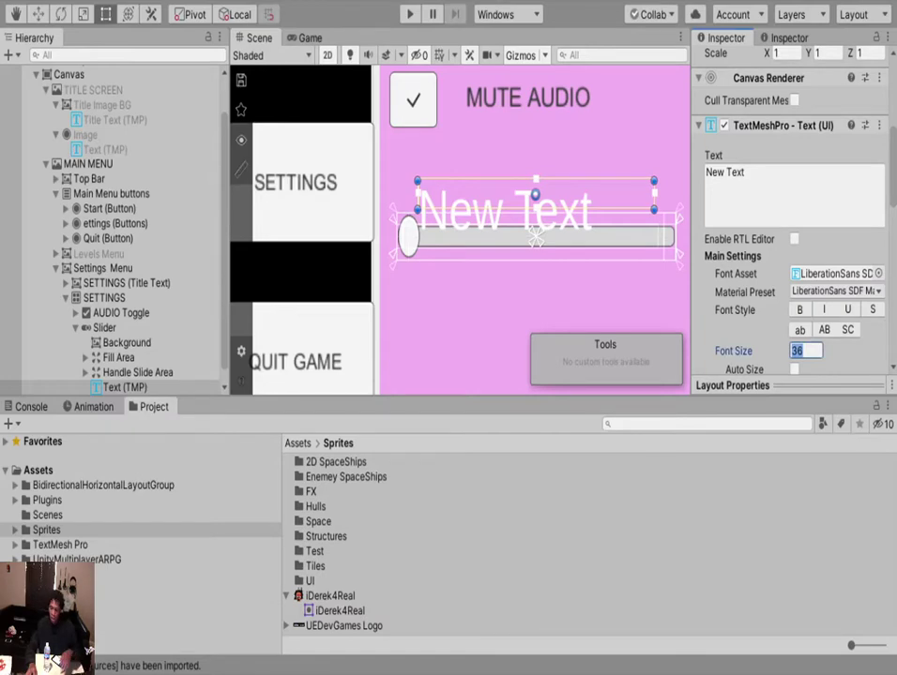
text(18)
scroll(798, 234, down, 12)
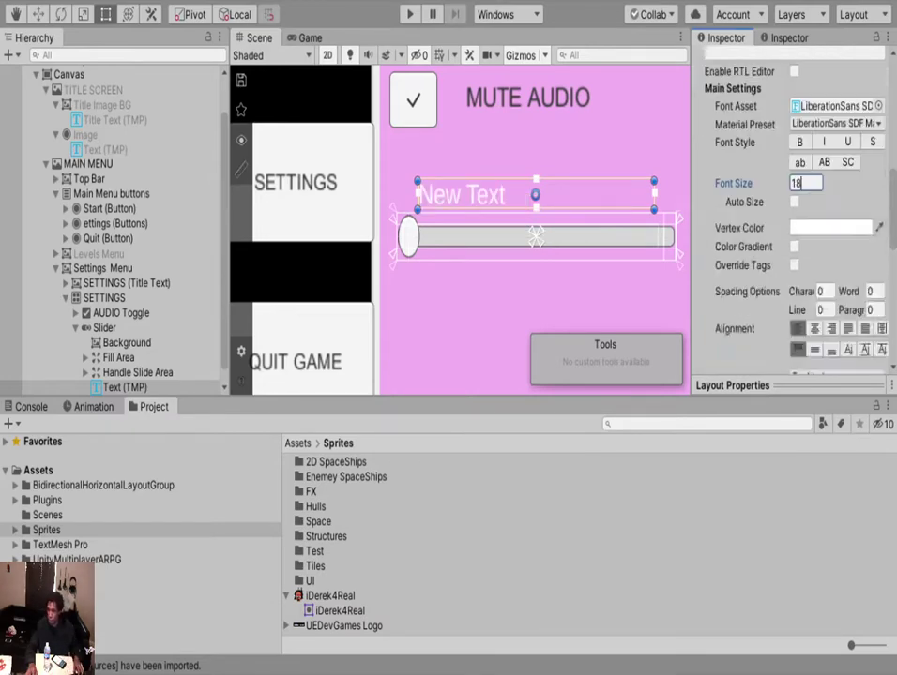
scroll(797, 235, up, 7)
scroll(797, 234, up, 5)
scroll(797, 234, down, 5)
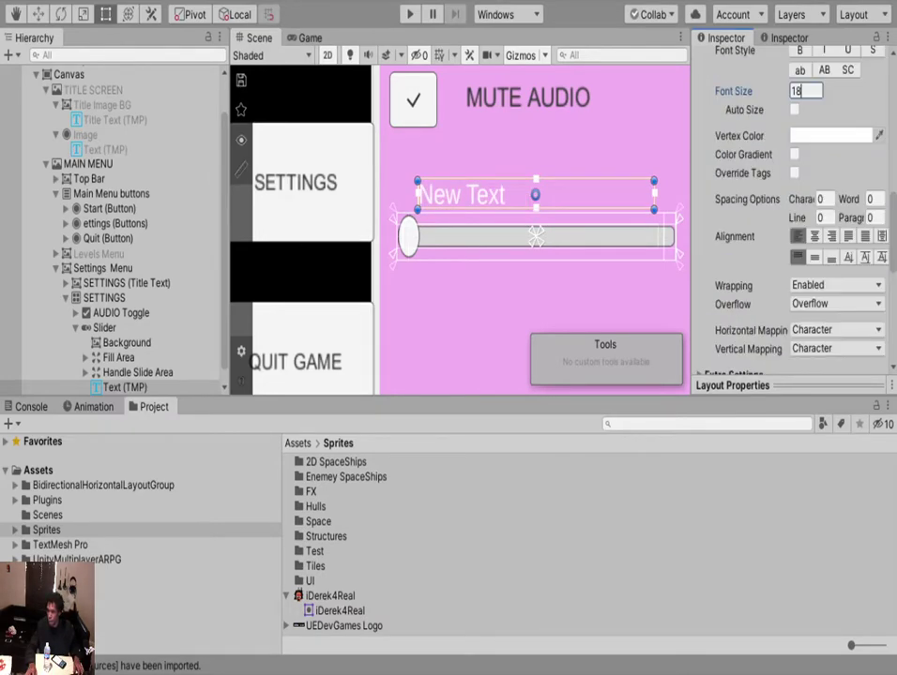
click(814, 235)
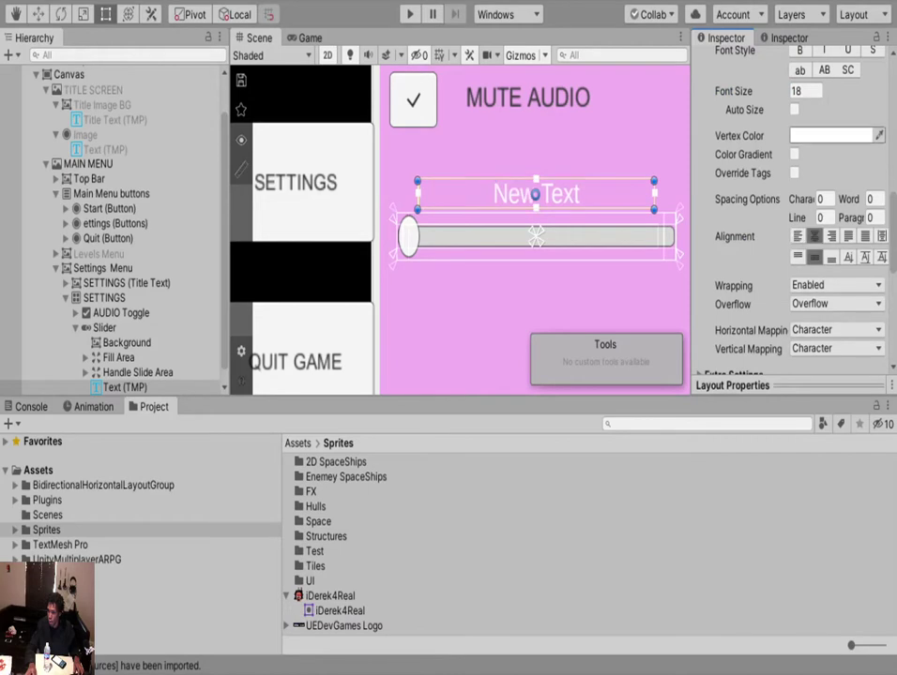
click(831, 136)
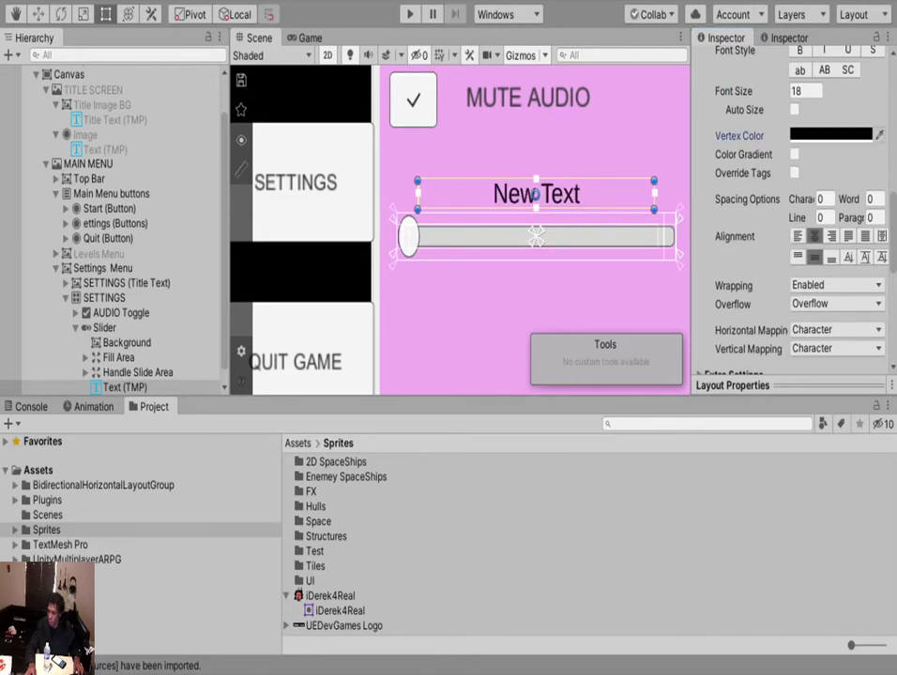
Replace the AUDIO Toggle Label's Text component with a TextMeshPro - Text (UI) component.
click(527, 97)
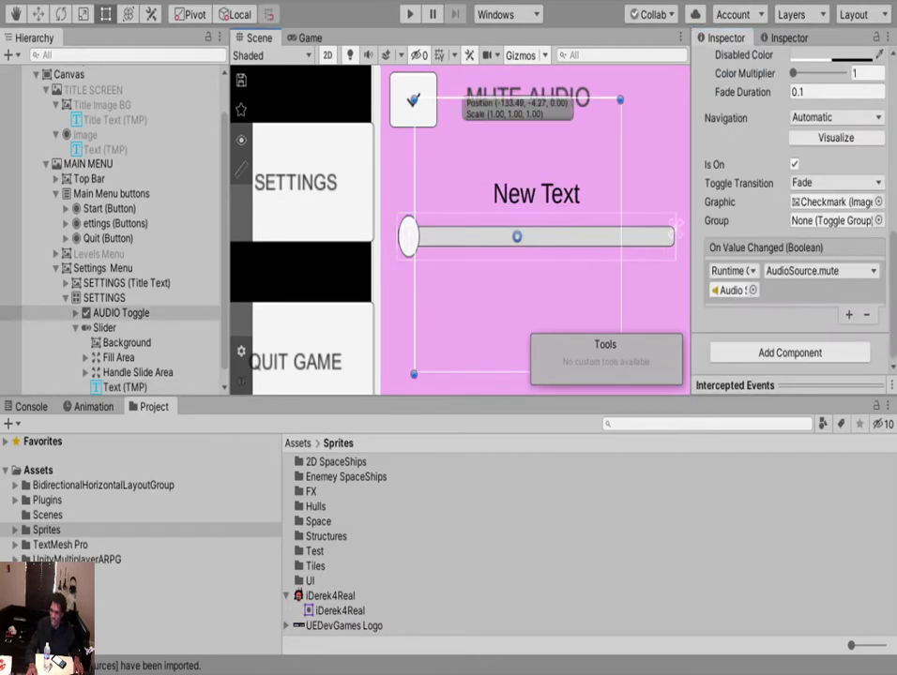
click(527, 98)
scroll(793, 216, up, 10)
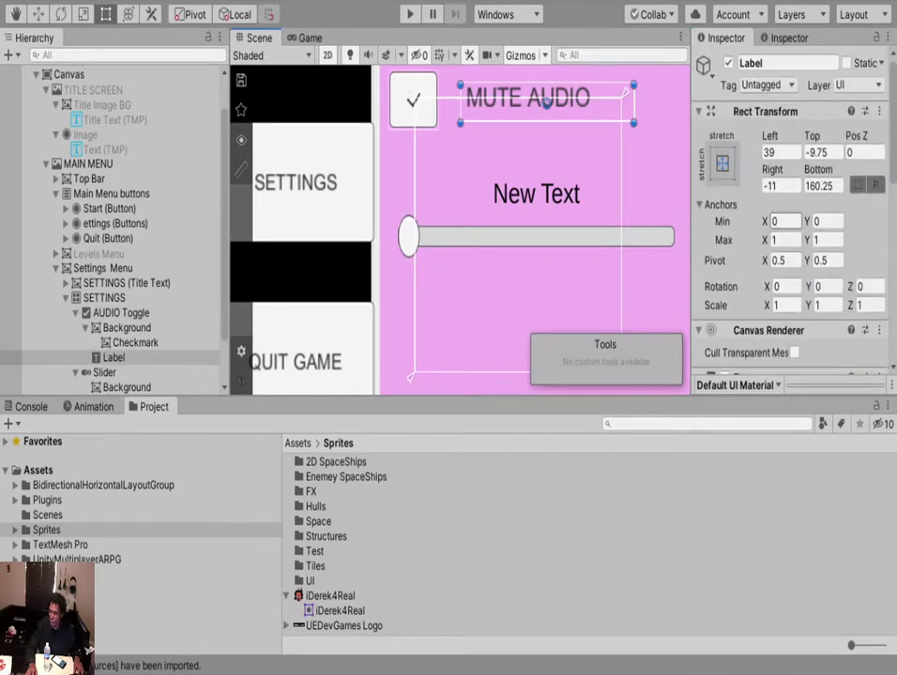
scroll(792, 216, down, 10)
scroll(792, 216, up, 5)
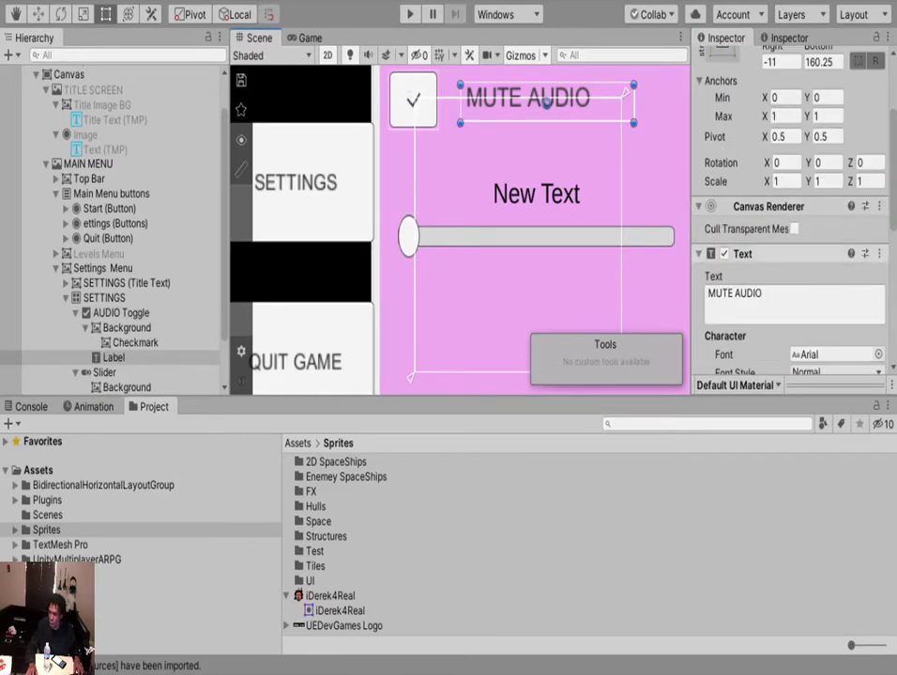
click(771, 296)
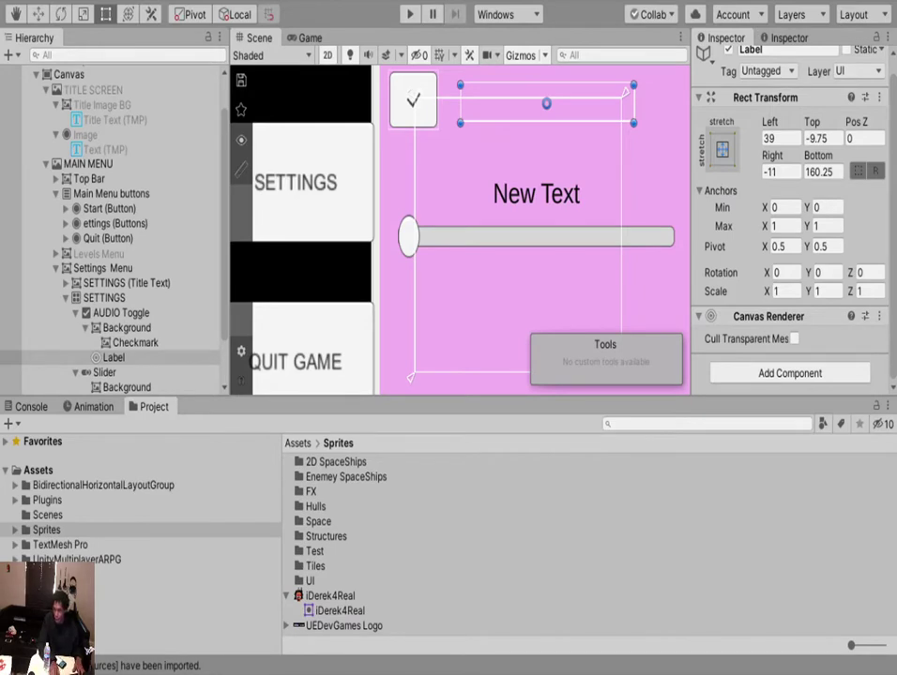
key(Return)
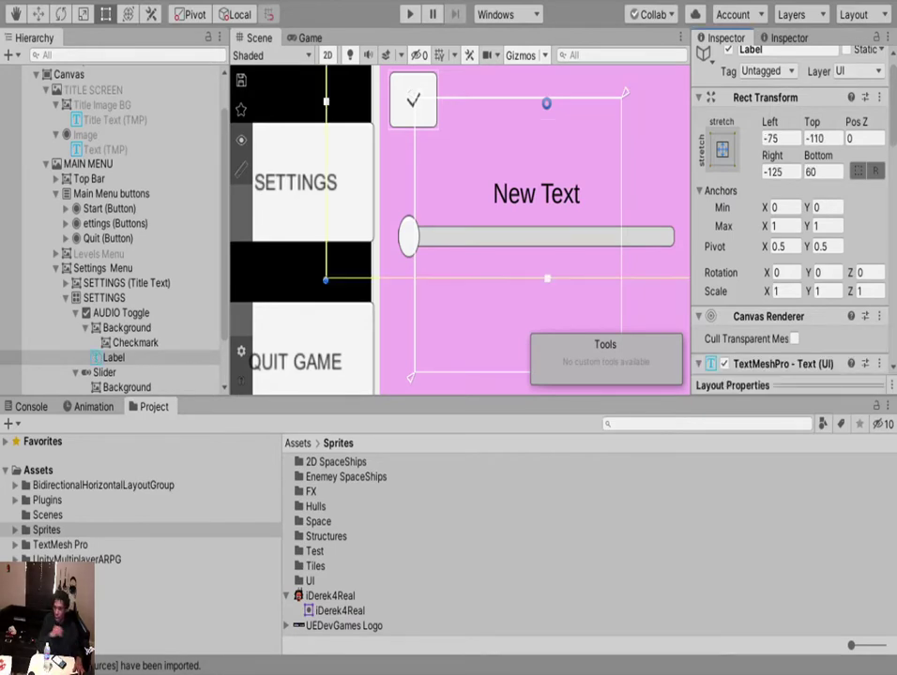
Enter MUTE AUDIO as the text of the Label's TextMeshPro component.
scroll(485, 227, down, 8)
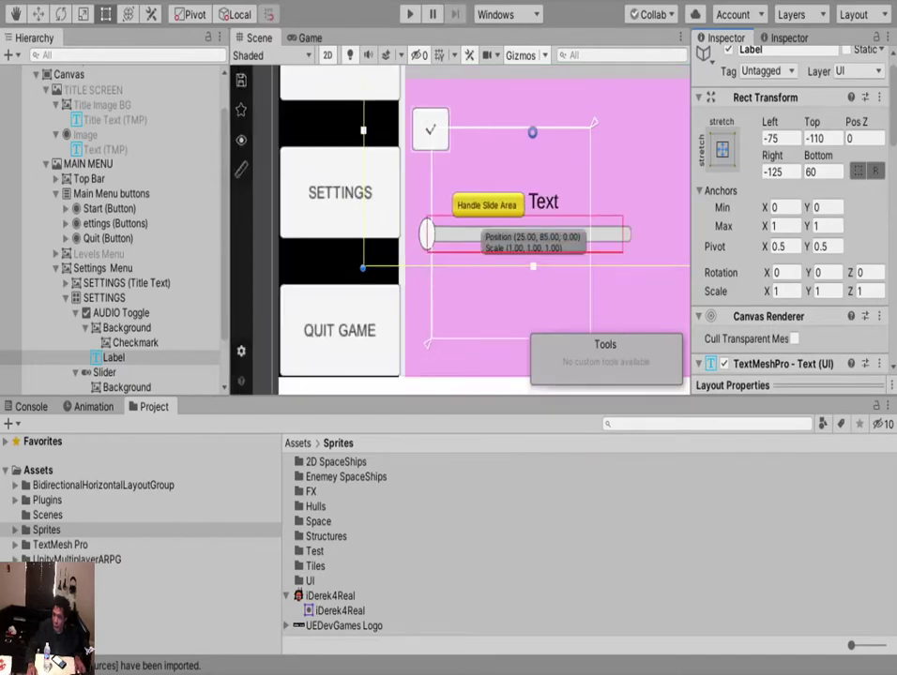
scroll(792, 235, down, 12)
scroll(793, 234, up, 10)
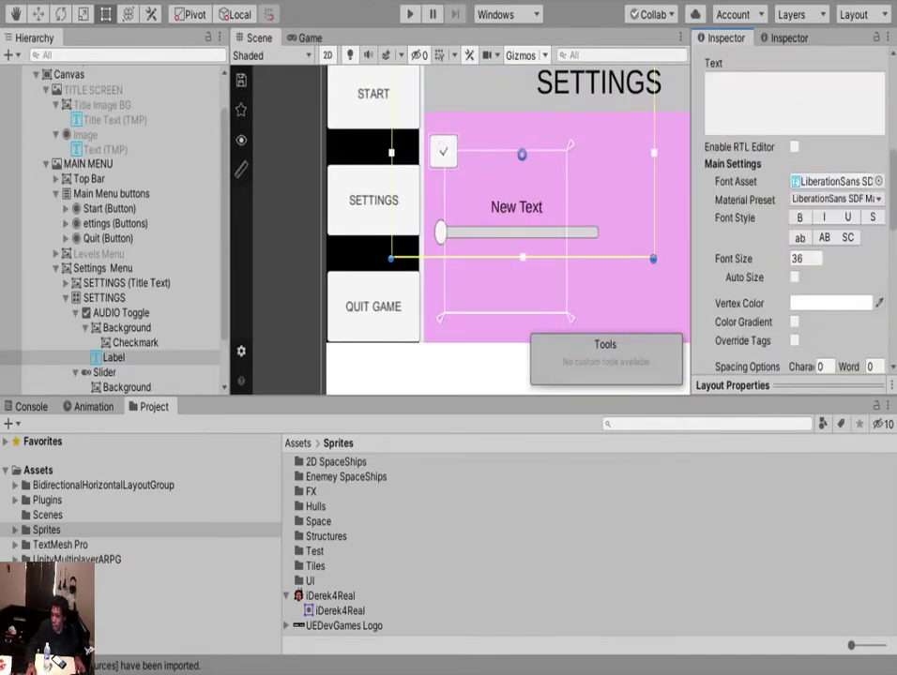
text(MUTE AUDIO)
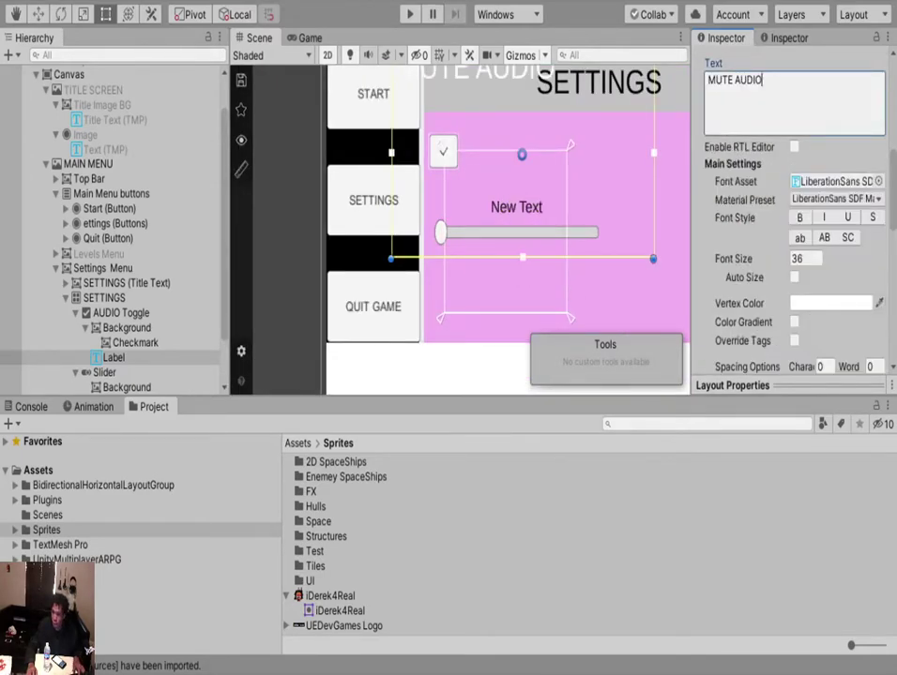
Shrink the Label's oversized box from its upper, left and lower edges to one line right beside the toggle's checkbox.
scroll(512, 207, down, 4)
drag(520, 75, 521, 140)
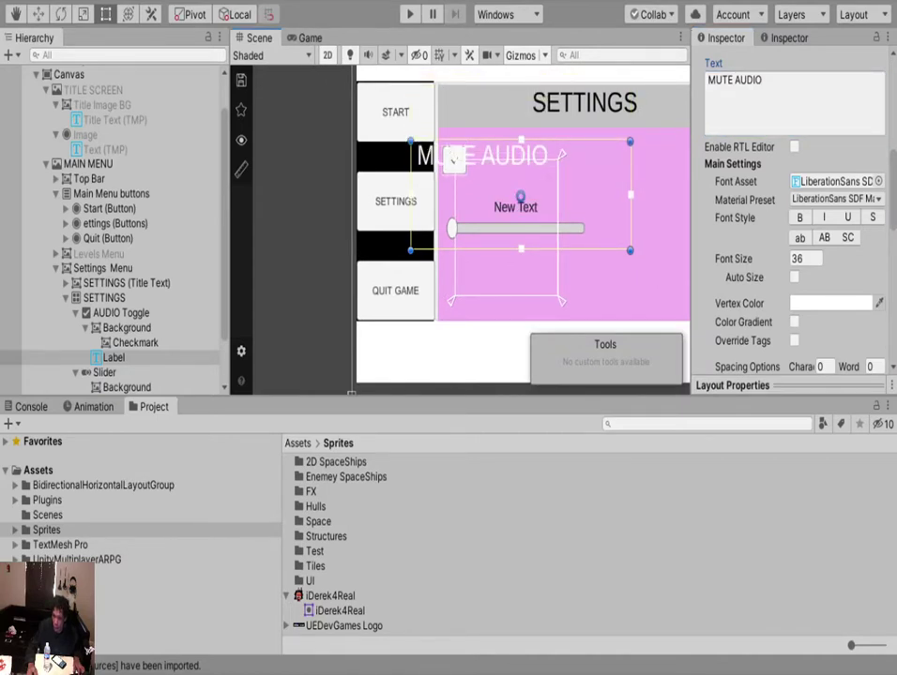
drag(410, 195, 465, 196)
drag(548, 250, 548, 176)
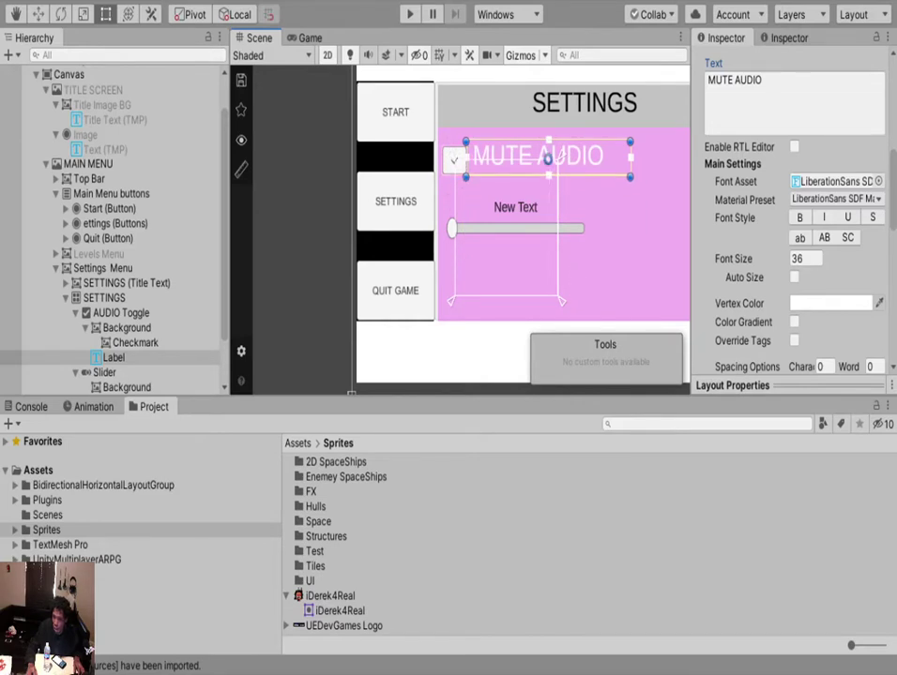
Set the MUTE AUDIO label's font size to 18 and align its text to the centre and middle.
click(807, 259)
text(18)
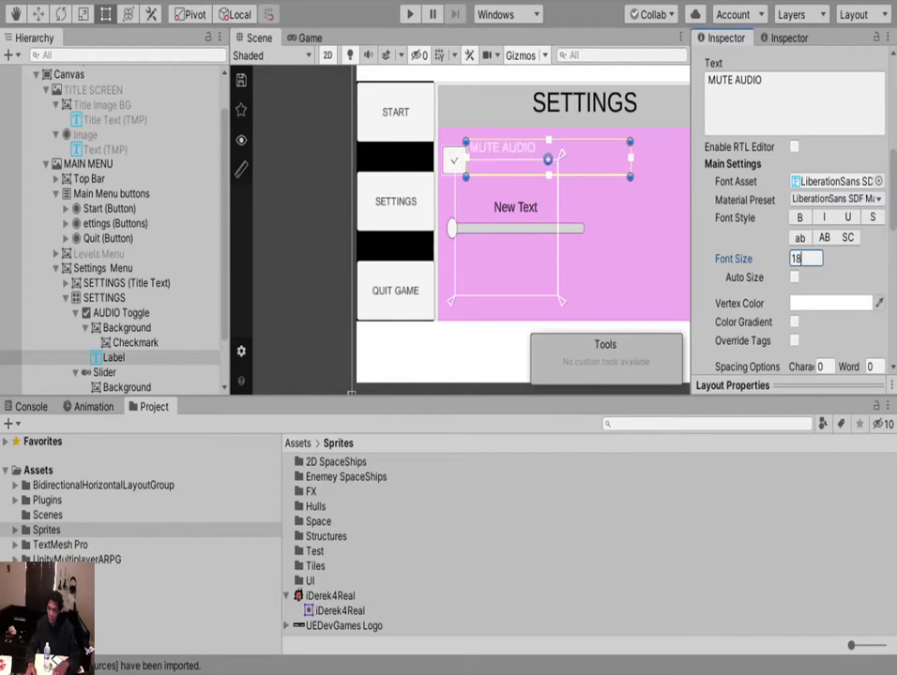
scroll(536, 199, up, 5)
click(522, 193)
scroll(521, 193, up, 5)
middle_drag(520, 193, 519, 332)
click(572, 263)
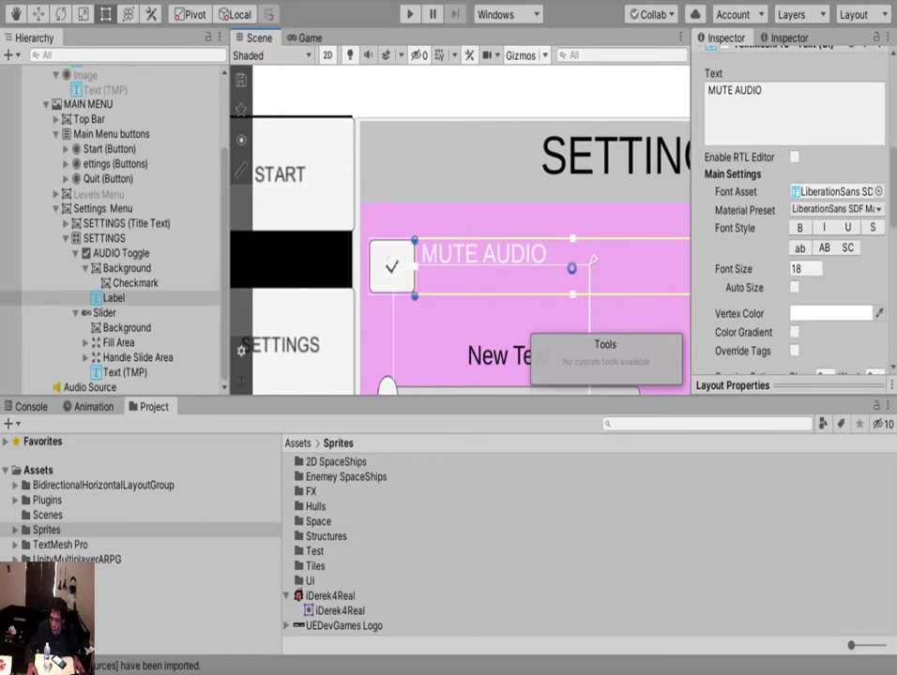
scroll(809, 235, down, 5)
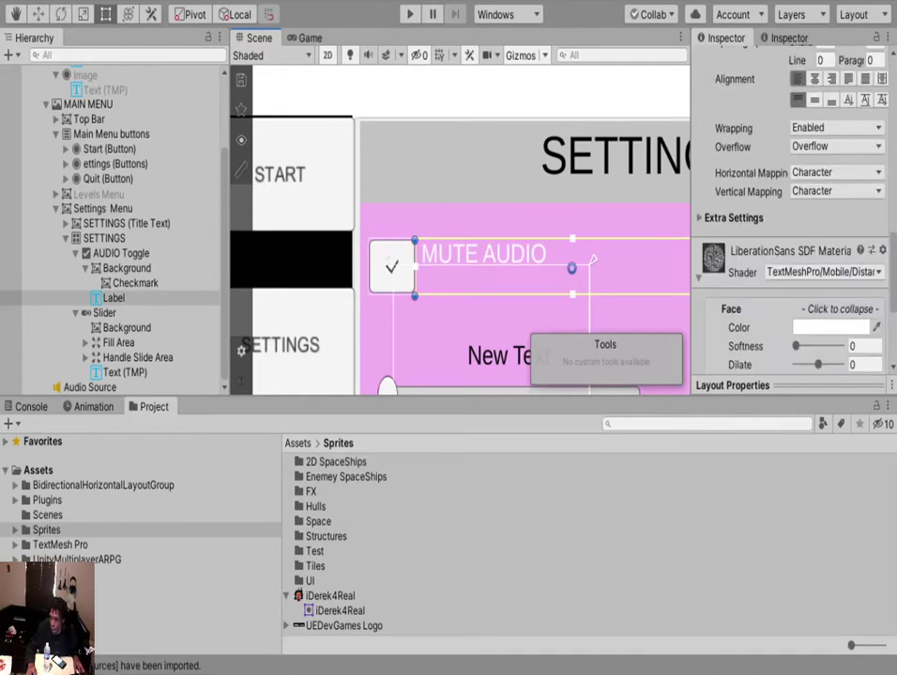
click(814, 100)
click(814, 80)
scroll(591, 259, down, 2)
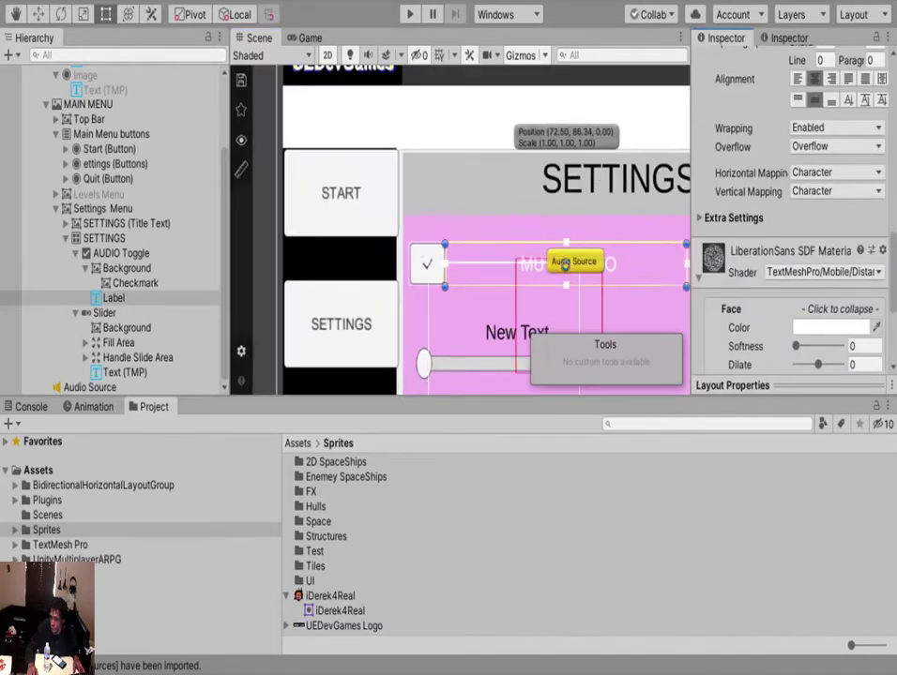
Narrow the MUTE AUDIO label's box to fit closely around its text and set the text's face color to black.
drag(686, 263, 581, 256)
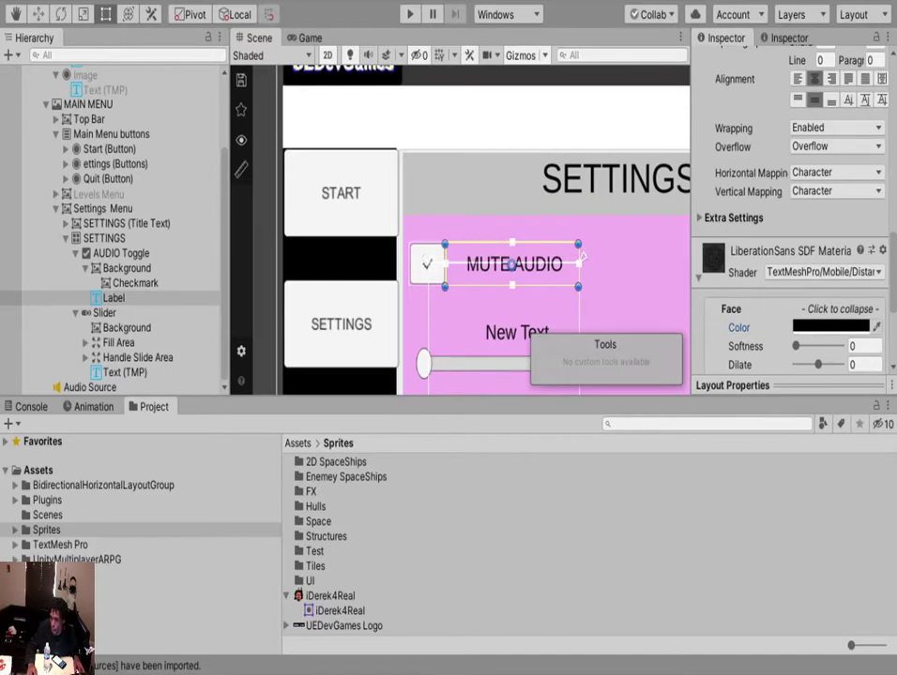
scroll(561, 244, down, 4)
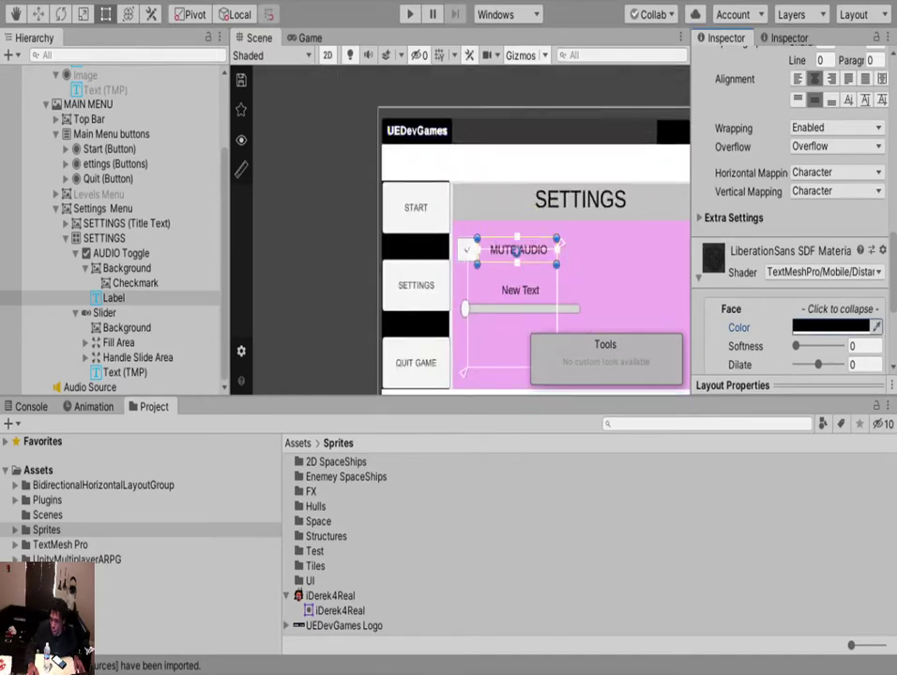
middle_drag(561, 242, 507, 190)
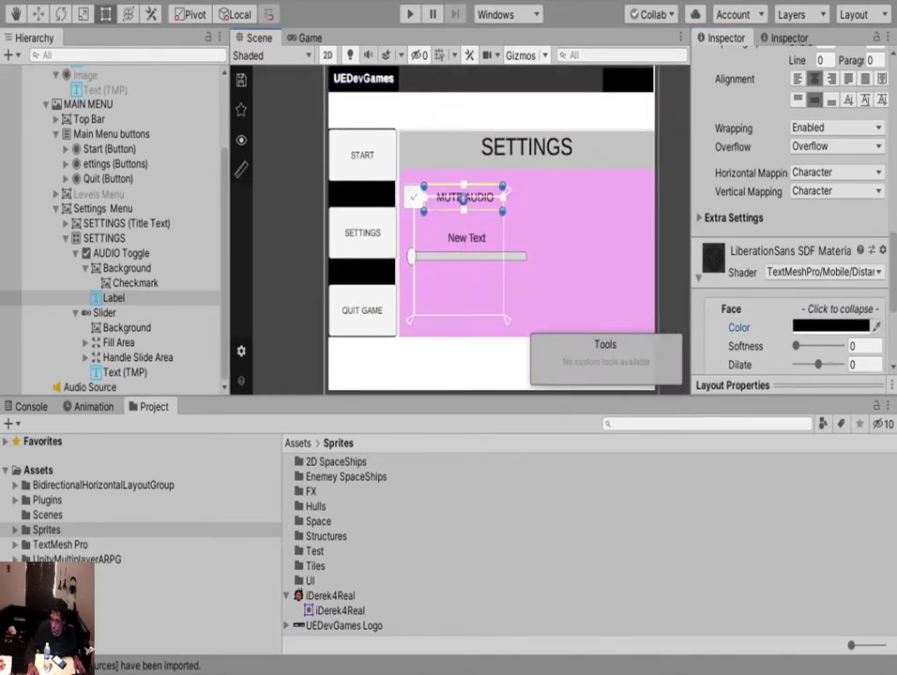
Change the text above the slider to VOLUME.
click(466, 253)
click(466, 238)
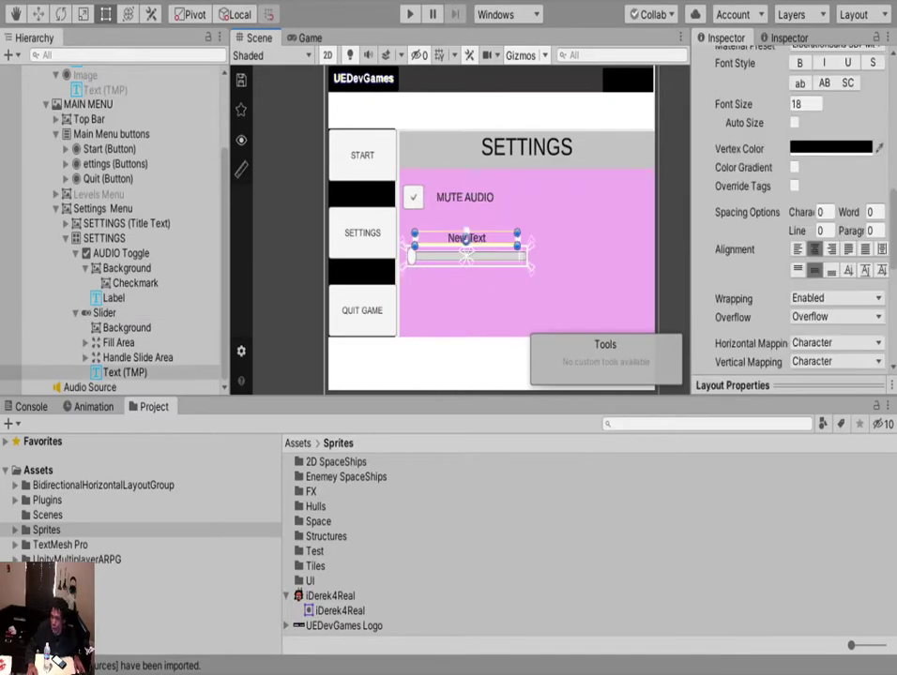
scroll(793, 225, down, 12)
scroll(794, 225, up, 12)
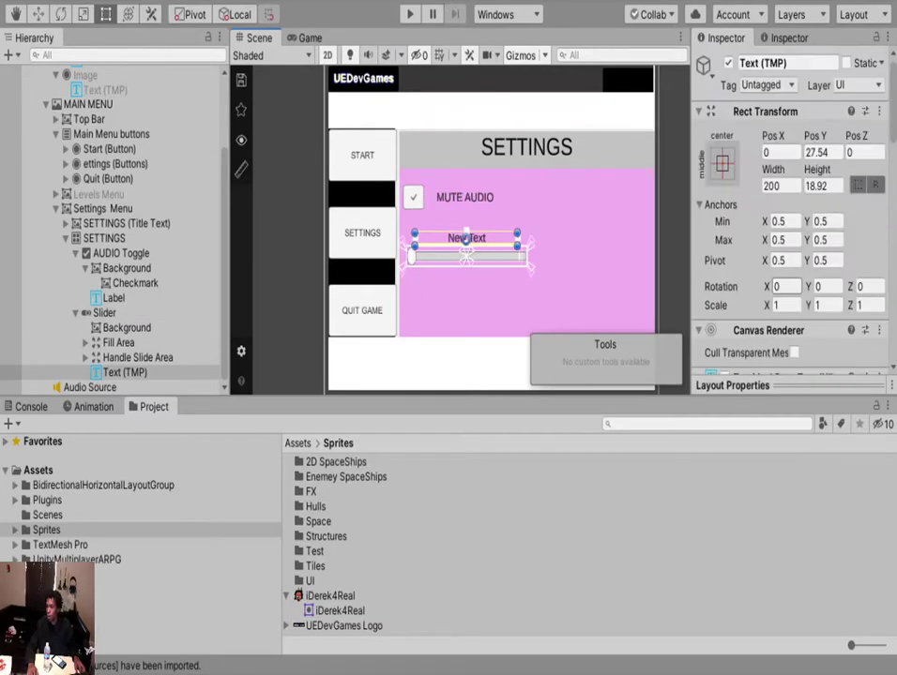
scroll(793, 226, down, 6)
click(793, 94)
text(V)
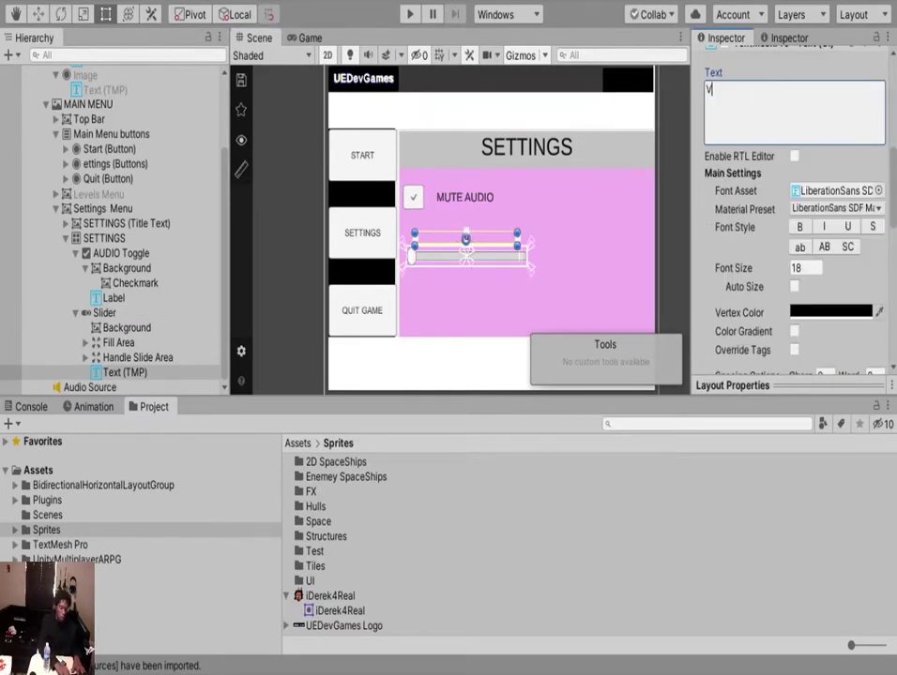
text(OLUME)
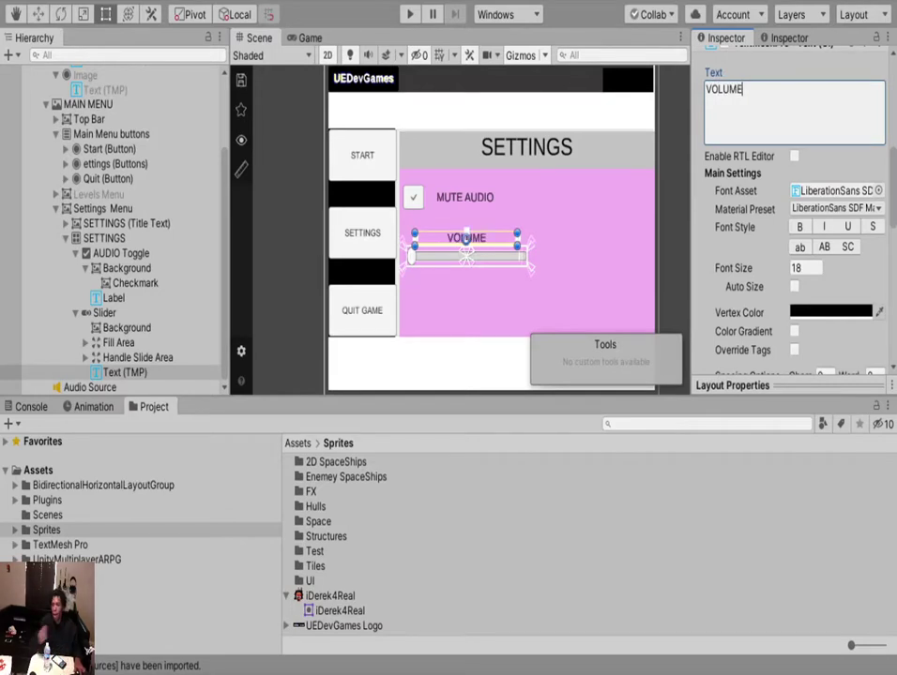
Add an On Value Changed event to the Slider that targets the Audio Source and calls AudioSource.volume.
click(528, 257)
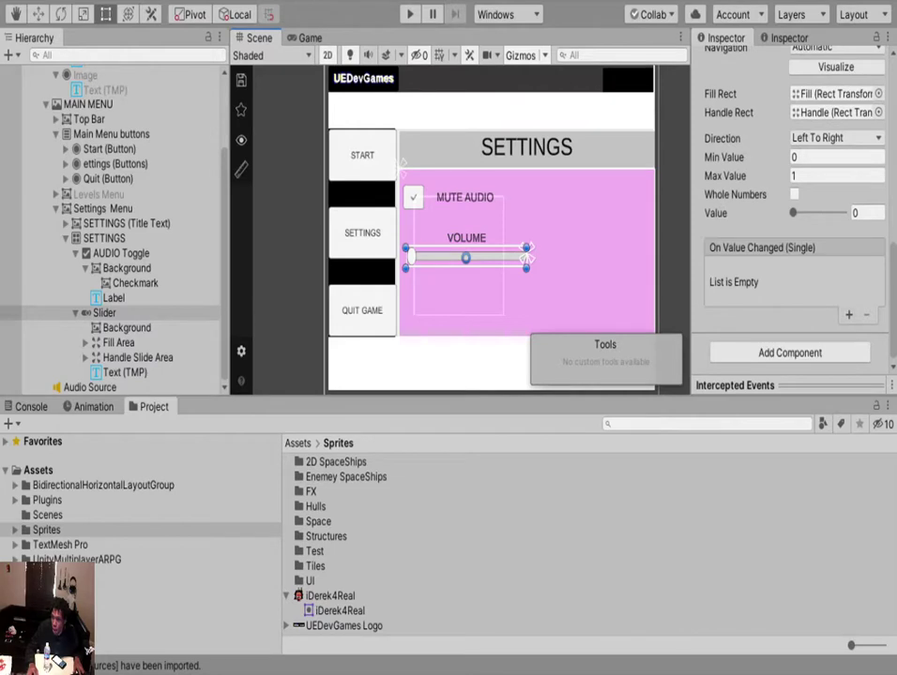
click(848, 314)
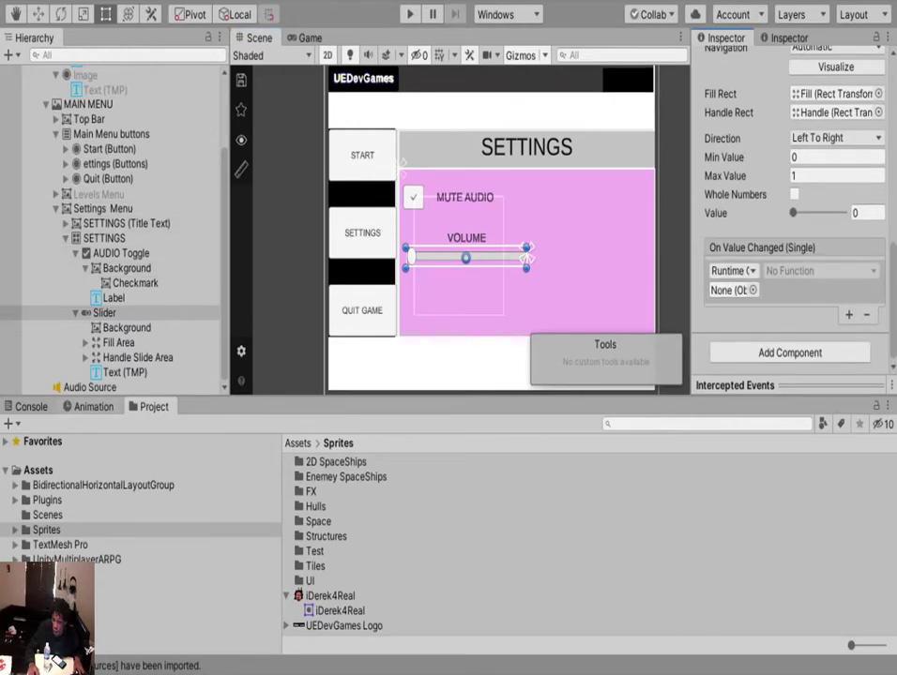
drag(90, 387, 733, 290)
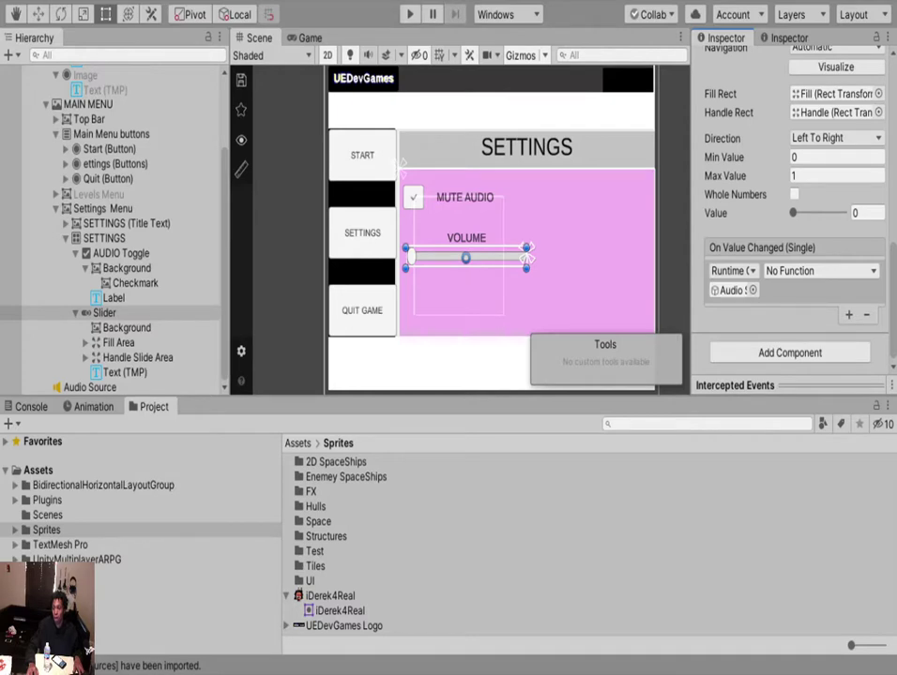
click(820, 271)
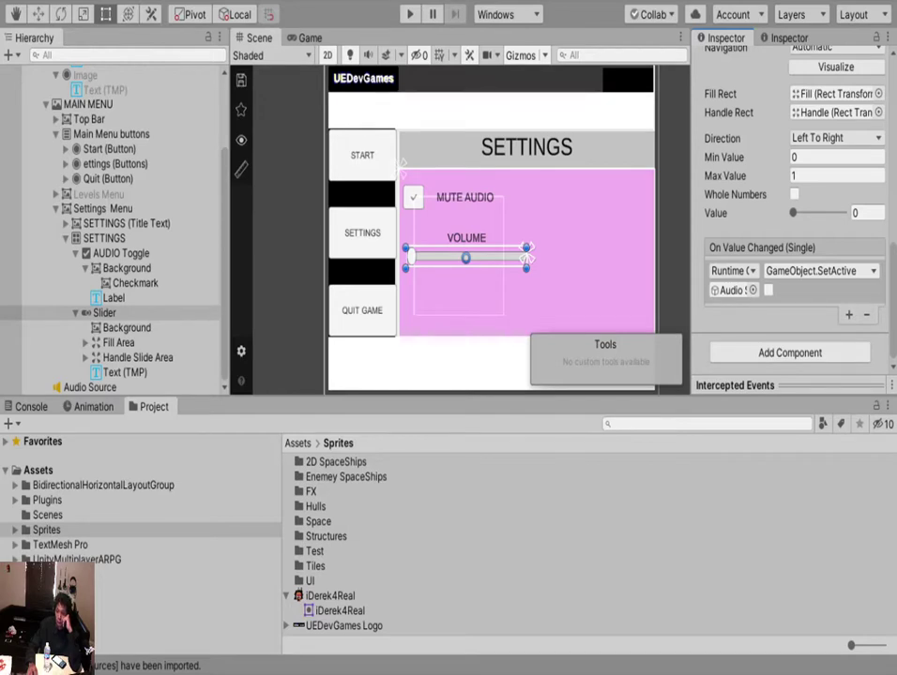
click(610, 202)
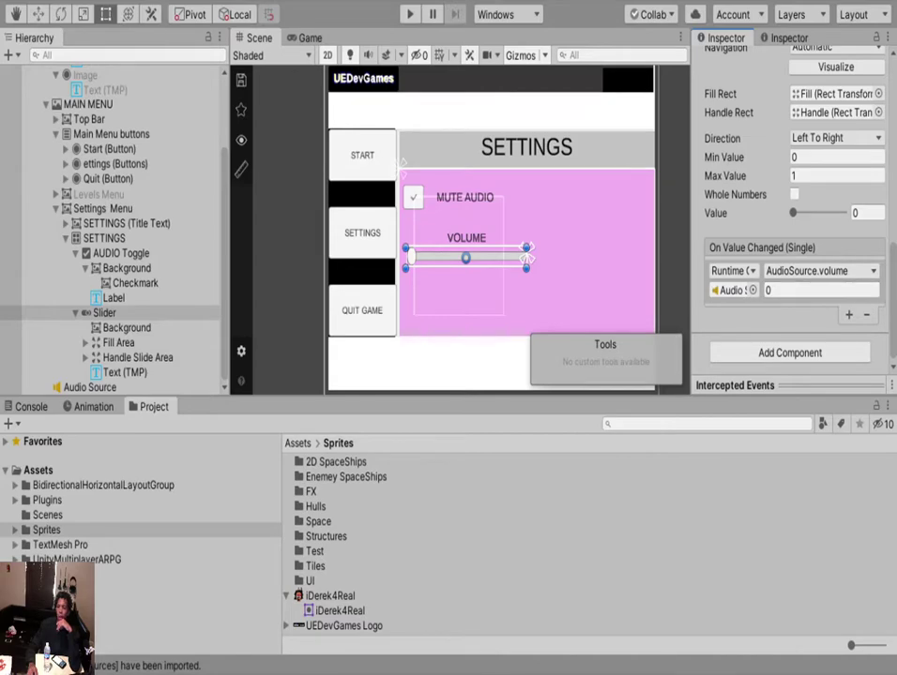
Play-test the VOLUME slider up to its maximum, inspect the Audio Source's Volume setting, and exit play mode.
key(ctrl+p)
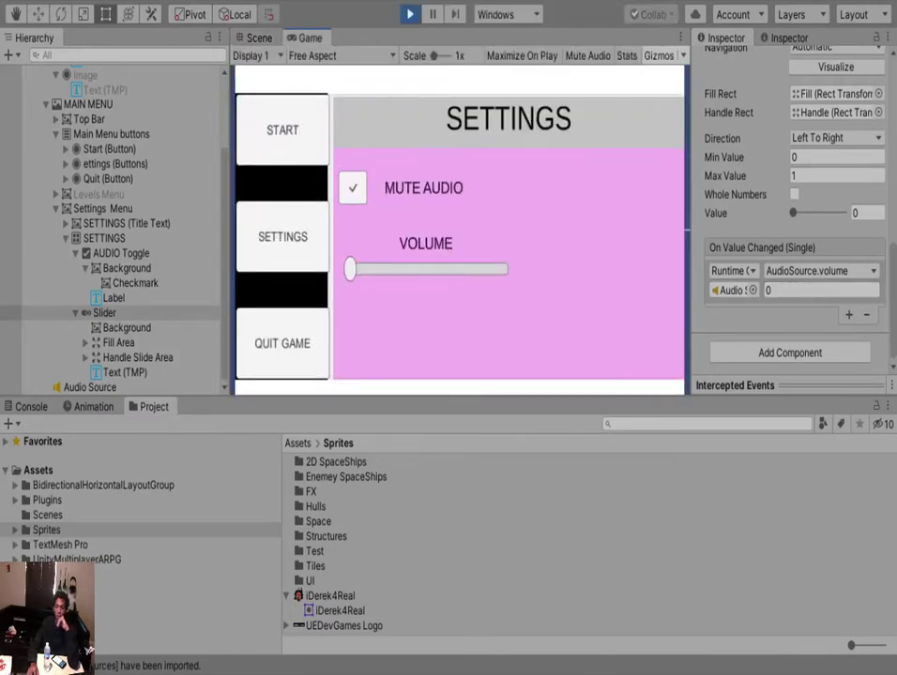
mouse_move(350, 269)
mouse_down()
mouse_move(500, 269)
mouse_move(349, 269)
mouse_up()
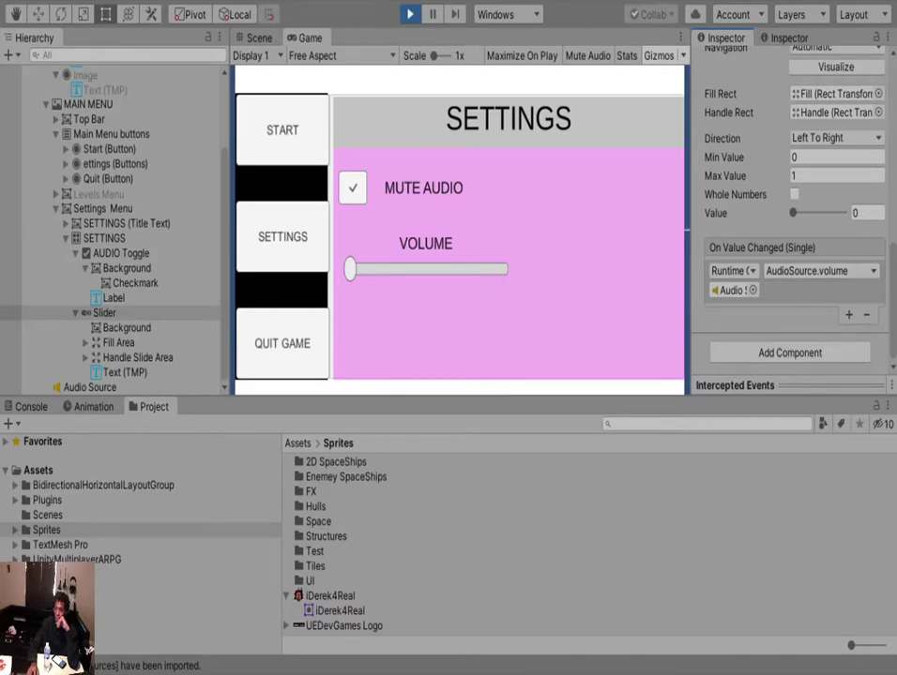
mouse_move(350, 269)
mouse_down()
mouse_move(502, 269)
mouse_move(349, 269)
mouse_up()
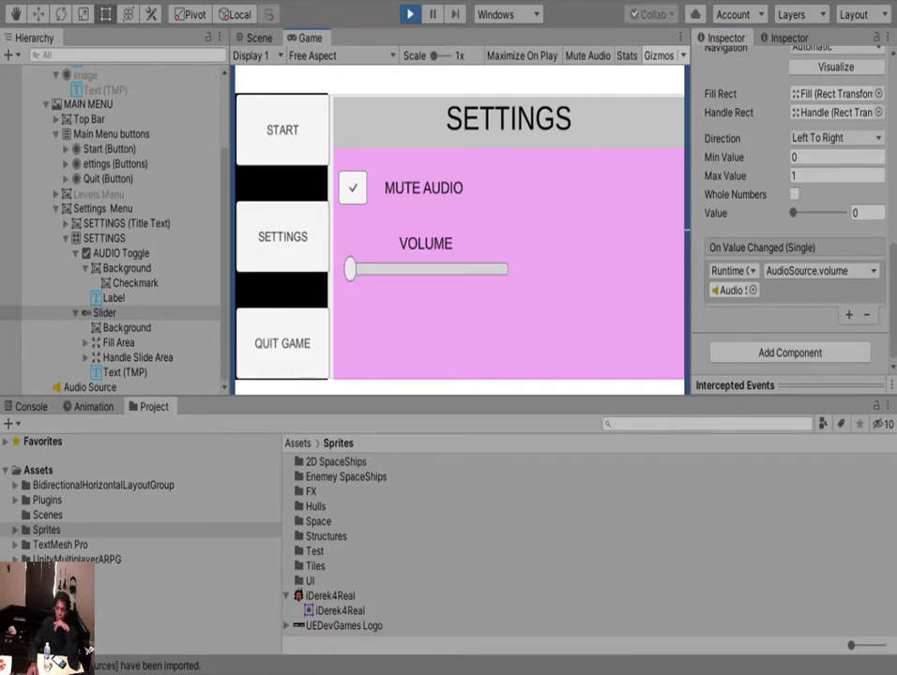
click(89, 387)
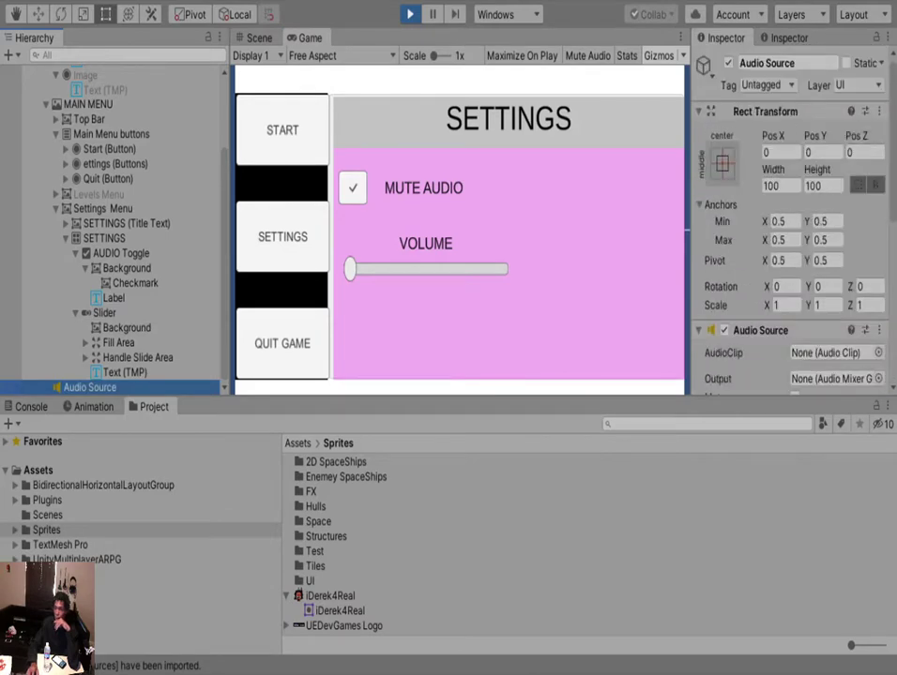
scroll(793, 235, down, 5)
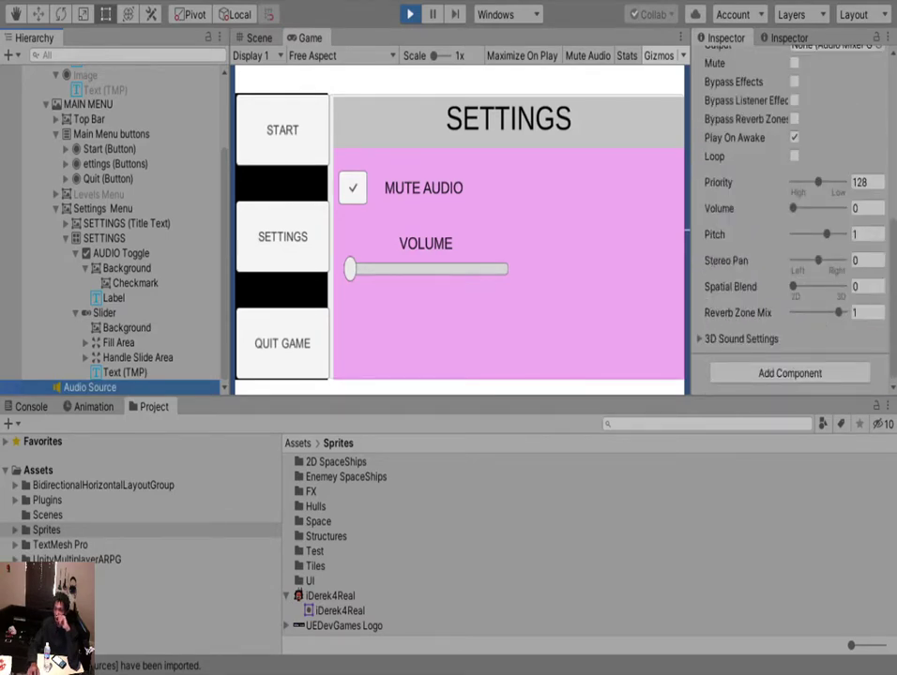
drag(350, 269, 502, 269)
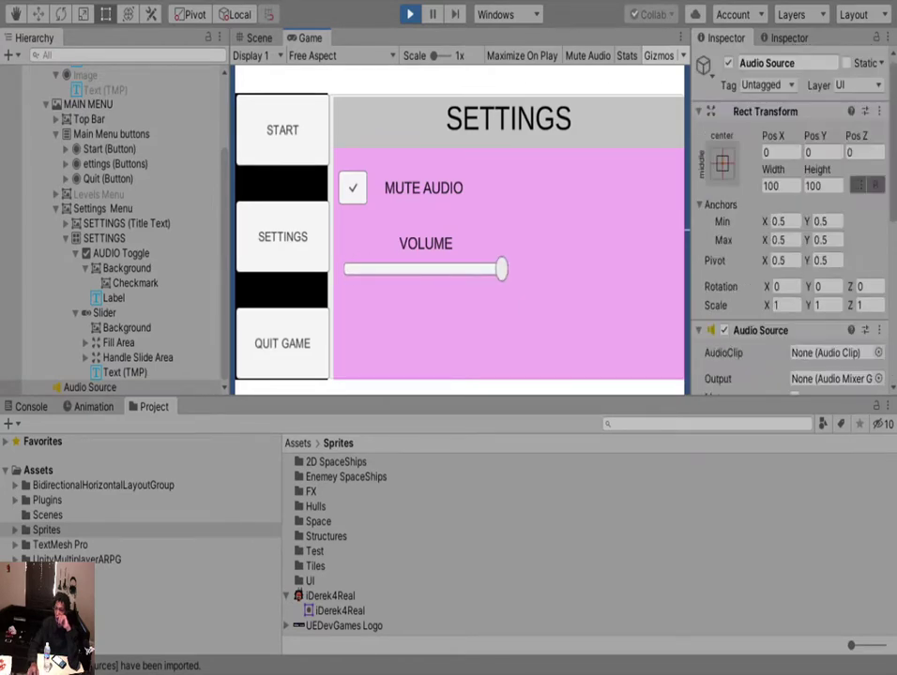
key(ctrl+p)
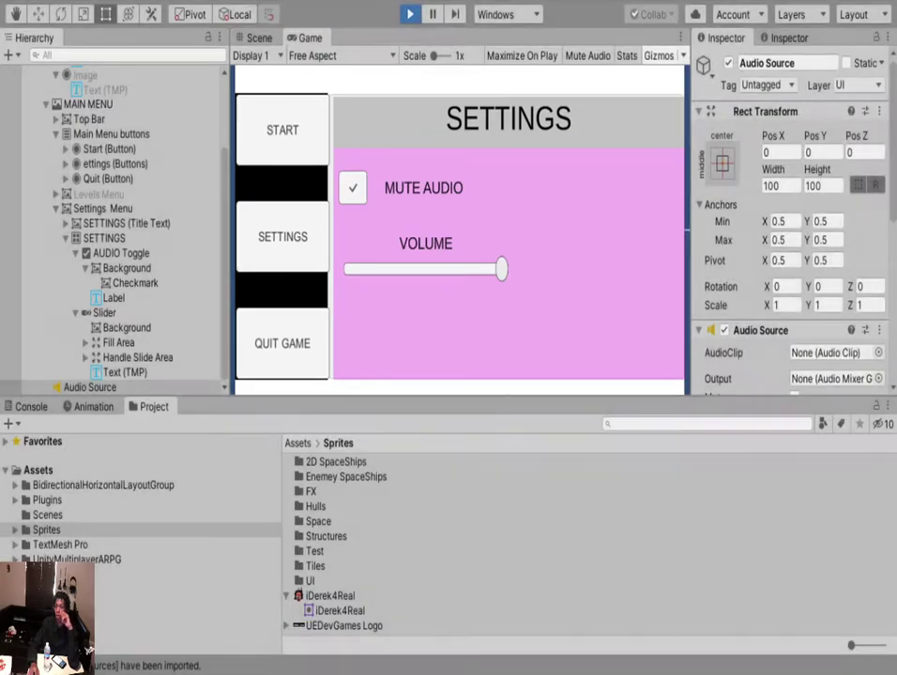
Collapse the Settings Menu, MAIN MENU and Title Image BG branches of the object tree.
middle_drag(488, 281, 488, 185)
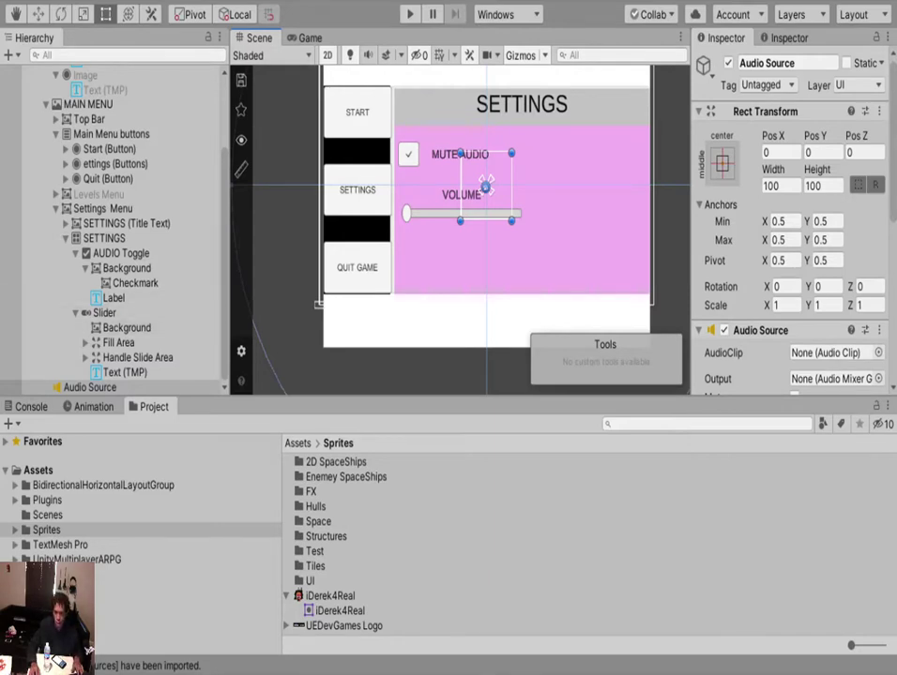
click(89, 388)
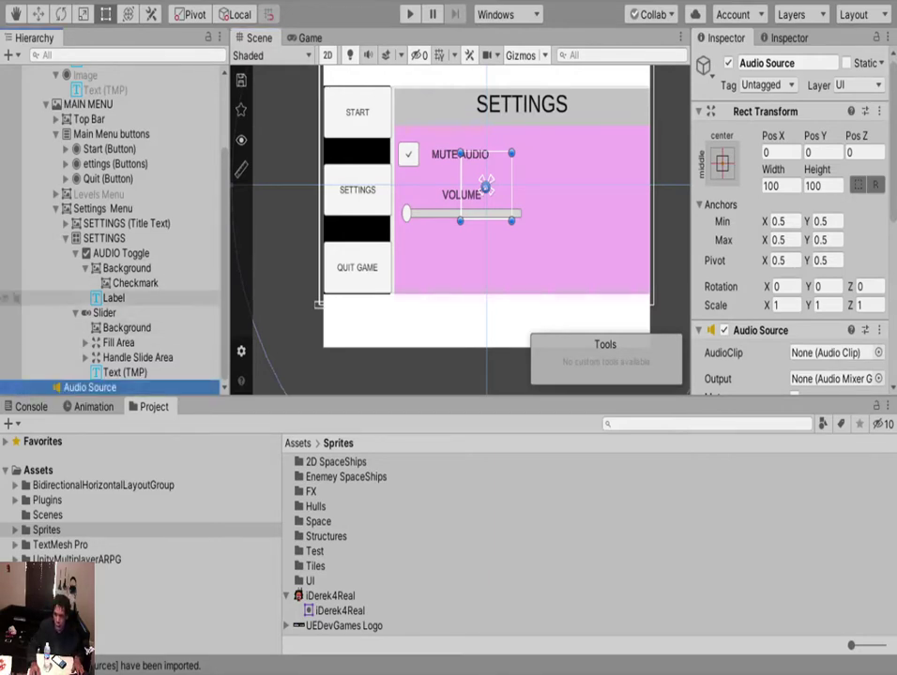
click(56, 209)
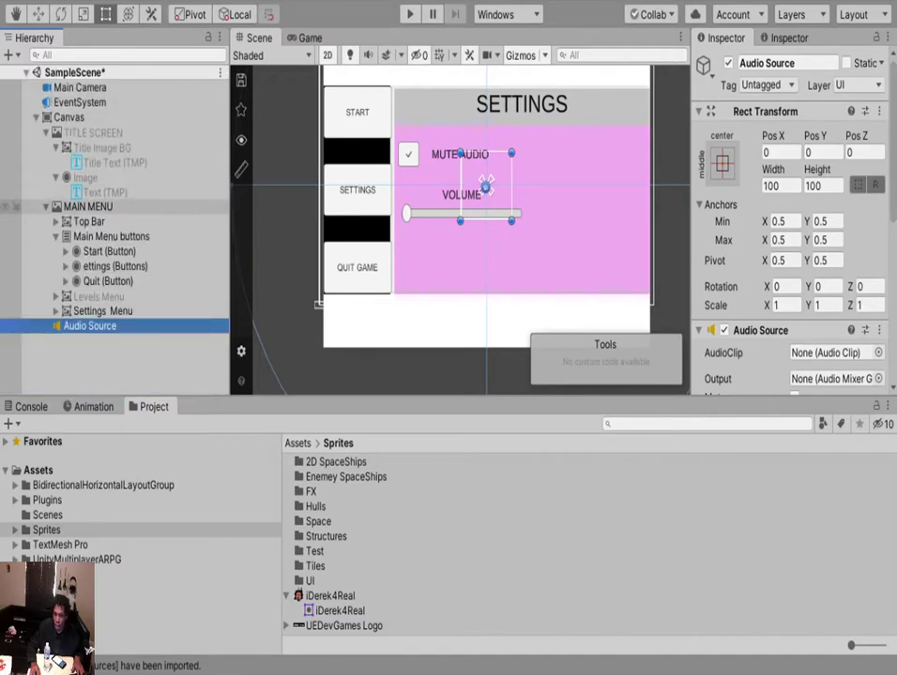
click(46, 206)
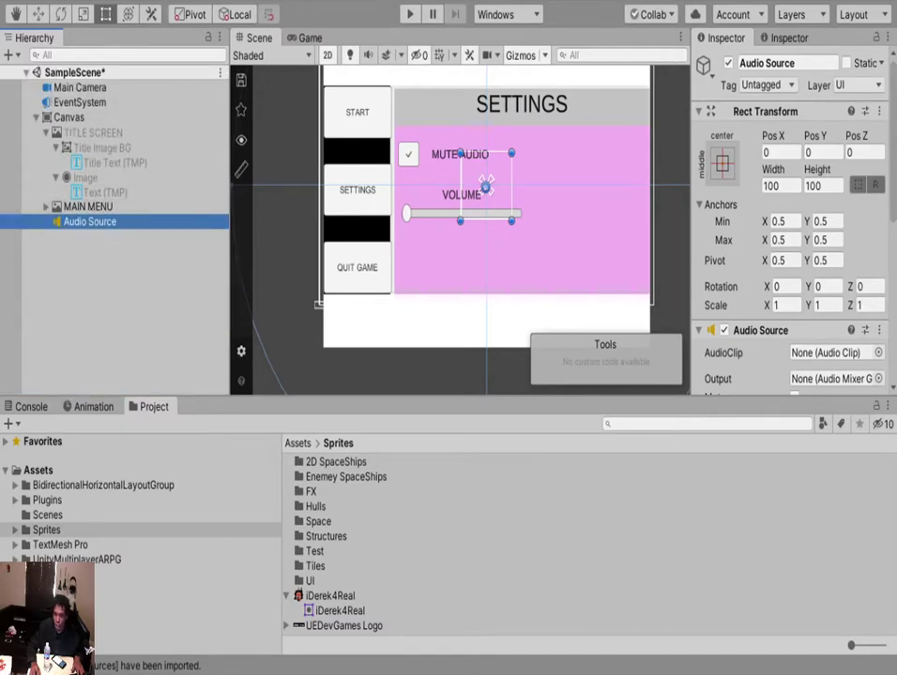
click(56, 149)
middle_drag(469, 202, 440, 263)
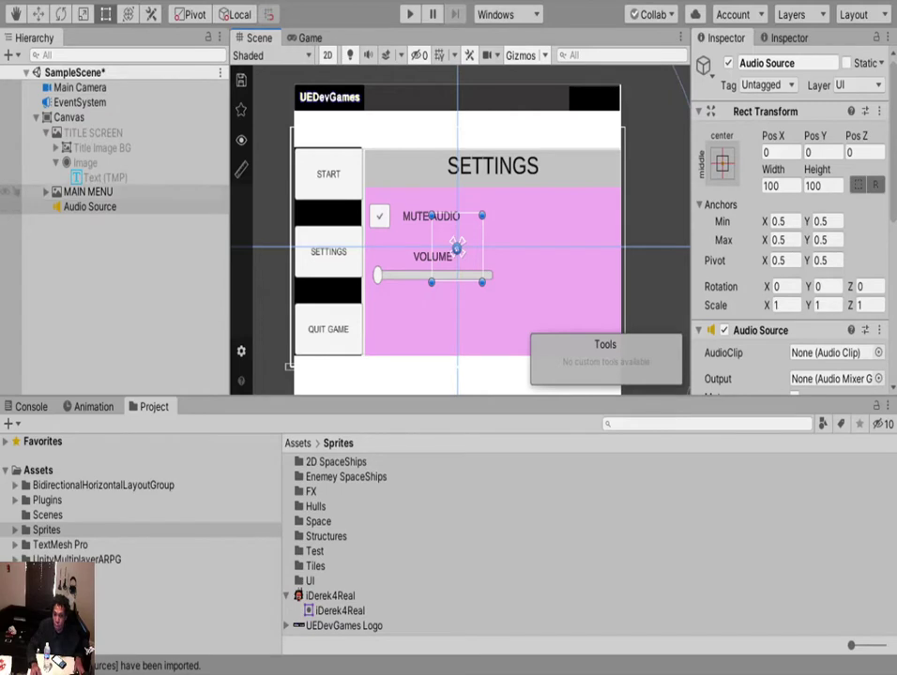
click(89, 207)
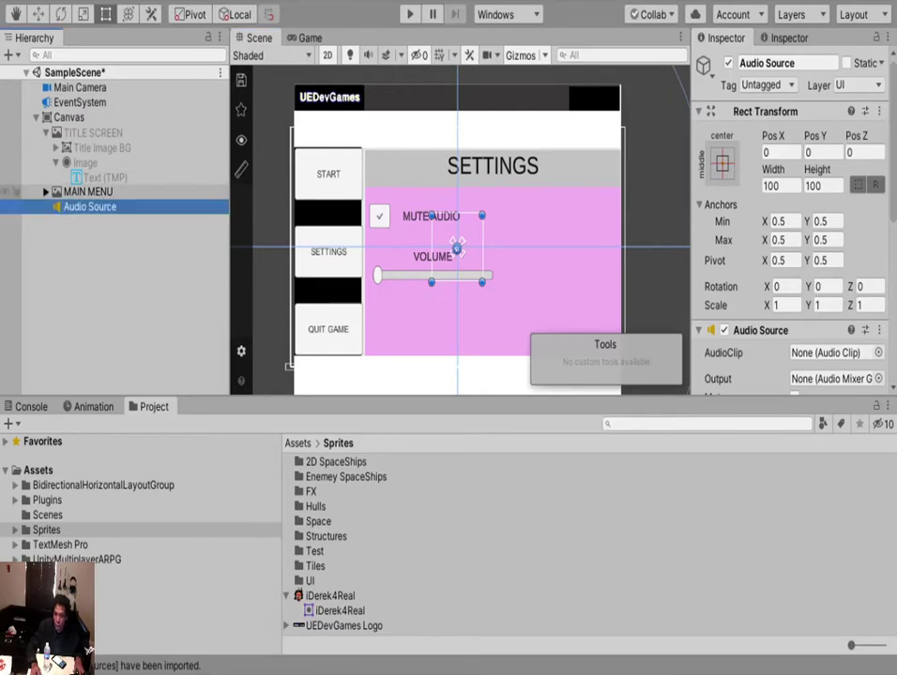
Expand MAIN MENU and deactivate its Settings Menu object.
click(46, 192)
click(102, 297)
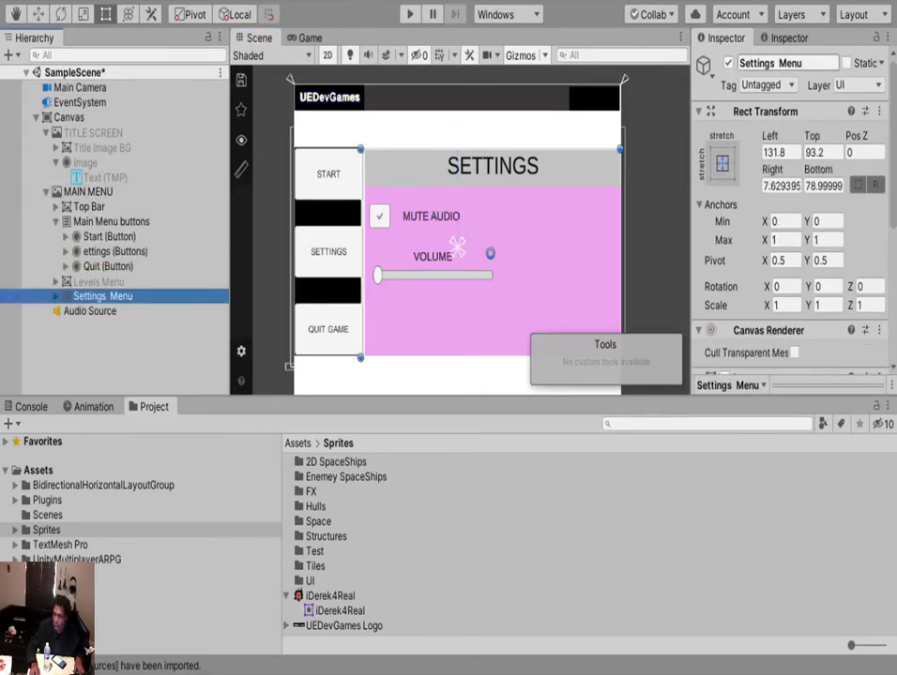
click(728, 62)
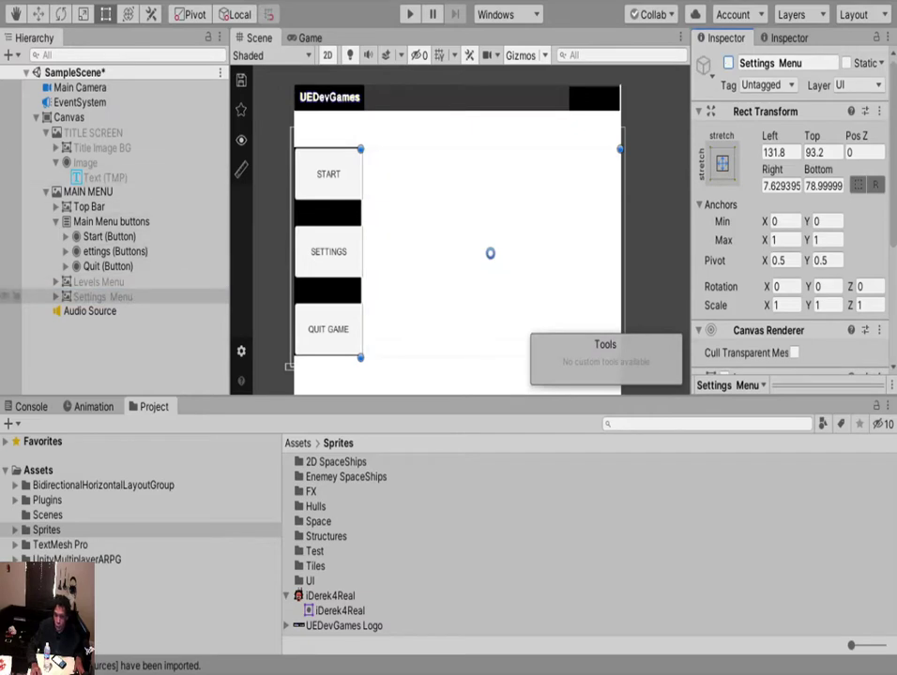
double_click(102, 297)
Toggle the Levels Menu object's active state on and off to preview it, leaving it inactive.
double_click(99, 281)
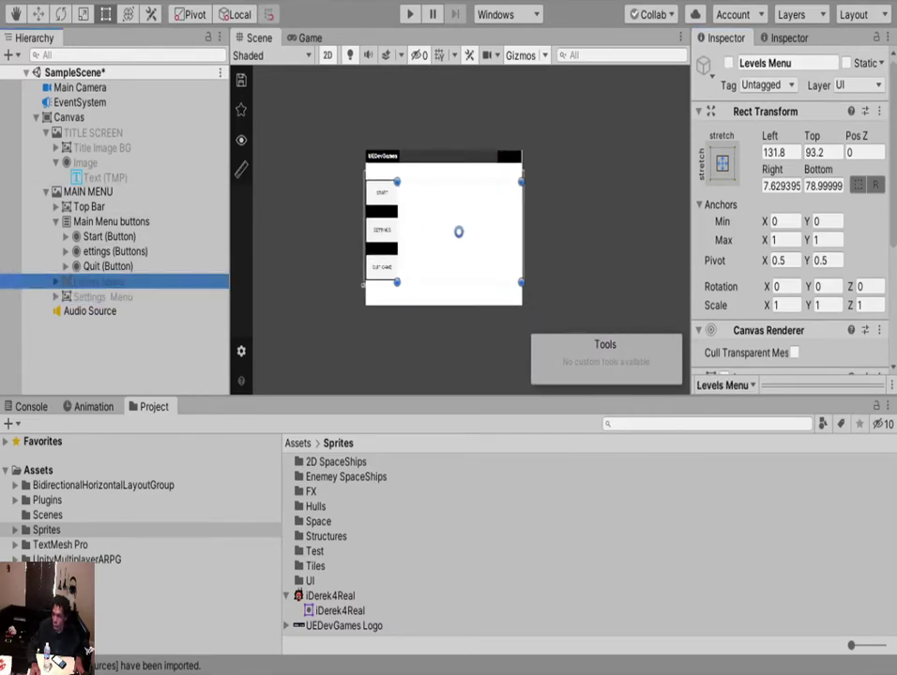
click(728, 63)
scroll(431, 249, up, 2)
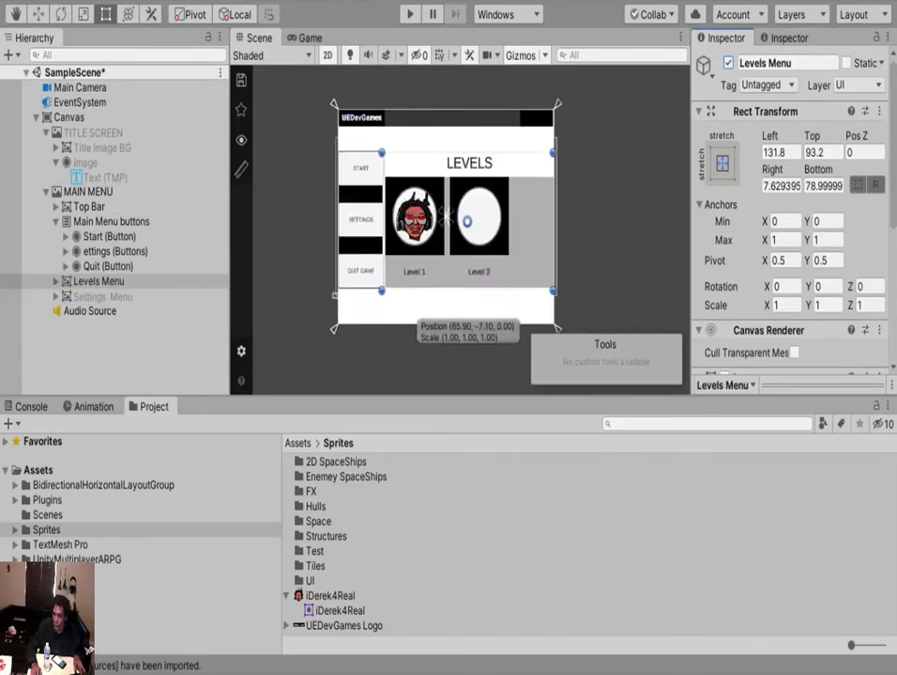
click(727, 63)
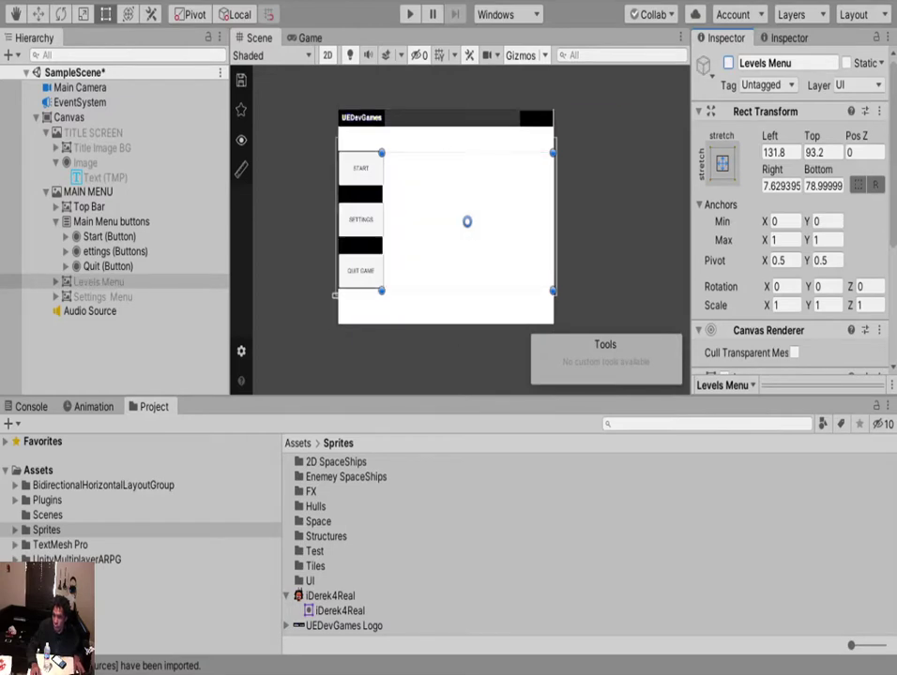
click(728, 63)
click(727, 62)
click(728, 63)
click(728, 62)
Play-test the START button to open the Levels Menu, and exit play mode.
click(410, 14)
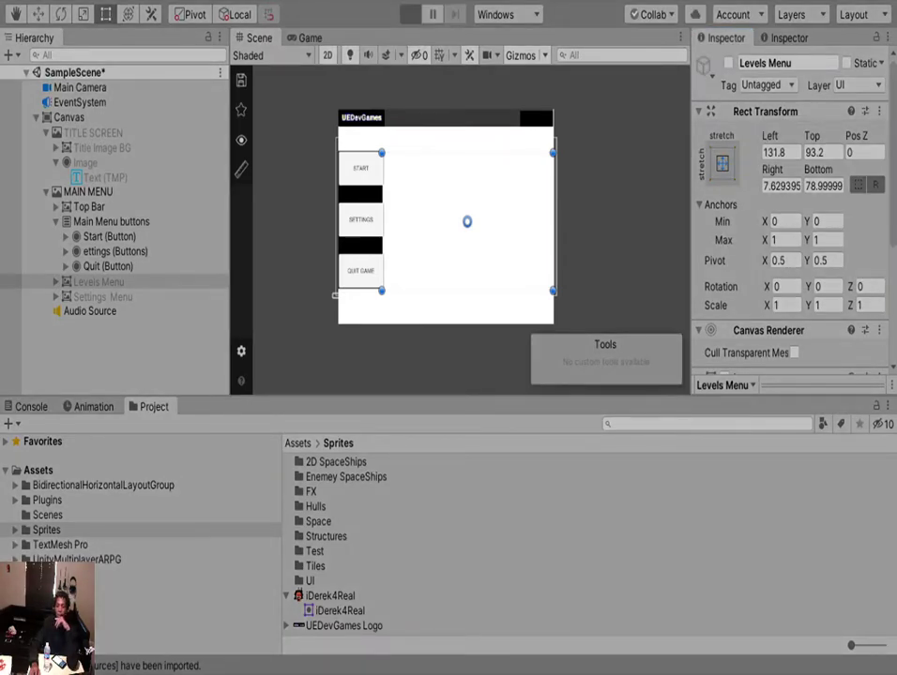
click(282, 129)
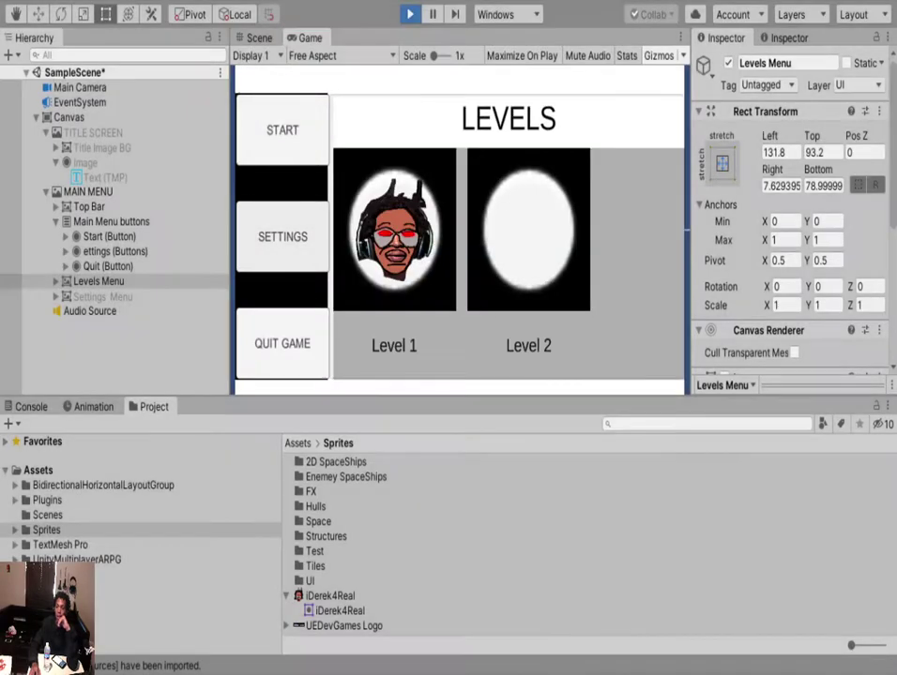
click(410, 14)
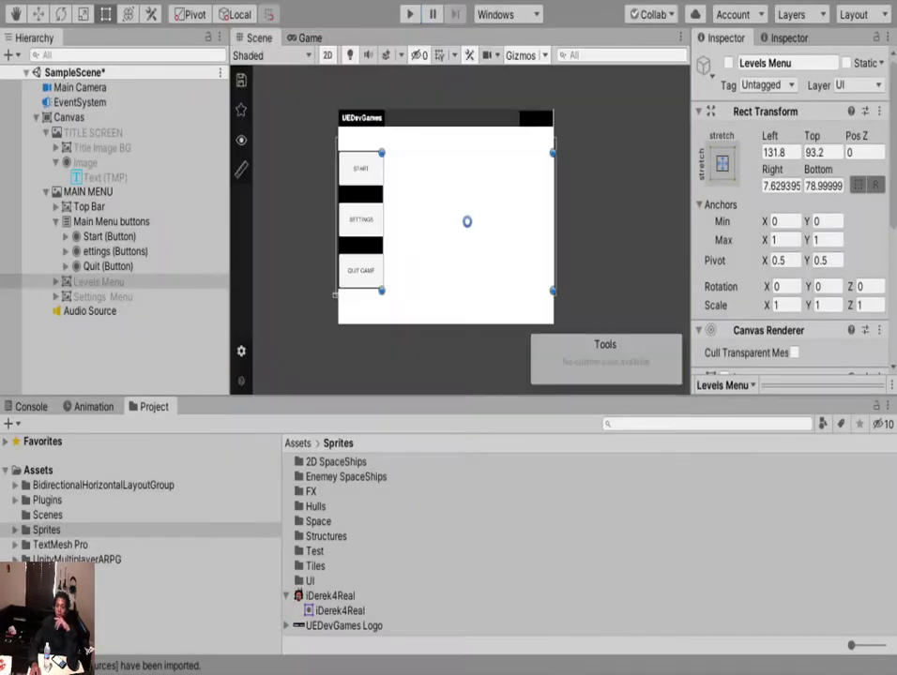
Add two On Click events to the Settings button using GameObject.SetActive, enabled for Settings Menu and disabled for Levels Menu.
click(115, 251)
scroll(792, 206, down, 10)
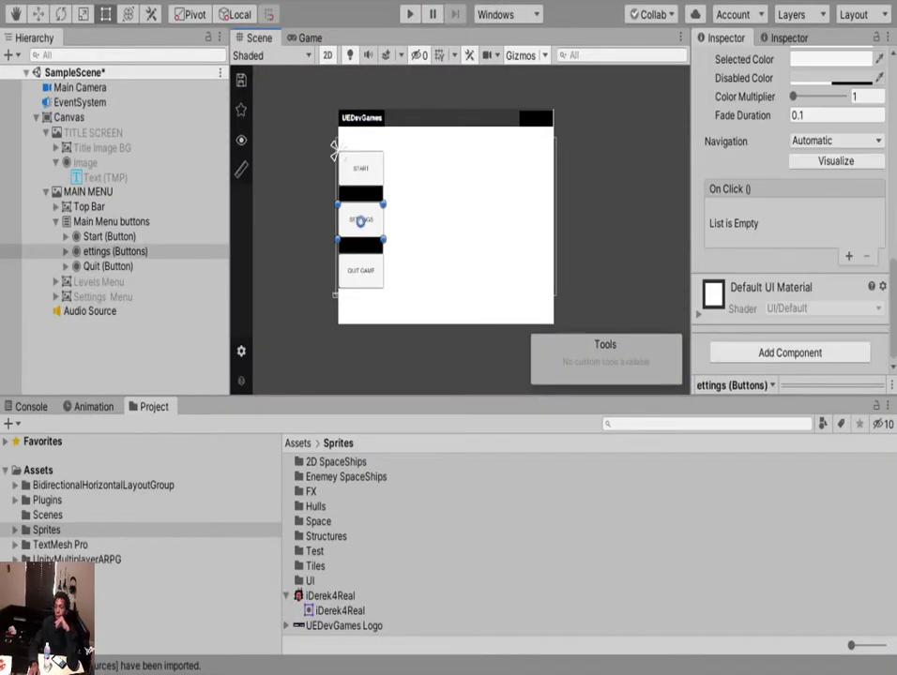
click(848, 255)
click(848, 255)
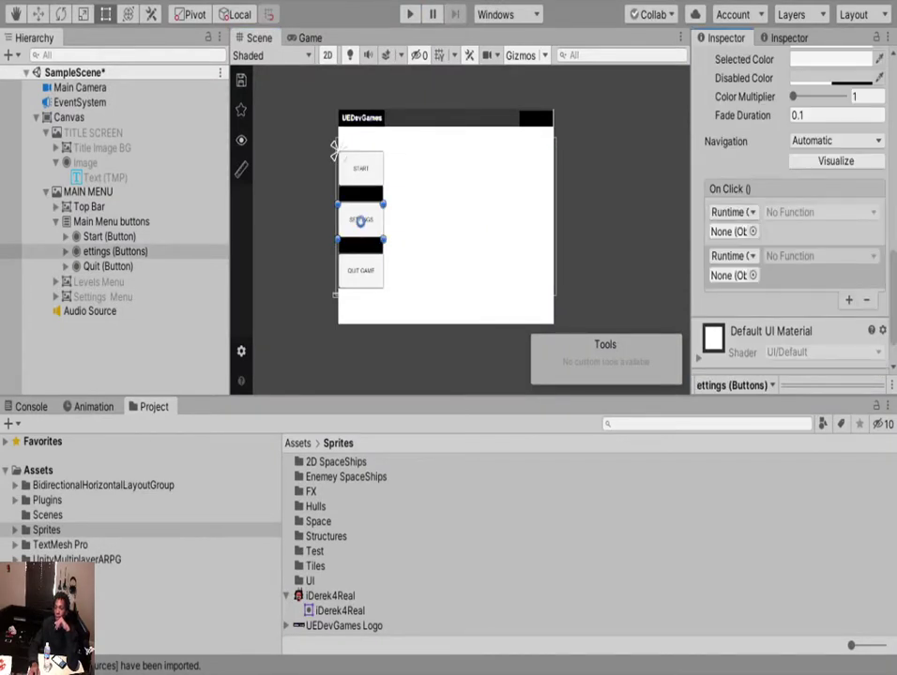
drag(98, 281, 733, 275)
drag(98, 296, 733, 232)
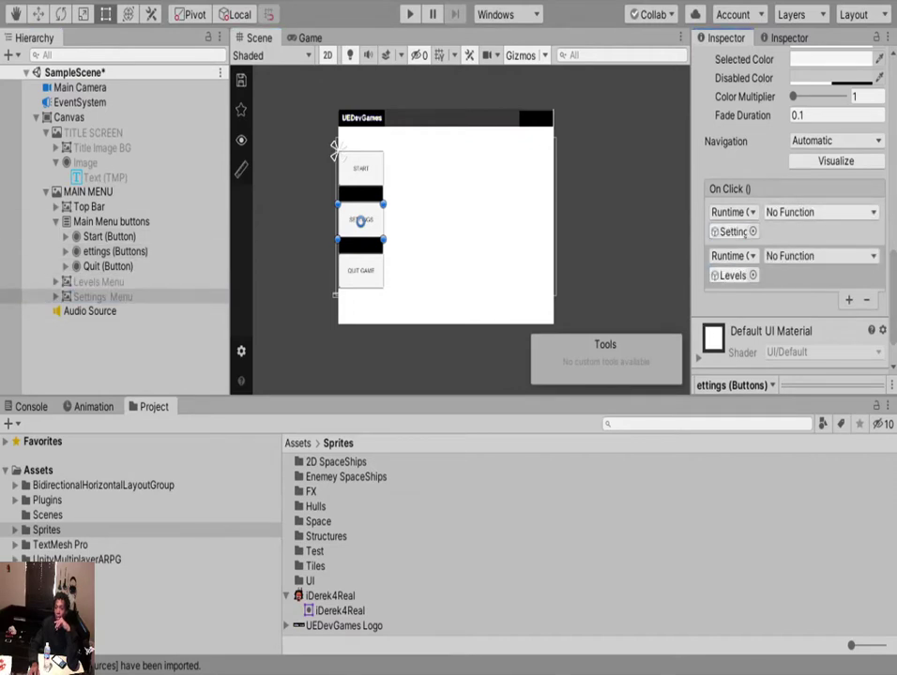
click(821, 213)
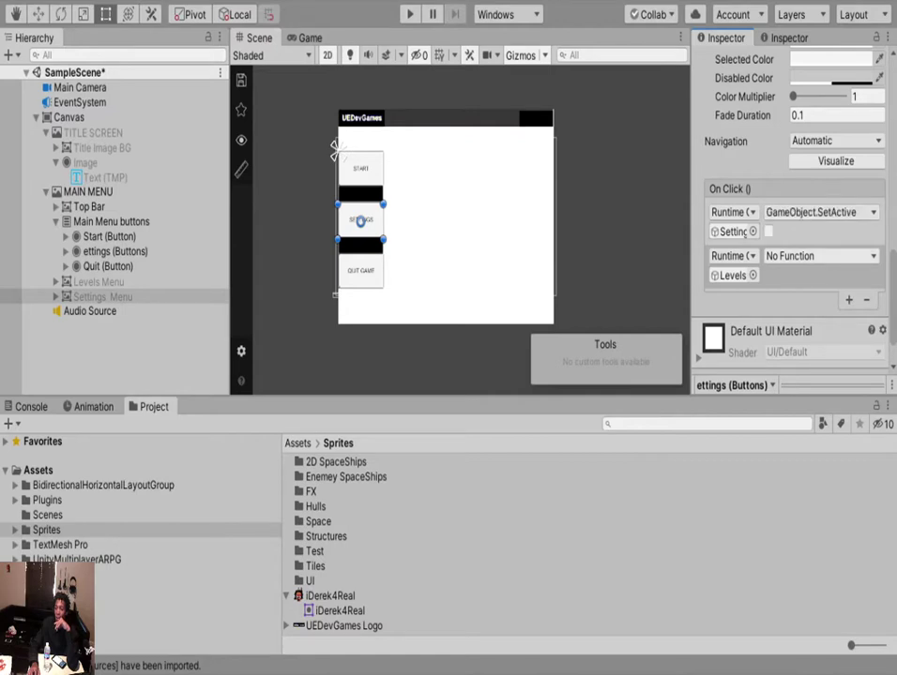
click(821, 256)
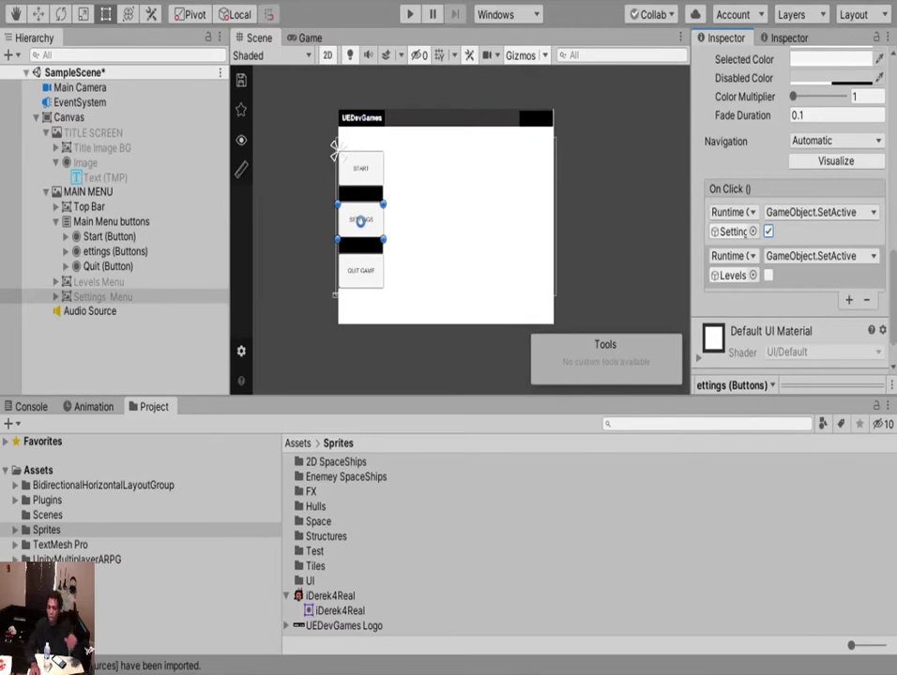
Add an Image inside MAIN MENU and stretch it over the empty area beside the menu buttons.
click(336, 152)
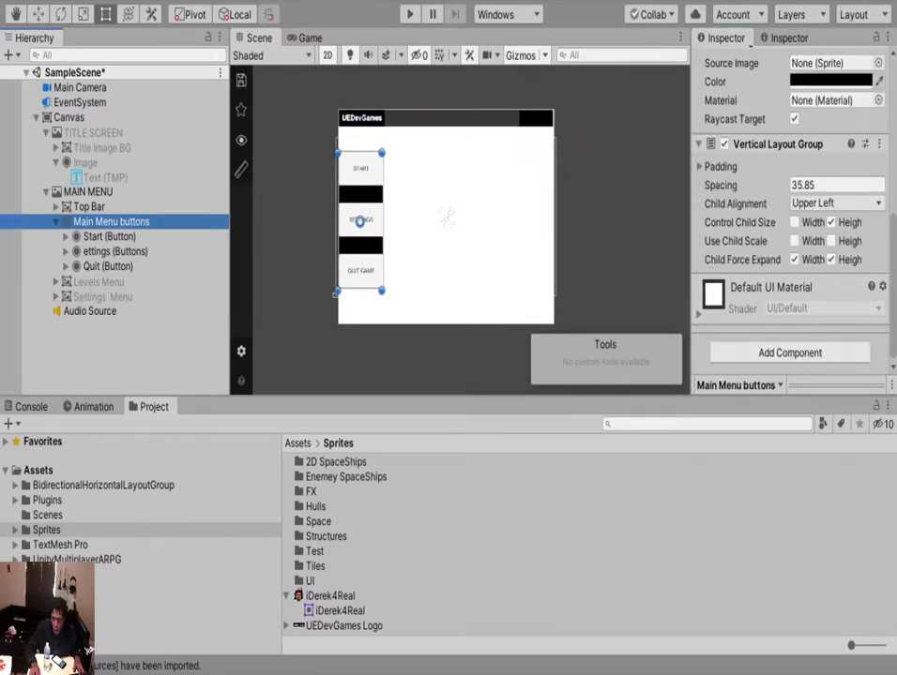
click(447, 218)
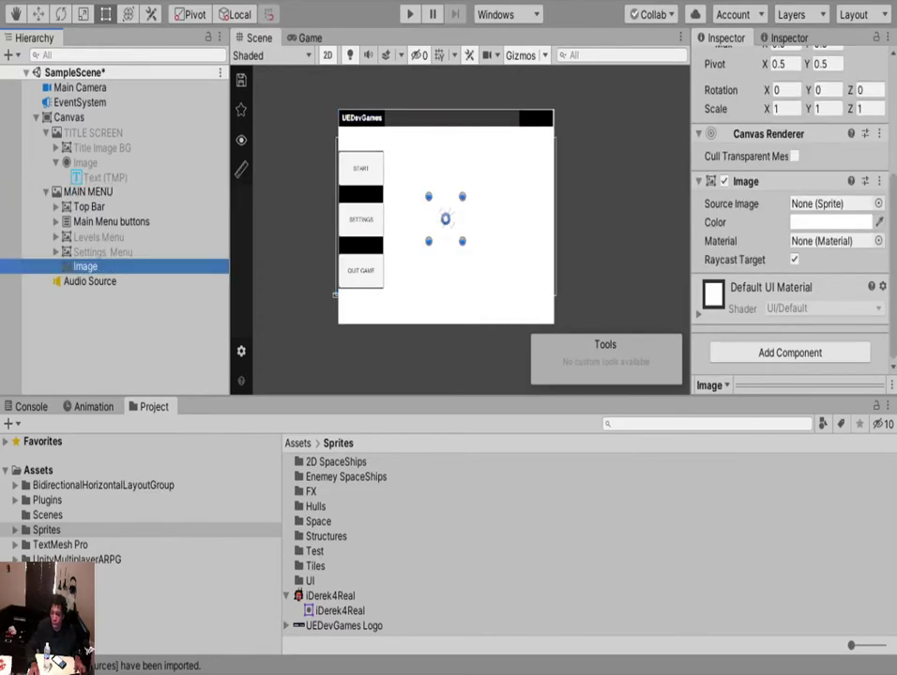
drag(429, 196, 388, 152)
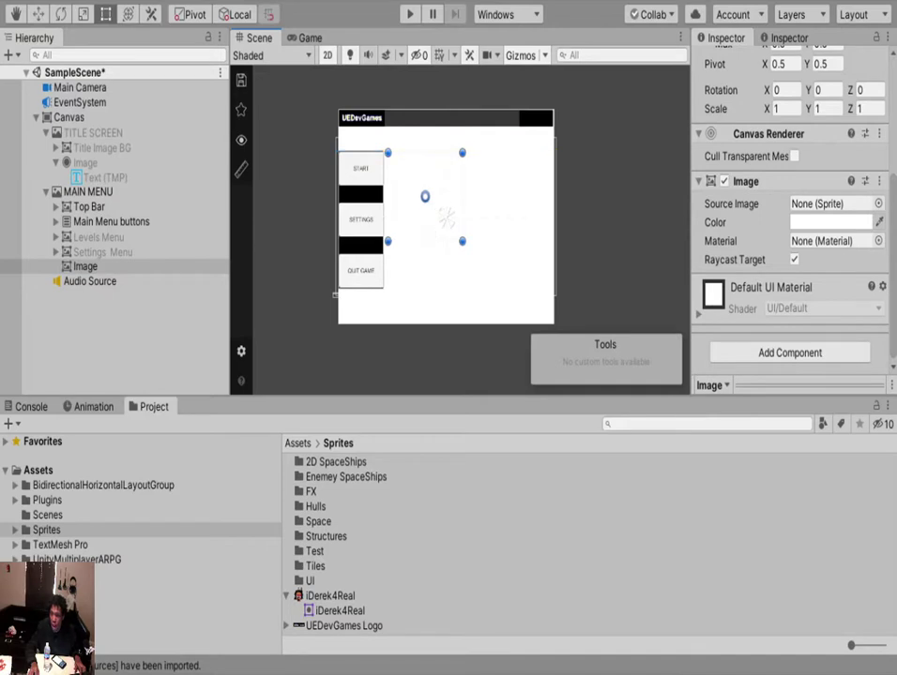
drag(462, 196, 552, 196)
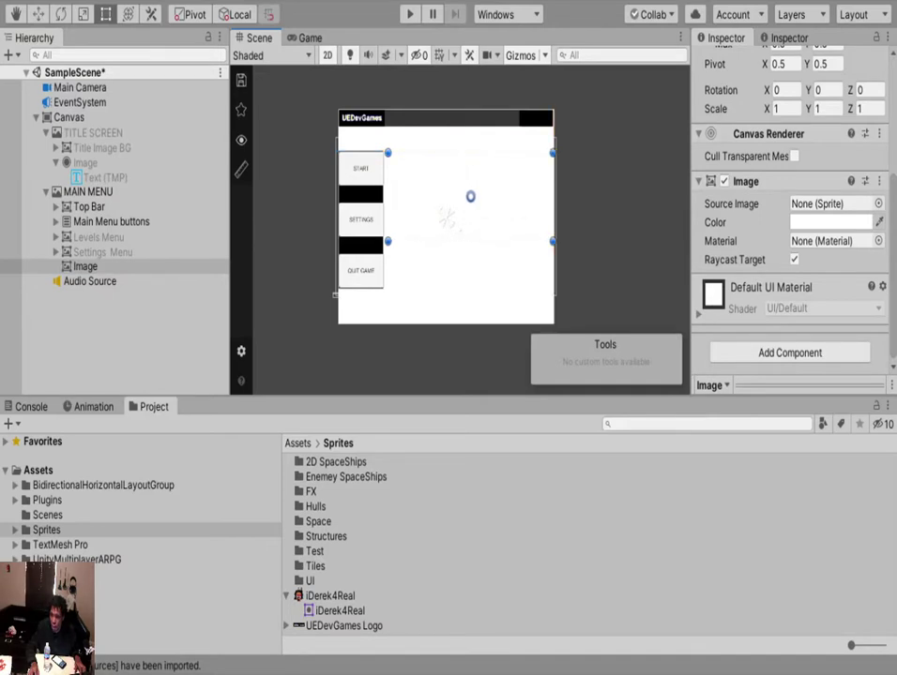
drag(421, 241, 421, 290)
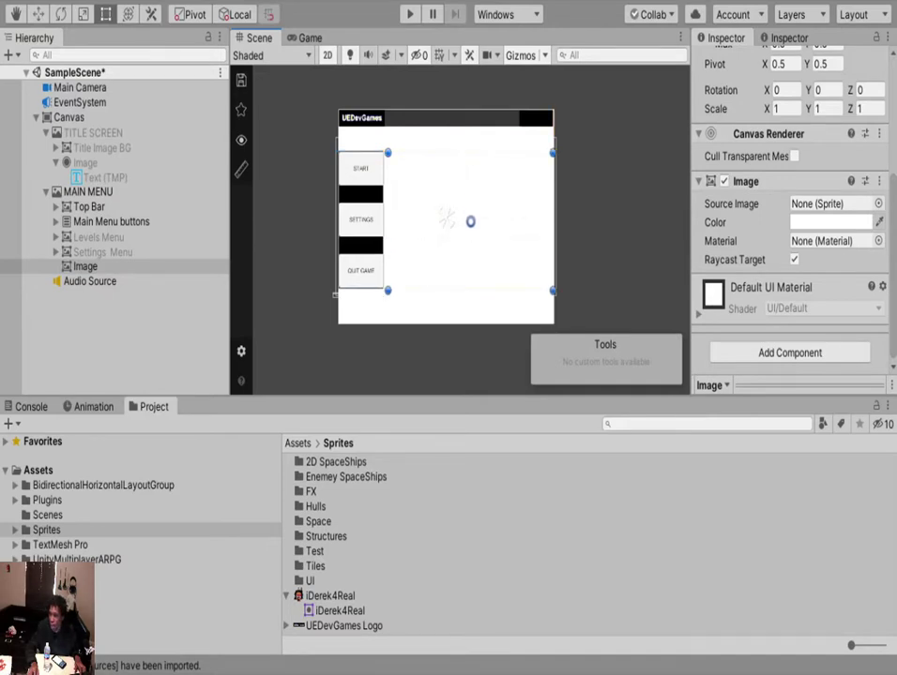
Colour the new Image black and extend its left edge to meet the menu buttons.
click(830, 223)
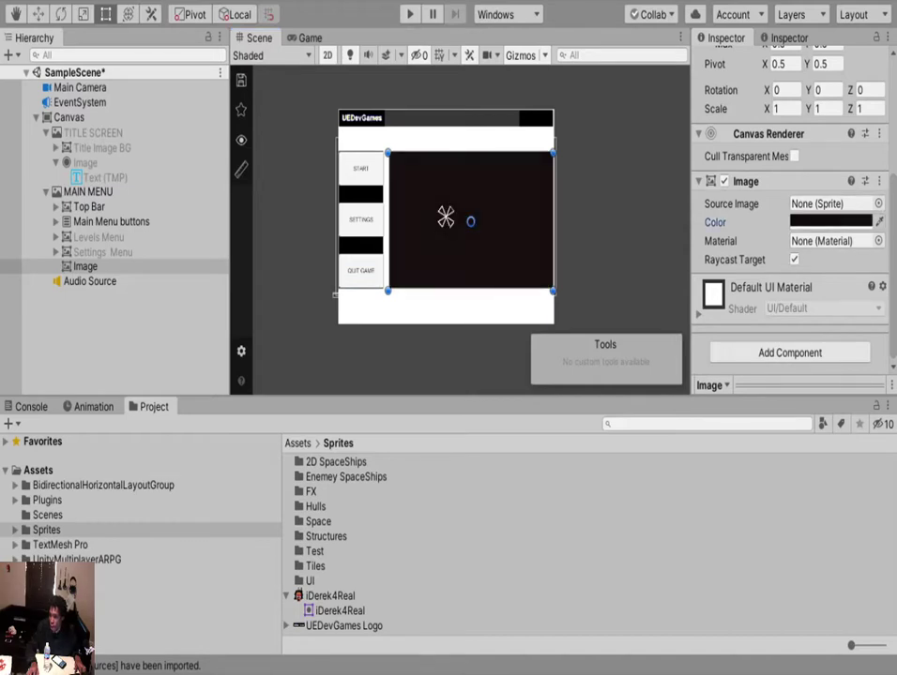
scroll(405, 203, up, 4)
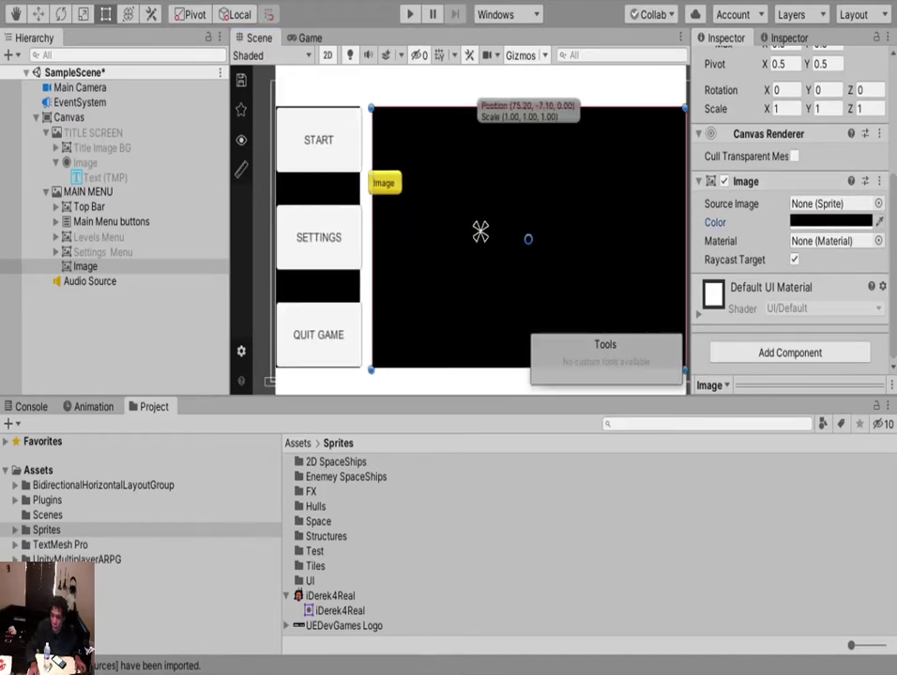
drag(372, 238, 360, 238)
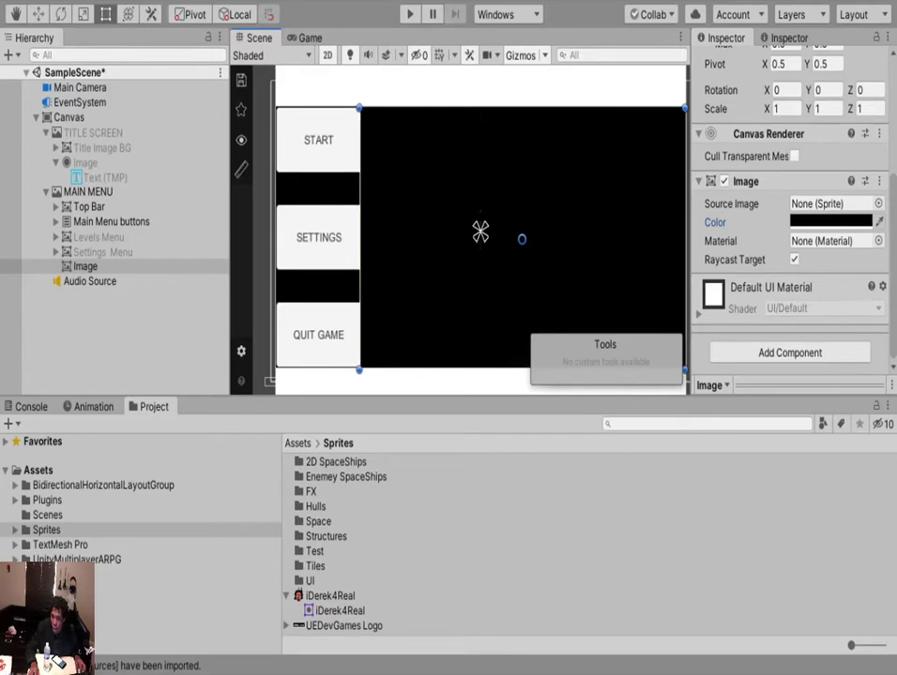
scroll(449, 205, down, 2)
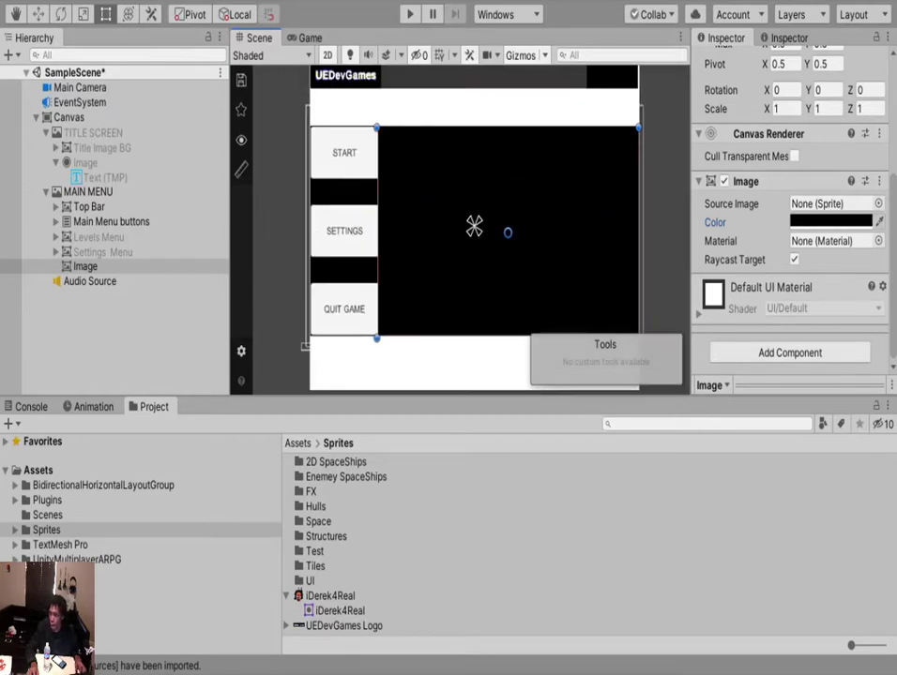
Rename the black Image object as MAIN MENU Page.
click(85, 266)
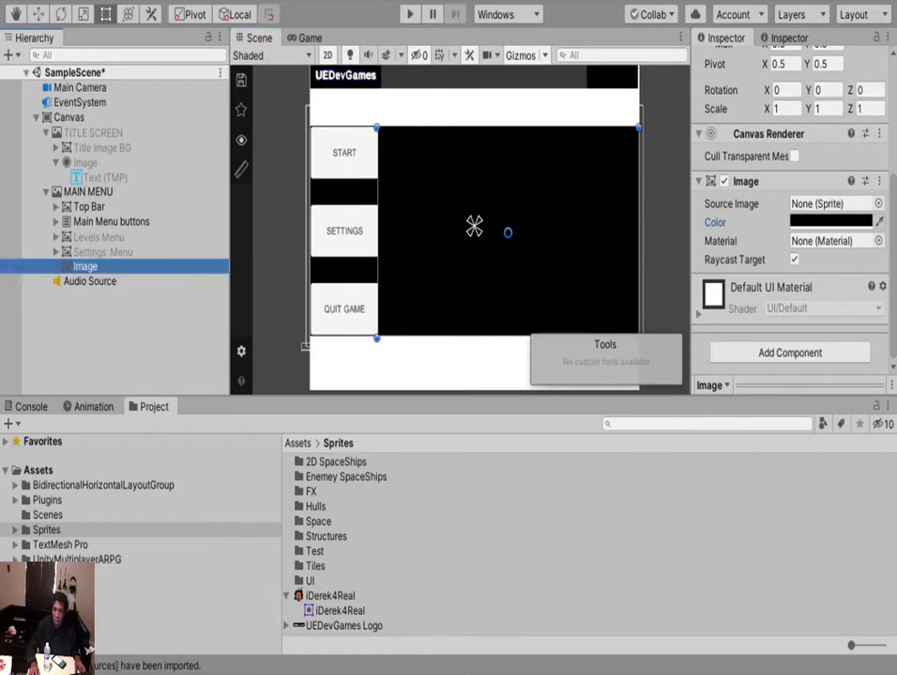
key(Return)
text(MAIN)
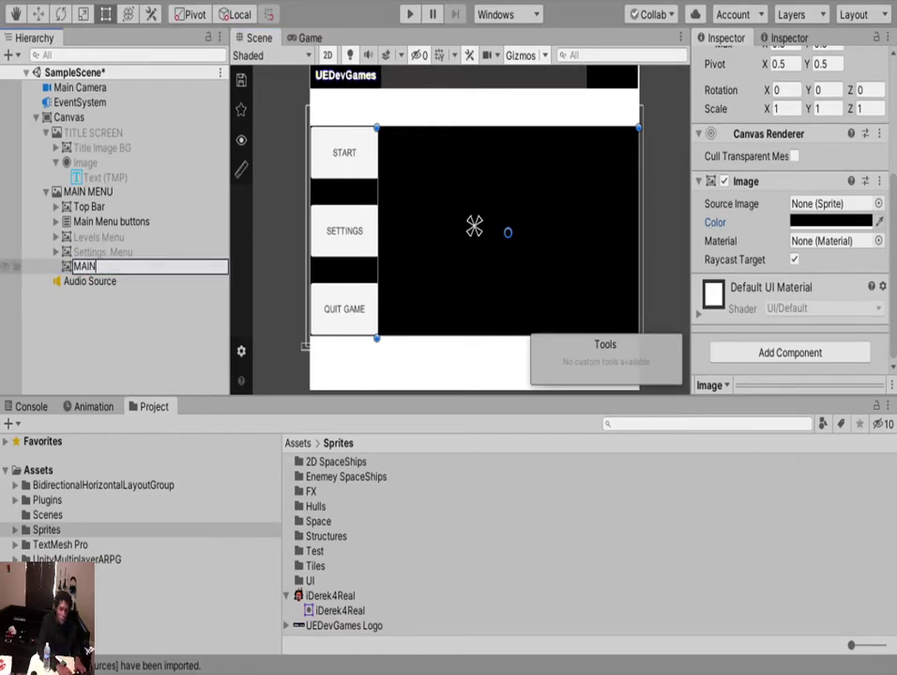
text( MENU I)
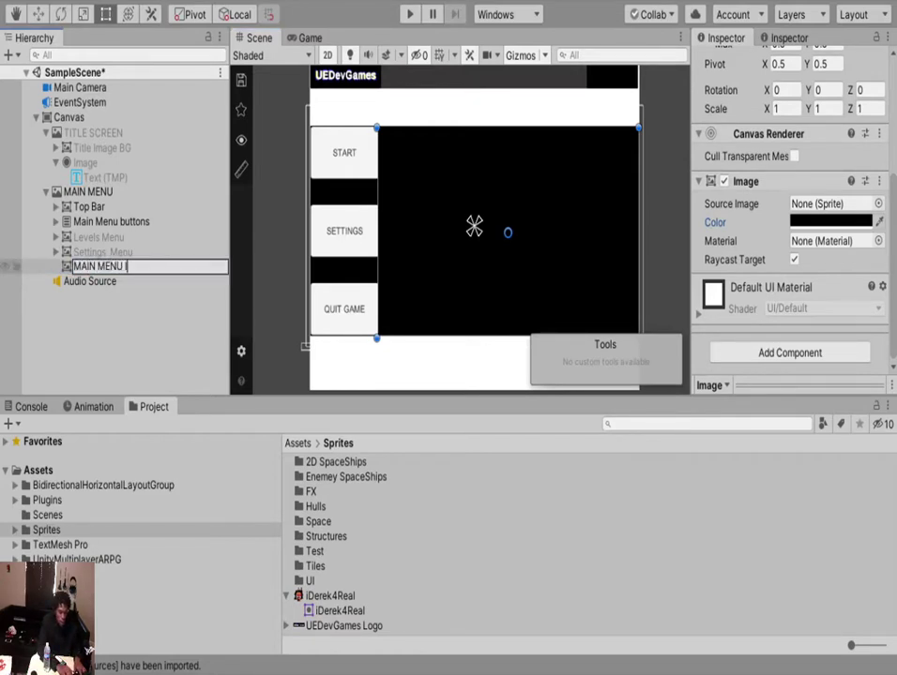
text(Page)
key(Return)
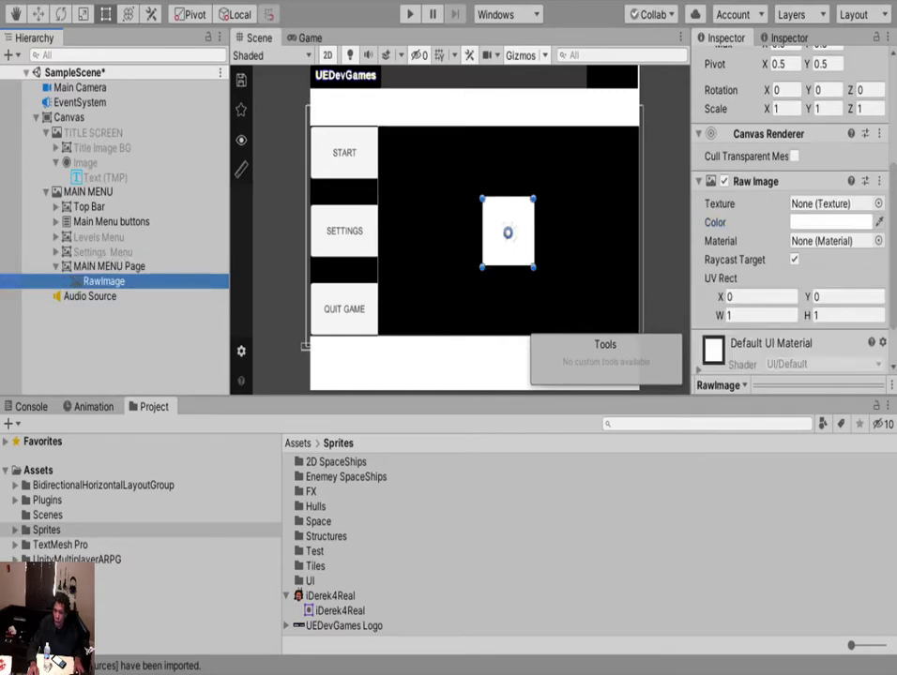
Add a Raw Image inside MAIN MENU Page and resize it into a box near the page's right edge.
drag(481, 232, 421, 233)
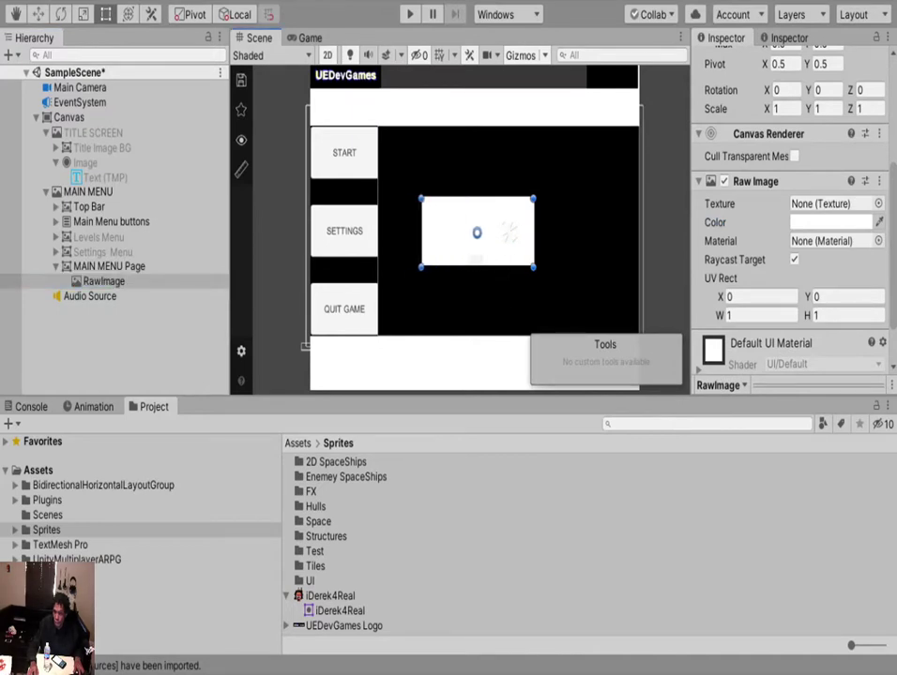
drag(533, 232, 630, 233)
drag(421, 233, 526, 232)
drag(577, 266, 578, 279)
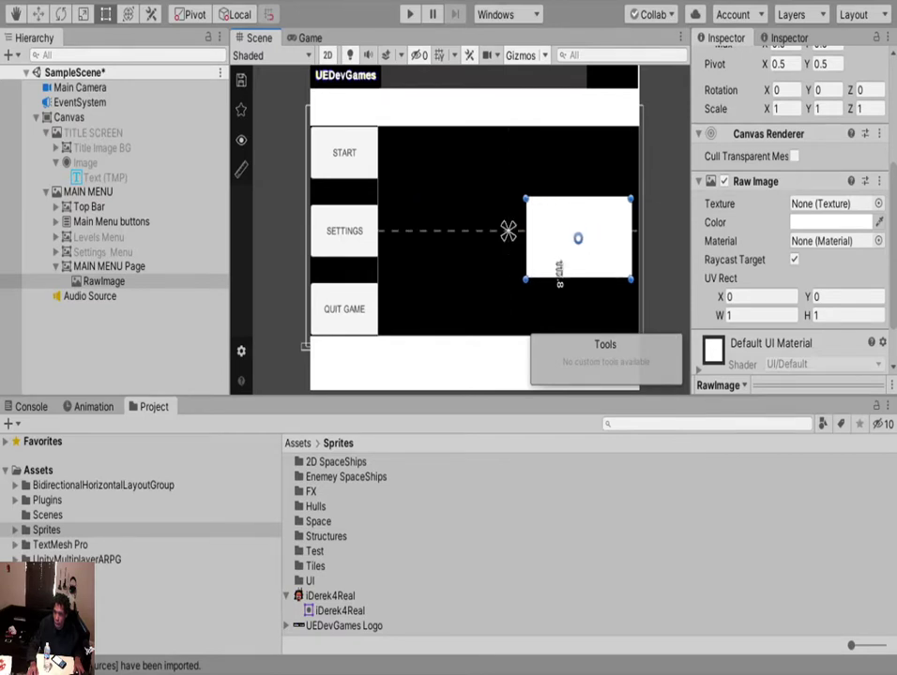
drag(578, 197, 578, 176)
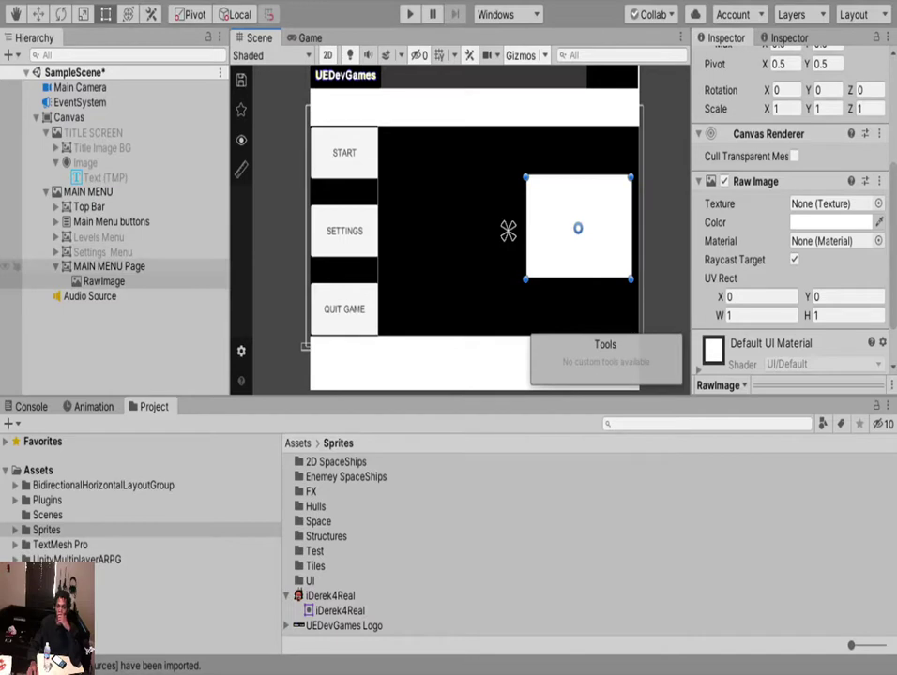
Add a TextMeshPro text object inside MAIN MENU Page.
click(109, 266)
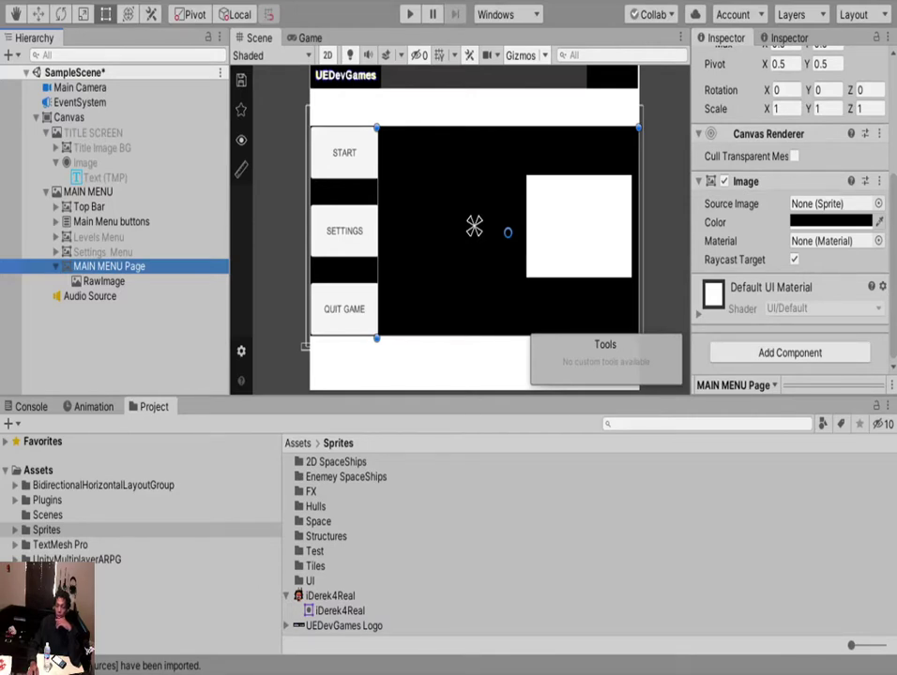
click(508, 231)
click(474, 225)
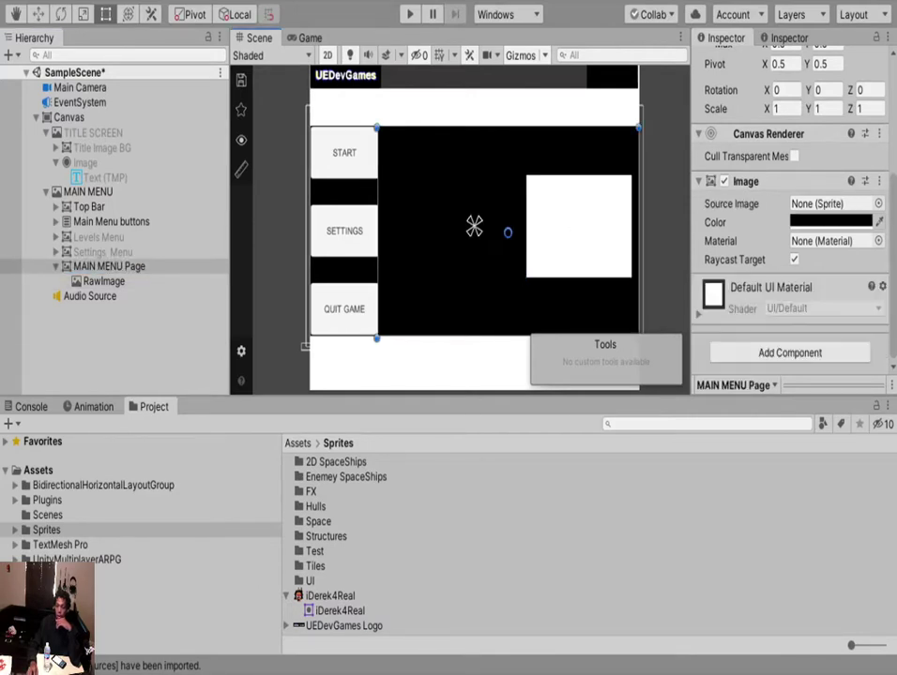
click(474, 225)
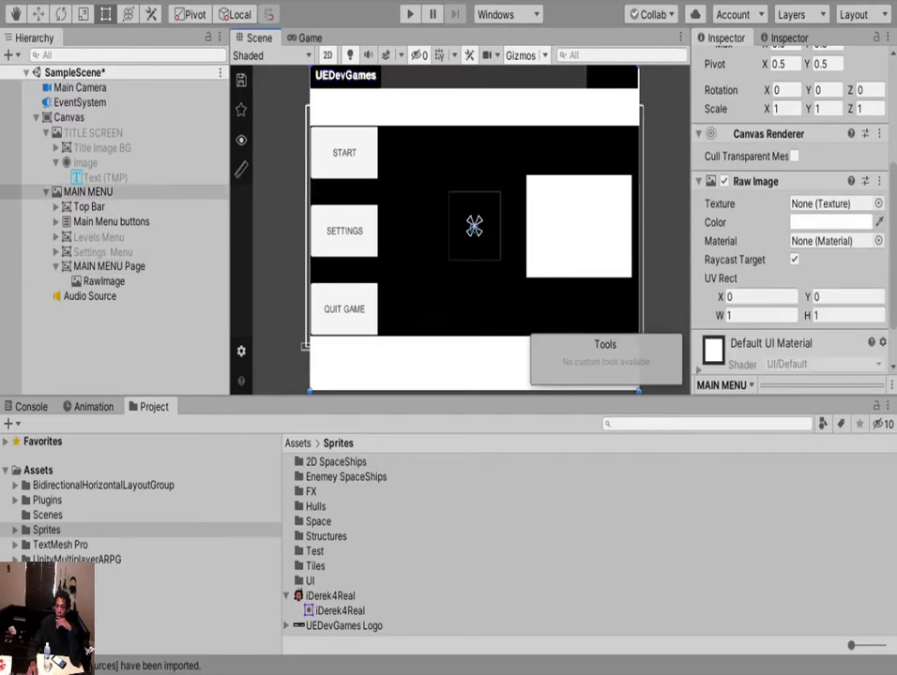
click(473, 225)
click(474, 227)
click(473, 225)
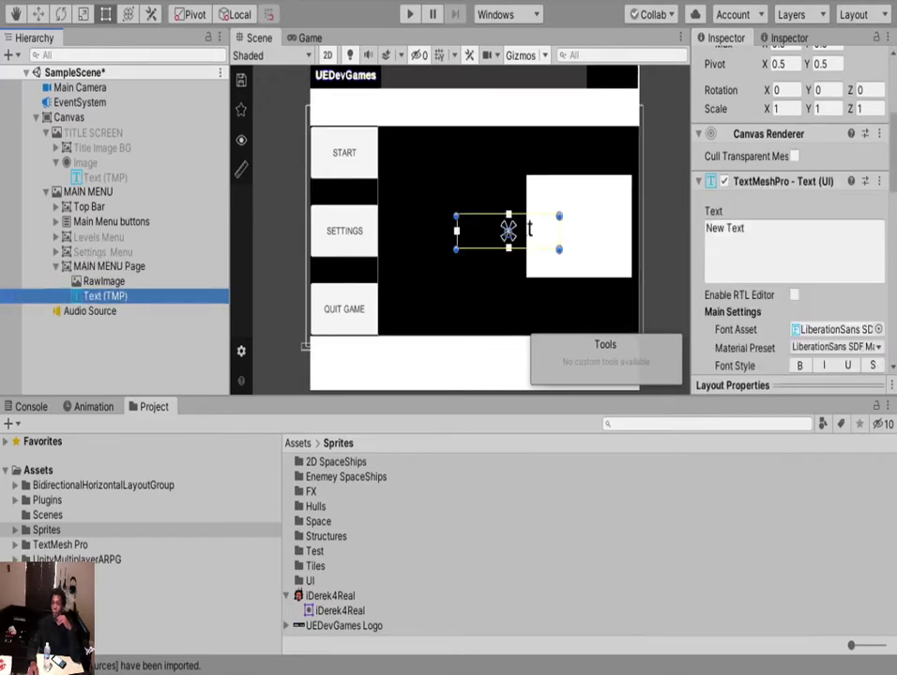
Resize the new text box into a strip spanning the full width of the page's upper edge.
drag(452, 233, 375, 231)
drag(468, 214, 468, 127)
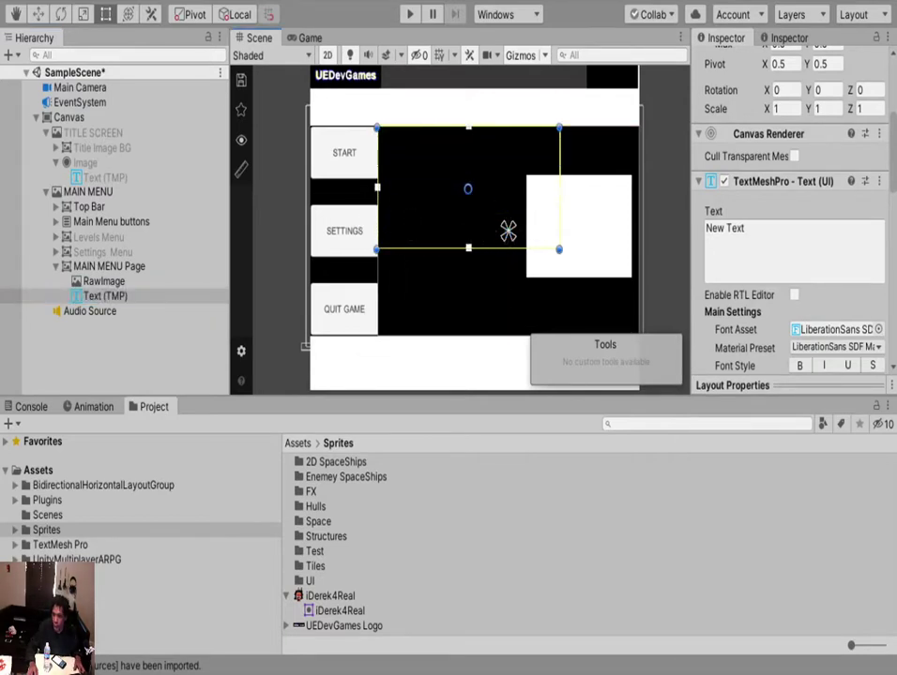
drag(468, 248, 468, 175)
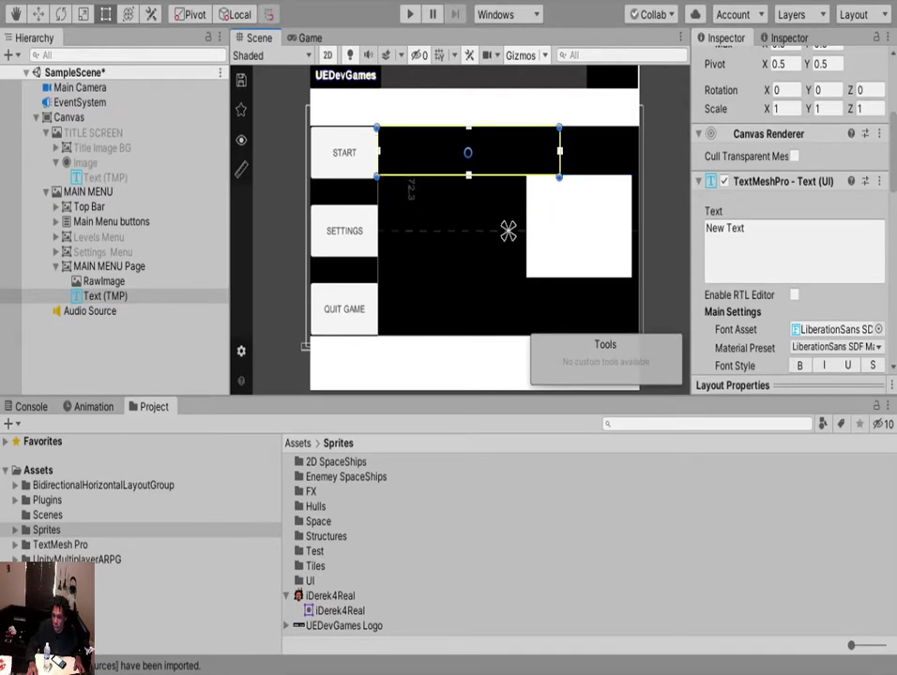
drag(559, 151, 639, 151)
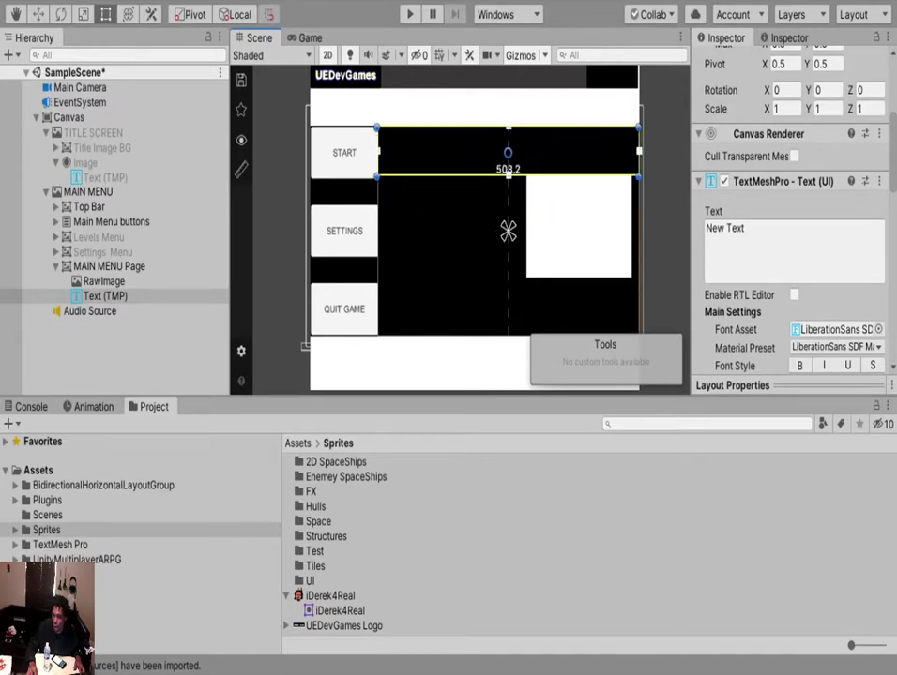
Set the strip text inside MAIN MENU Page to "Welcome To My Game" with a font size of 15.
click(740, 244)
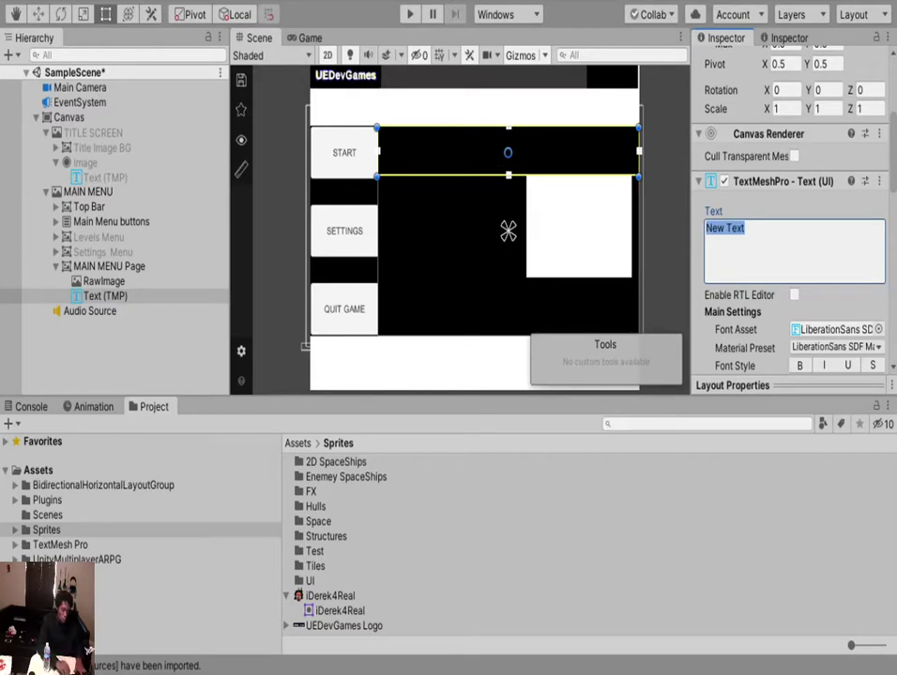
text(W)
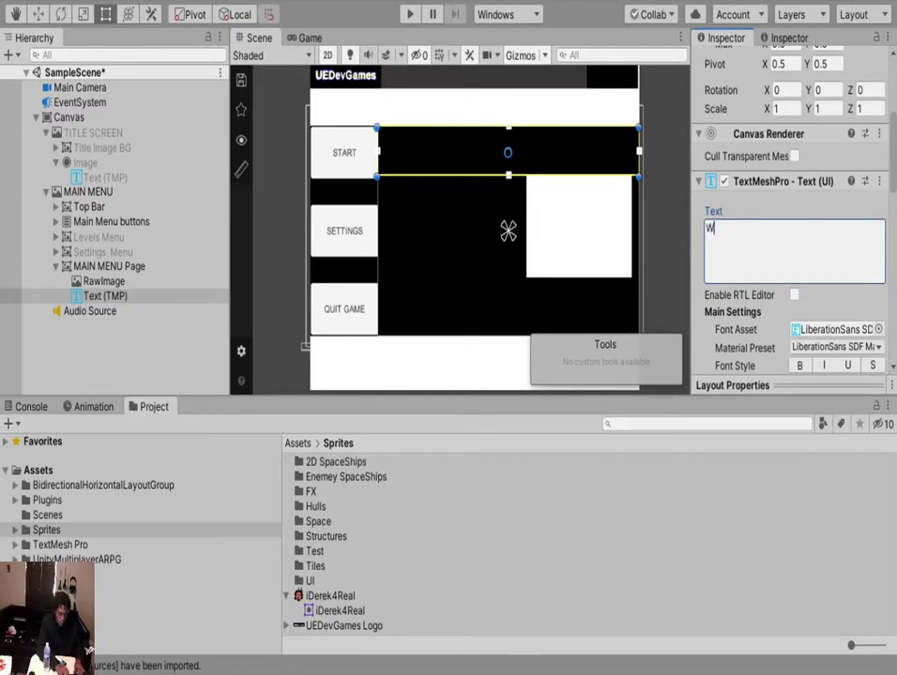
text(elcome)
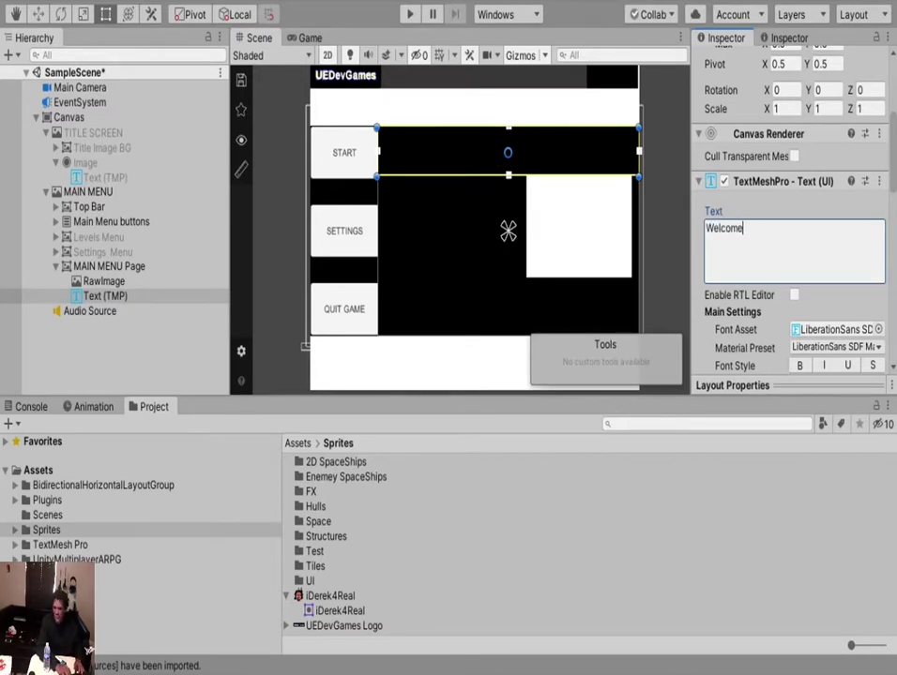
text( To )
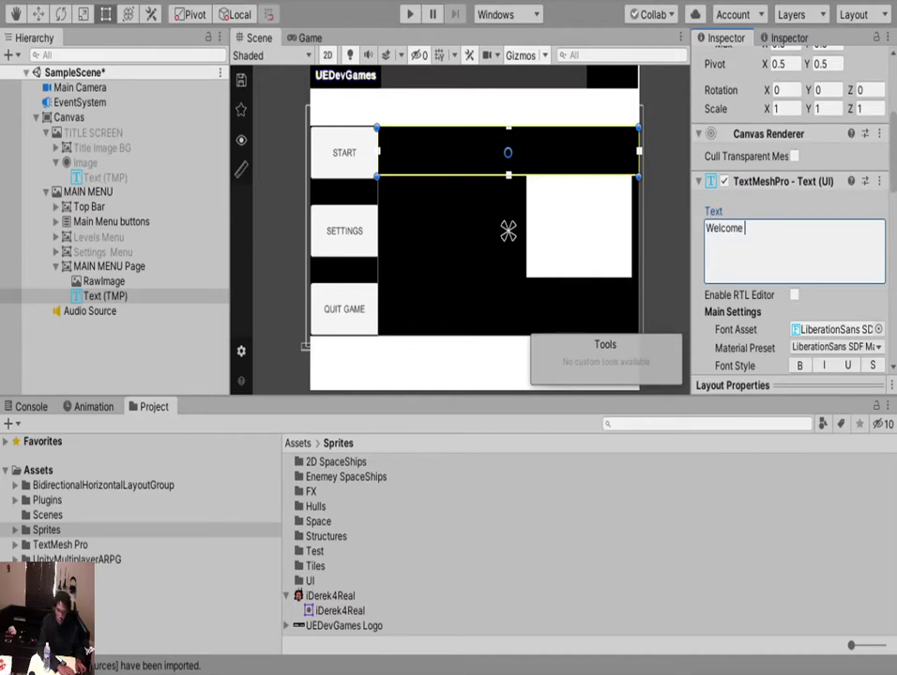
text(My Game)
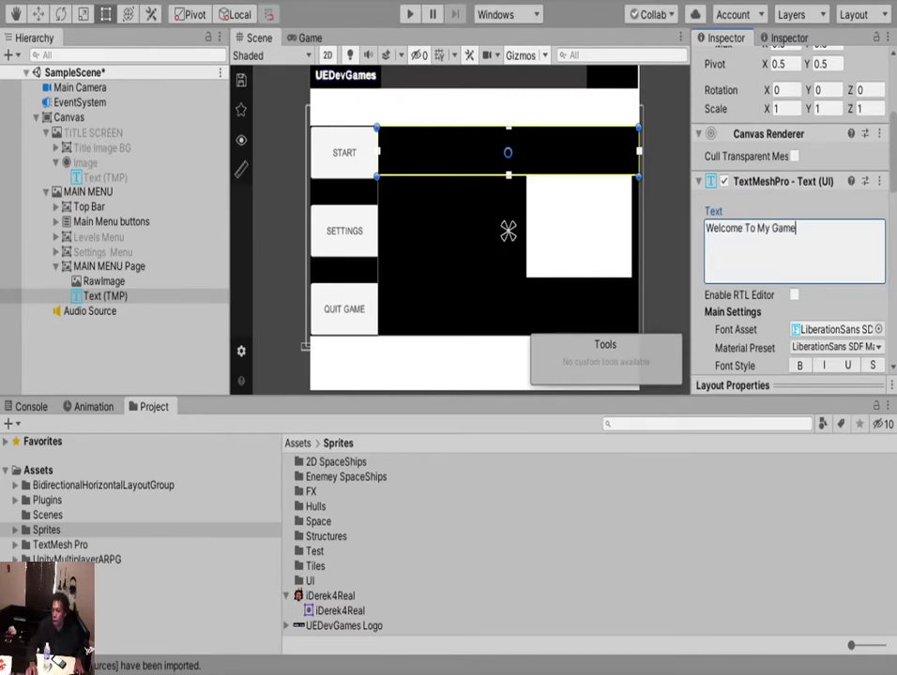
scroll(792, 226, down, 6)
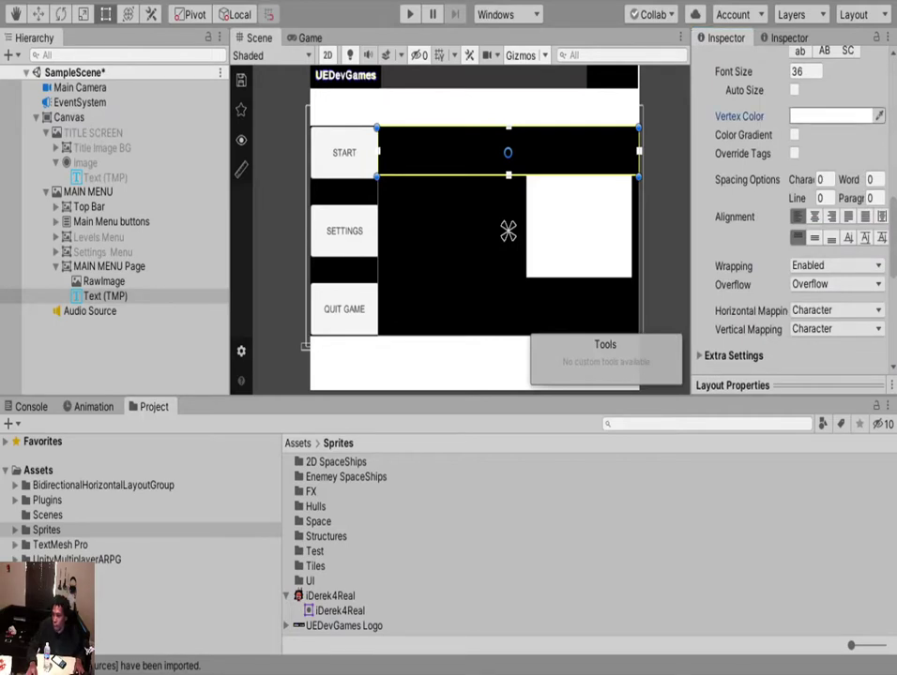
click(805, 71)
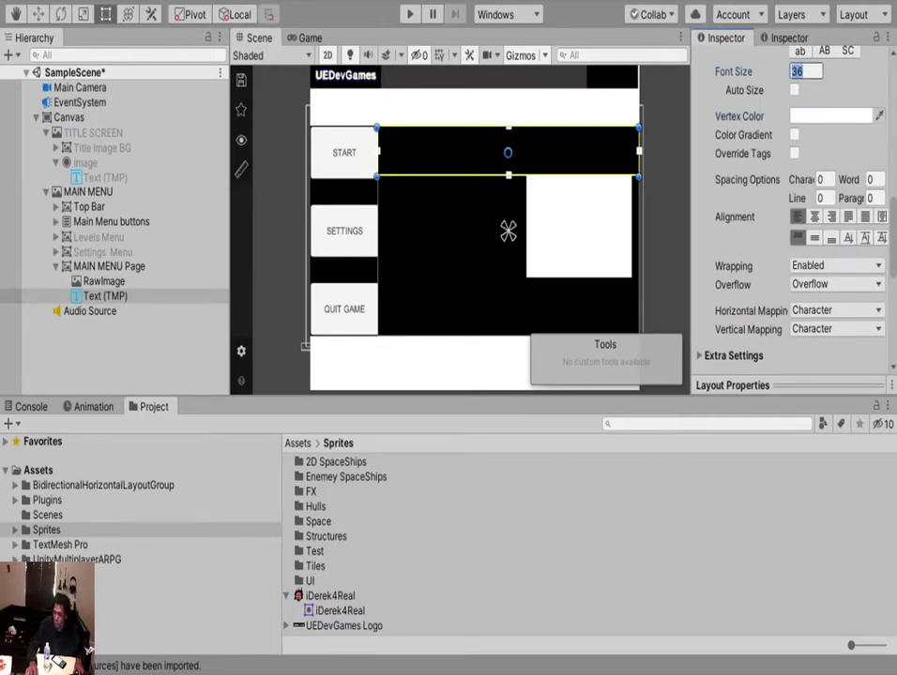
text(15)
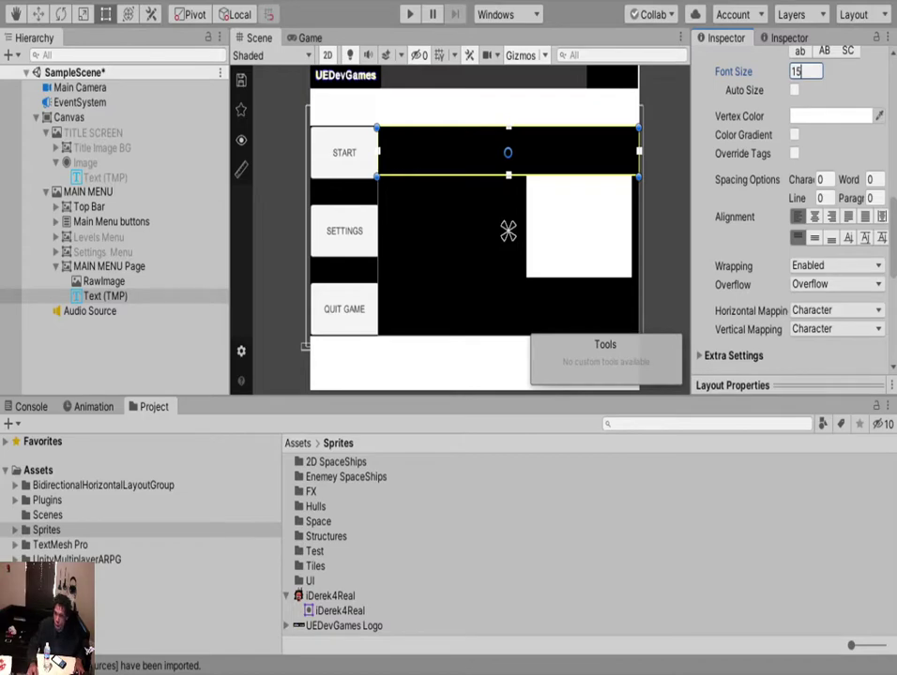
Examine the welcome text's font, vertex color, alignment and material settings, comparing the objects inside MAIN MENU Page, to find why it is invisible.
click(103, 282)
click(105, 295)
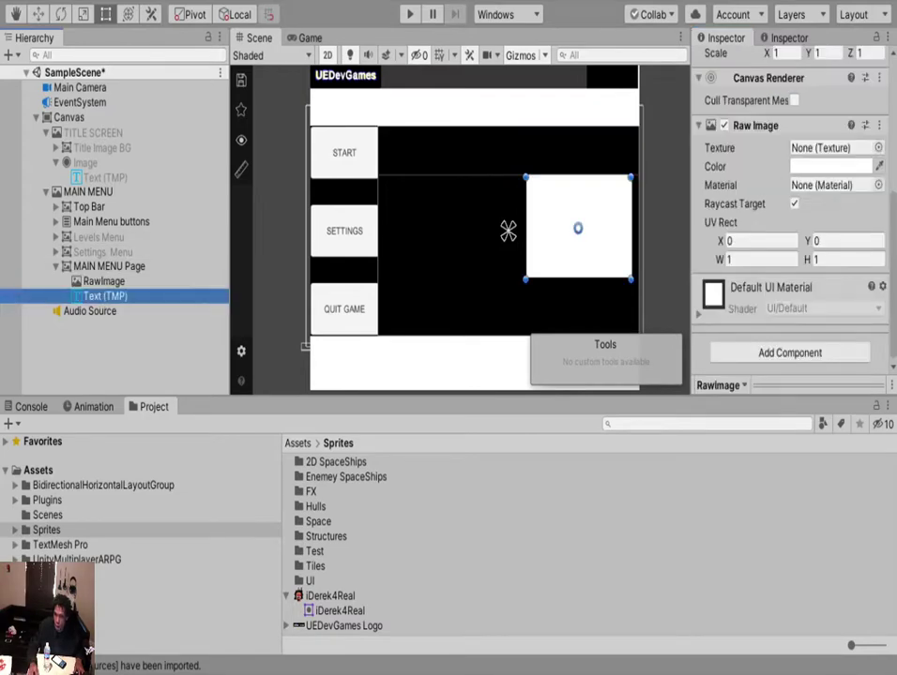
scroll(793, 216, down, 10)
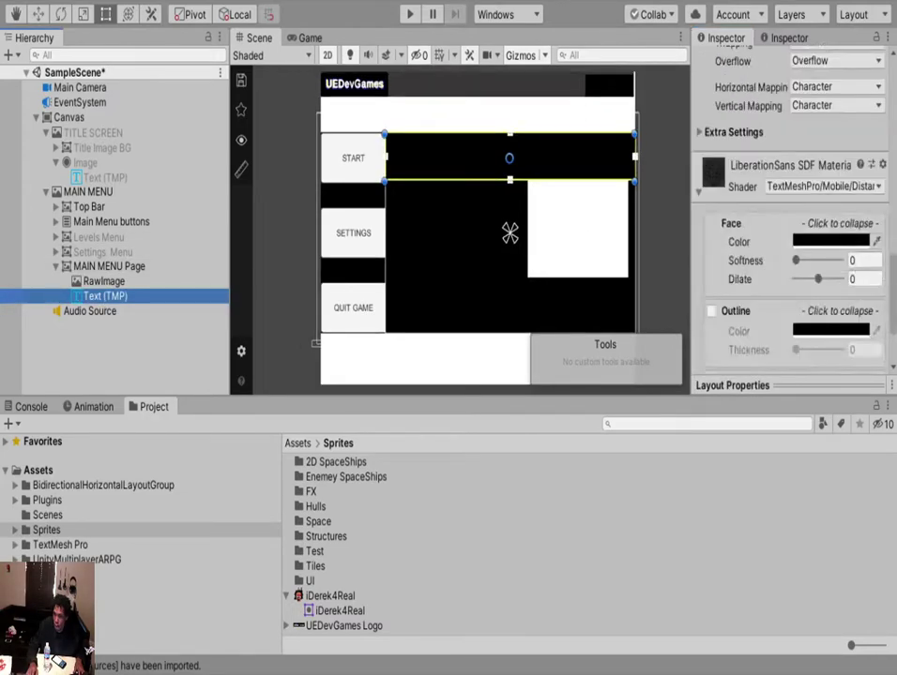
scroll(792, 215, up, 10)
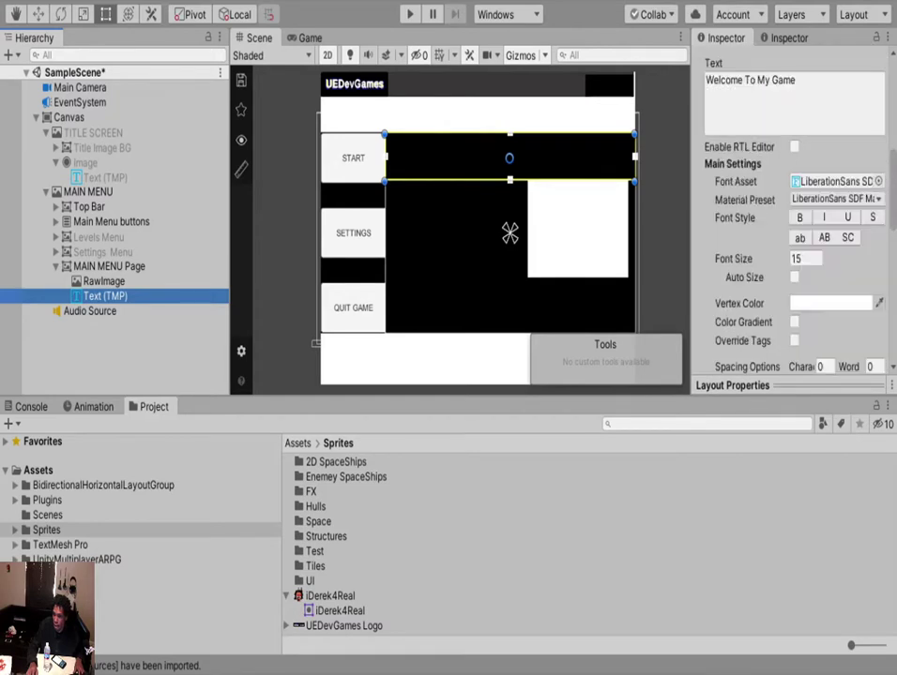
click(831, 303)
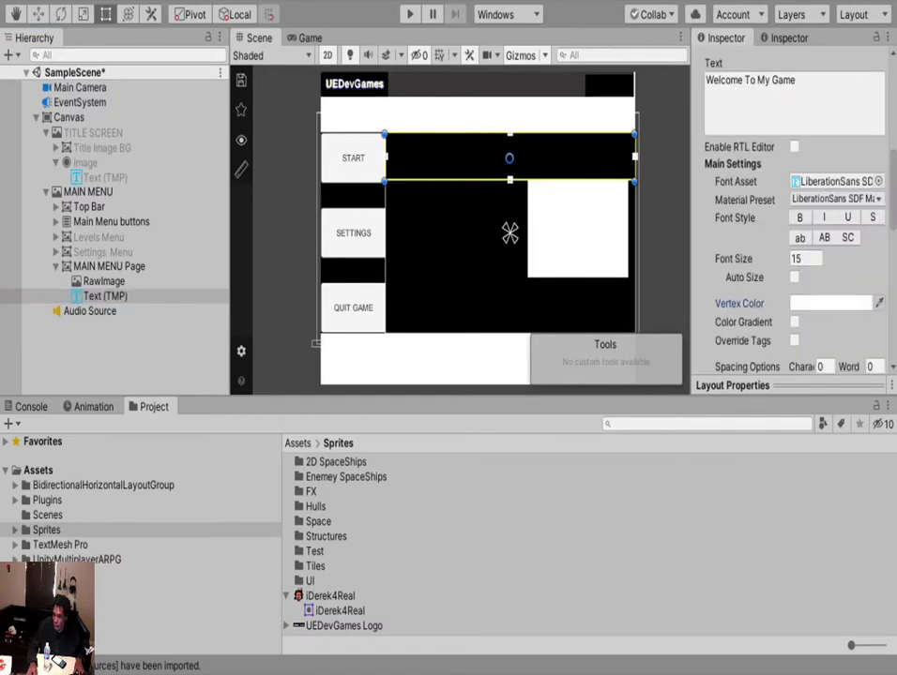
click(750, 80)
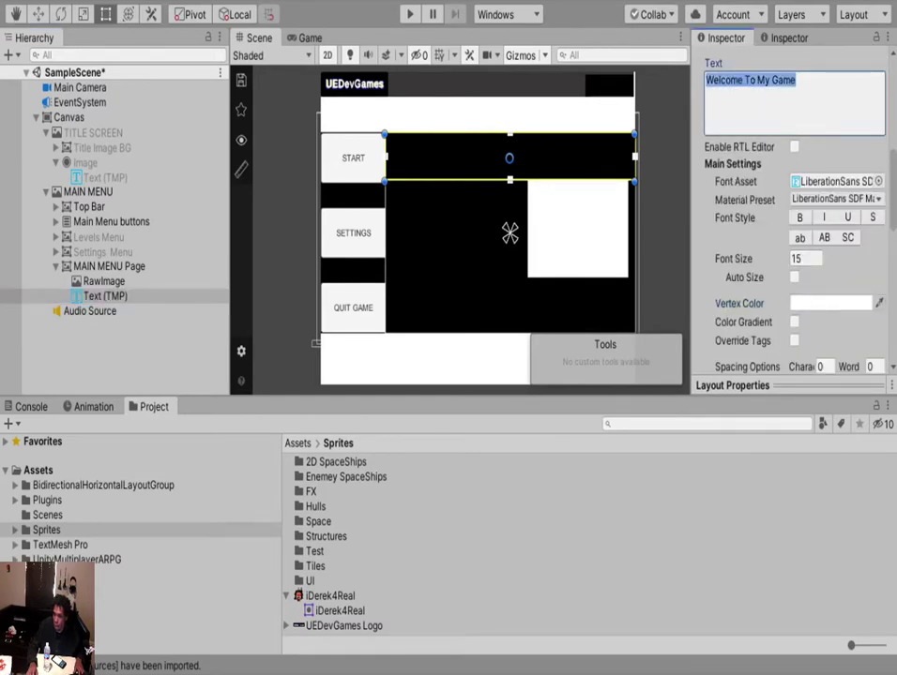
click(105, 296)
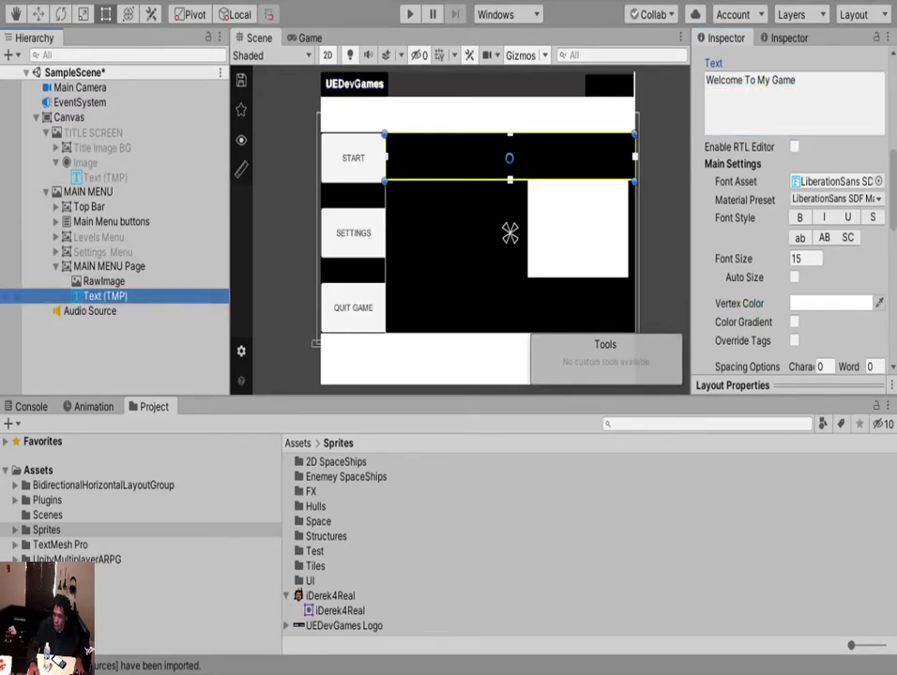
scroll(391, 330, down, 3)
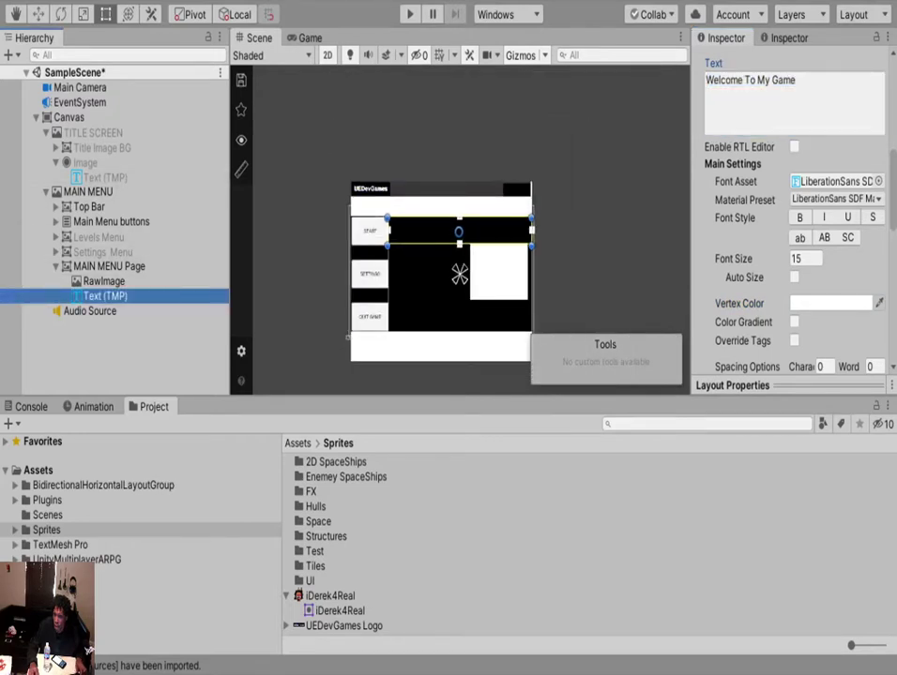
click(109, 267)
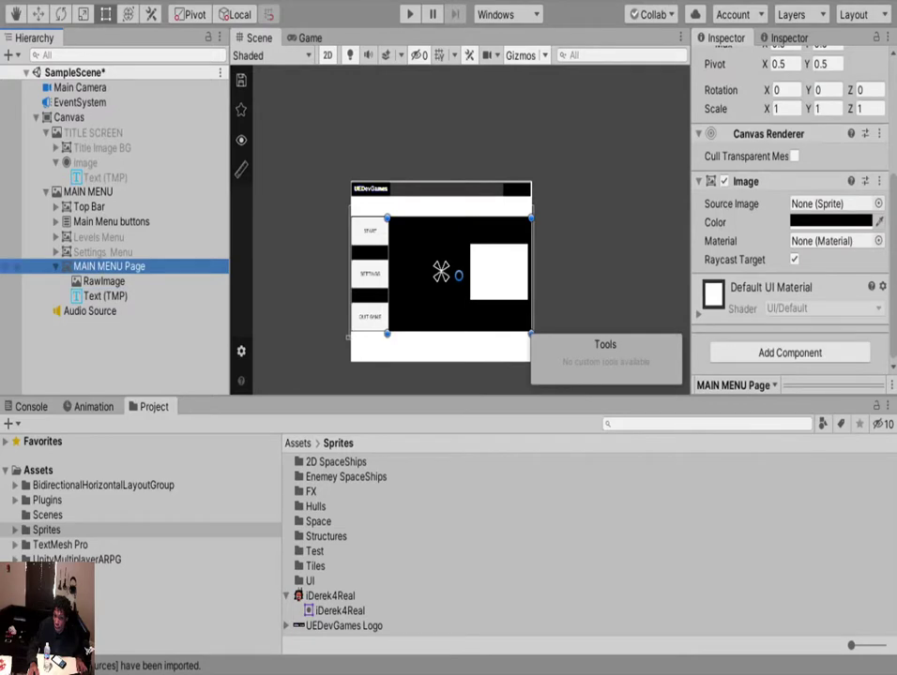
click(104, 281)
click(105, 296)
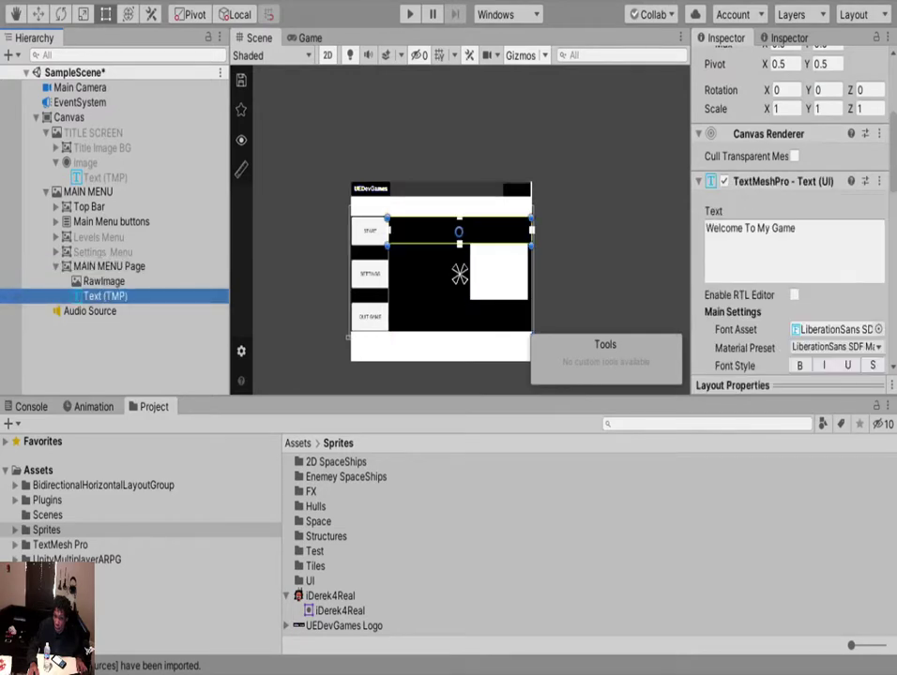
click(104, 282)
click(105, 296)
scroll(793, 234, down, 10)
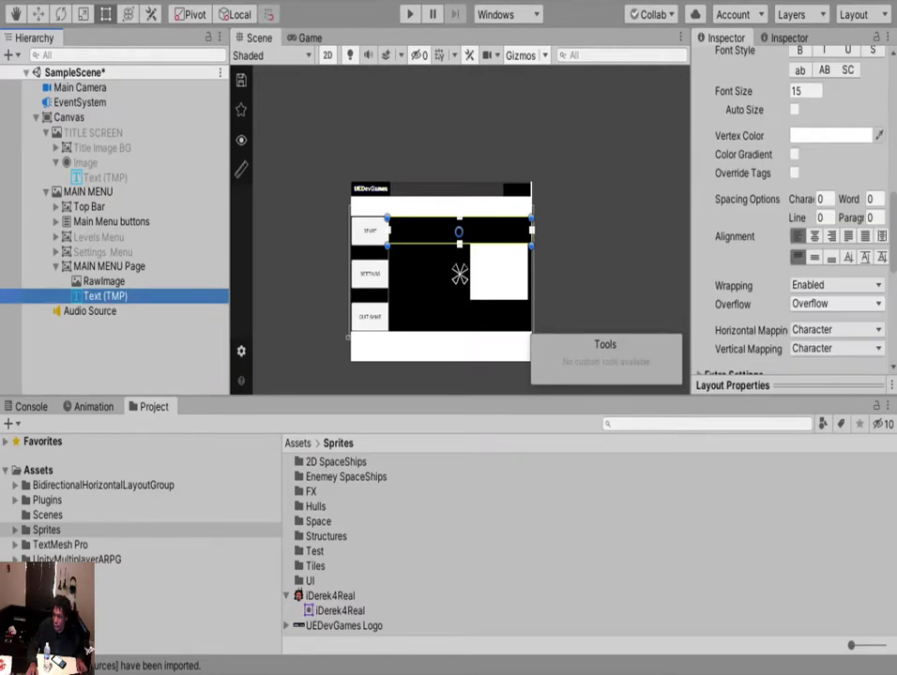
scroll(793, 234, up, 8)
scroll(793, 235, down, 4)
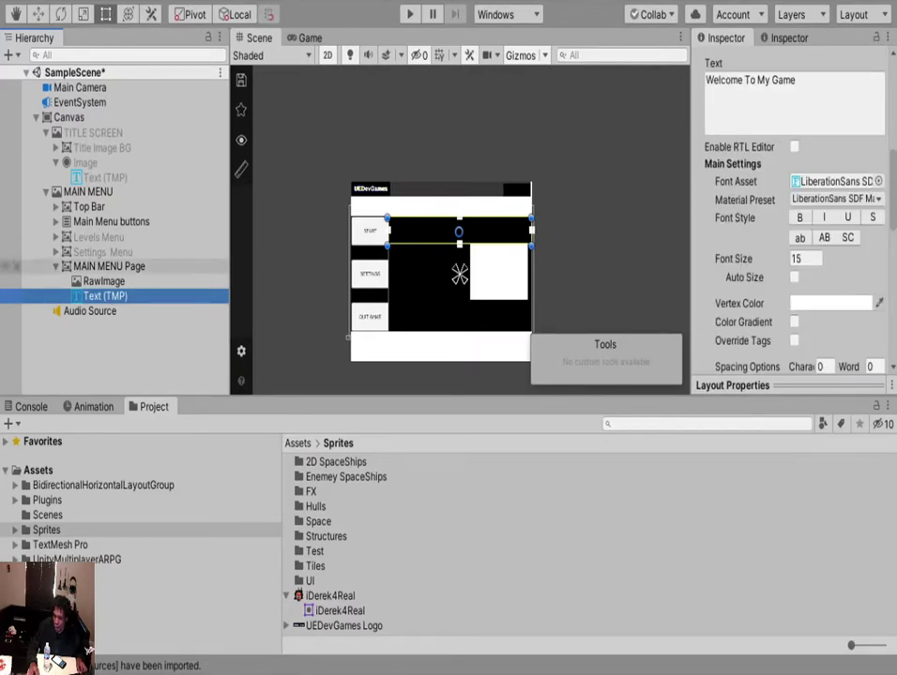
scroll(792, 235, down, 15)
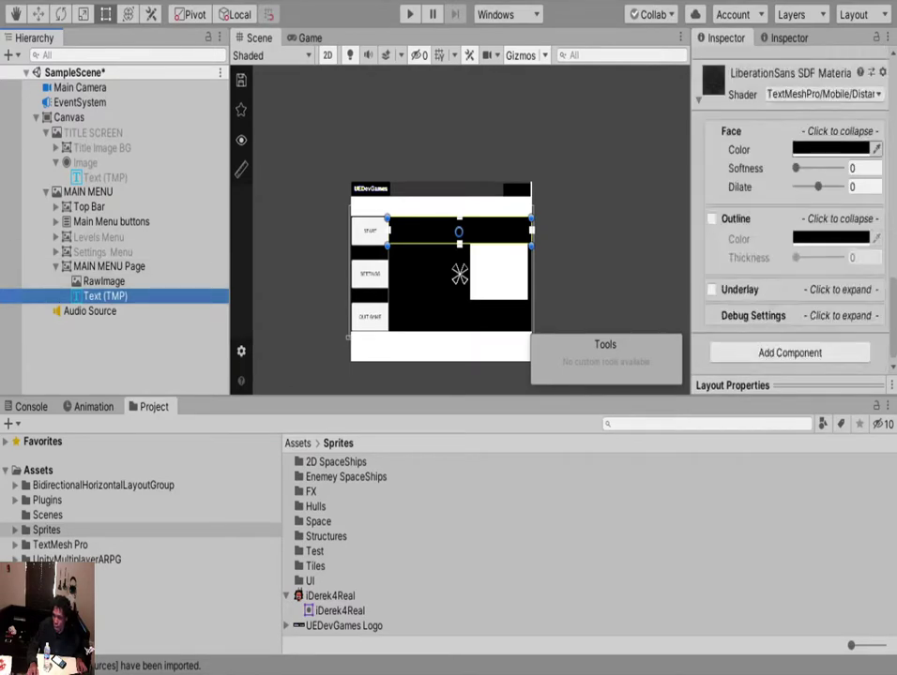
scroll(793, 234, up, 12)
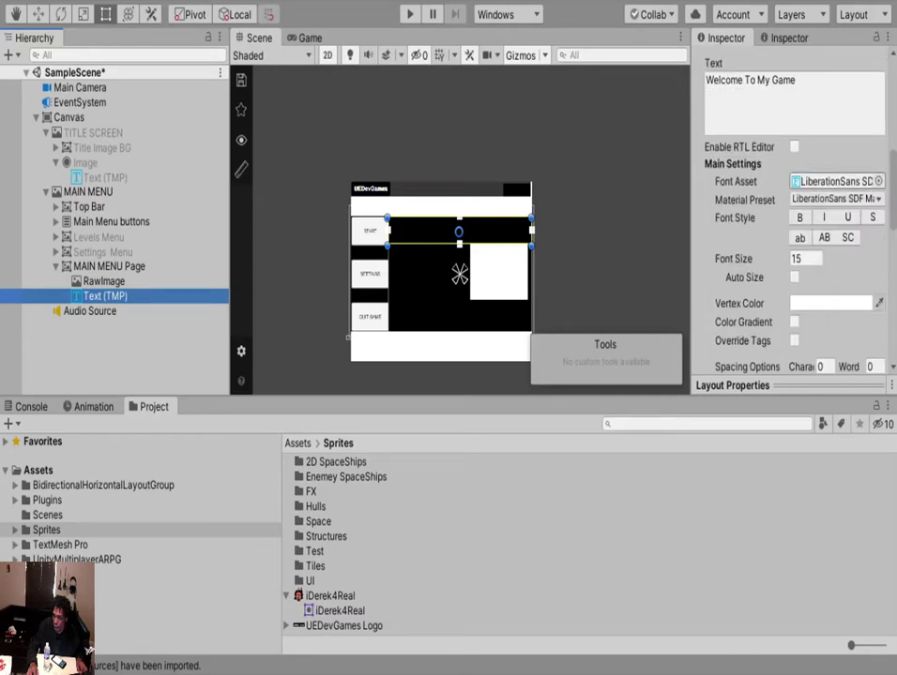
Make the welcome text bold and change its material's face color to white.
click(799, 218)
scroll(450, 230, up, 6)
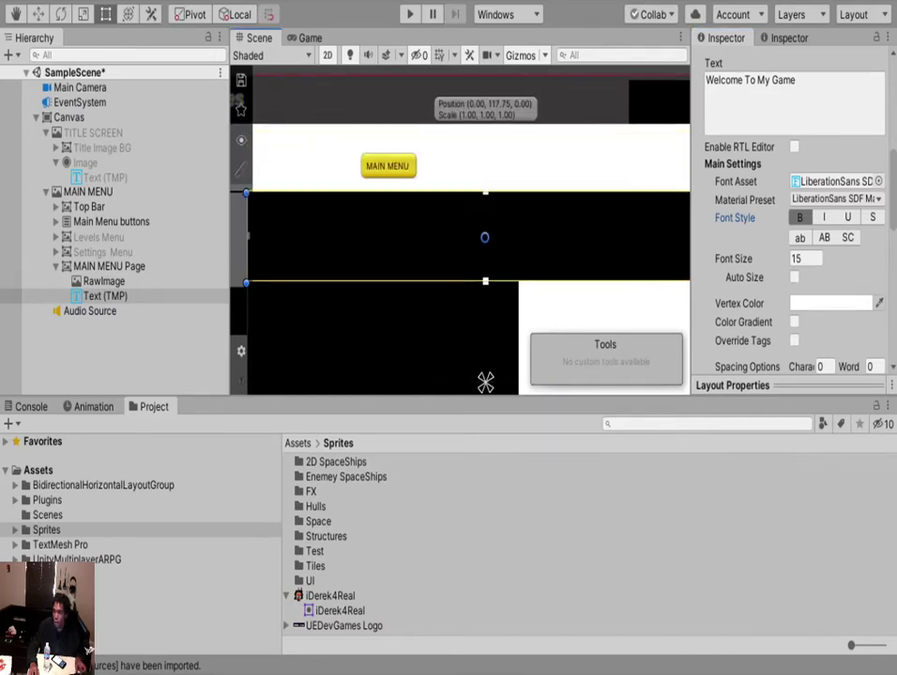
scroll(792, 234, down, 10)
click(831, 149)
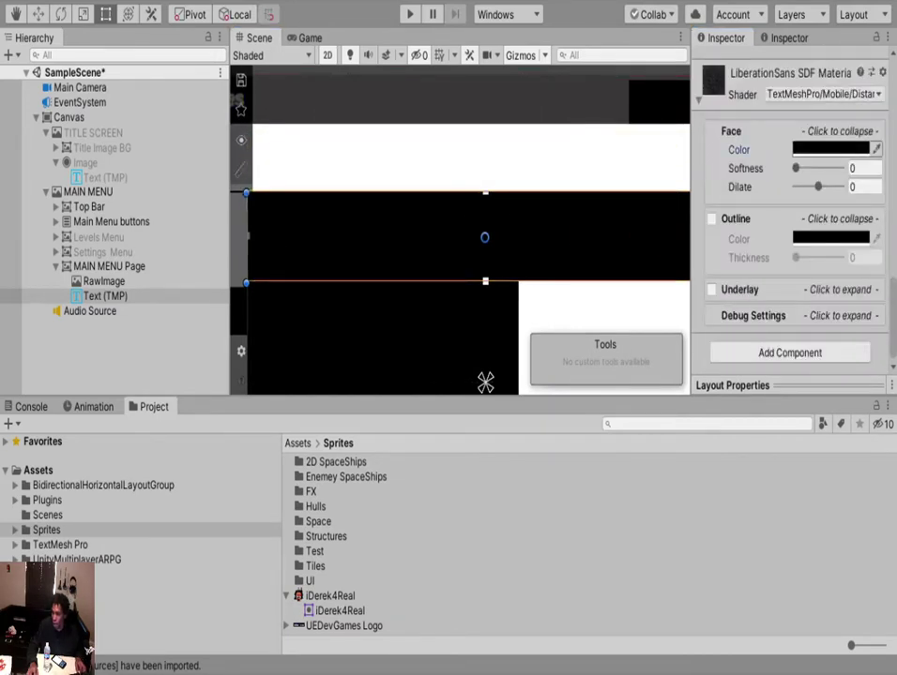
click(831, 149)
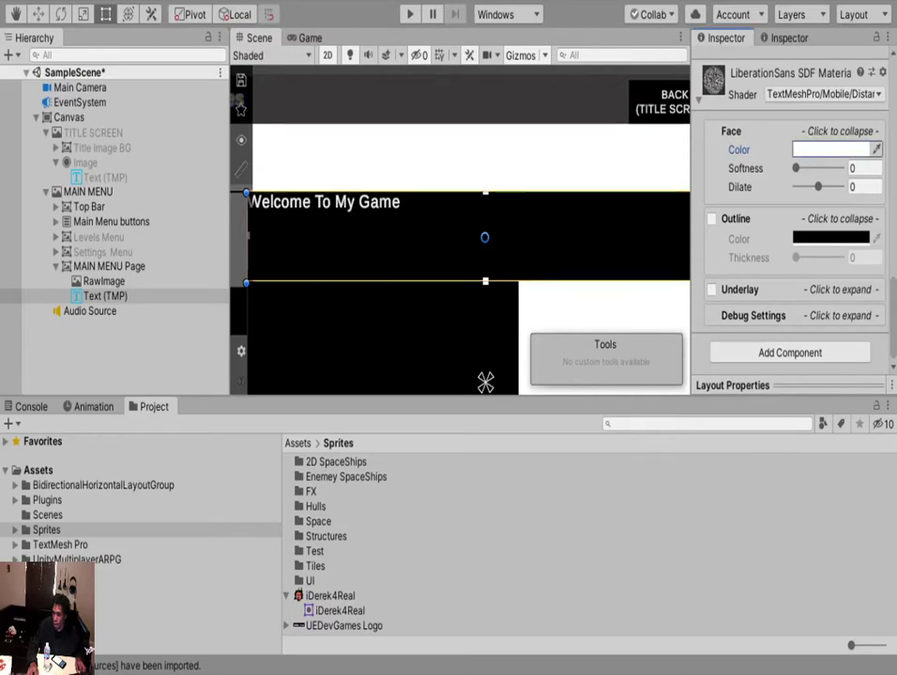
Enlarge the welcome text to font size 30, trying 20 first.
scroll(793, 215, up, 10)
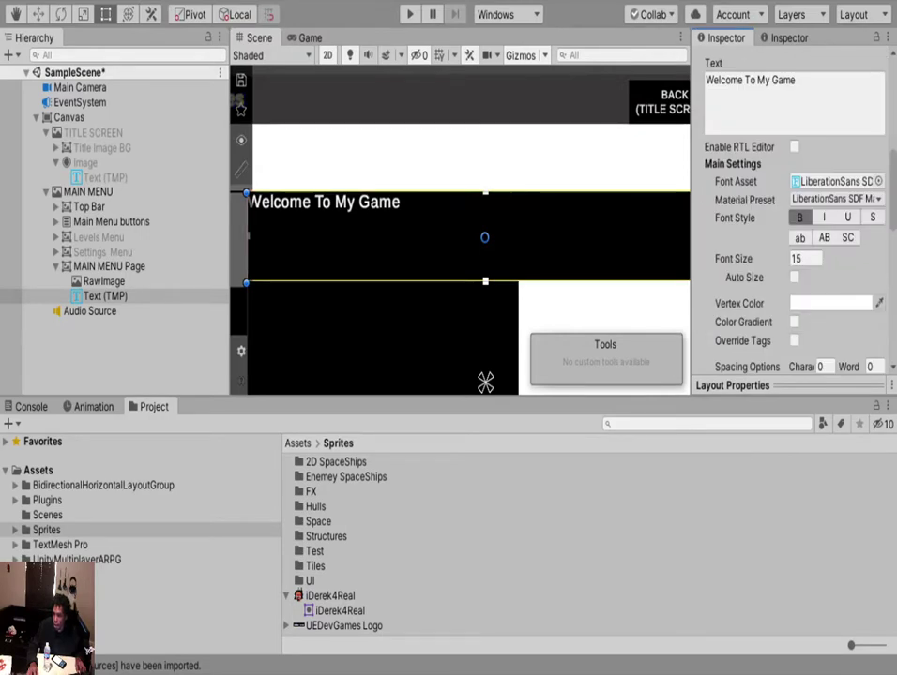
click(806, 259)
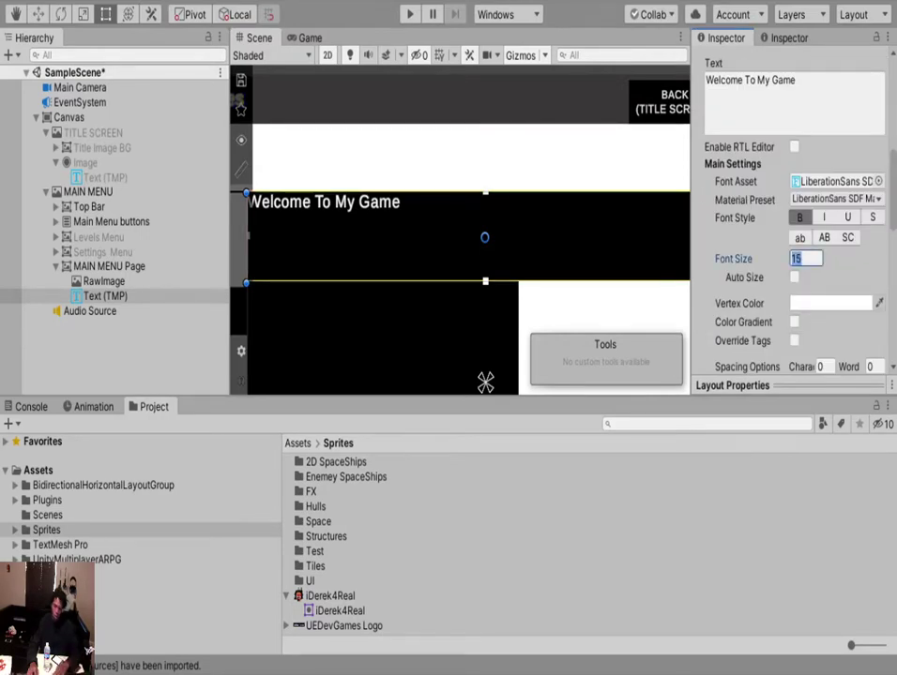
text(20)
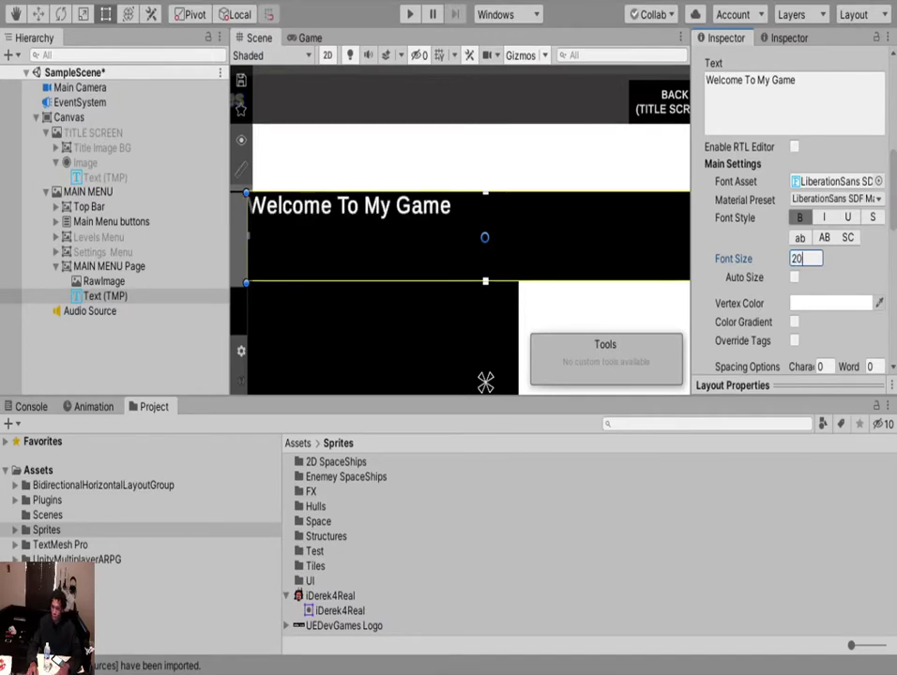
key(BackSpace)
key(BackSpace)
text(30)
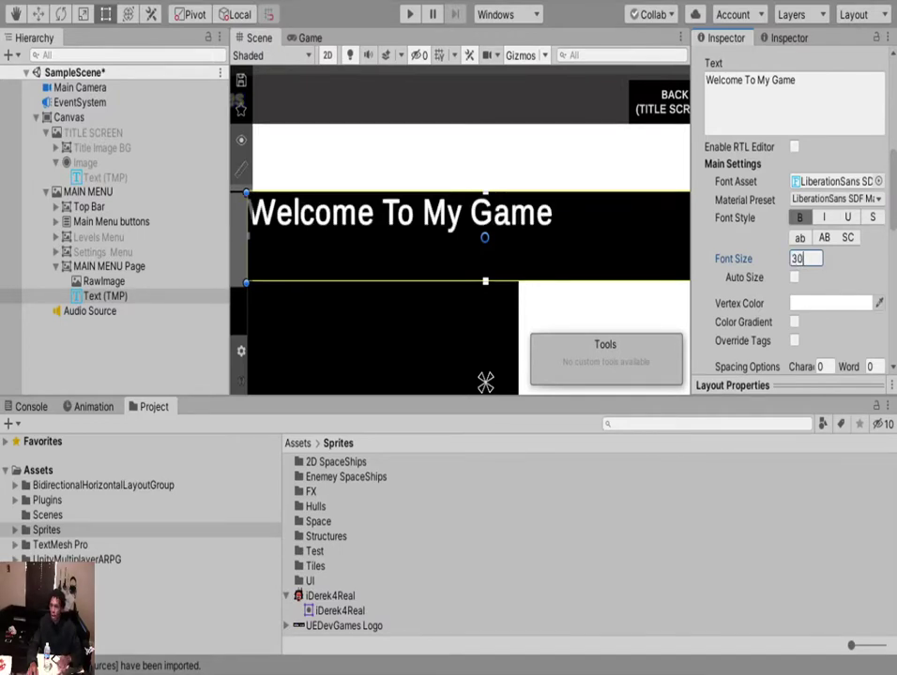
Center the welcome text horizontally and vertically within its text box.
scroll(793, 216, down, 5)
click(814, 68)
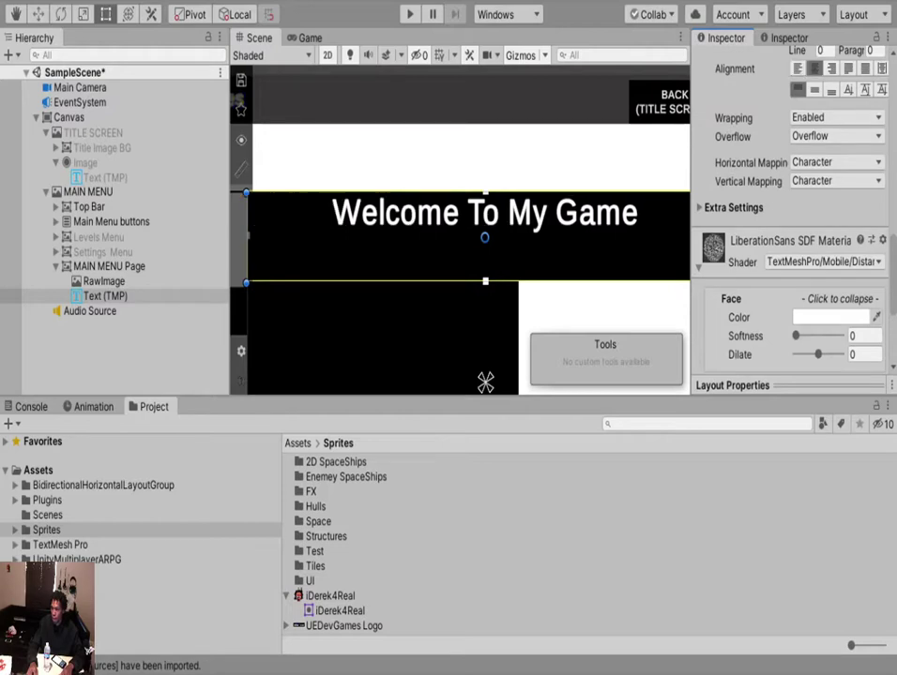
click(814, 90)
scroll(531, 238, down, 10)
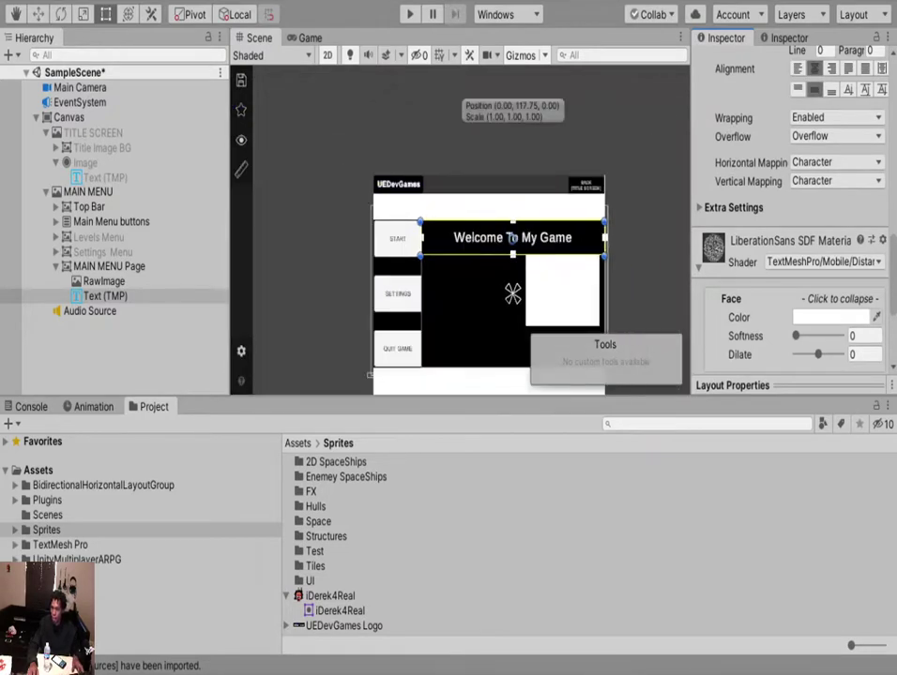
scroll(563, 240, up, 8)
scroll(562, 239, down, 3)
scroll(484, 157, down, 5)
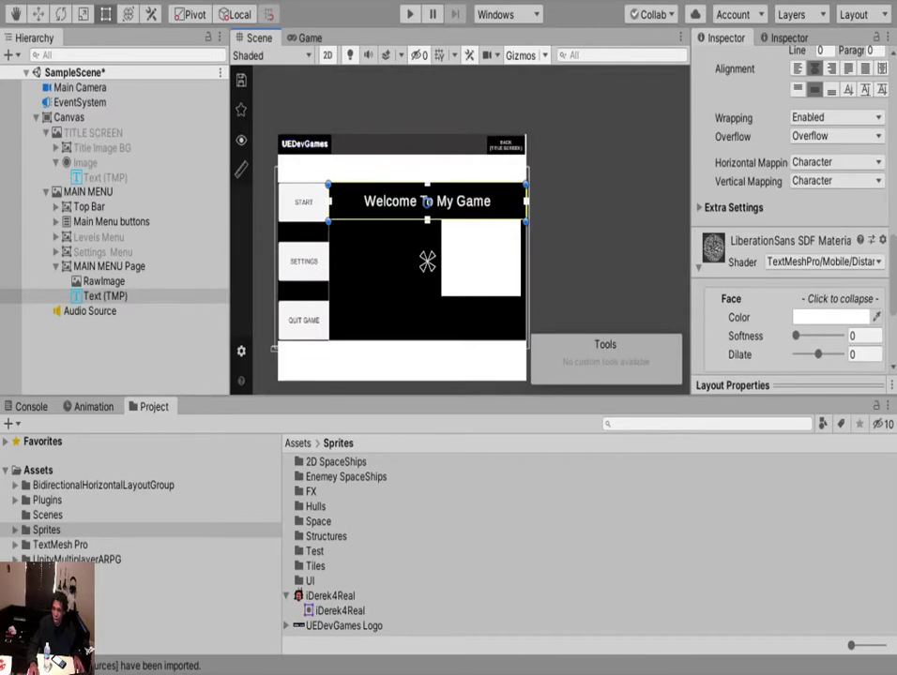
Add a second TextMeshPro text to MAIN MENU Page and move it beneath the heading, to the left of the white raw image.
click(426, 263)
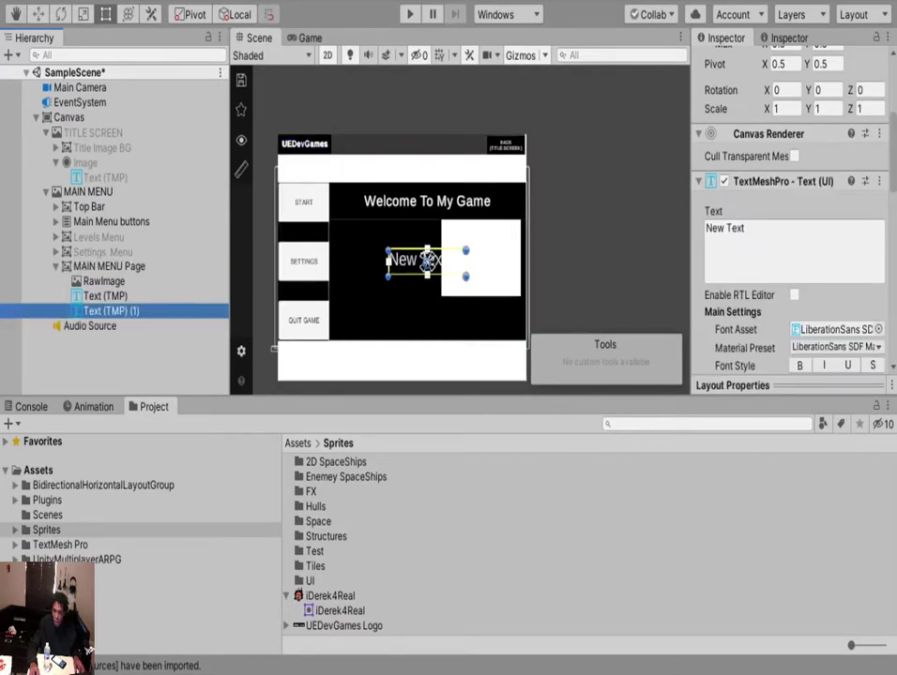
key(w)
drag(485, 261, 436, 262)
drag(376, 187, 376, 160)
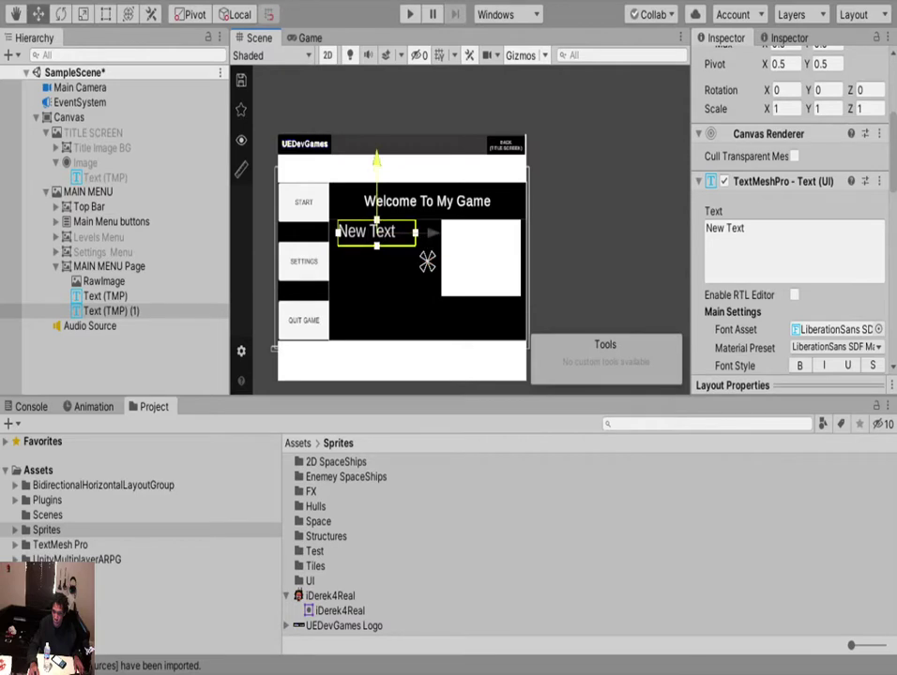
Replace the second text's placeholder on MAIN MENU Page with "UPDATE v 0.23".
click(724, 228)
text(U)
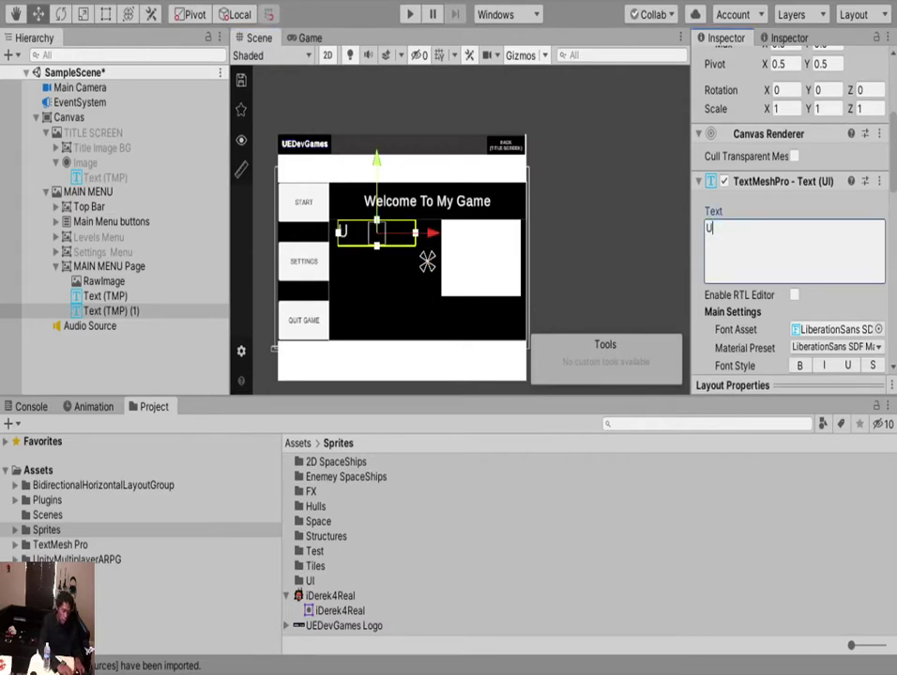
text(P)
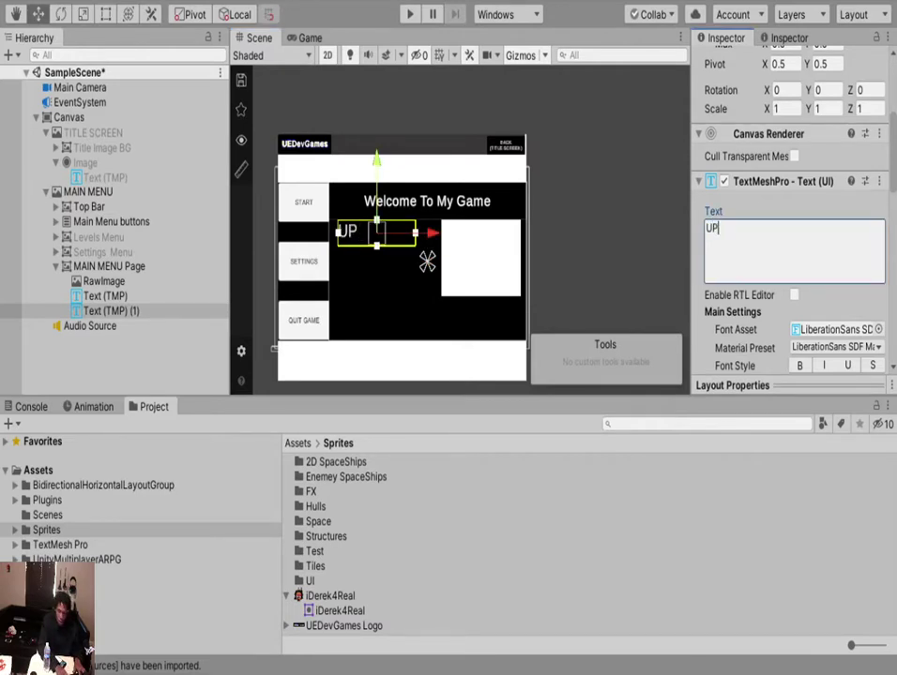
text(DATE)
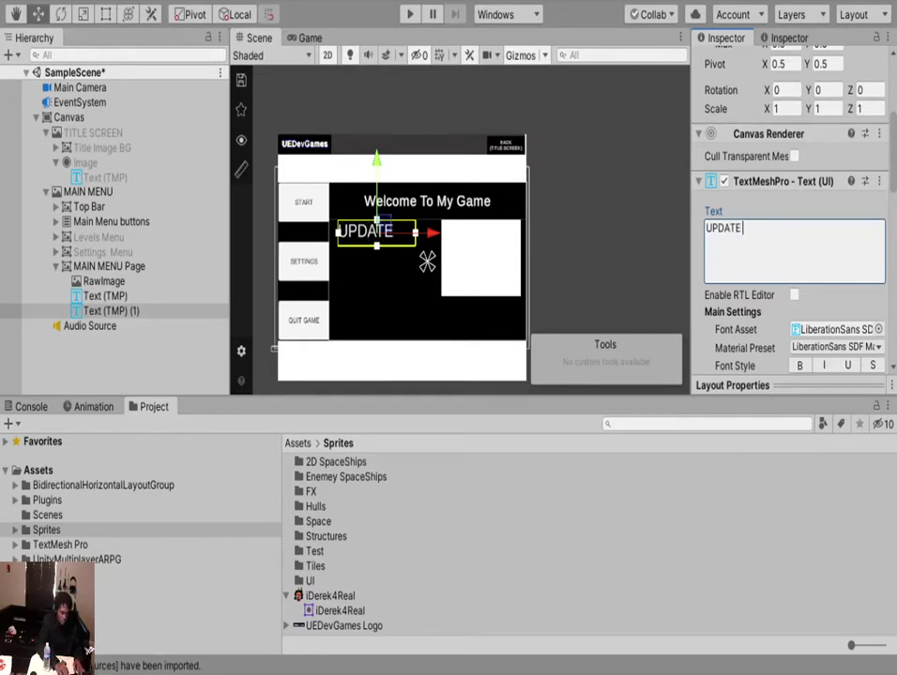
text( v 0)
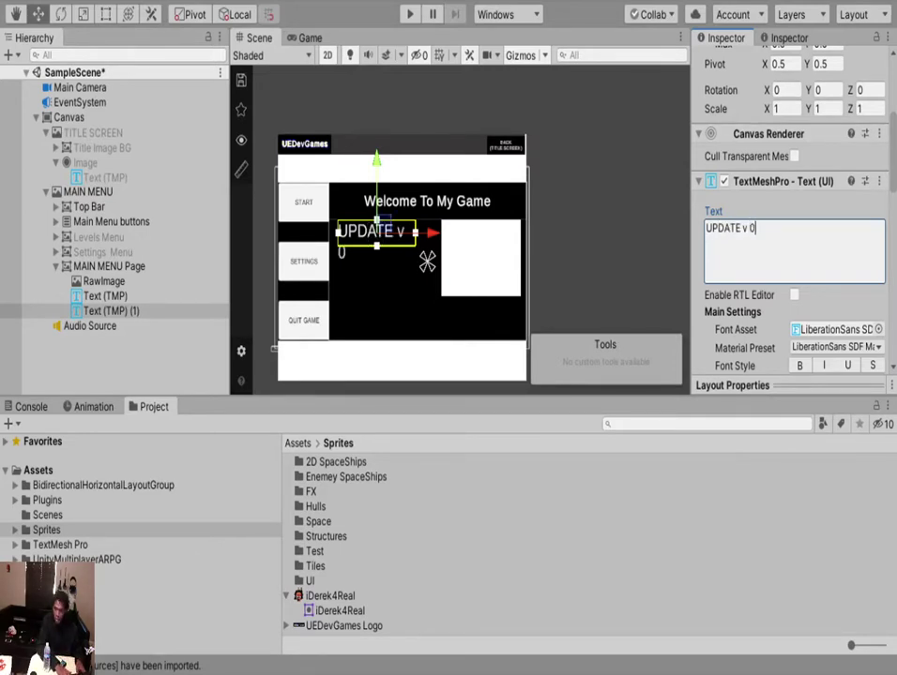
key(BackSpace)
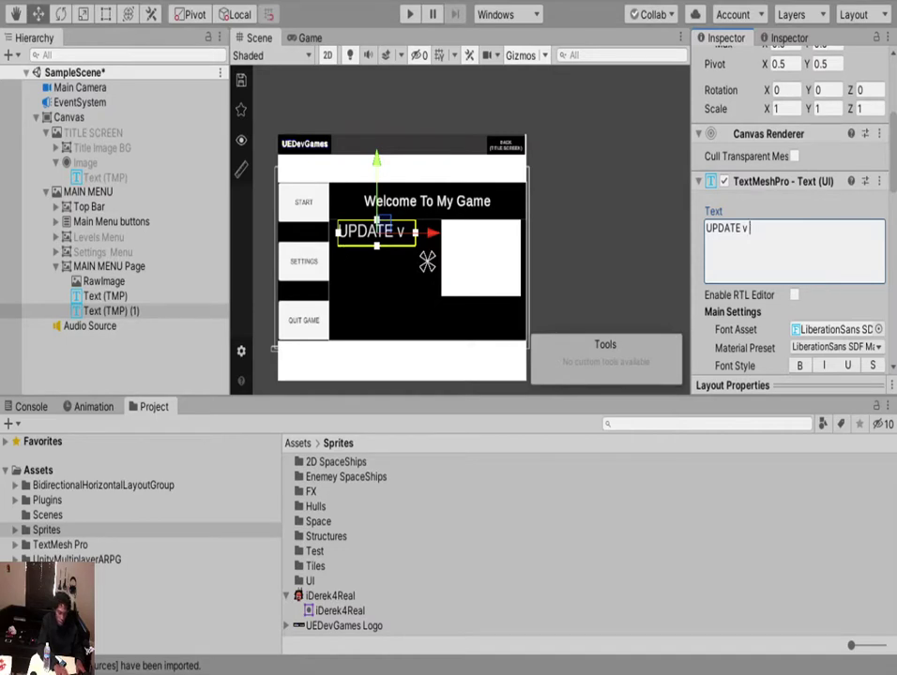
text(0.23)
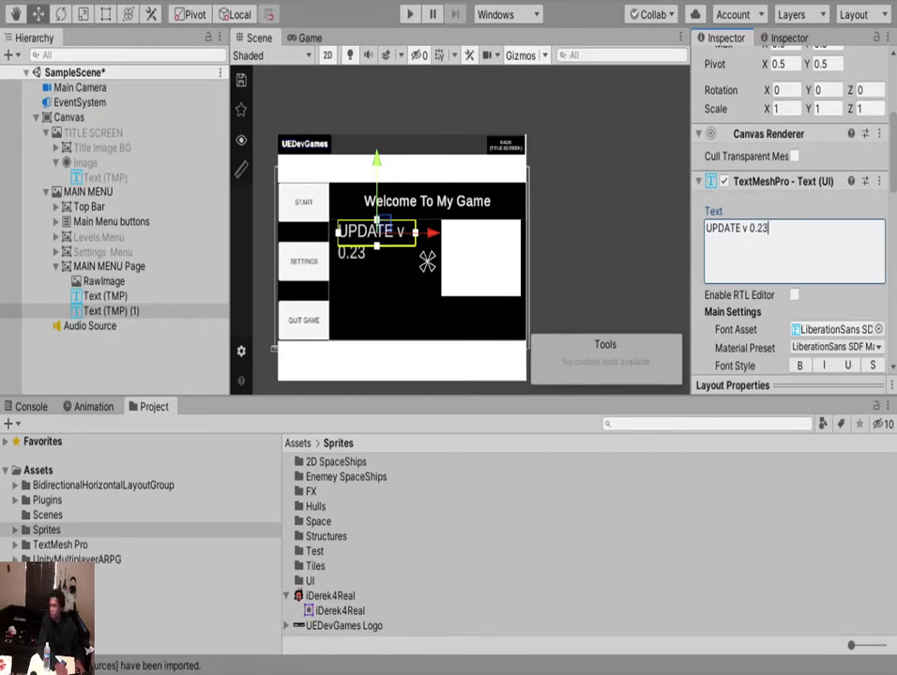
Set the update text's font size to 25, trying 20 first, and make it bold.
scroll(792, 216, down, 5)
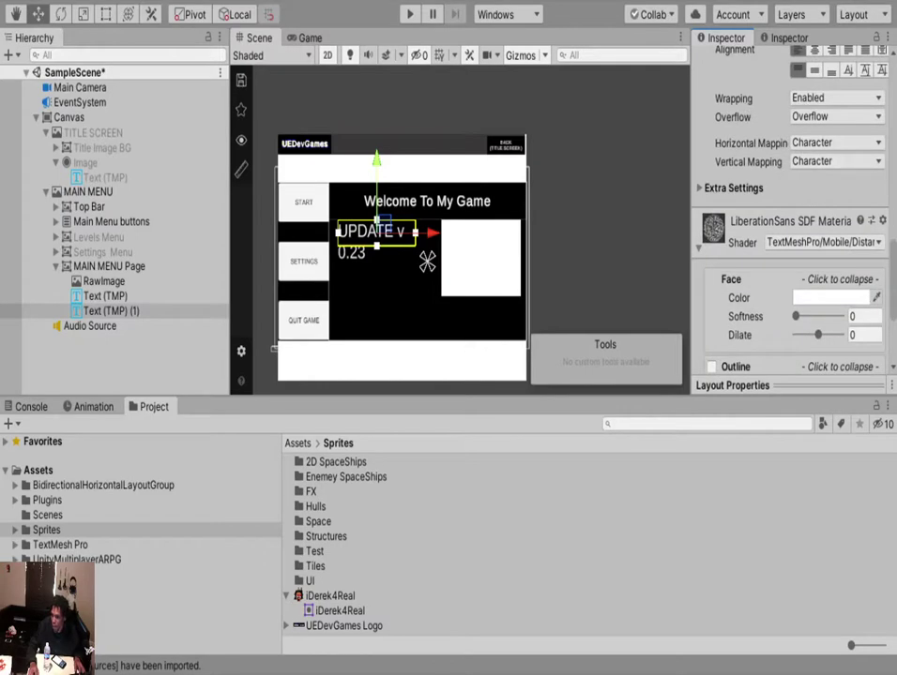
scroll(793, 216, up, 8)
scroll(792, 216, down, 6)
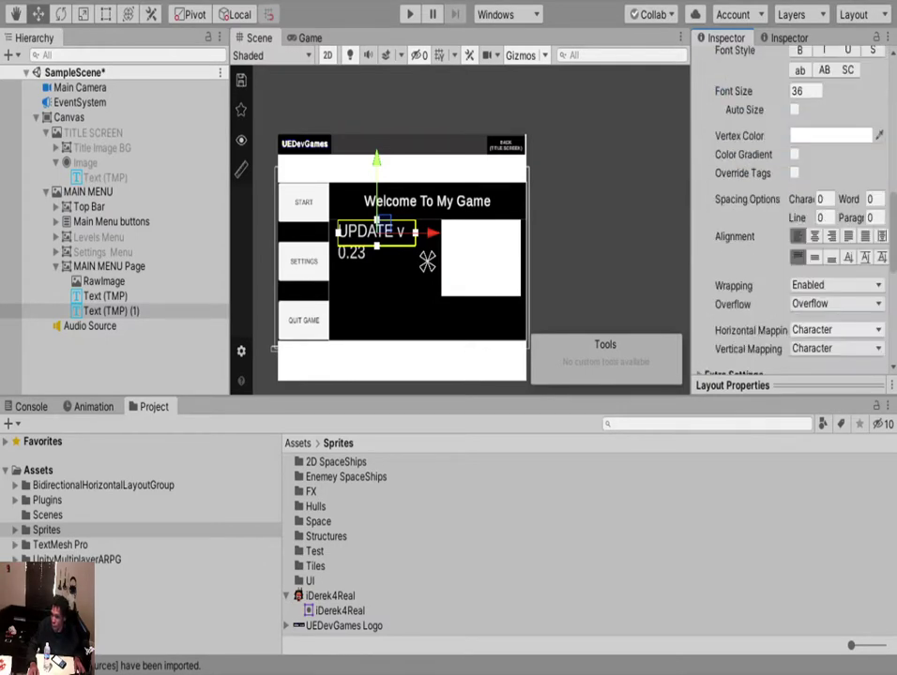
click(805, 91)
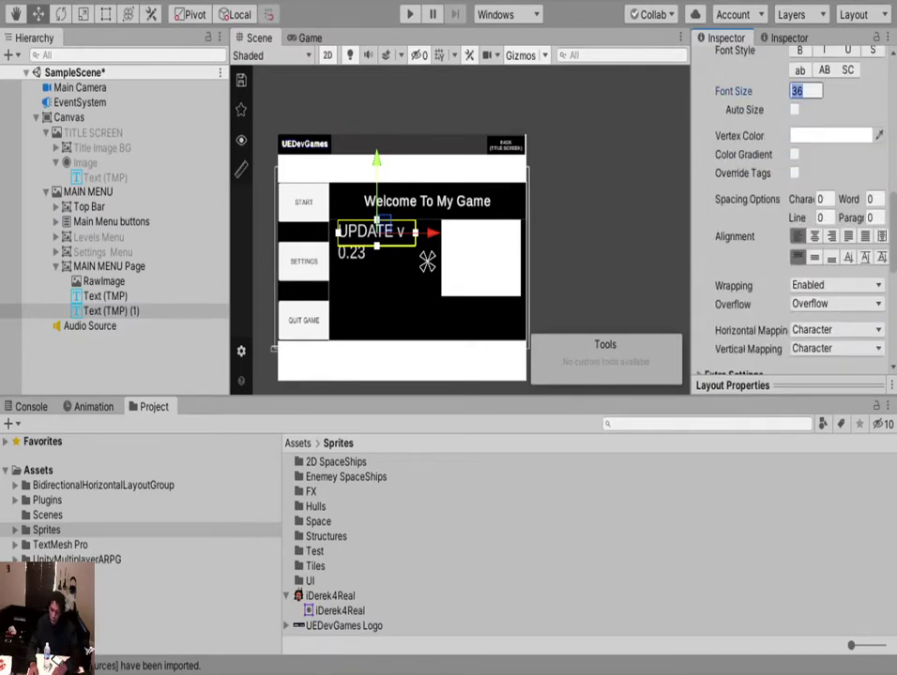
text(20)
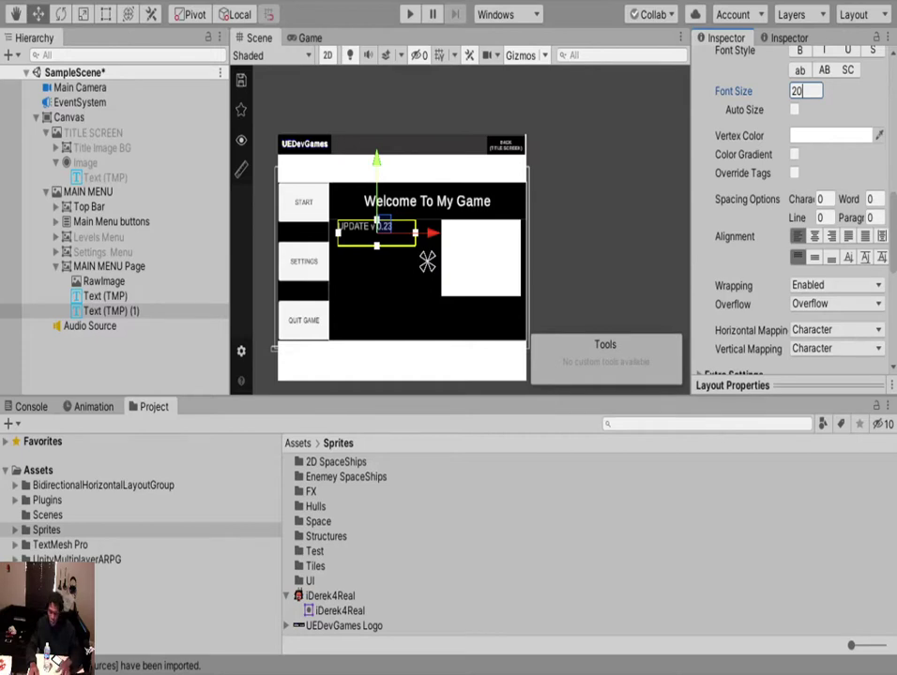
key(BackSpace)
text(5)
scroll(439, 231, up, 1)
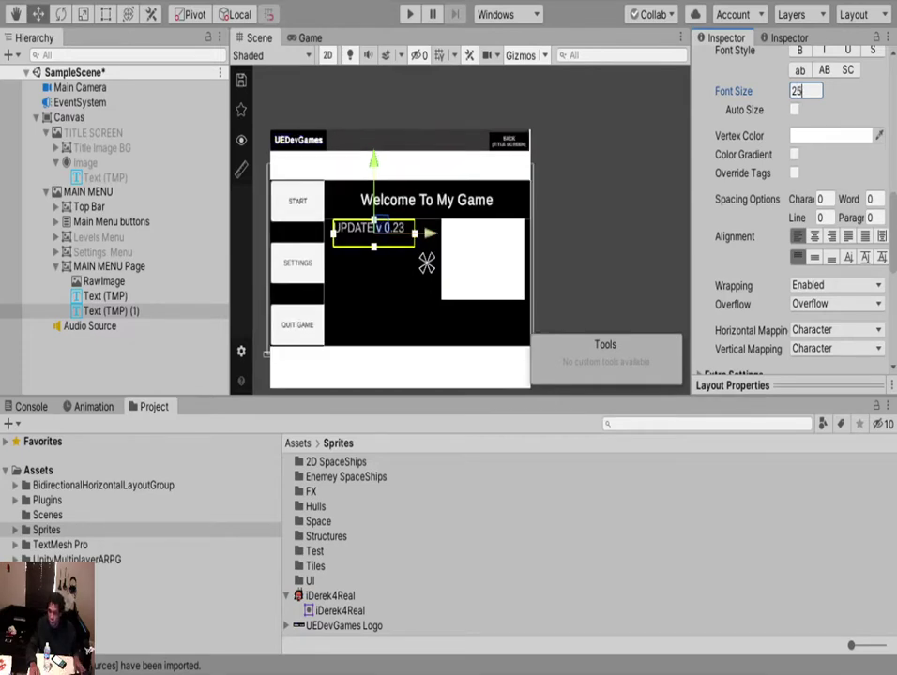
click(799, 50)
scroll(427, 263, up, 3)
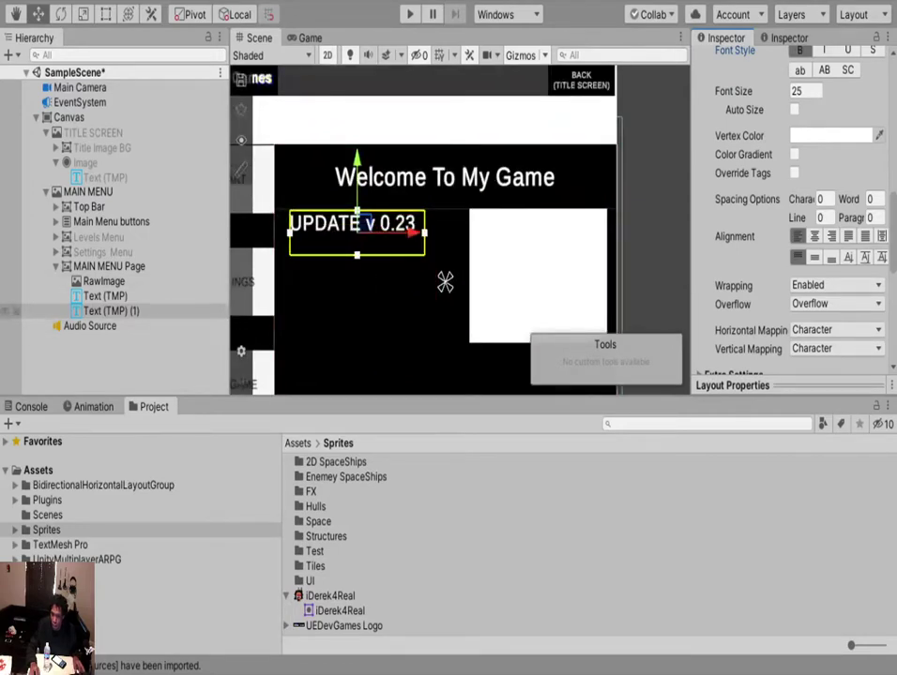
Stretch the update text box down to a height of about 215 and widen it toward the white raw image.
scroll(783, 211, up, 10)
scroll(783, 211, down, 10)
scroll(792, 211, up, 6)
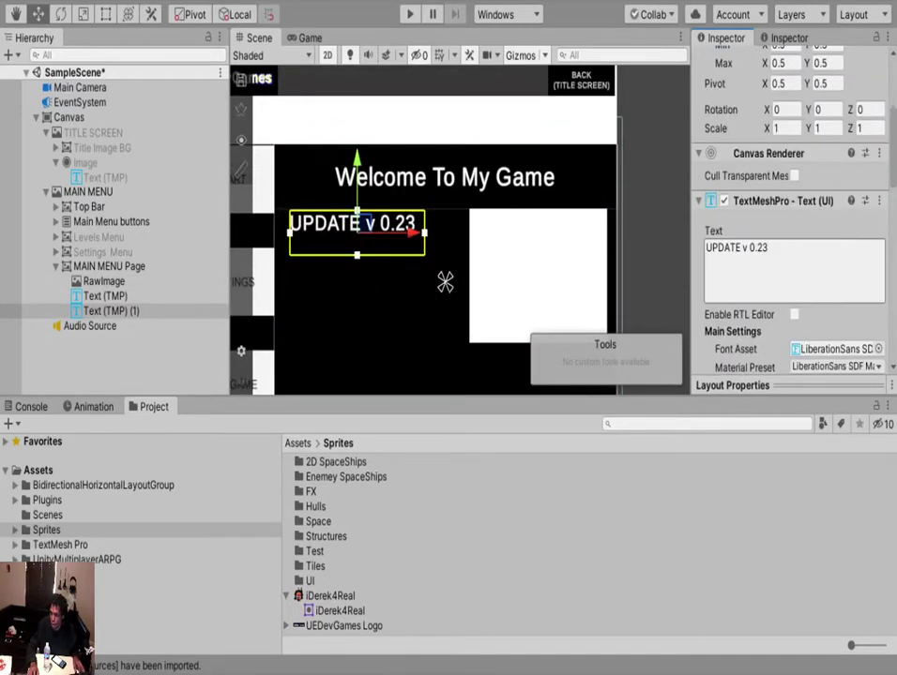
key(t)
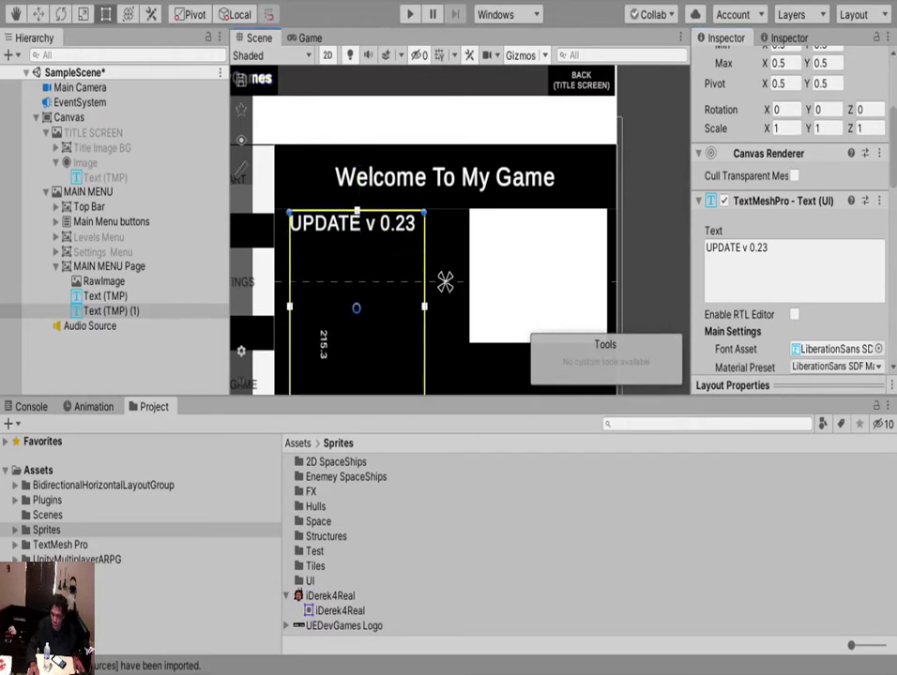
drag(424, 306, 456, 306)
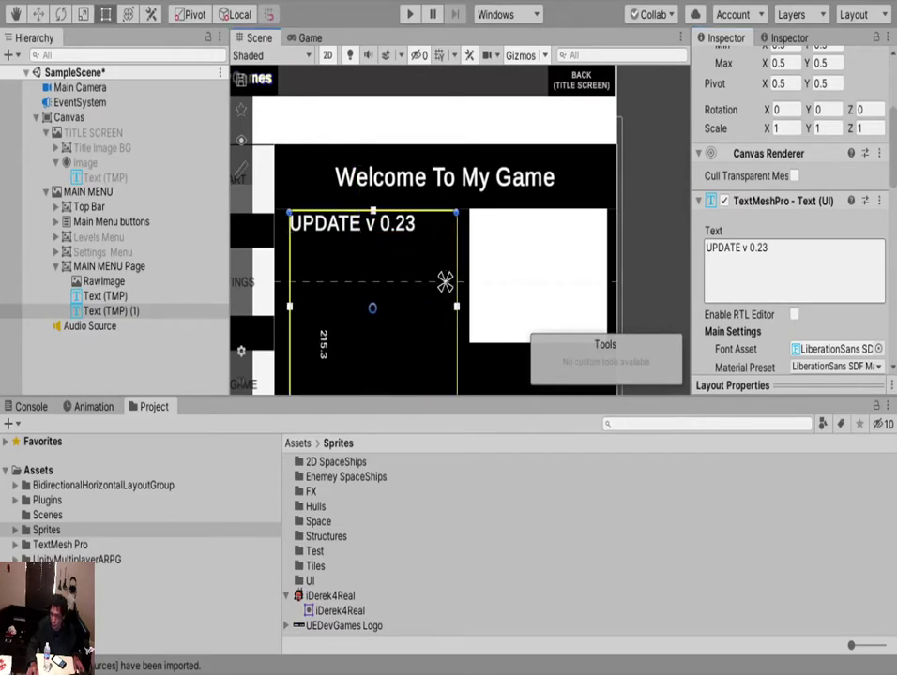
Add the lines "-Added Blah Blah" and "-New Blah Blah" beneath "UPDATE v 0.23" in the update text.
click(751, 262)
click(770, 249)
key(Return)
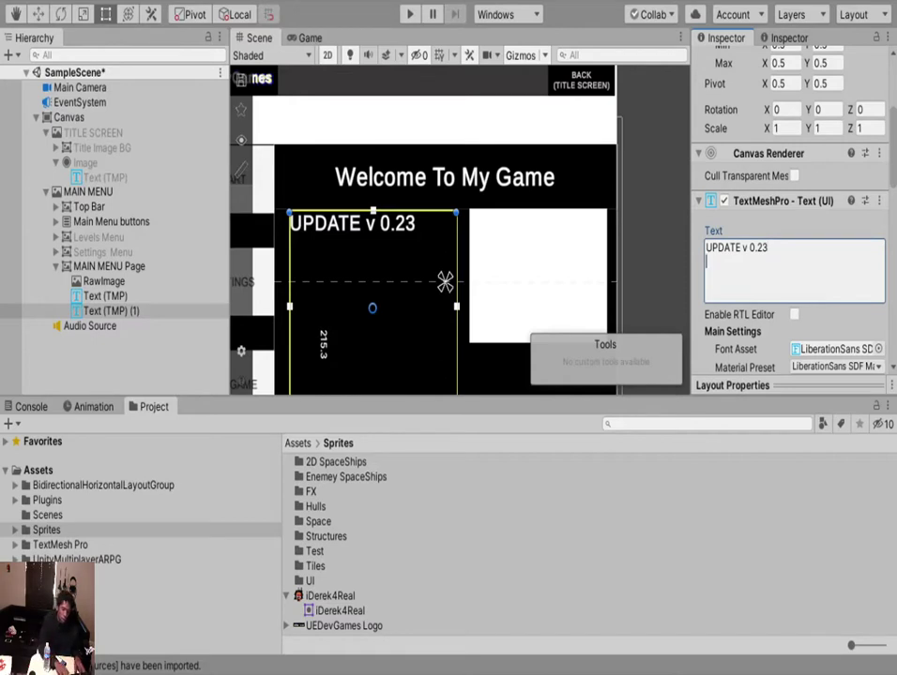
text(-Adde)
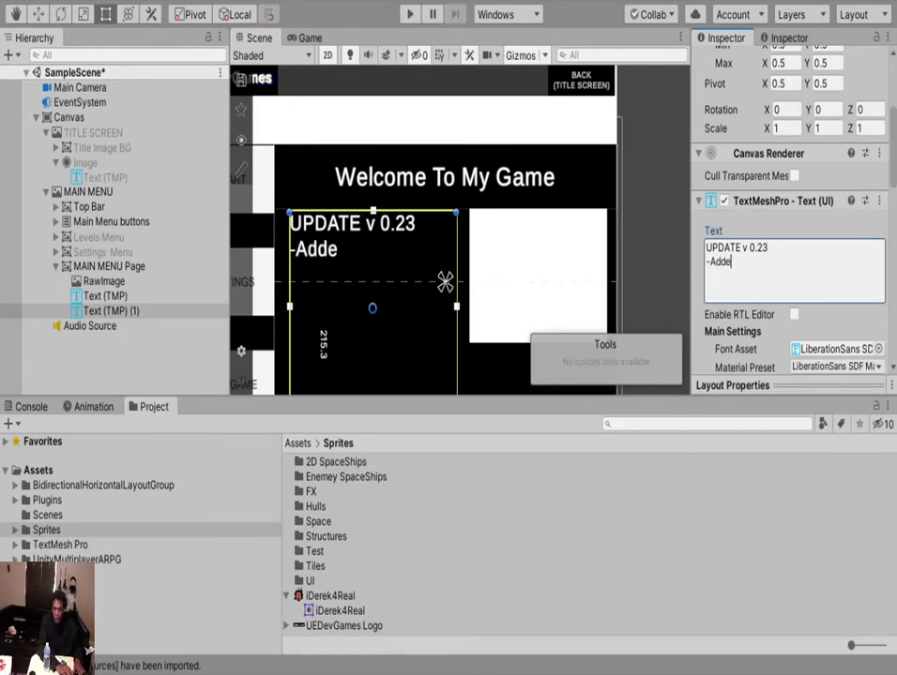
text(d Blah )
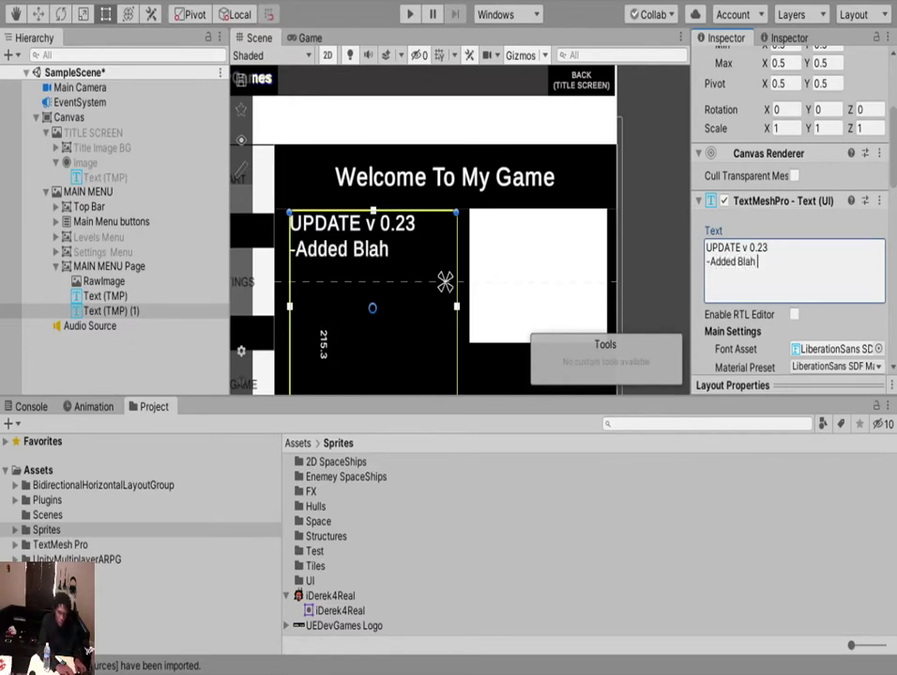
text(Blah-)
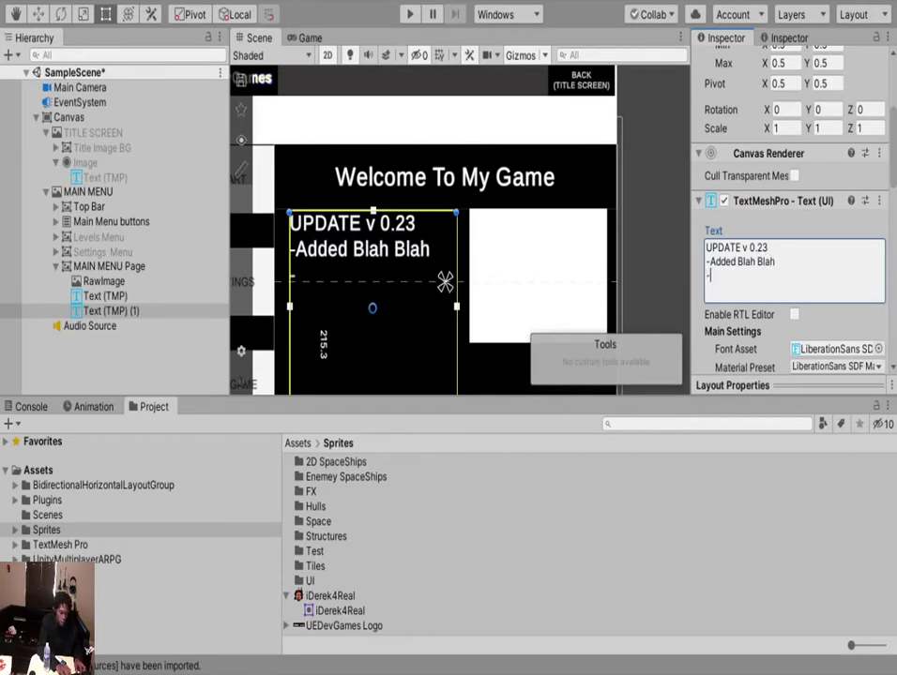
text(C)
key(BackSpace)
text(New Blah Blah )
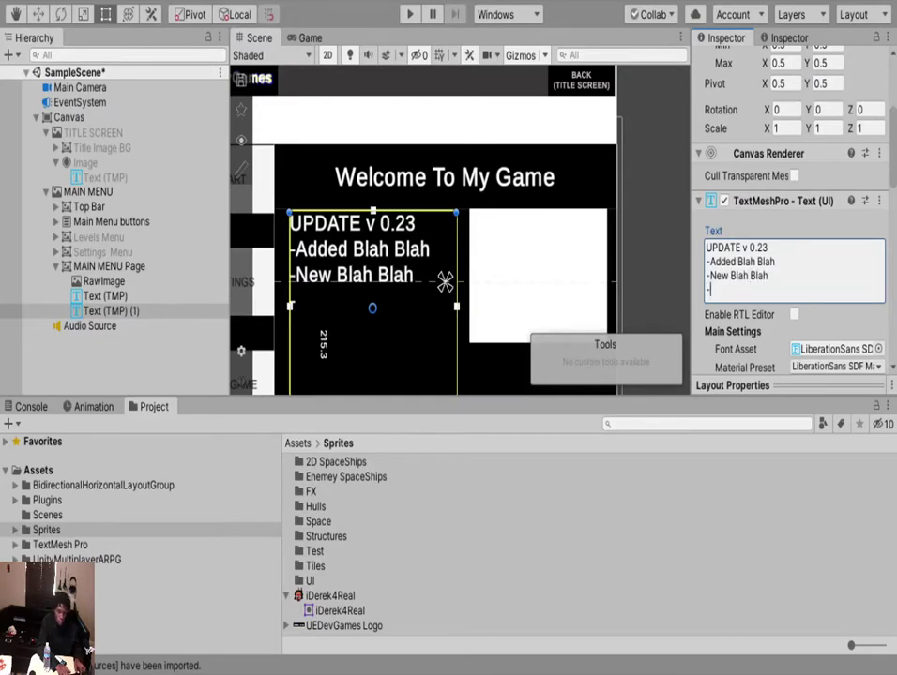
Add a third list line "-New Blah Blah menu" and widen the text box leftward to fit it on one line.
text(-New)
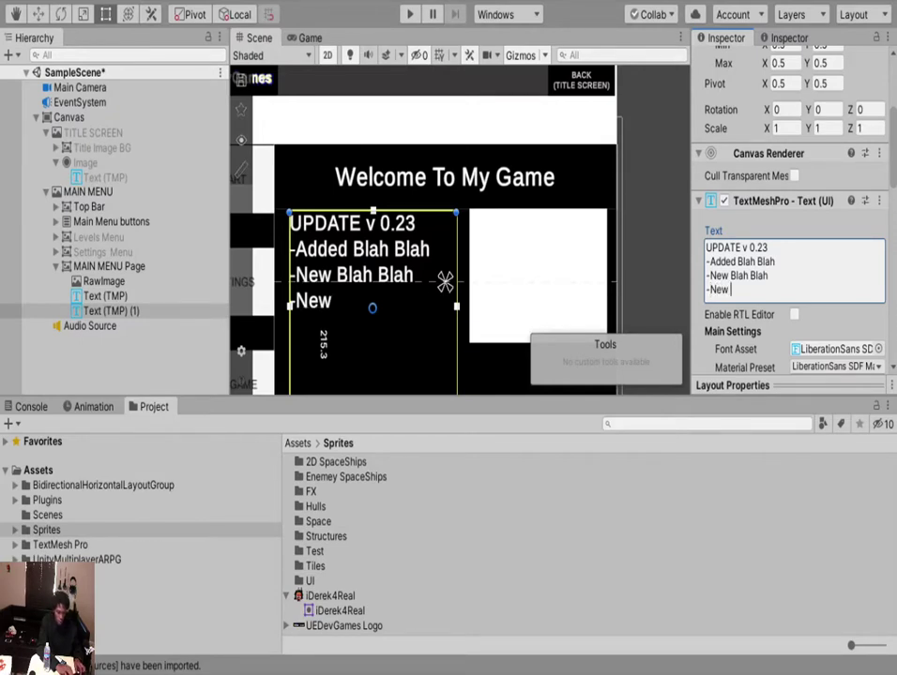
text( Blah Bla)
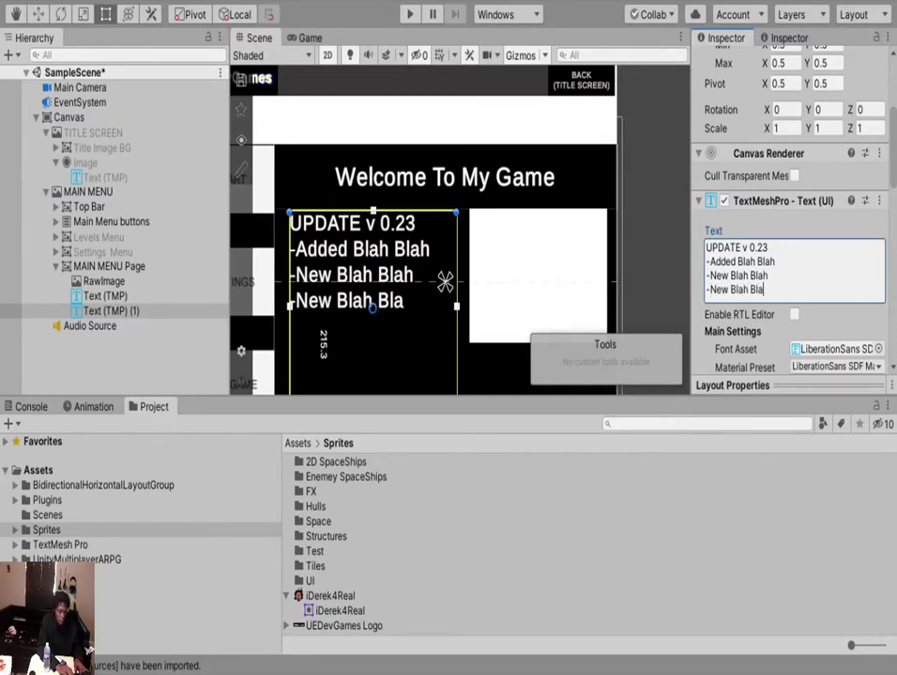
text(h menu)
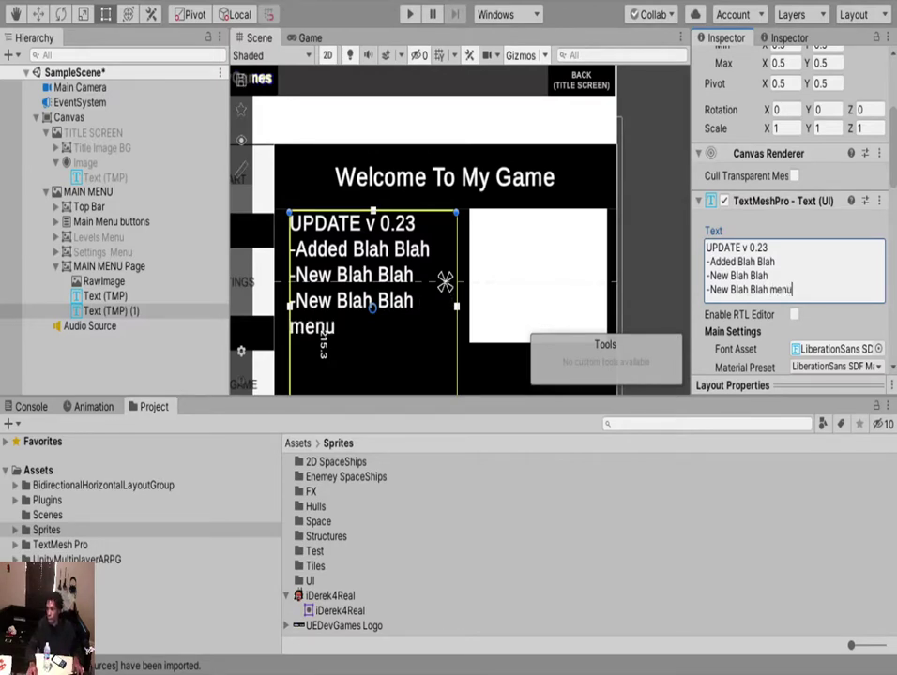
drag(290, 307, 277, 307)
scroll(353, 288, down, 5)
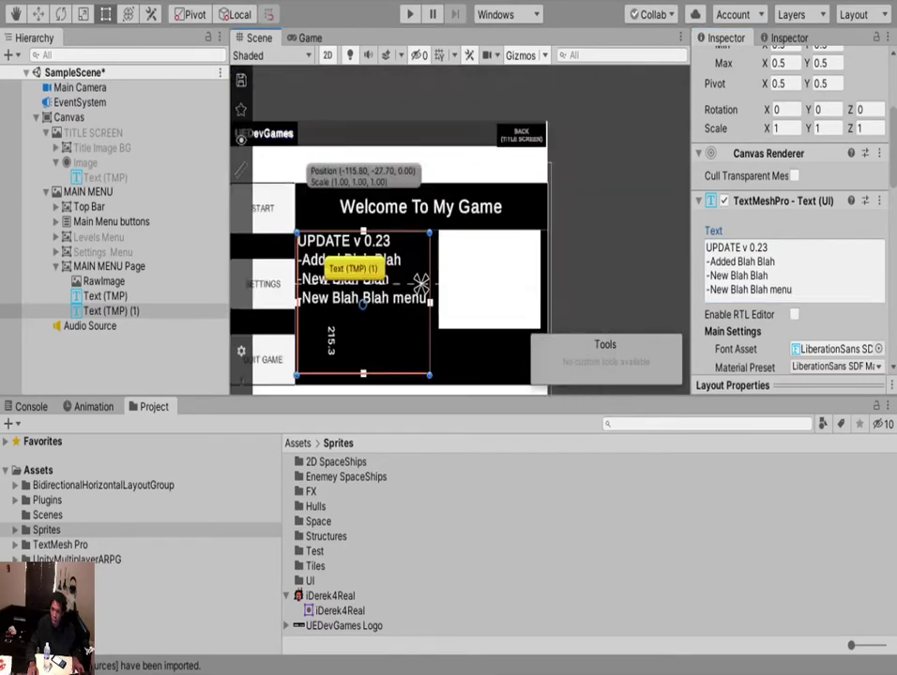
Add an Image to MAIN MENU Page, move it below the update text beside QUIT GAME, and shrink it to about 92 by 74.
click(375, 281)
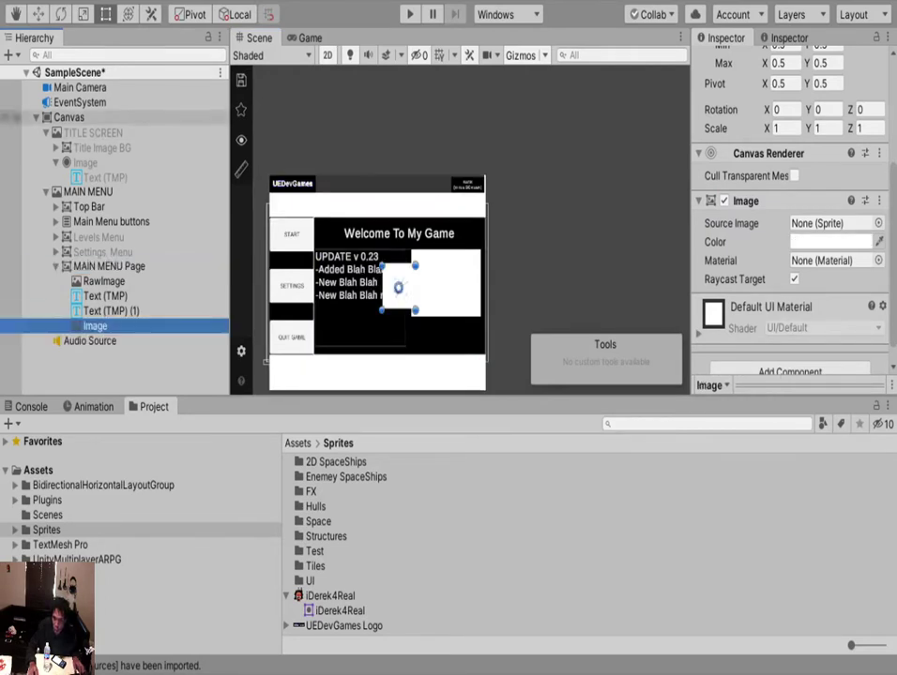
key(w)
drag(398, 213, 398, 258)
drag(455, 330, 394, 330)
key(t)
mouse_move(339, 310)
mouse_down()
mouse_move(354, 337)
mouse_move(352, 323)
mouse_up()
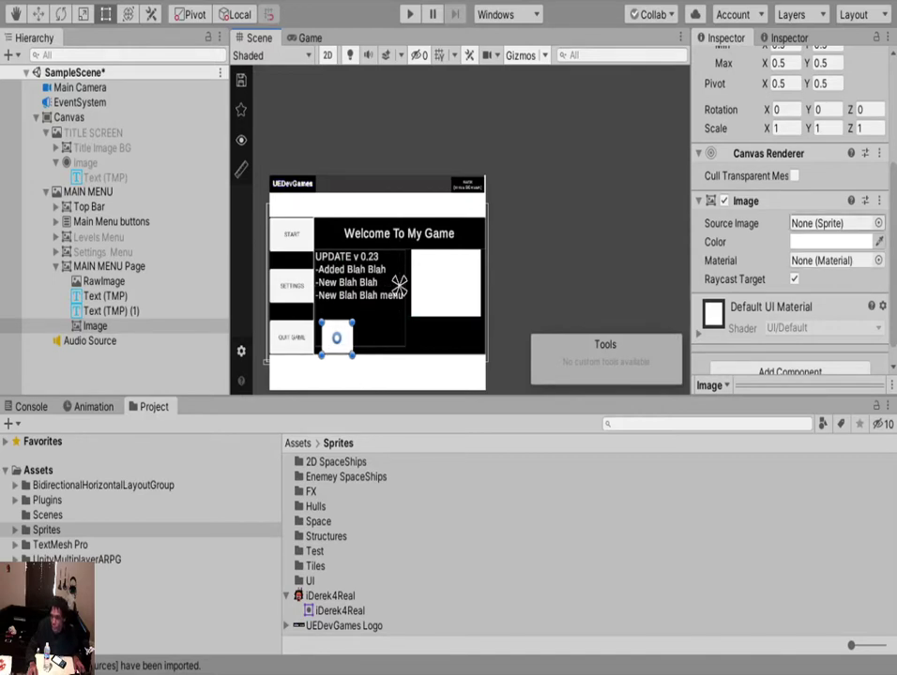
Rename the new Image object under MAIN MENU Page as Facebook.
click(95, 326)
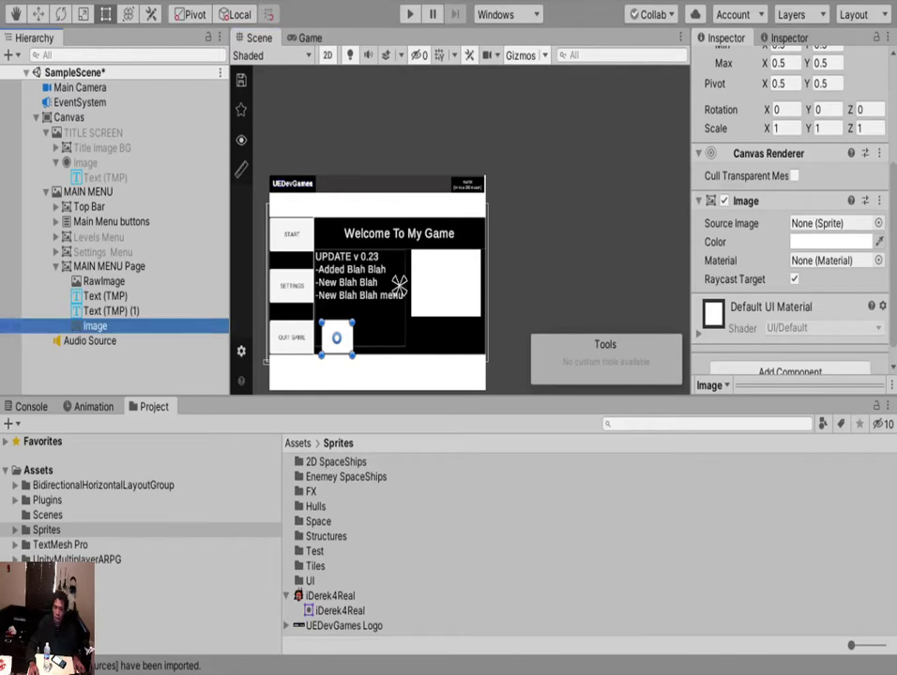
key(F2)
text(Face)
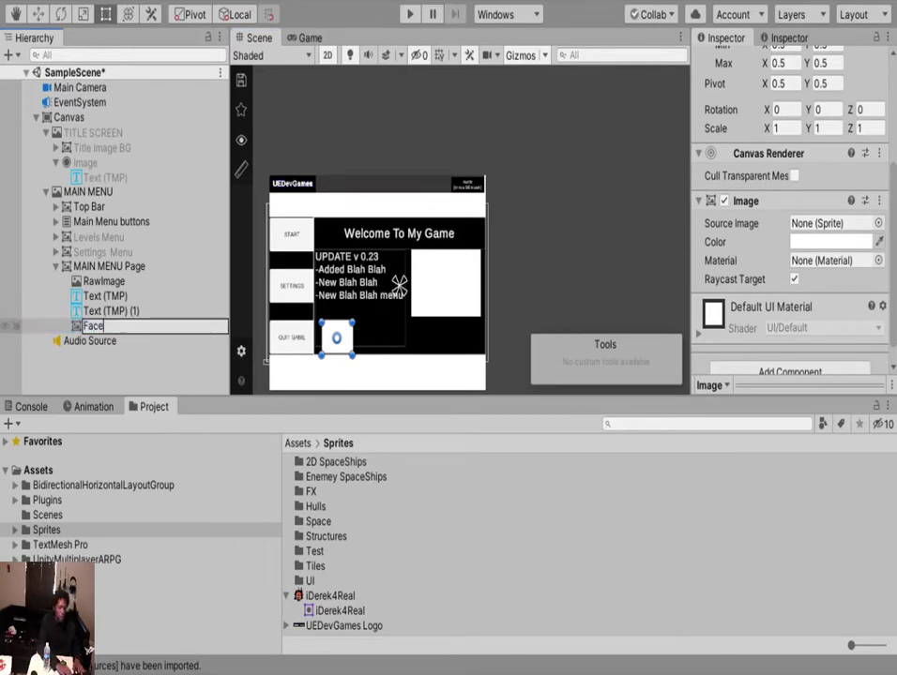
text(book)
key(Return)
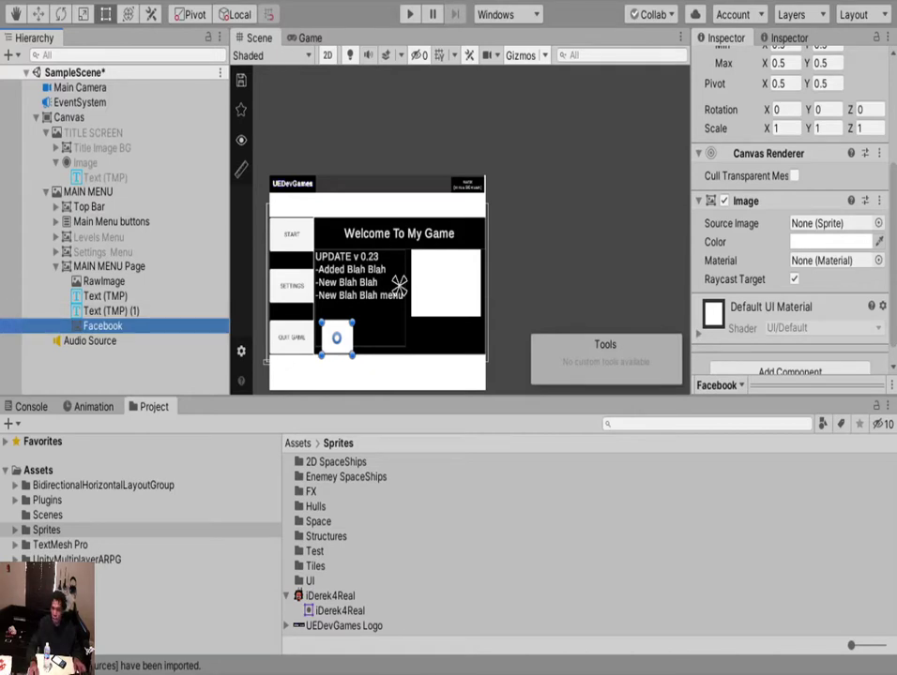
Duplicate the Facebook image and move the copy to its right, leaving a small gap.
key(ctrl+d)
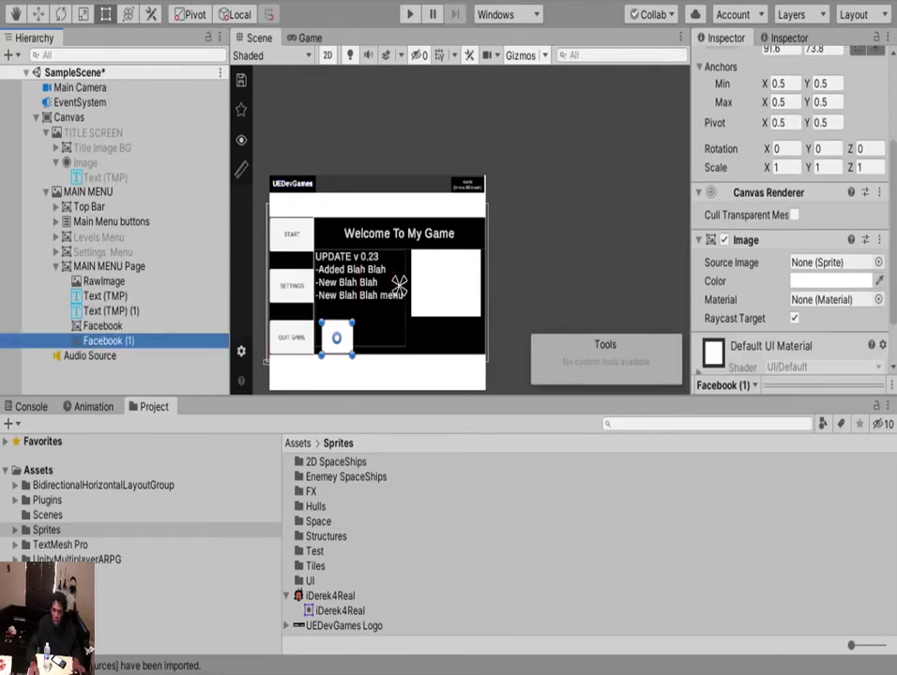
key(w)
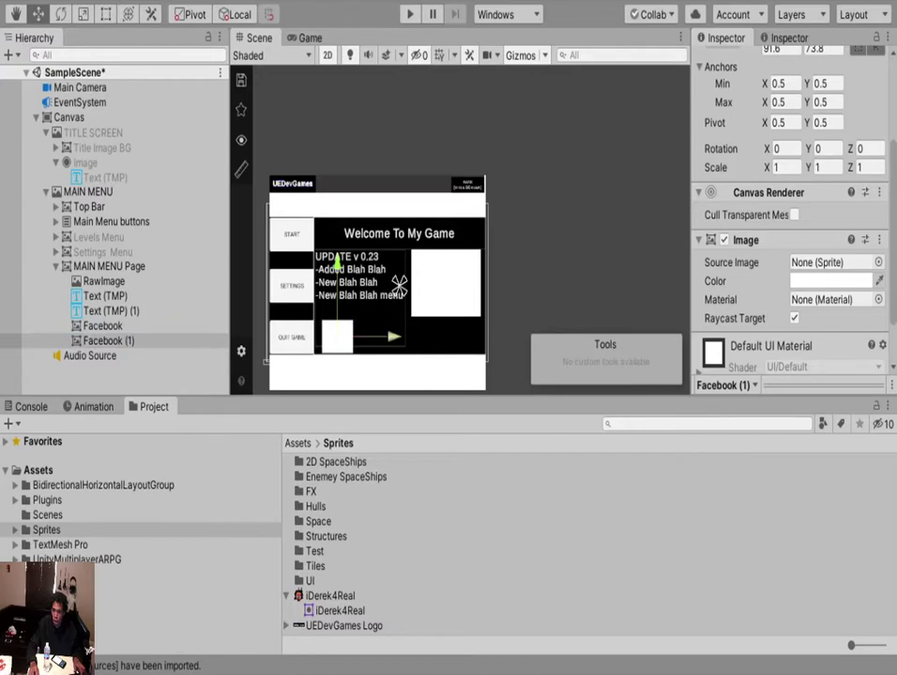
drag(392, 335, 430, 336)
Rename the duplicated Facebook image as Instagram.
click(109, 341)
key(f)
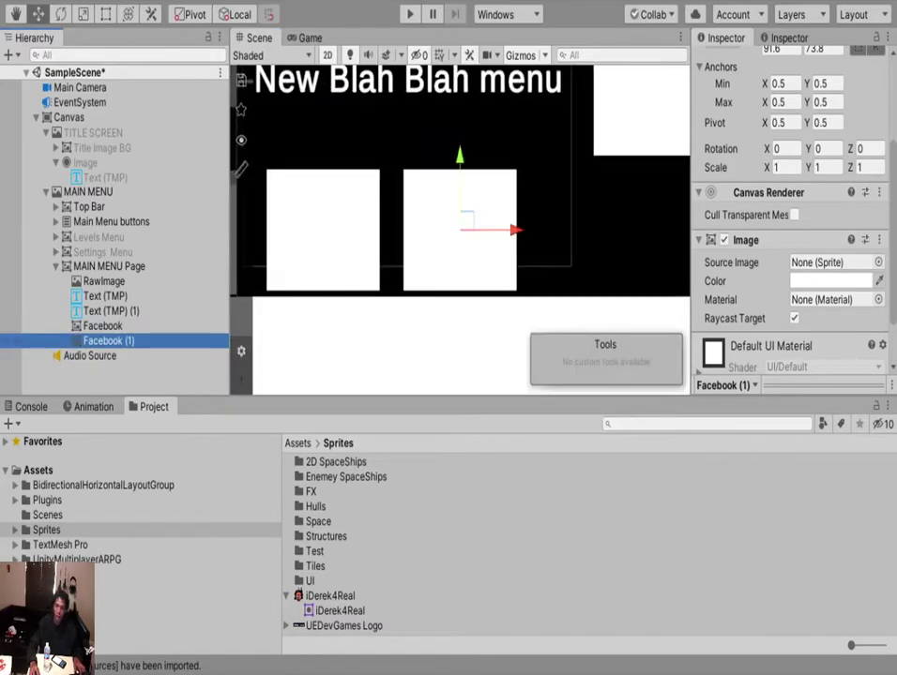
key(Return)
key(BackSpace)
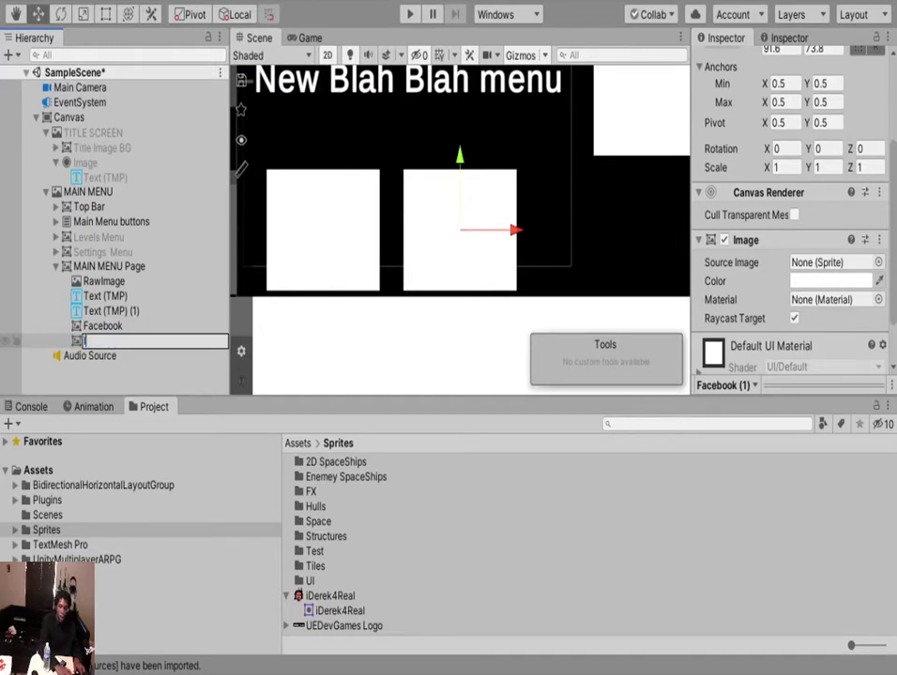
text(INS)
key(BackSpace)
key(BackSpace)
key(BackSpace)
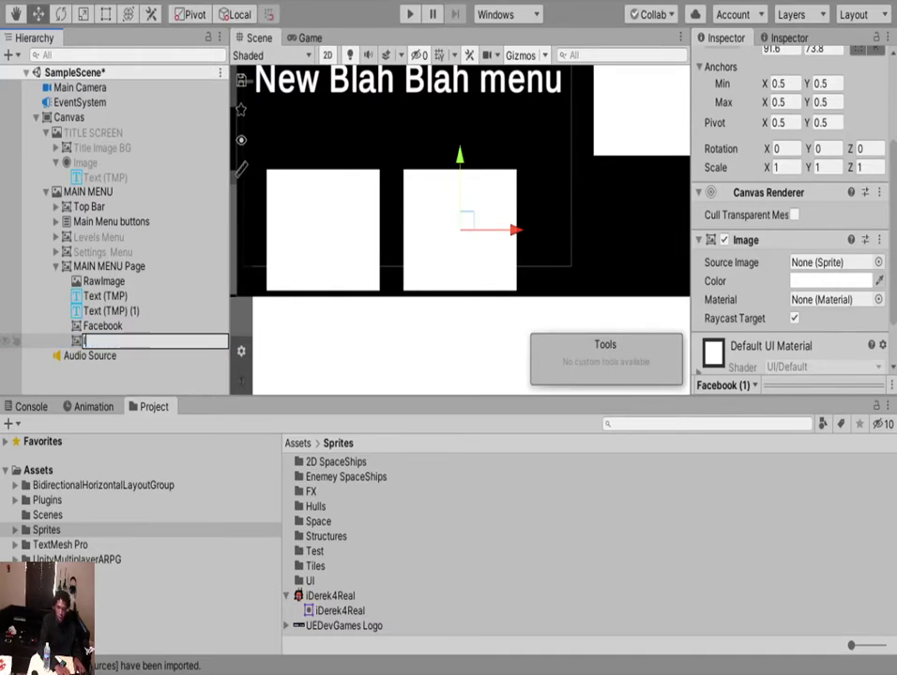
text(Instagram)
key(Return)
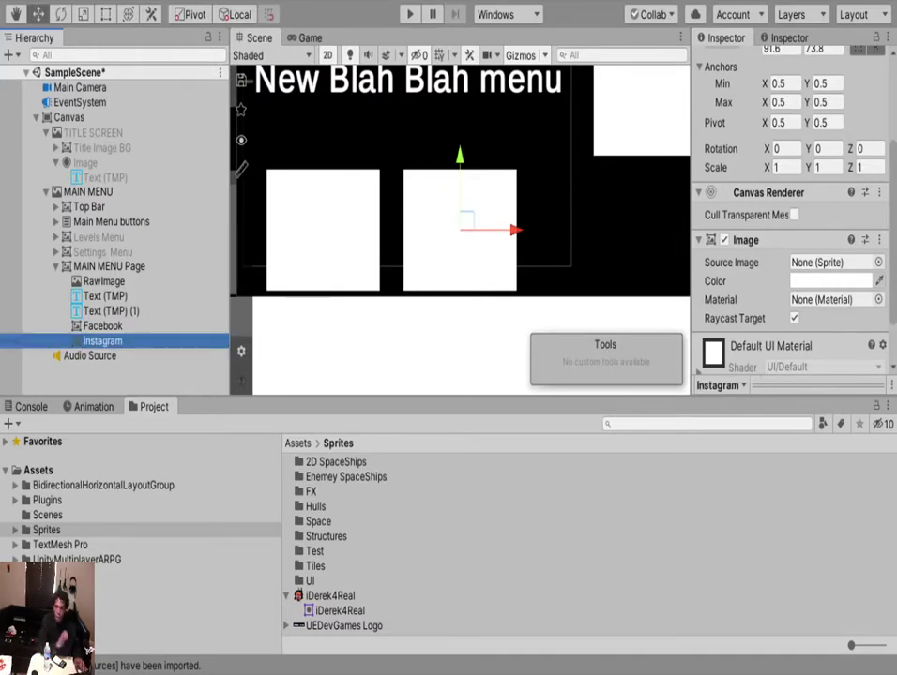
Assign the Background sprite as the source image of both the Facebook and Instagram images.
ctrl+click(103, 326)
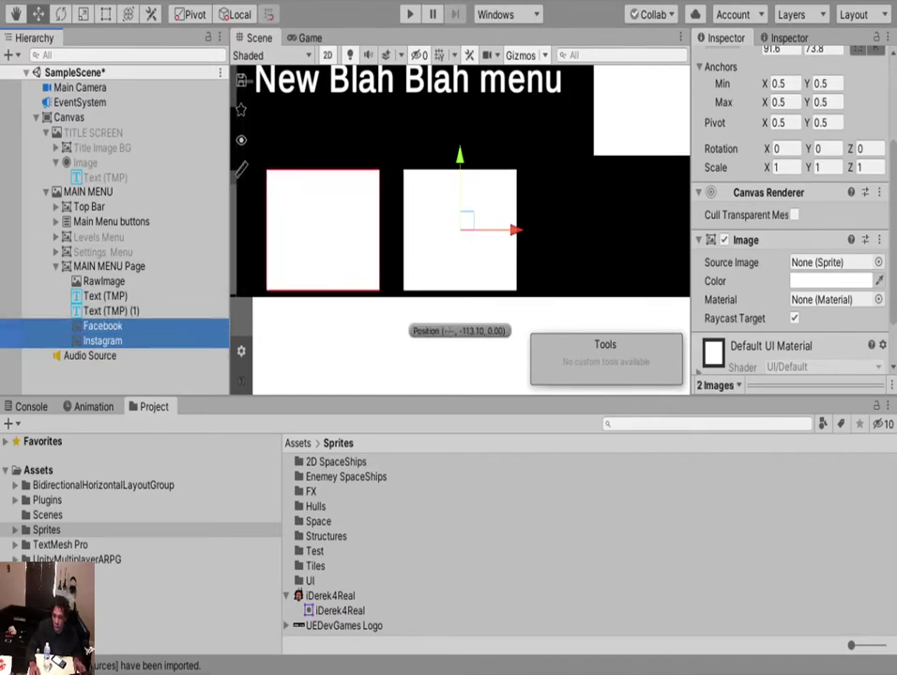
click(878, 263)
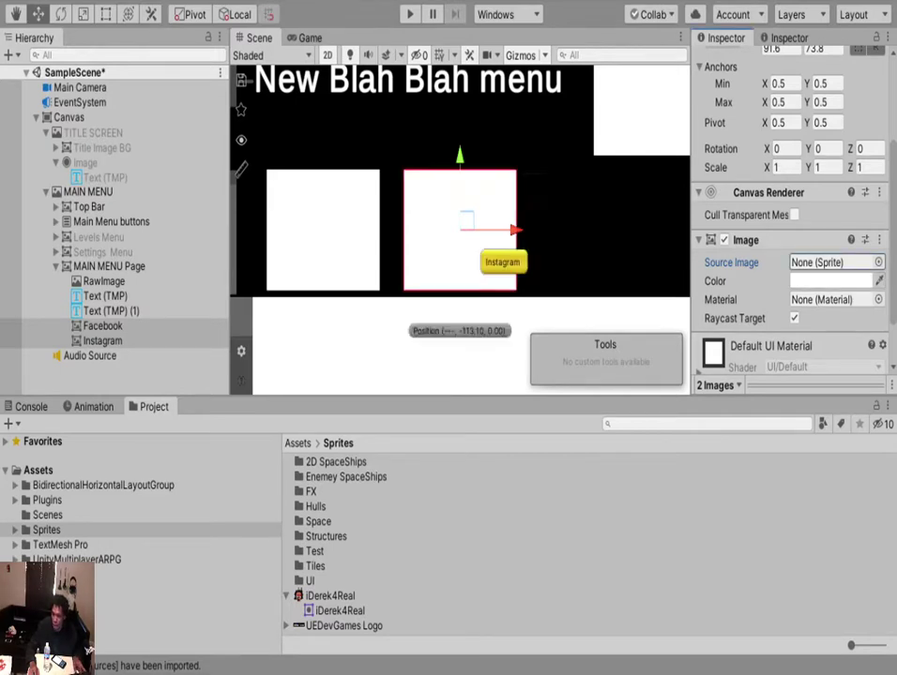
scroll(495, 285, down, 2)
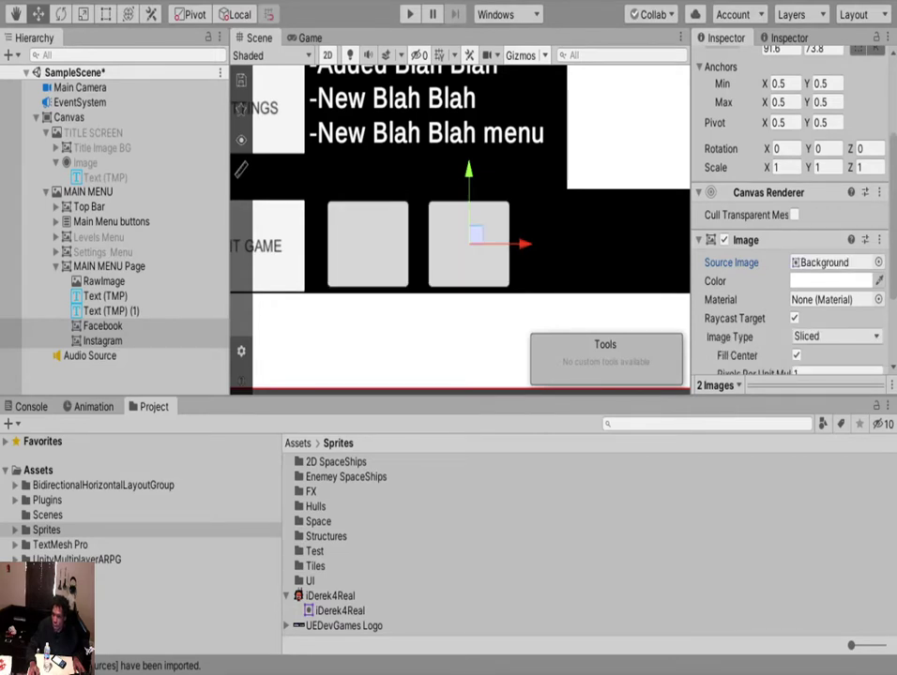
Add a TextMeshPro text to the Facebook and Instagram images, and narrow Instagram's text box to the icon's width, about 92.
click(10, 325)
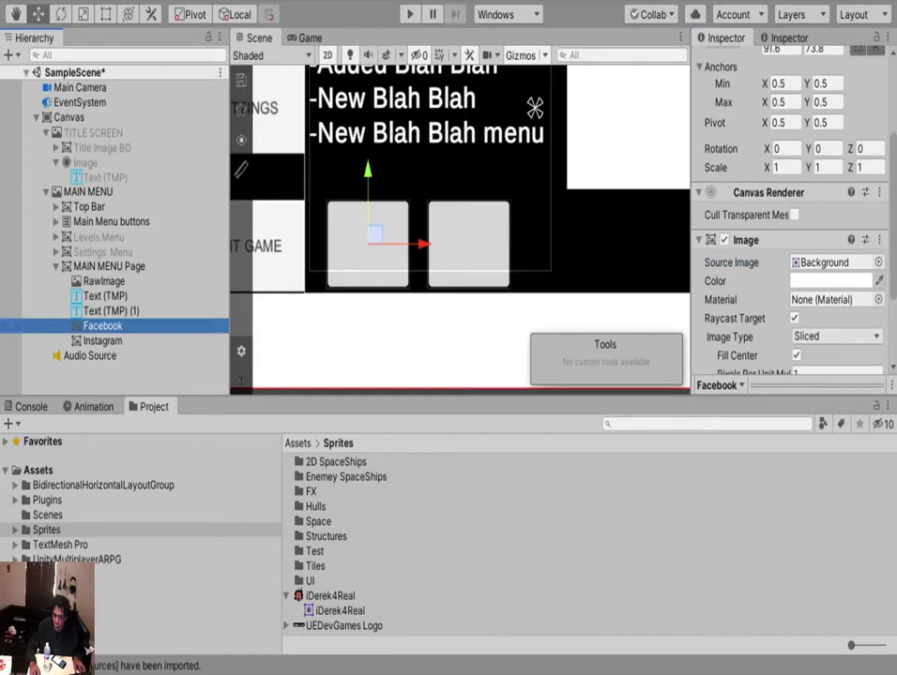
shift+click(469, 244)
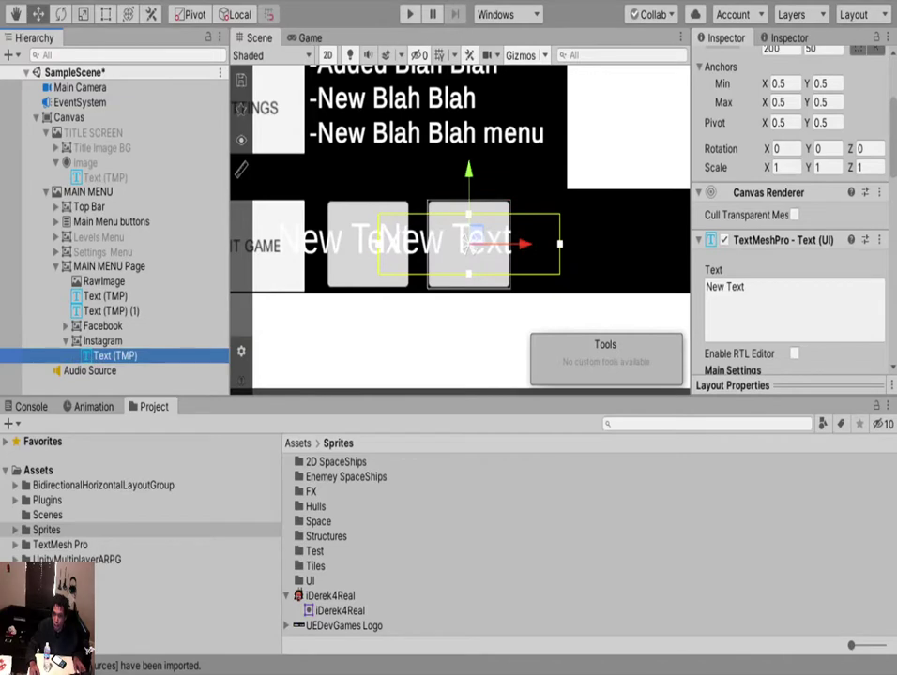
key(t)
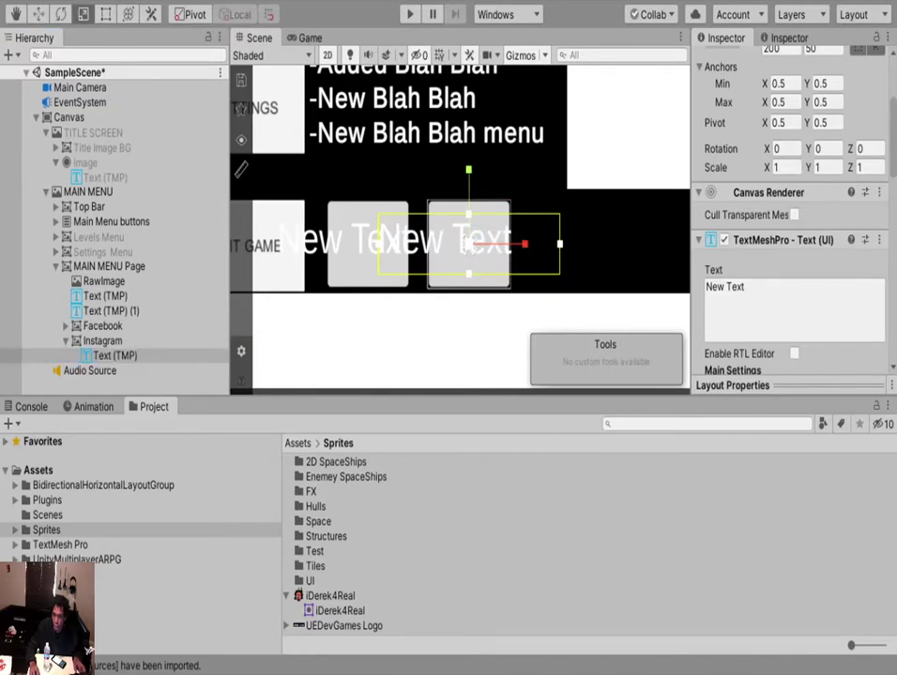
key(t)
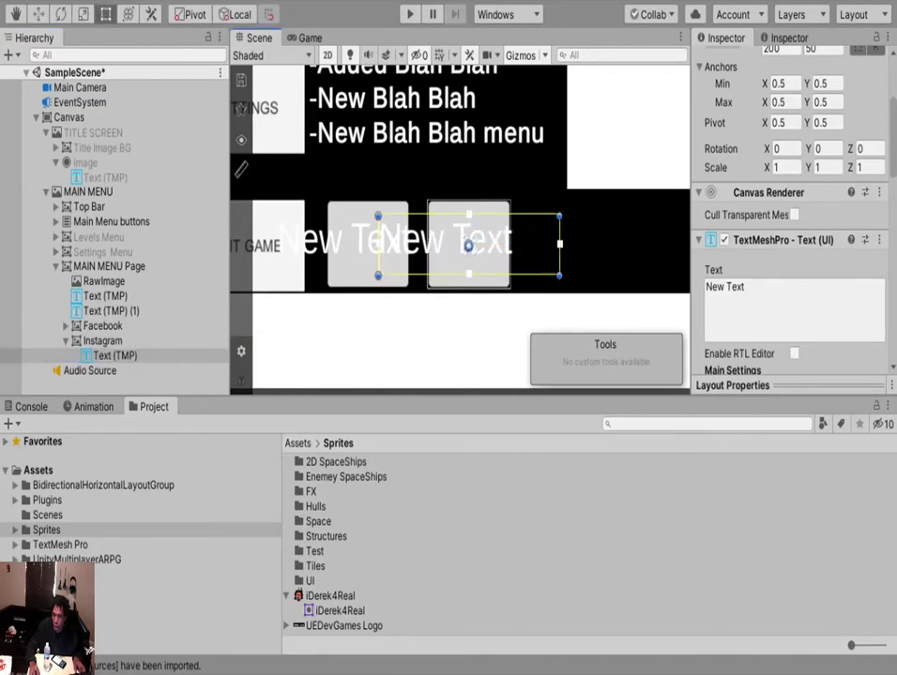
drag(377, 246, 427, 246)
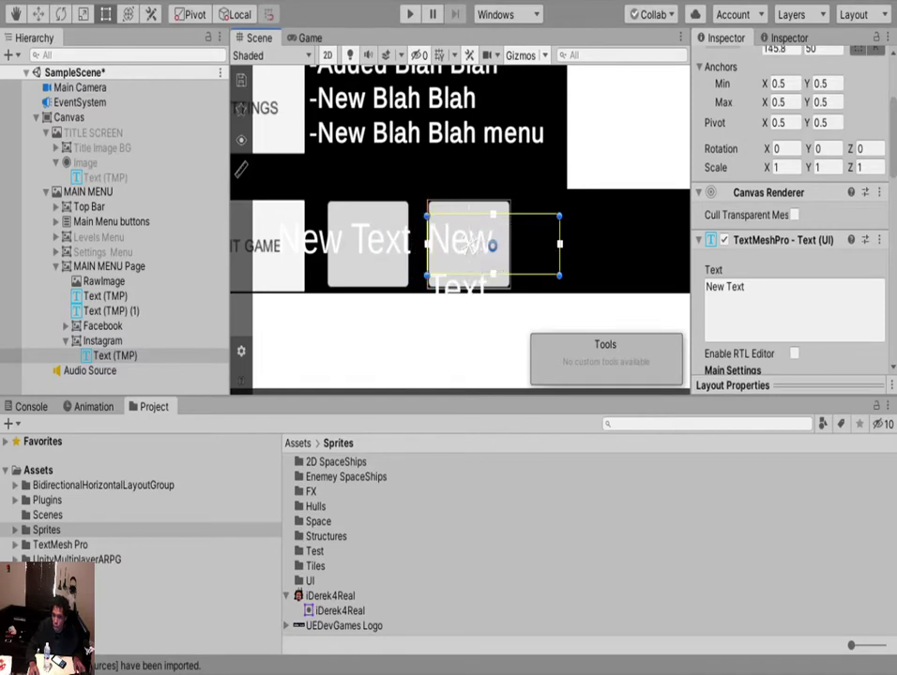
drag(559, 246, 508, 246)
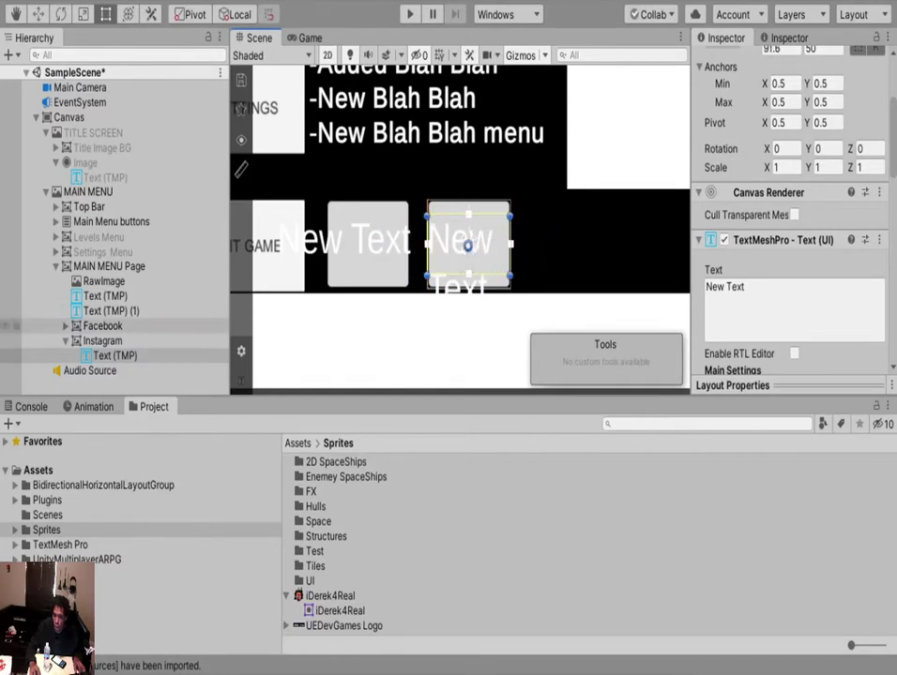
Narrow the Facebook image's text box from both sides to match the icon's width, about 92.
click(367, 244)
click(65, 326)
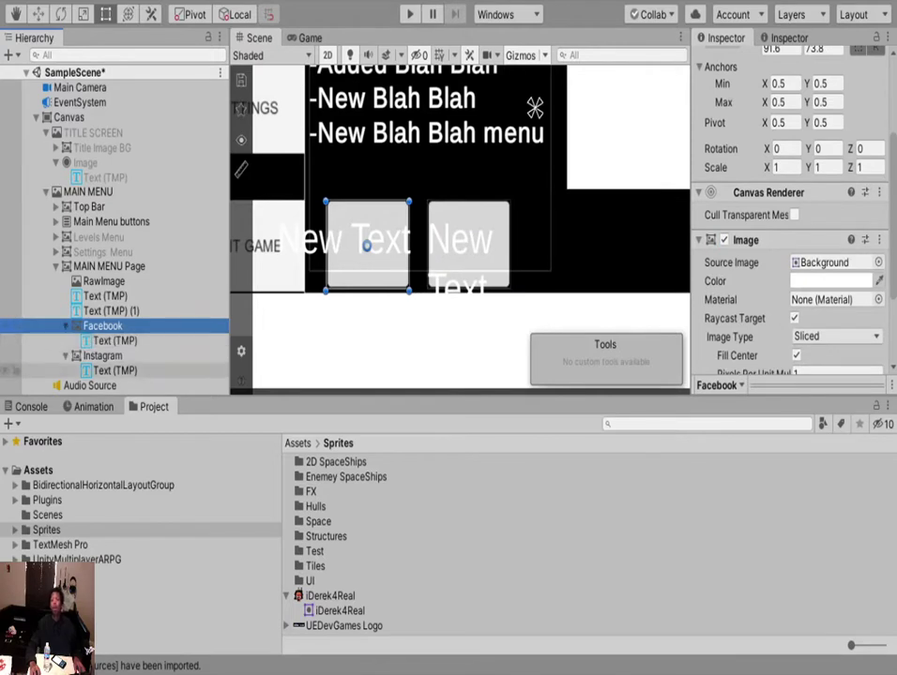
click(114, 340)
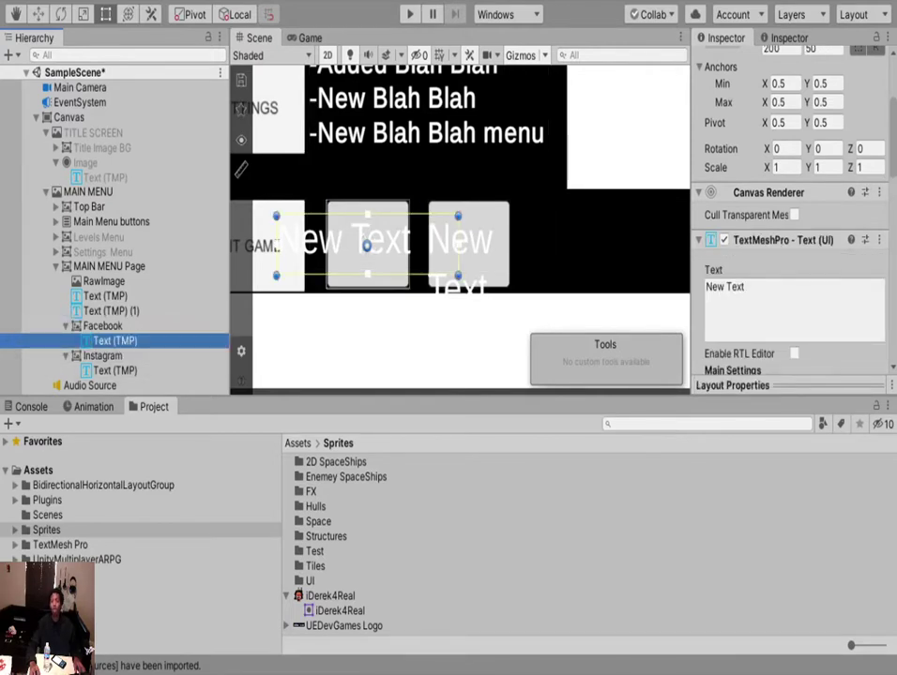
drag(276, 245, 326, 246)
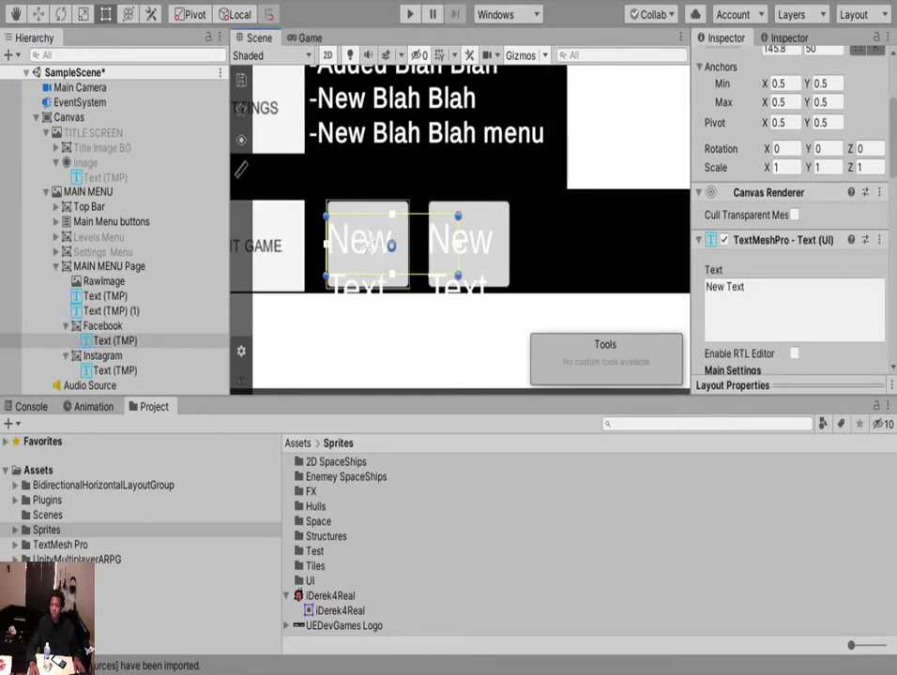
drag(458, 246, 408, 246)
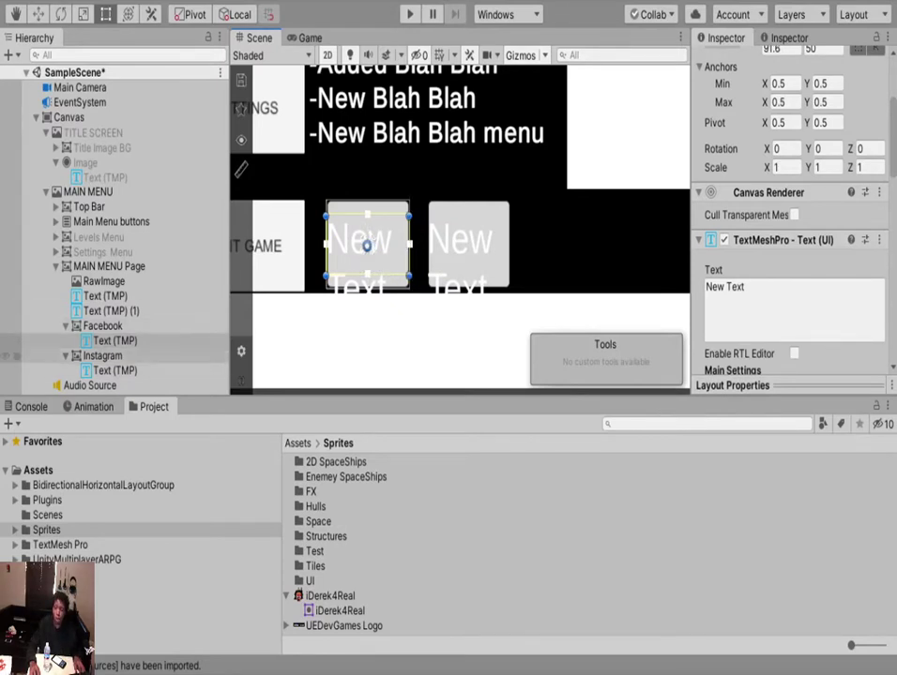
Change the Facebook icon's text to FB and the Instagram icon's text to IG.
click(745, 287)
key(ctrl+a)
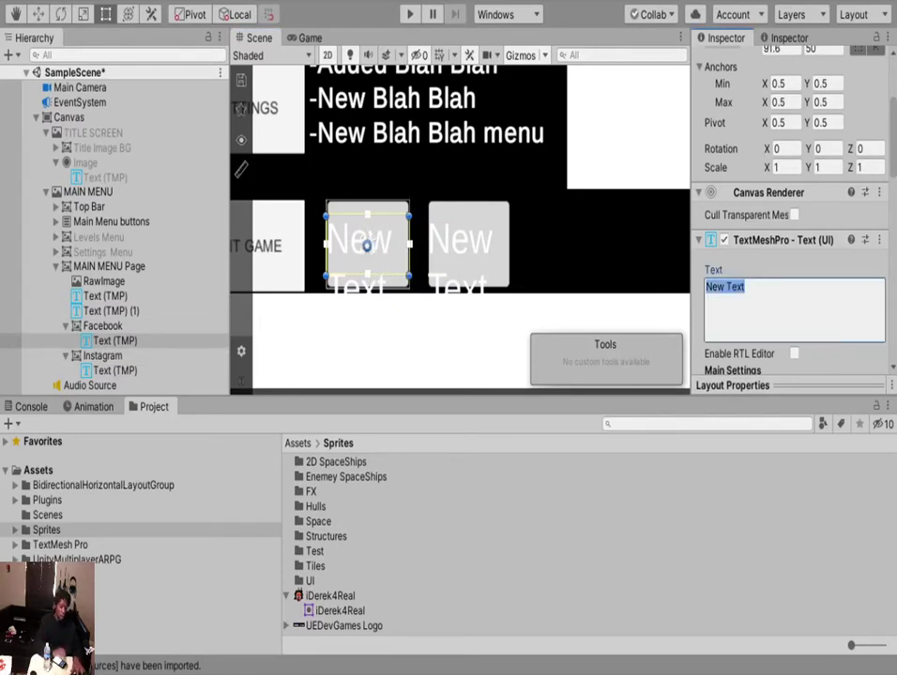
text(F)
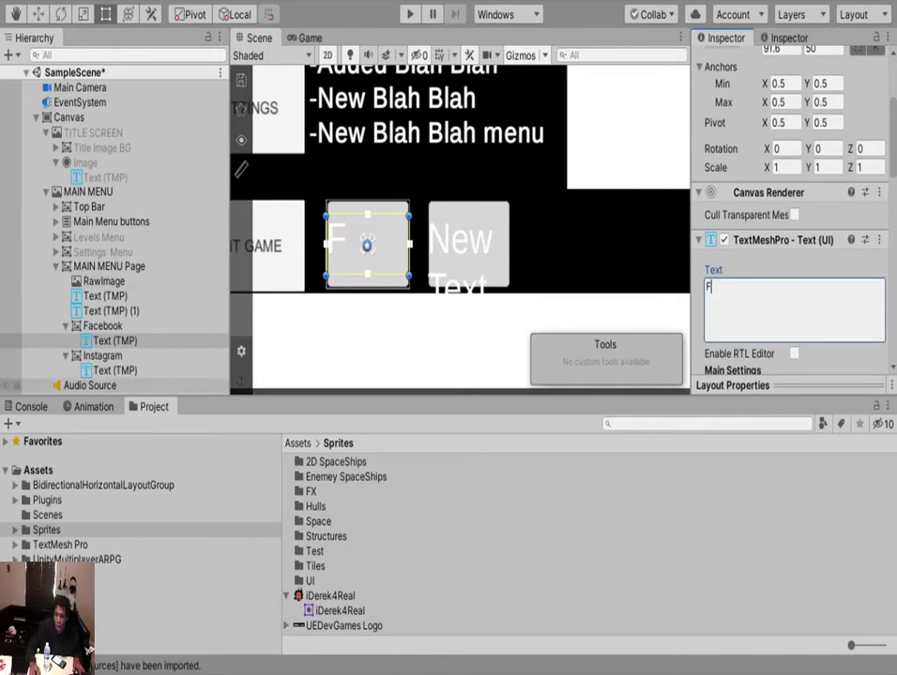
click(115, 370)
click(748, 290)
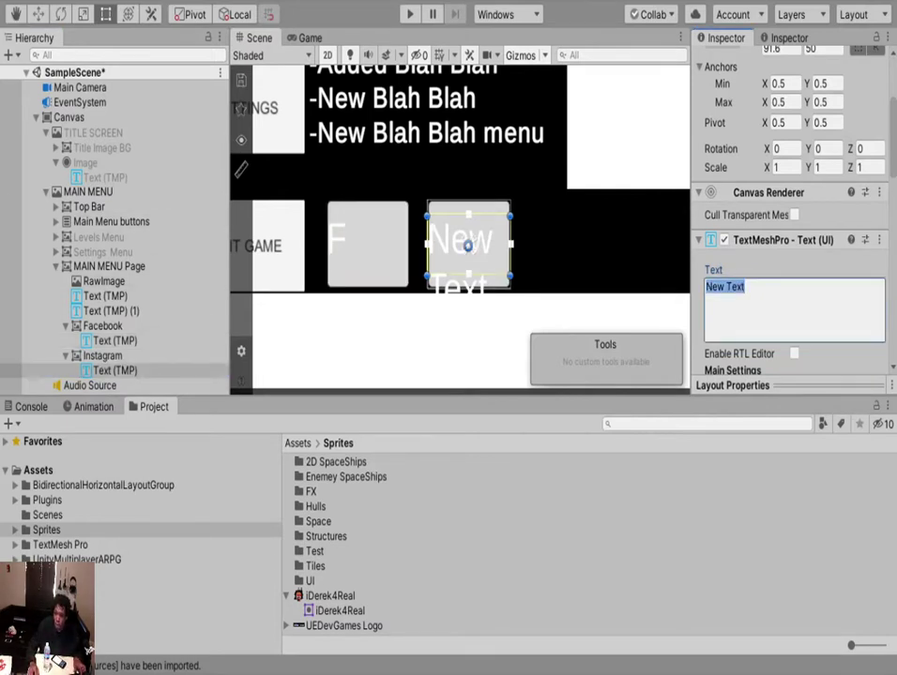
text(IG)
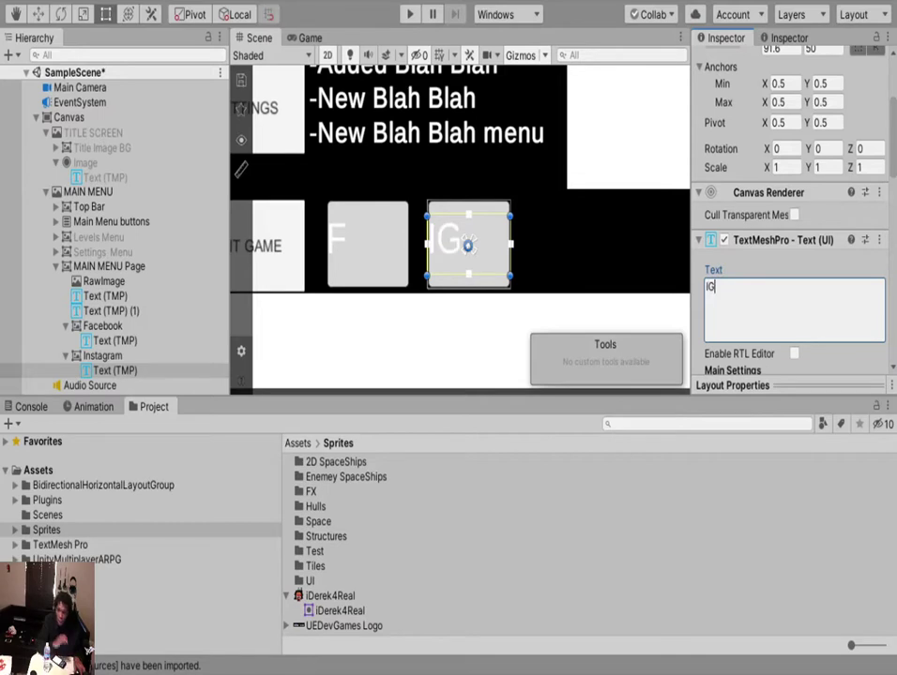
click(114, 340)
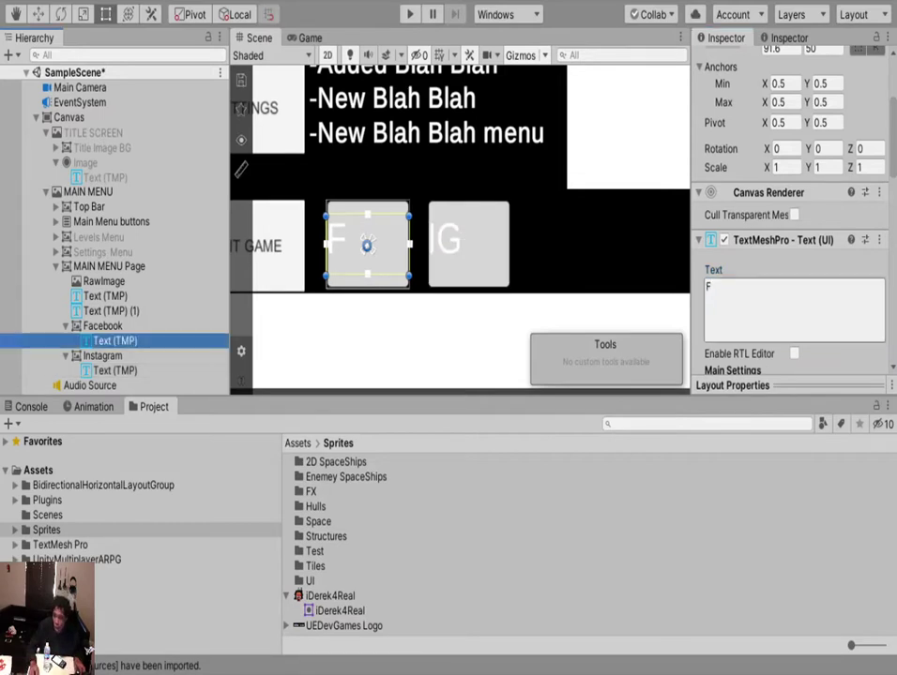
text(B)
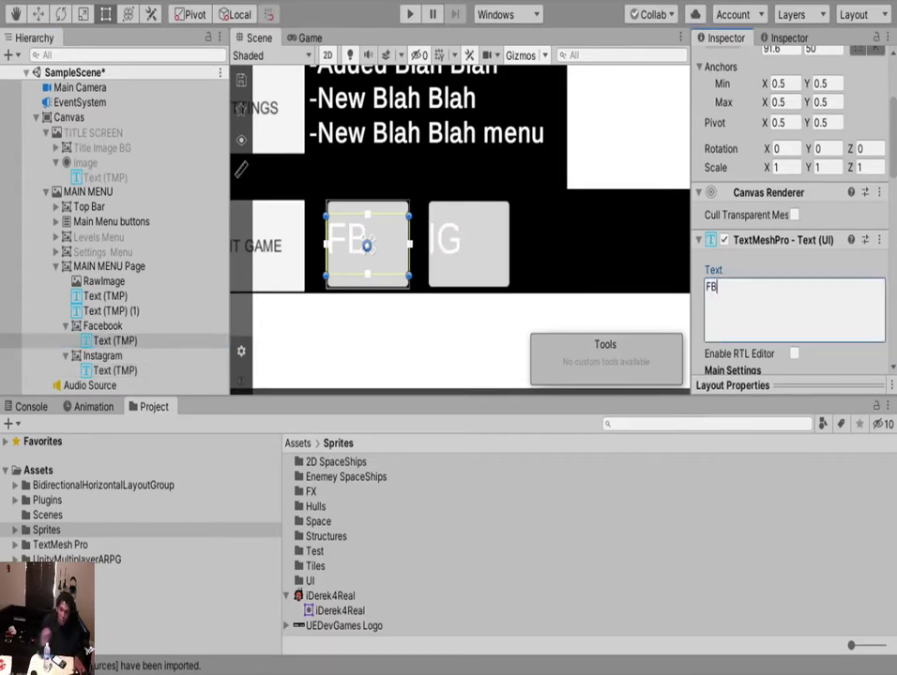
Center the FB and IG texts horizontally in their text boxes.
ctrl+click(115, 370)
scroll(793, 234, down, 6)
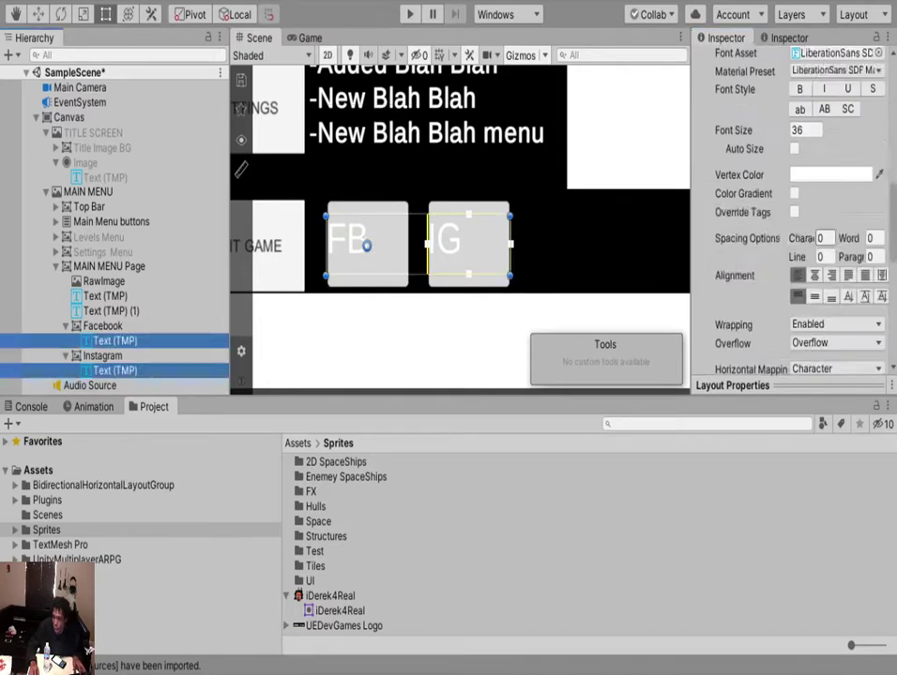
click(814, 108)
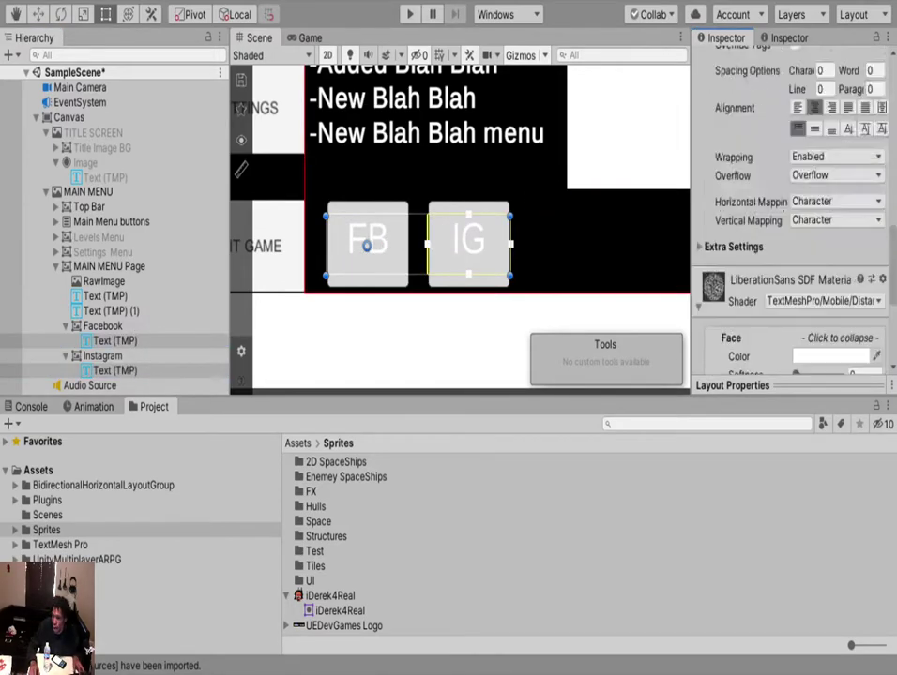
scroll(792, 216, up, 5)
scroll(793, 216, down, 5)
scroll(792, 216, up, 3)
scroll(793, 216, up, 3)
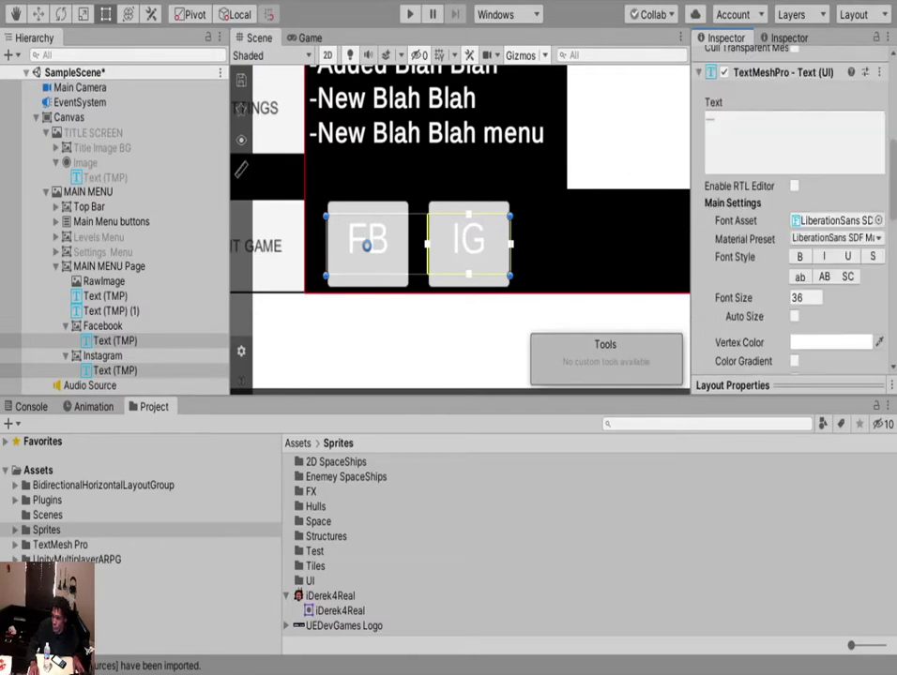
click(102, 325)
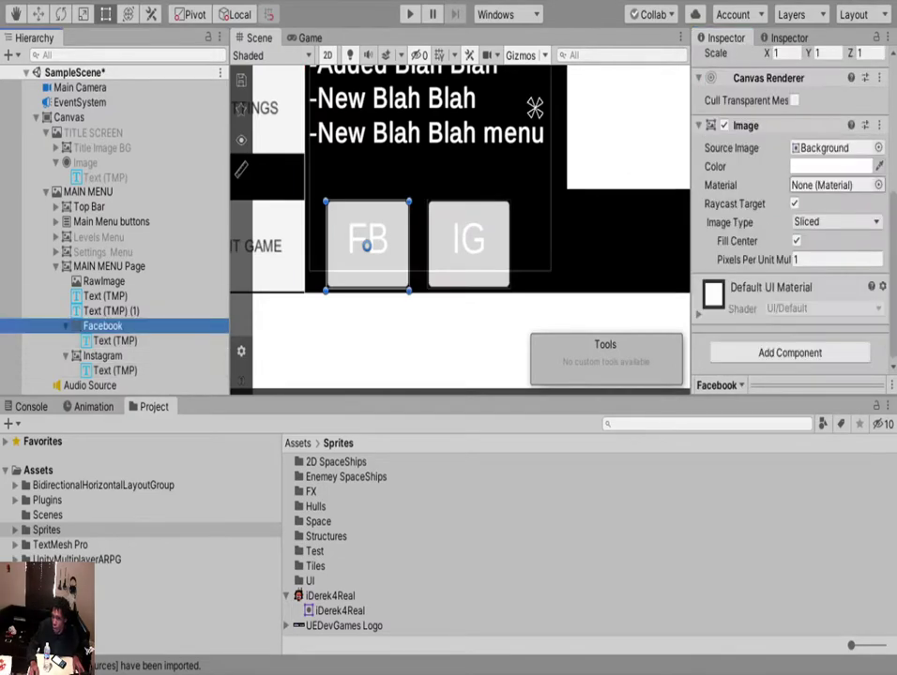
click(830, 185)
click(830, 166)
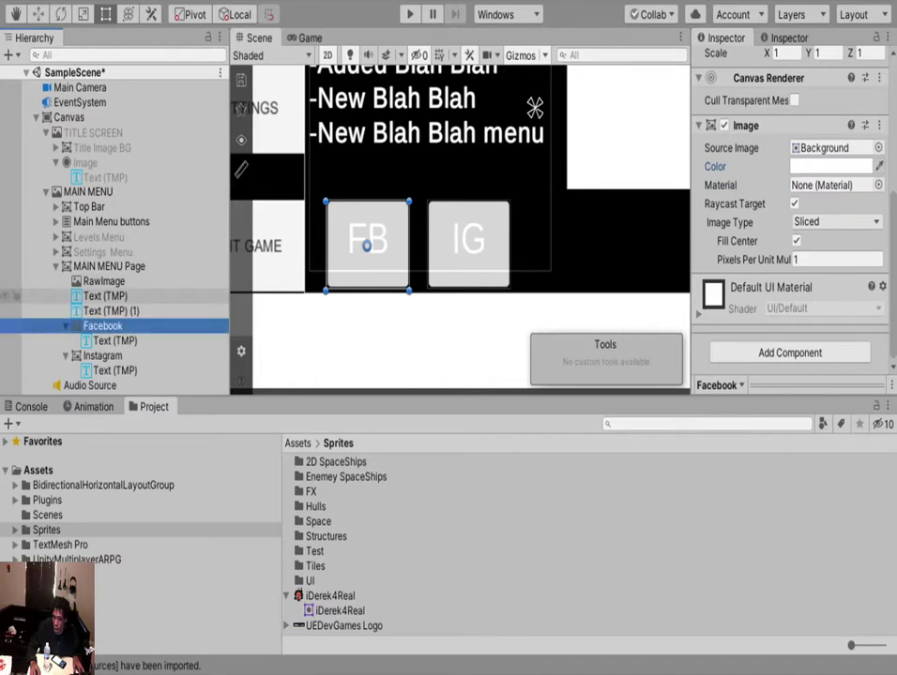
Set the vertex color of the FB text to bright blue.
click(115, 340)
scroll(793, 215, down, 3)
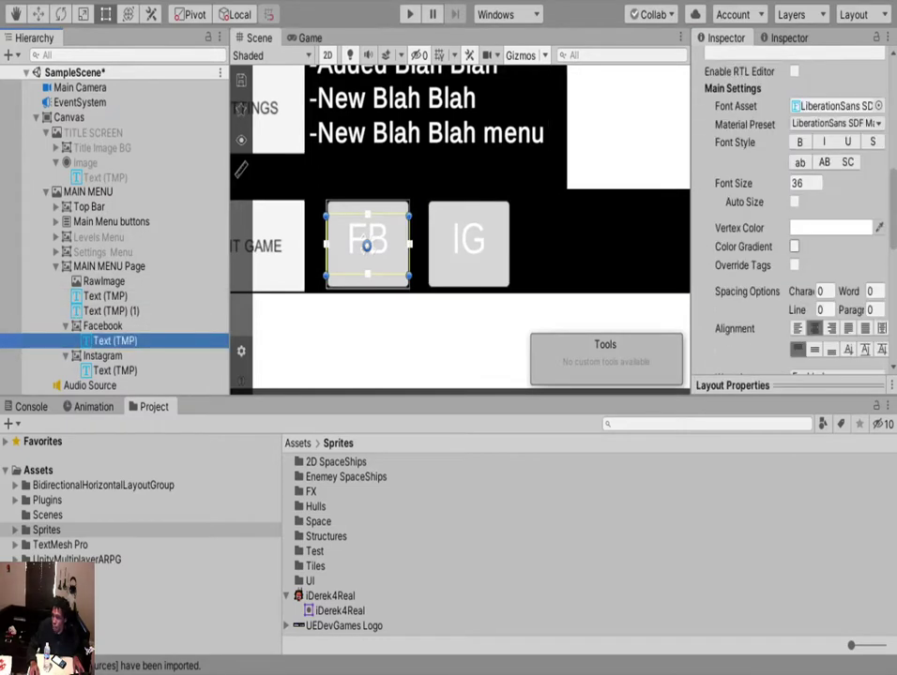
click(830, 228)
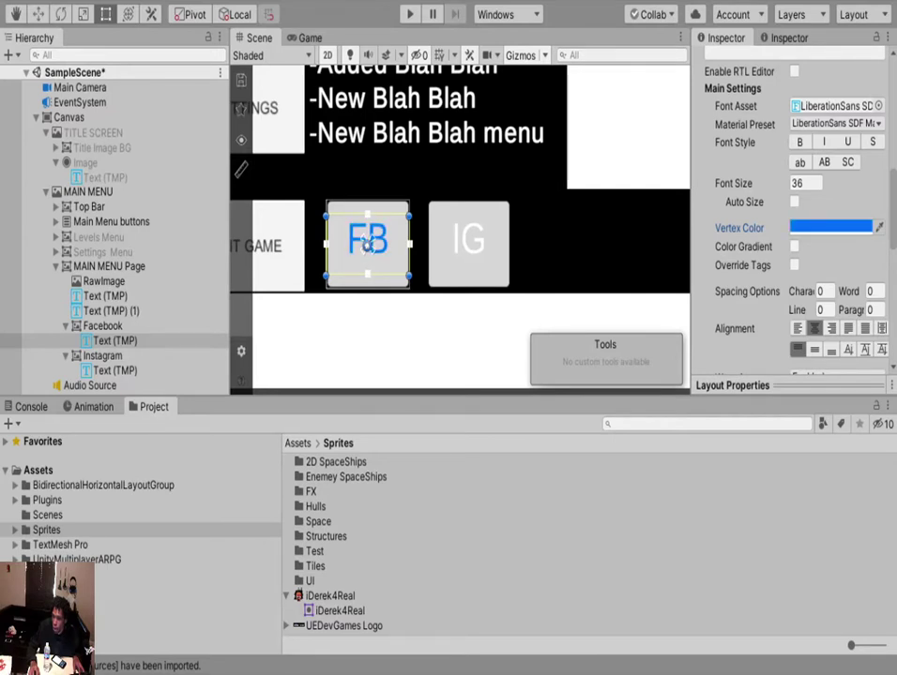
Enable Color Gradient on the IG text and set its vertex color to magenta pink.
click(115, 370)
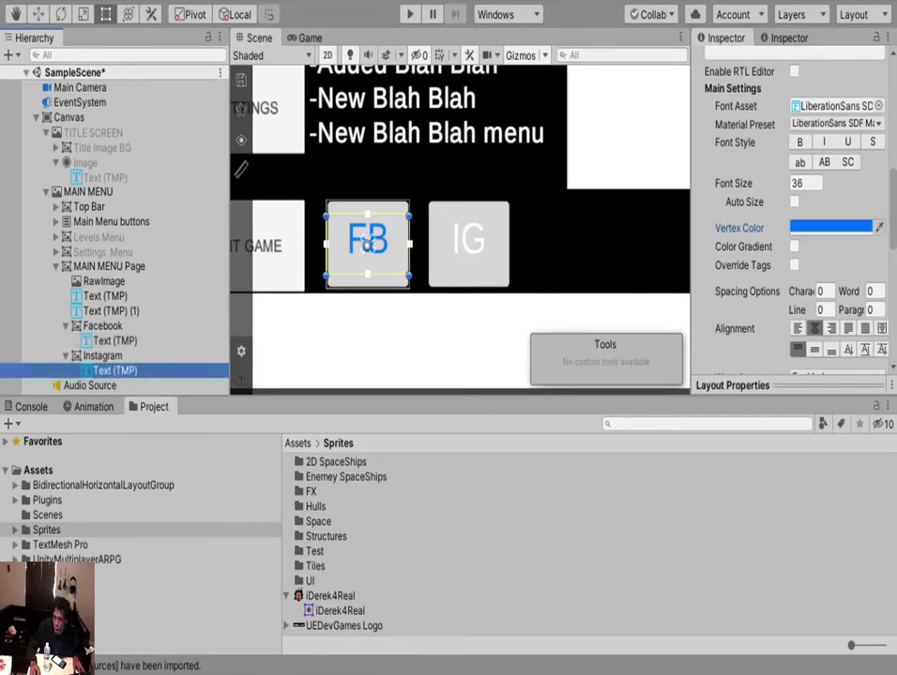
click(794, 247)
click(830, 228)
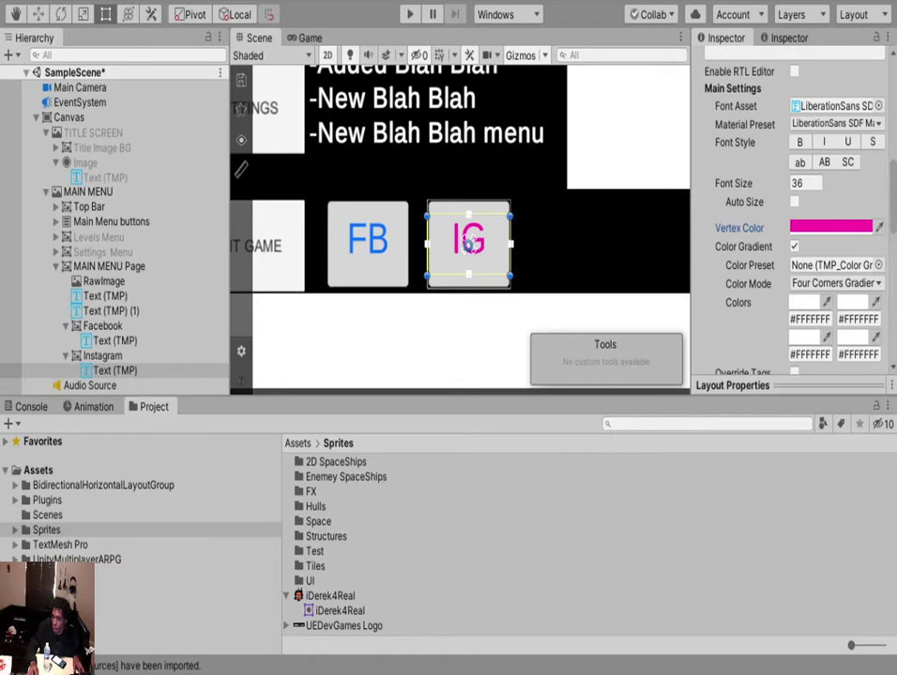
Collapse the Instagram and Facebook objects under MAIN MENU Page in the hierarchy.
scroll(469, 242, down, 5)
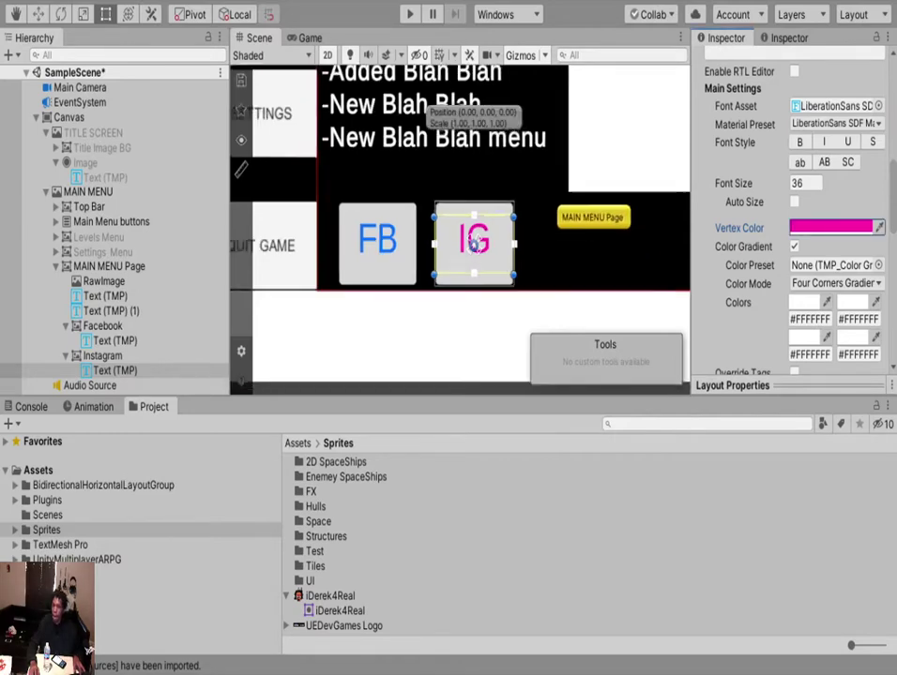
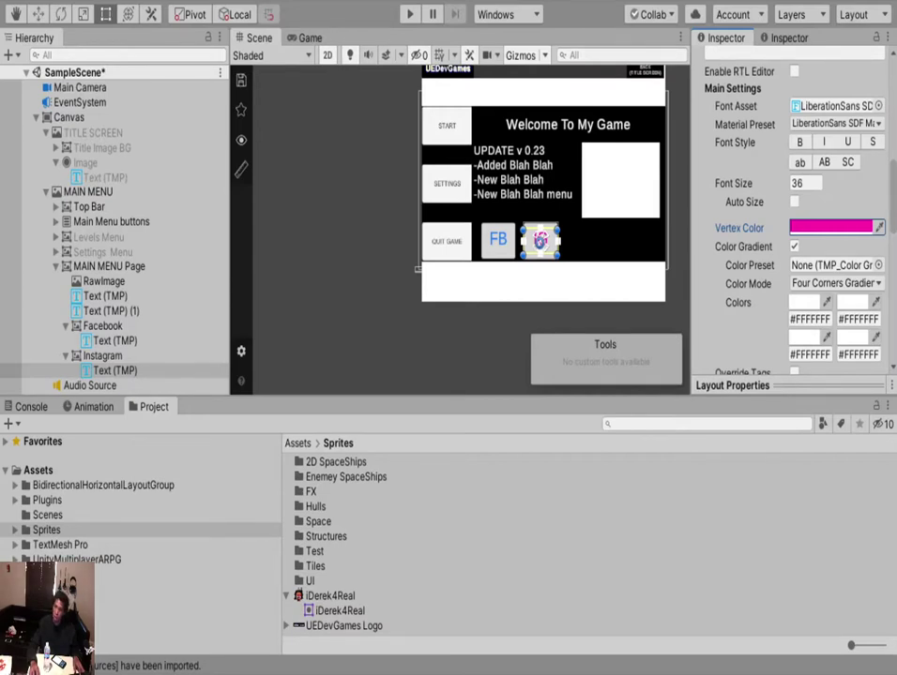
click(66, 355)
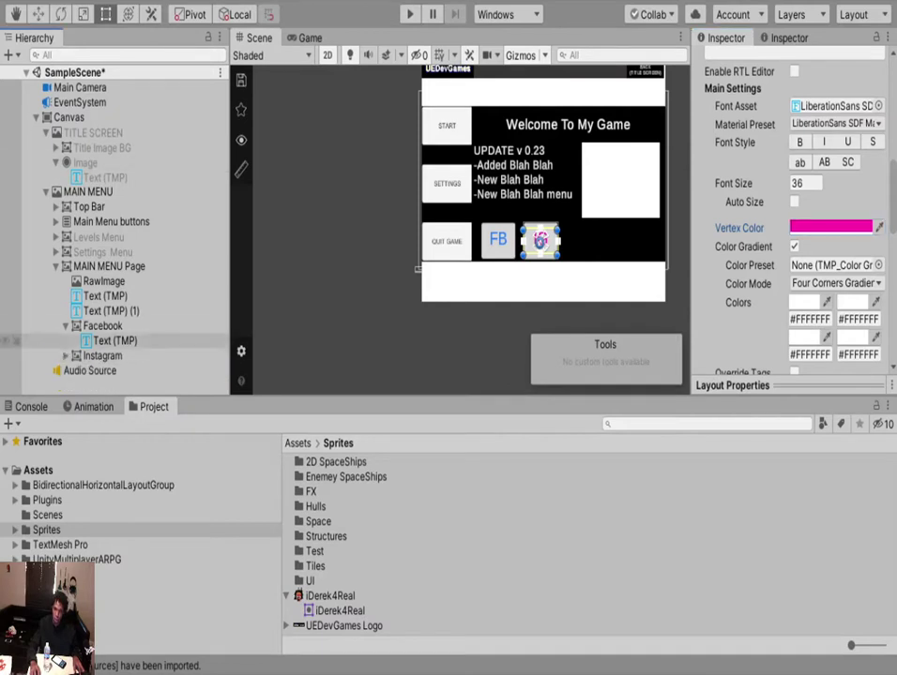
click(65, 325)
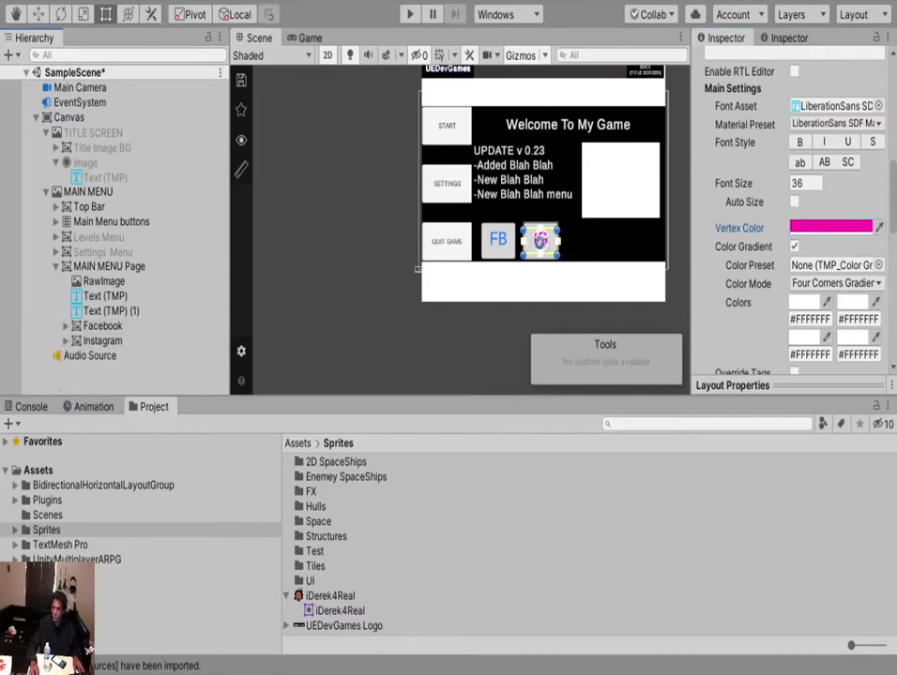
Set the Raw Image color of the MAIN MENU background to dark gray.
scroll(483, 278, down, 5)
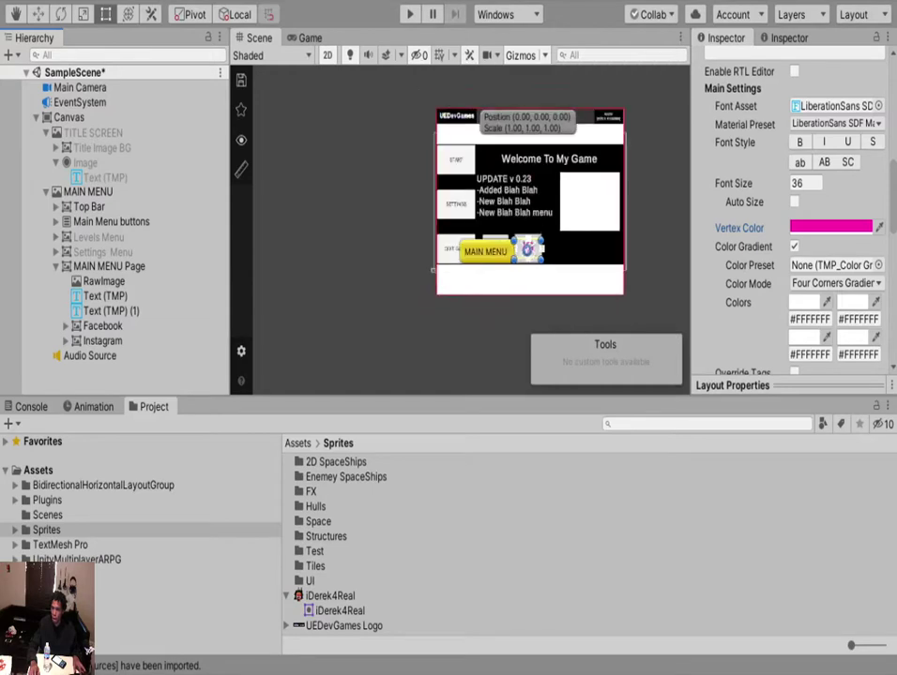
click(511, 279)
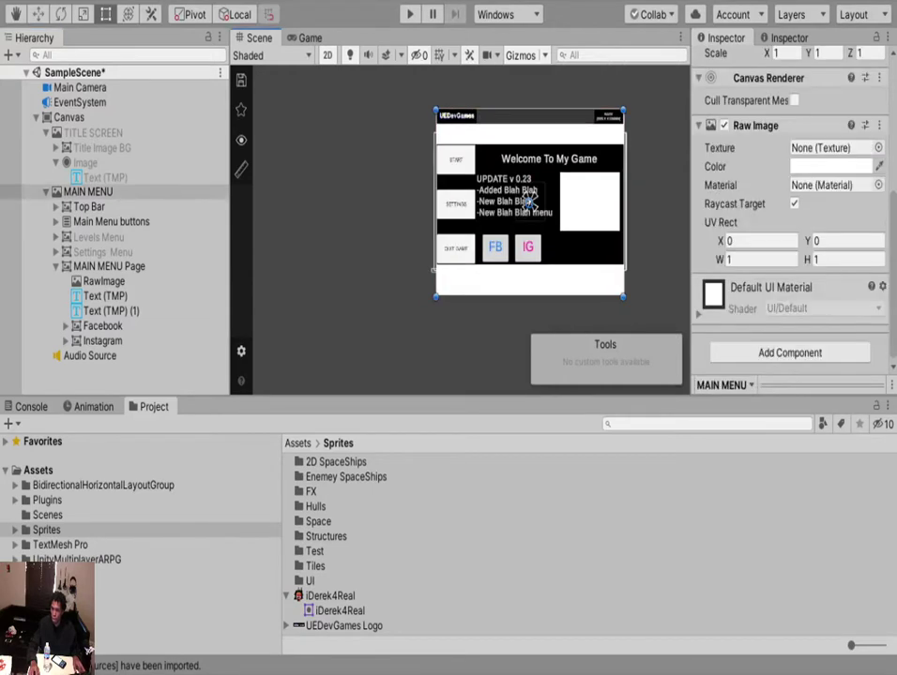
click(830, 166)
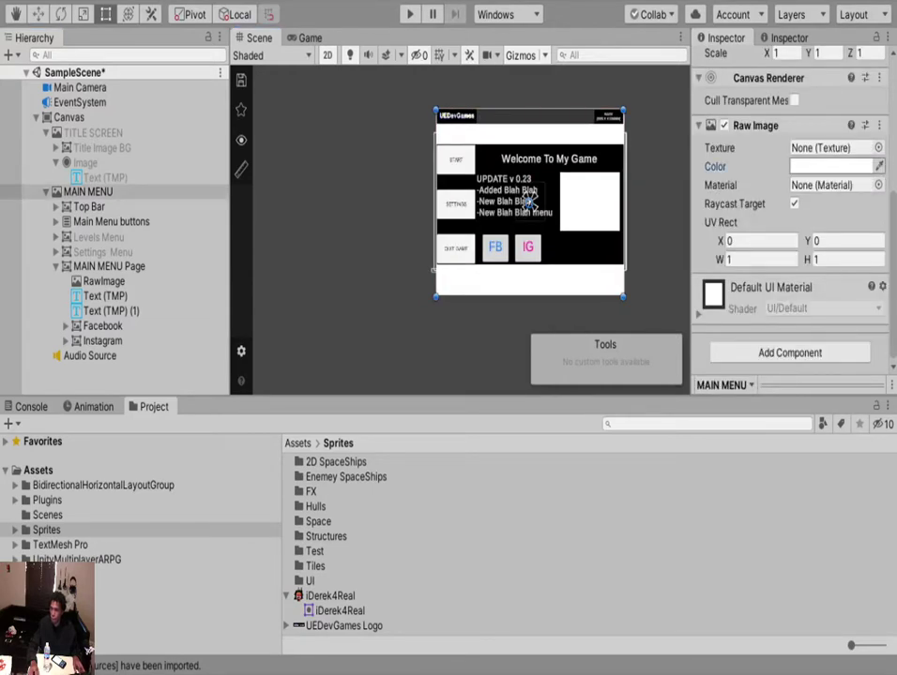
click(761, 241)
drag(761, 241, 731, 274)
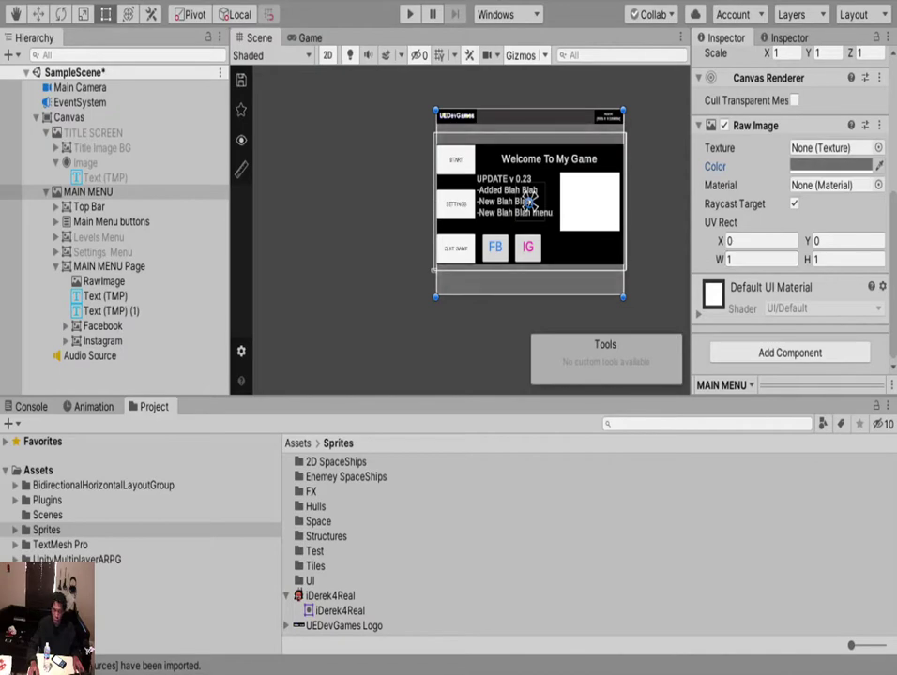
Shorten the MAIN MENU background to a height of about 417, bringing its lower edge up to the canvas's lower edge.
scroll(530, 200, up, 5)
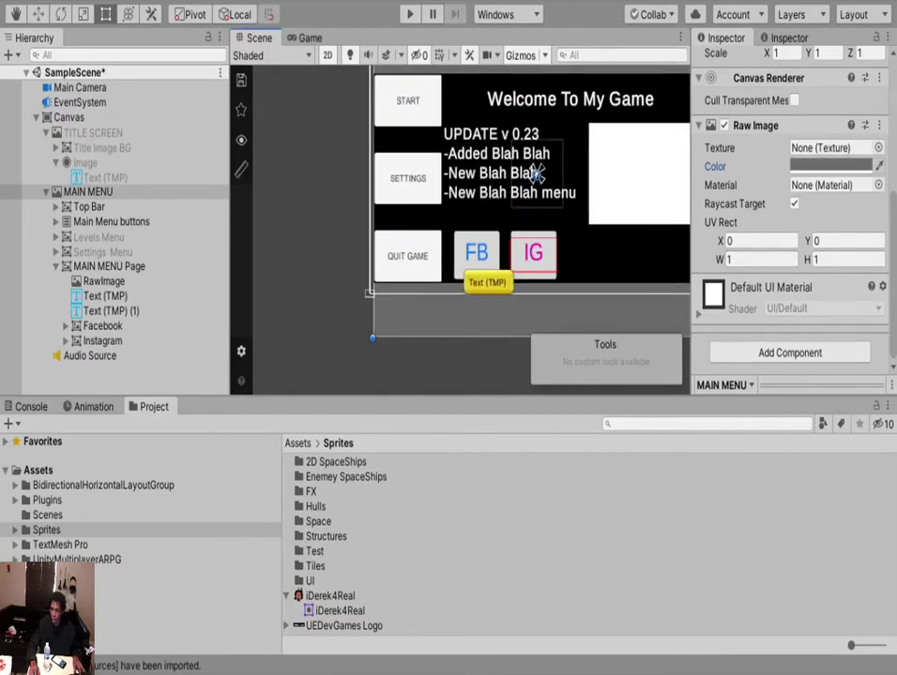
scroll(534, 177, down, 5)
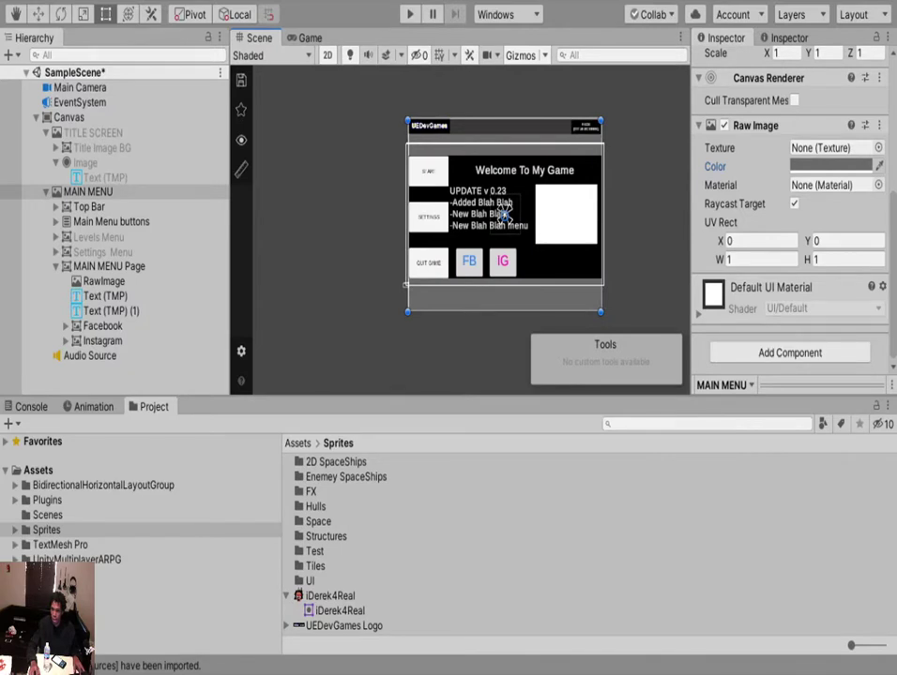
mouse_move(504, 214)
mouse_down()
mouse_move(504, 201)
mouse_move(505, 216)
mouse_up()
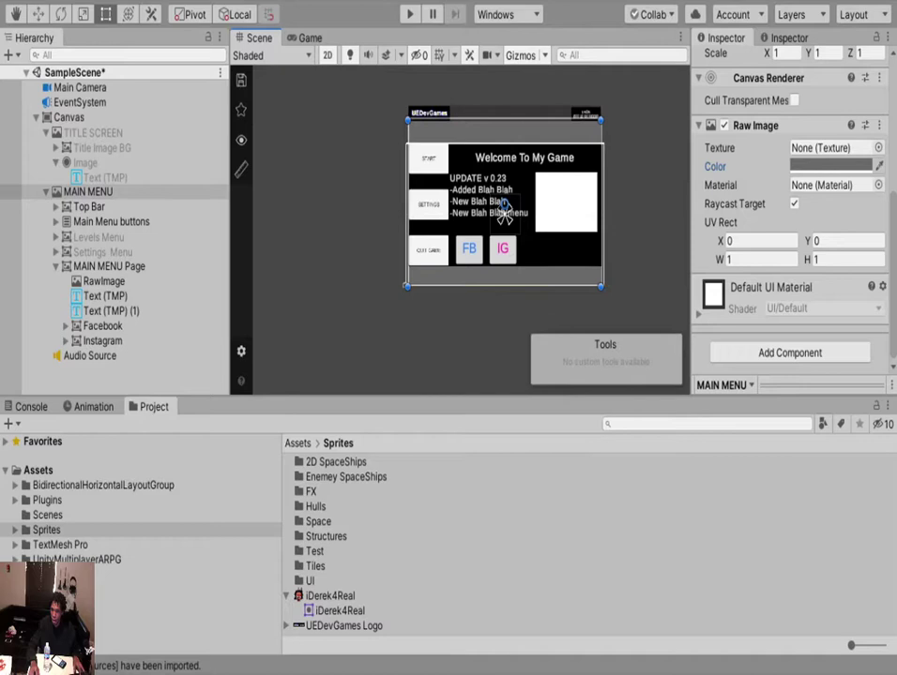
Move the Top Bar down to about Pos Y 183 so it sits within the upper edge of the MAIN MENU background.
click(505, 202)
key(w)
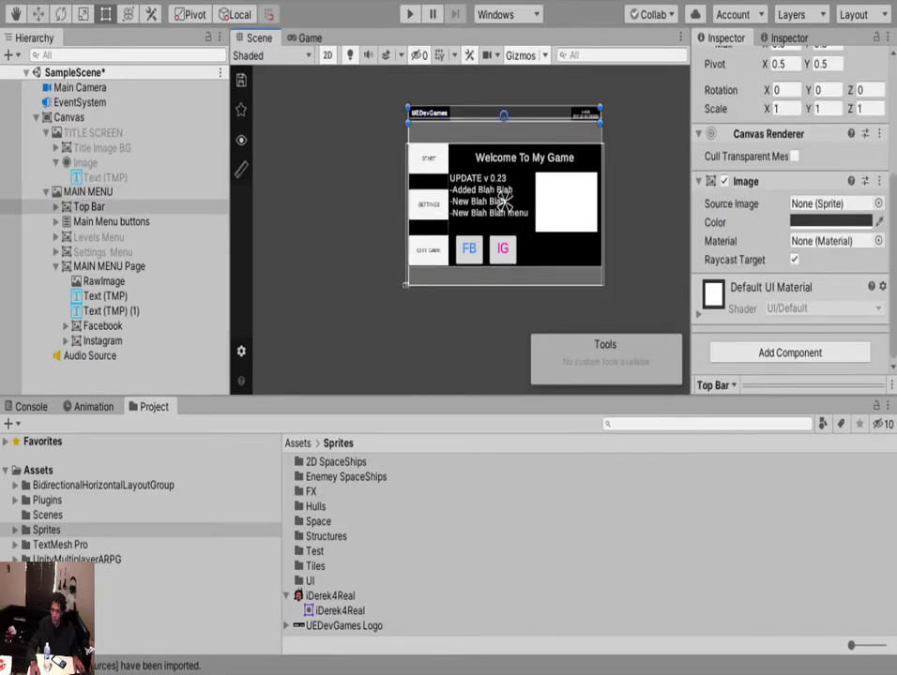
drag(505, 89, 505, 104)
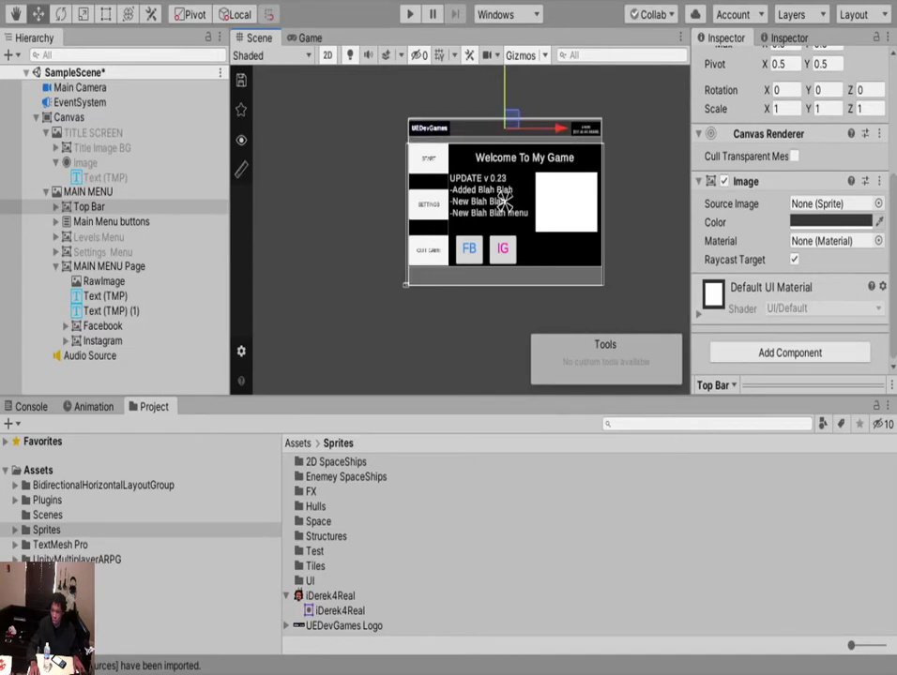
scroll(498, 201, up, 3)
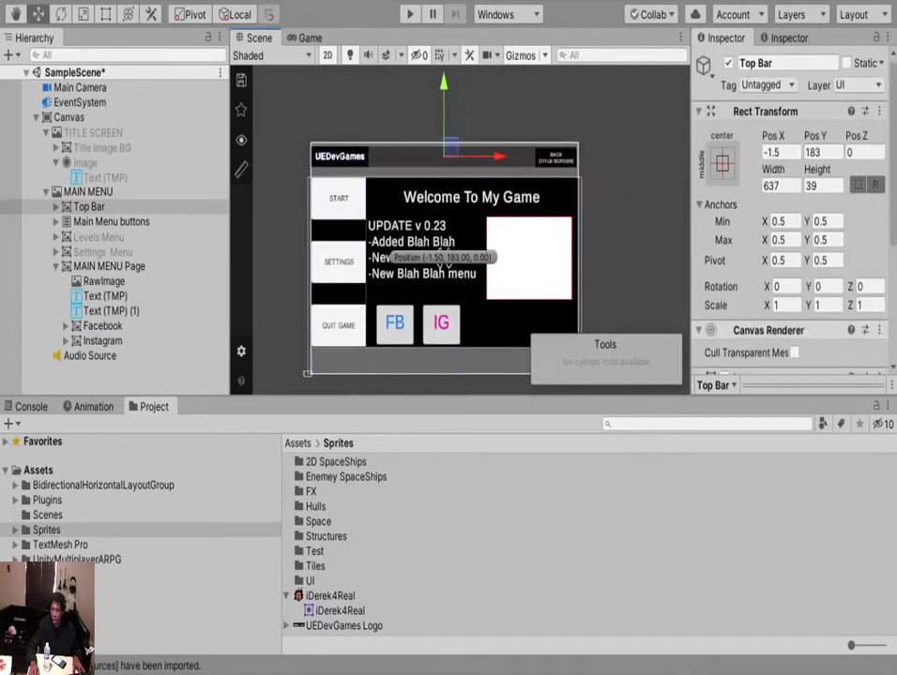
Select the MAIN MENU background object for repositioning in the scene.
click(445, 254)
click(444, 267)
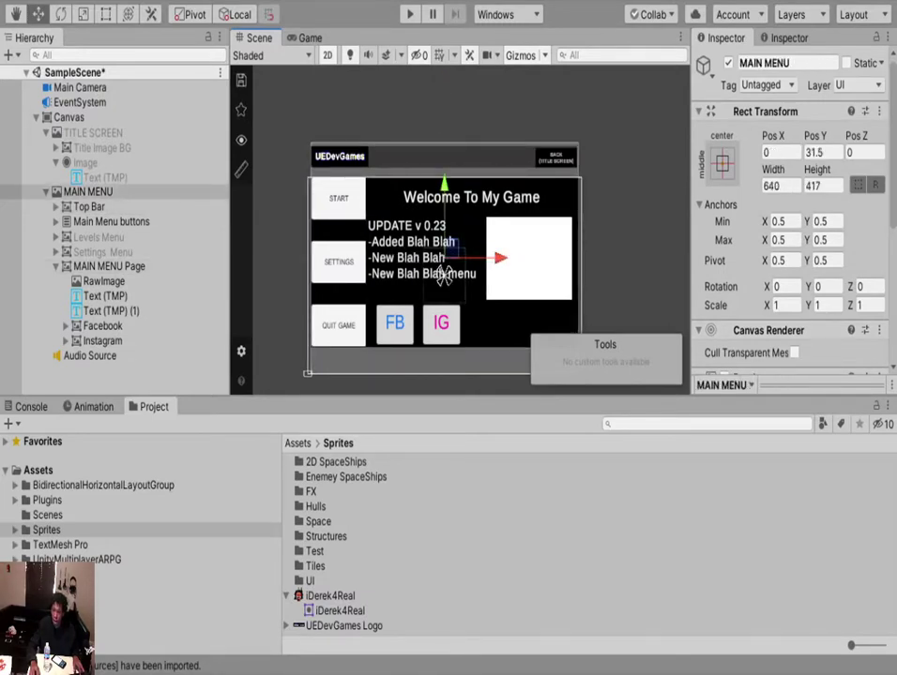
Compare the main menu layout in the Scene view with how it appears in the Game view.
click(444, 273)
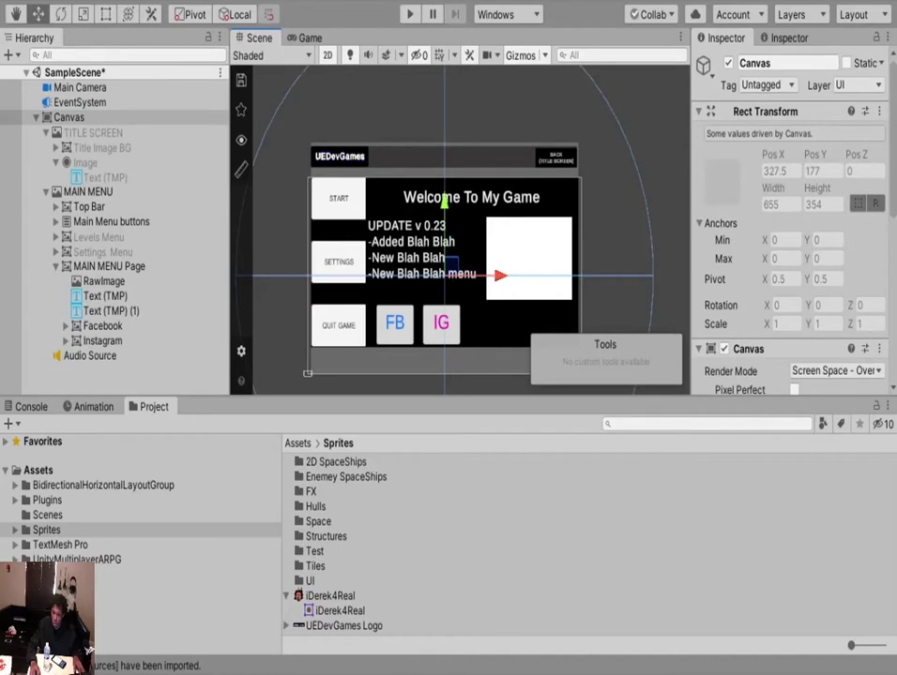
click(309, 37)
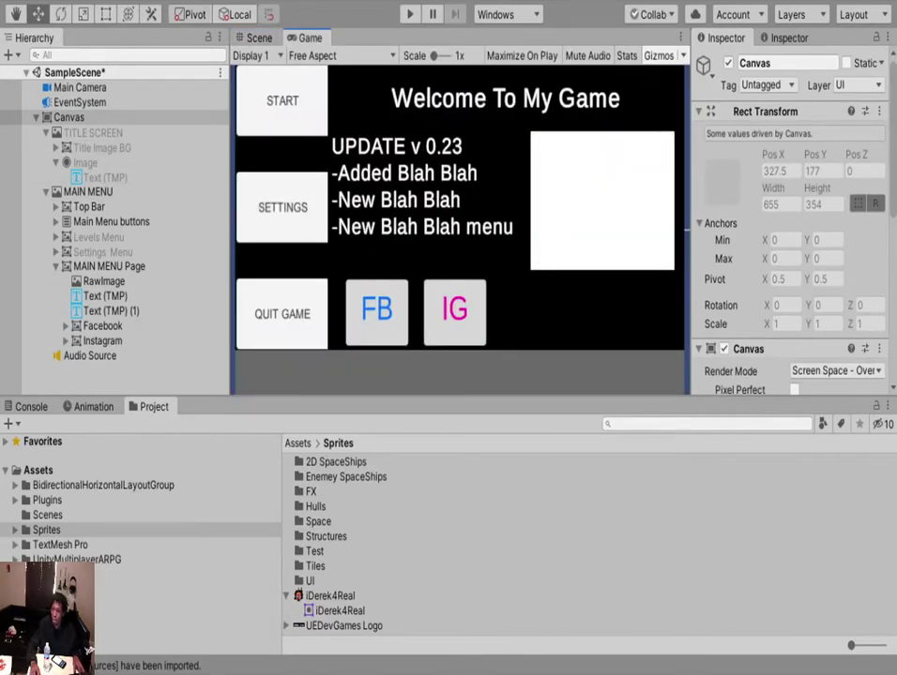
click(258, 38)
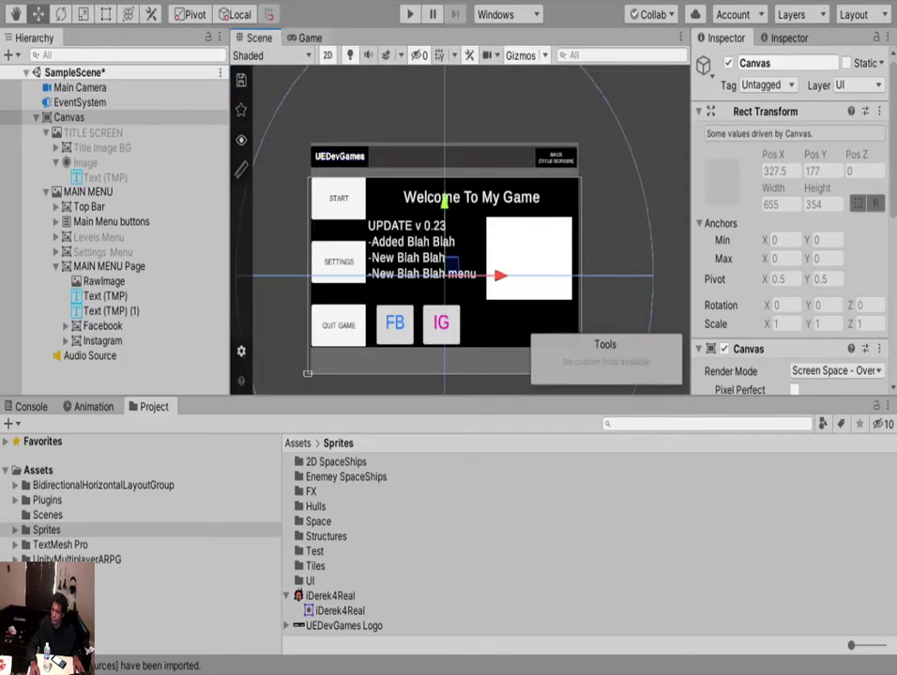
click(310, 38)
click(257, 38)
scroll(388, 204, down, 4)
click(310, 37)
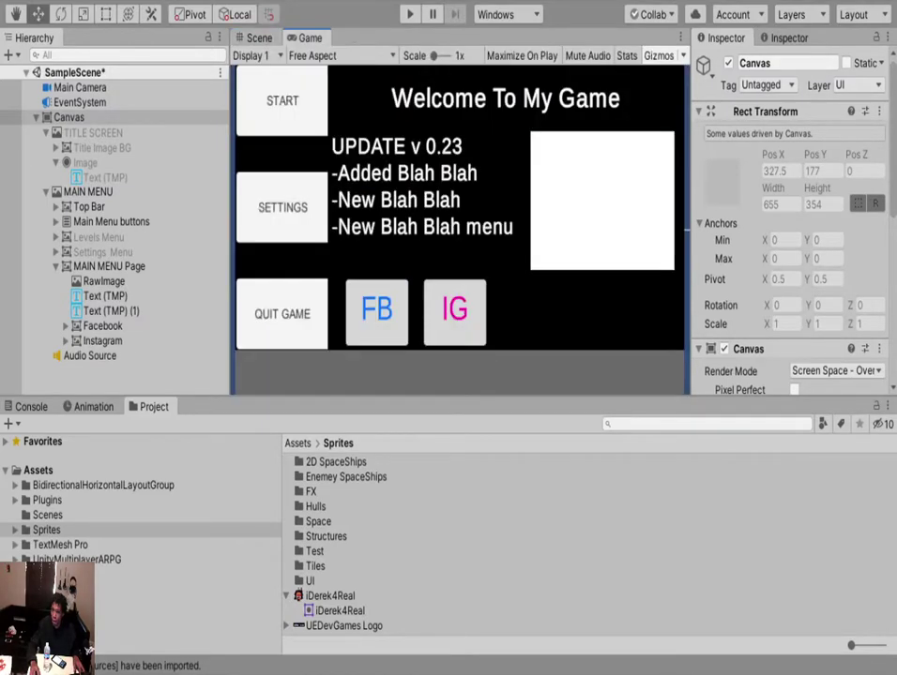
click(258, 37)
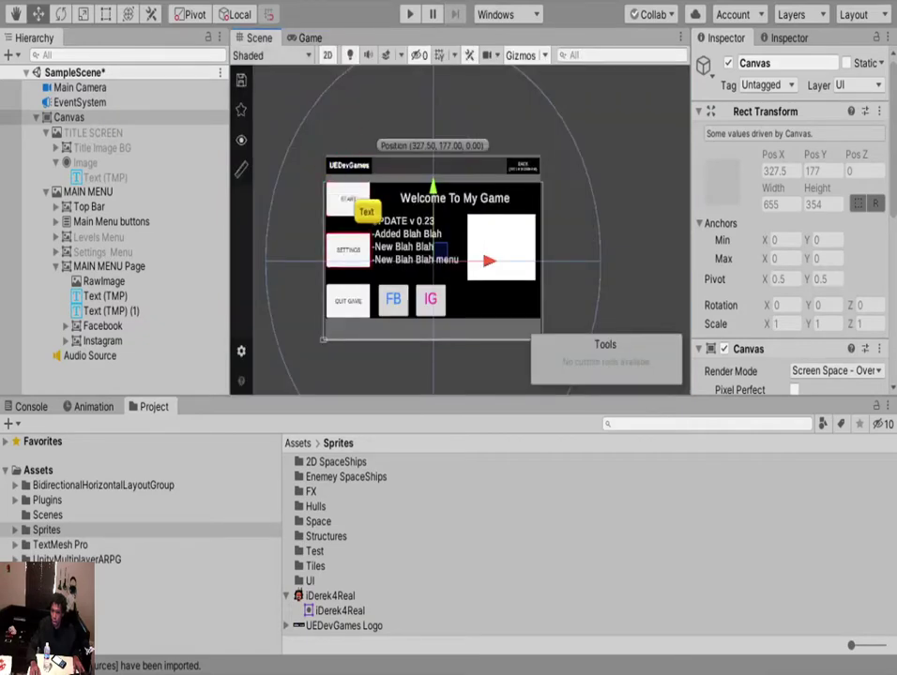
scroll(368, 208, up, 4)
click(476, 279)
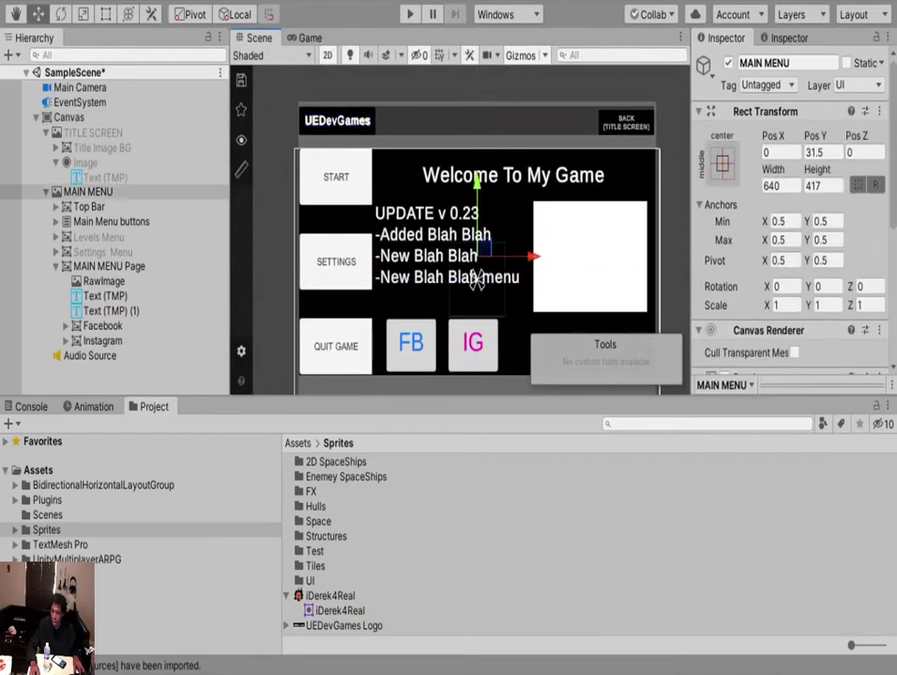
click(477, 255)
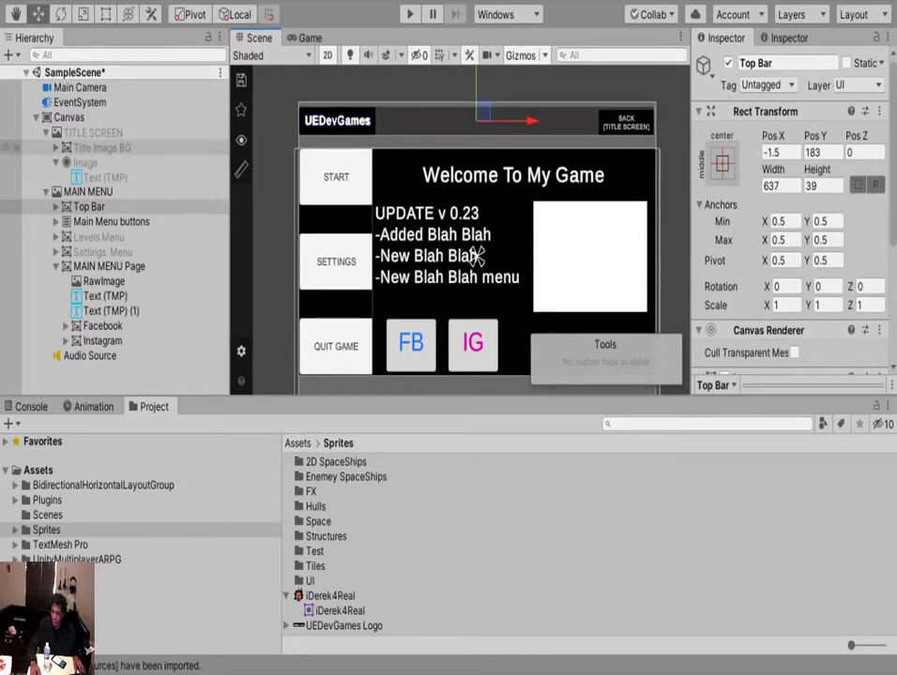
click(476, 278)
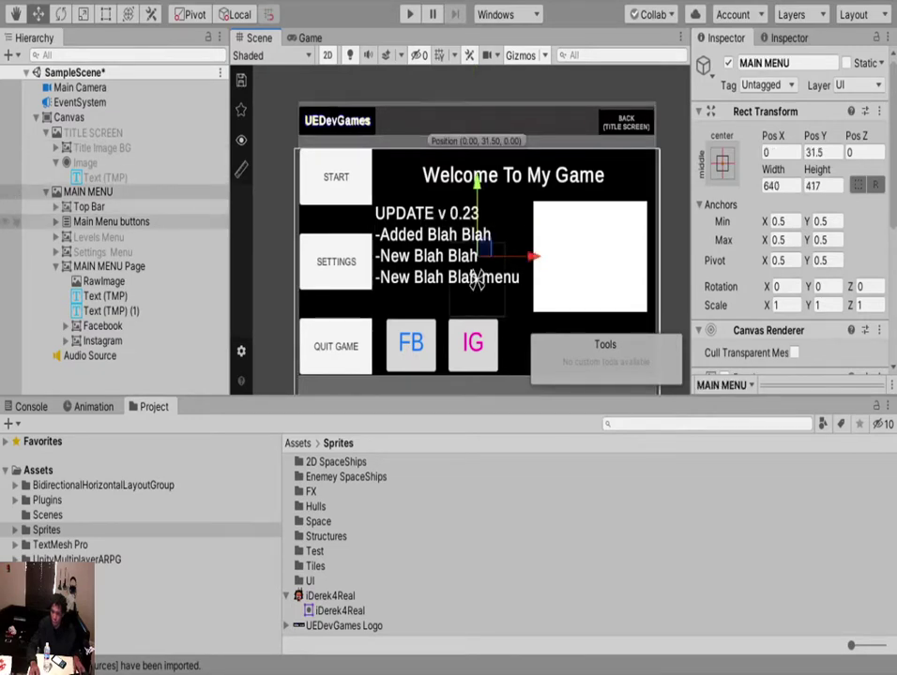
click(476, 276)
click(477, 276)
click(477, 255)
click(476, 255)
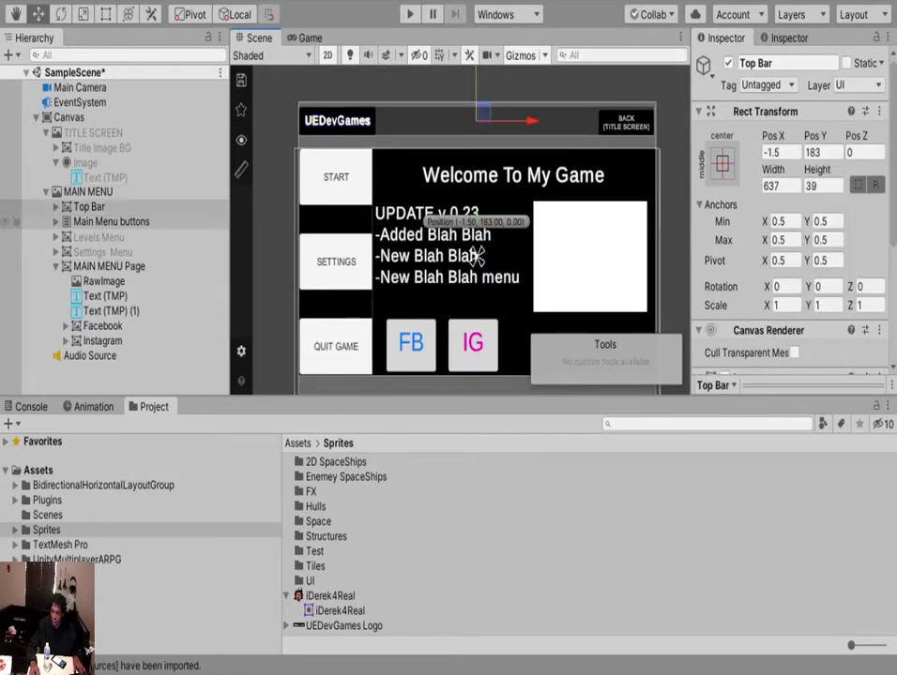
key(ctrl+z)
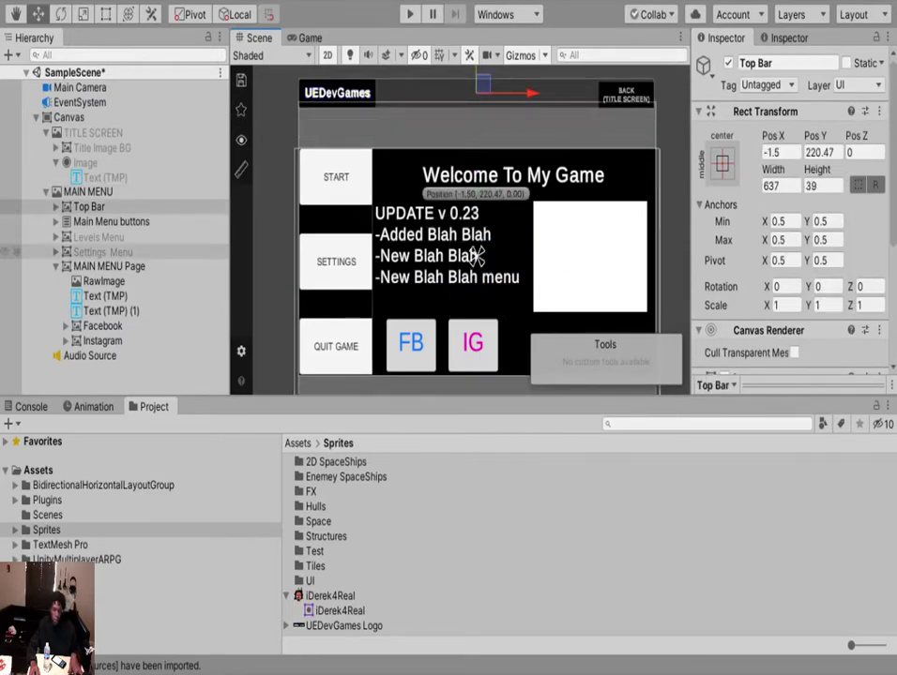
key(ctrl+y)
Lower the shared top edge of the MAIN MENU Page and Main Menu buttons to a height of about 259.7.
click(477, 255)
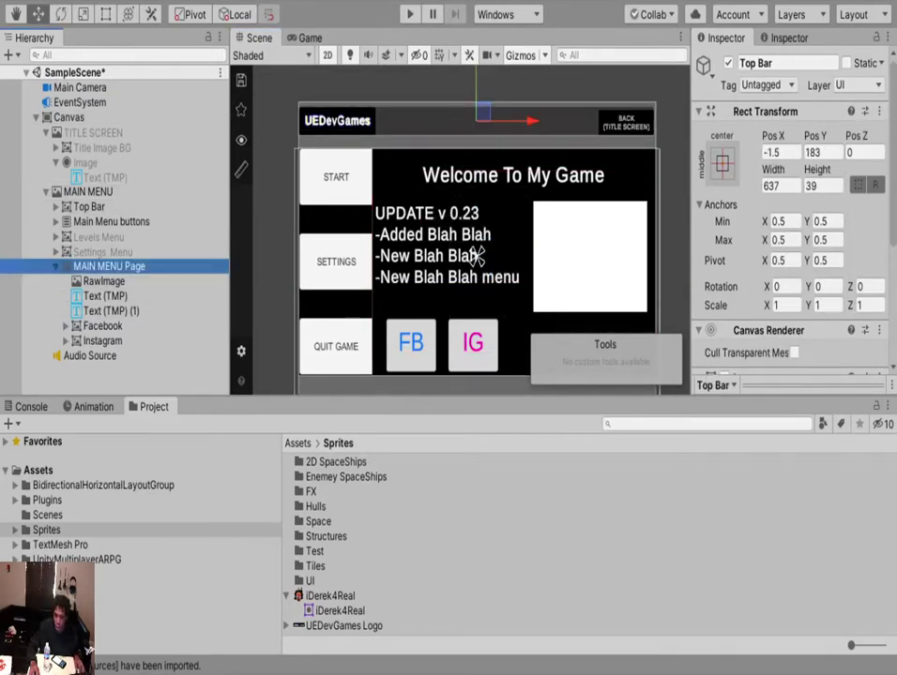
key(t)
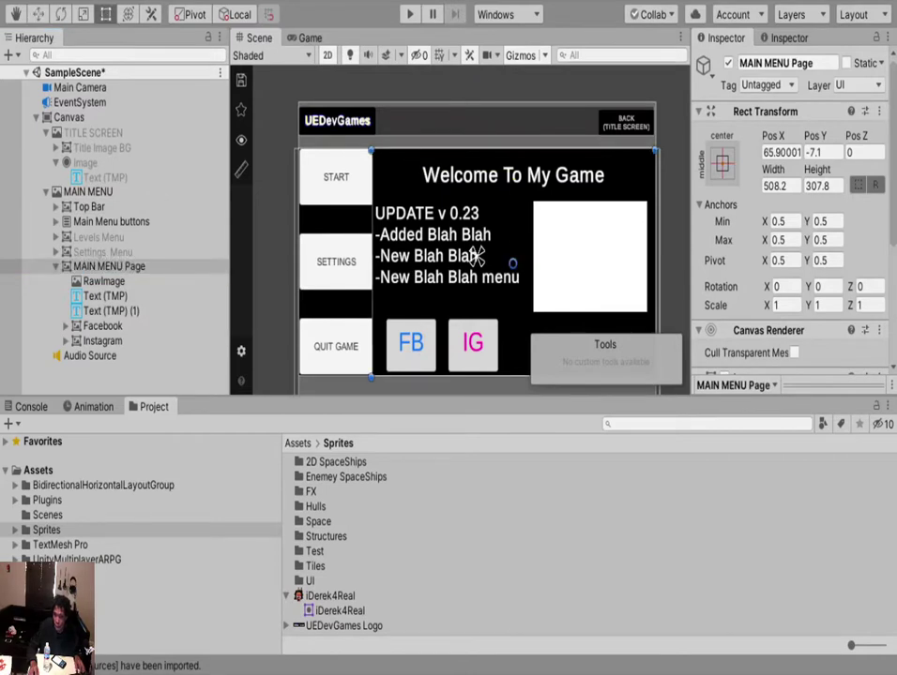
mouse_move(454, 150)
mouse_down()
mouse_move(454, 158)
mouse_move(455, 150)
mouse_up()
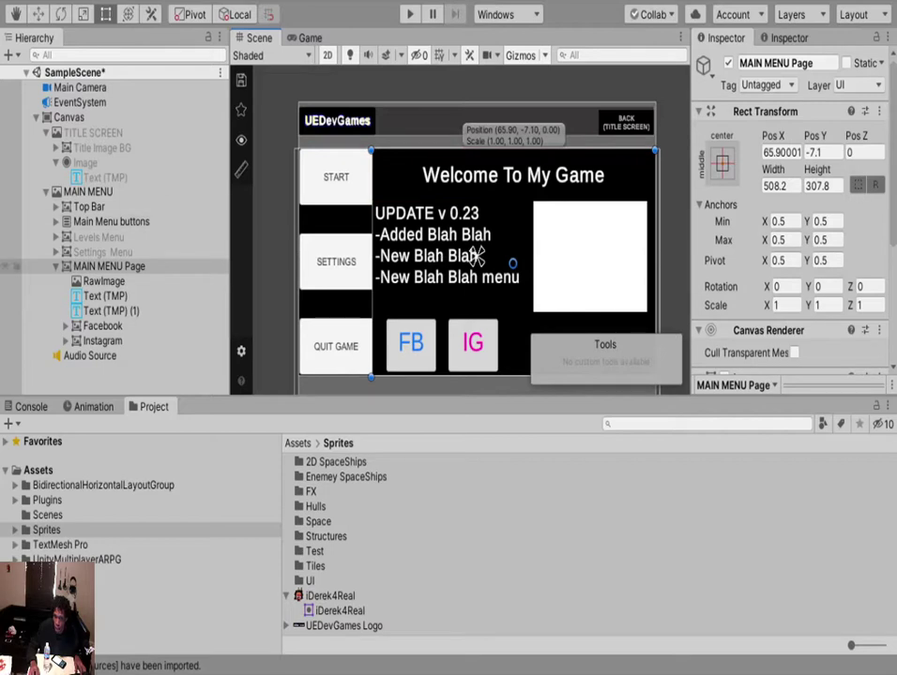
click(109, 267)
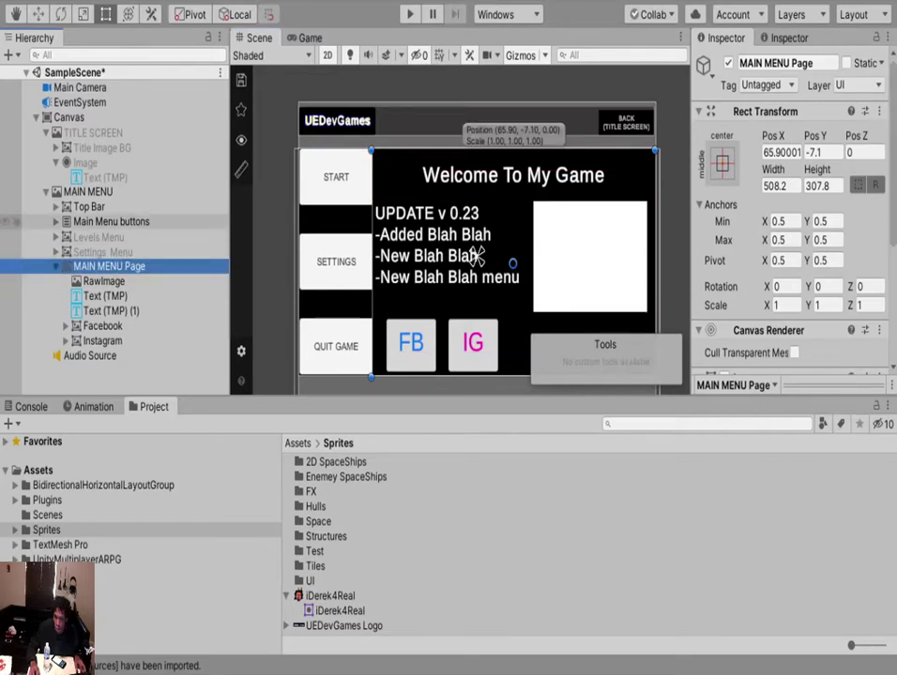
ctrl+click(111, 221)
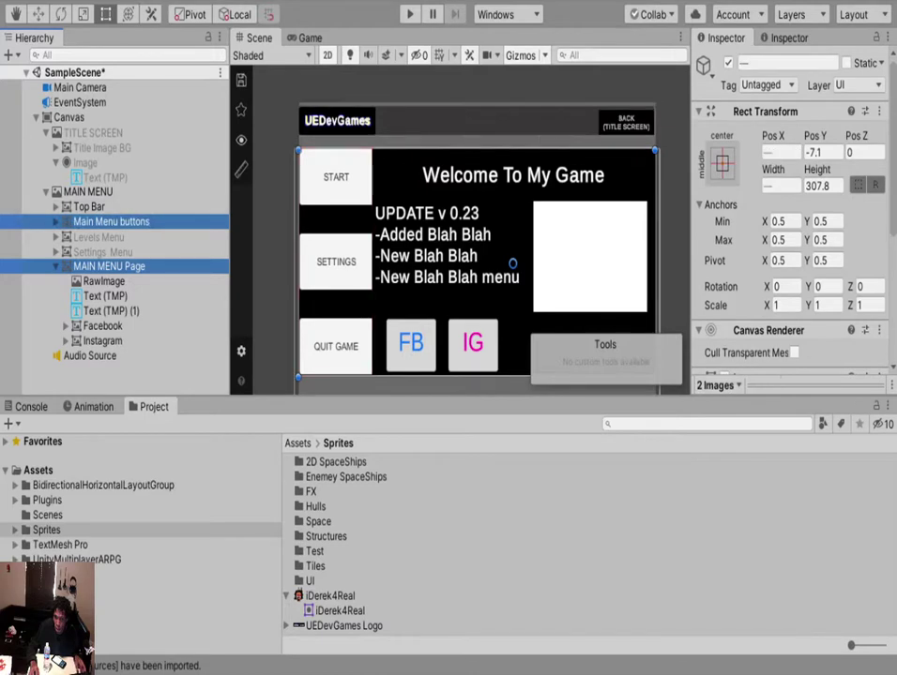
drag(513, 149, 513, 164)
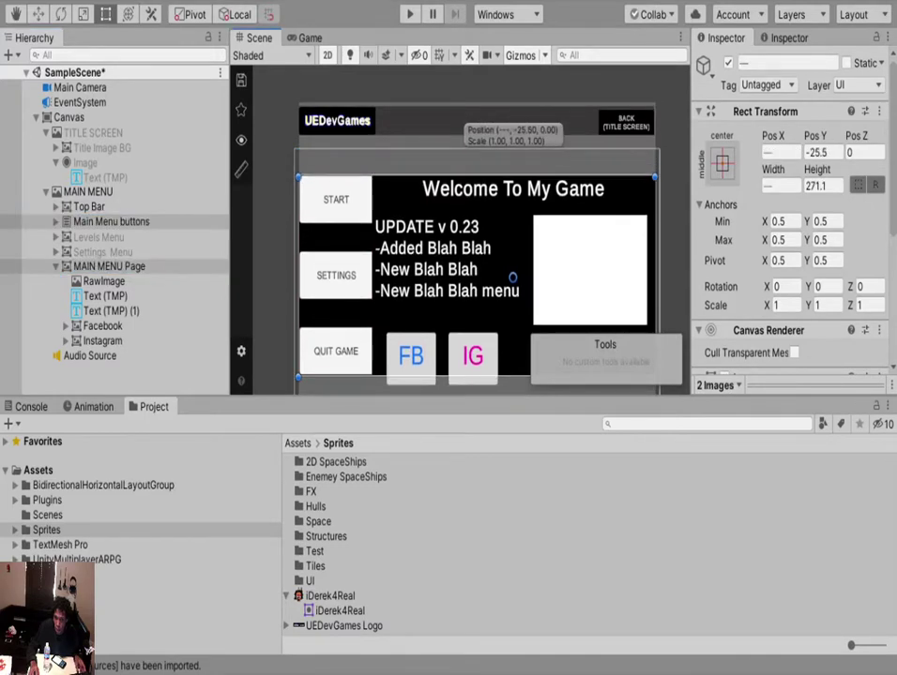
drag(309, 176, 310, 184)
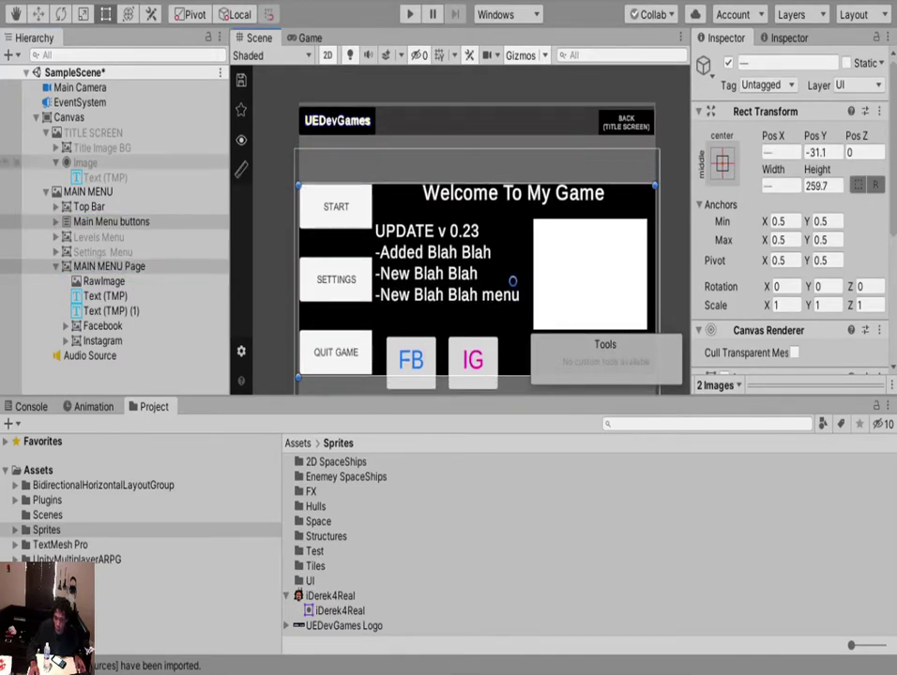
Set the height of both the Facebook and Instagram buttons to 50.
click(104, 282)
click(103, 327)
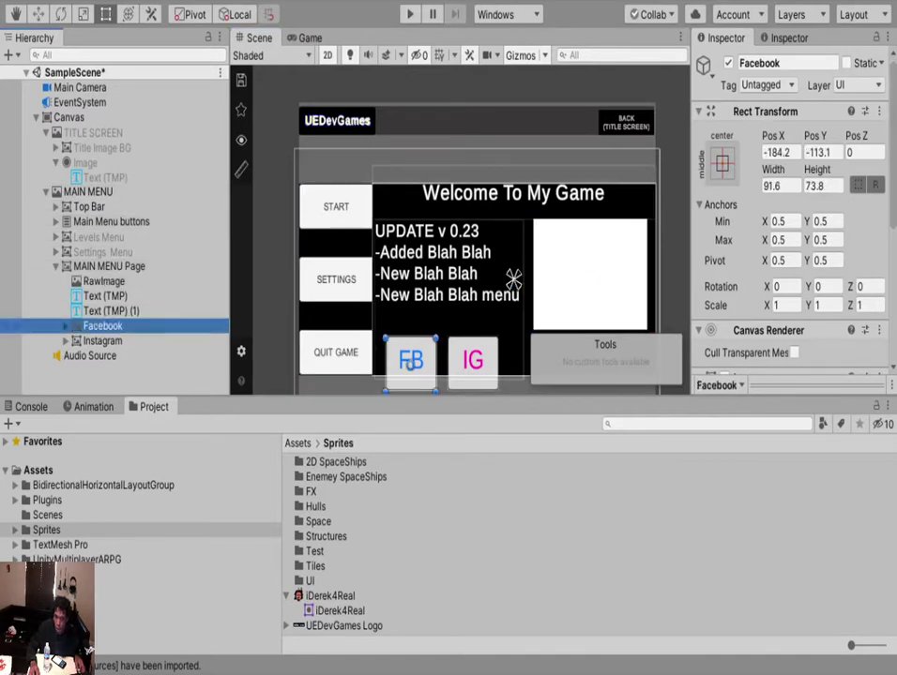
ctrl+click(103, 341)
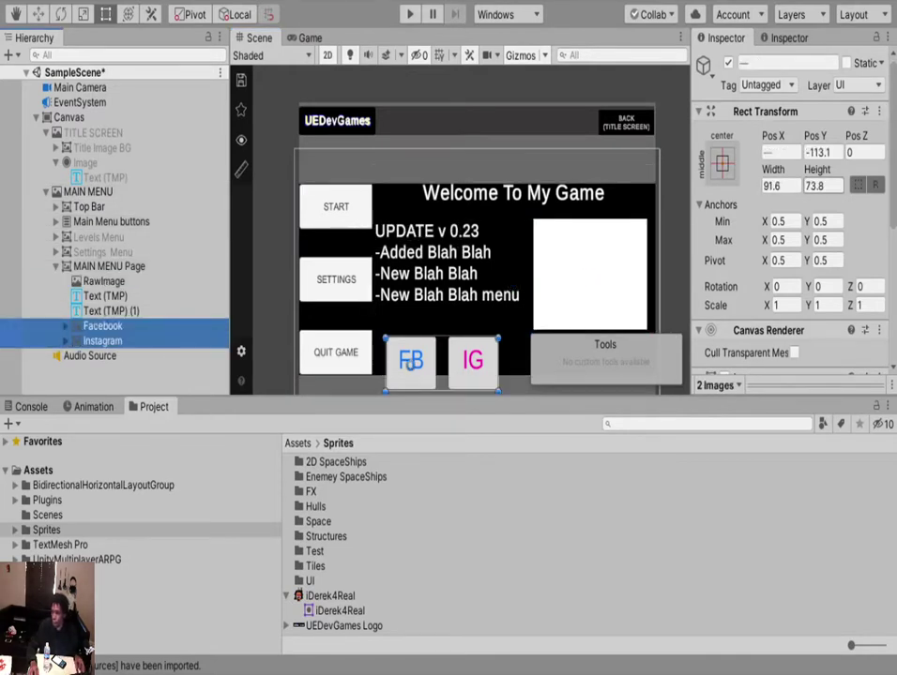
drag(829, 185, 791, 186)
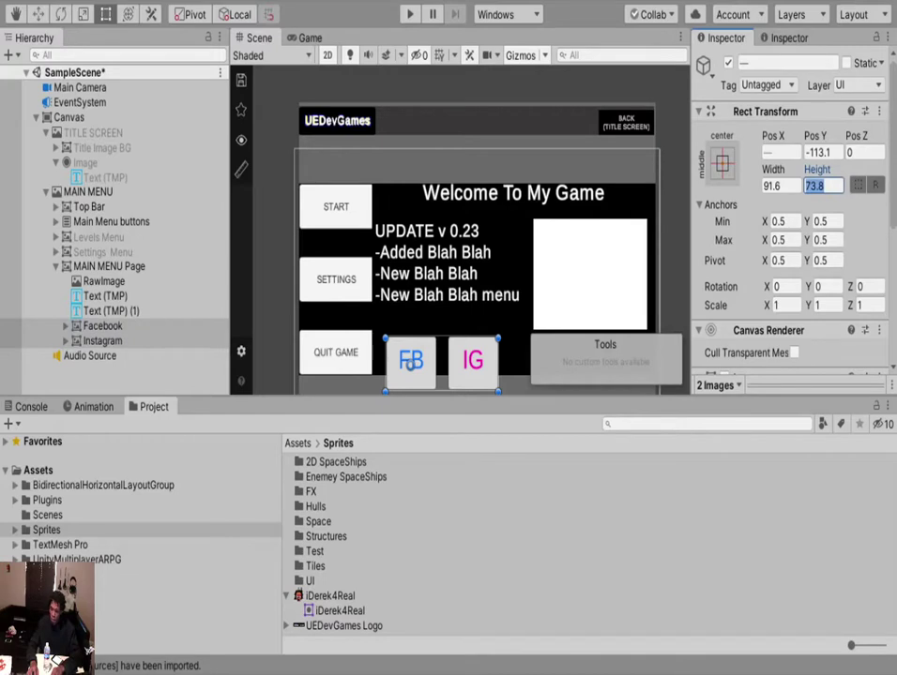
text(50)
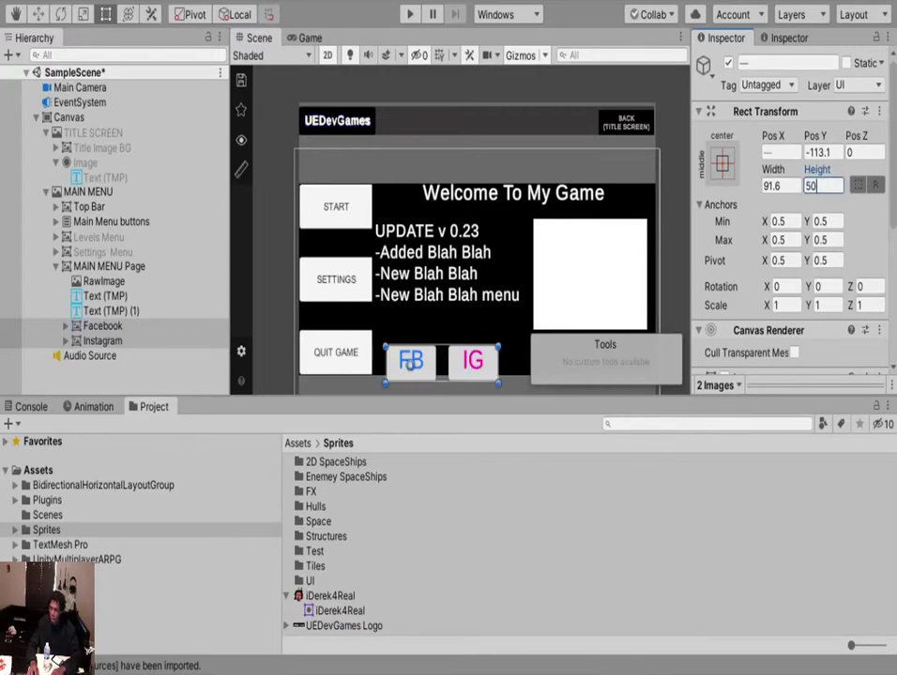
Move the Top Bar down to Pos Y 116, directly above the menu buttons and page.
middle_drag(460, 281, 437, 244)
key(w)
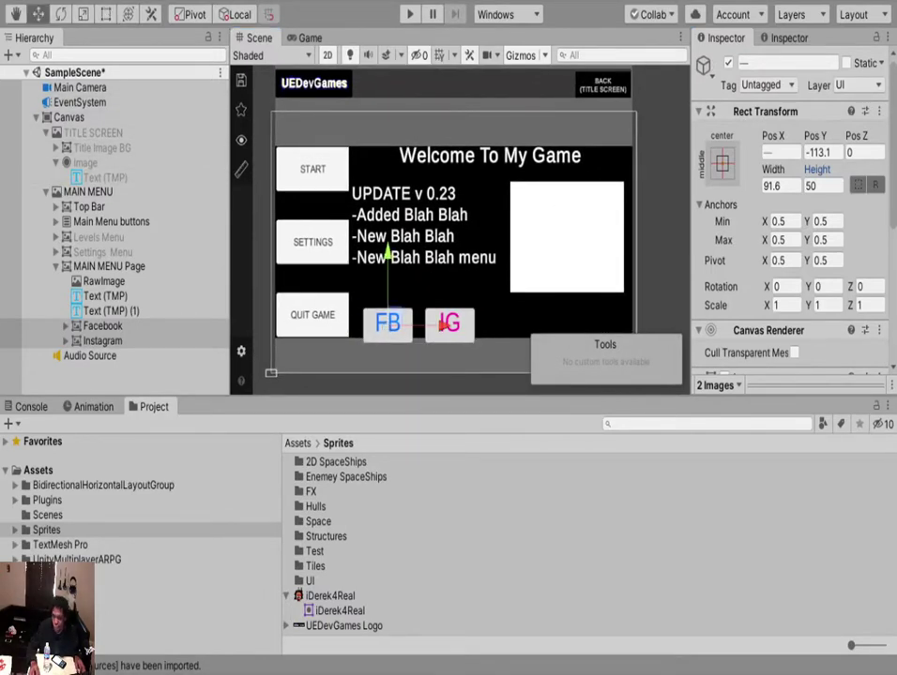
click(453, 218)
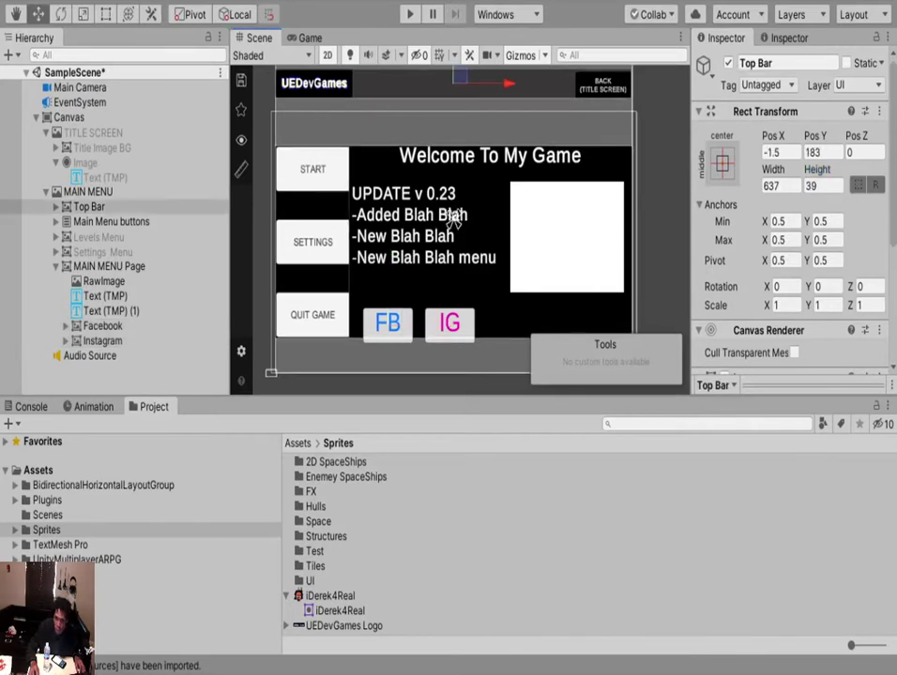
middle_drag(453, 218, 448, 253)
drag(448, 48, 448, 95)
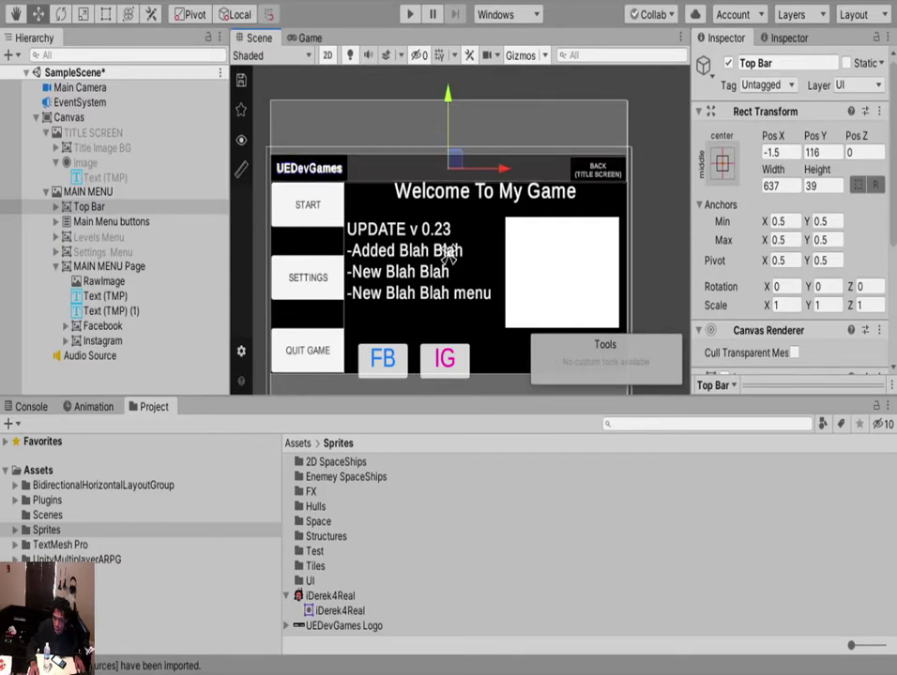
Resize the MAIN MENU panel to the canvas bounds, 655 wide and 354 high at position 0, 0.
click(450, 274)
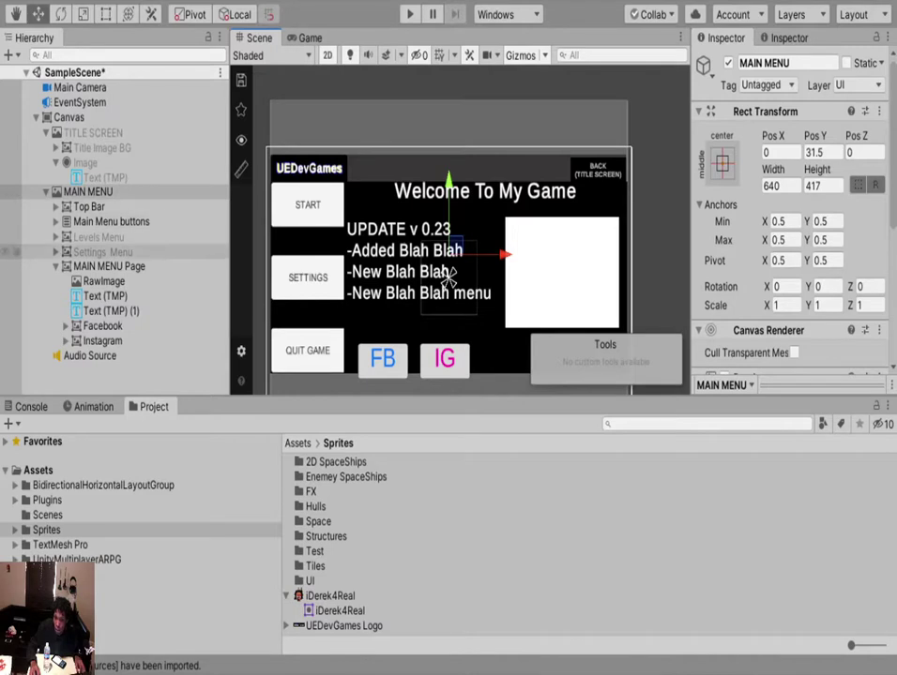
click(108, 266)
key(t)
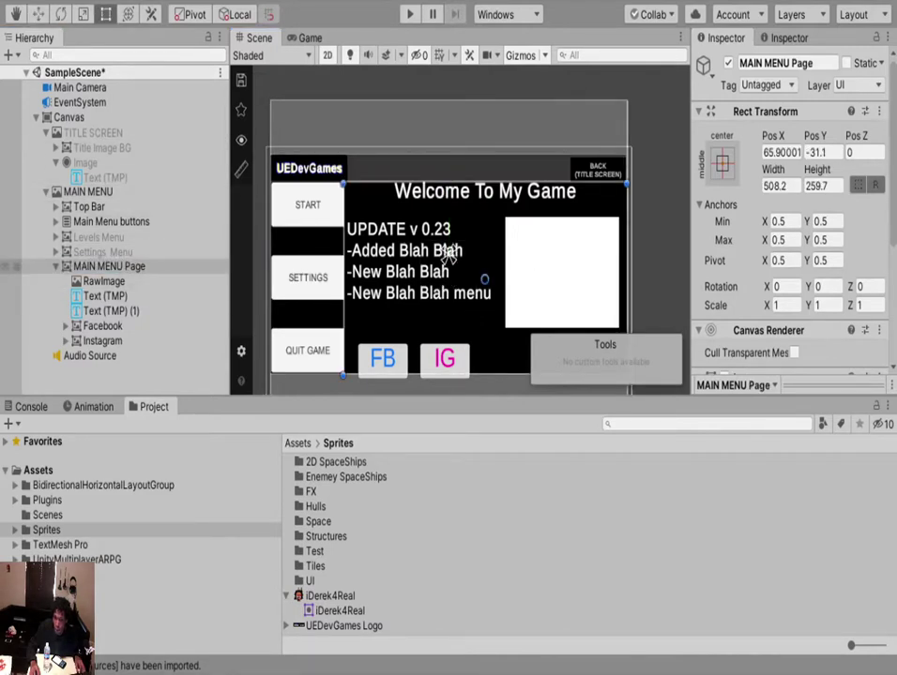
click(450, 253)
click(450, 273)
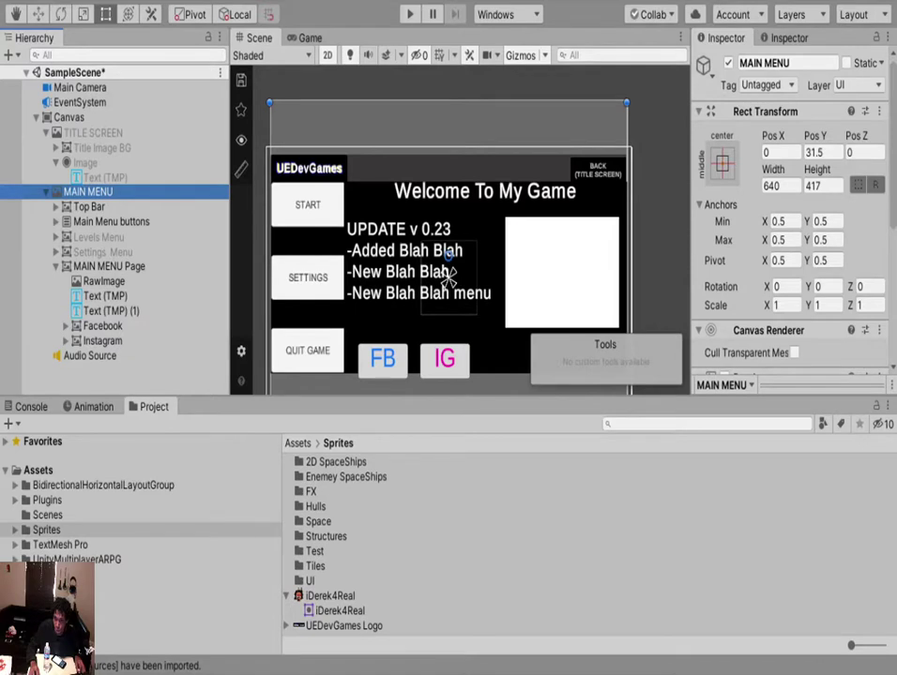
drag(303, 102, 303, 148)
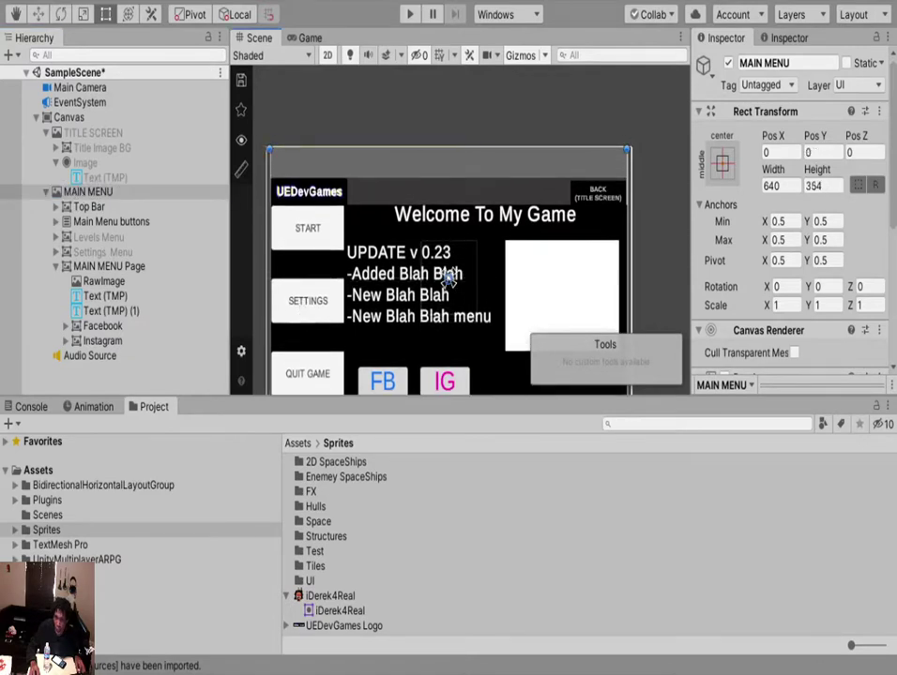
drag(269, 272, 265, 272)
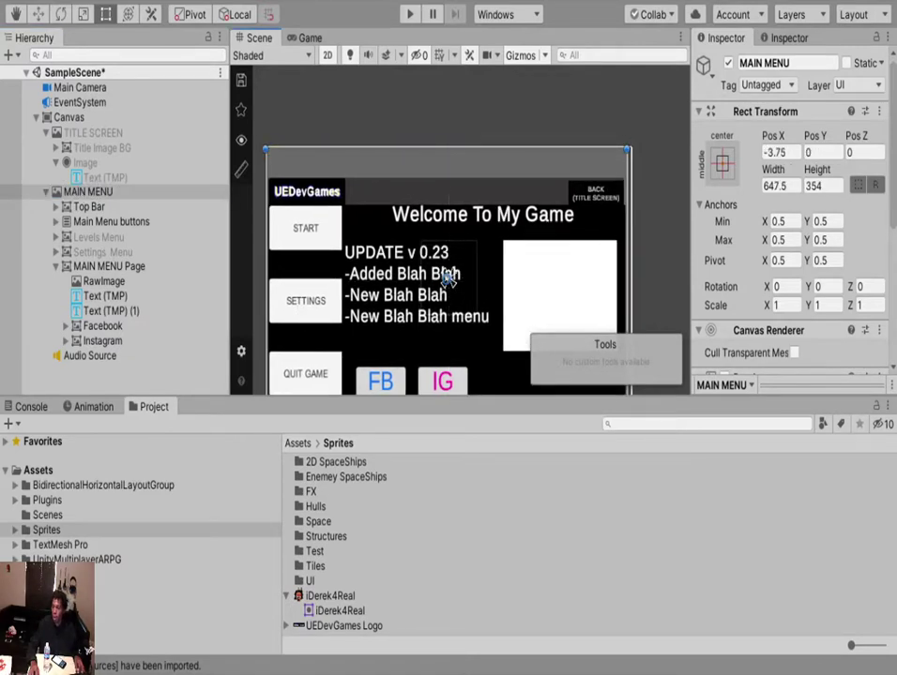
drag(627, 272, 631, 272)
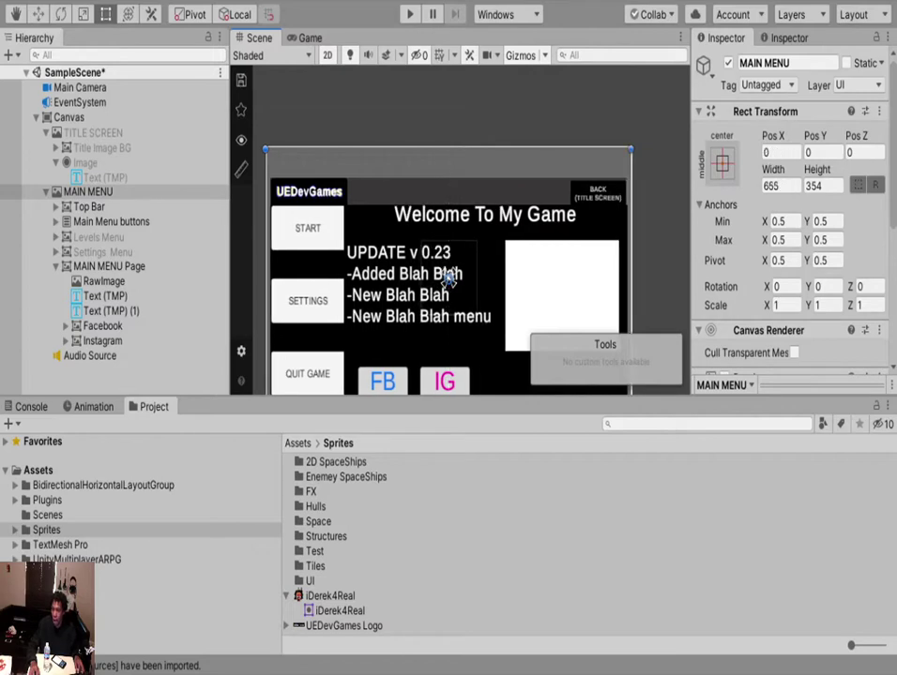
Move the Top Bar up to Pos Y 155, near the canvas's upper edge.
key(Down)
key(w)
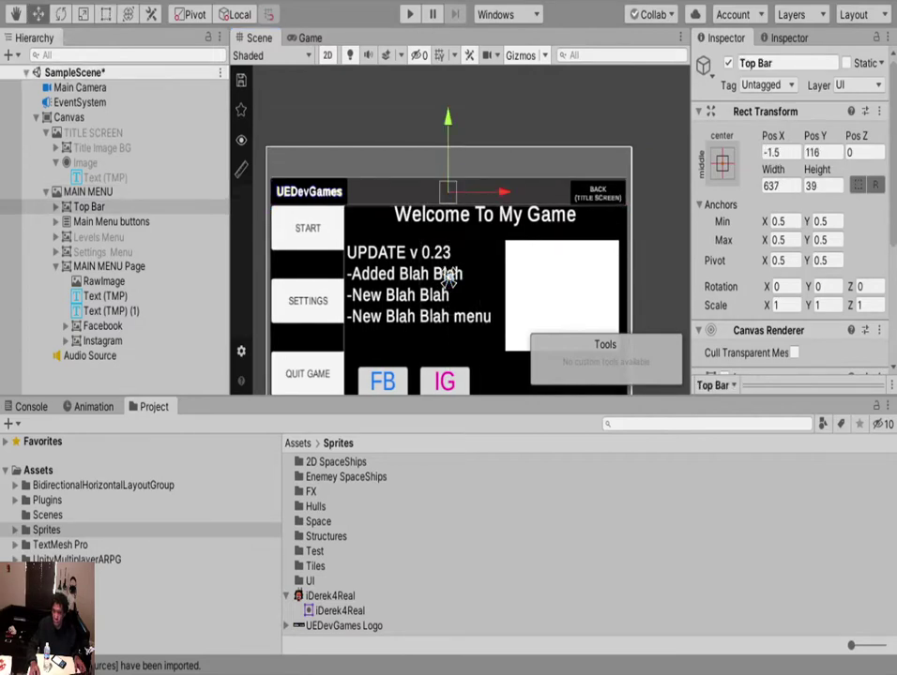
key(Up)
key(Up)
key(Up)
key(Up)
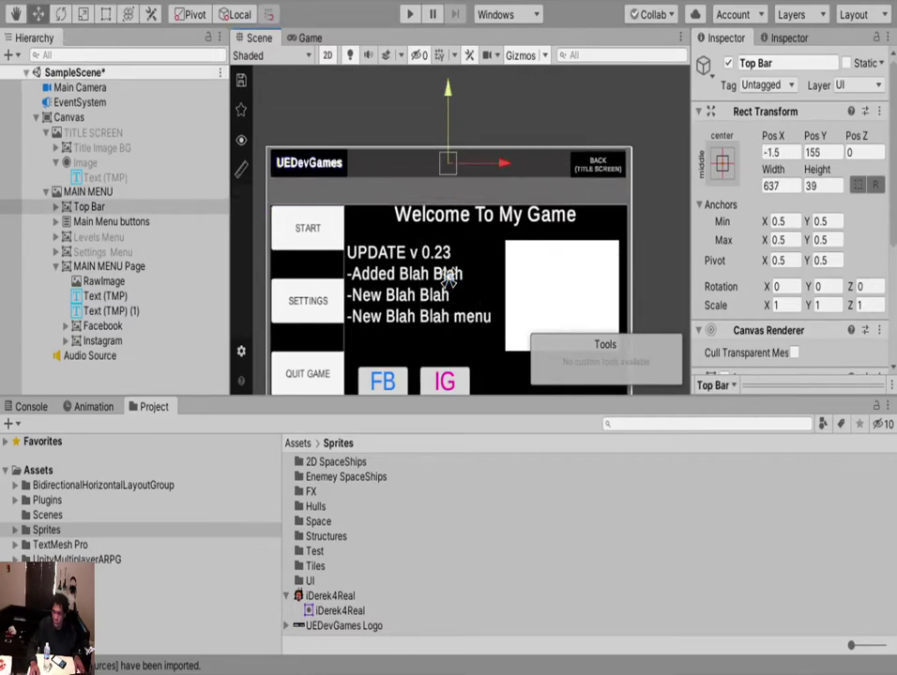
middle_drag(448, 275, 451, 198)
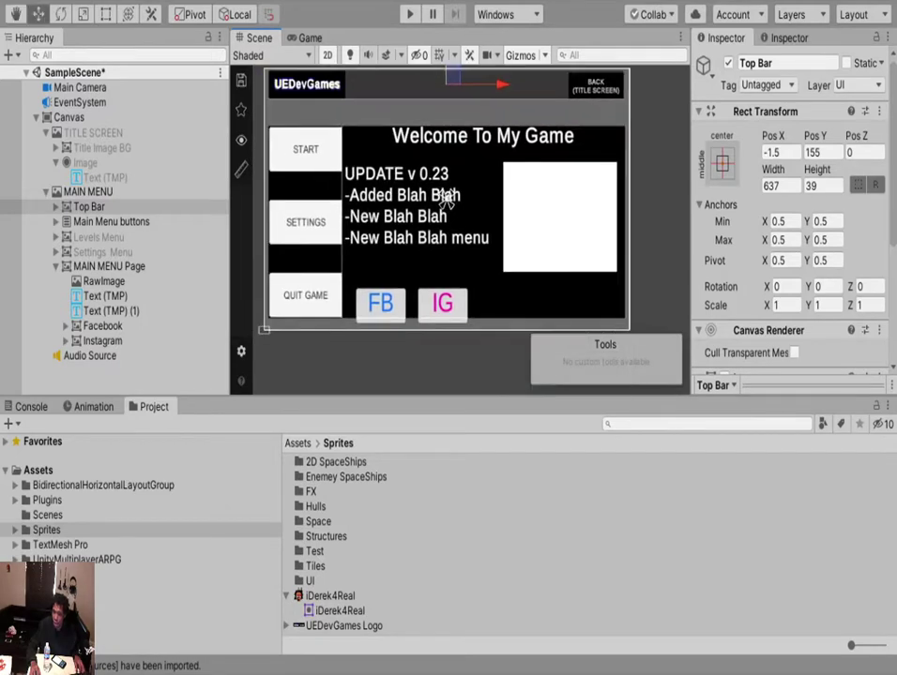
click(446, 199)
key(Up)
key(Up)
key(Up)
key(Up)
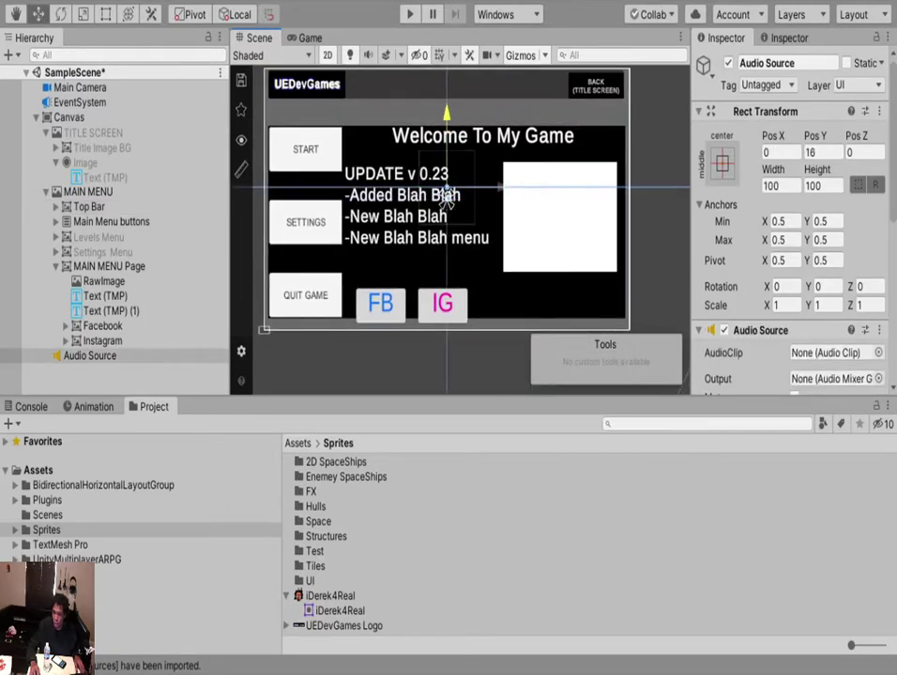
key(Down)
key(Down)
key(Down)
key(Down)
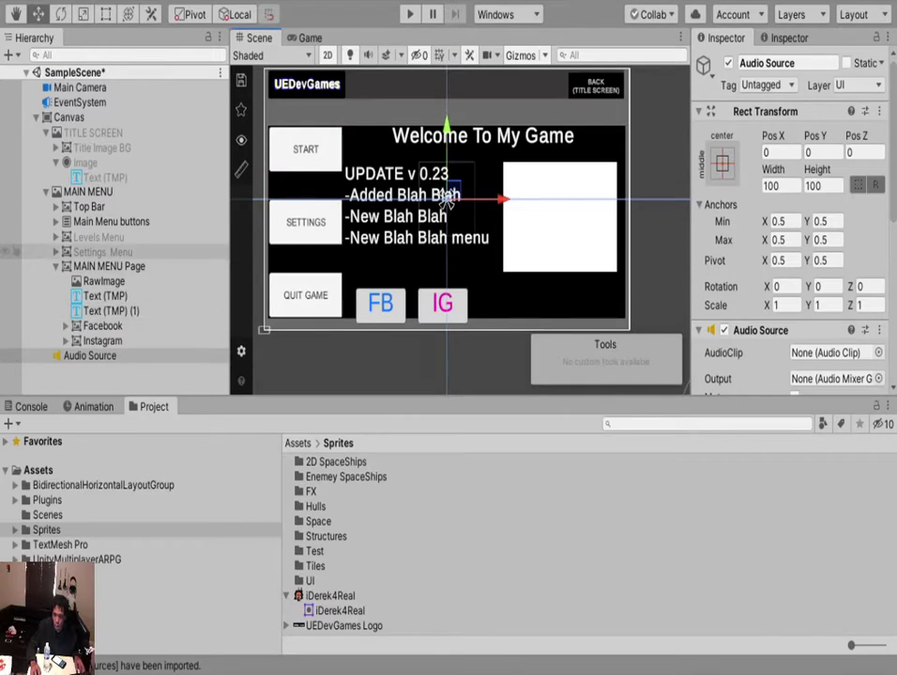
Move the Main Menu buttons and MAIN MENU Page together up to directly beneath the Top Bar.
click(447, 197)
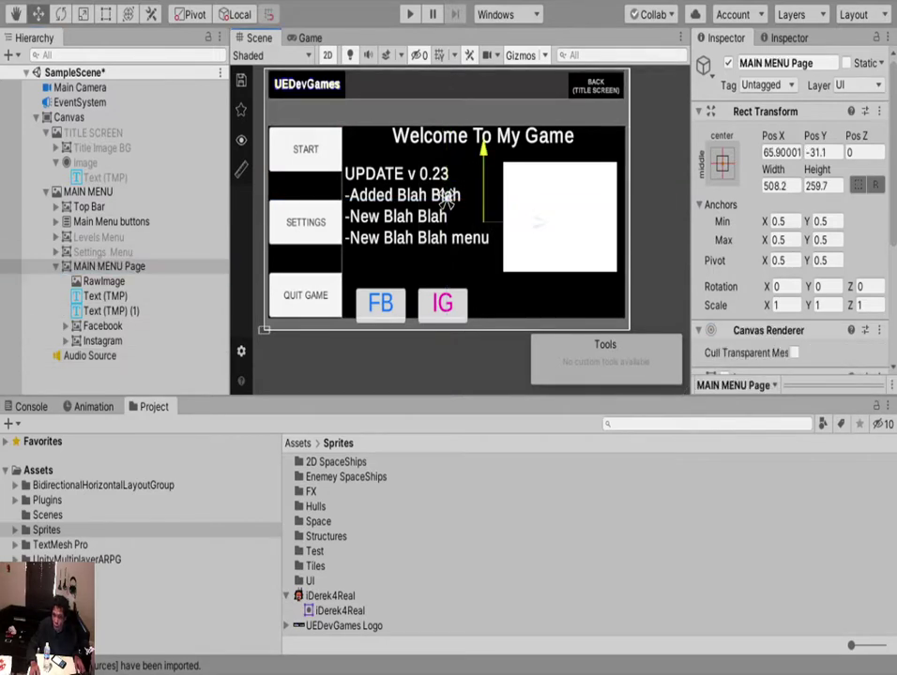
key(Up)
key(Up)
key(Up)
key(Up)
key(Down)
key(Down)
key(Down)
key(Down)
shift+click(446, 197)
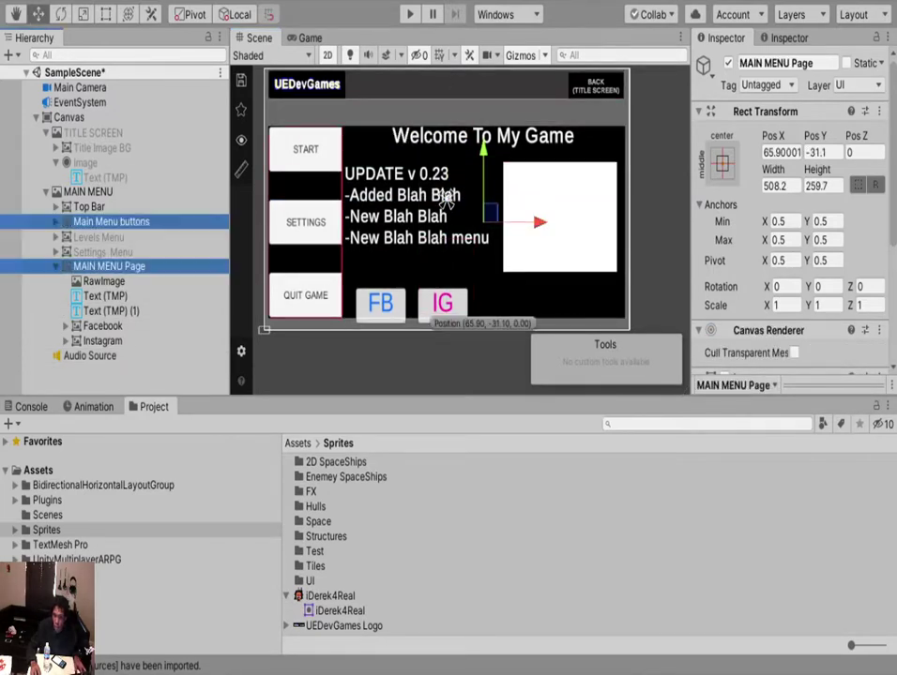
drag(483, 178, 484, 157)
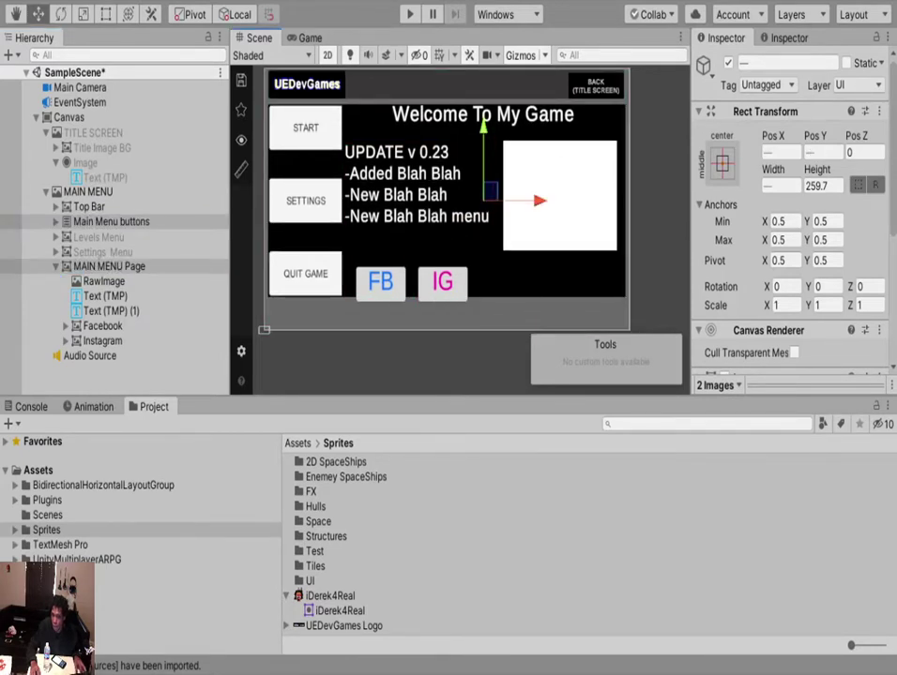
click(380, 282)
click(443, 281)
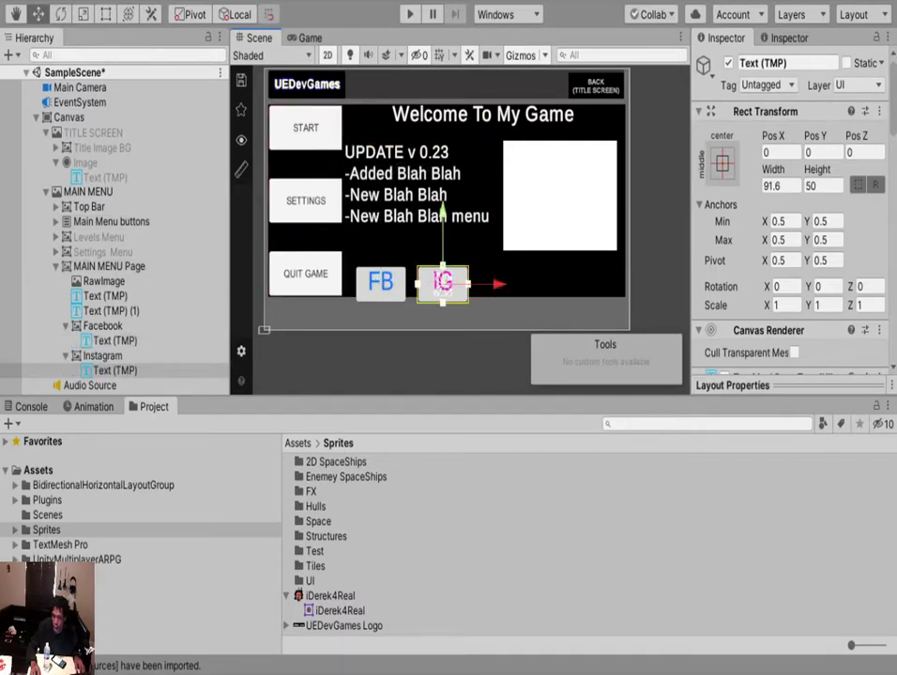
drag(442, 214, 443, 240)
key(ctrl+z)
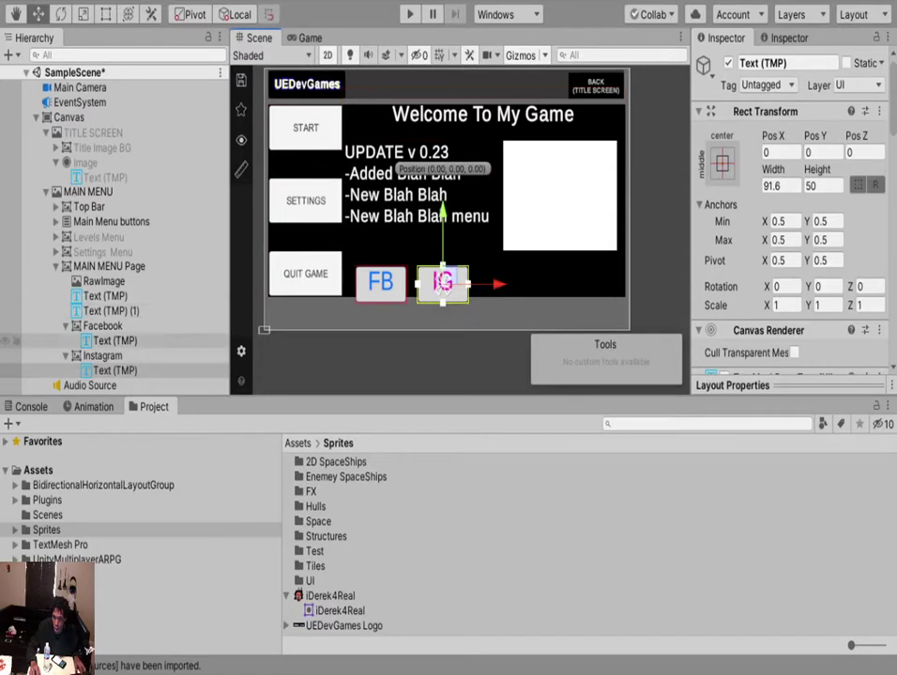
Move the Facebook and Instagram buttons together down to Pos Y -155, into the strip below the page.
click(102, 356)
ctrl+click(103, 326)
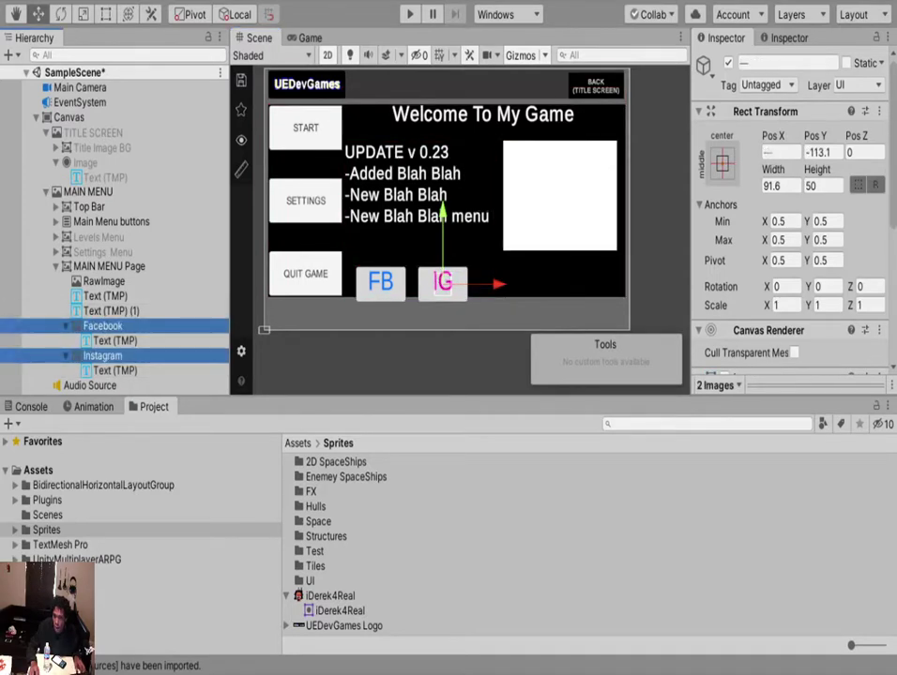
drag(443, 208, 443, 237)
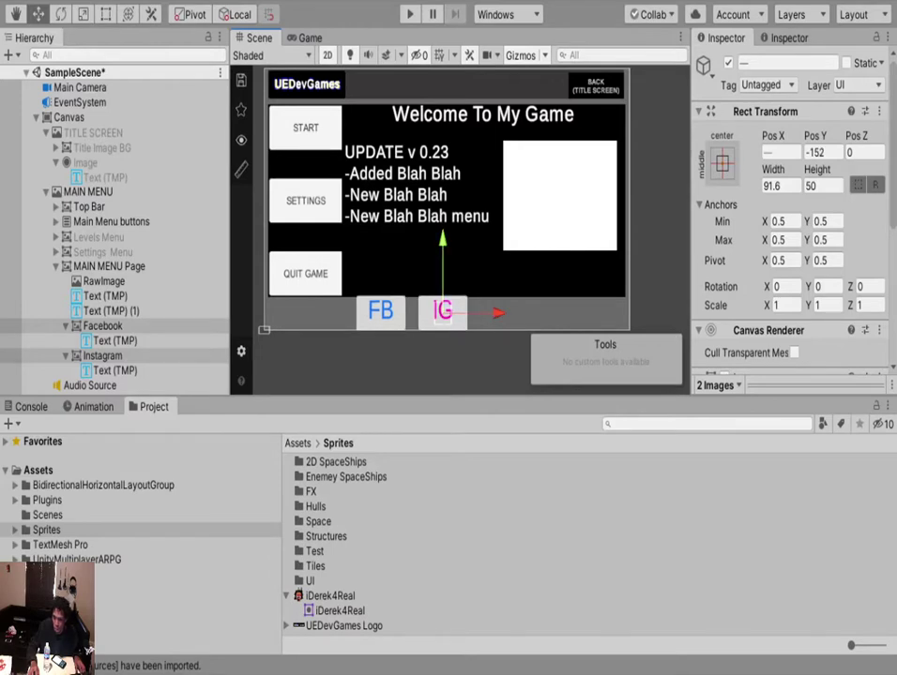
drag(443, 319, 442, 272)
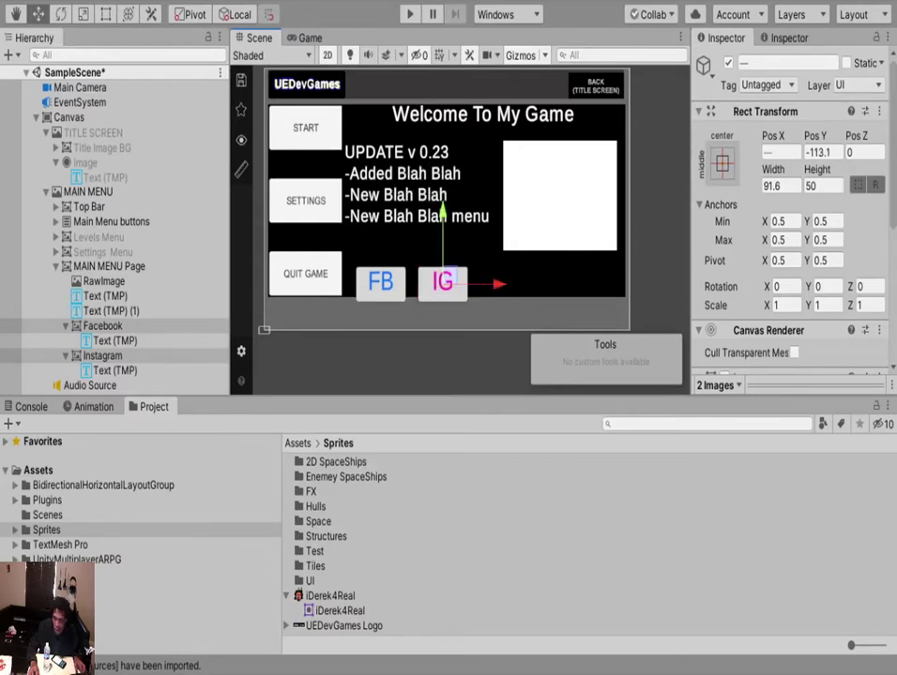
drag(443, 209, 442, 240)
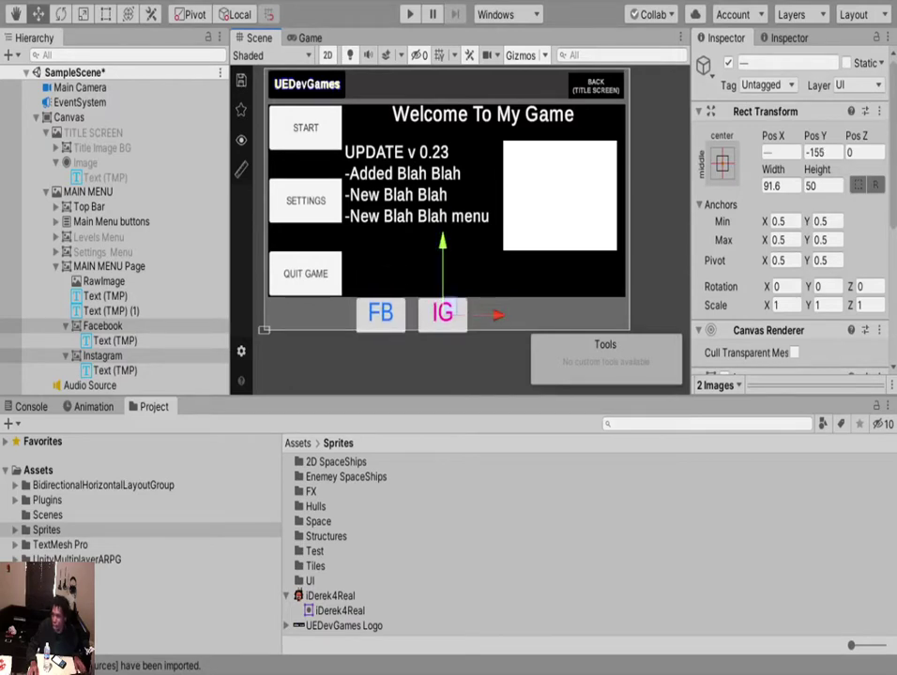
Set the height of both the Facebook and Instagram buttons to 45 and raise them to Pos Y -152.9.
click(823, 186)
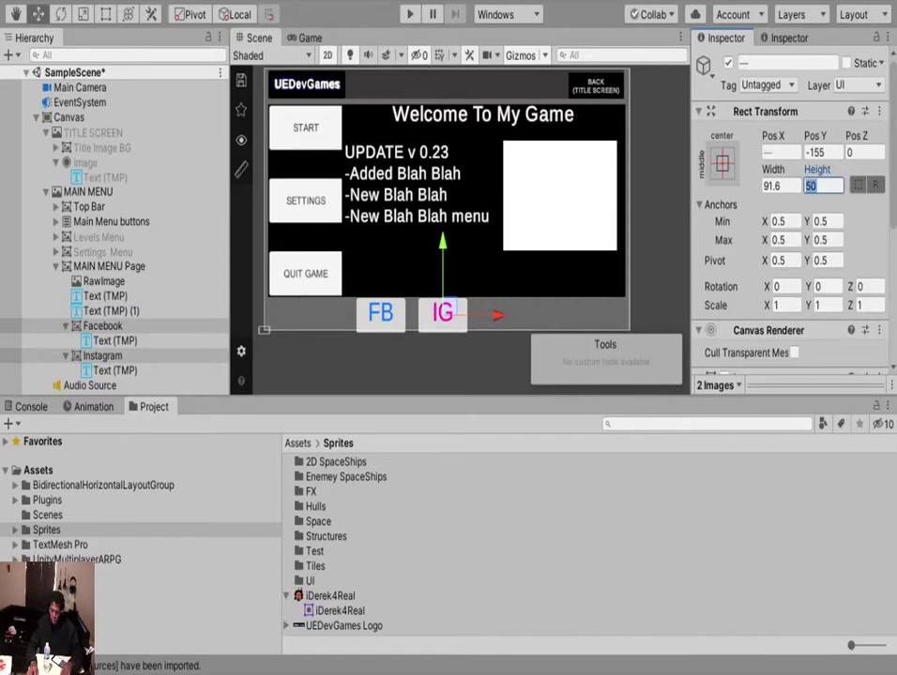
text(45)
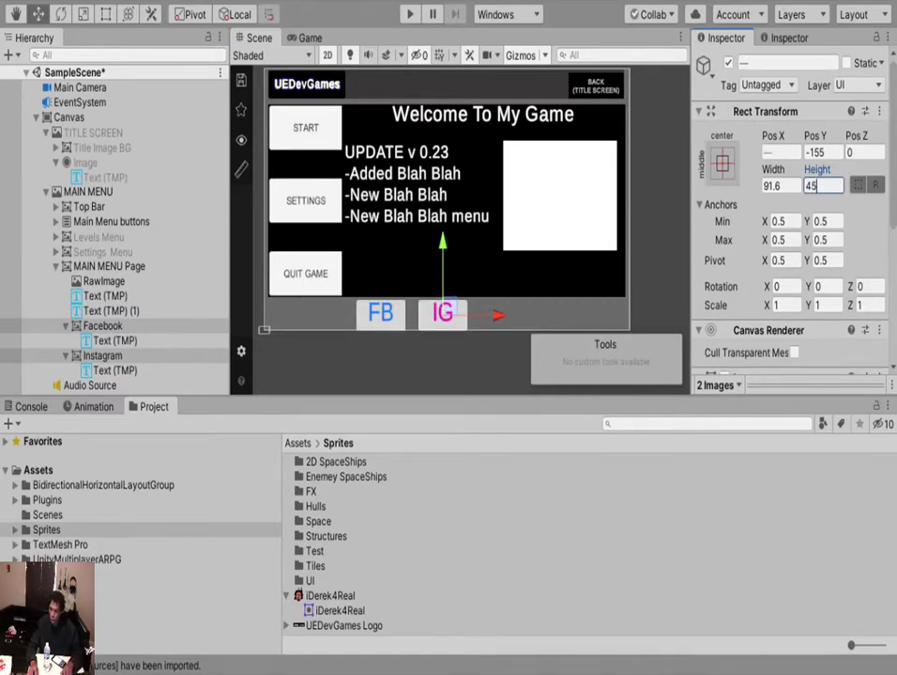
scroll(416, 335, up, 4)
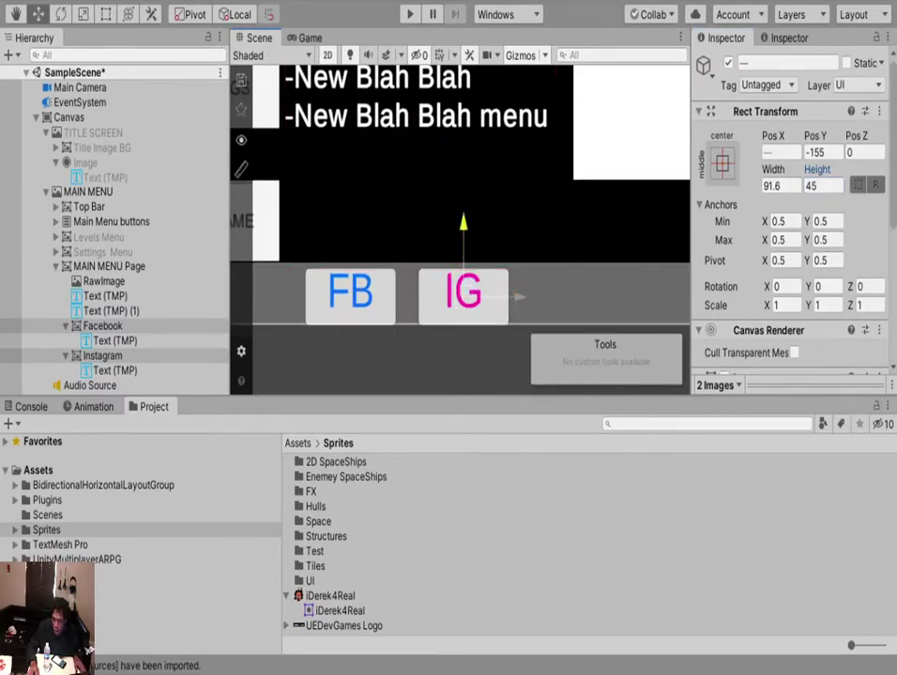
drag(464, 234, 463, 228)
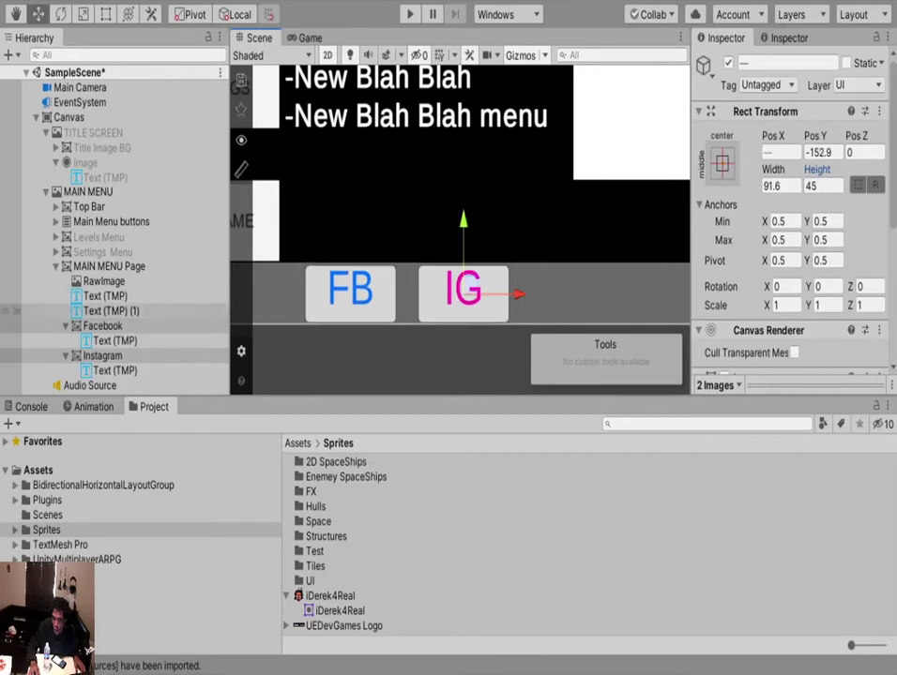
Add an Image under MAIN MENU and stretch it along the canvas's lower edge, 640 wide and 45.2 high at Pos Y -154.43.
click(55, 266)
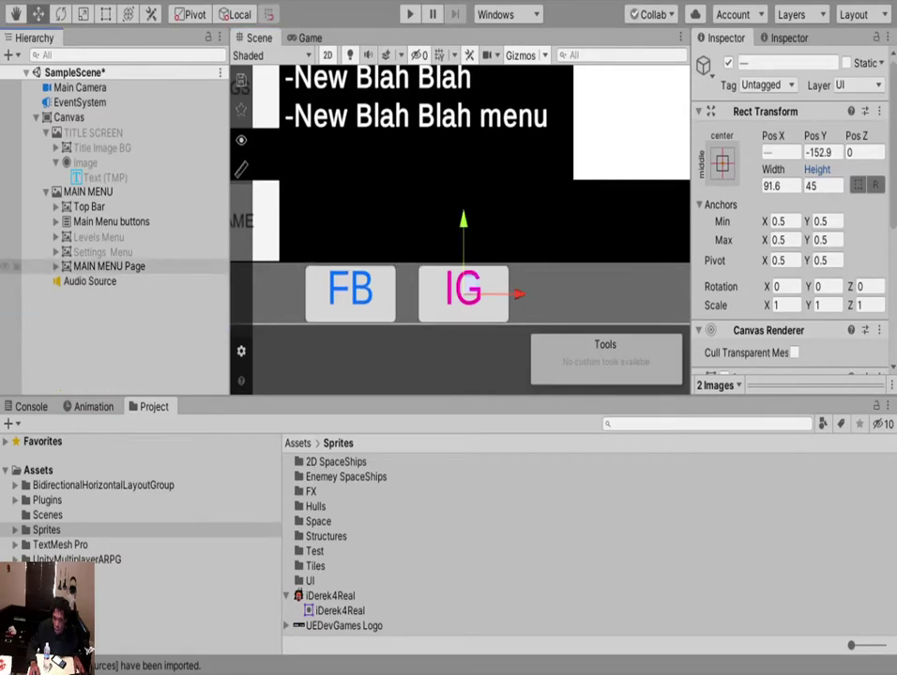
scroll(408, 315, down, 10)
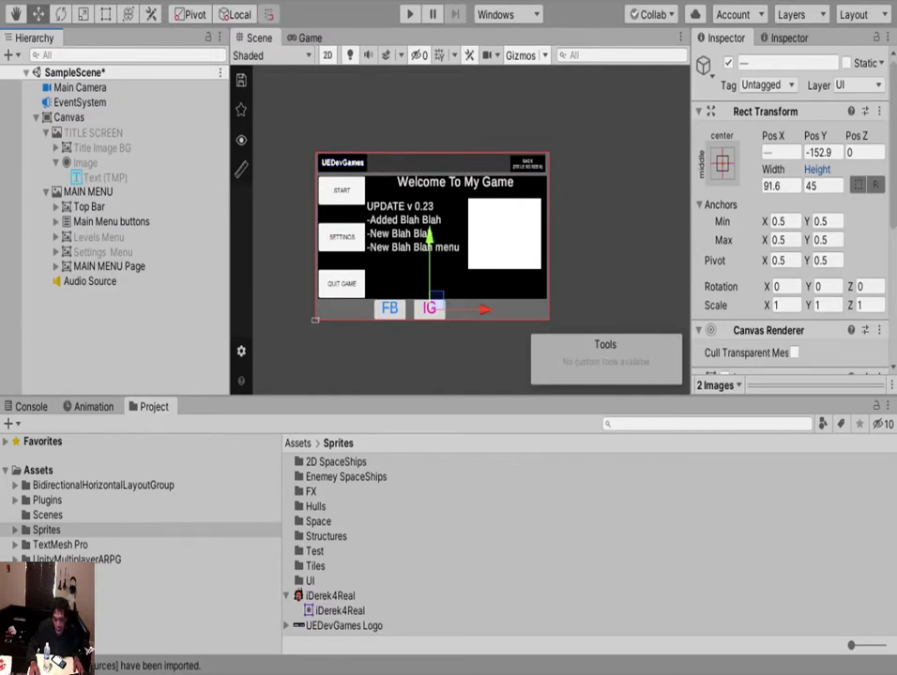
click(56, 266)
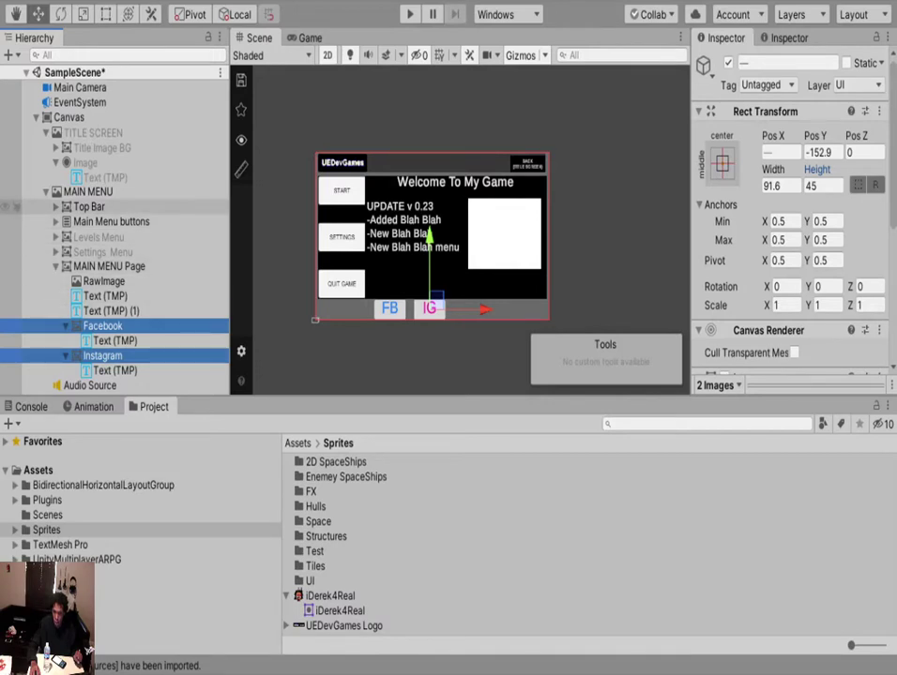
click(88, 191)
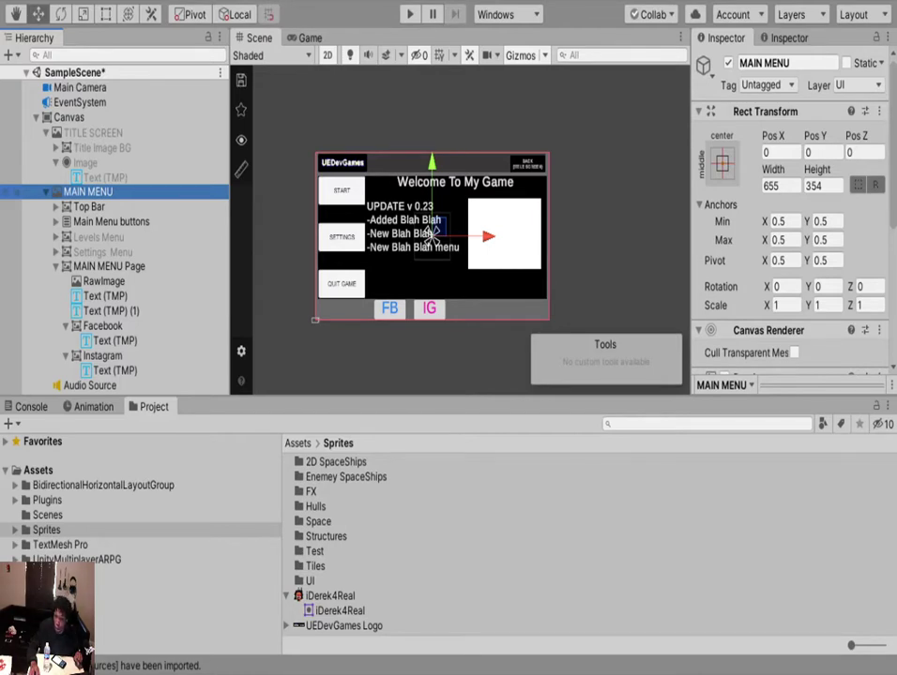
click(105, 14)
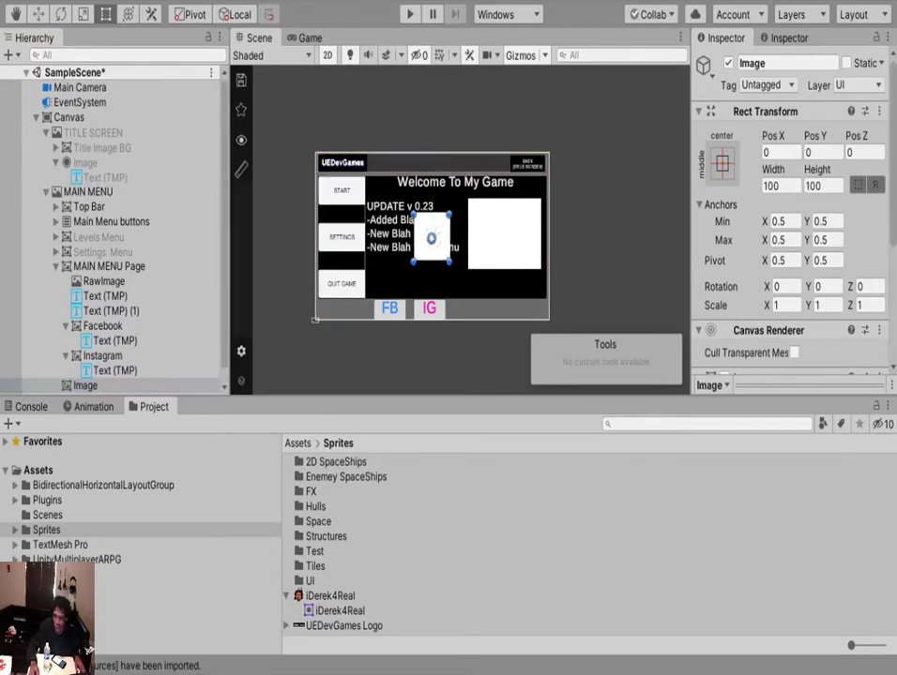
drag(449, 261, 545, 322)
drag(479, 214, 478, 300)
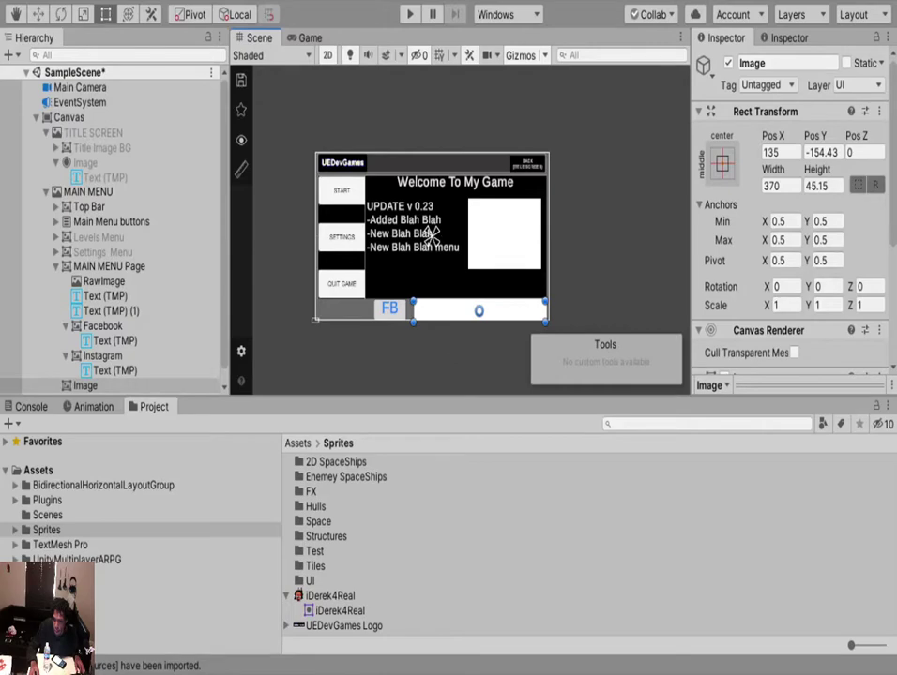
drag(413, 311, 316, 311)
scroll(316, 316, up, 5)
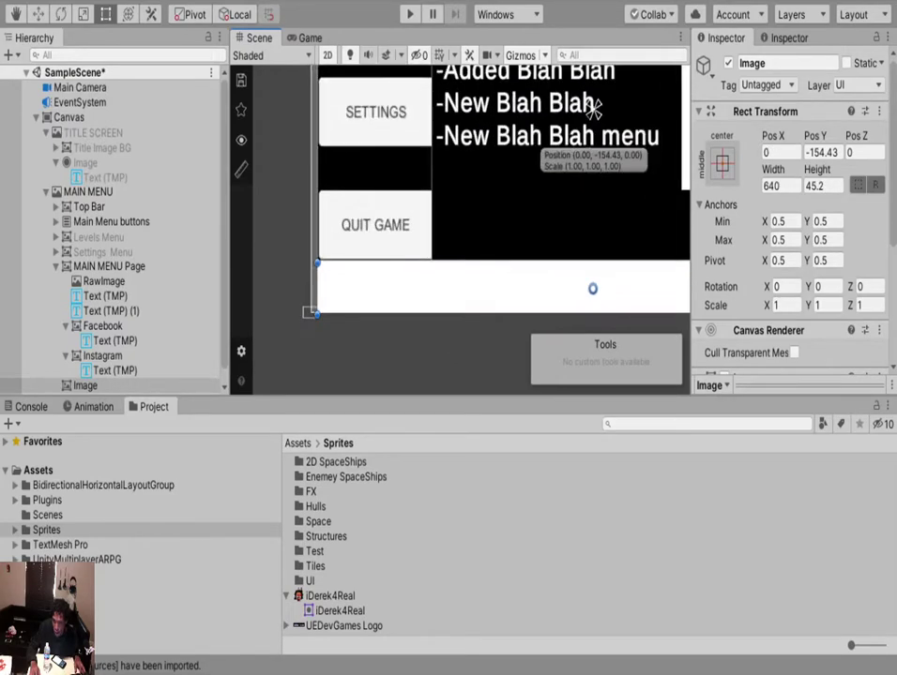
scroll(316, 316, down, 4)
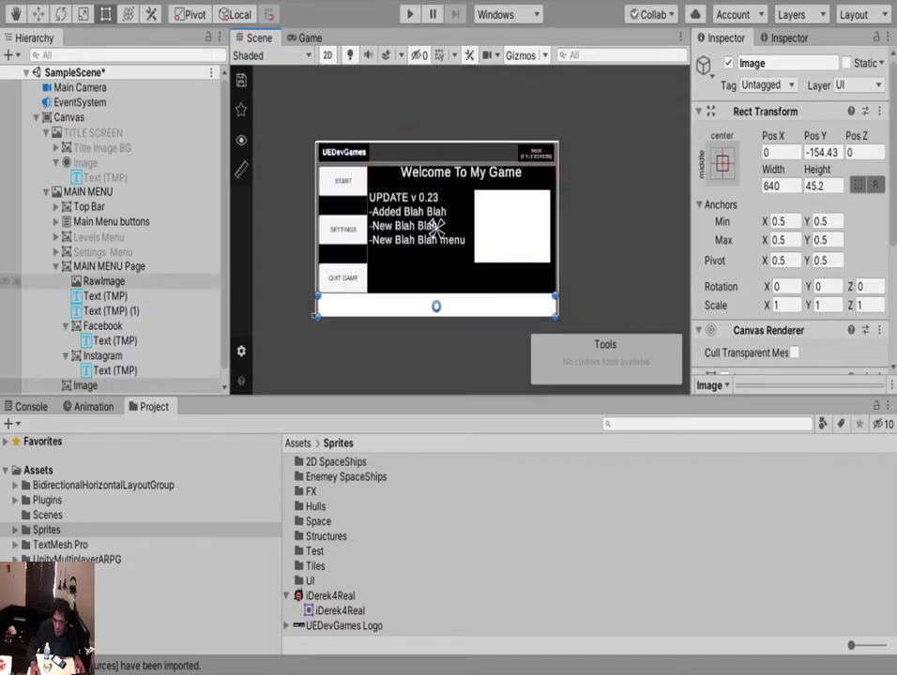
Make the Facebook and Instagram buttons children of the new Image below the page.
click(102, 326)
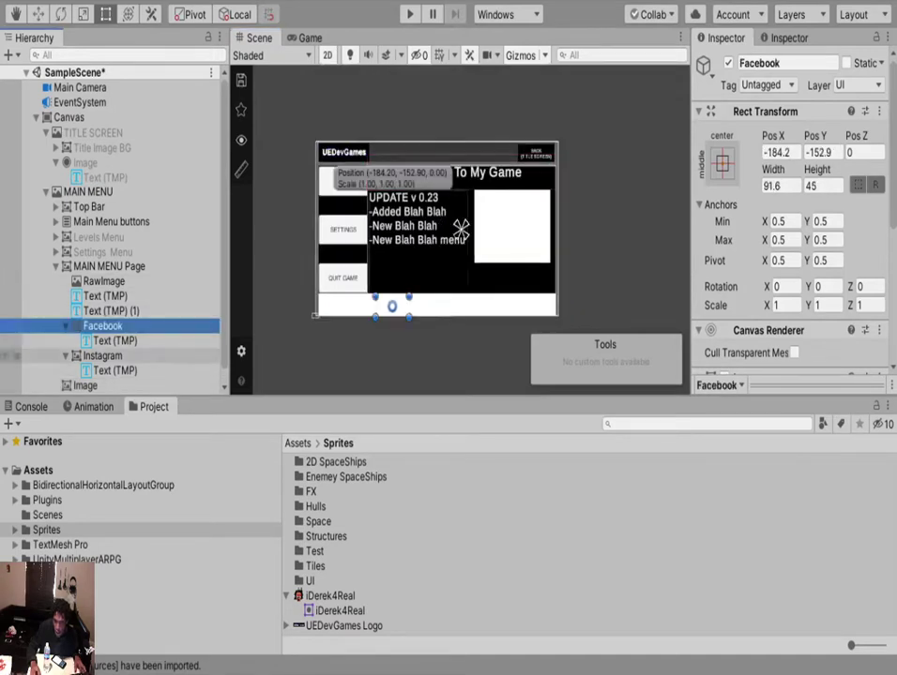
ctrl+click(102, 355)
drag(102, 356, 88, 386)
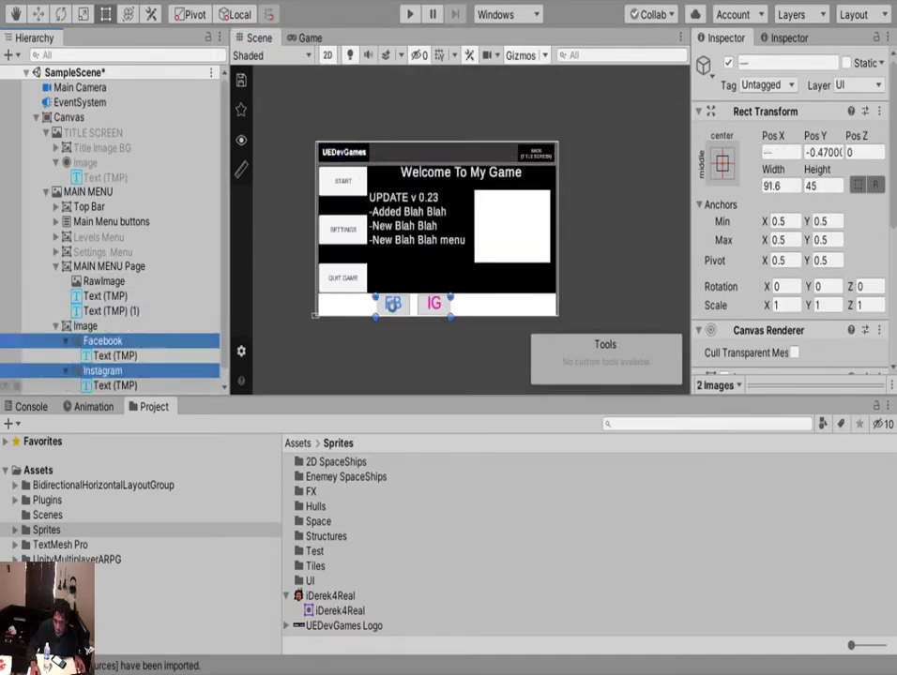
Rename the Image holding the Facebook and Instagram buttons as "Bottom bar".
click(85, 326)
key(f)
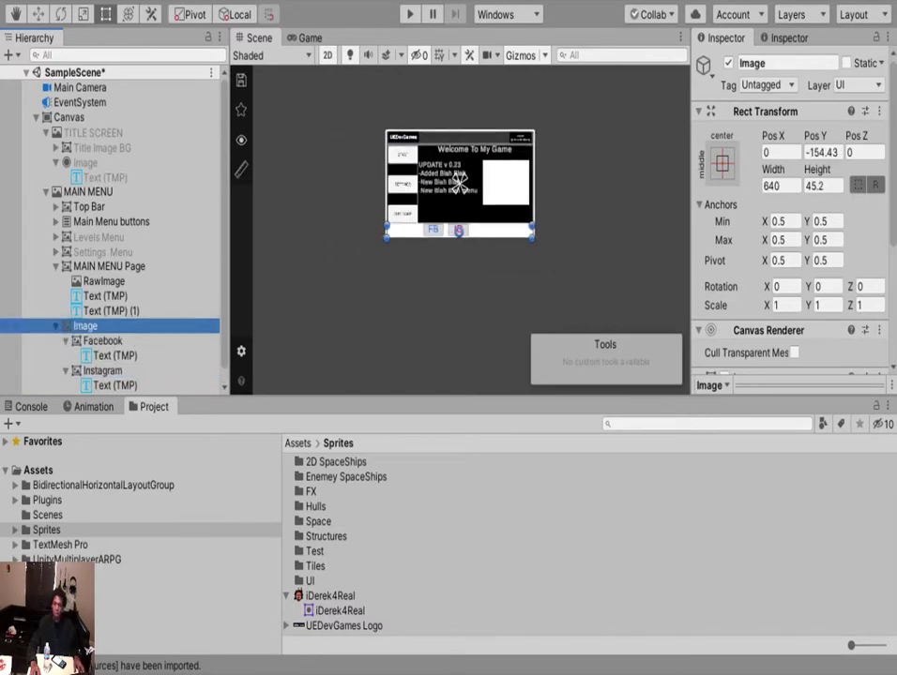
key(Return)
text(B)
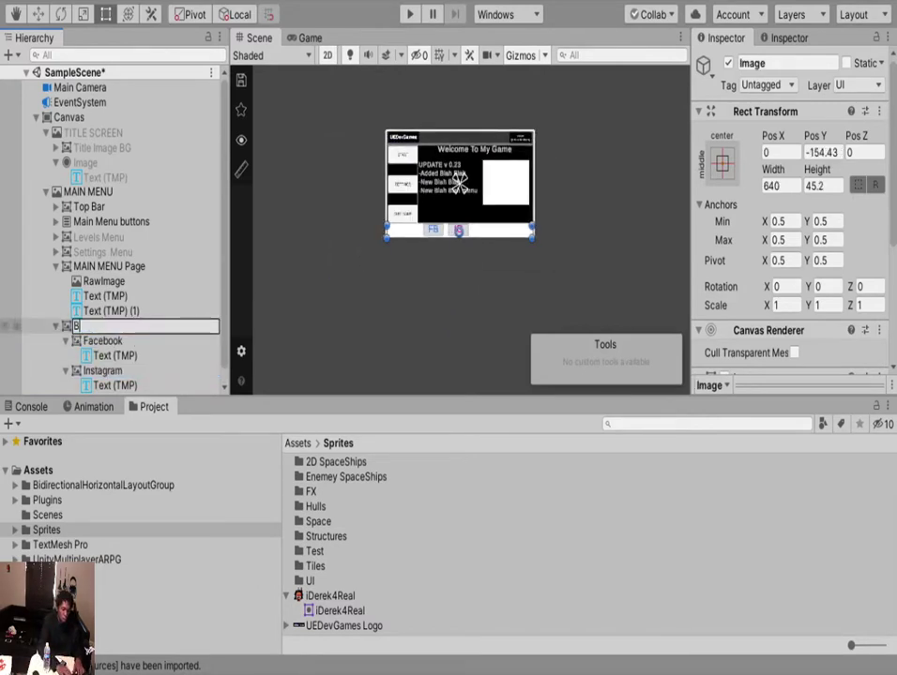
text(ottom bar)
key(Return)
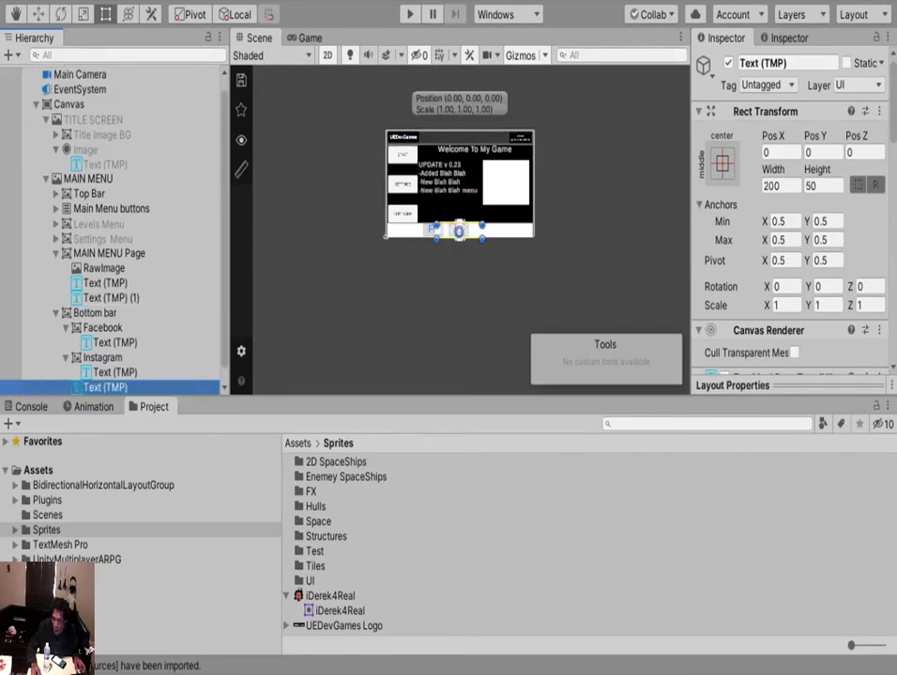
Add a Text (TMP) element to the Bottom bar and move it to the bar's right end.
click(38, 14)
scroll(510, 241, up, 6)
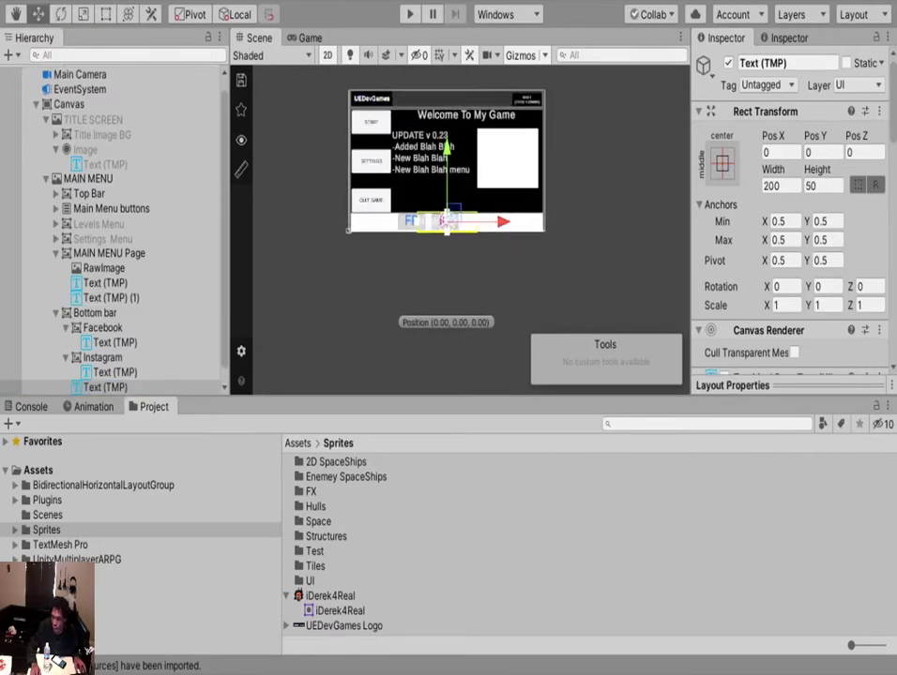
drag(480, 222, 567, 223)
Set the new text's content to "Ver 0.23" and change its vertex color to black.
scroll(792, 234, down, 5)
click(783, 274)
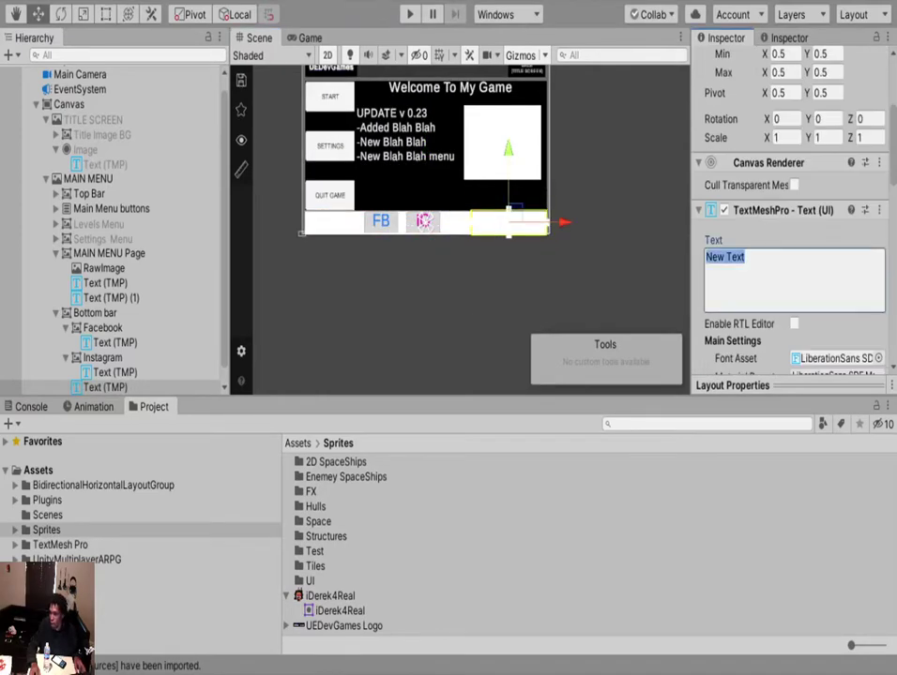
text(Ve)
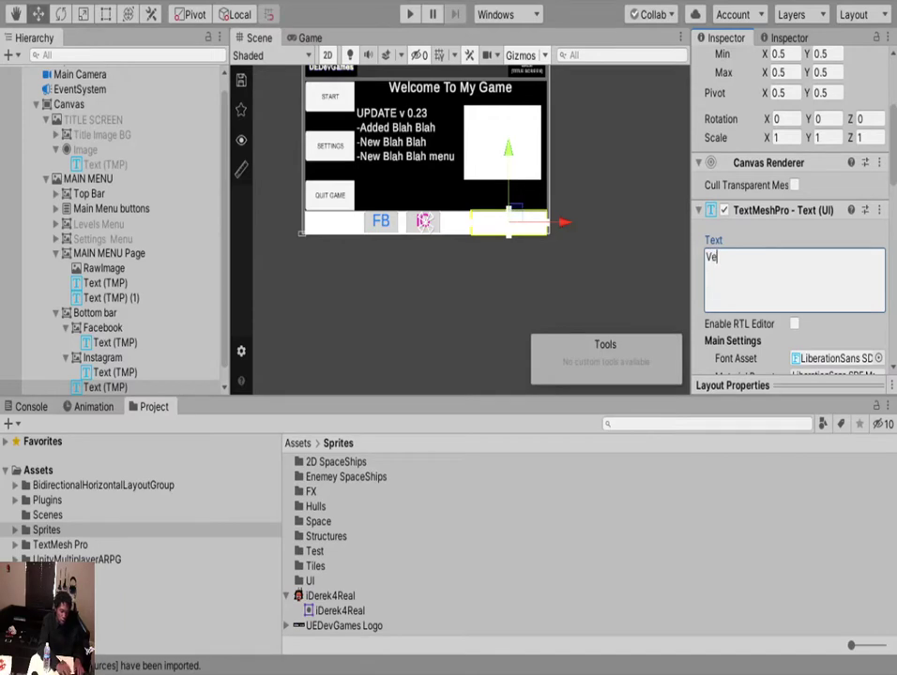
text(r )
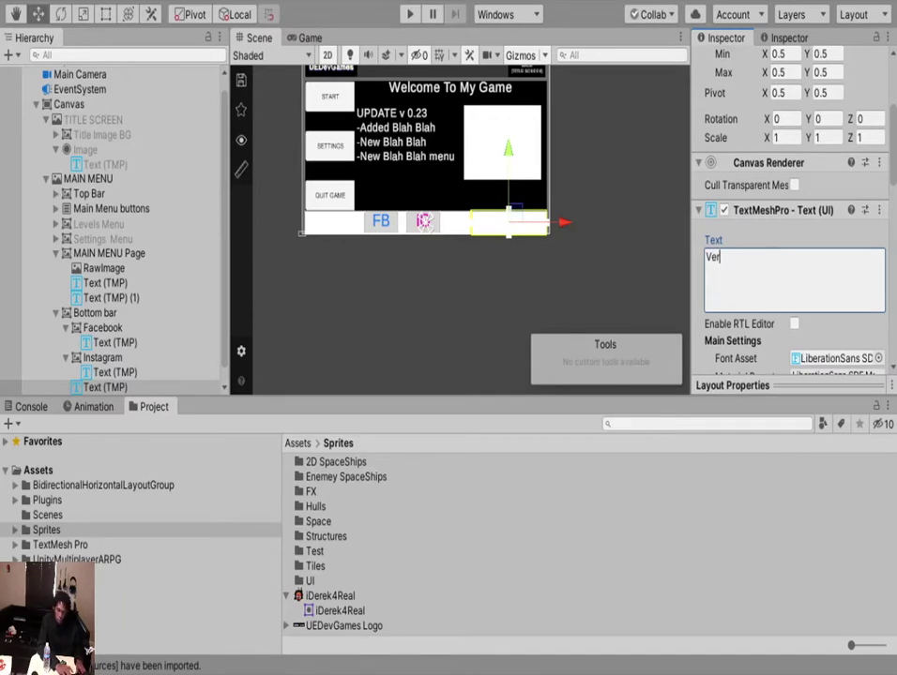
text(0.23)
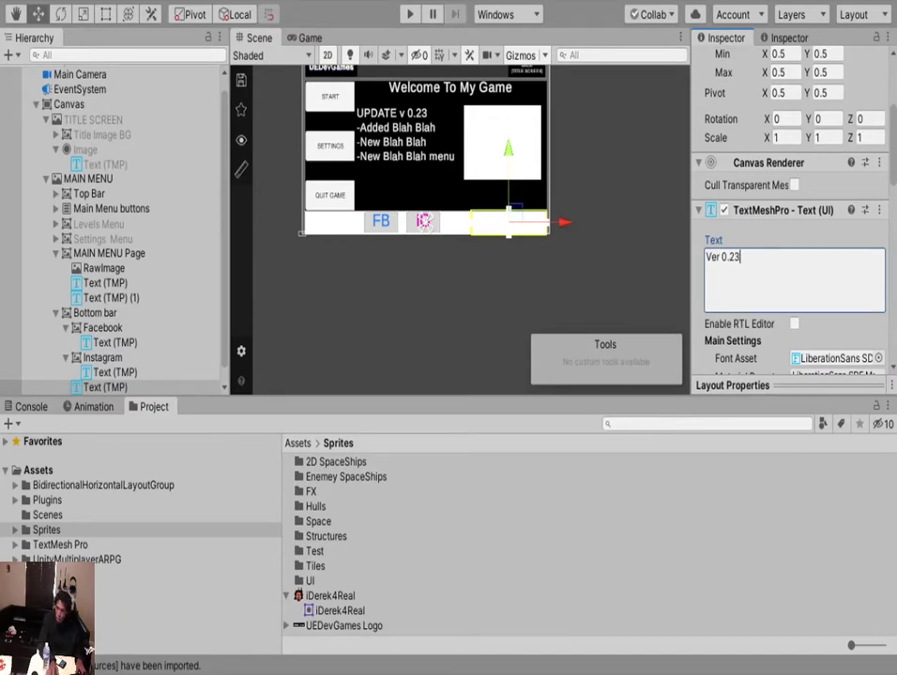
scroll(793, 216, down, 10)
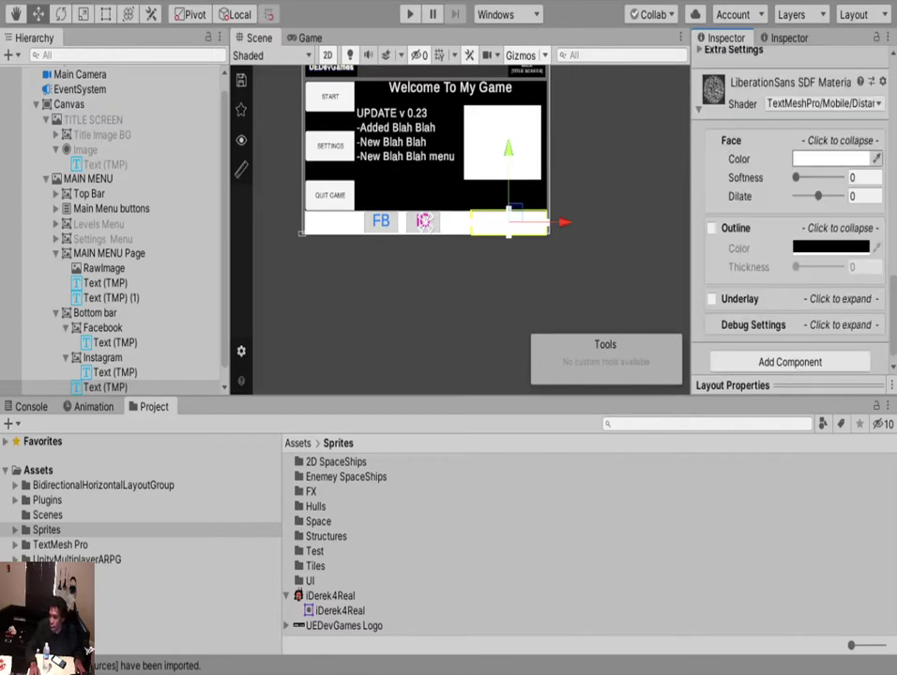
scroll(793, 216, up, 5)
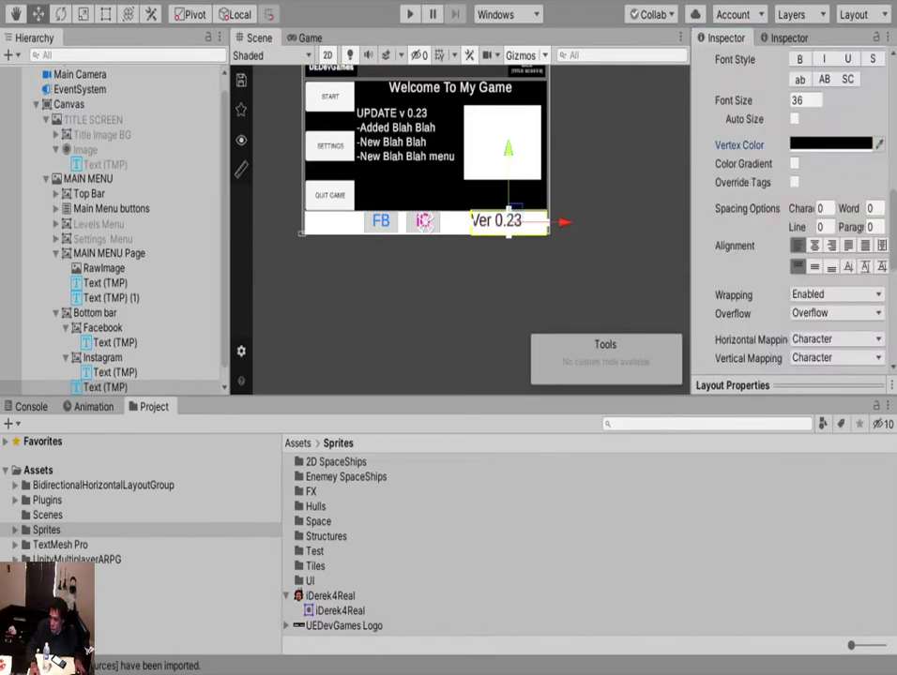
Shrink the "Ver 0.23" text box to fit the Bottom bar's right end and set its font size to 15.
scroll(517, 241, up, 5)
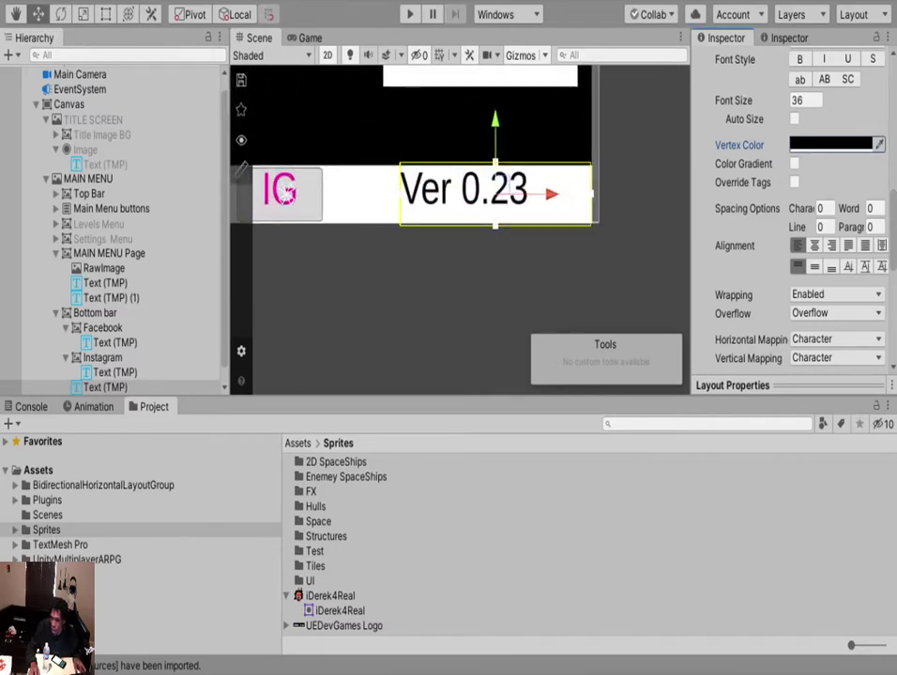
key(t)
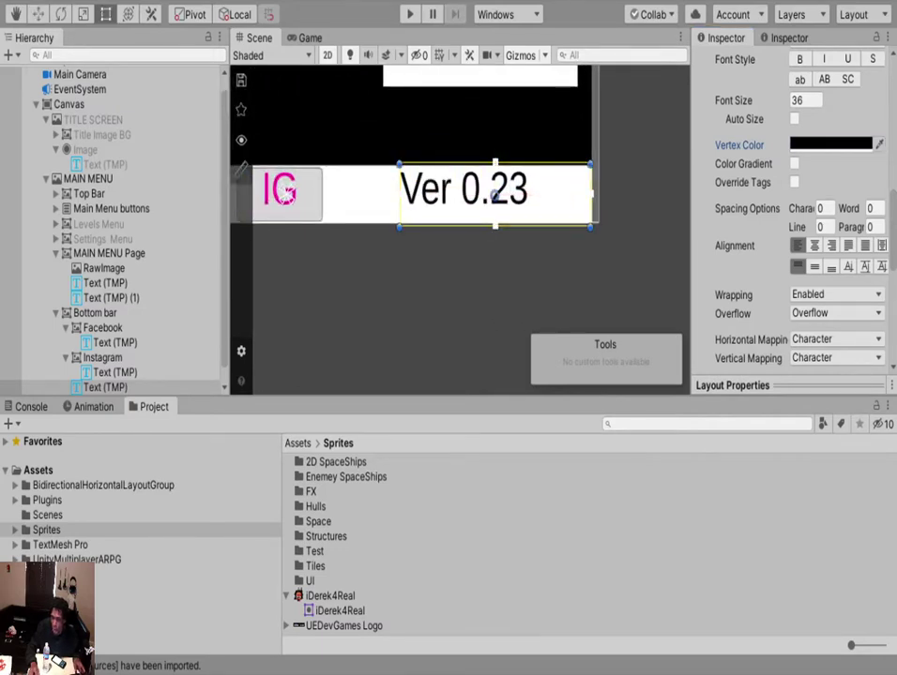
drag(495, 163, 496, 167)
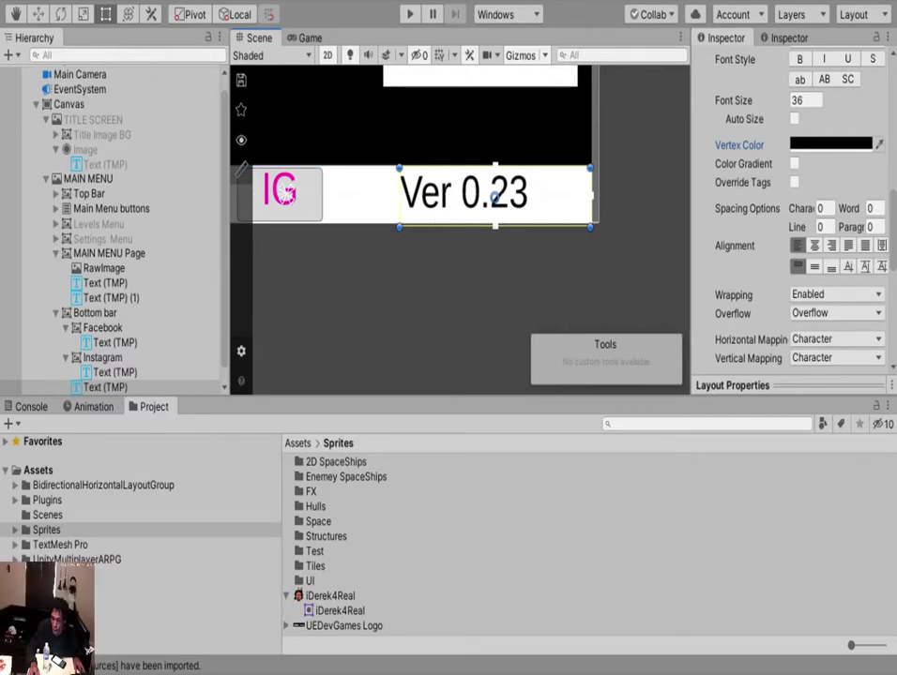
drag(399, 197, 496, 197)
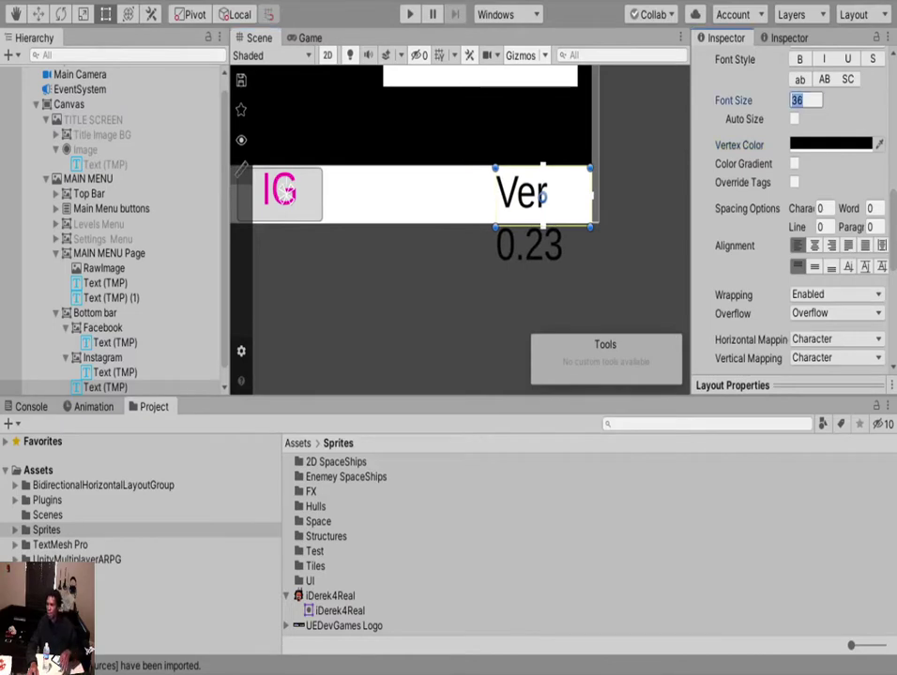
text(10)
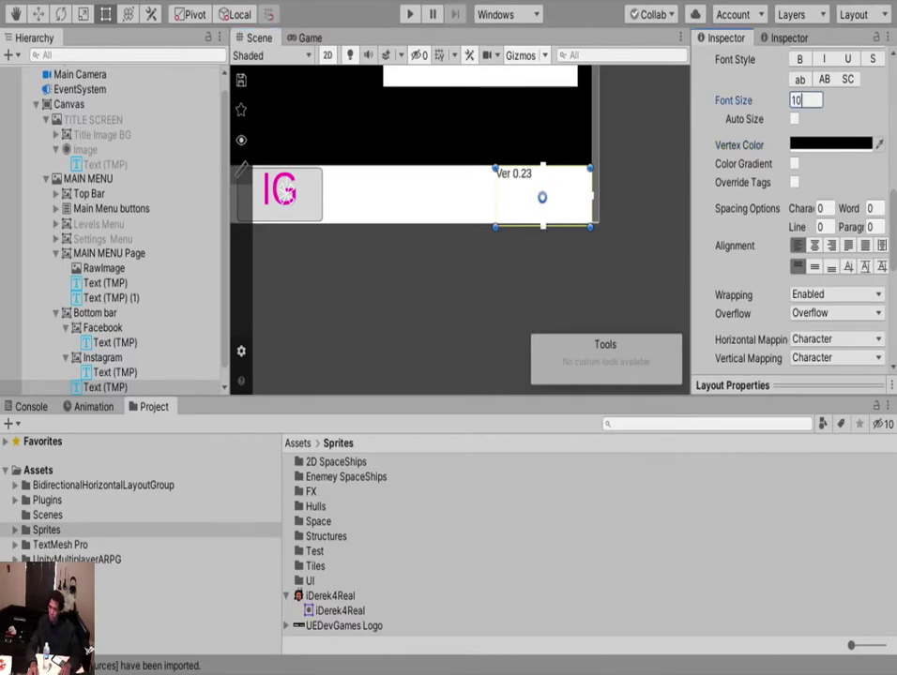
key(BackSpace)
text(5)
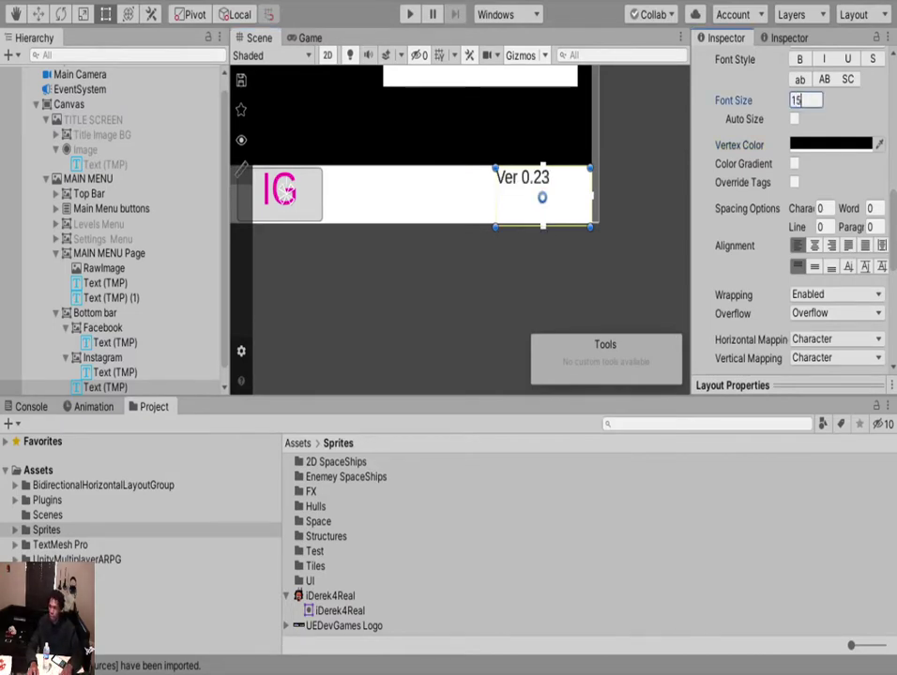
Make the version label bold, right-aligned and vertically centered, with its box pulled in slightly from the bar's right end.
click(814, 245)
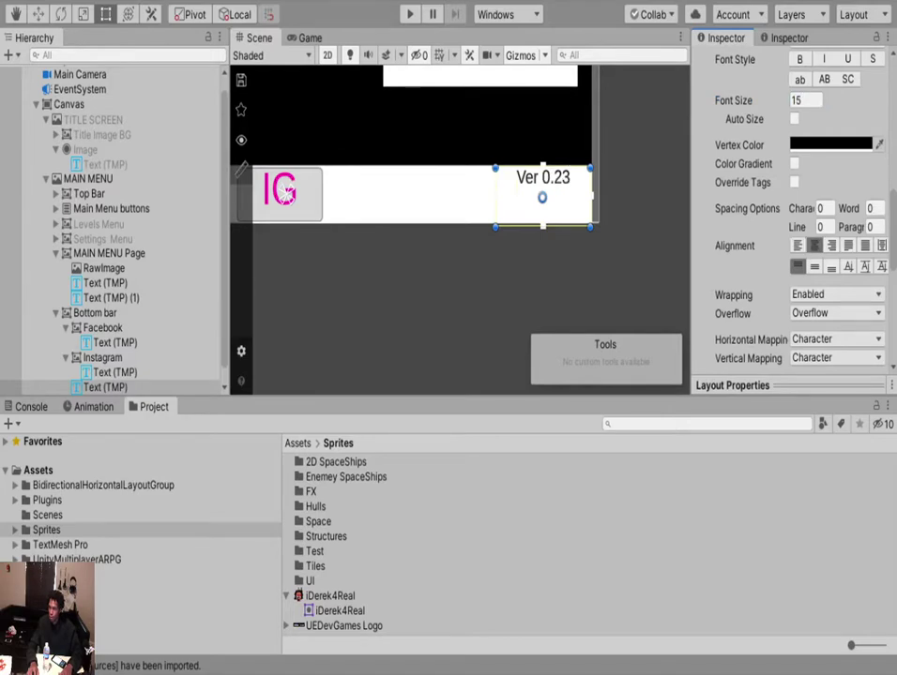
click(831, 244)
click(815, 266)
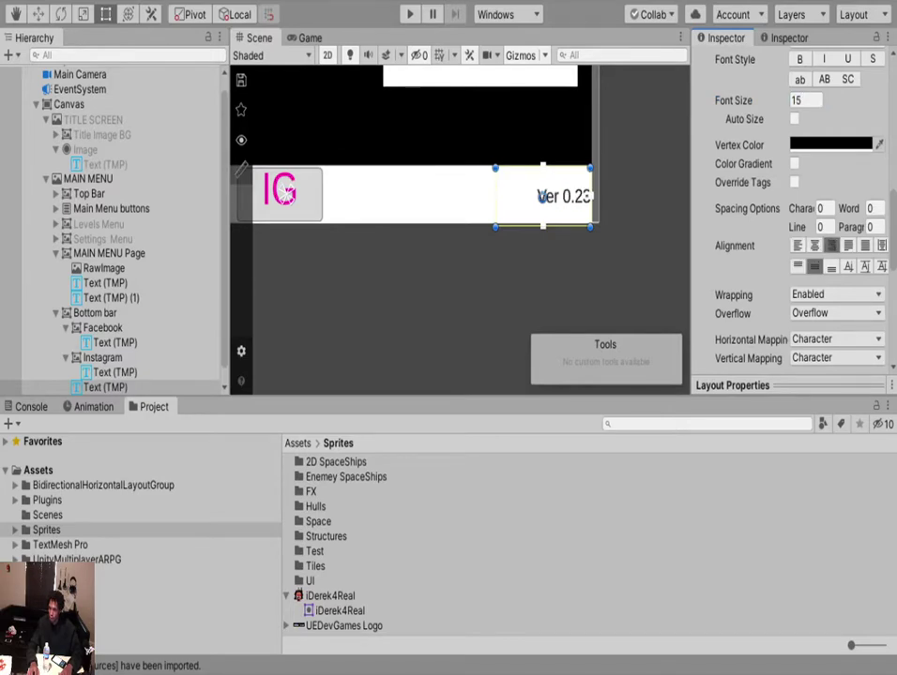
drag(591, 196, 582, 196)
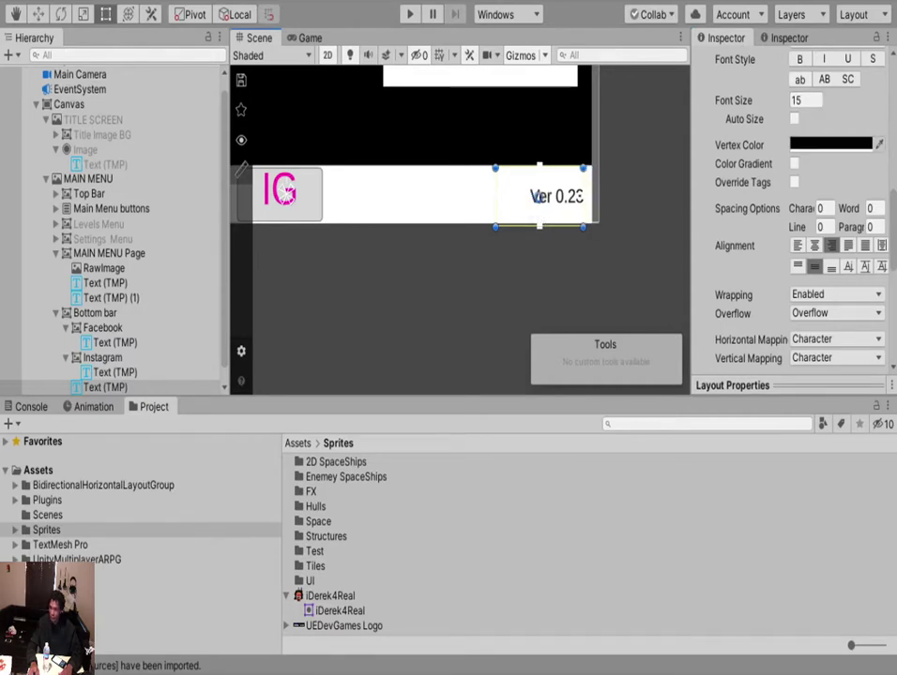
click(800, 59)
Nudge the main menu's Top Bar slightly downward.
scroll(540, 197, down, 6)
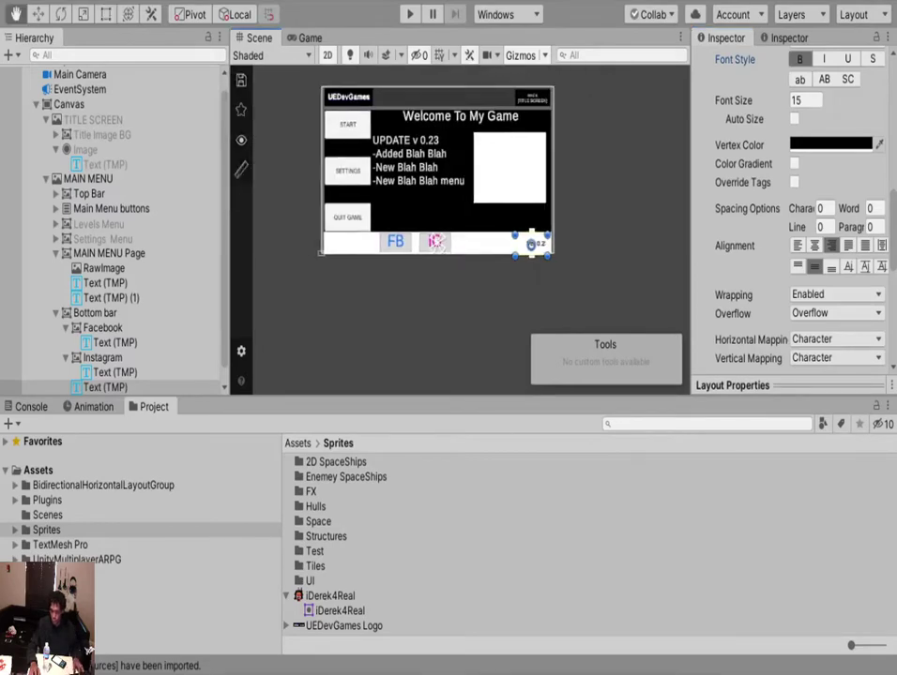
scroll(384, 113, up, 4)
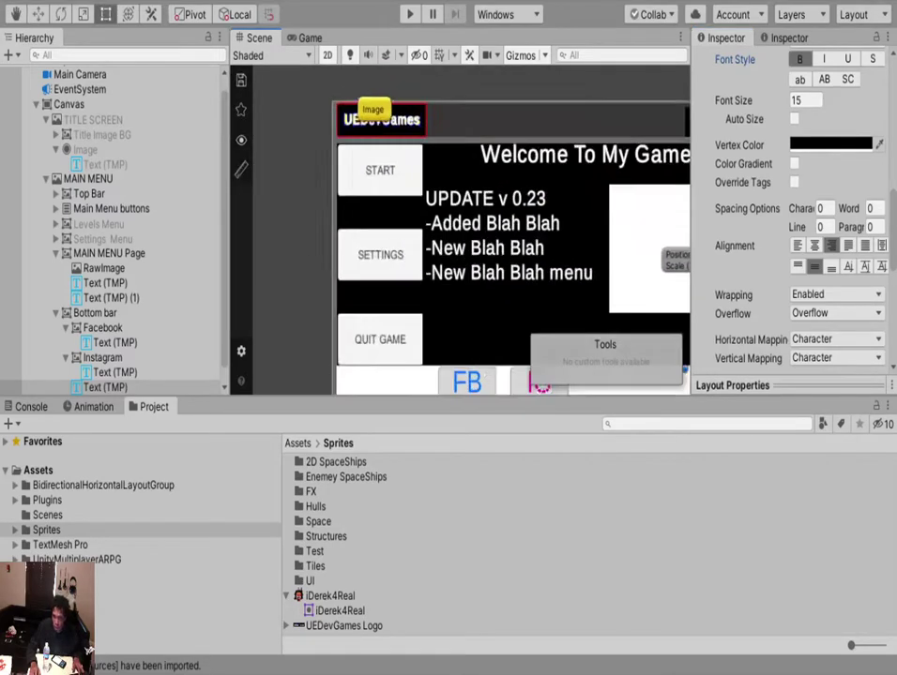
middle_drag(469, 187, 386, 220)
click(413, 151)
key(w)
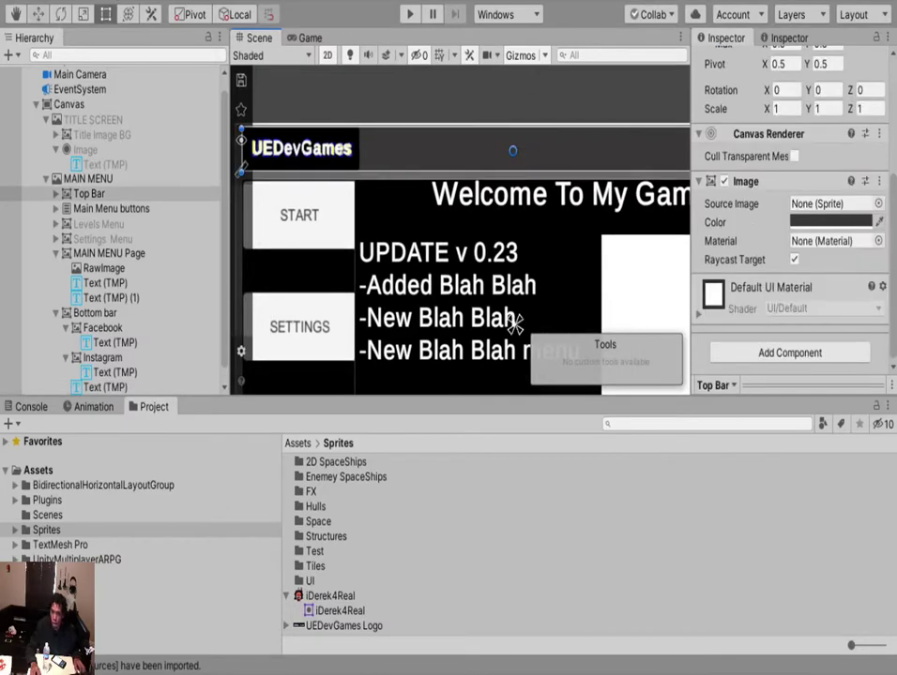
drag(514, 79, 514, 83)
scroll(507, 284, down, 5)
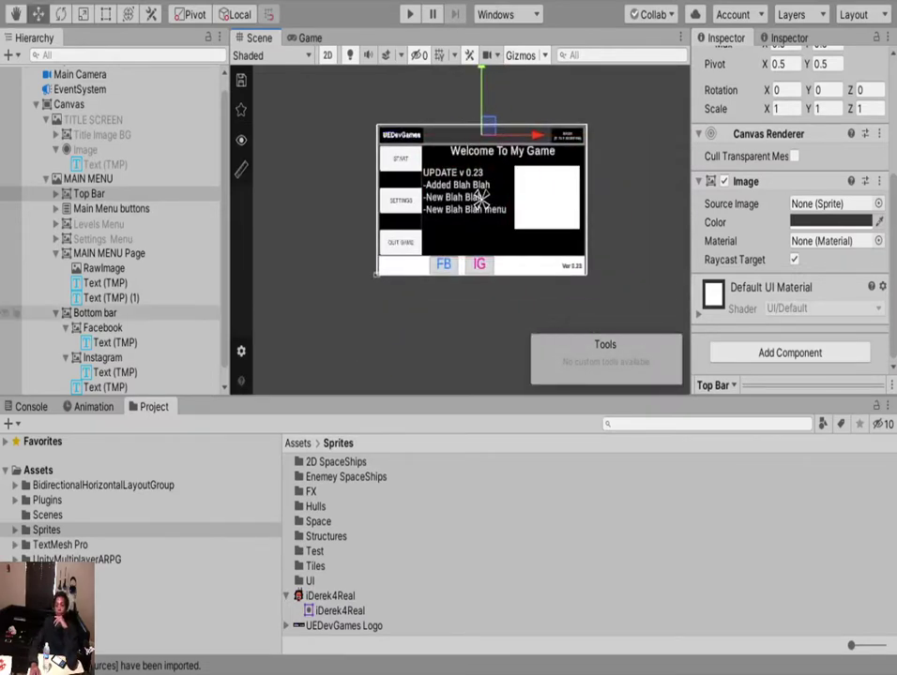
Collapse and deactivate the MAIN MENU object, and activate the TITLE SCREEN object in its place.
click(46, 178)
click(87, 191)
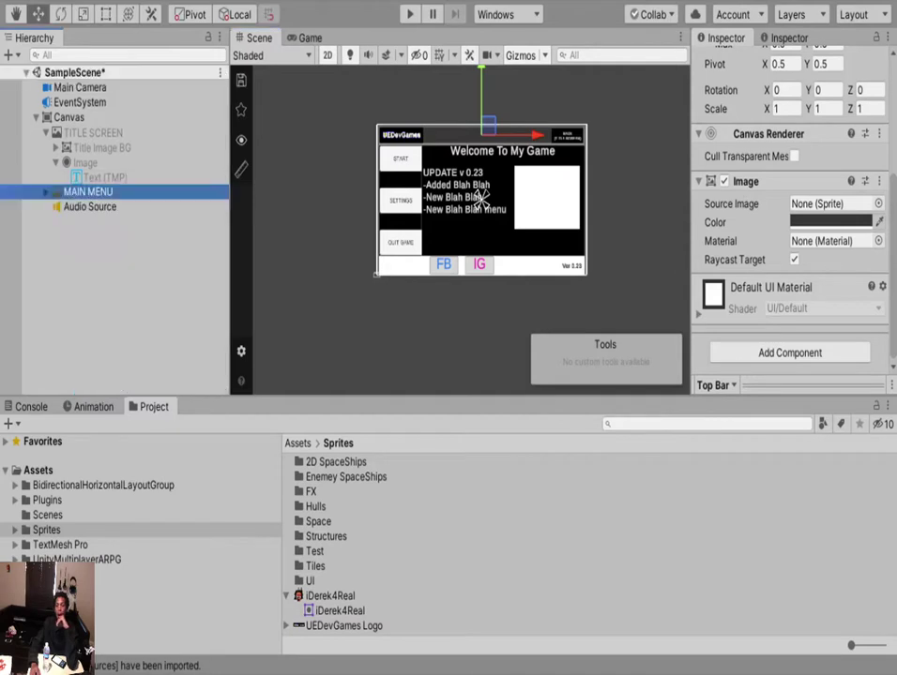
key(alt+shift+a)
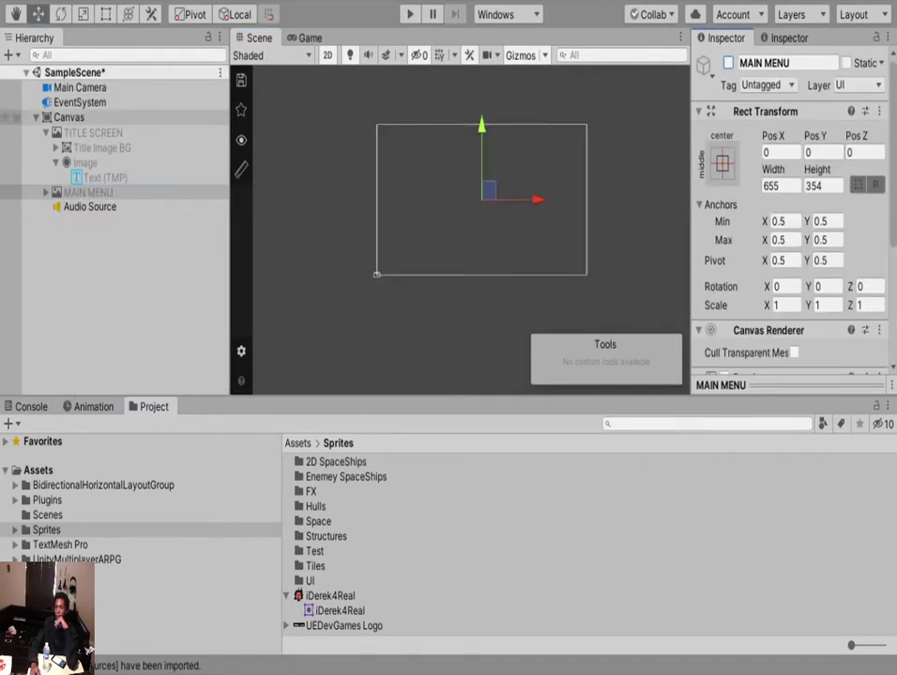
click(93, 132)
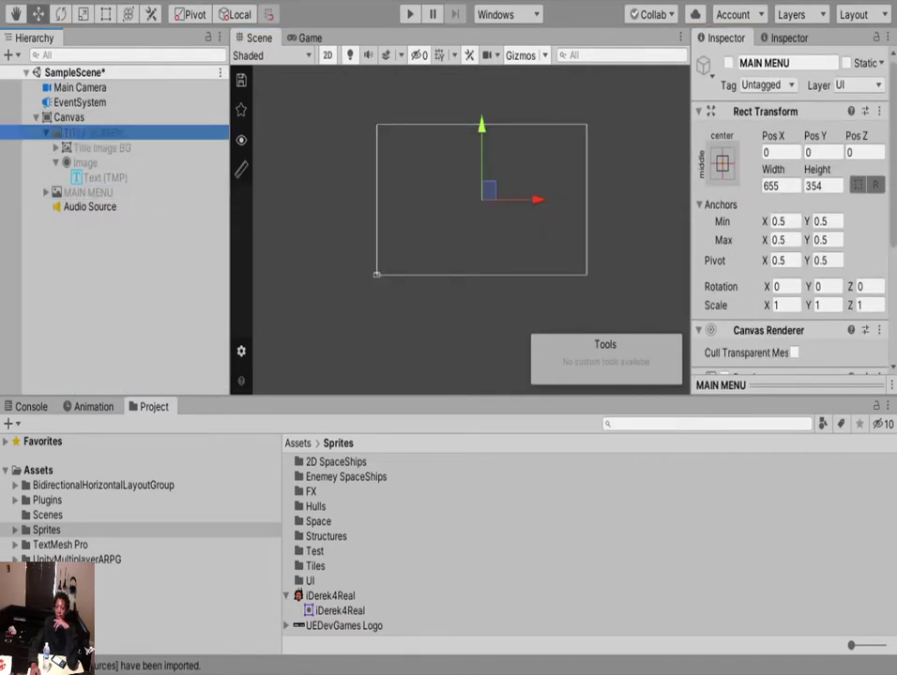
key(alt+shift+a)
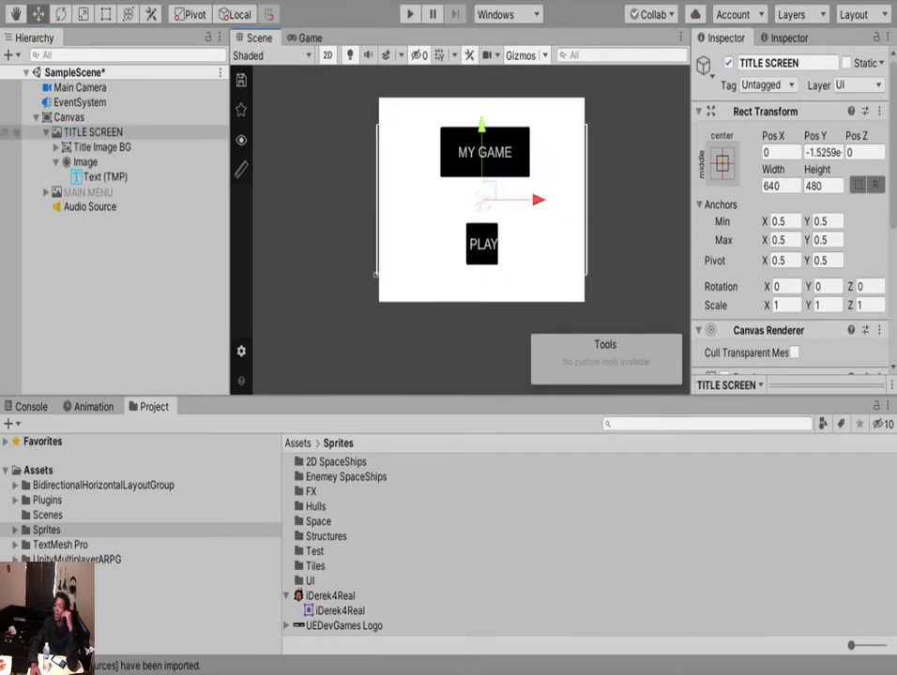
Resize the TITLE SCREEN's upper and lower edges to match the canvas, giving a height of 354.
key(t)
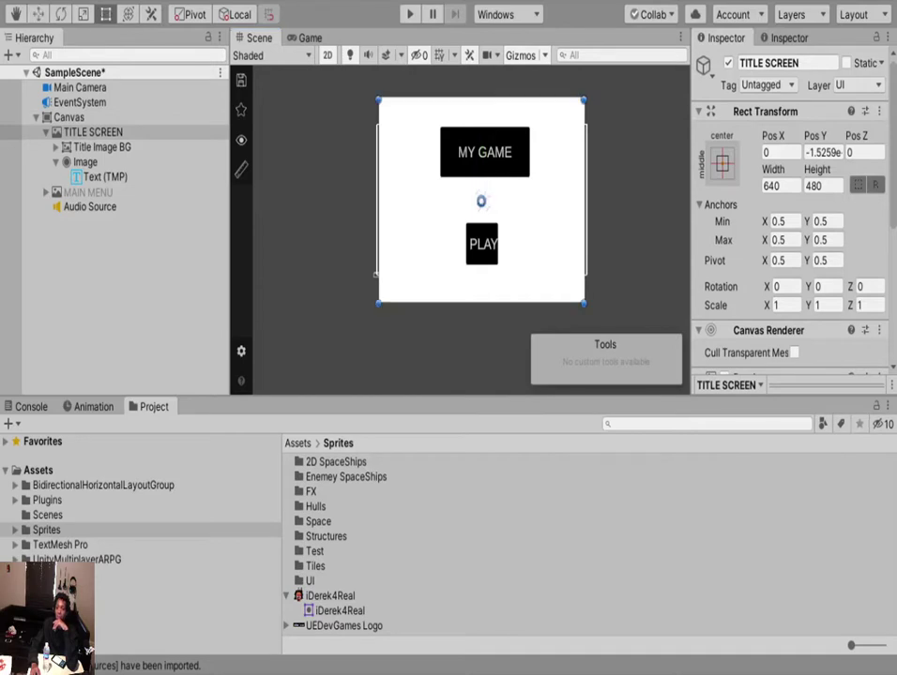
drag(482, 99, 481, 126)
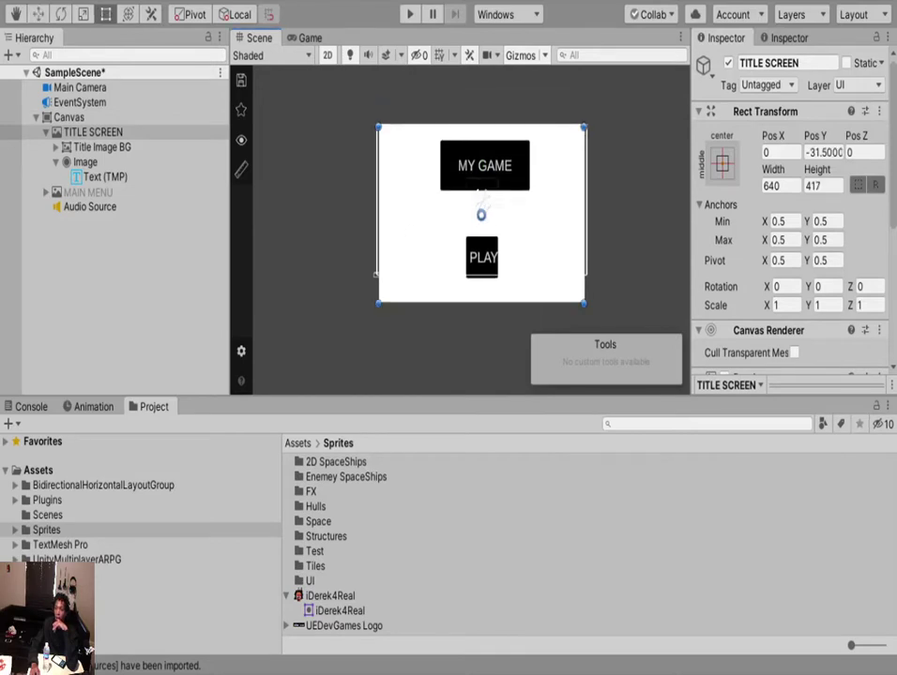
drag(481, 303, 481, 276)
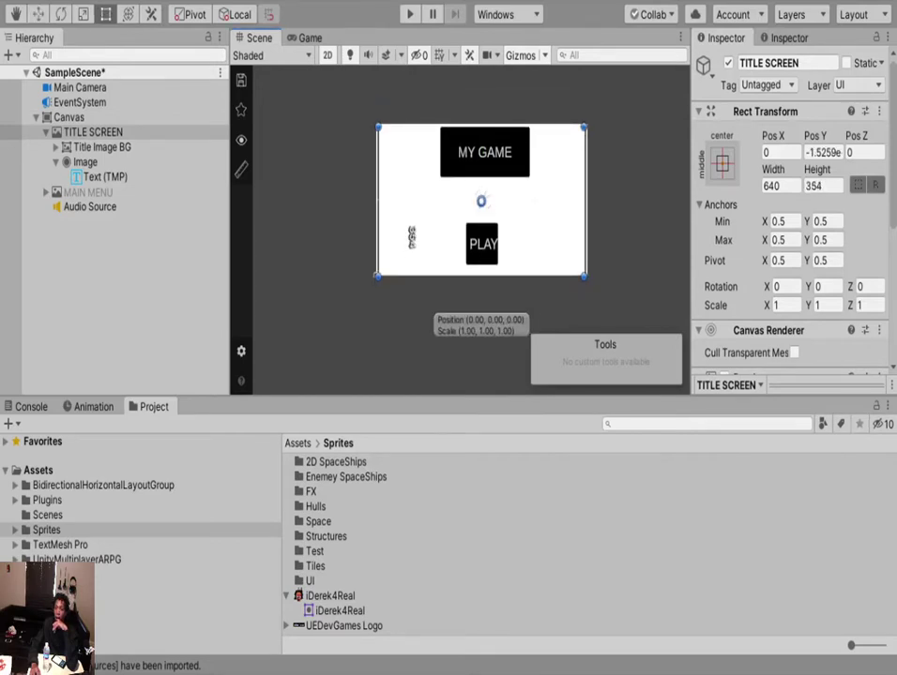
Change the TITLE SCREEN's Raw Image color to turquoise and stretch its sides out to the canvas edges.
click(482, 245)
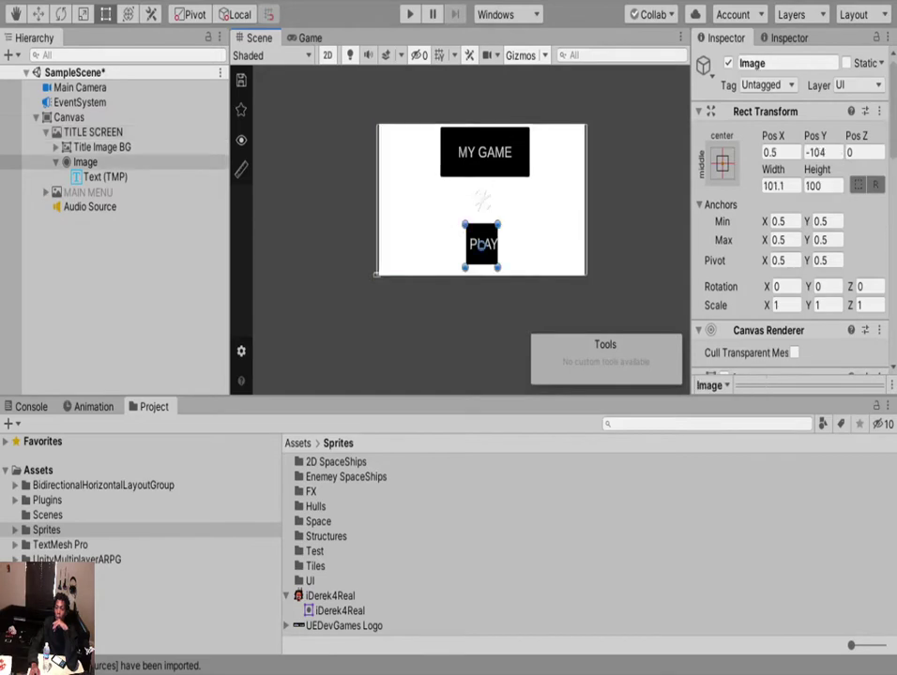
click(482, 245)
scroll(792, 216, down, 5)
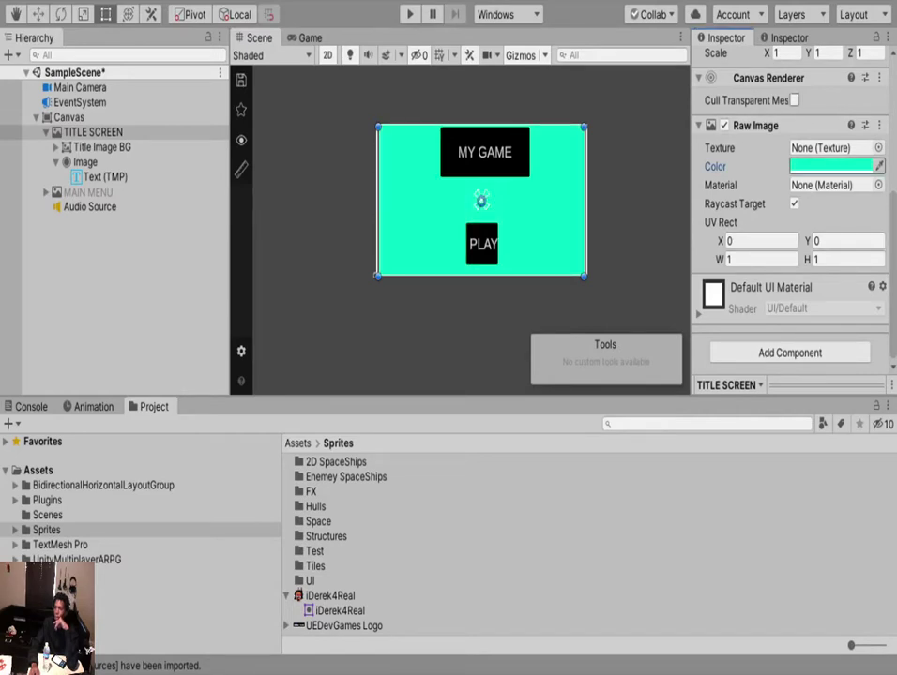
drag(378, 201, 377, 201)
drag(583, 201, 586, 201)
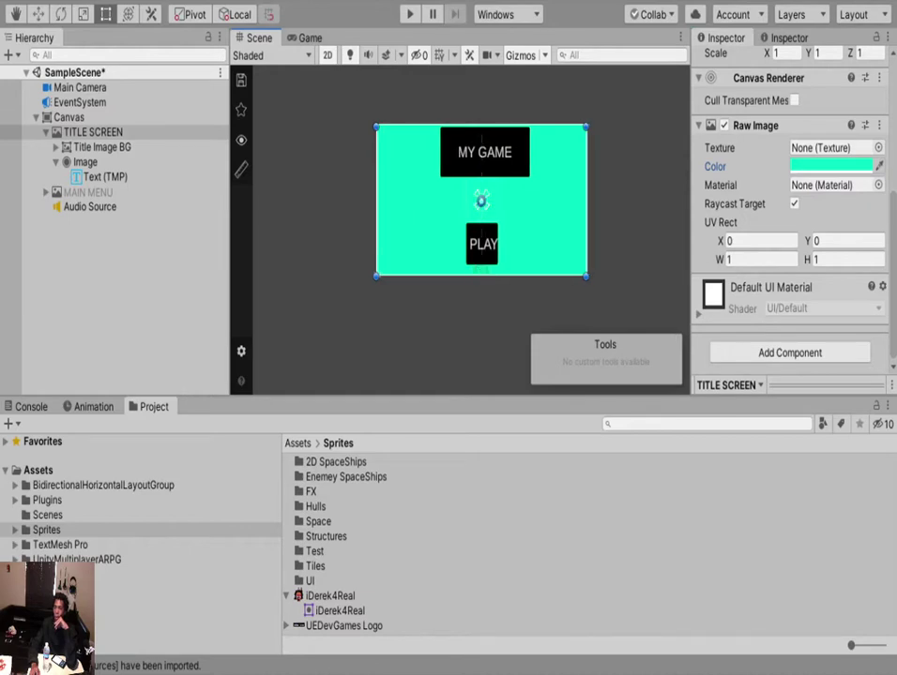
Move the Title Image BG with the MY GAME text slightly down, away from the title screen's upper edge.
scroll(460, 225, up, 4)
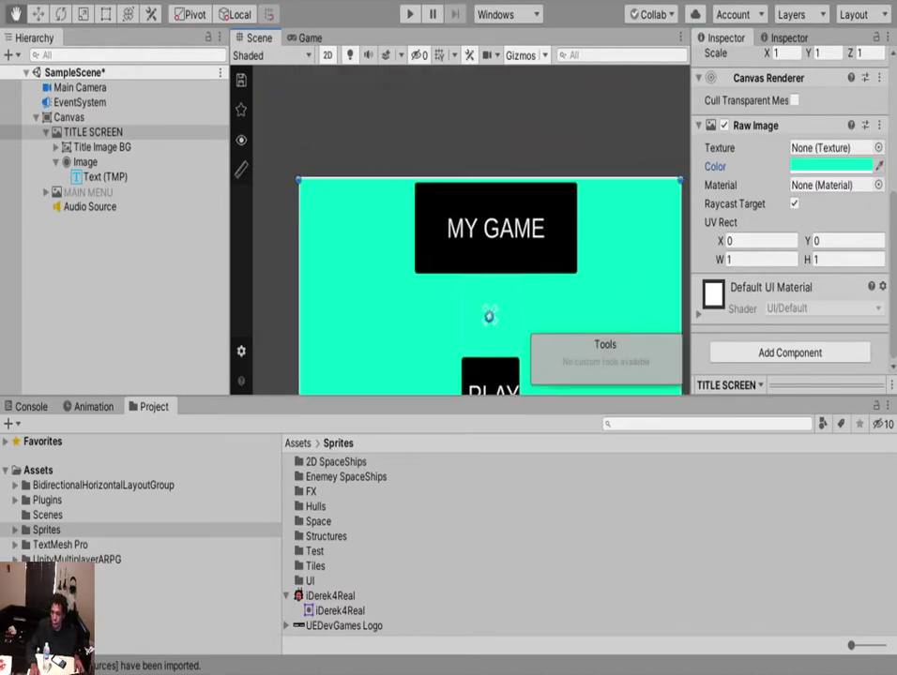
middle_drag(489, 316, 475, 248)
click(481, 161)
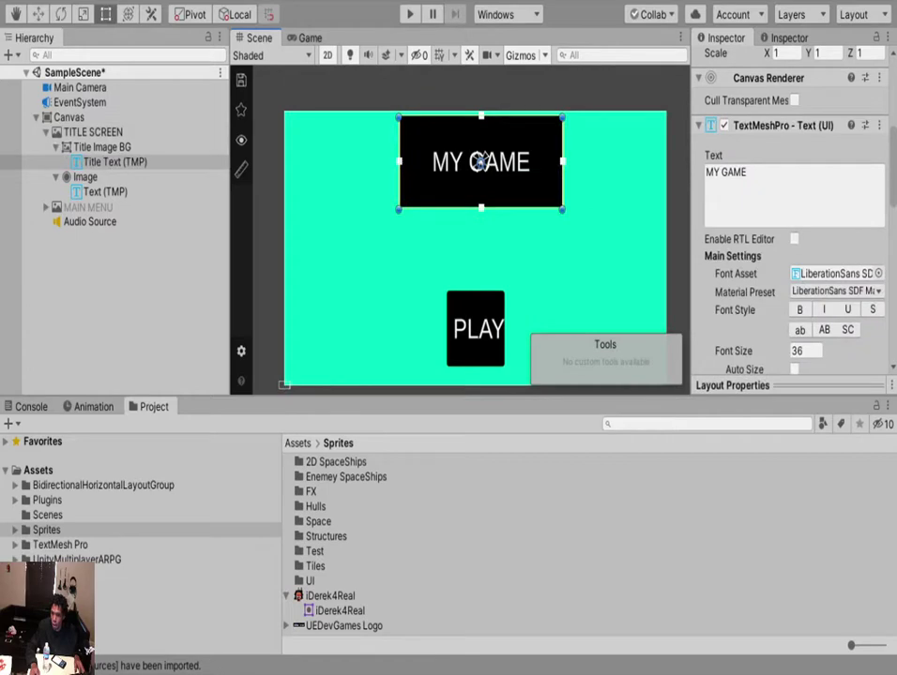
key(w)
click(480, 161)
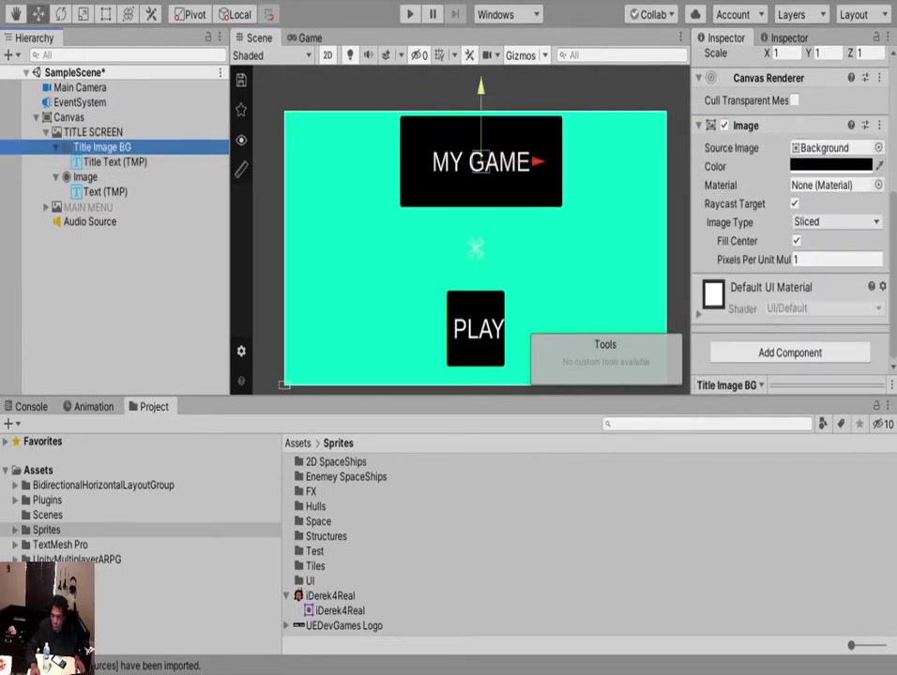
drag(480, 161, 481, 191)
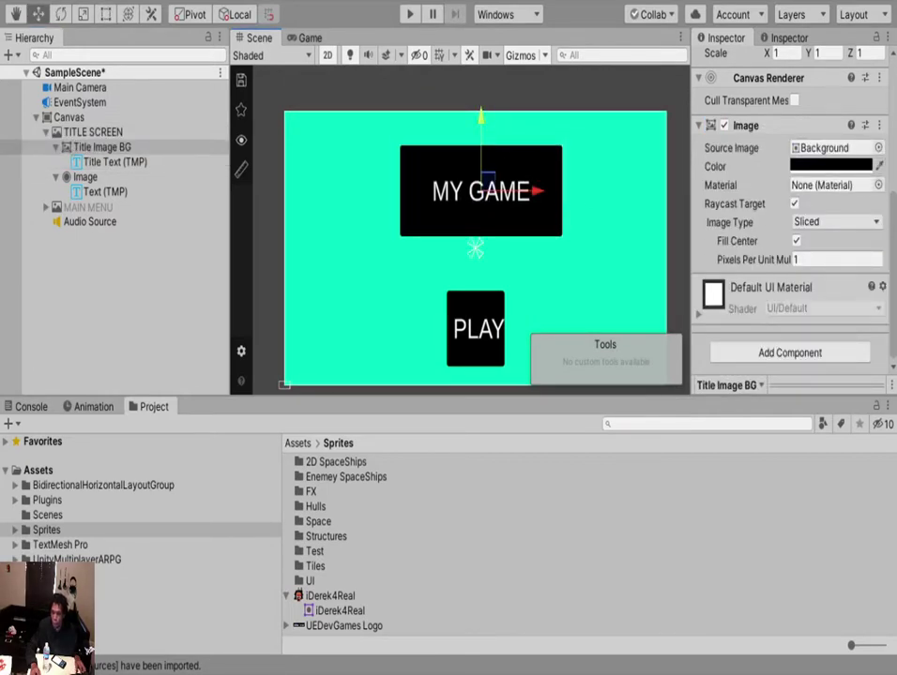
Nudge the PLAY button horizontally to an X position of about 0.5.
click(477, 328)
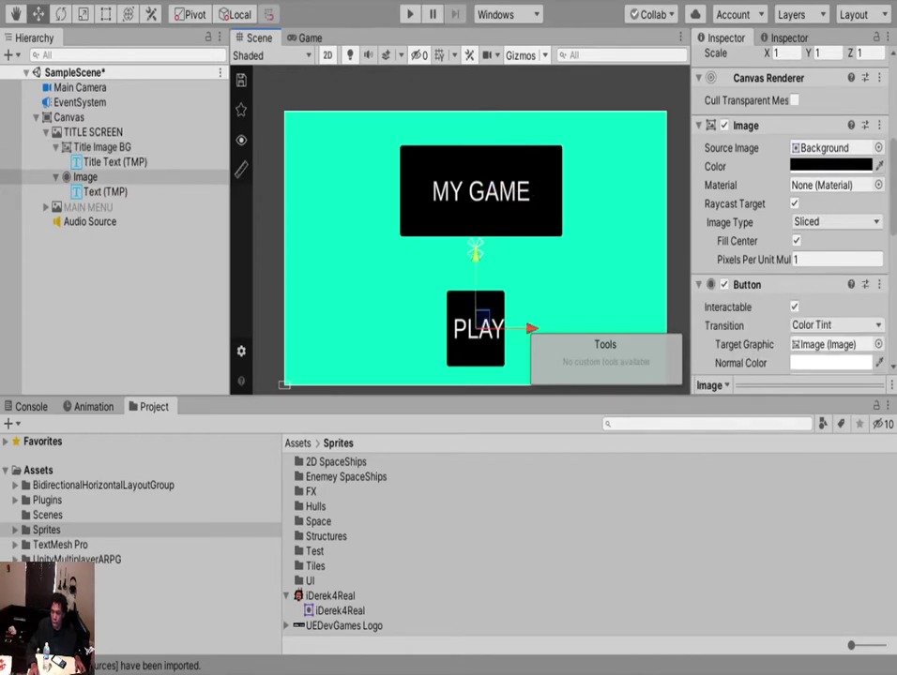
mouse_move(475, 243)
middle_down()
mouse_move(443, 232)
mouse_move(466, 215)
mouse_move(470, 226)
middle_up()
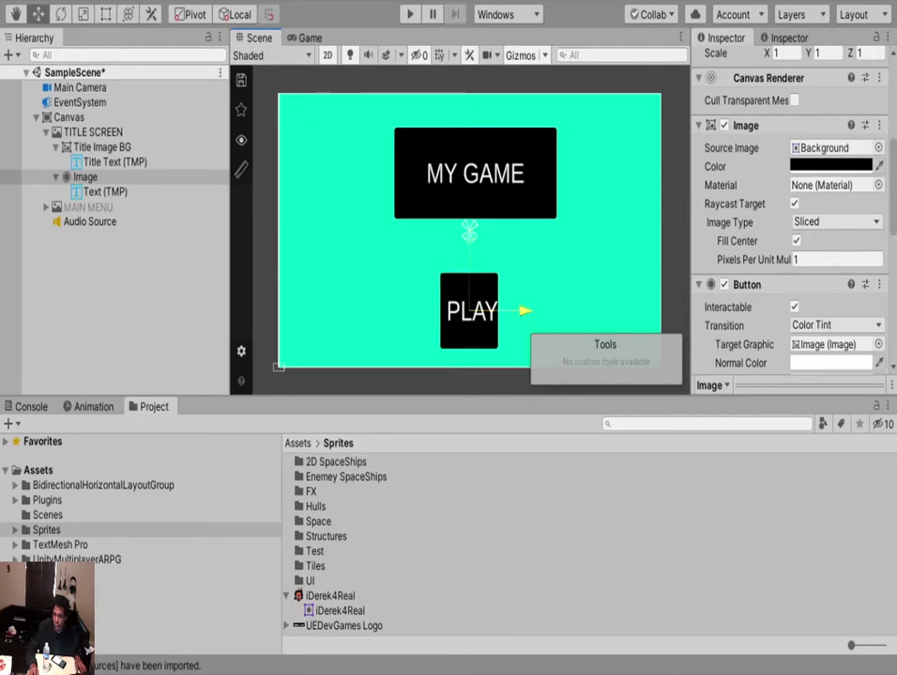
mouse_move(525, 311)
mouse_down()
mouse_move(404, 311)
mouse_move(524, 311)
mouse_up()
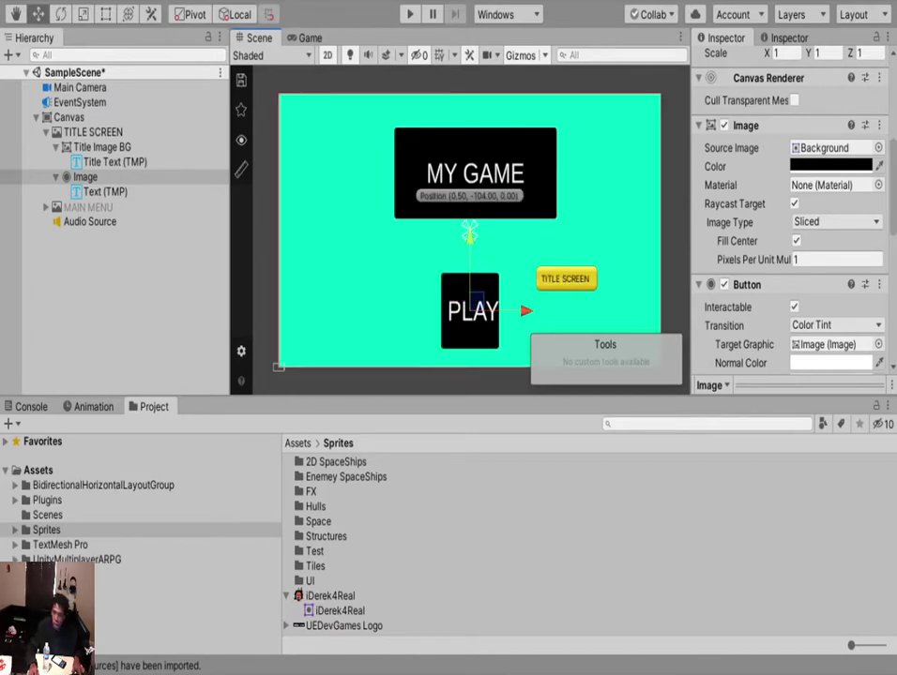
Duplicate the PLAY button and place the copy in the title screen's upper-right corner.
key(ctrl+d)
drag(524, 310, 675, 310)
drag(622, 239, 621, 61)
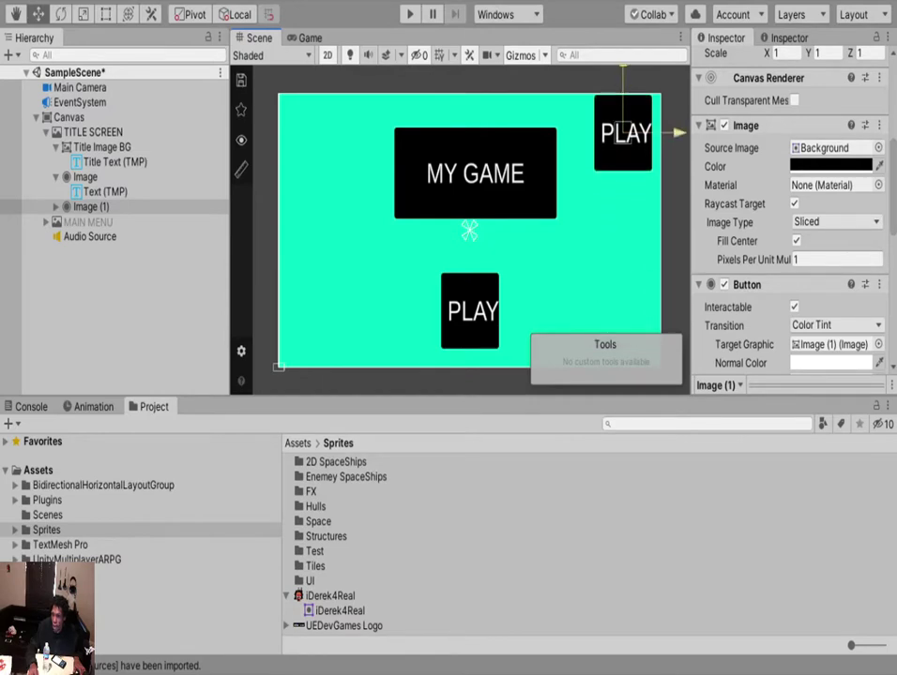
drag(679, 132, 630, 136)
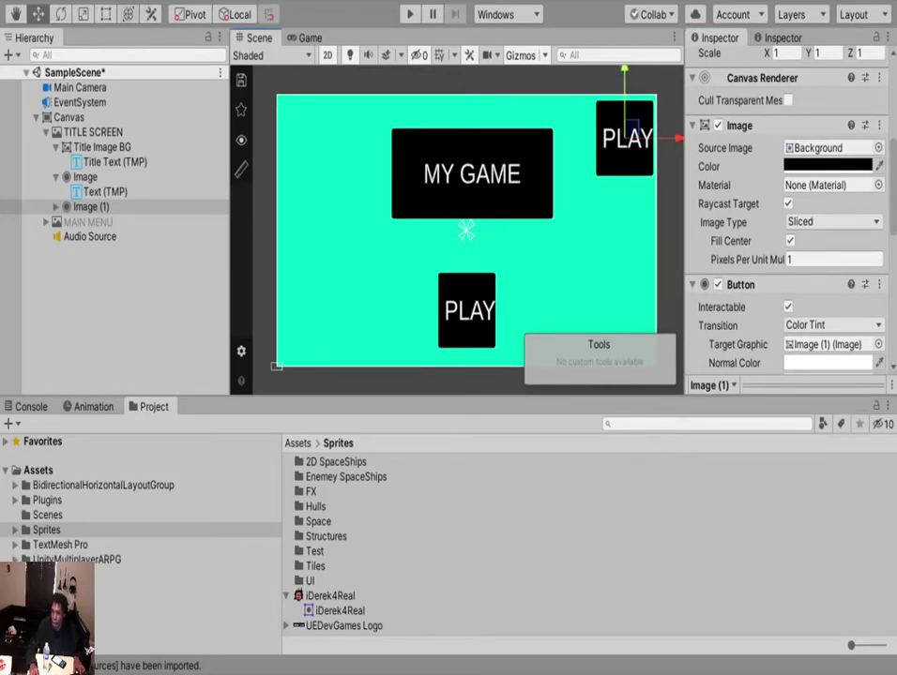
Reduce the height of the duplicated PLAY button in the corner to about 36.
key(t)
click(622, 140)
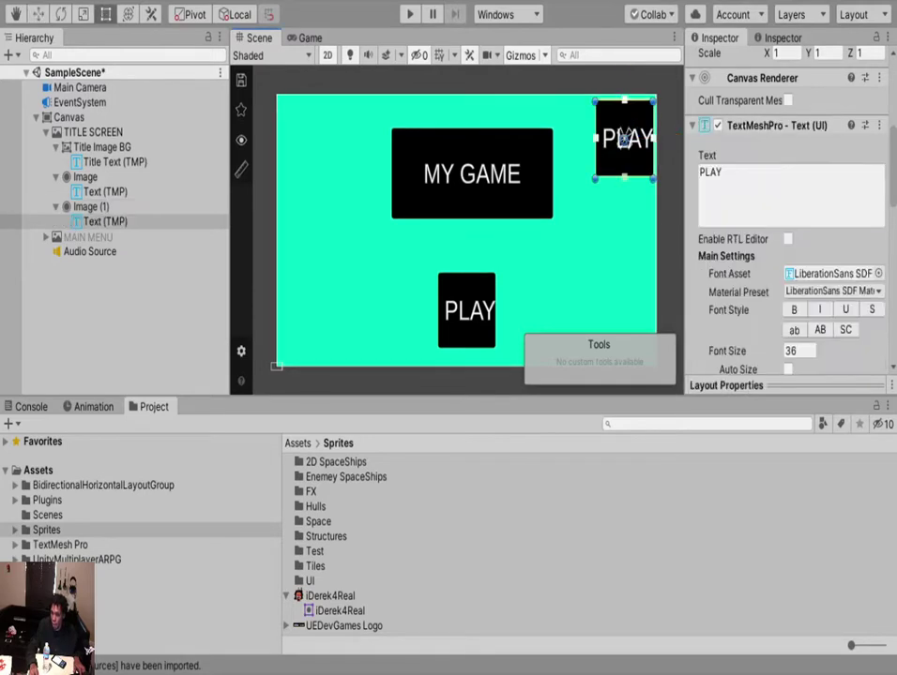
click(105, 191)
click(92, 207)
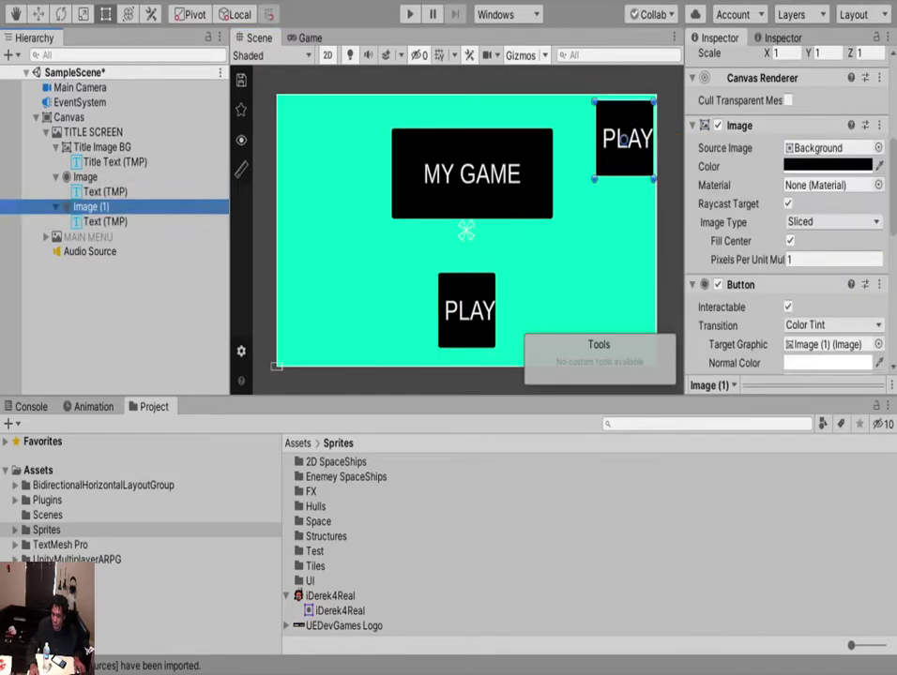
drag(623, 178, 623, 130)
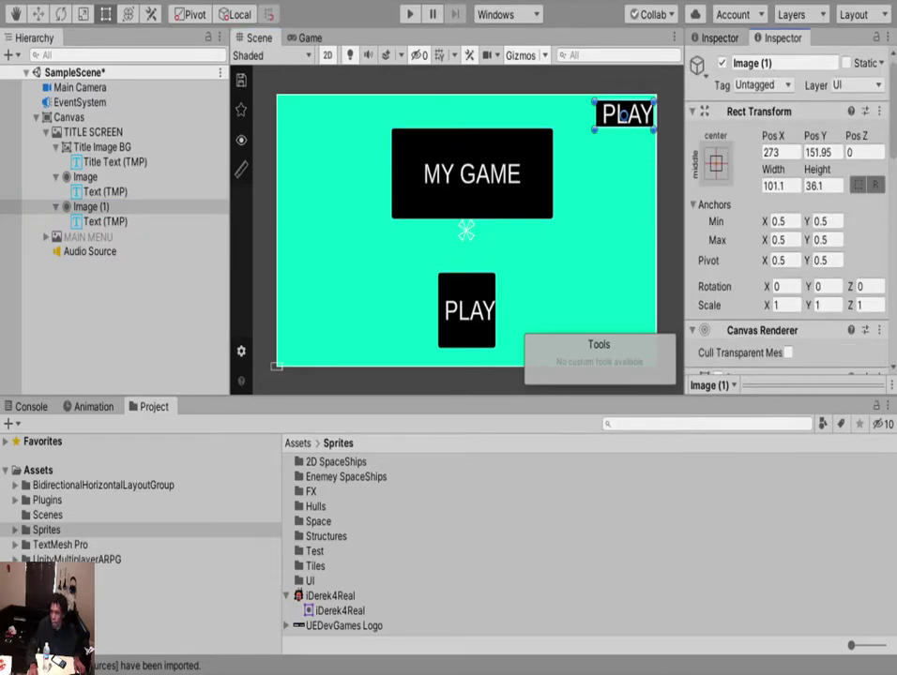
Remove both On Click actions from the duplicated corner PLAY button and add one empty On Click entry.
scroll(788, 225, down, 6)
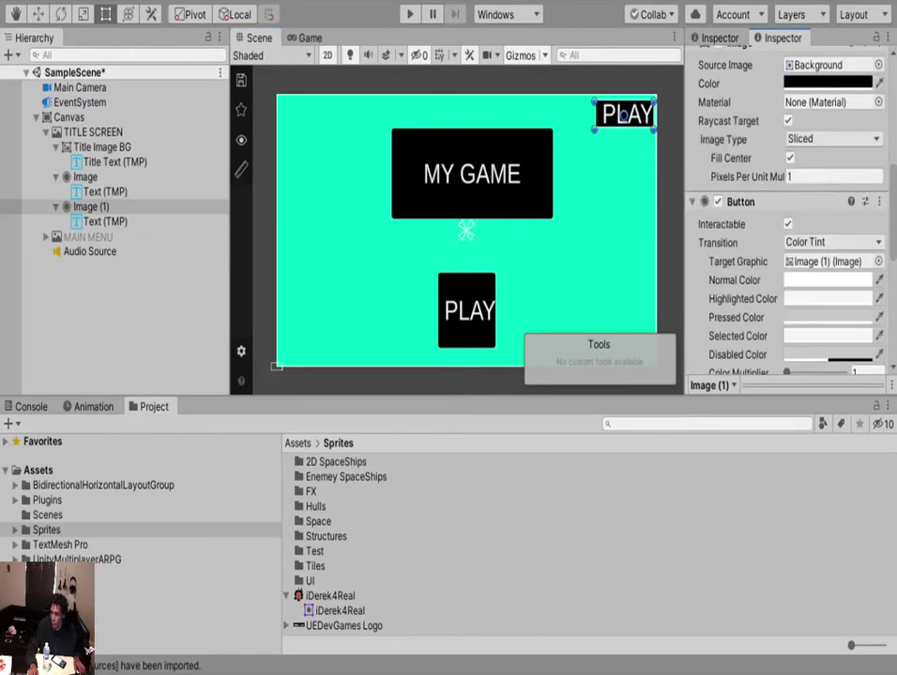
scroll(788, 226, down, 6)
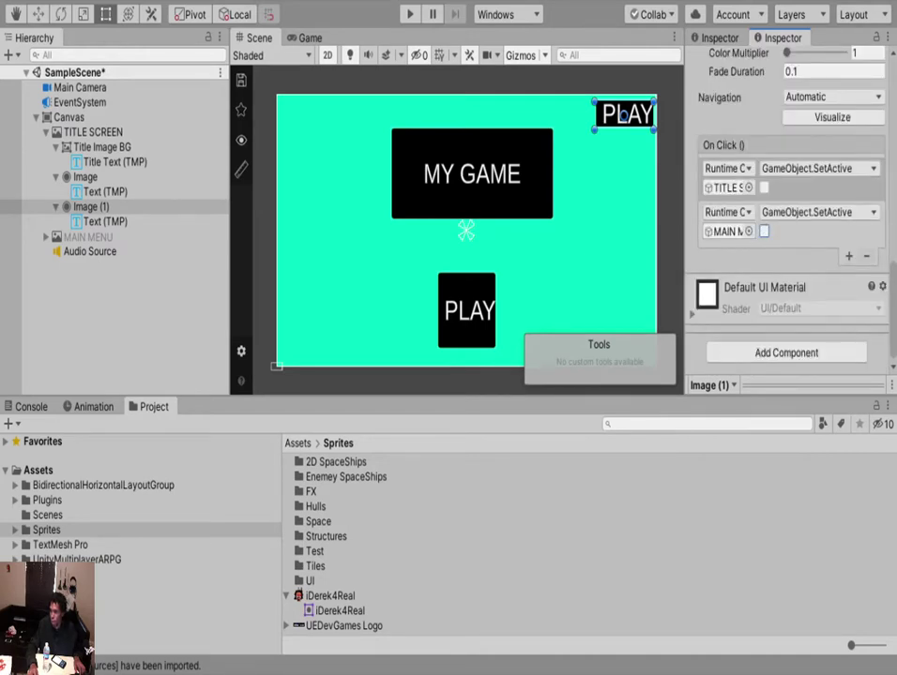
click(867, 256)
click(867, 256)
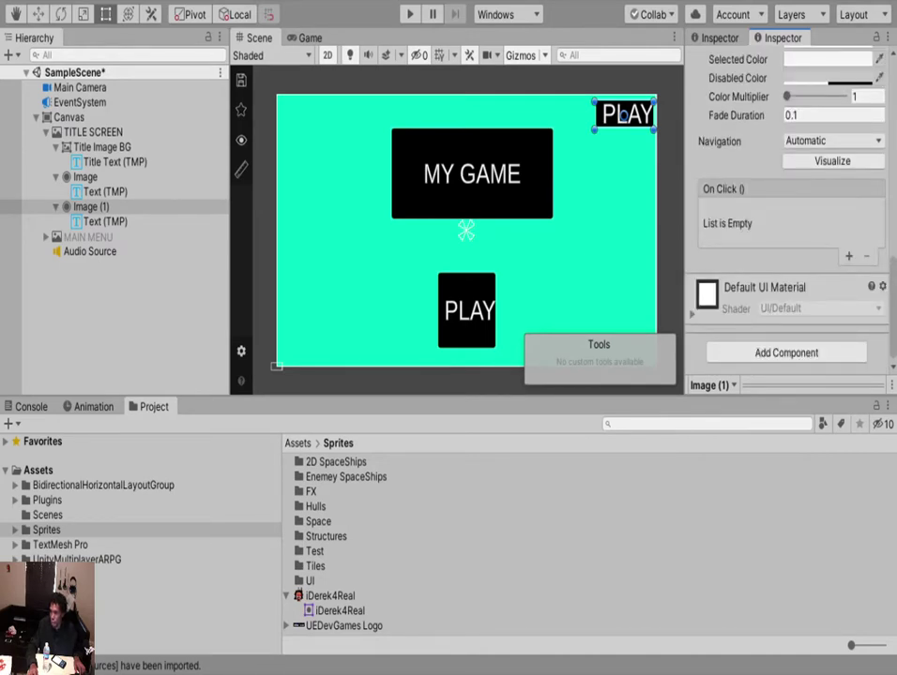
click(848, 256)
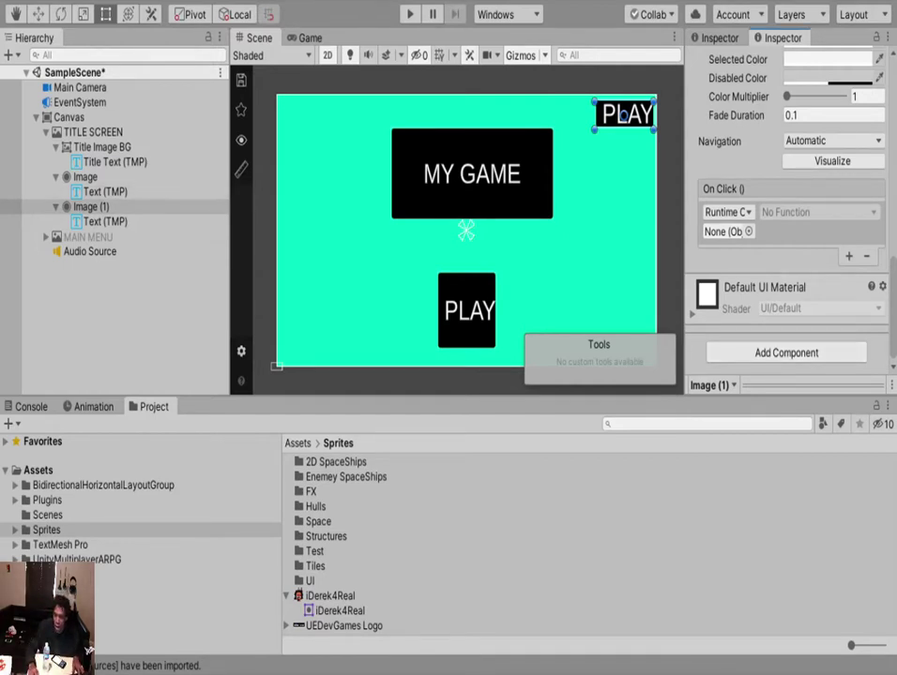
Change the corner button's text from PLAY to QUIT.
scroll(786, 225, up, 10)
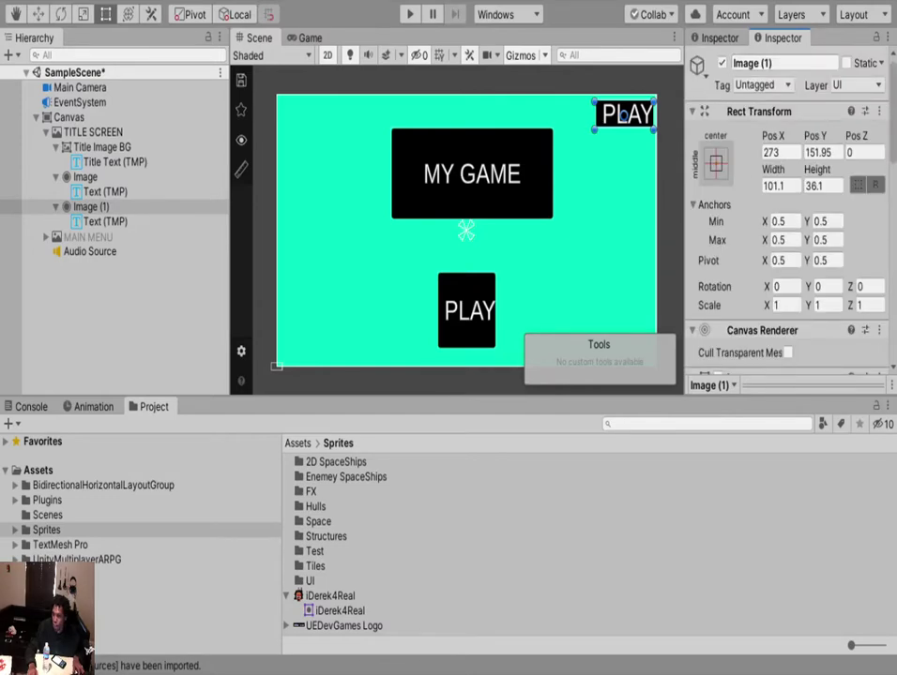
scroll(786, 225, down, 8)
scroll(786, 225, up, 8)
scroll(786, 225, down, 8)
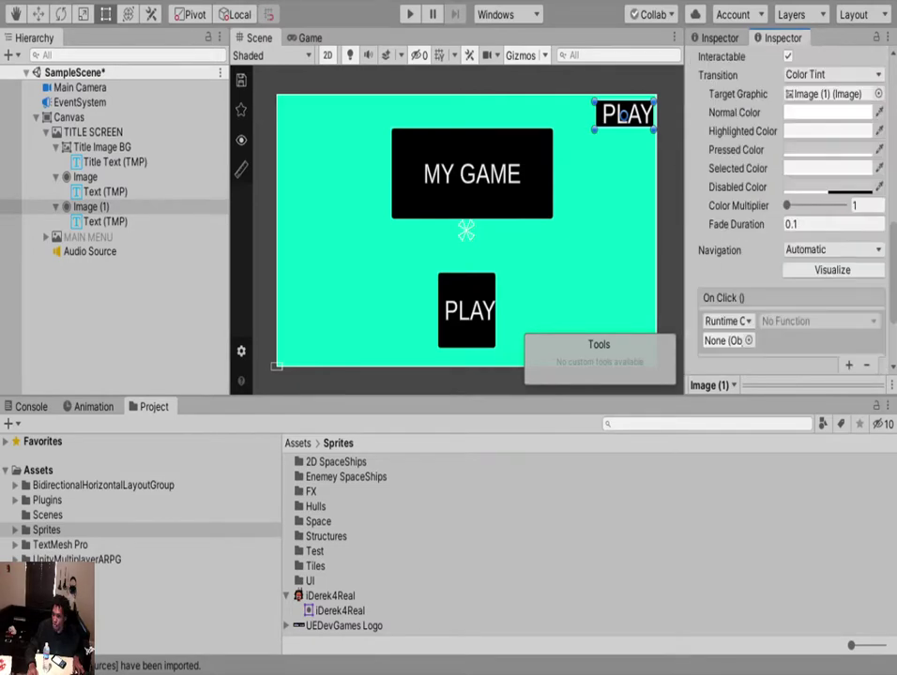
click(622, 114)
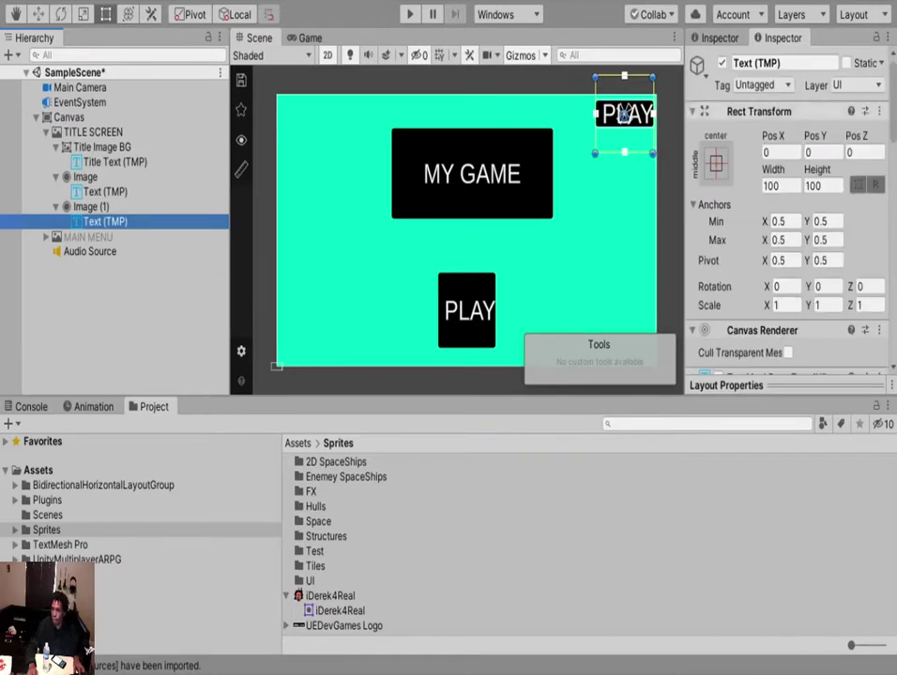
scroll(786, 225, down, 6)
click(725, 90)
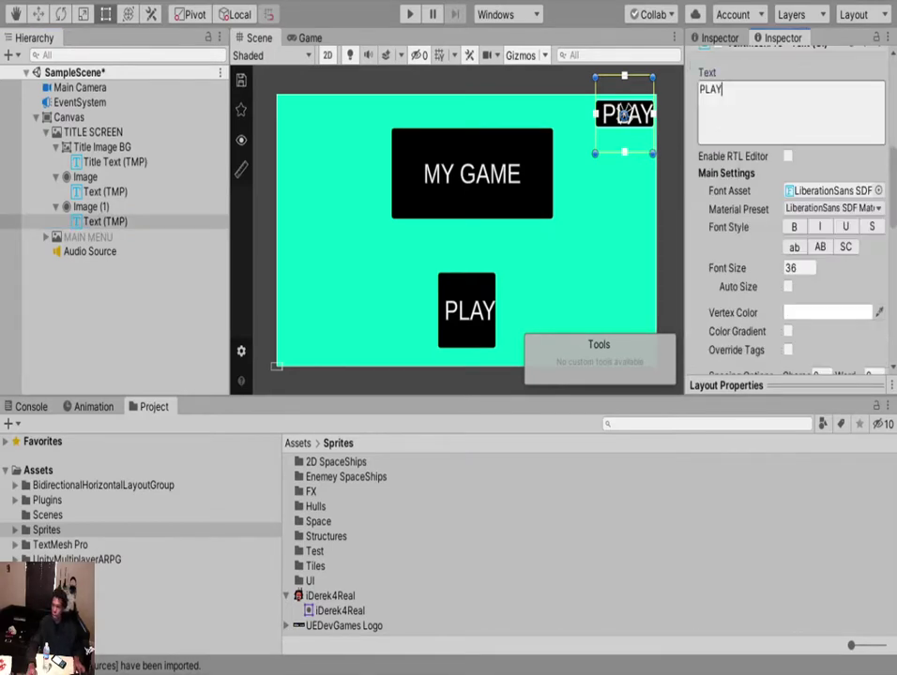
key(ctrl+a)
text(QUIT)
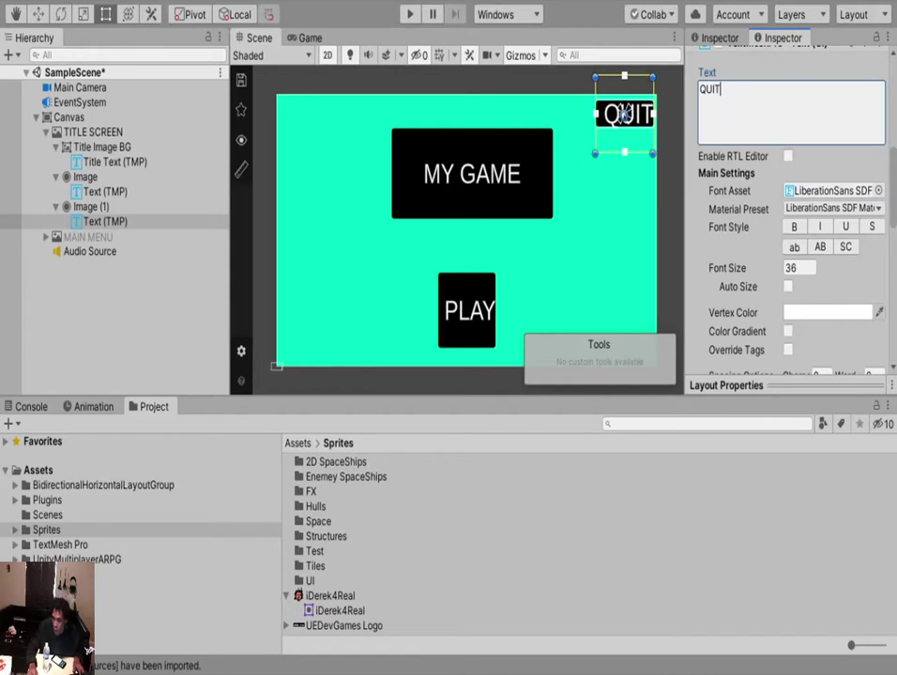
Shrink the QUIT text box to the corner button's height and align its text horizontally to the center.
click(622, 111)
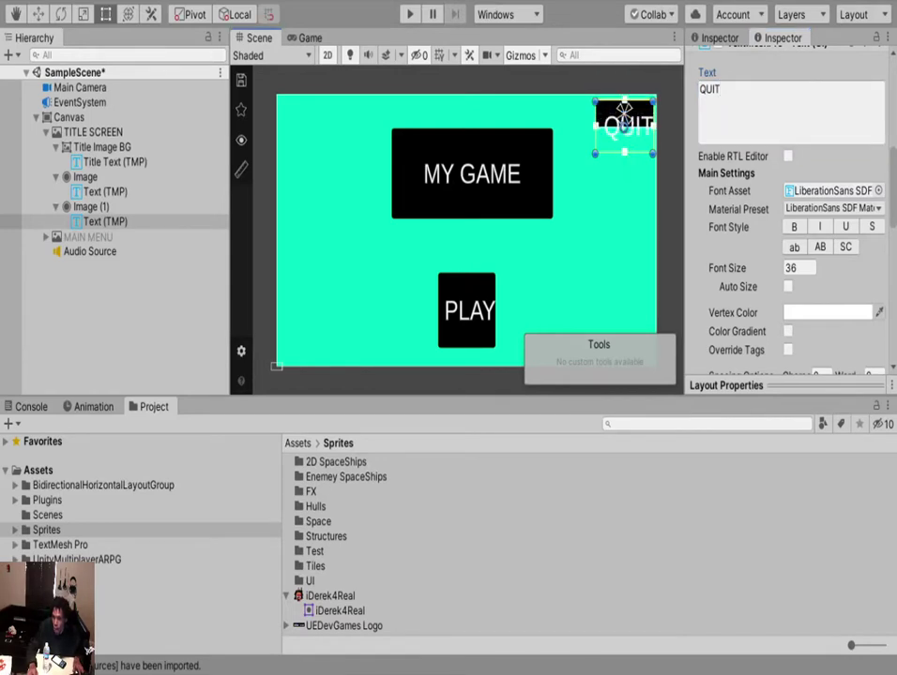
drag(624, 113, 624, 113)
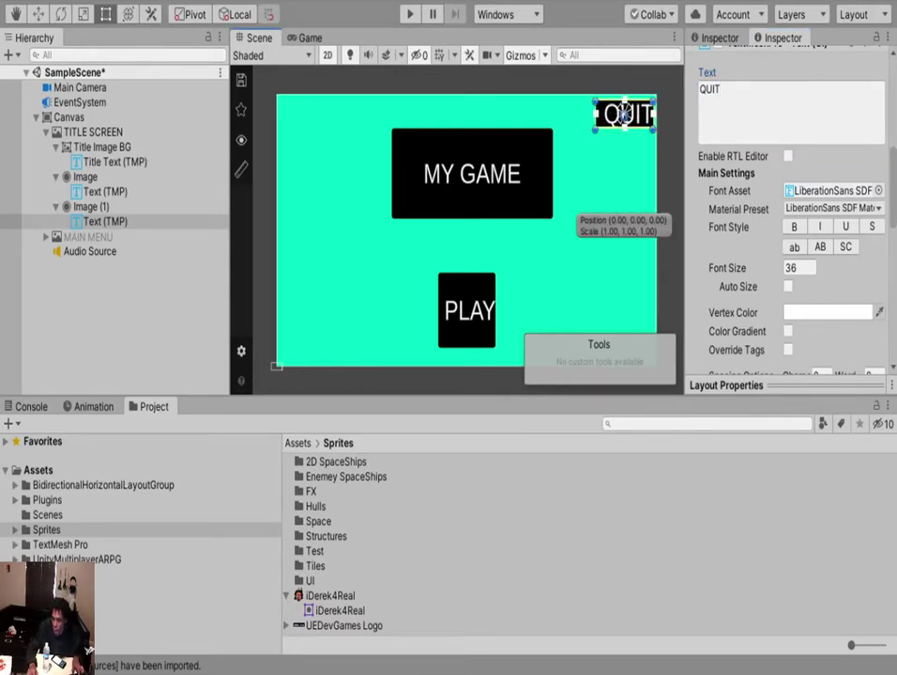
scroll(605, 153, up, 9)
middle_drag(662, 73, 476, 210)
scroll(558, 189, up, 6)
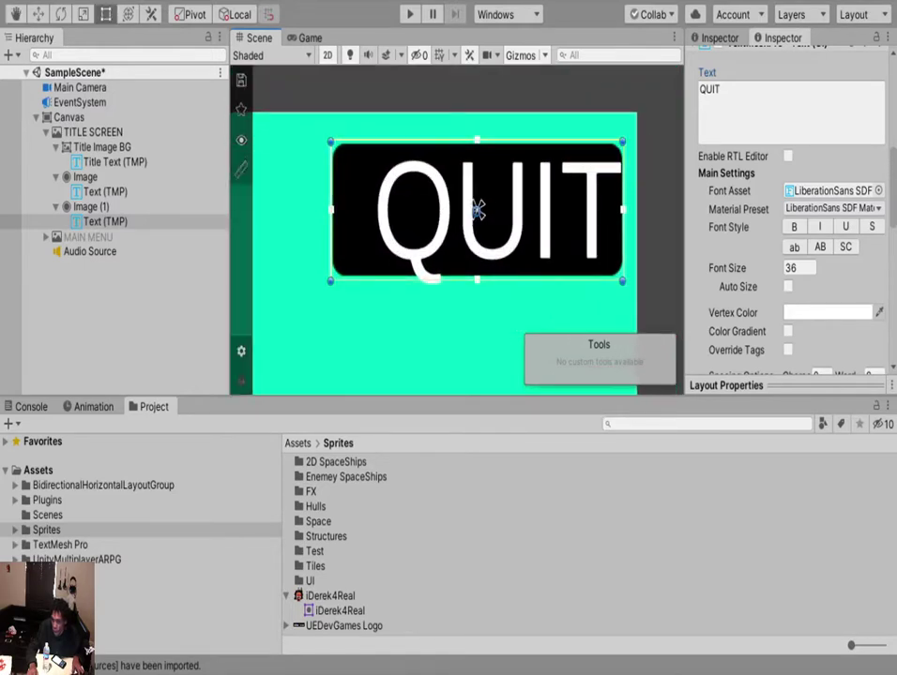
scroll(790, 225, down, 10)
scroll(790, 225, up, 10)
scroll(791, 225, down, 6)
scroll(477, 210, down, 5)
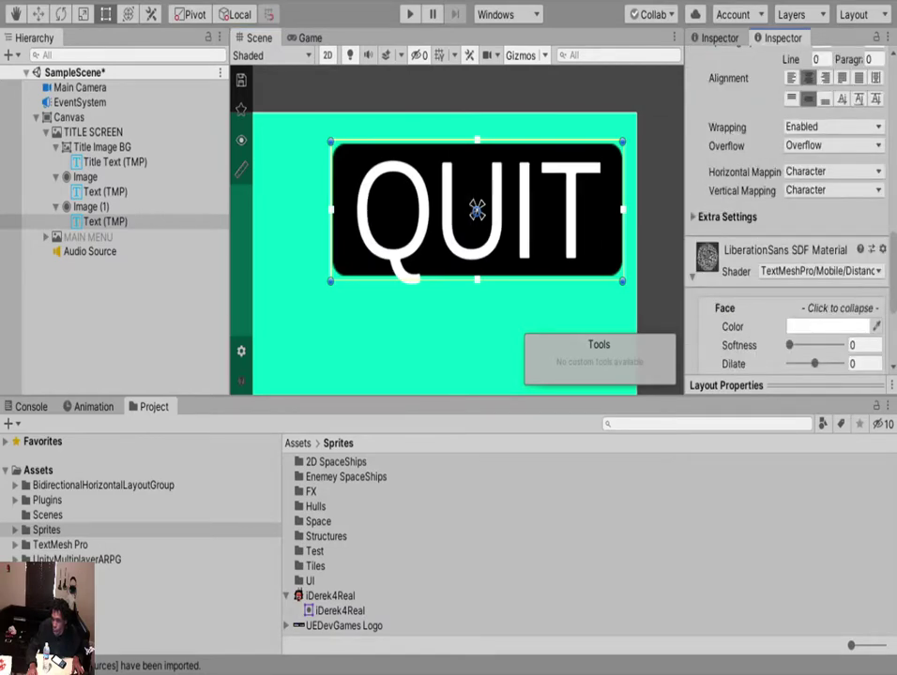
scroll(436, 272, down, 3)
Center the PLAY button's text horizontally.
middle_drag(436, 272, 632, 19)
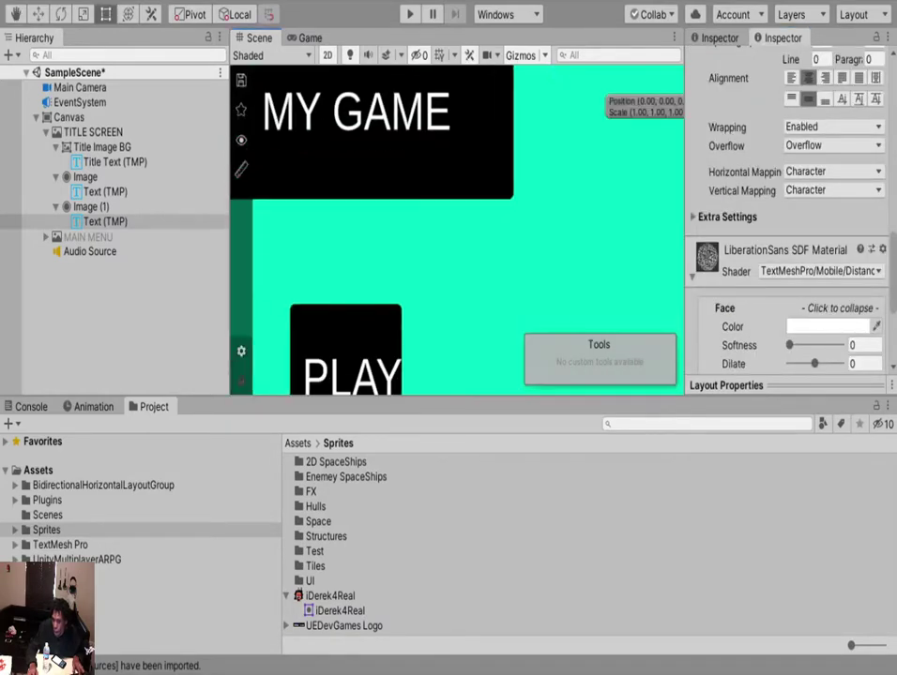
click(345, 333)
click(344, 379)
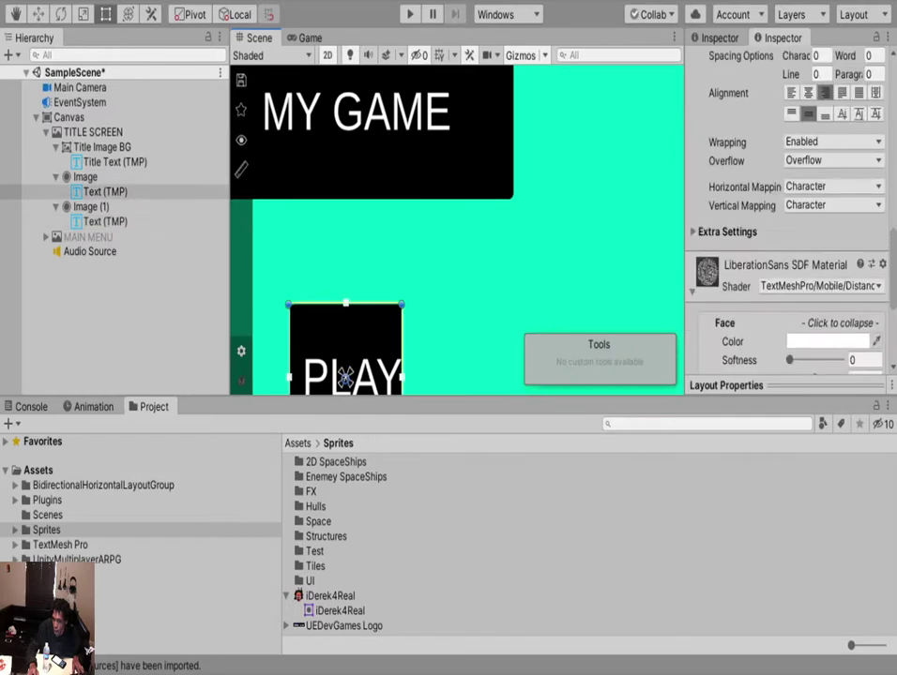
click(808, 92)
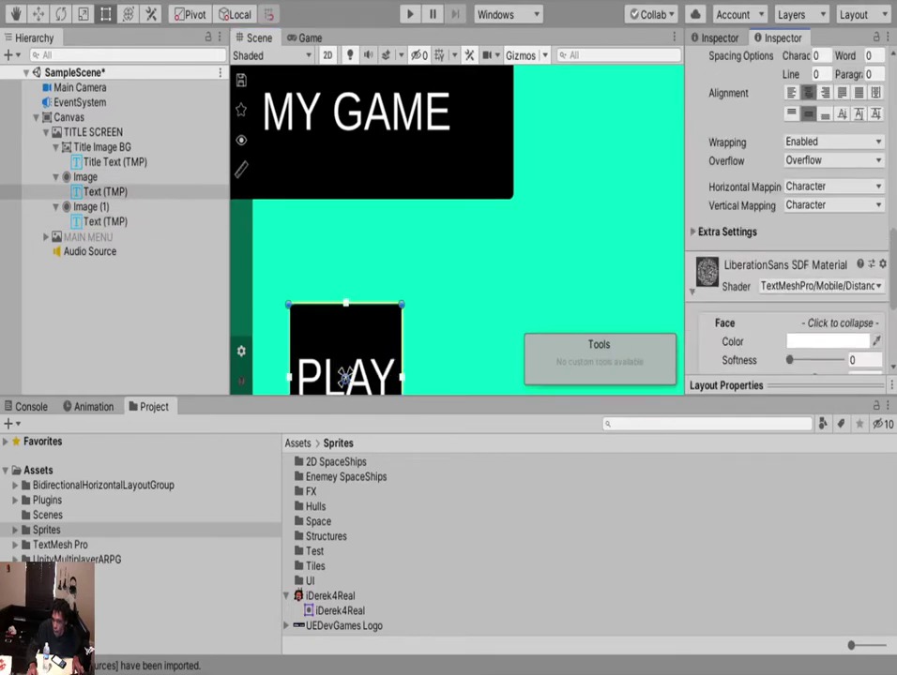
scroll(525, 274, down, 8)
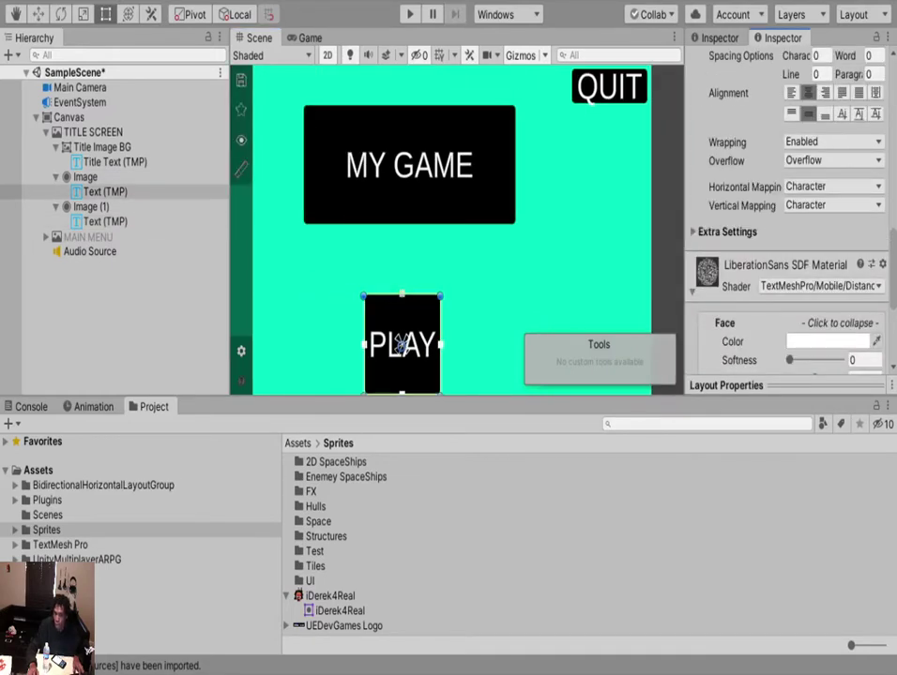
scroll(394, 311, down, 4)
middle_drag(394, 310, 470, 298)
scroll(317, 240, down, 5)
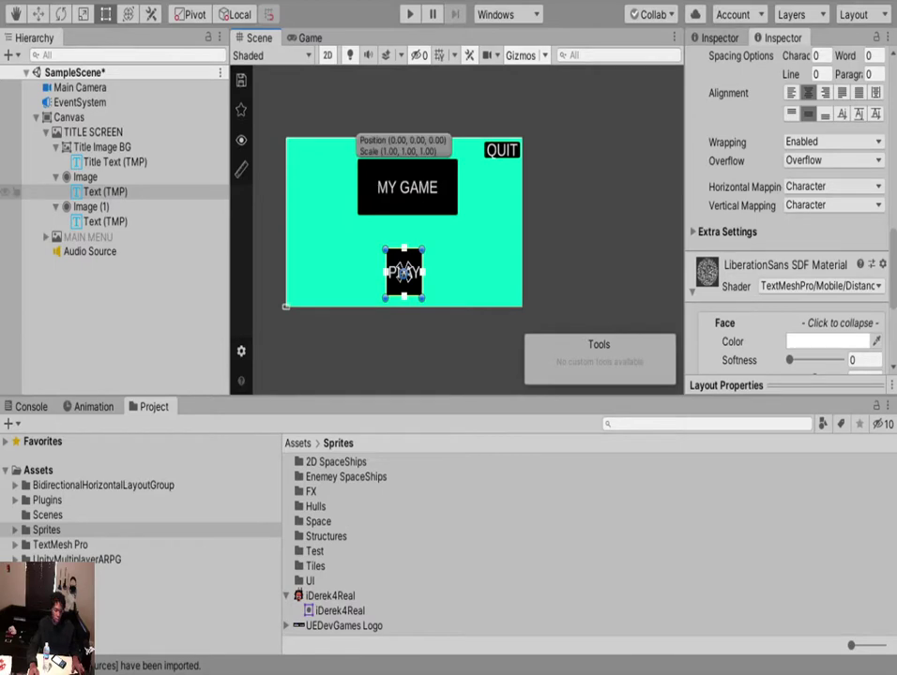
key(ctrl+d)
key(w)
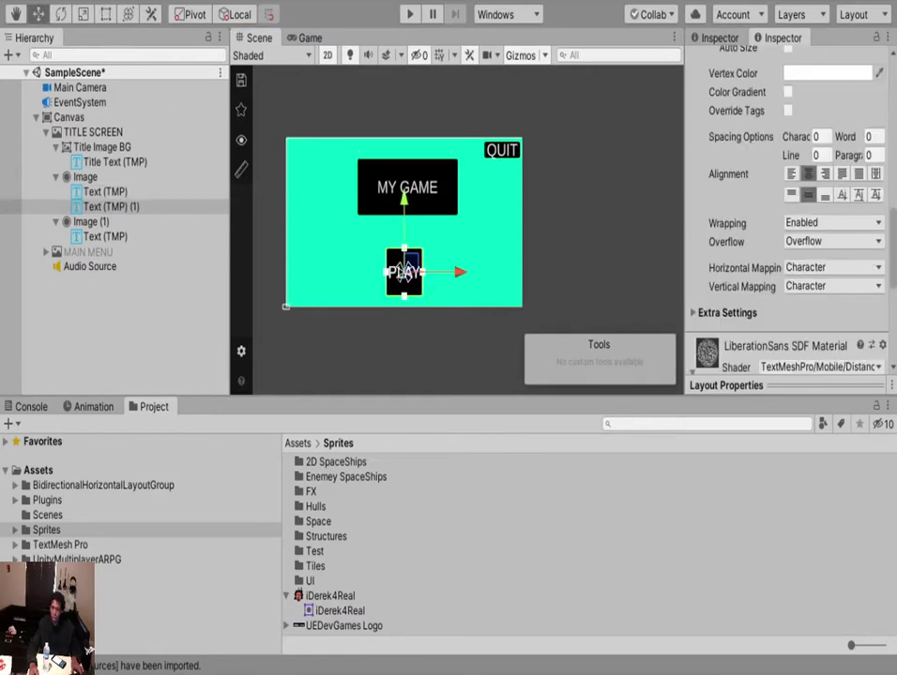
drag(459, 272, 376, 272)
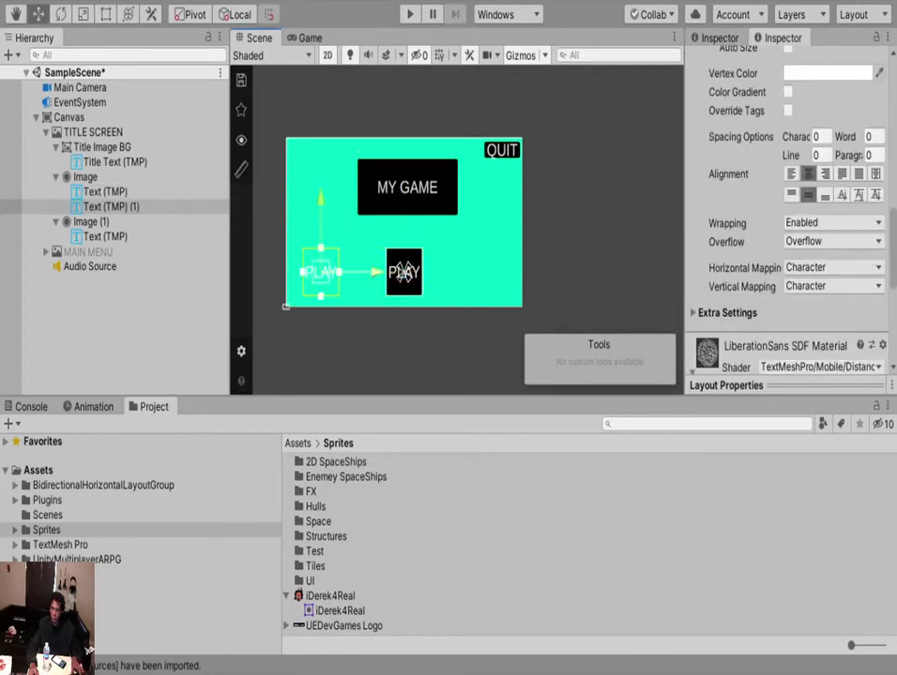
key(ctrl+z)
key(ctrl+z)
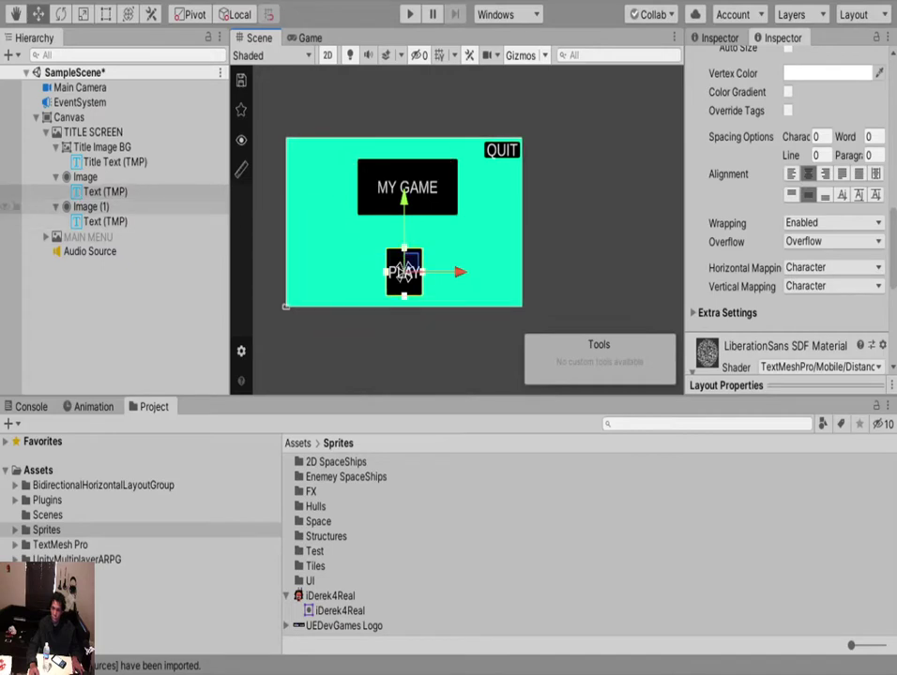
Duplicate the whole PLAY button and move the copy horizontally to the title screen's left side.
click(403, 223)
click(86, 177)
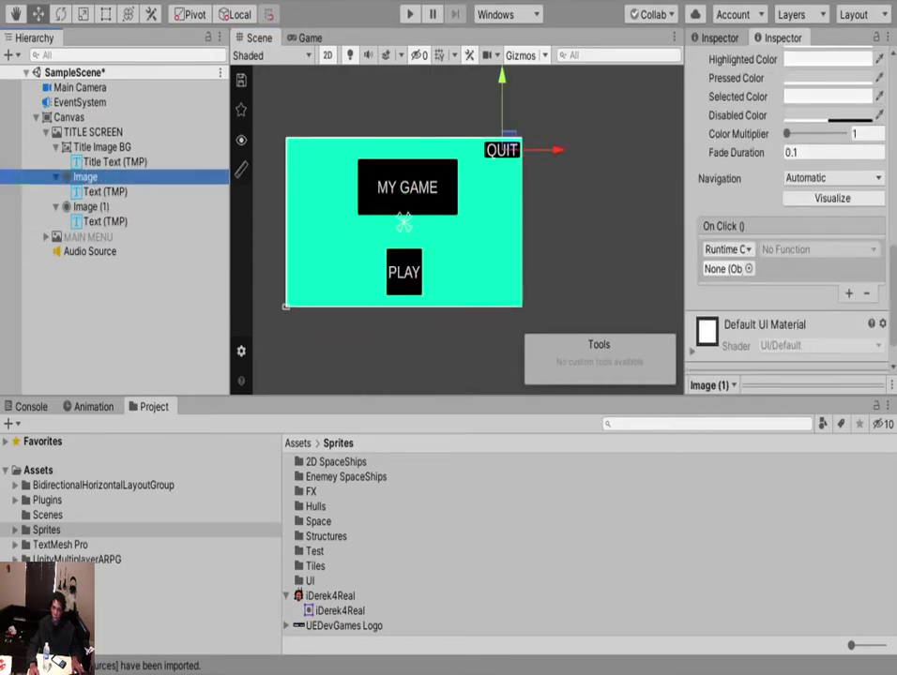
key(ctrl+d)
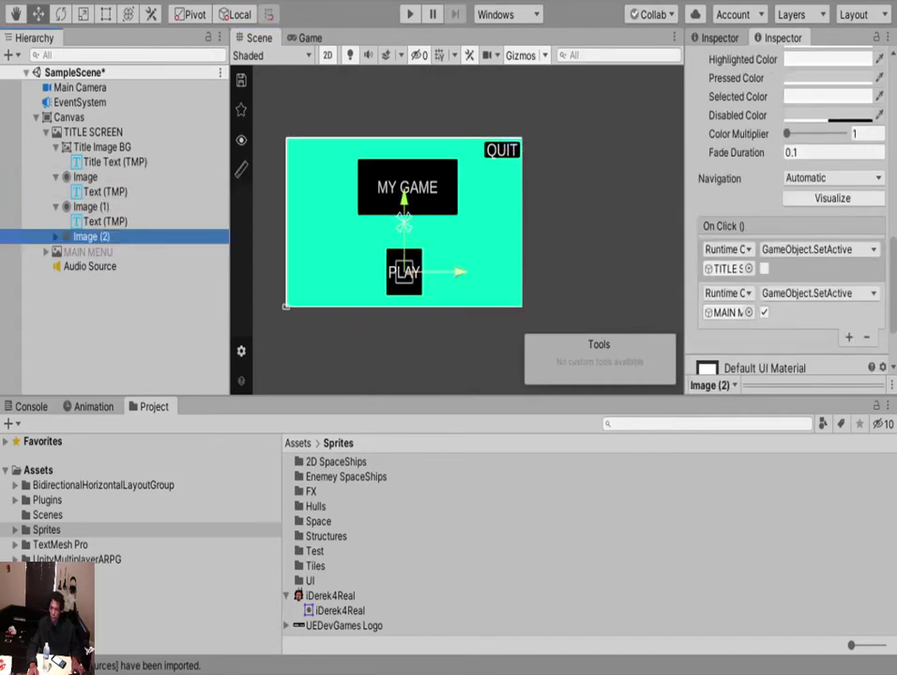
drag(458, 272, 375, 272)
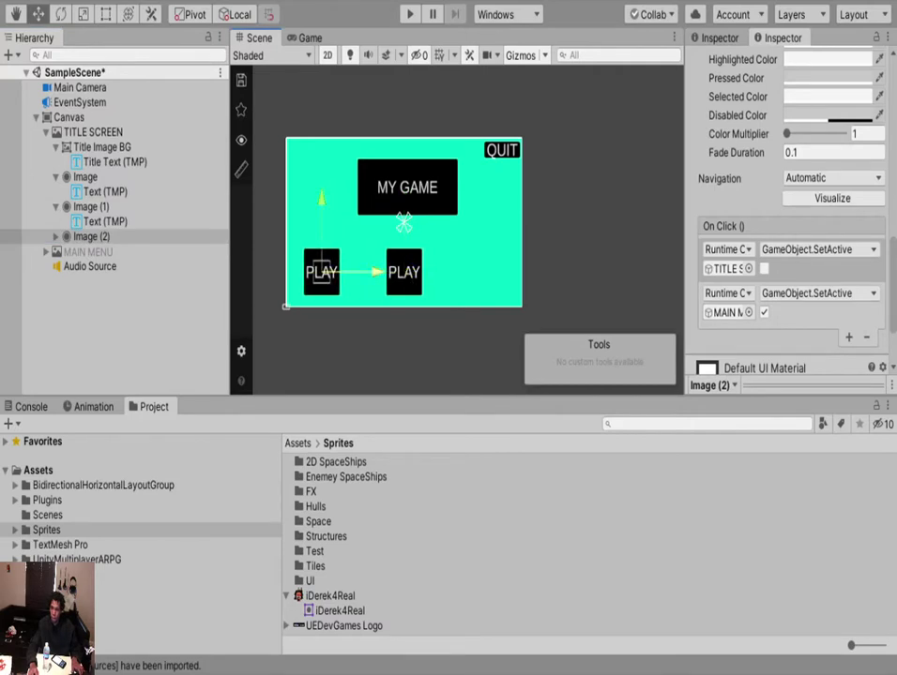
Enlarge the copied PLAY button into a tall, wider panel along the title screen's left edge.
click(106, 14)
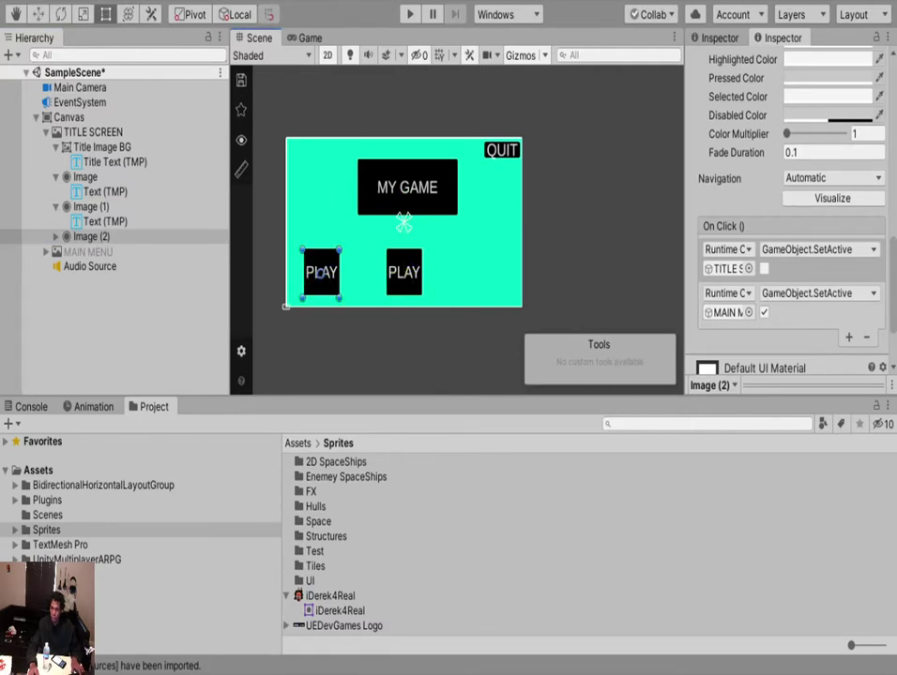
drag(320, 249, 320, 150)
drag(304, 225, 342, 225)
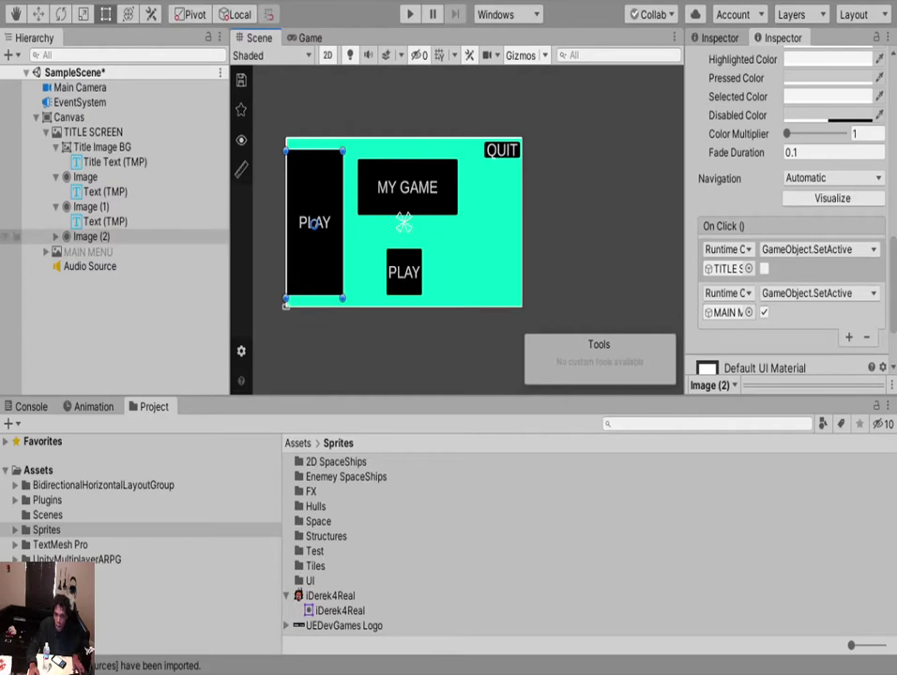
Expand the left panel's object in the hierarchy and remove both of its On Click actions.
click(57, 236)
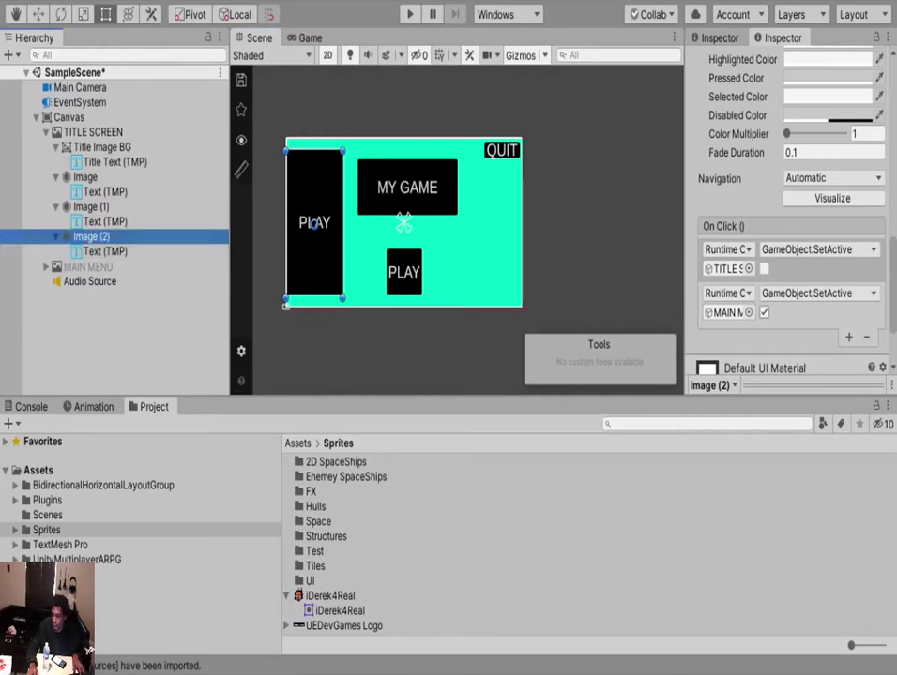
click(816, 312)
click(866, 337)
click(867, 293)
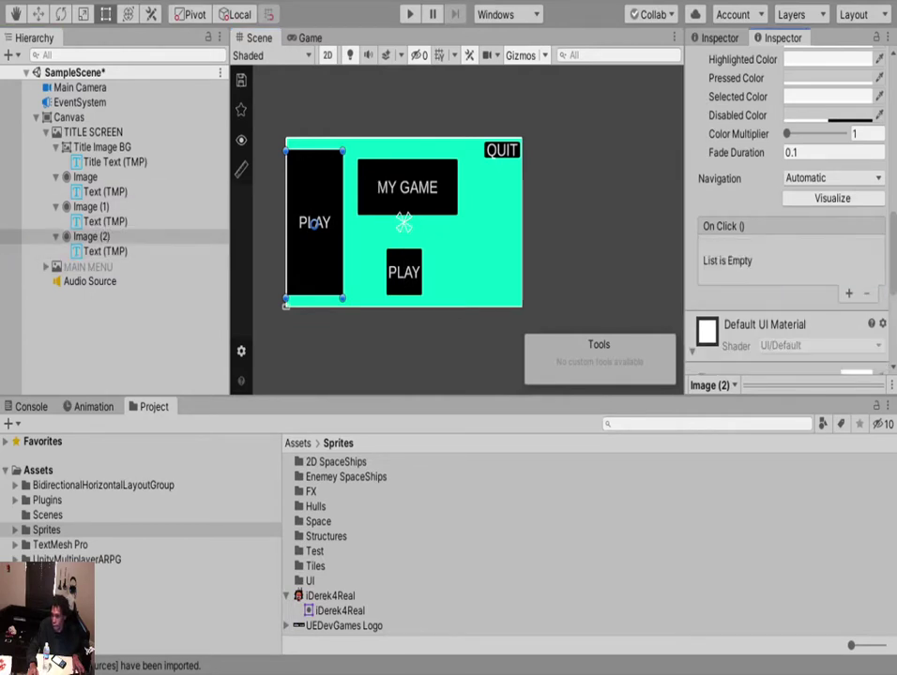
Stretch the left panel's PLAY text box to fill the whole panel.
click(315, 223)
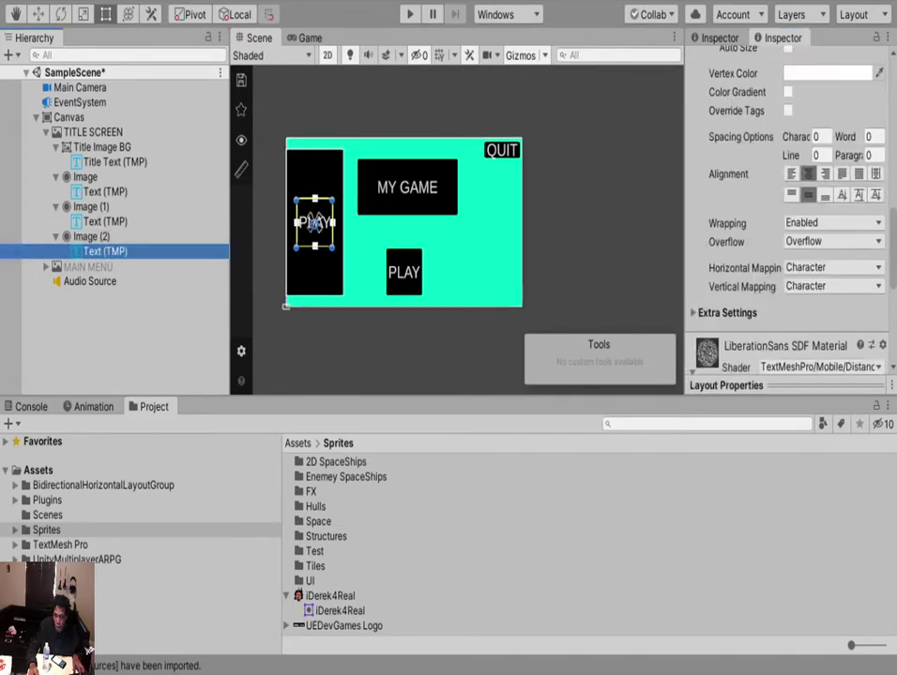
drag(332, 200, 344, 150)
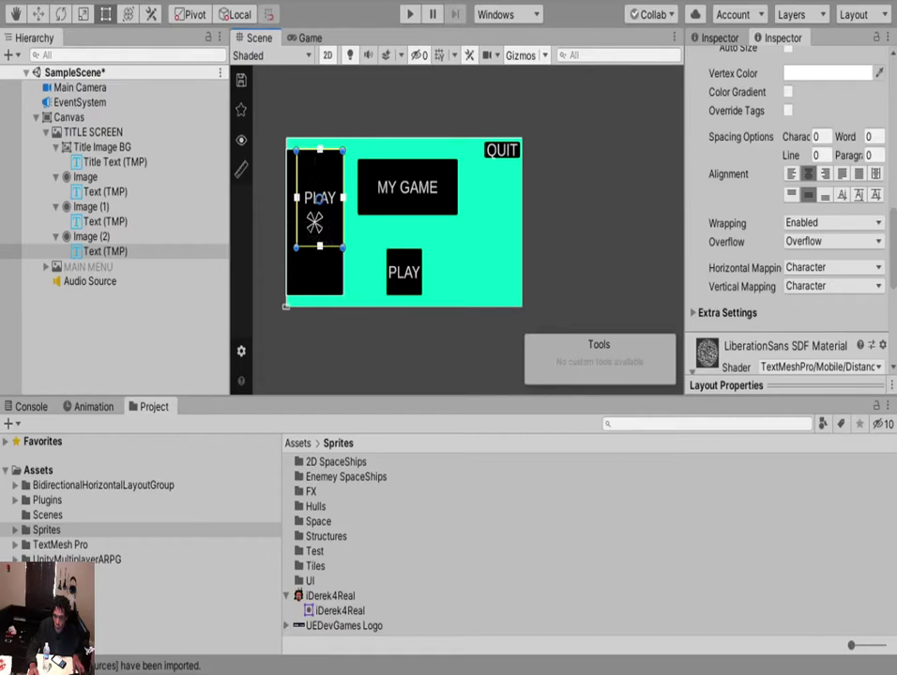
drag(296, 247, 286, 298)
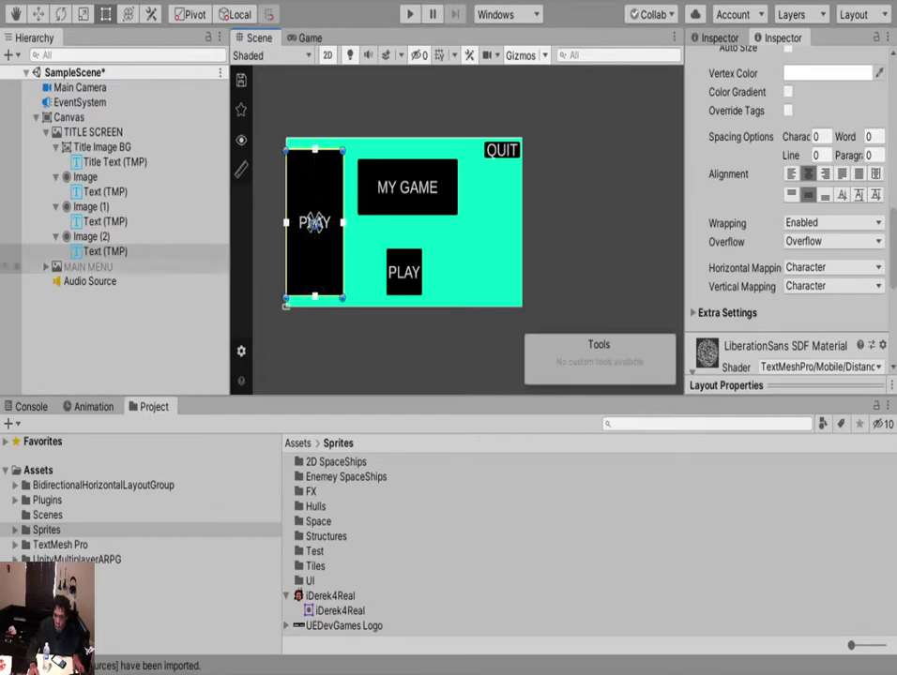
Replace the PLAY text in the left panel's text object with the letter W.
scroll(788, 216, up, 10)
scroll(788, 216, down, 6)
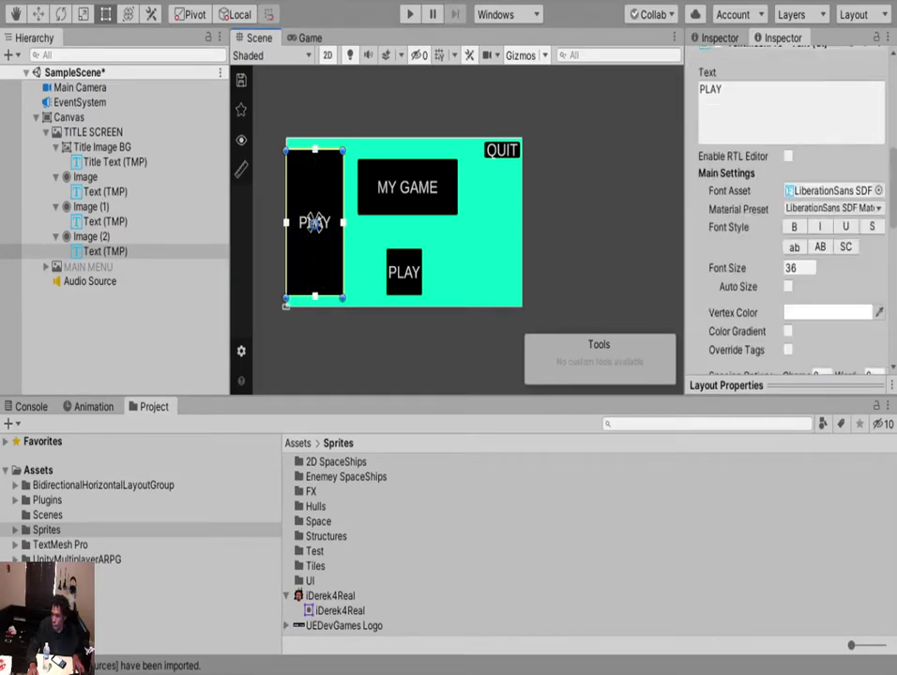
scroll(788, 216, up, 3)
click(710, 256)
text(W)
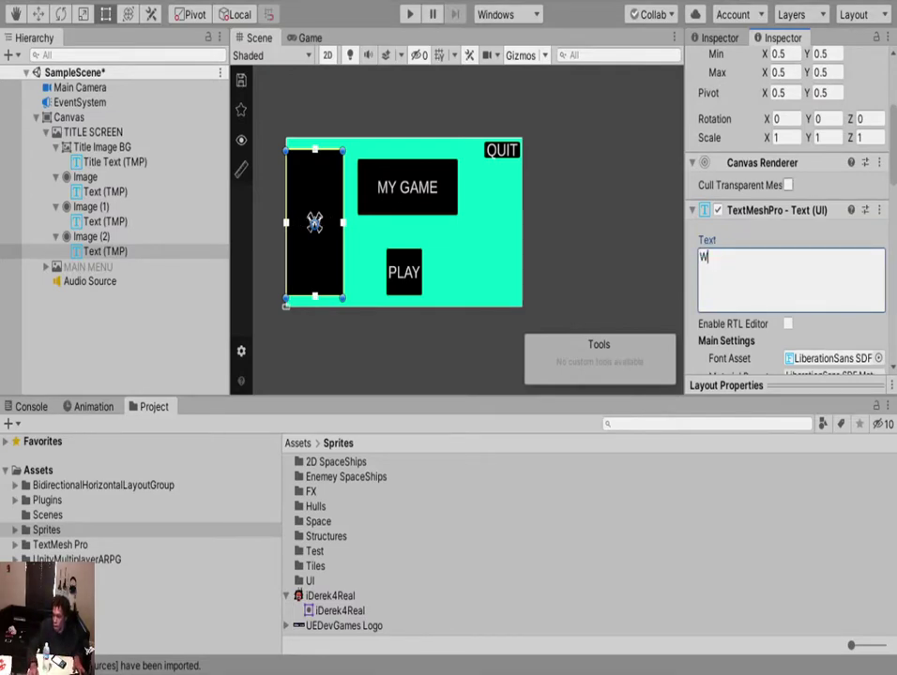
Set the font size of the left panel's text to 20.
scroll(788, 216, down, 6)
scroll(788, 215, up, 4)
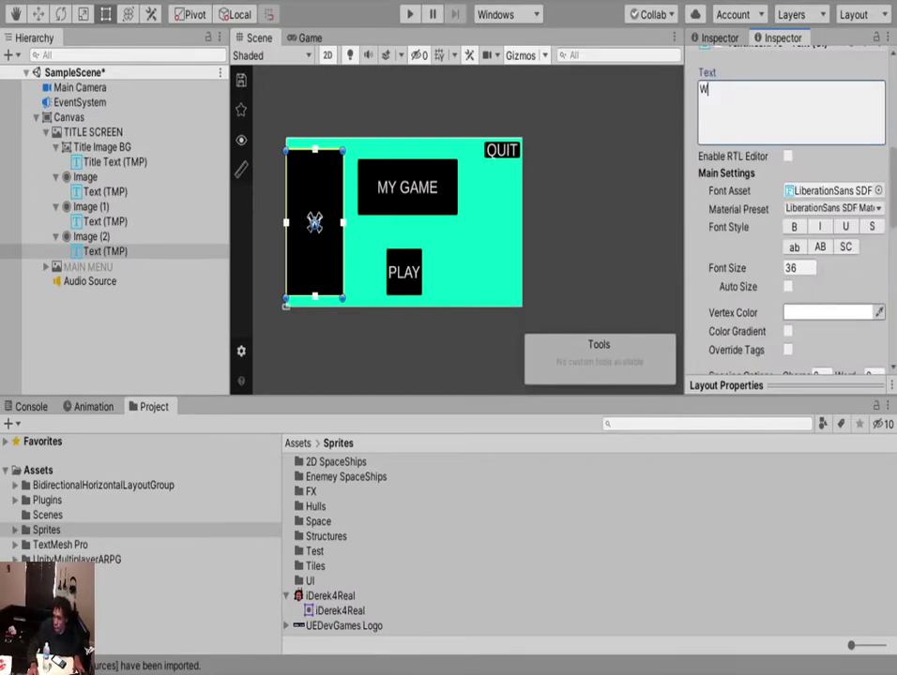
scroll(788, 225, down, 4)
scroll(788, 226, up, 4)
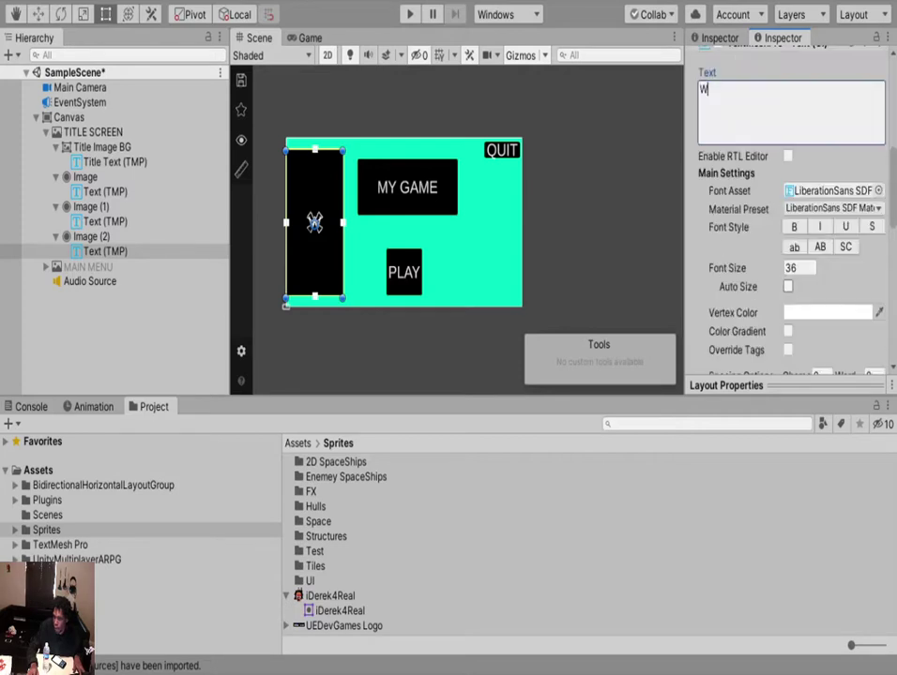
click(802, 268)
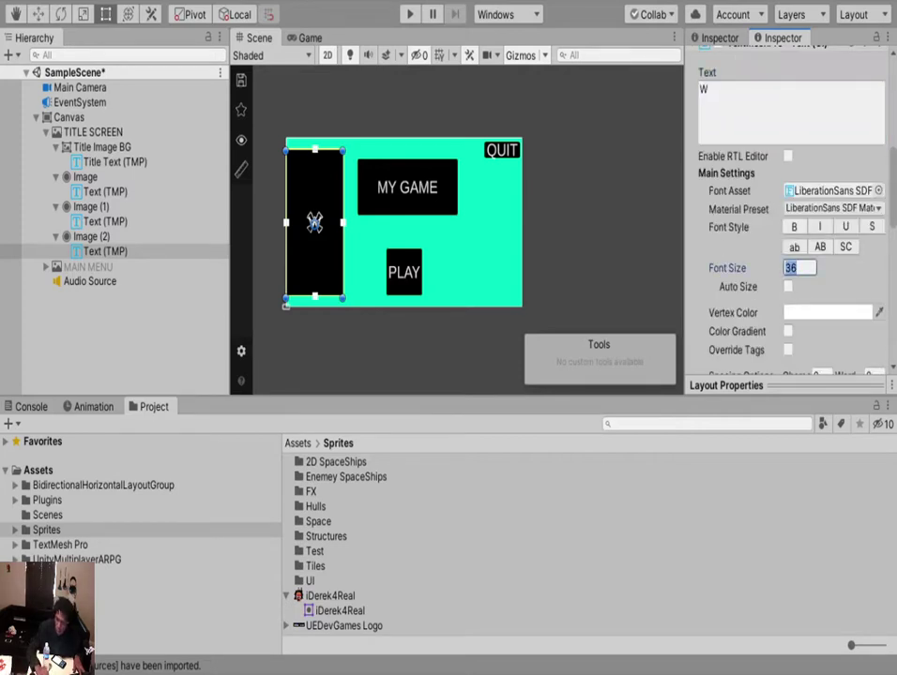
text(20)
Align the left panel's text to the top of its text box, centred horizontally.
scroll(788, 225, down, 4)
scroll(788, 225, down, 8)
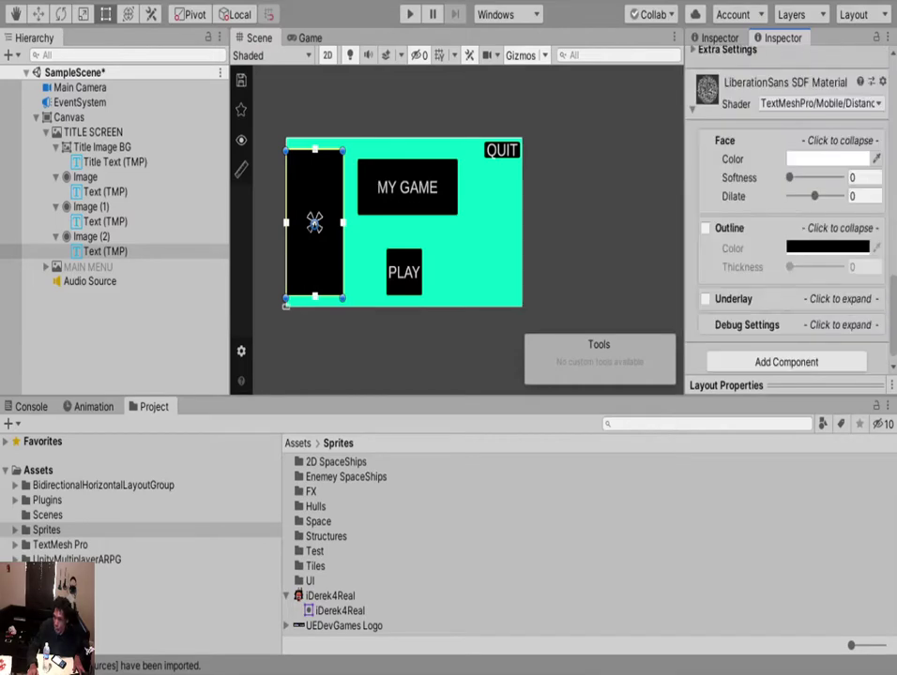
scroll(788, 226, up, 8)
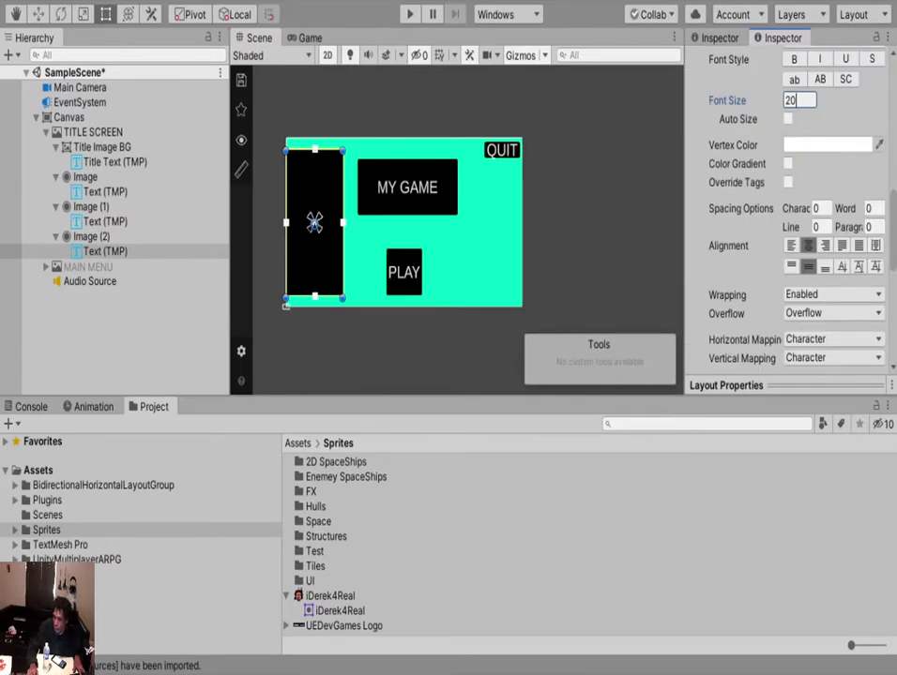
scroll(788, 225, up, 8)
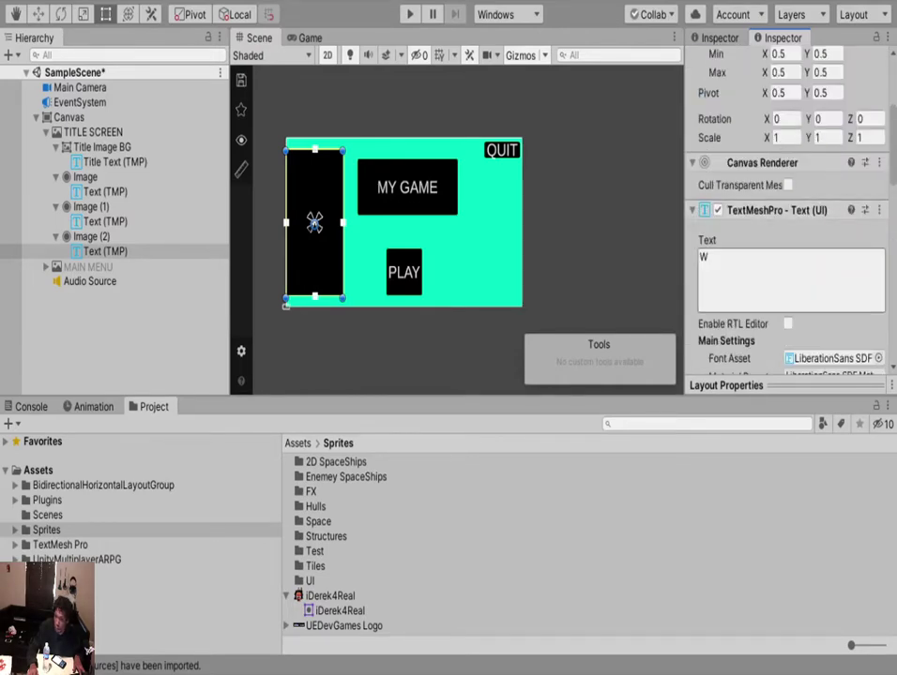
click(770, 277)
scroll(788, 207, down, 5)
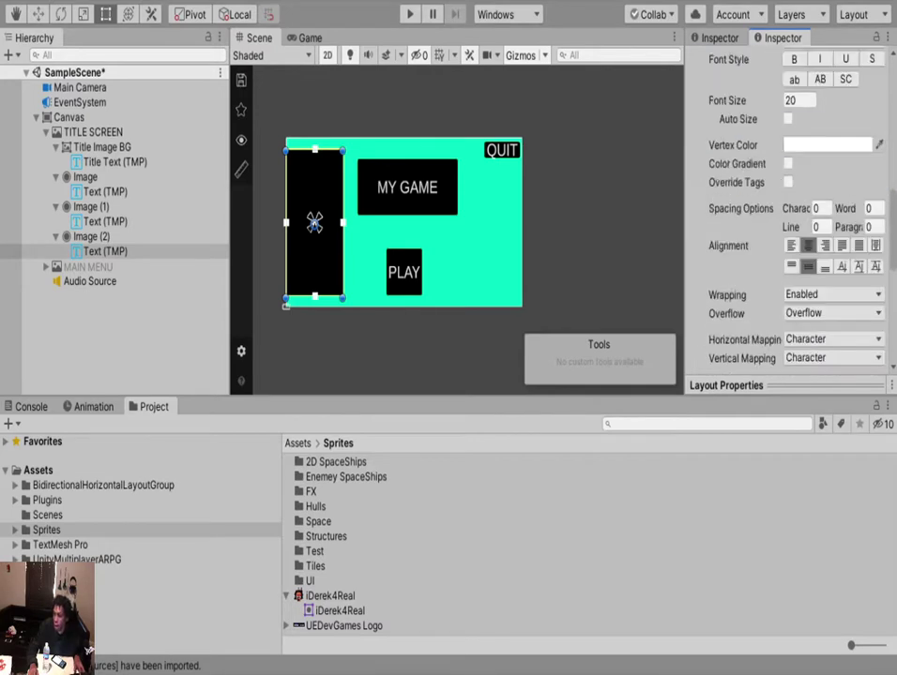
click(809, 246)
click(792, 267)
Complete the first line of the left panel's text as "WORLD GREATES GAME".
scroll(788, 216, up, 10)
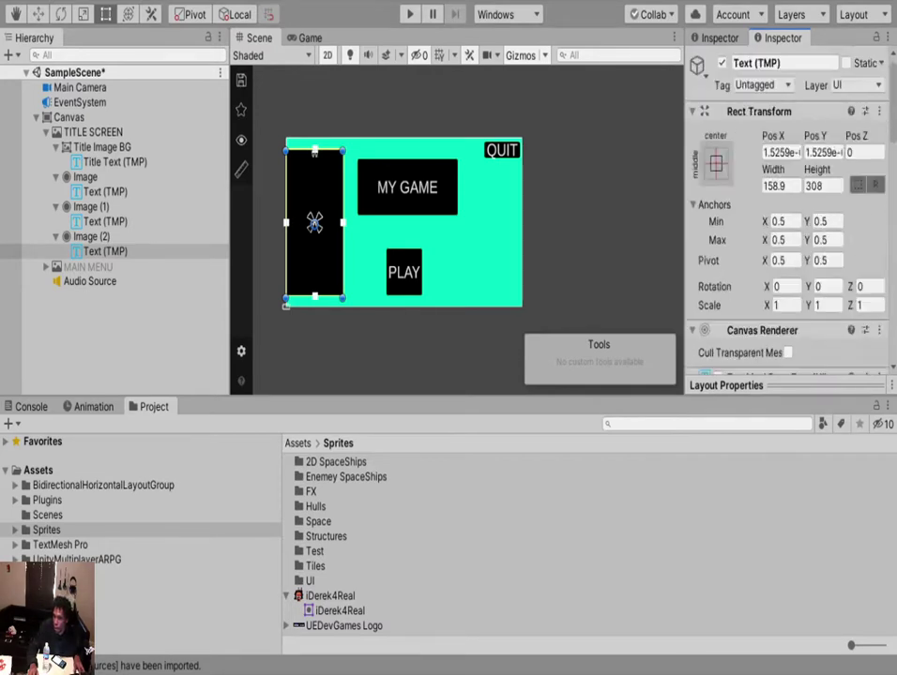
scroll(788, 280, down, 5)
click(788, 278)
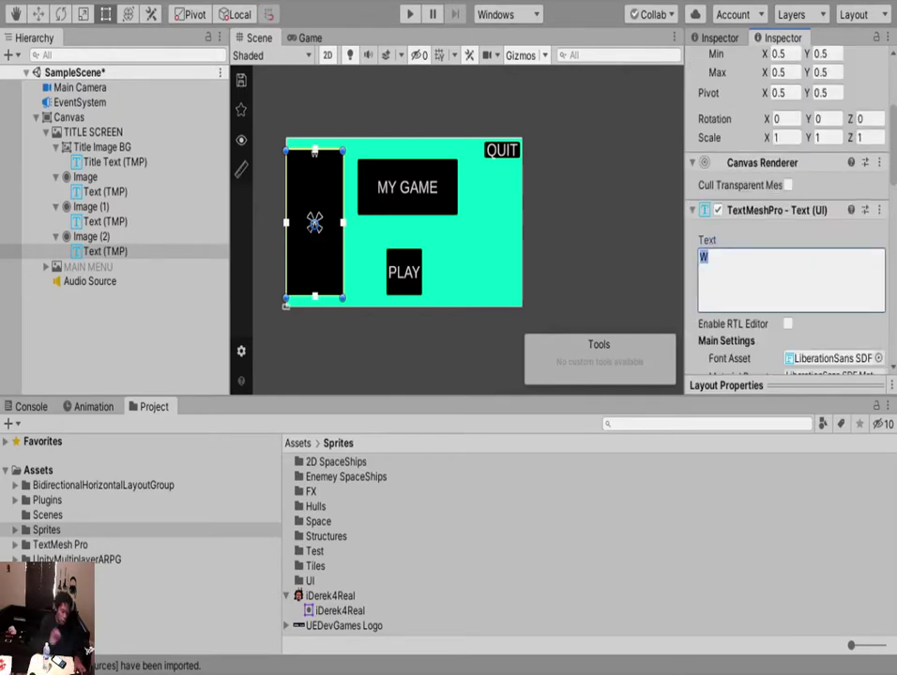
click(787, 277)
text(ORLD)
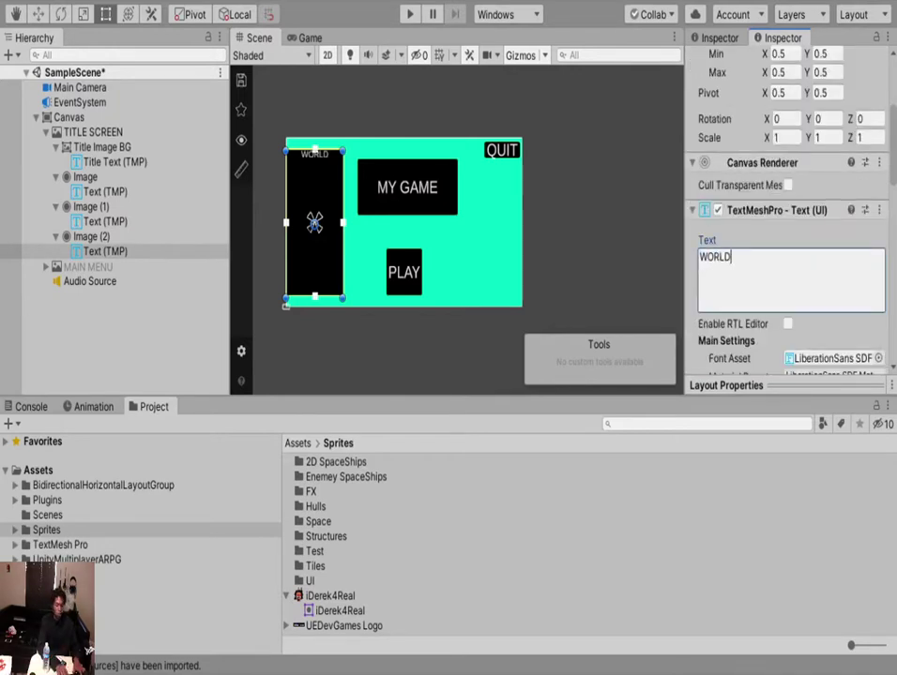
text( GREATES)
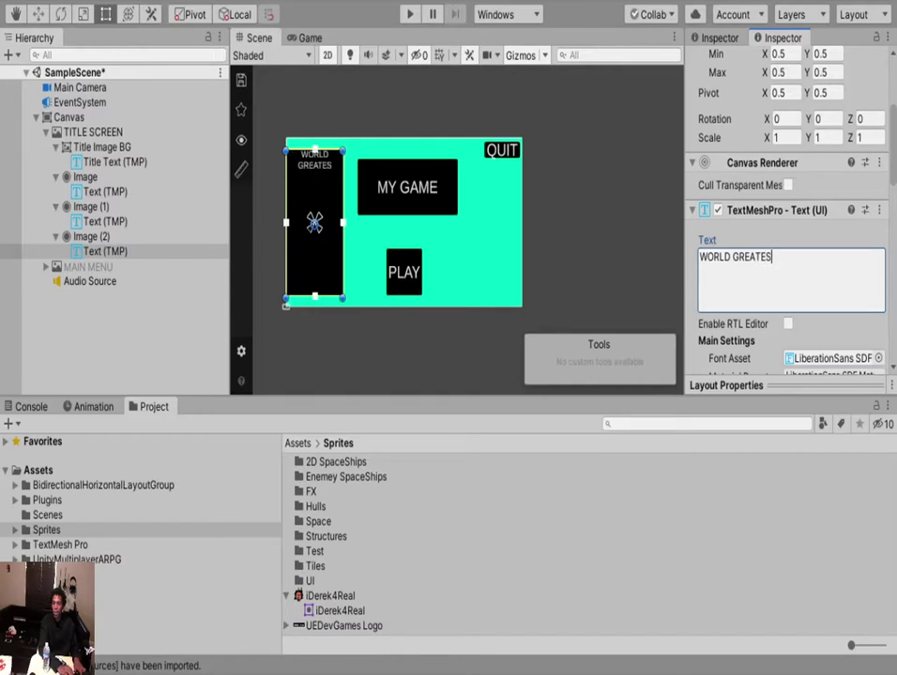
text( GAME)
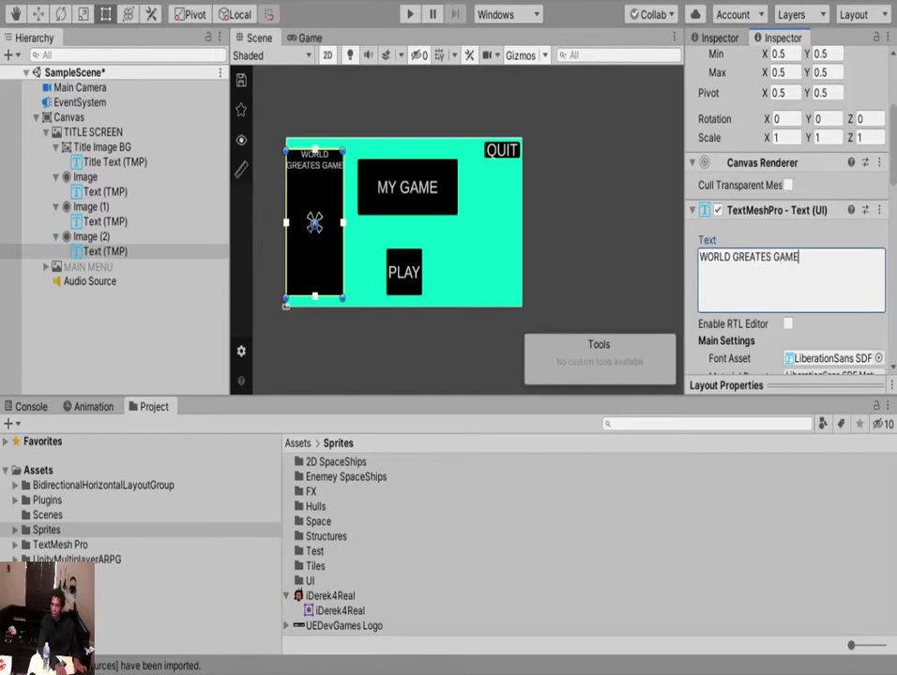
Add a second line reading "-IGN (AMAZING)" to the left panel's text and start a new line.
text(-00)
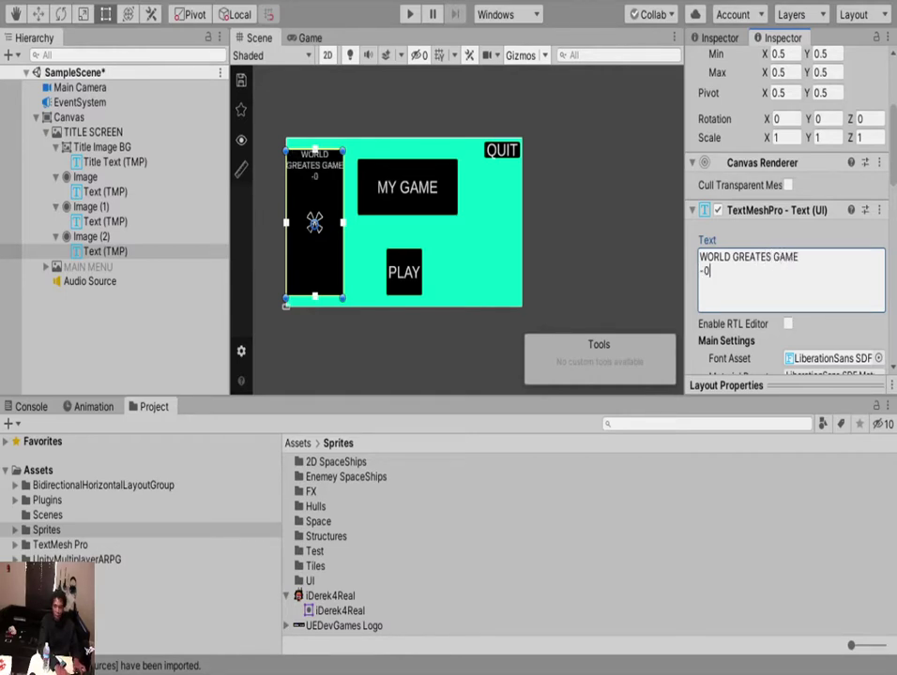
key(BackSpace)
key(BackSpace)
key(BackSpace)
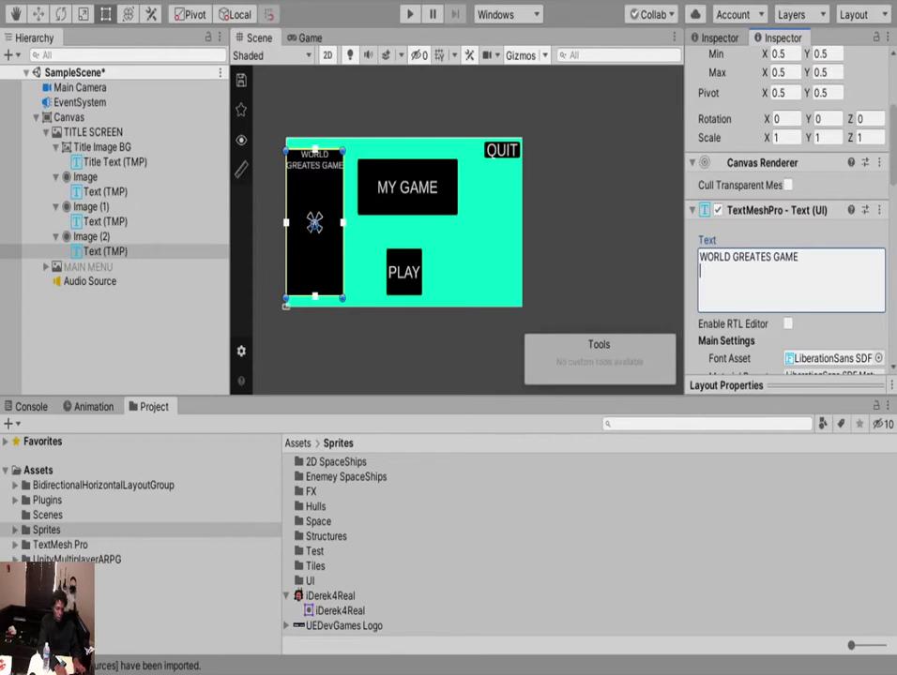
text(-)
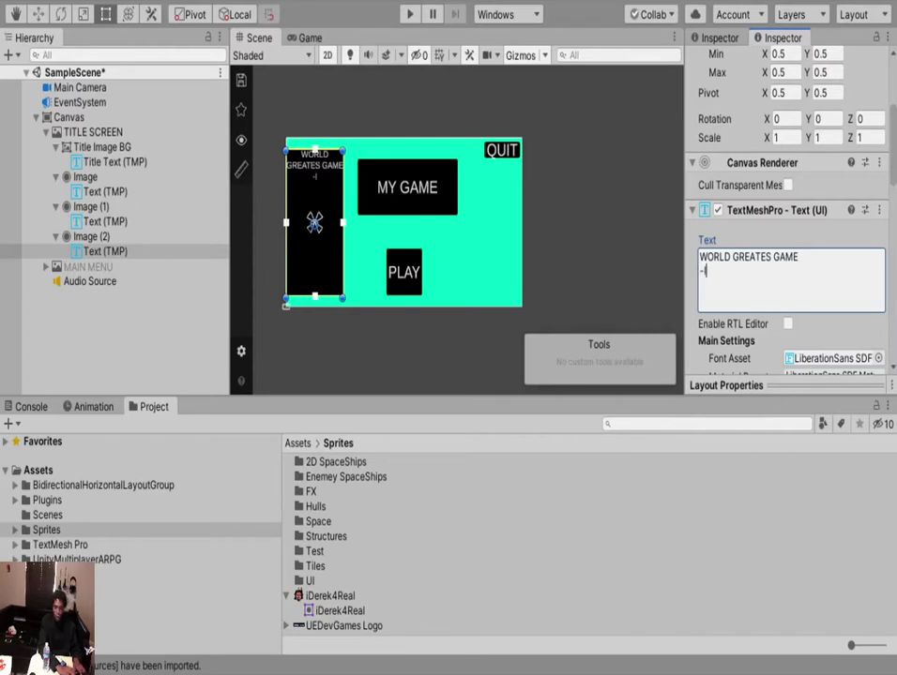
text(IGN)
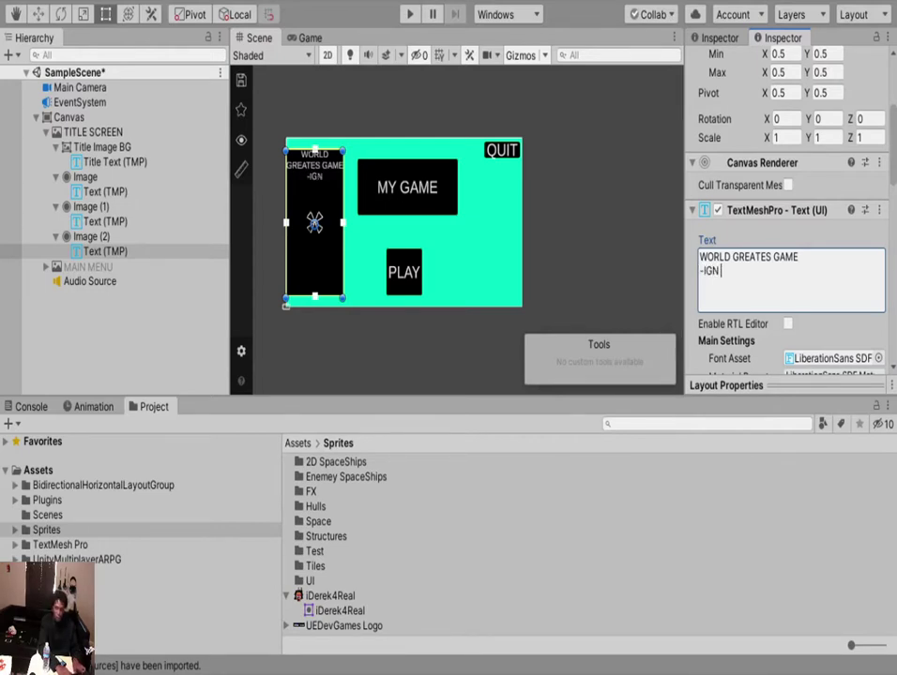
text( ()
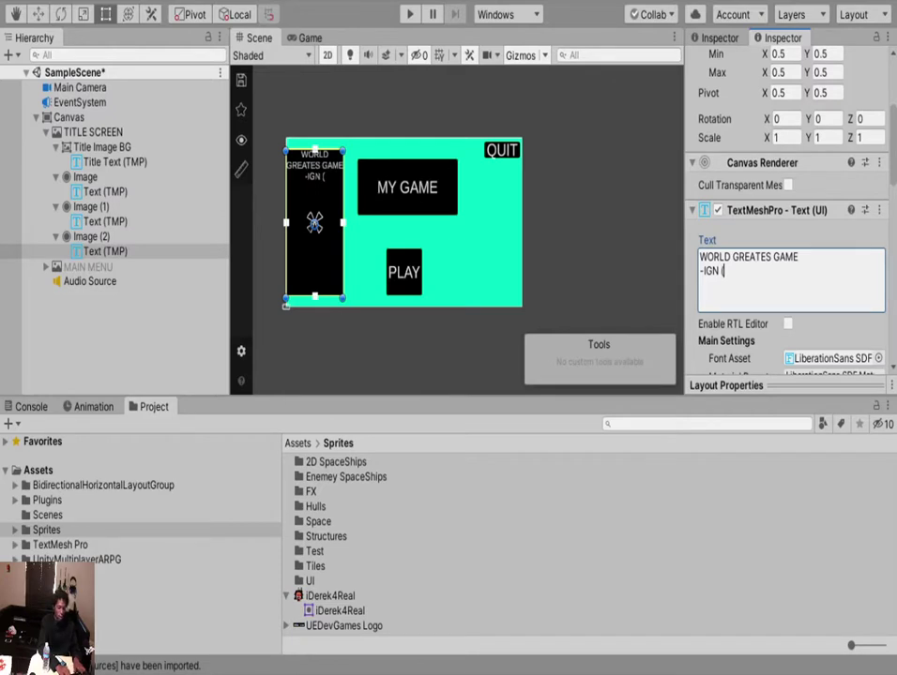
text(AMAZING)
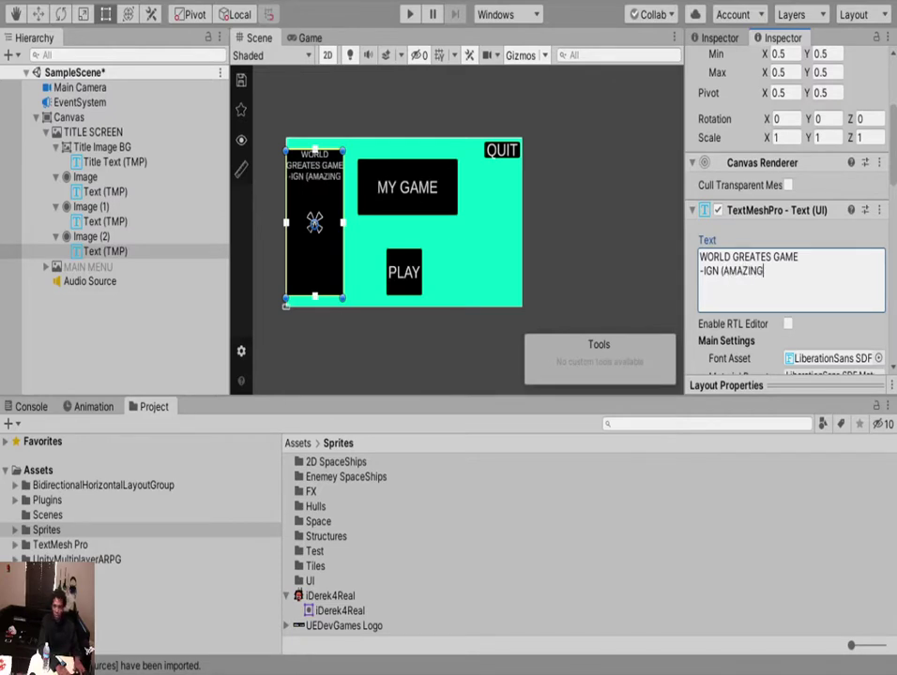
text() )
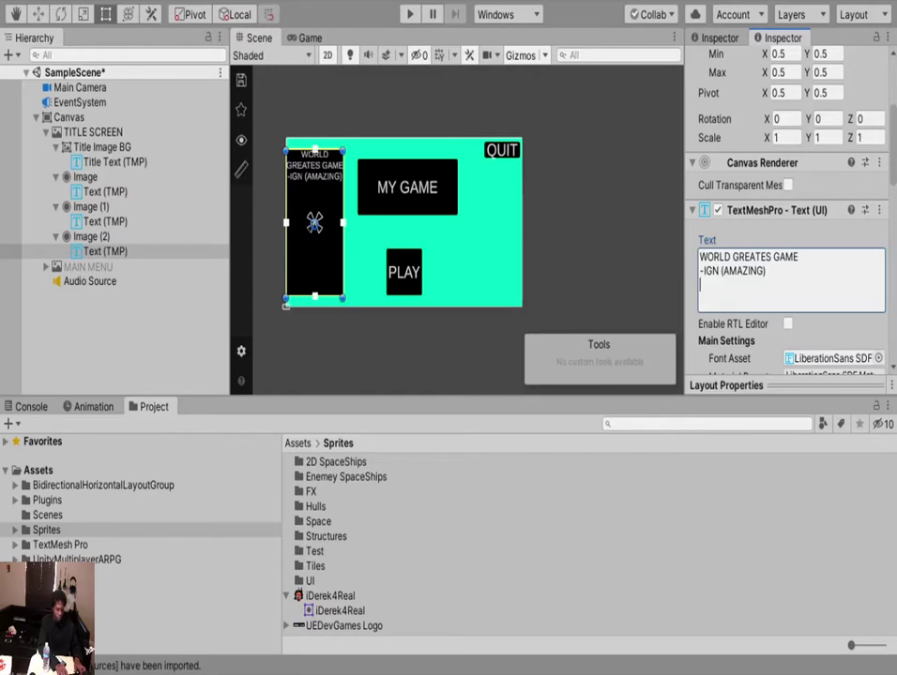
Enter "-GAMESCORE" as the third line of the left panel's text.
text(G)
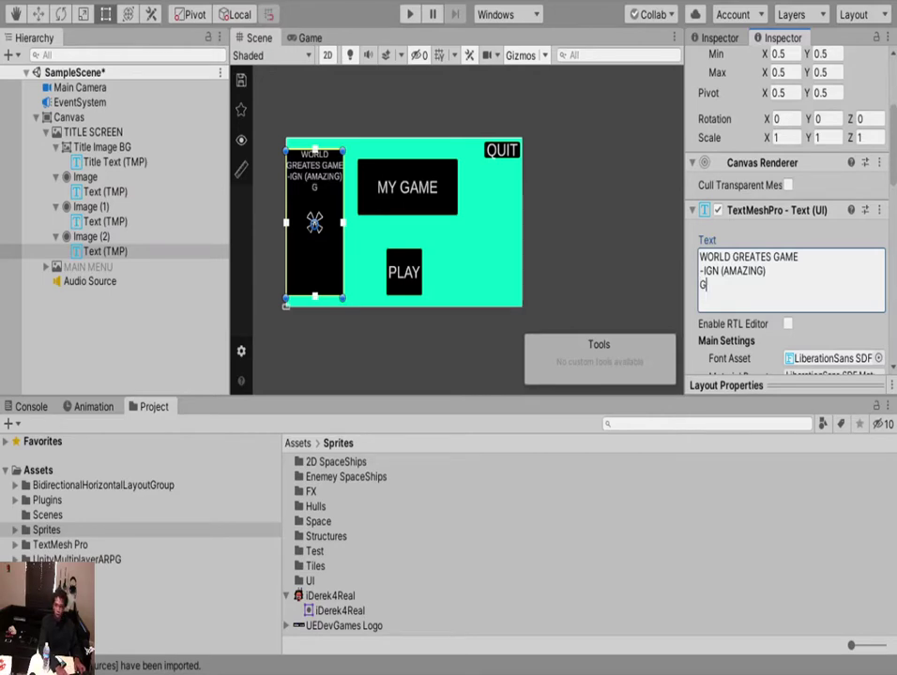
key(BackSpace)
text(-GAME)
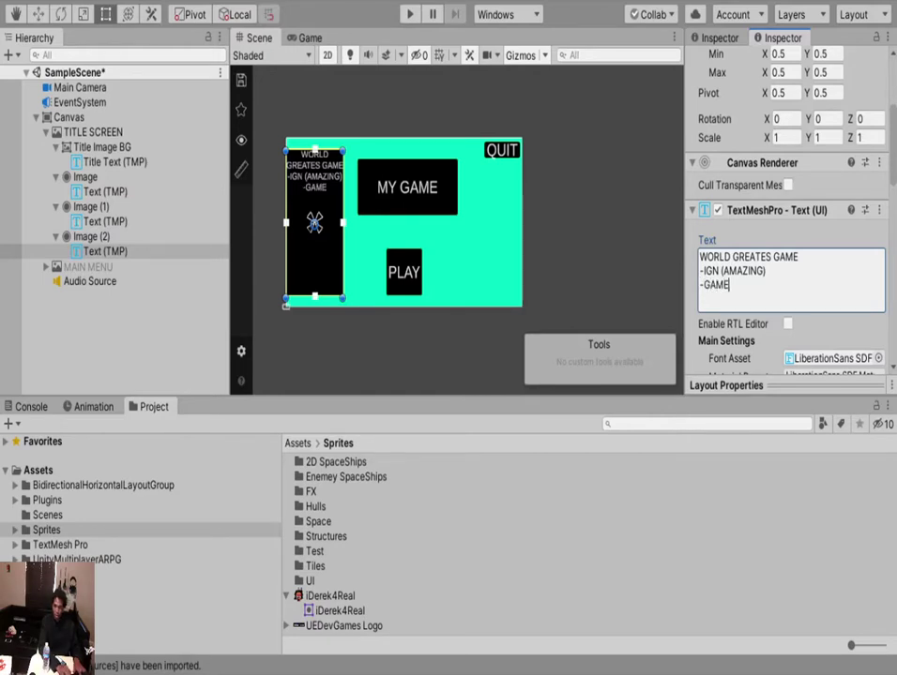
text(SCORE)
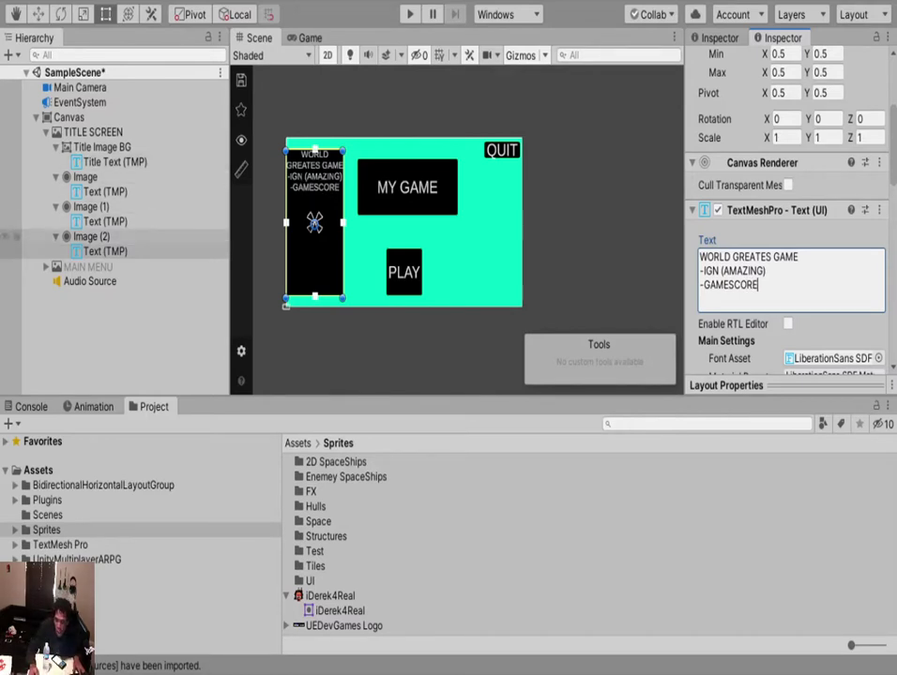
Widen the left panel slightly towards the MY GAME title and stretch its text box to the panel's full width.
click(91, 236)
drag(342, 225, 351, 226)
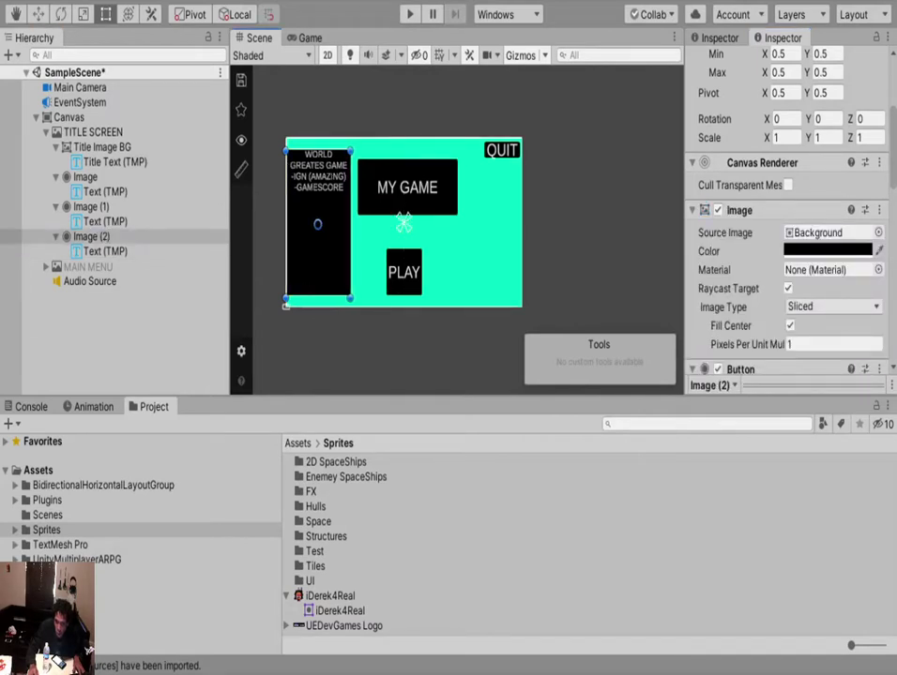
mouse_move(317, 150)
mouse_down()
mouse_move(317, 262)
mouse_move(317, 150)
mouse_up()
click(317, 223)
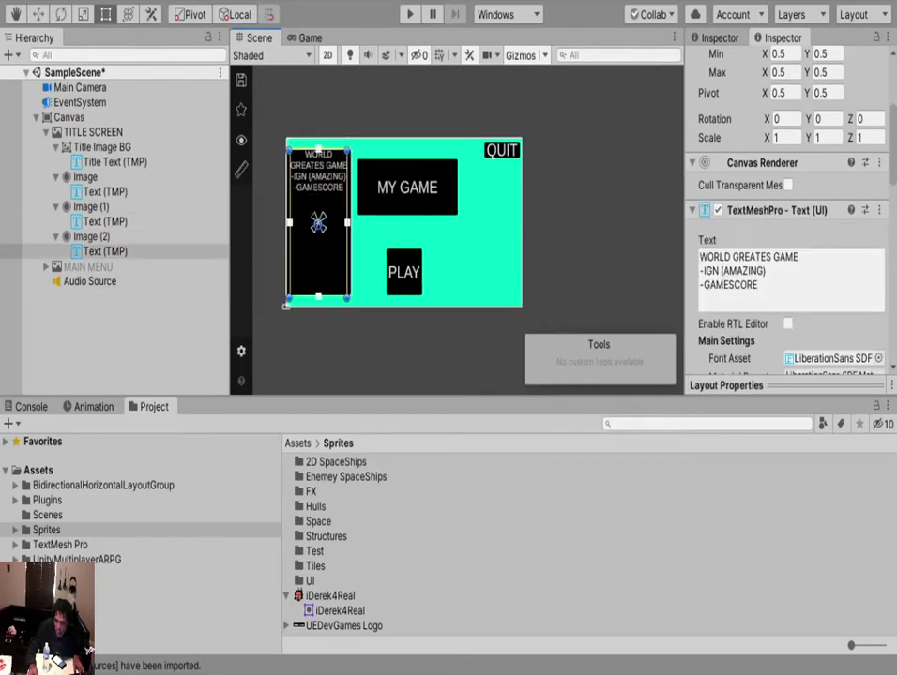
drag(347, 223, 351, 223)
drag(289, 223, 286, 222)
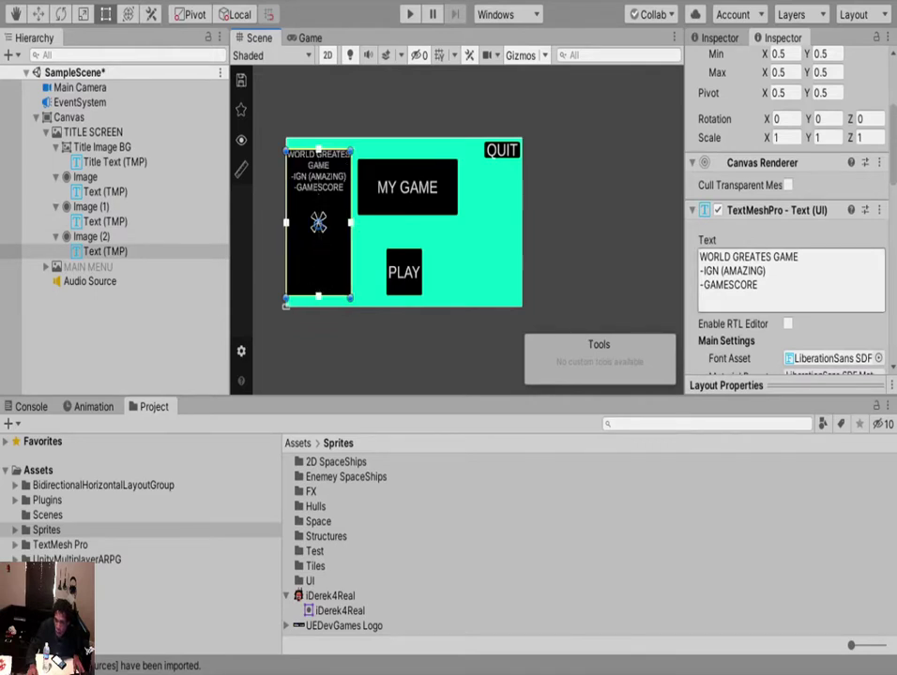
Set the left panel text's font size to 15 and align it vertically to the middle.
scroll(792, 235, down, 5)
click(799, 100)
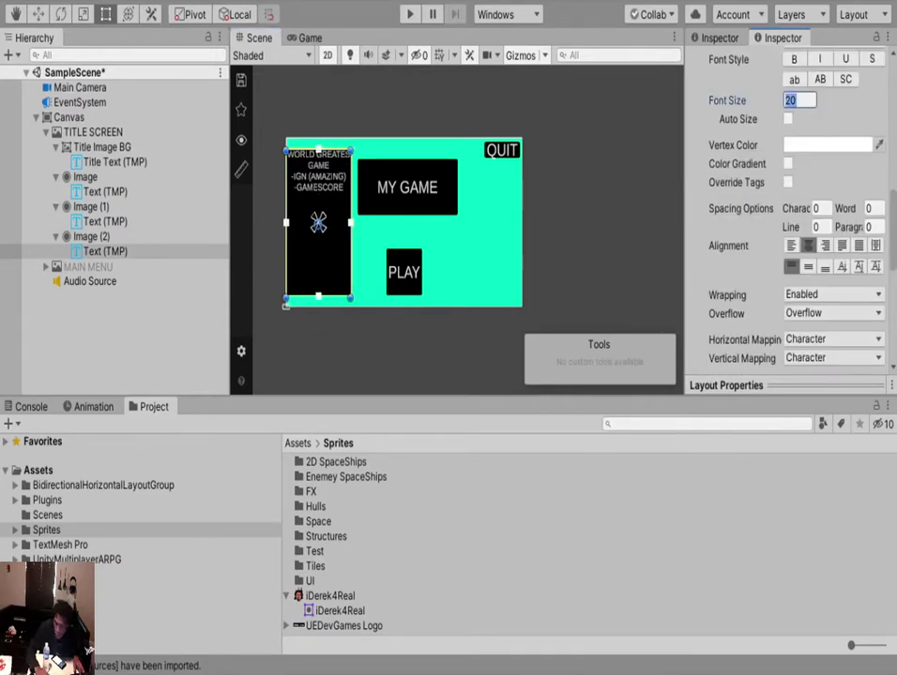
text(15)
key(Return)
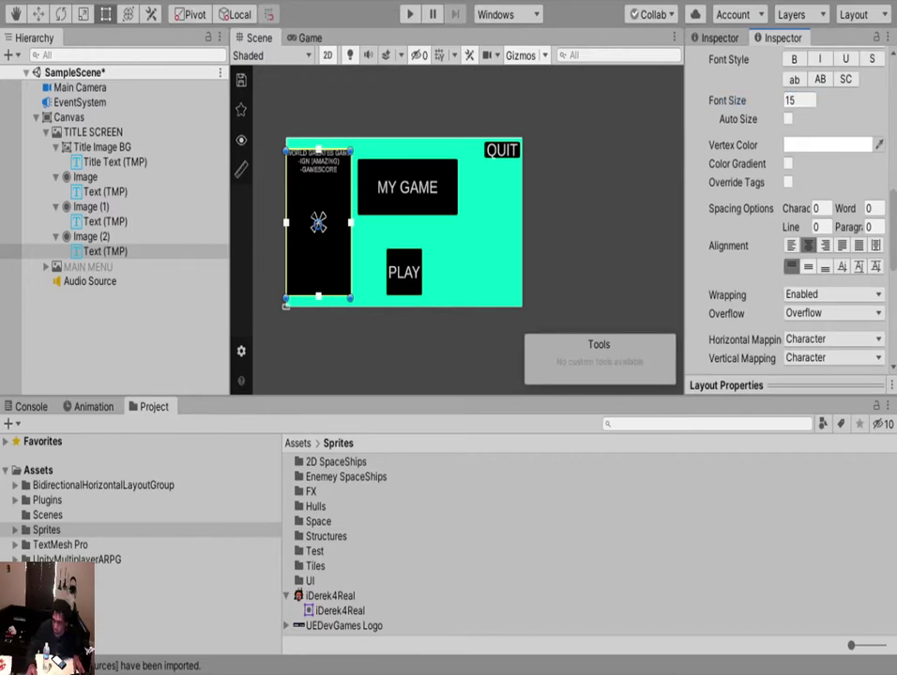
click(808, 266)
Append "4.2" to the GAMESCORE line of the left panel's text and start a new line.
click(105, 251)
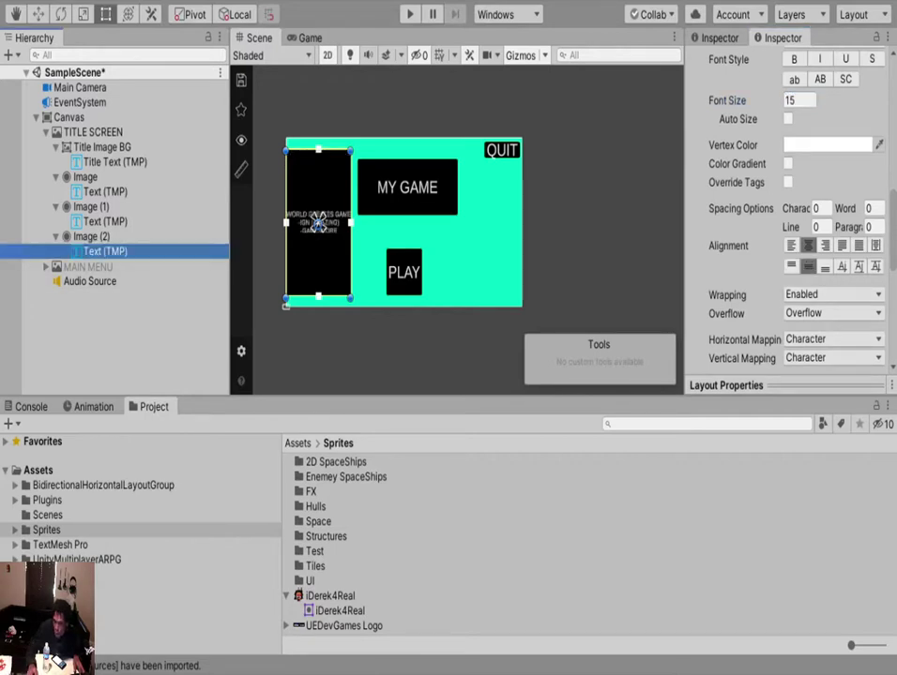
scroll(792, 235, up, 5)
click(760, 284)
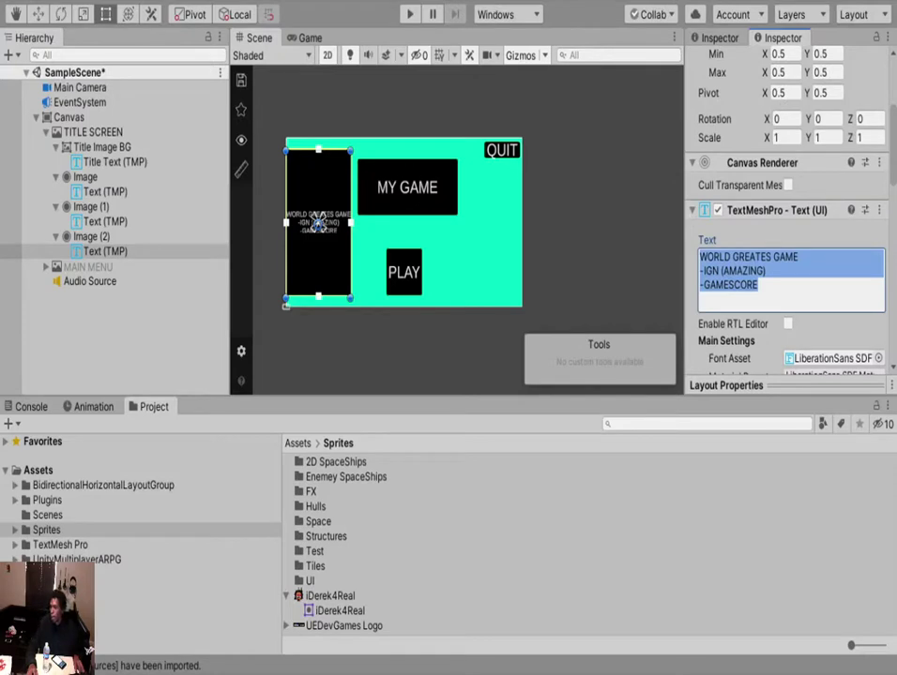
click(760, 284)
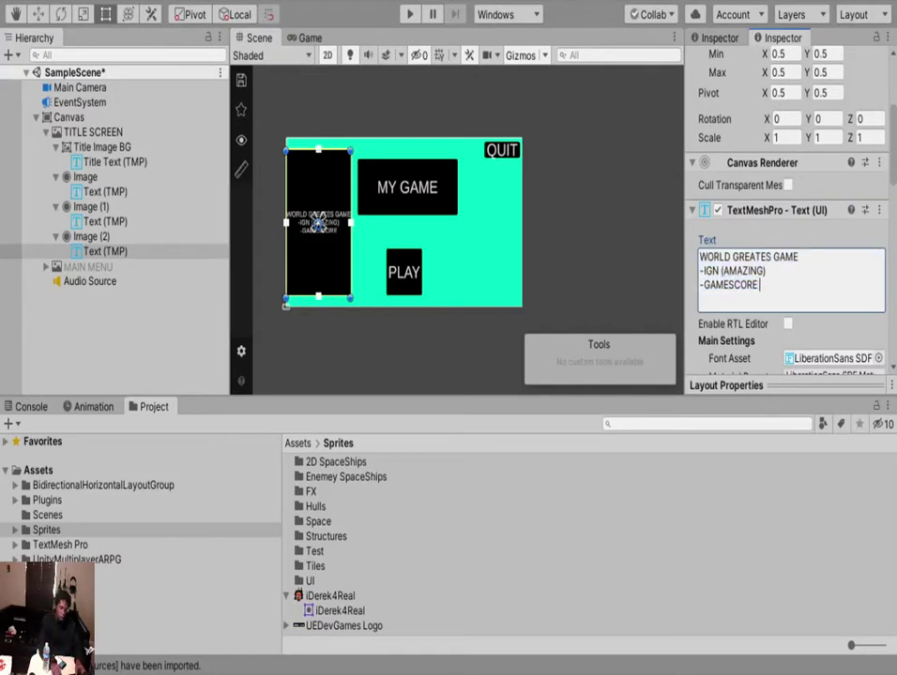
text(4.2)
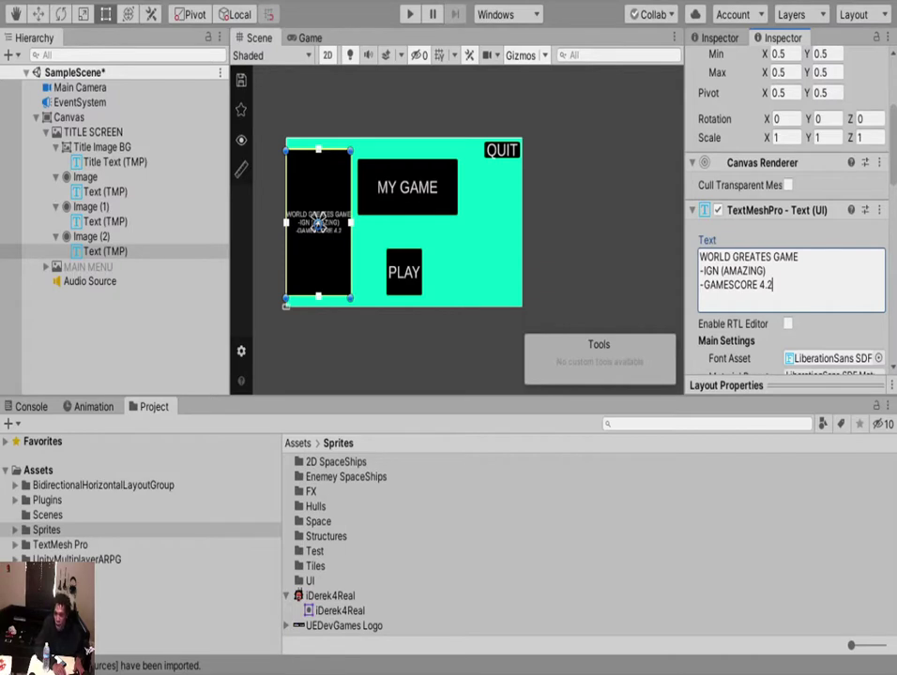
key(Return)
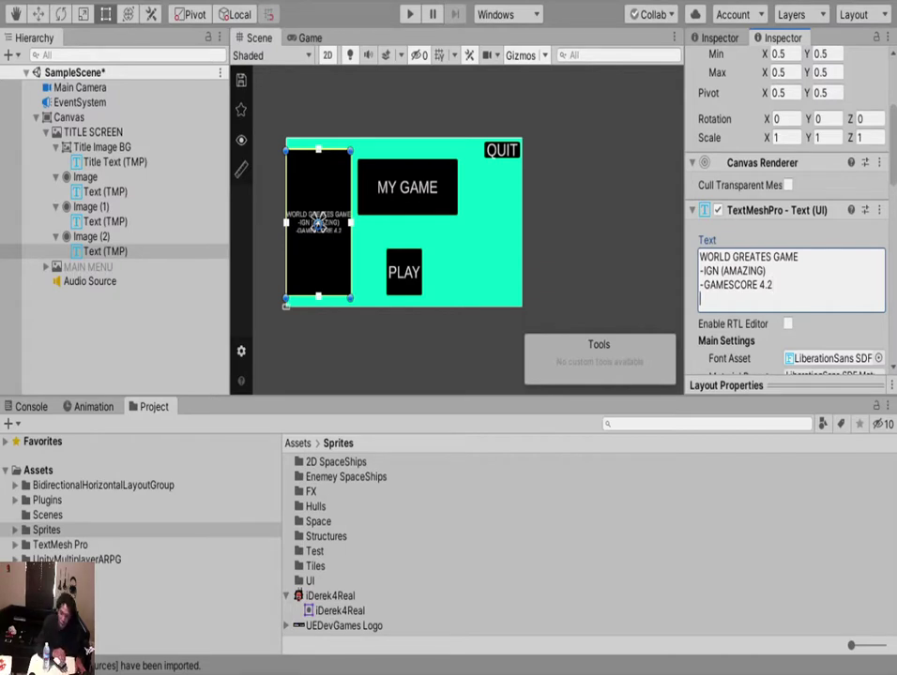
Add the line "Available on STEAM & ANDROID" to the left panel's text, separated from the review lines by two blank lines.
text(-)
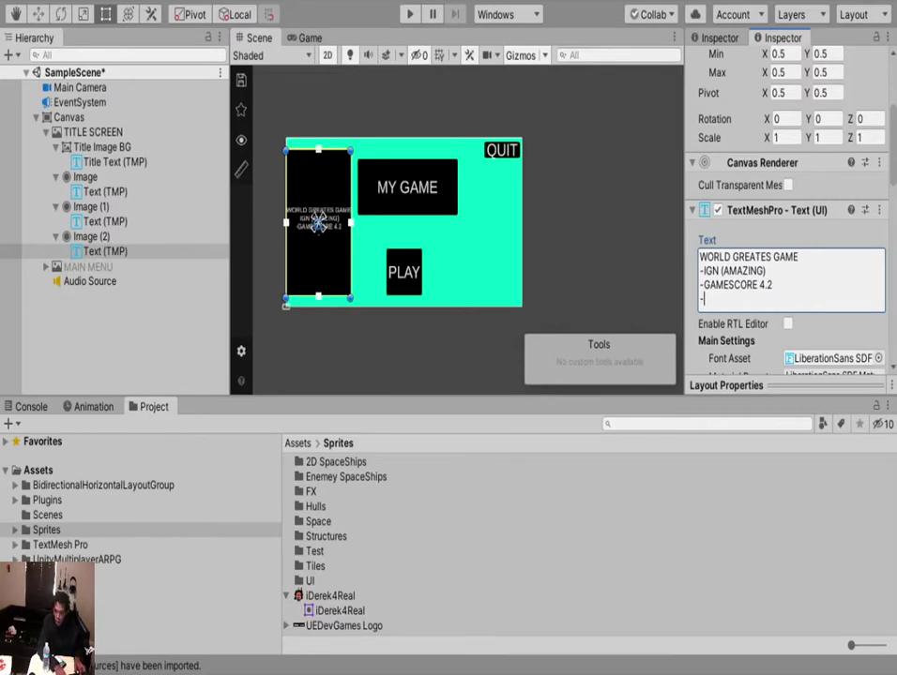
key(BackSpace)
key(Return)
key(Return)
text(A)
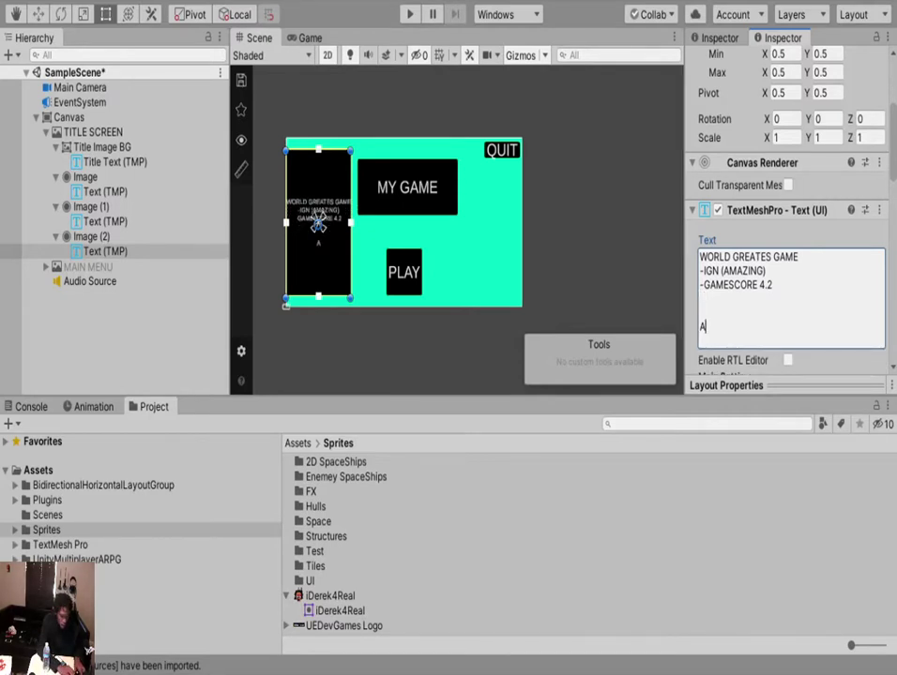
text(vail)
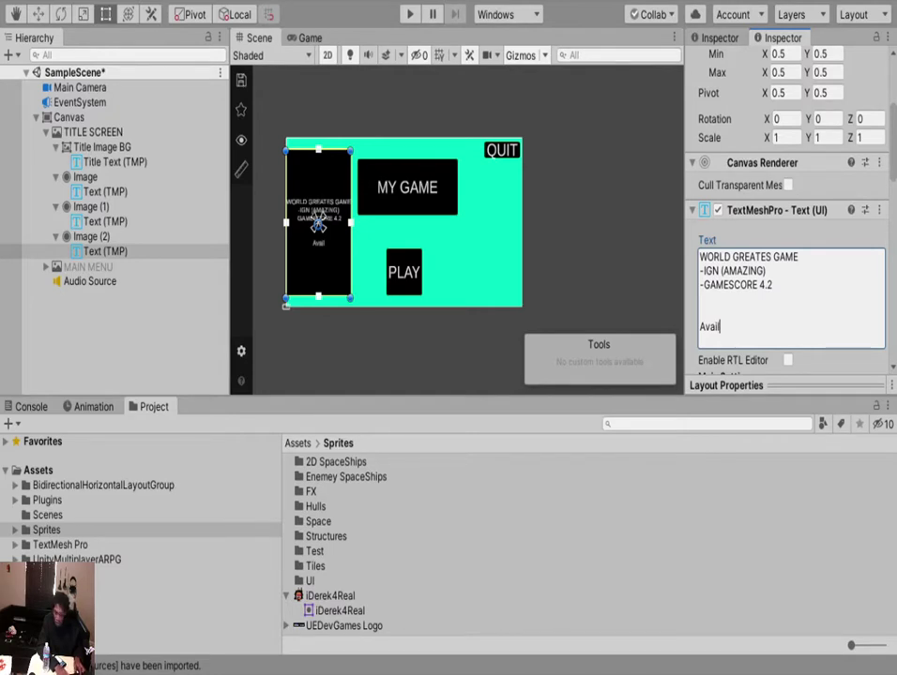
text(able )
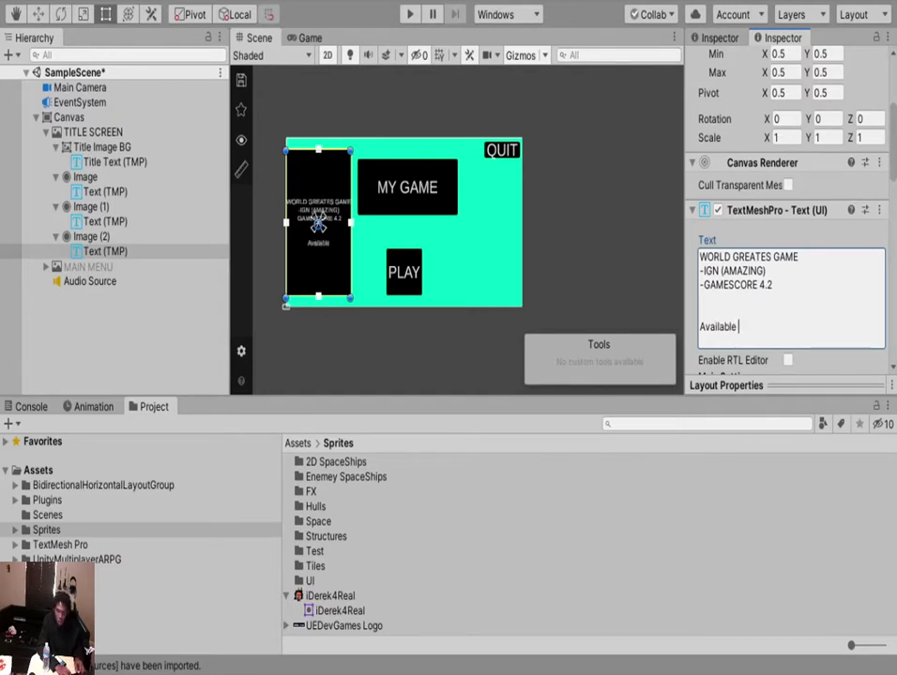
text(on STEAM)
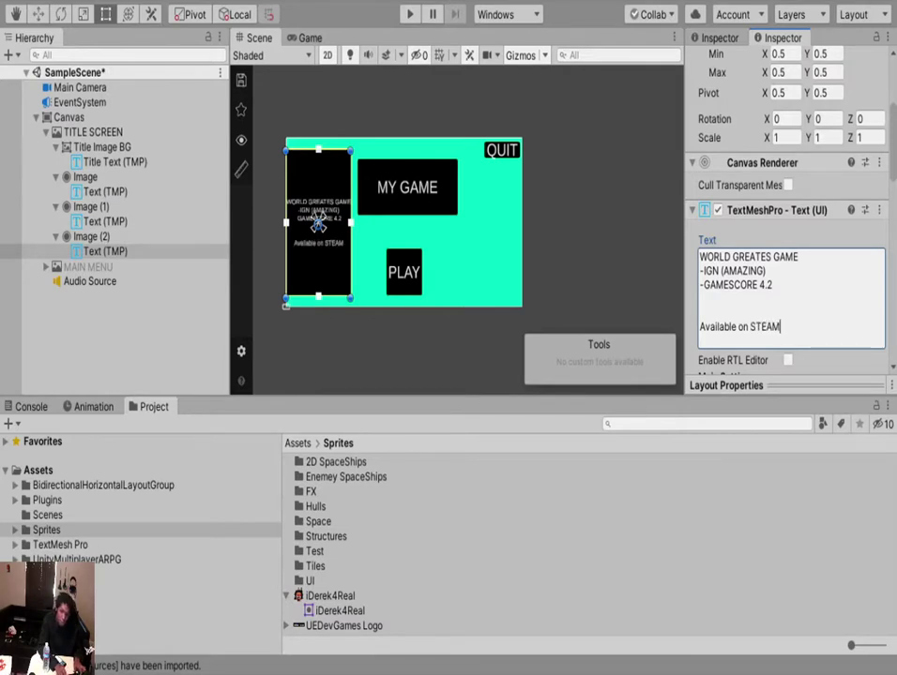
text( & AN)
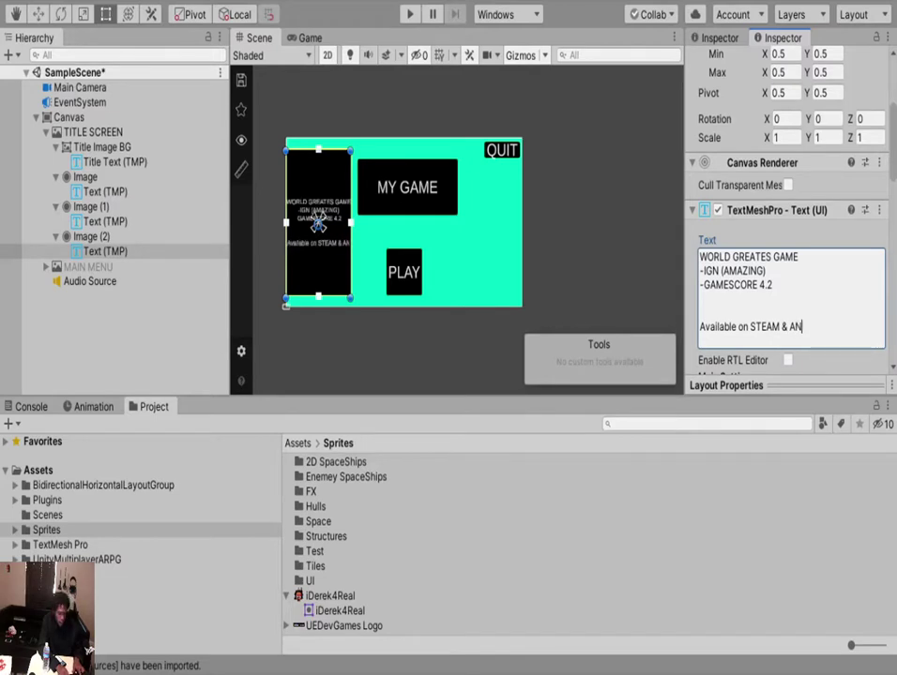
text(DROID)
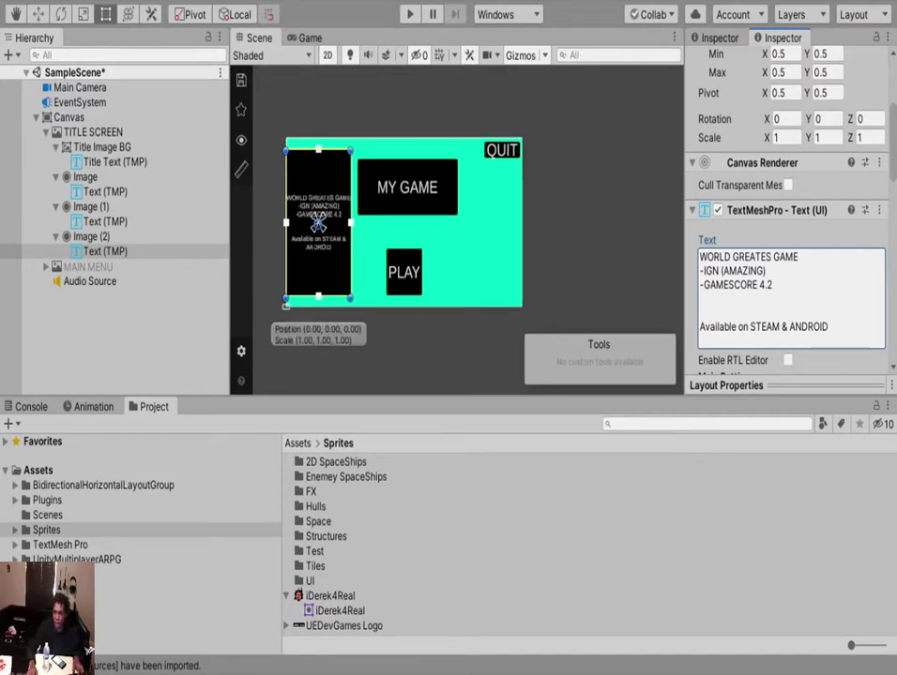
Add a UI button inside the left panel and move it down below the text, near the panel's lower edge.
scroll(319, 282, up, 4)
middle_drag(324, 234, 353, 256)
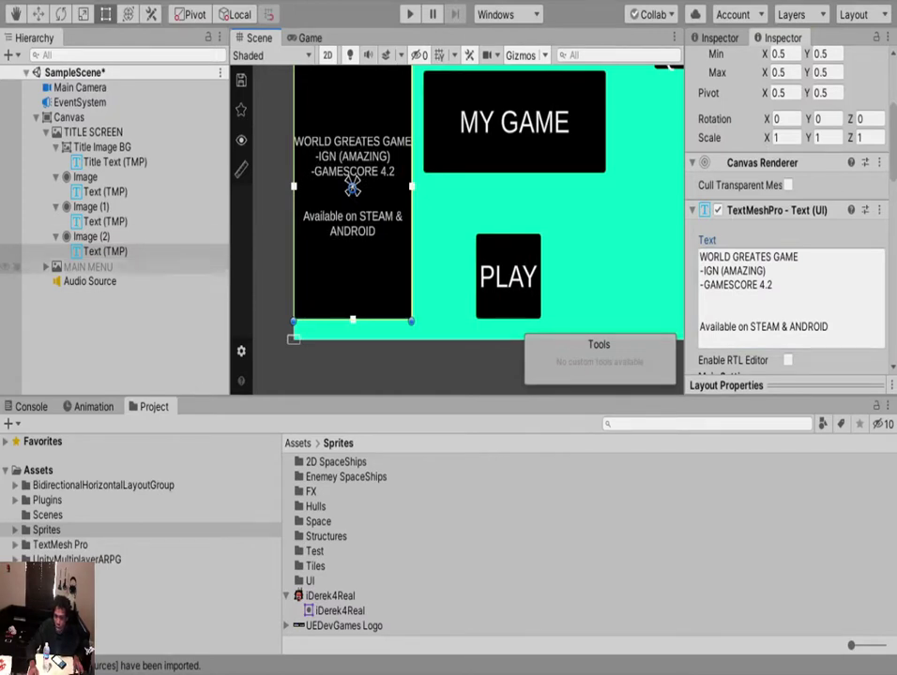
click(56, 236)
click(91, 236)
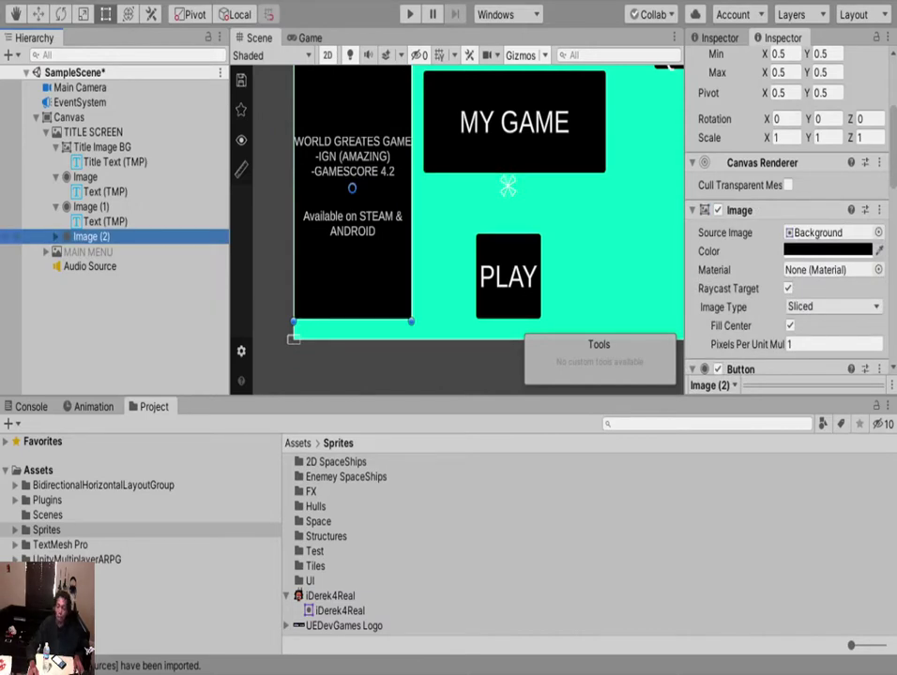
key(w)
click(352, 188)
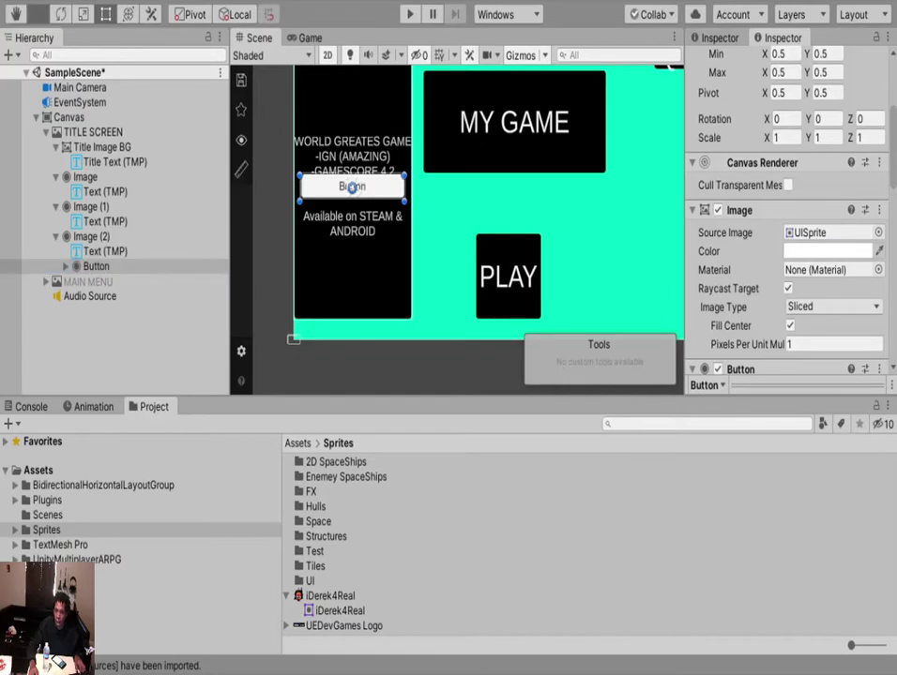
drag(351, 111, 352, 186)
click(96, 266)
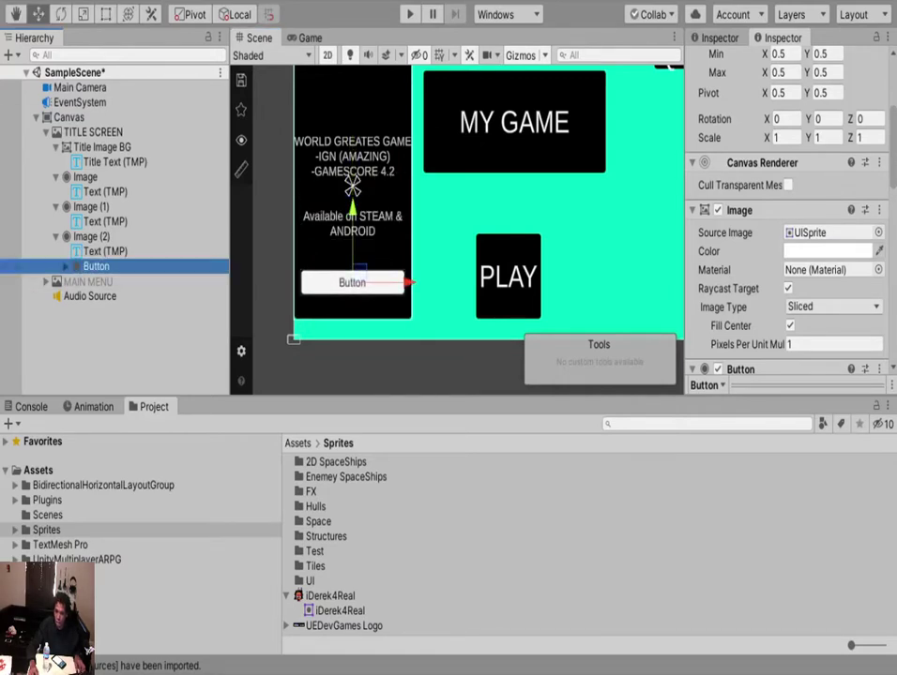
Change the label of the left panel's new button to "Learn More".
click(66, 267)
click(101, 281)
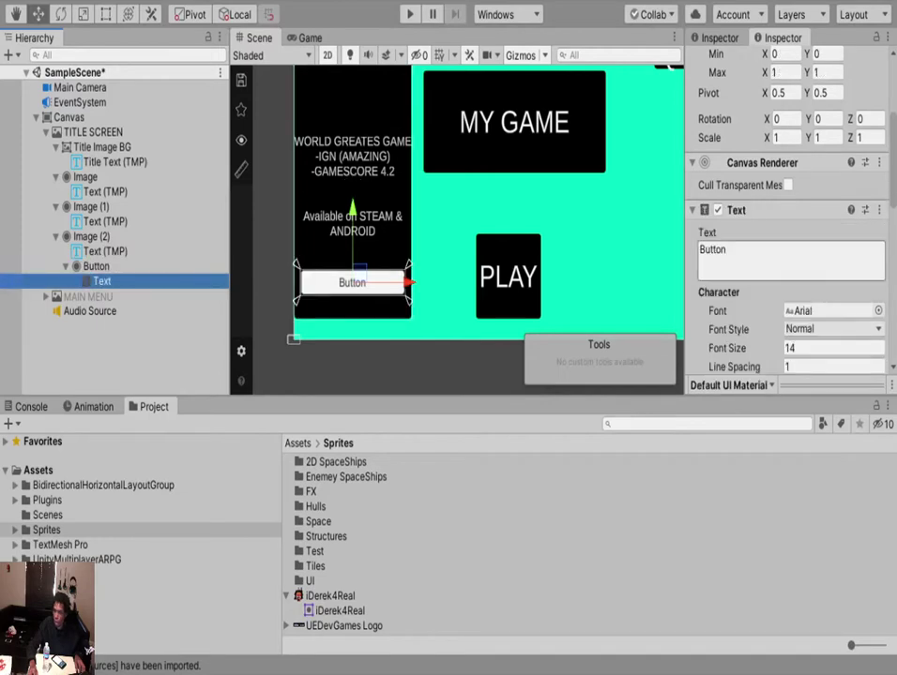
click(750, 258)
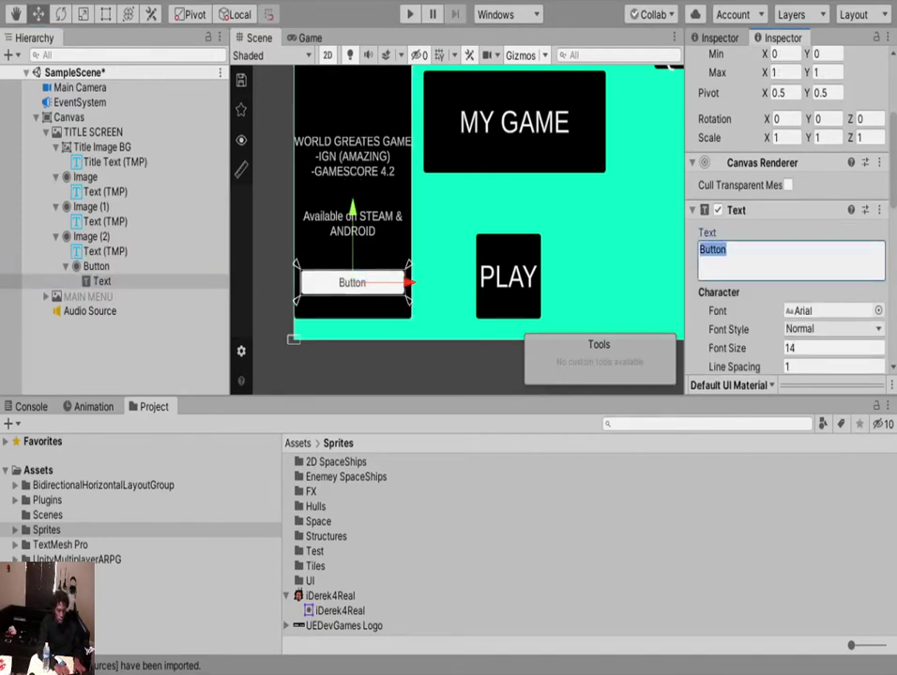
text(Learn More)
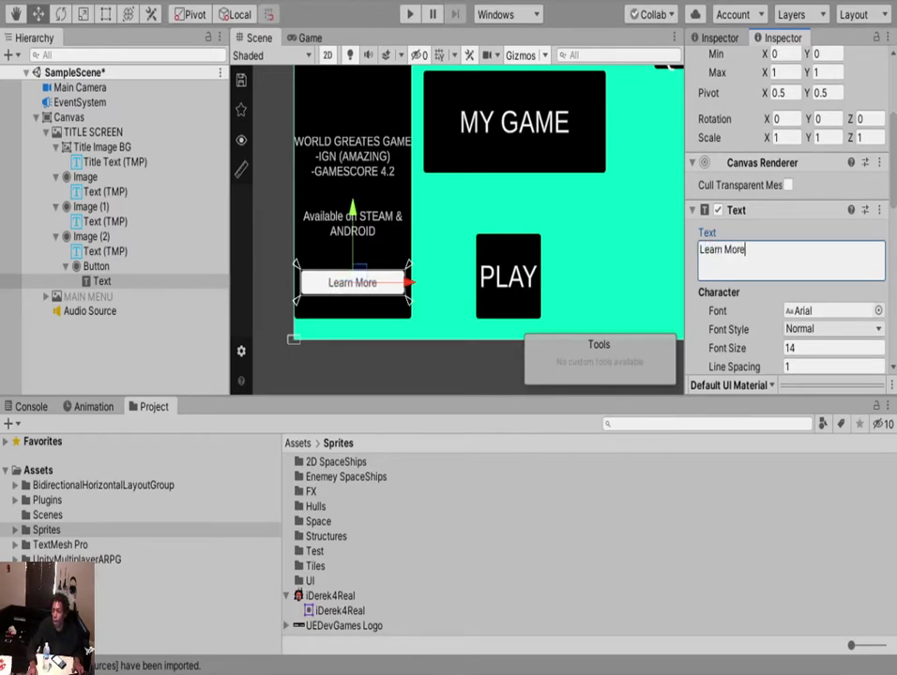
Set the Learn More label's color to black and its font size to 20.
scroll(788, 234, down, 10)
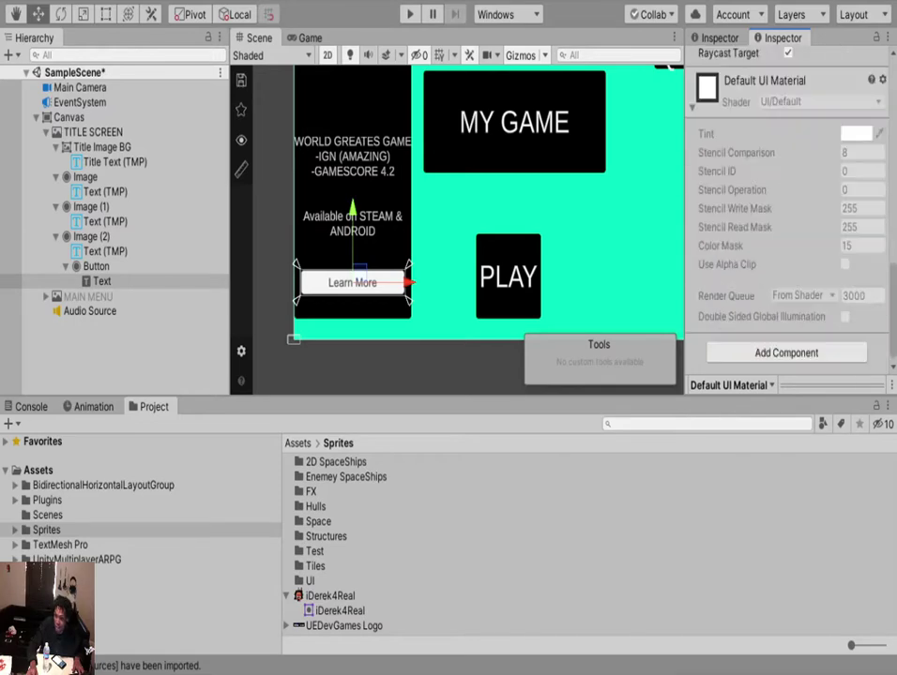
scroll(788, 235, up, 7)
scroll(787, 234, down, 4)
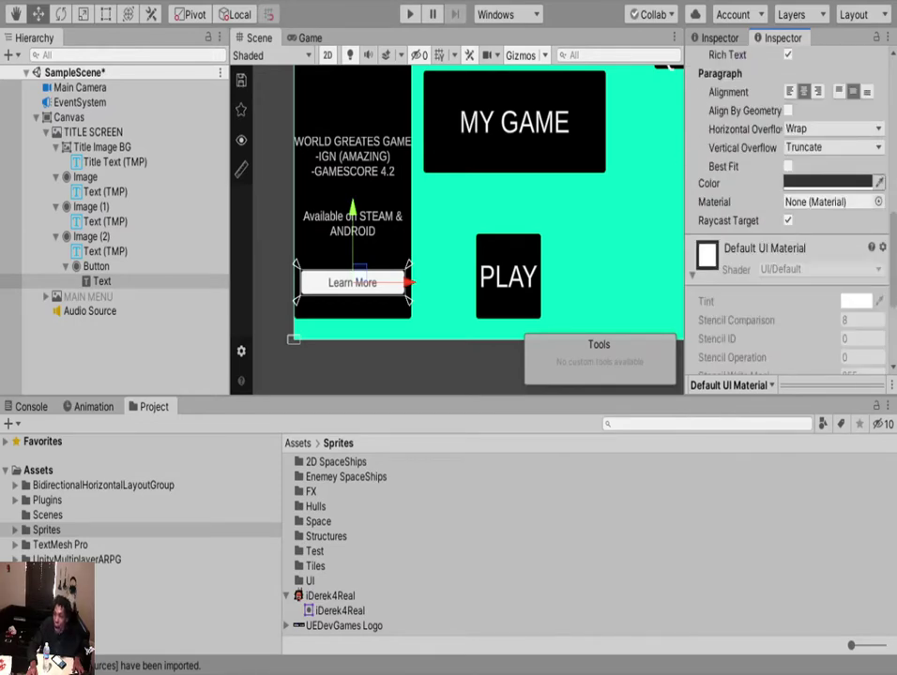
click(827, 183)
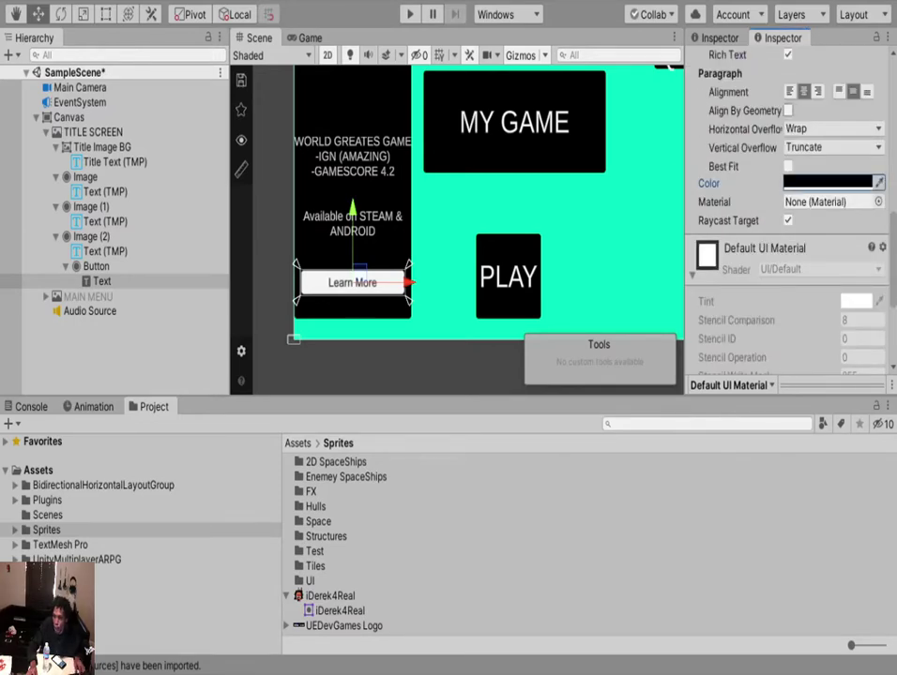
scroll(788, 235, up, 3)
click(827, 185)
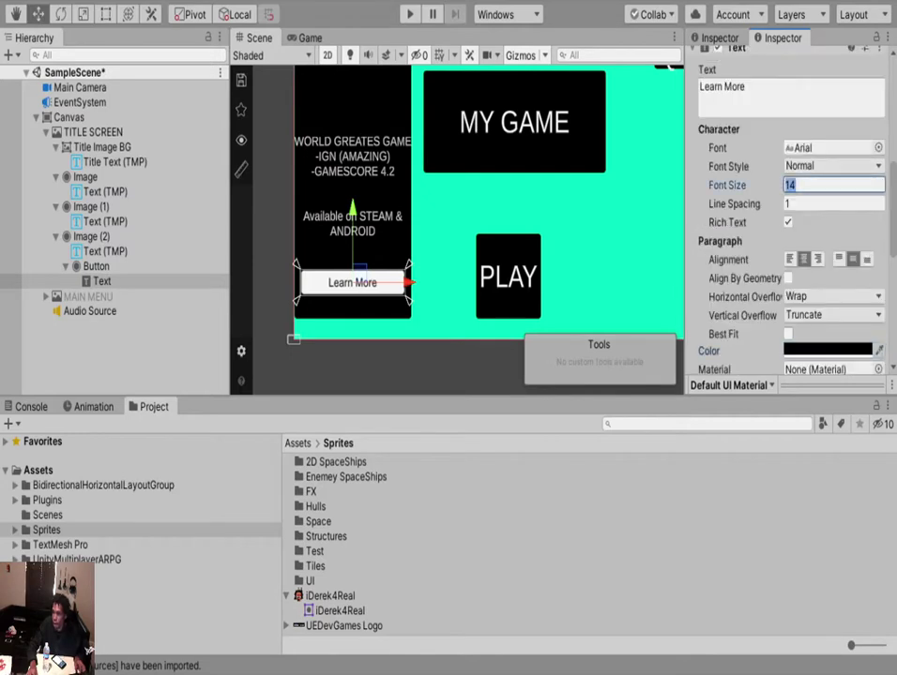
text(20)
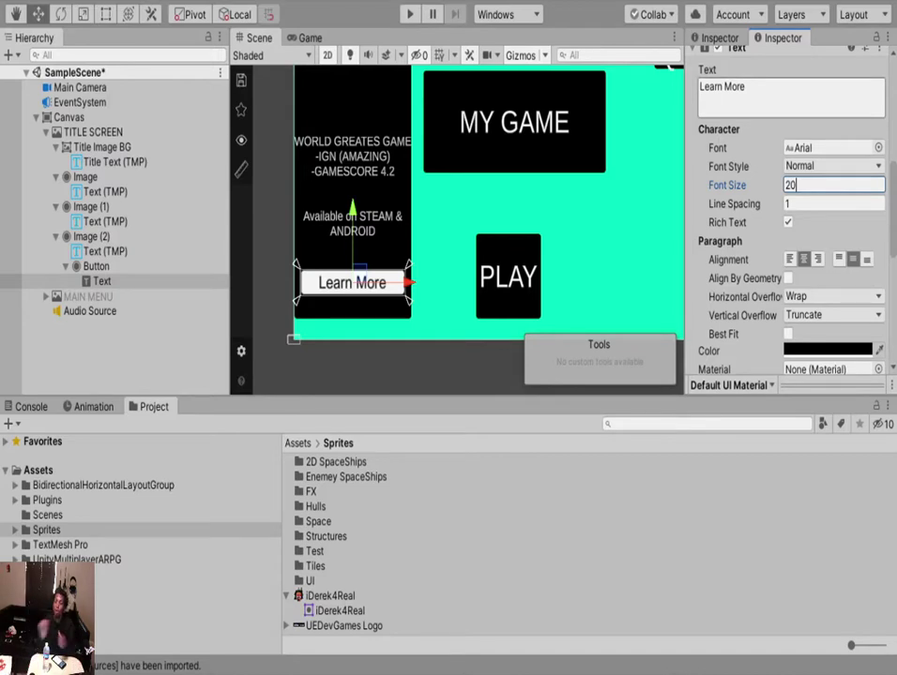
Raise the lower edge of the left panel's text box above the Learn More button and make the panel's background color semi-transparent.
scroll(270, 173, down, 4)
scroll(389, 174, down, 1)
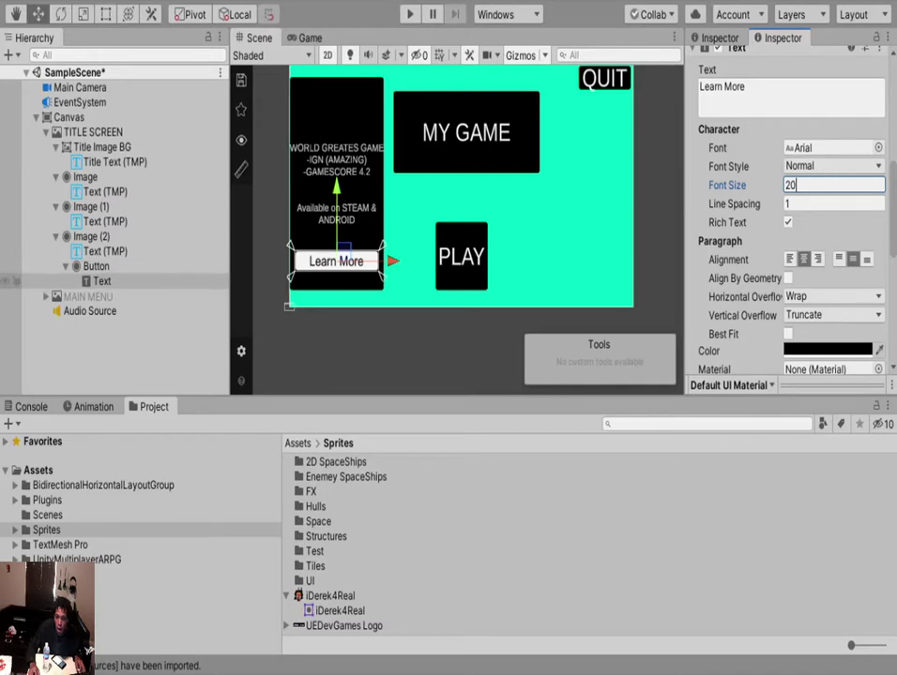
click(101, 280)
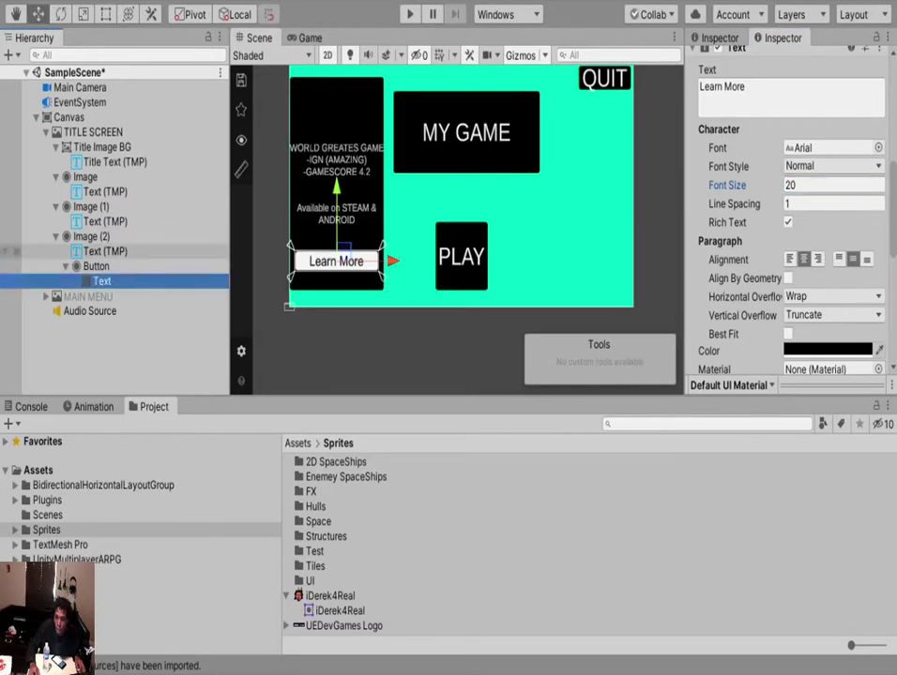
click(105, 252)
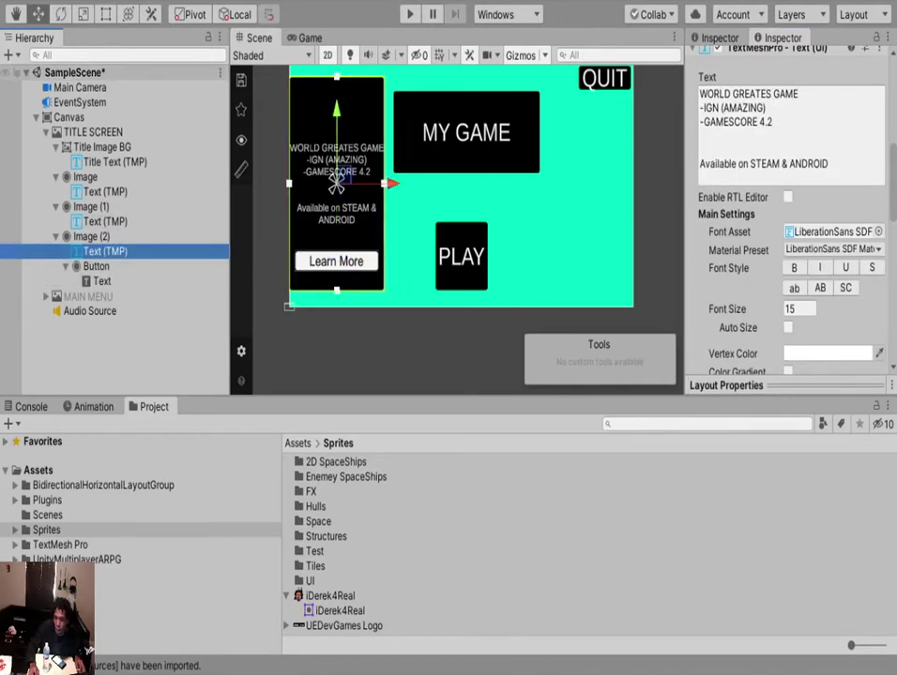
click(106, 13)
drag(337, 291, 335, 187)
click(336, 187)
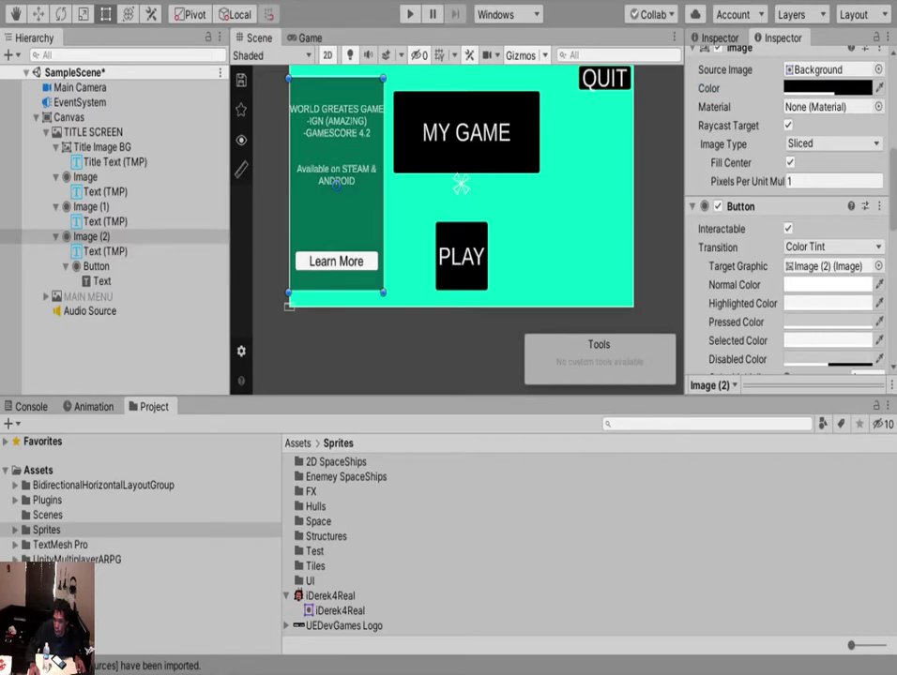
Duplicate the left panel's text, color the copy black and place it before the original in the hierarchy so it renders behind.
click(335, 155)
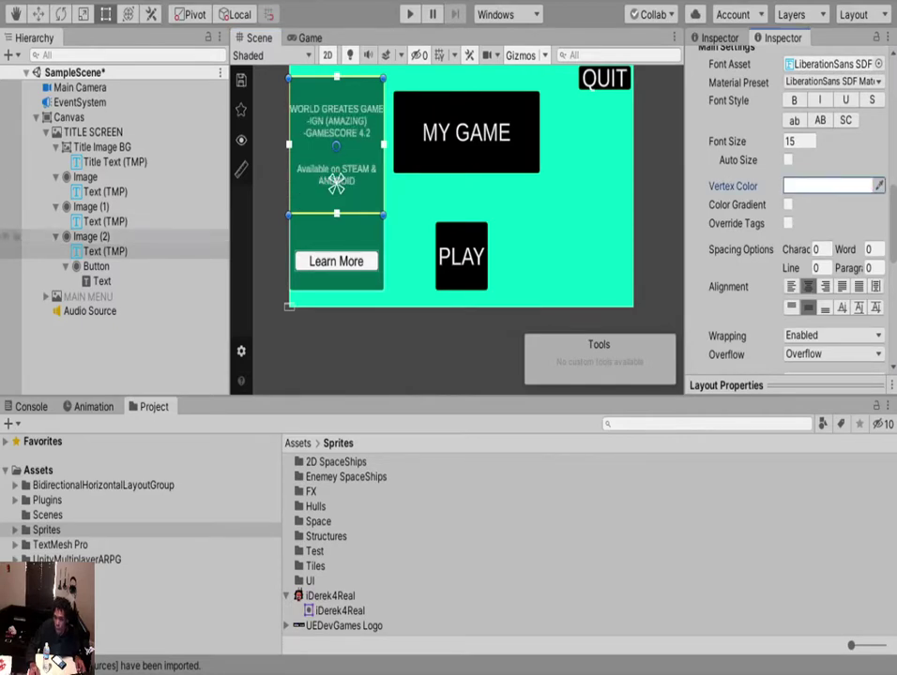
click(105, 251)
key(ctrl+d)
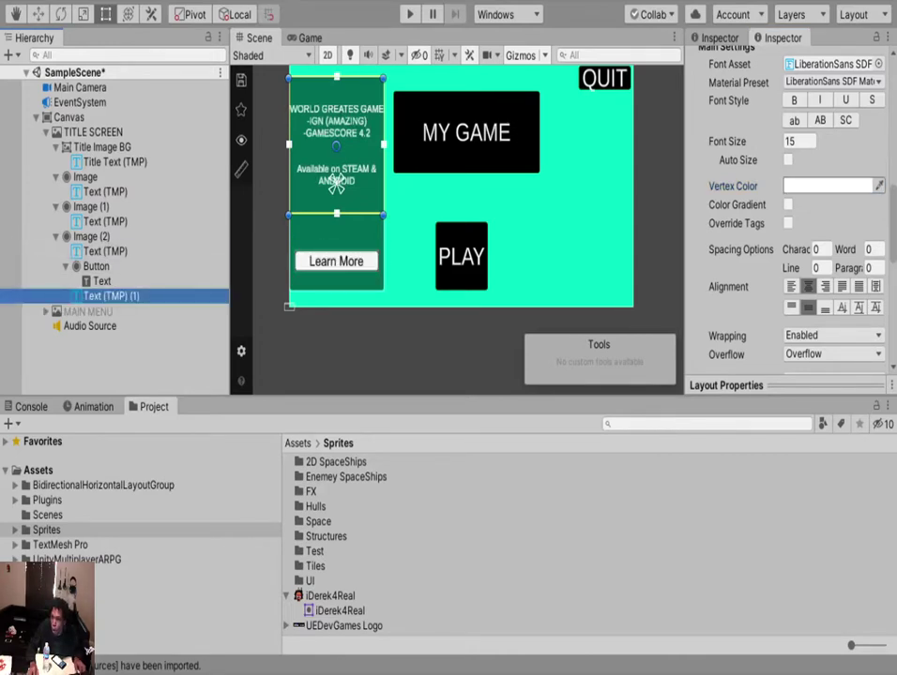
click(827, 186)
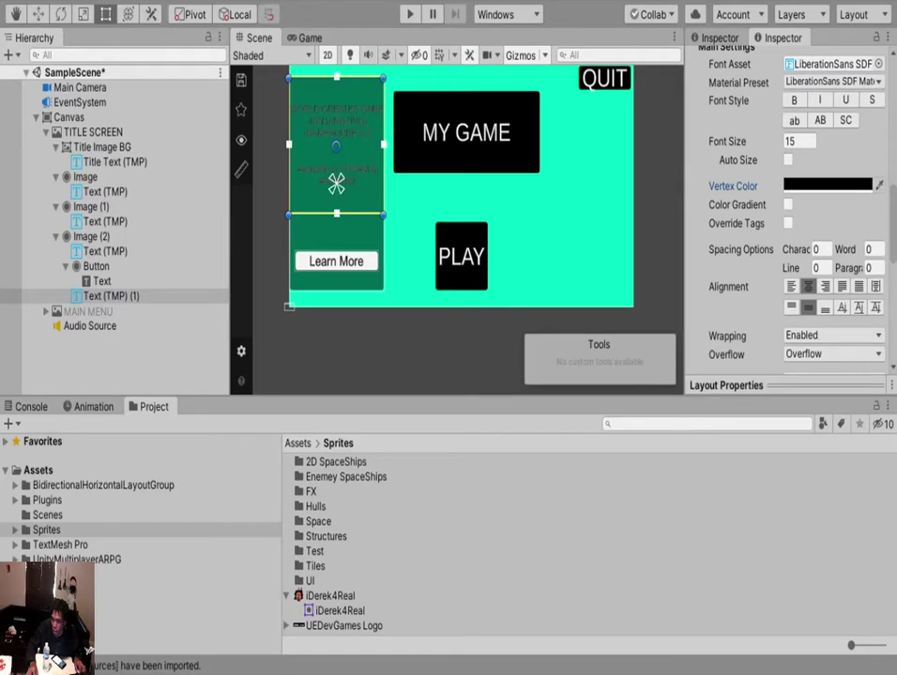
drag(108, 296, 105, 248)
Scale the black text copy up slightly so it forms a thin shadow behind the white text.
key(f)
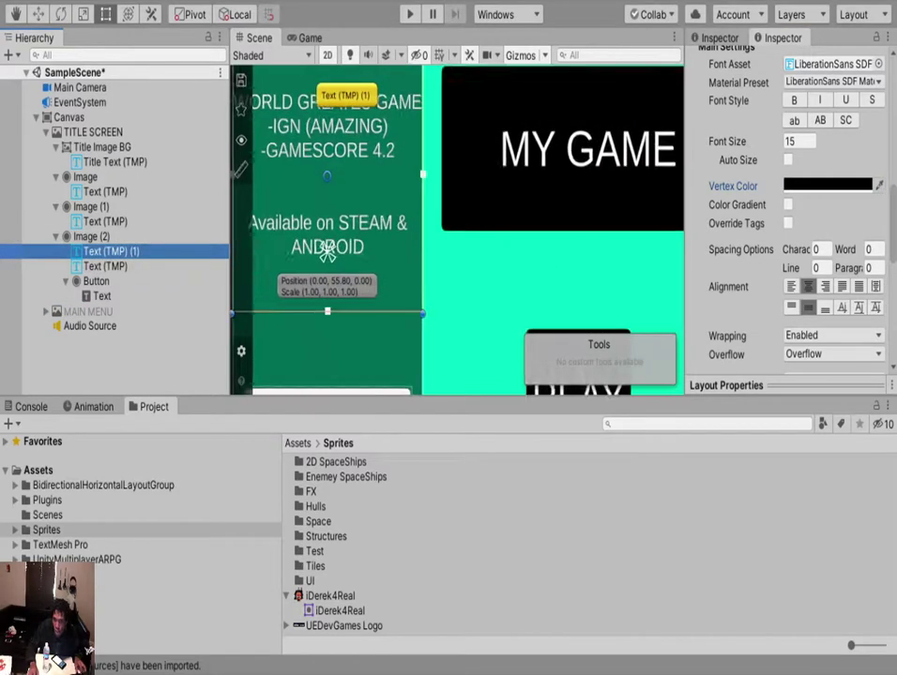
middle_drag(375, 220, 544, 247)
key(r)
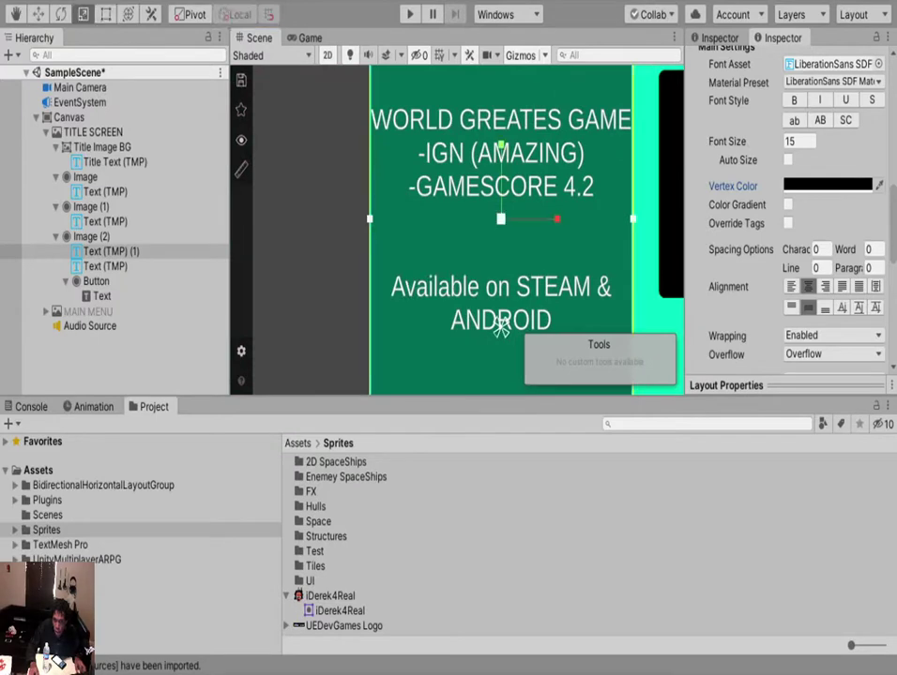
drag(501, 218, 505, 217)
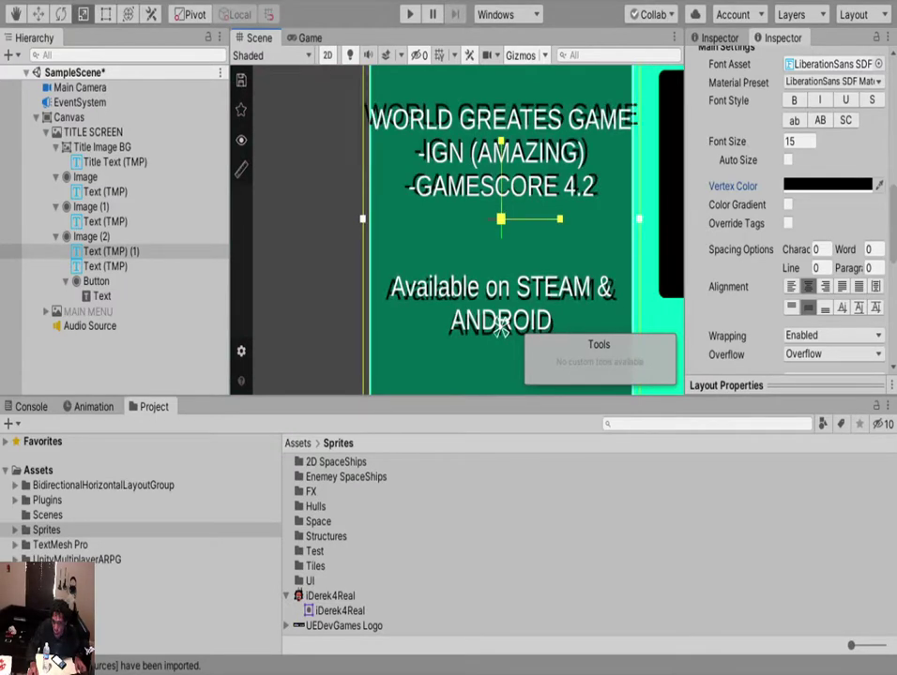
drag(502, 325, 501, 322)
scroll(498, 271, down, 4)
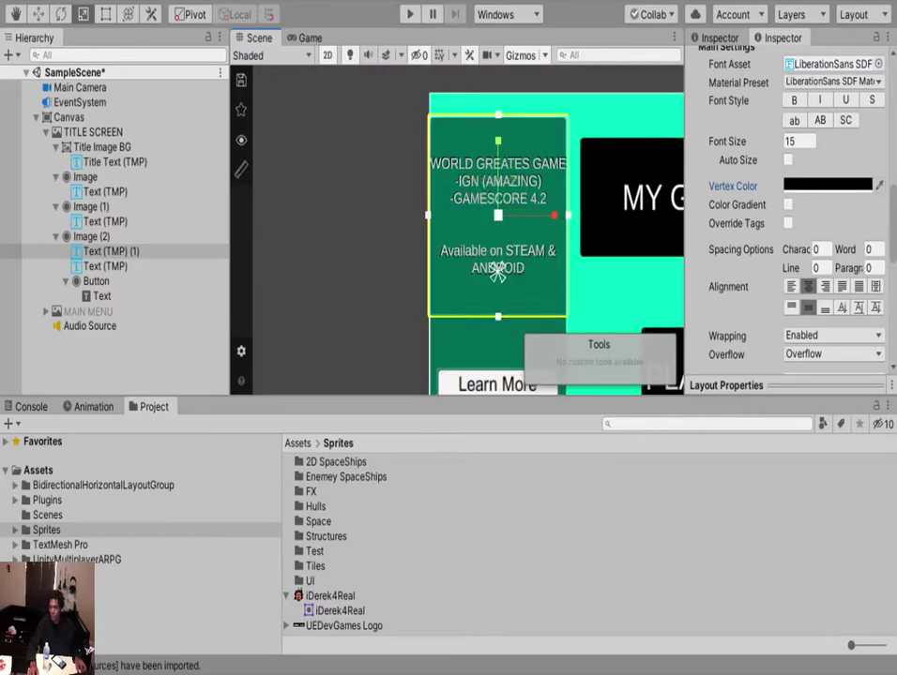
Duplicate the MY GAME title text and set the vertex color of the rear one, Title Text (TMP), to red.
middle_drag(497, 271, 414, 271)
click(603, 188)
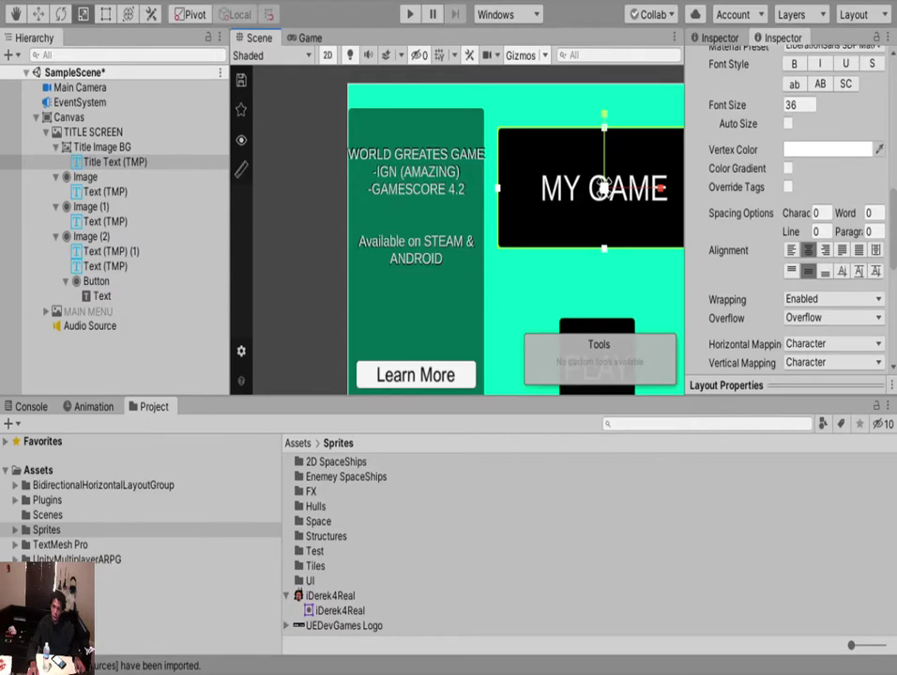
key(ctrl+d)
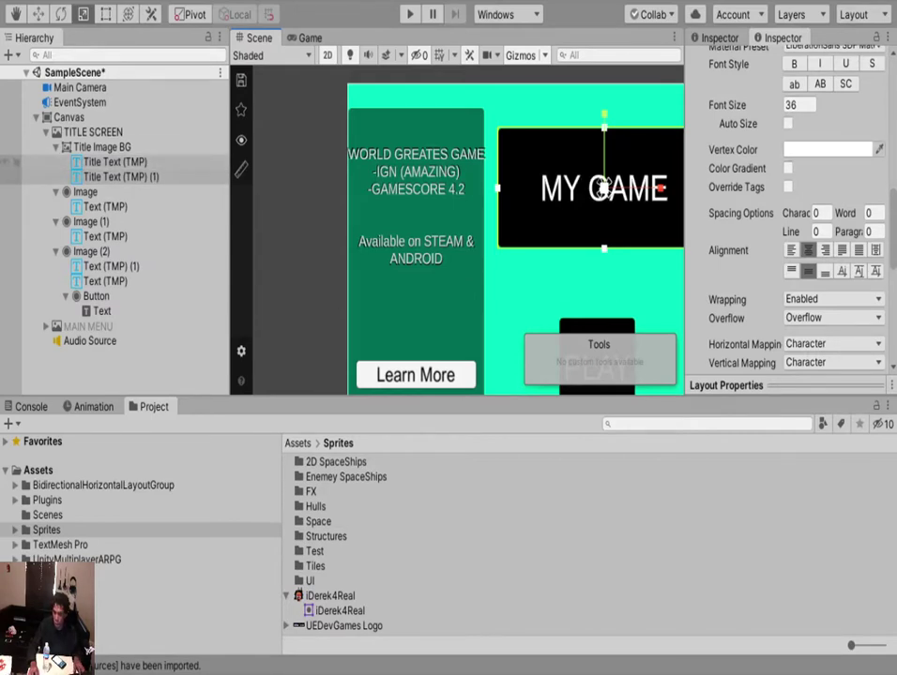
click(116, 162)
click(827, 149)
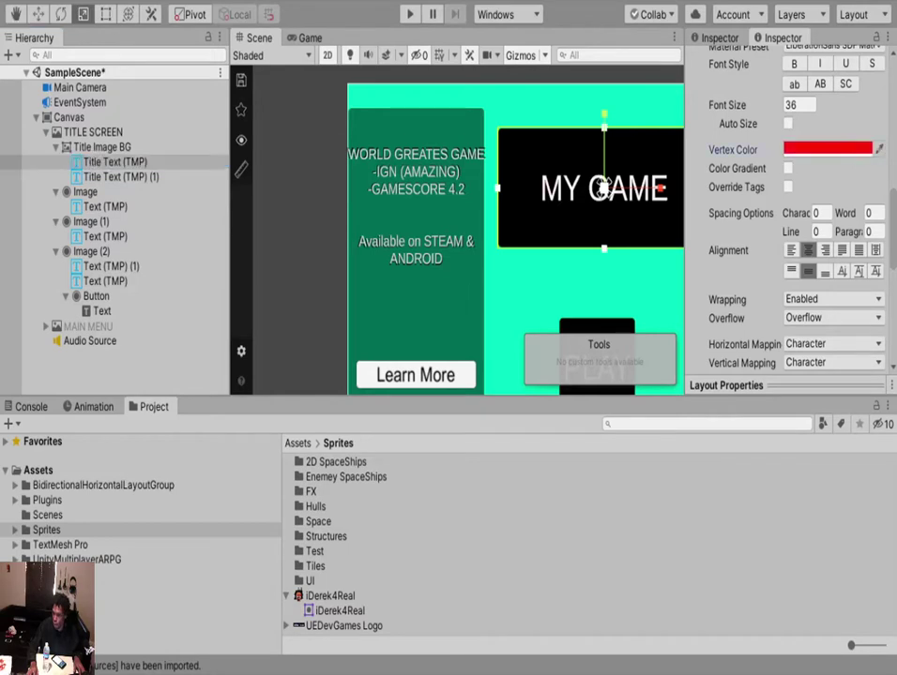
Scale the red title text up slightly so it forms a thin red outline behind the white title.
key(f)
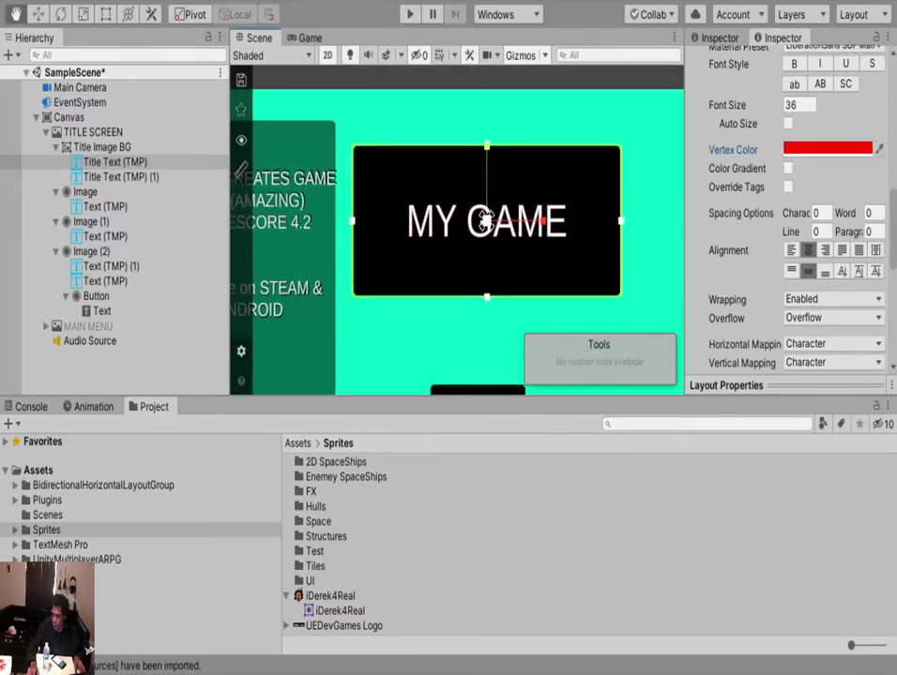
drag(487, 220, 489, 221)
drag(486, 146, 486, 136)
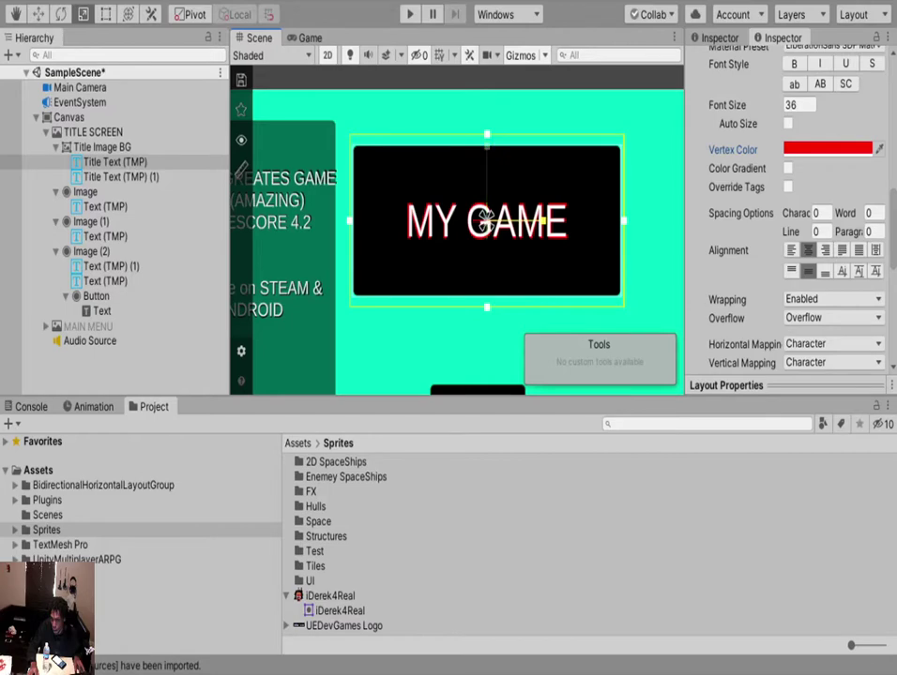
scroll(484, 221, down, 2)
scroll(477, 242, down, 2)
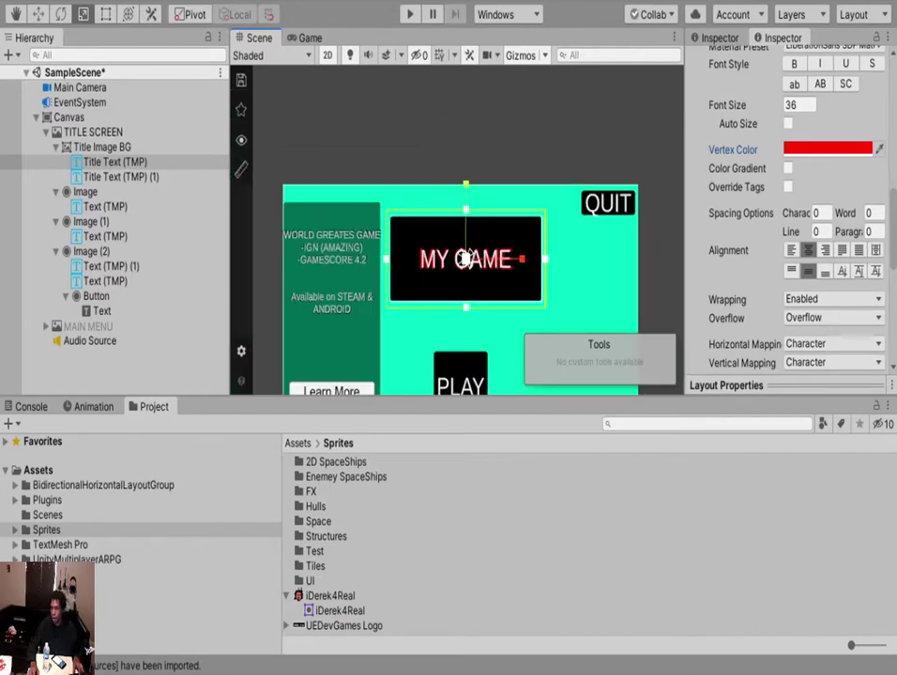
Duplicate the PLAY button's text and set the vertex color of the rear one to blue.
middle_drag(466, 258, 434, 95)
click(429, 220)
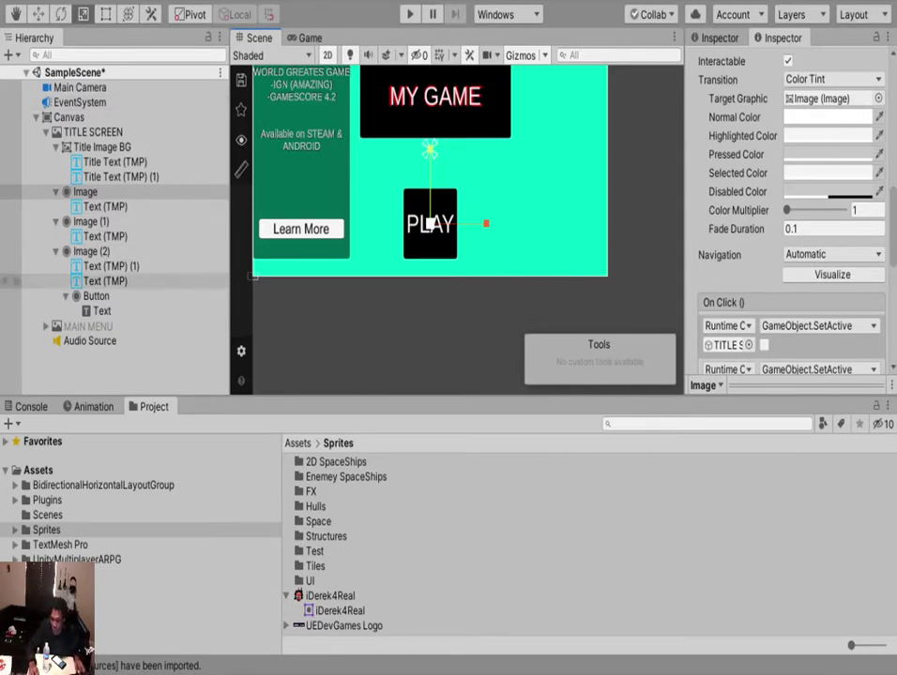
click(105, 206)
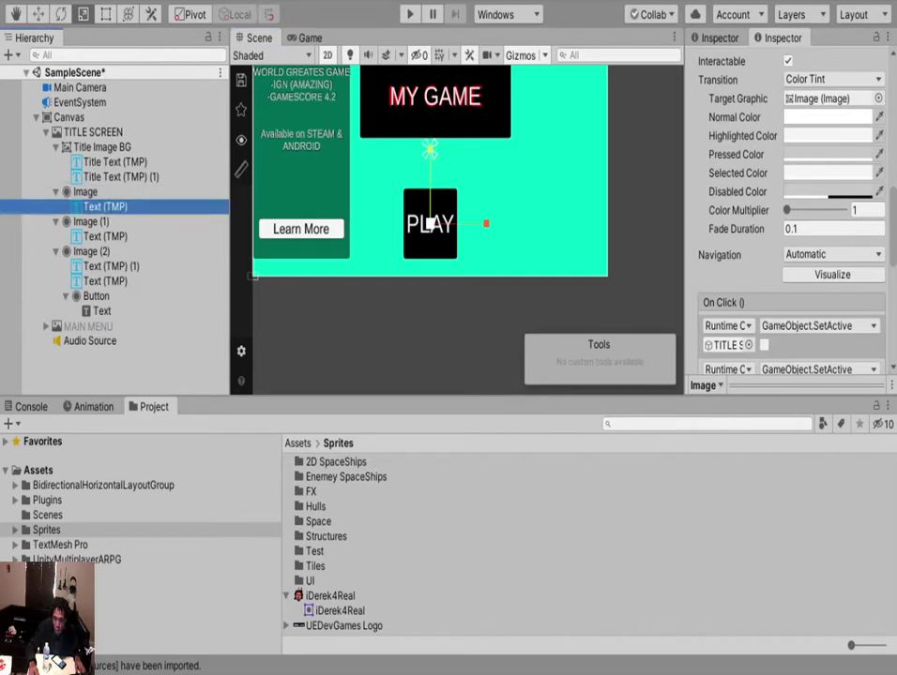
key(ctrl+d)
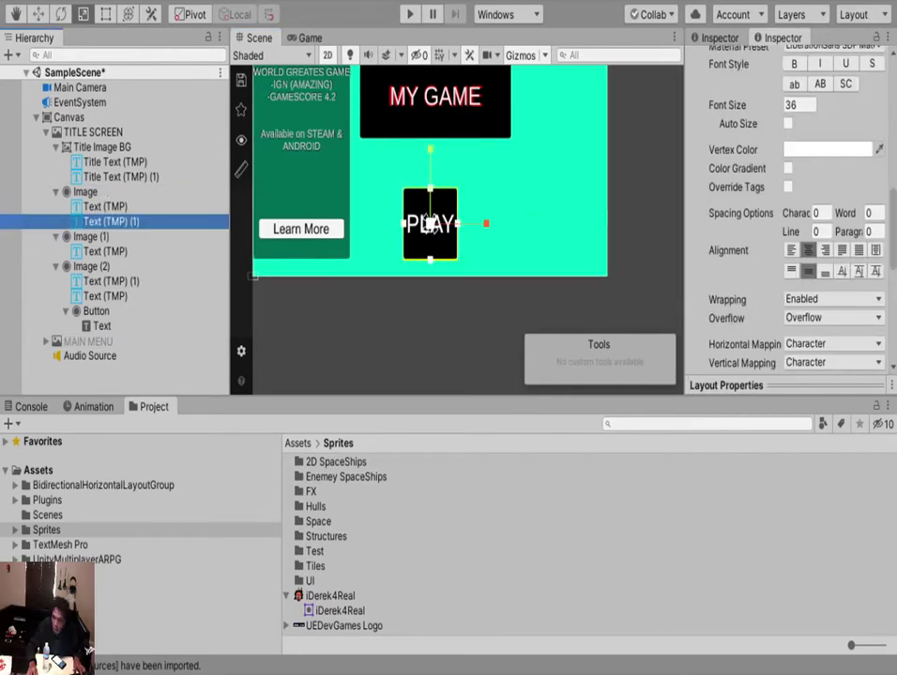
click(105, 206)
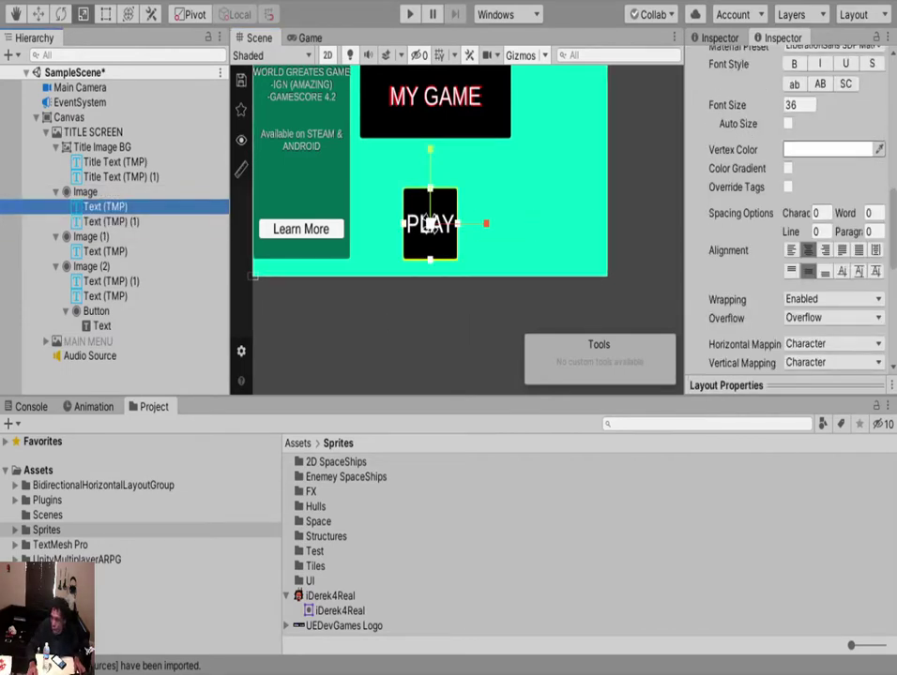
click(818, 150)
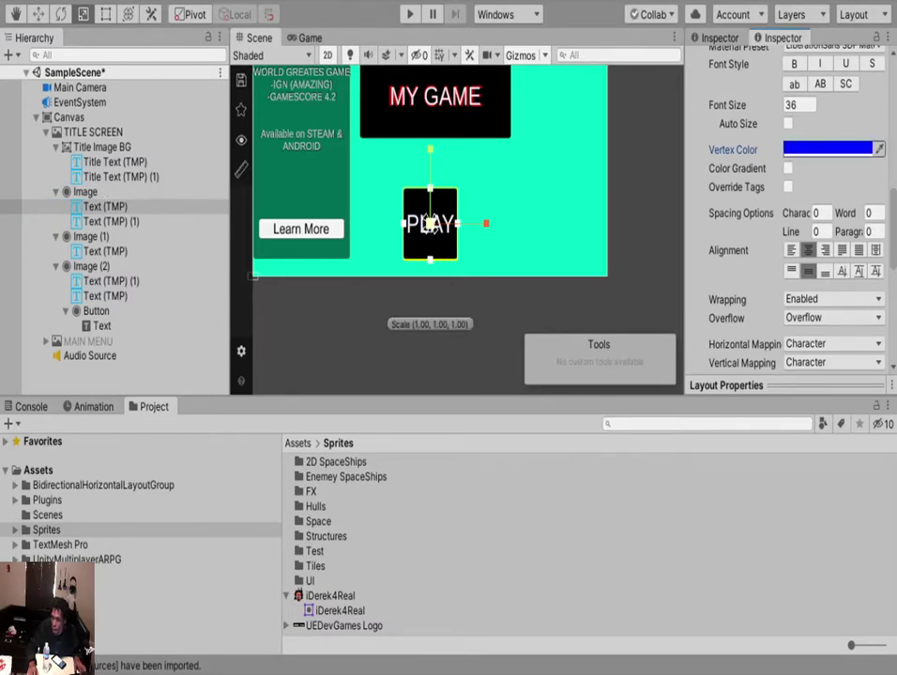
Scale the blue PLAY text to about 1.08 by 1.12 so it forms an outline behind the white label.
click(430, 223)
scroll(427, 225, up, 4)
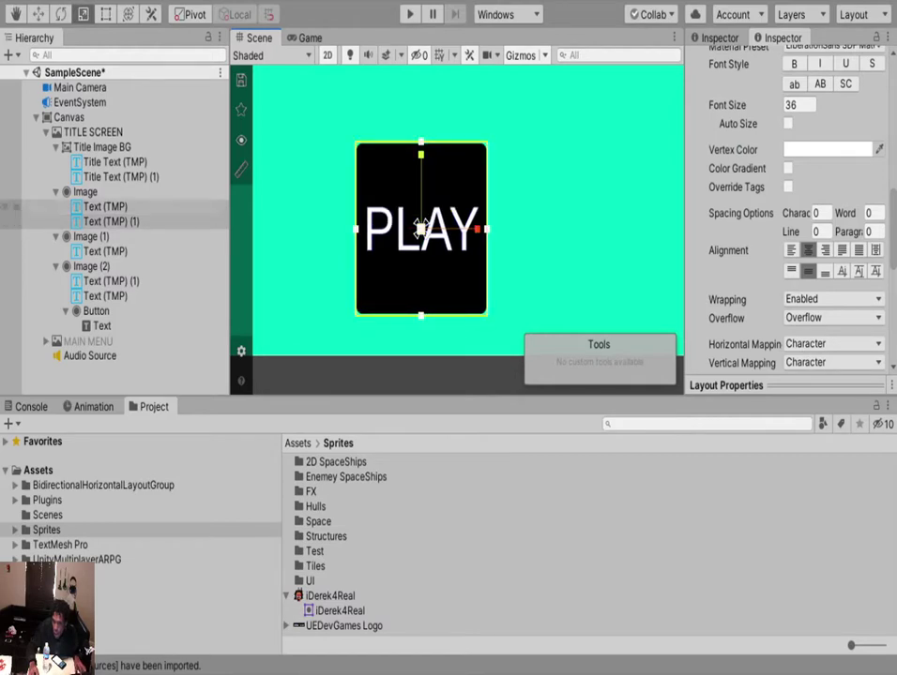
click(105, 206)
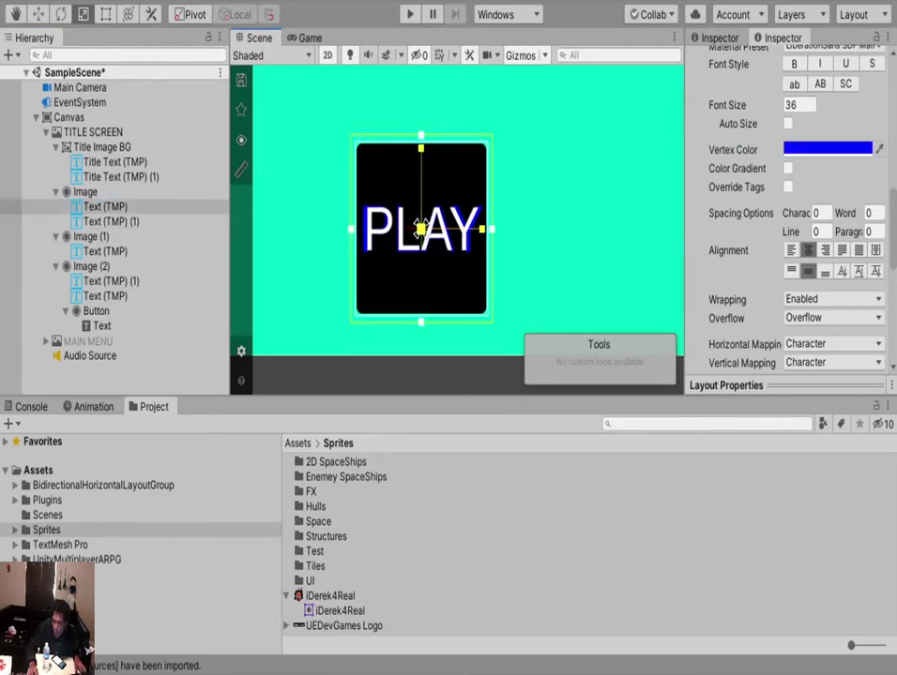
scroll(422, 226, down, 2)
scroll(422, 226, up, 4)
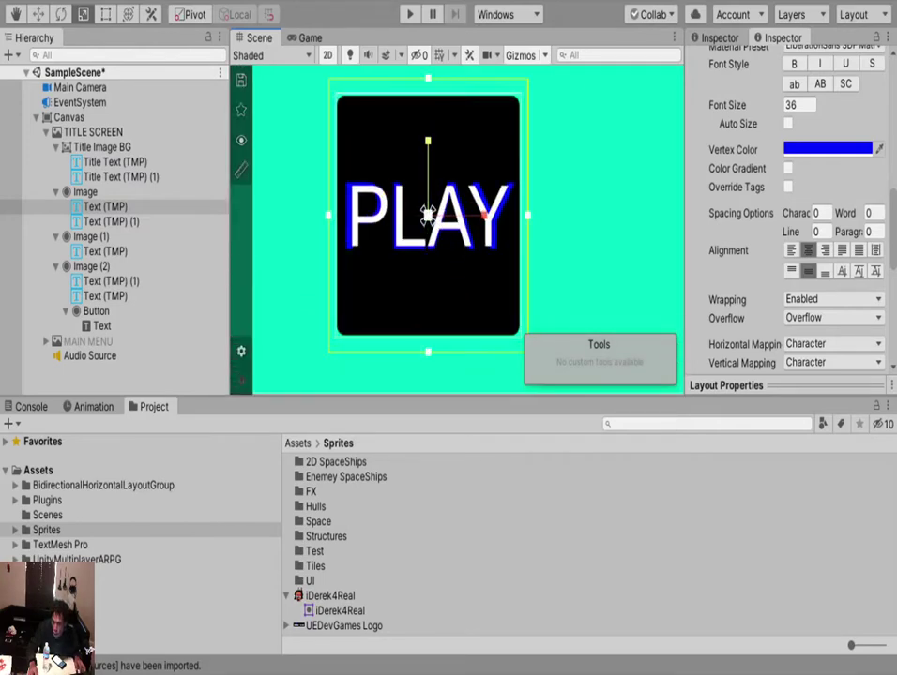
scroll(427, 215, down, 2)
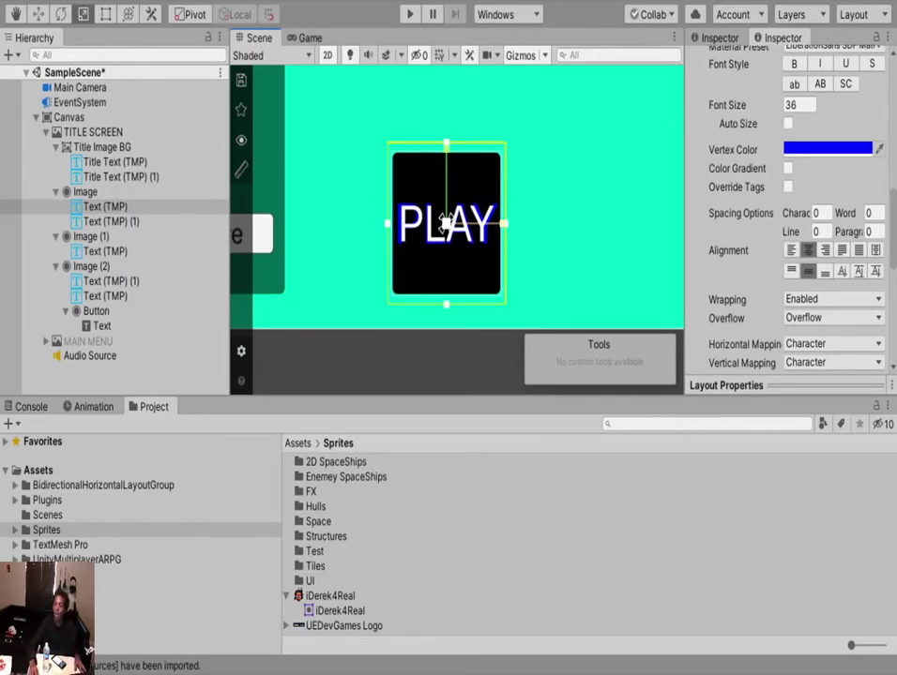
scroll(447, 222, down, 4)
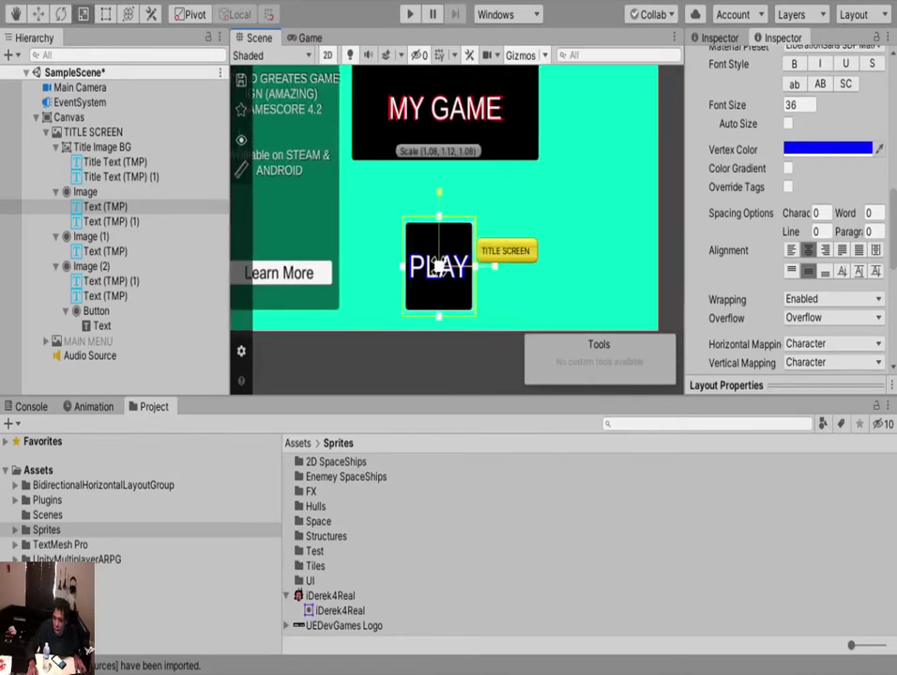
scroll(514, 274, down, 3)
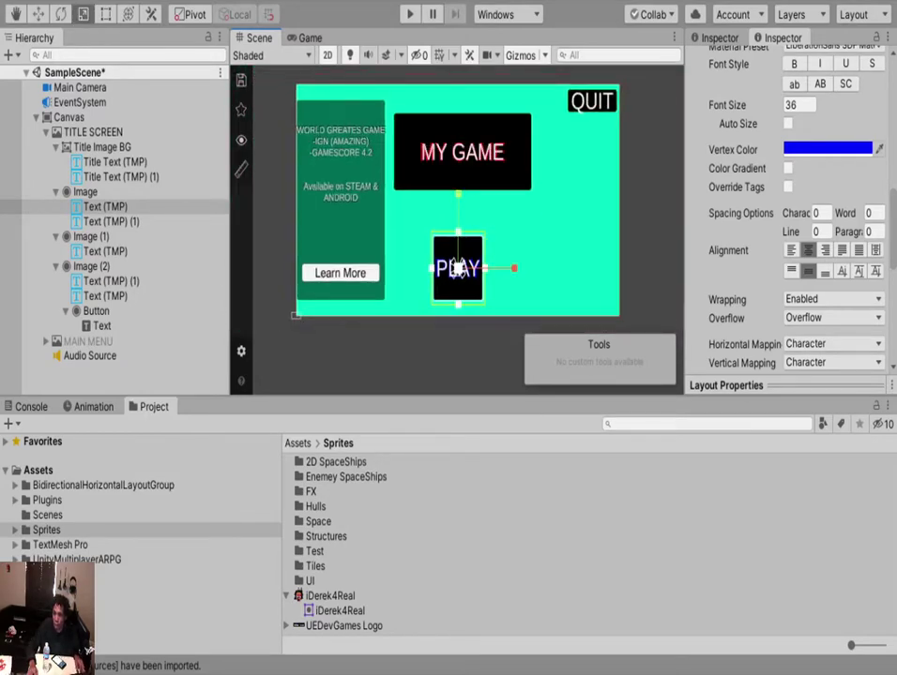
Run the scene to check the title screen in a slightly widened Game view, and stop it.
key(ctrl+p)
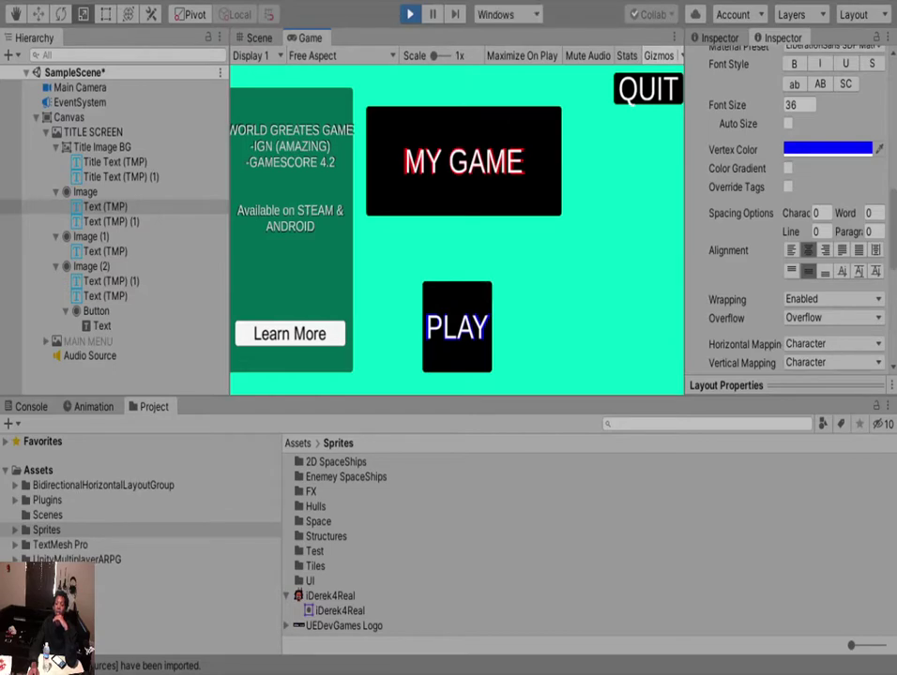
drag(229, 234, 211, 235)
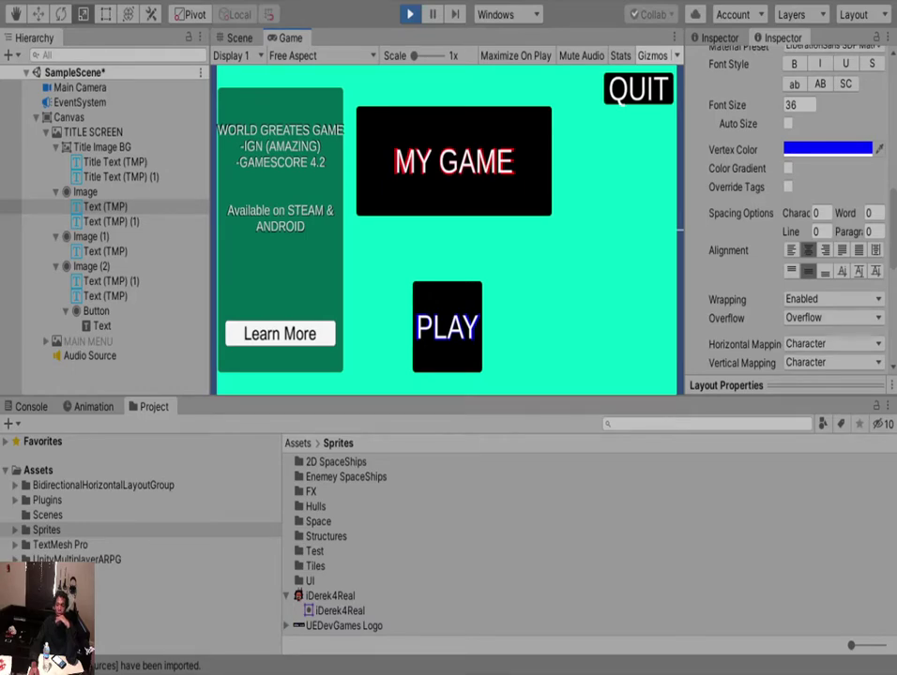
key(ctrl+p)
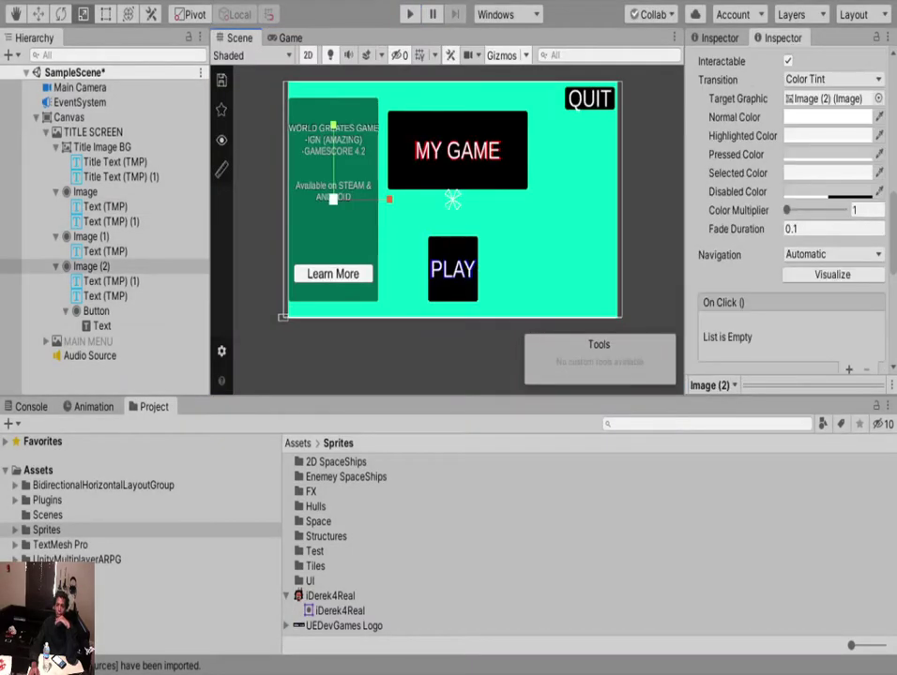
Try to pull the left edge of the black review text's box inward, and undo the change.
key(t)
scroll(308, 162, up, 3)
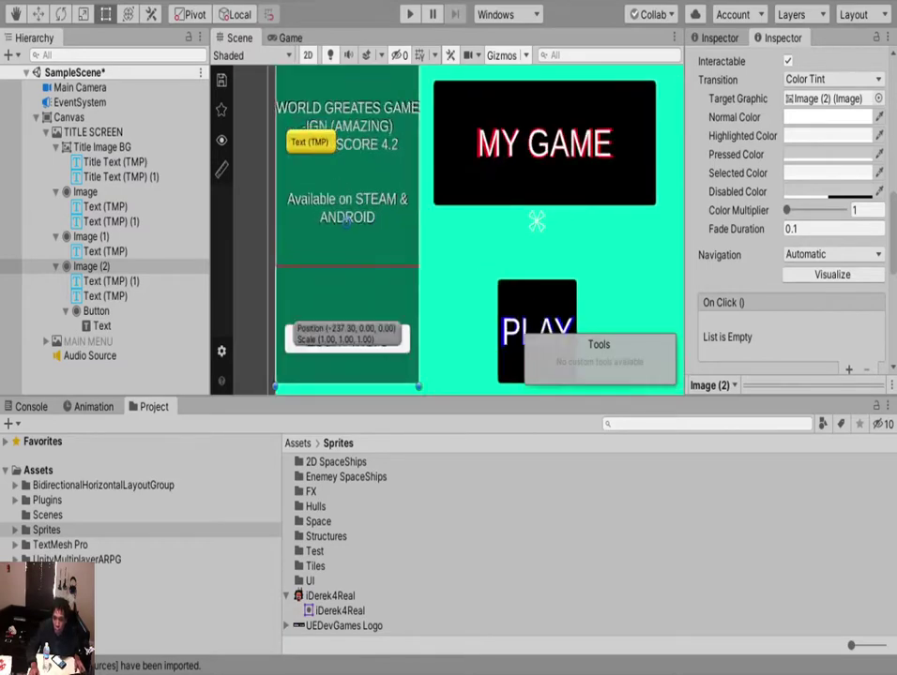
scroll(347, 217, up, 2)
click(360, 240)
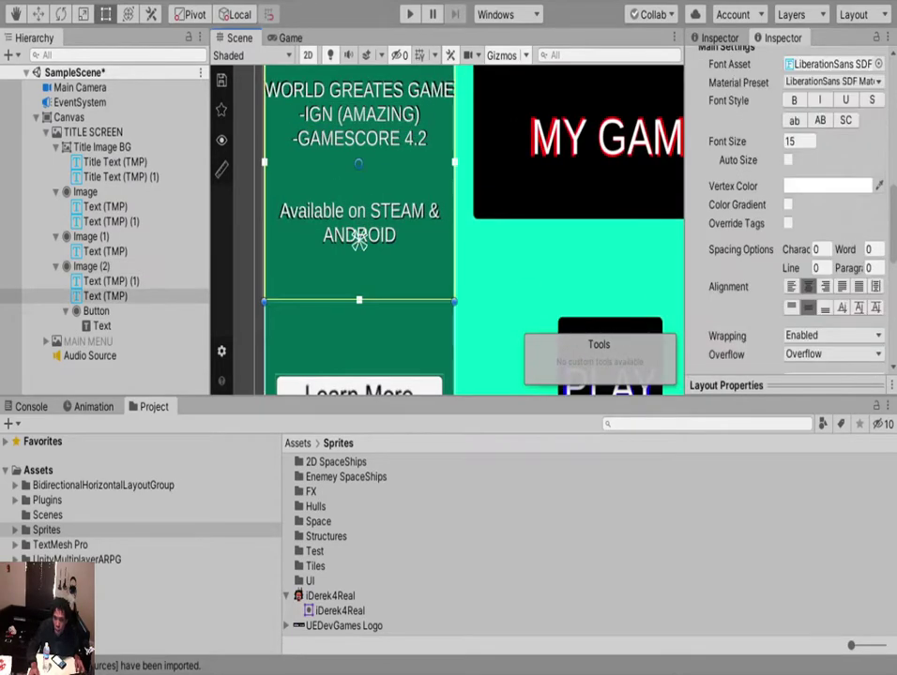
scroll(359, 239, up, 2)
click(359, 240)
click(457, 321)
scroll(458, 321, up, 2)
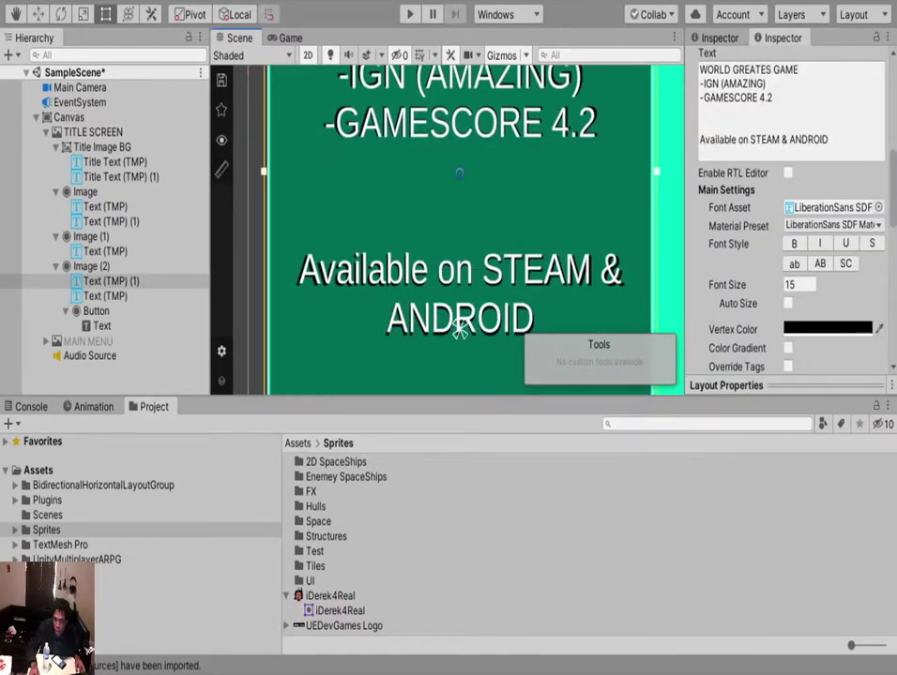
drag(263, 172, 268, 172)
key(ctrl+z)
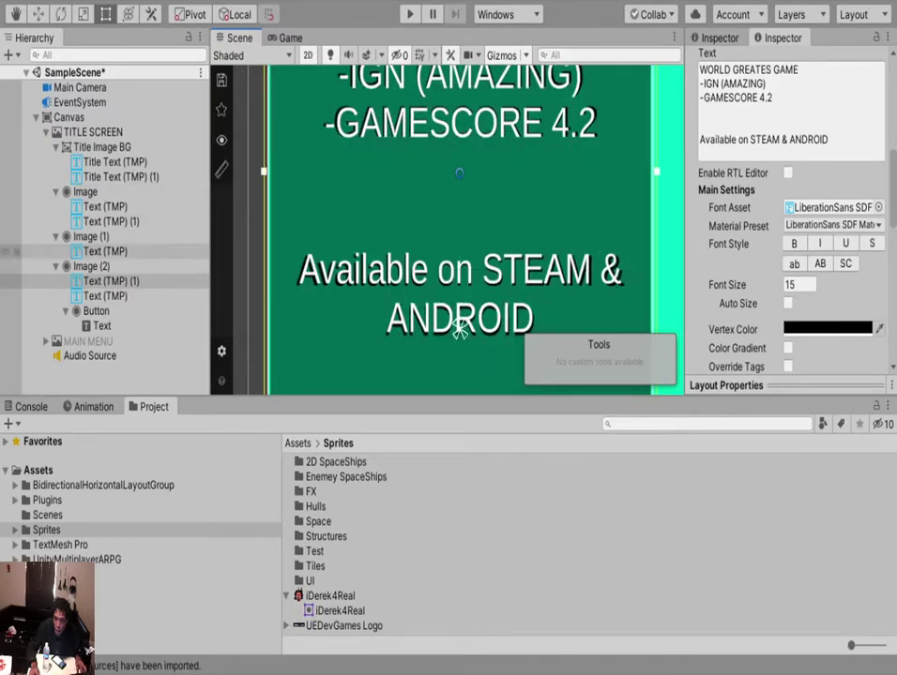
scroll(460, 328, down, 4)
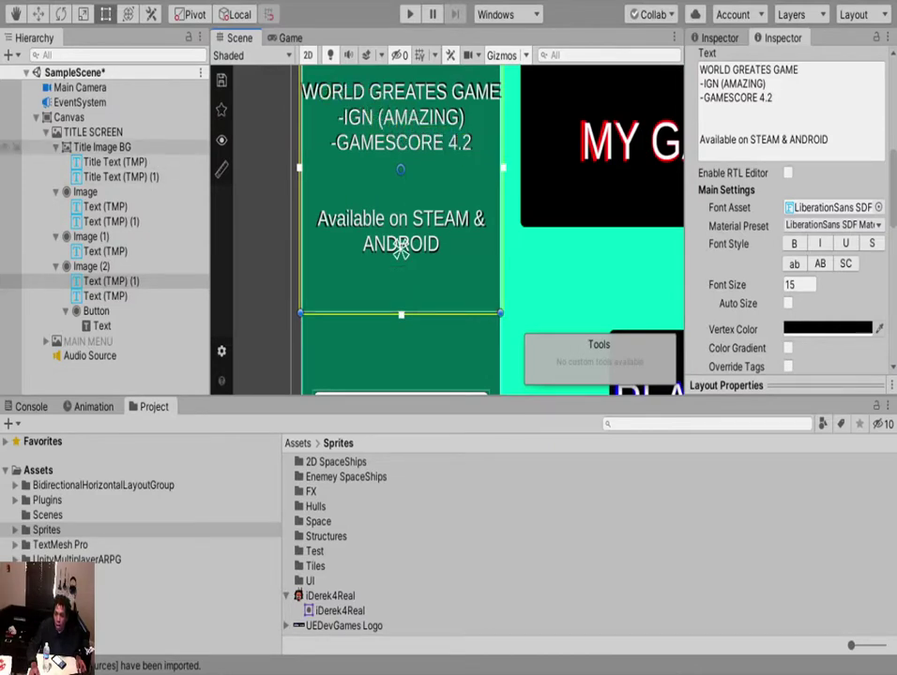
Select both the white and black review texts and pull their boxes' left edge slightly inward to align with the panel's left edge.
click(102, 147)
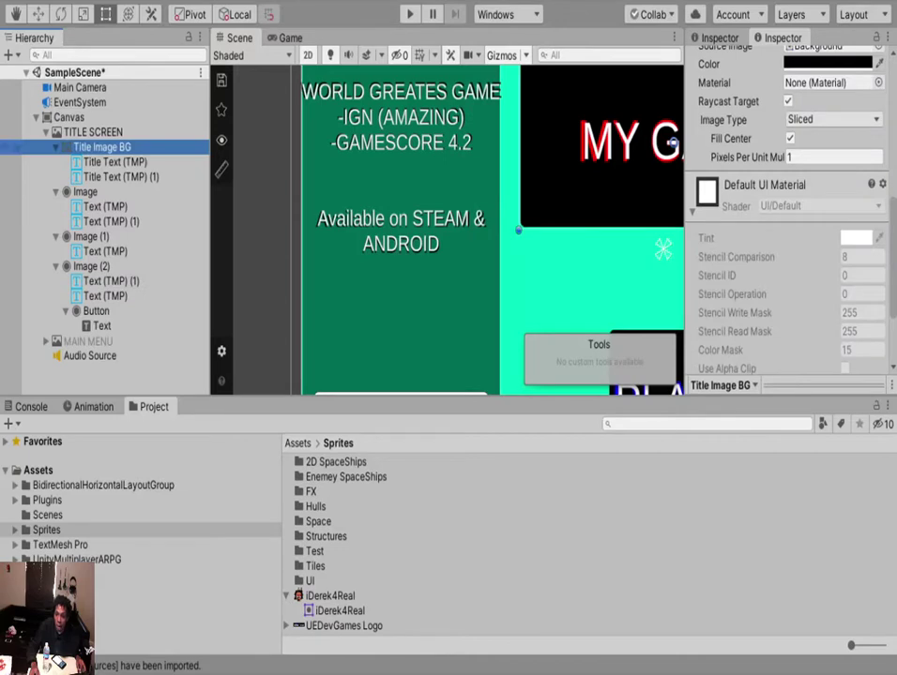
scroll(310, 71, up, 10)
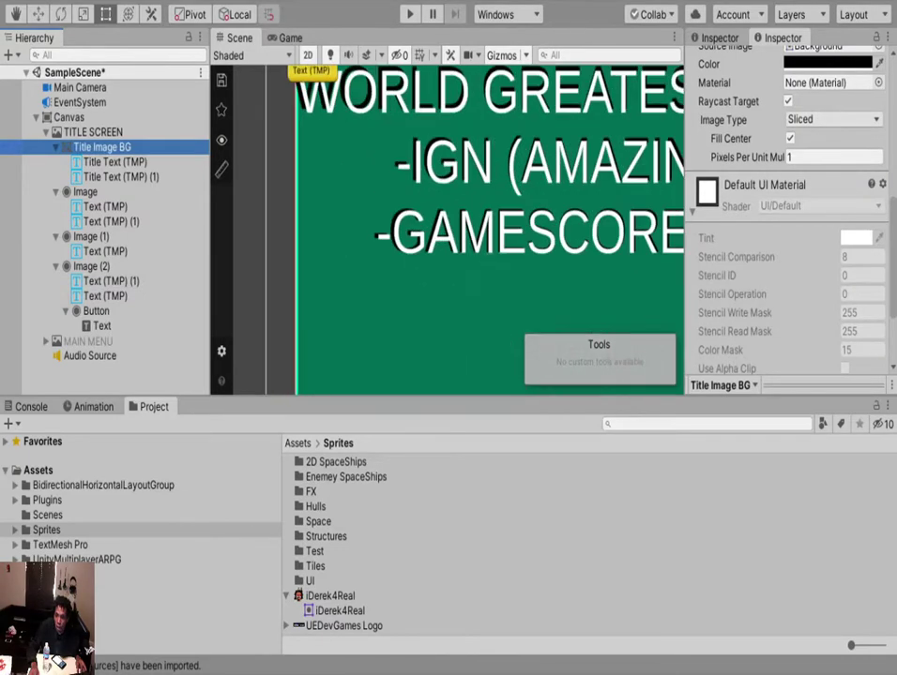
key(t)
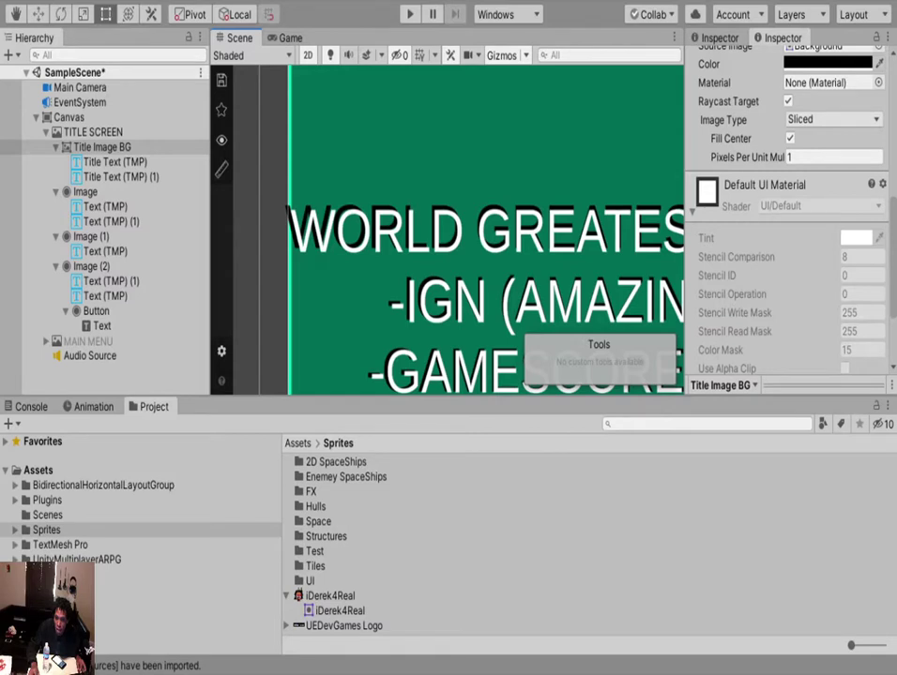
click(563, 230)
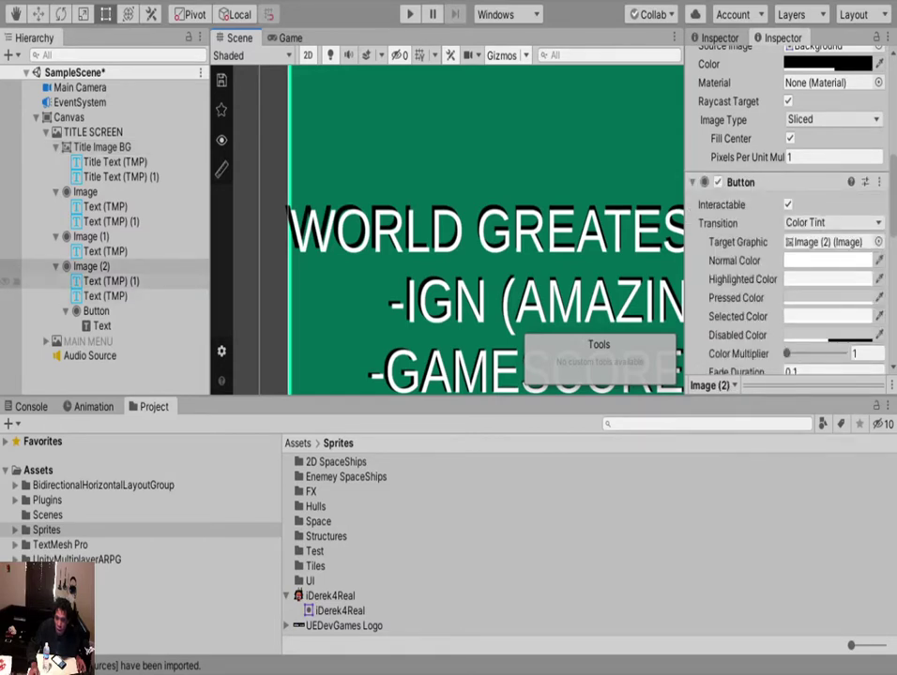
click(422, 291)
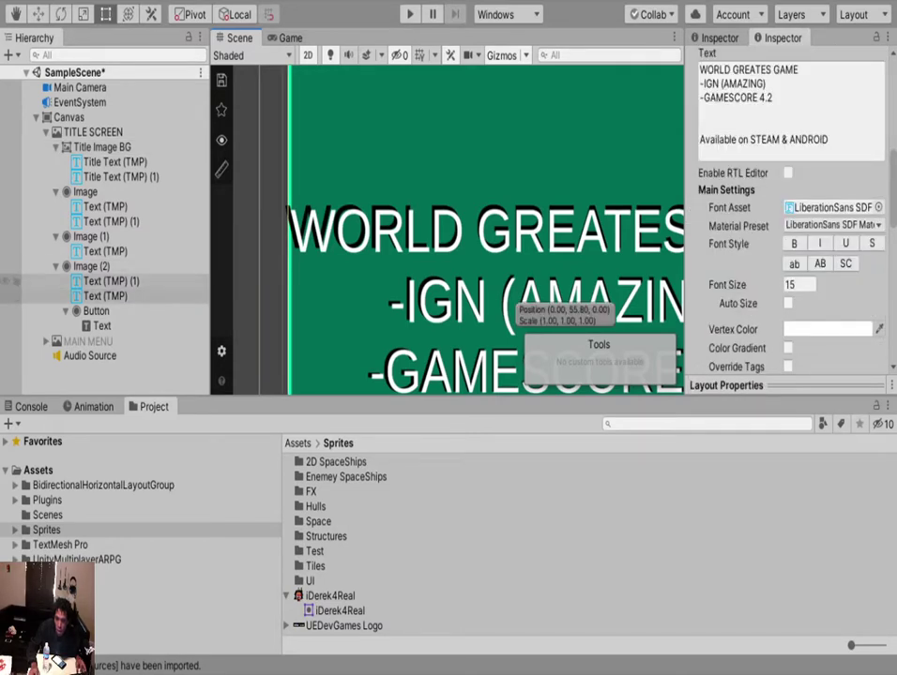
shift+click(111, 280)
click(106, 14)
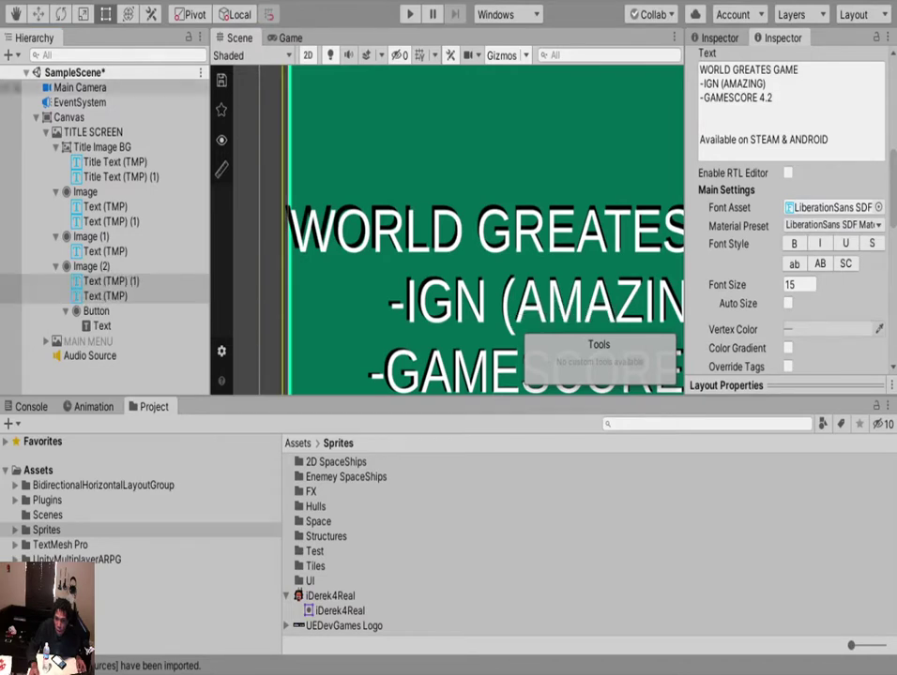
scroll(289, 222, down, 5)
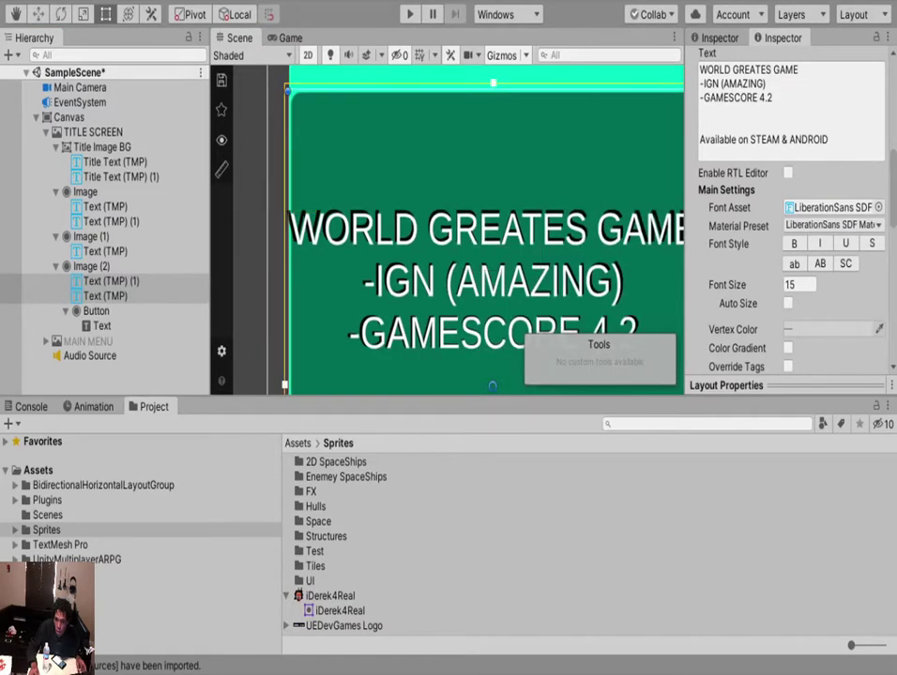
drag(286, 223, 290, 224)
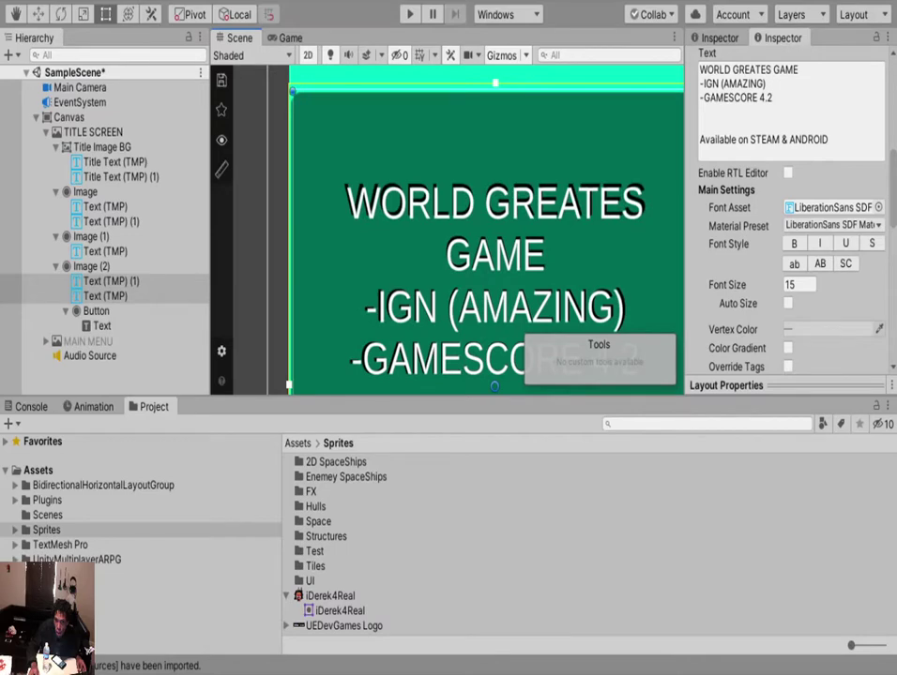
Run the scene to check how the review text fits inside the left panel.
scroll(361, 211, down, 5)
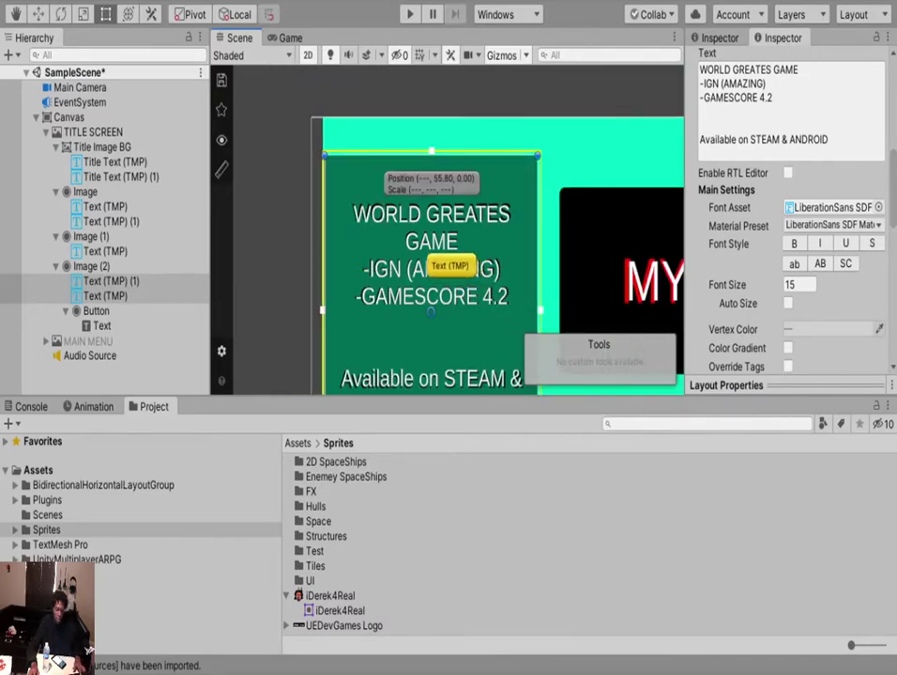
click(410, 14)
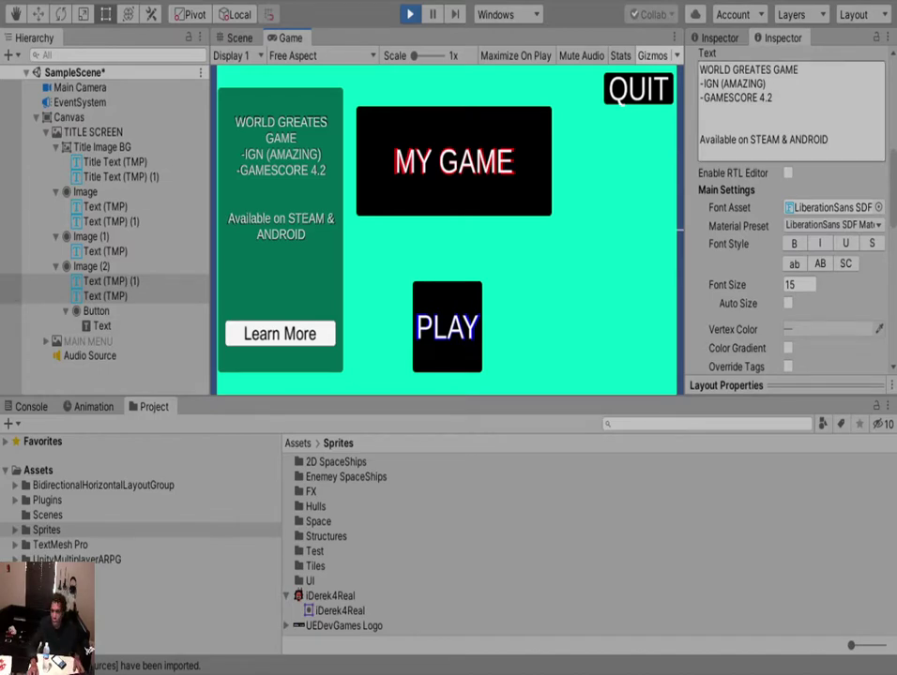
Correct the heading of both review texts to "WORLD GREATEST GAME" while the scene is running.
click(774, 71)
click(774, 70)
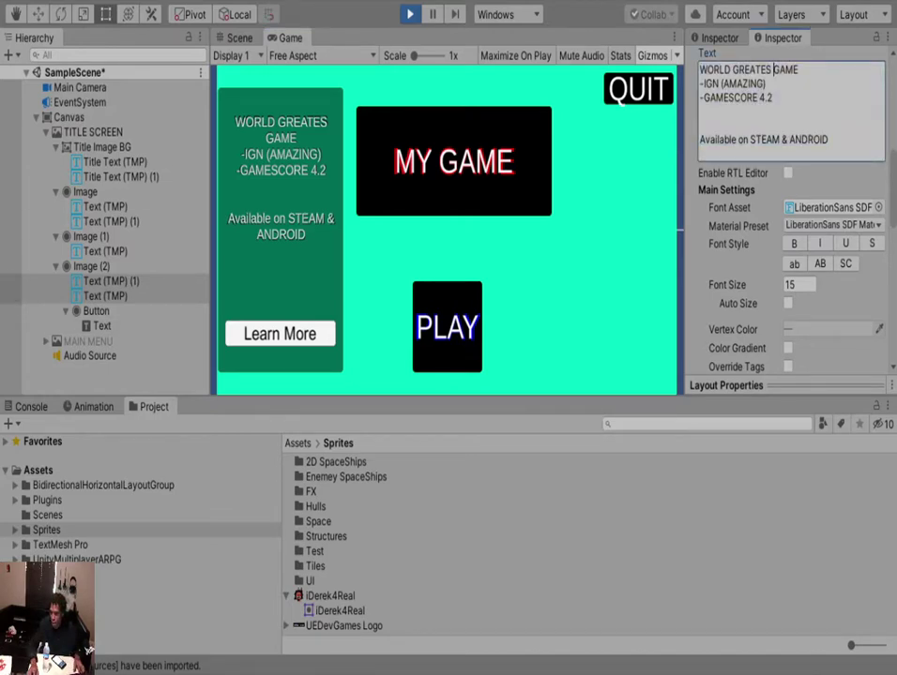
key(BackSpace)
text(T)
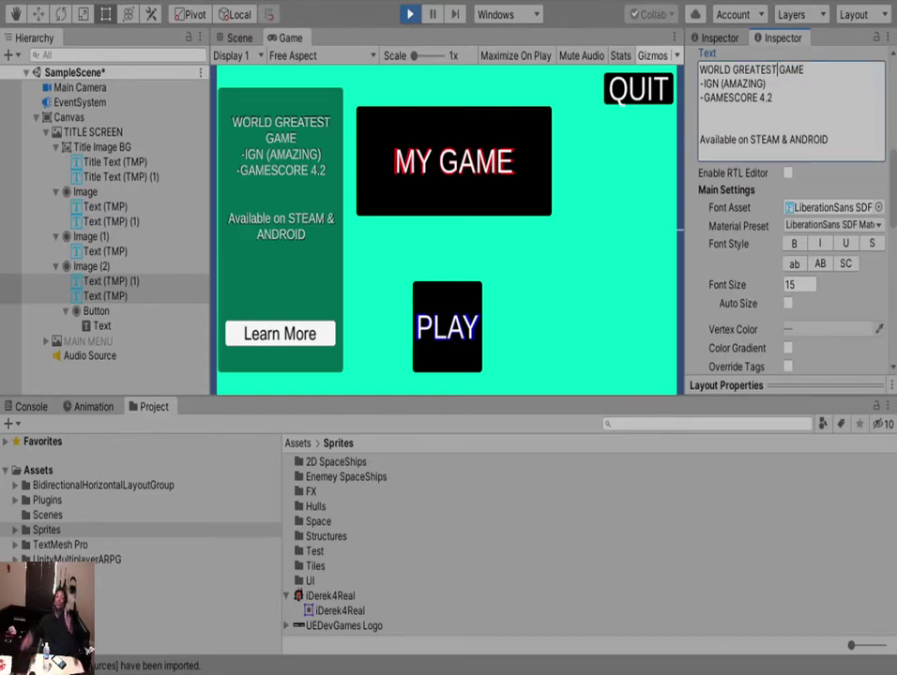
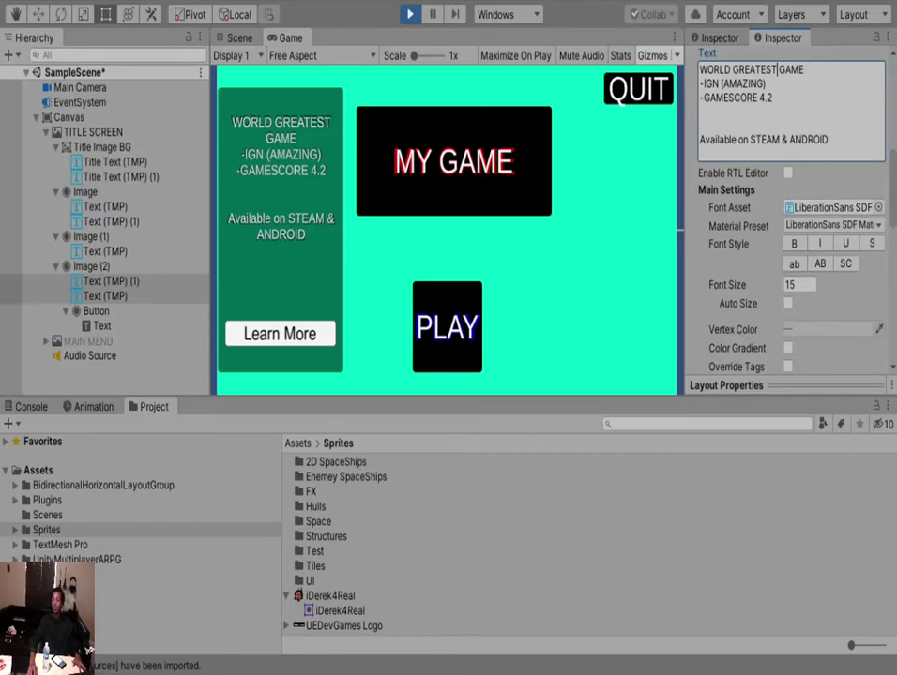
Test the PLAY button in the running game to open the main menu, and stop the scene.
click(448, 327)
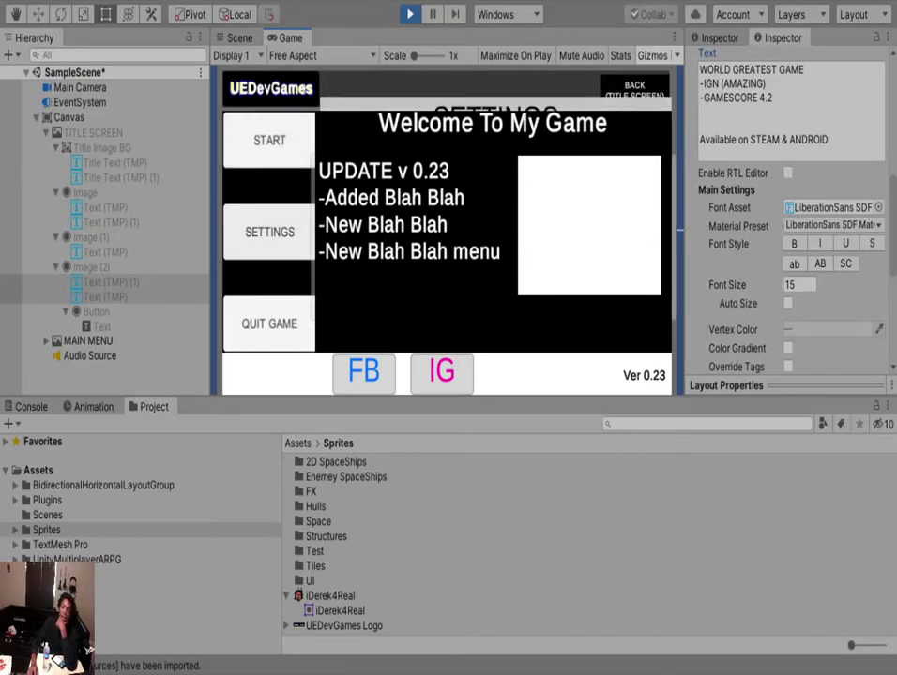
click(410, 14)
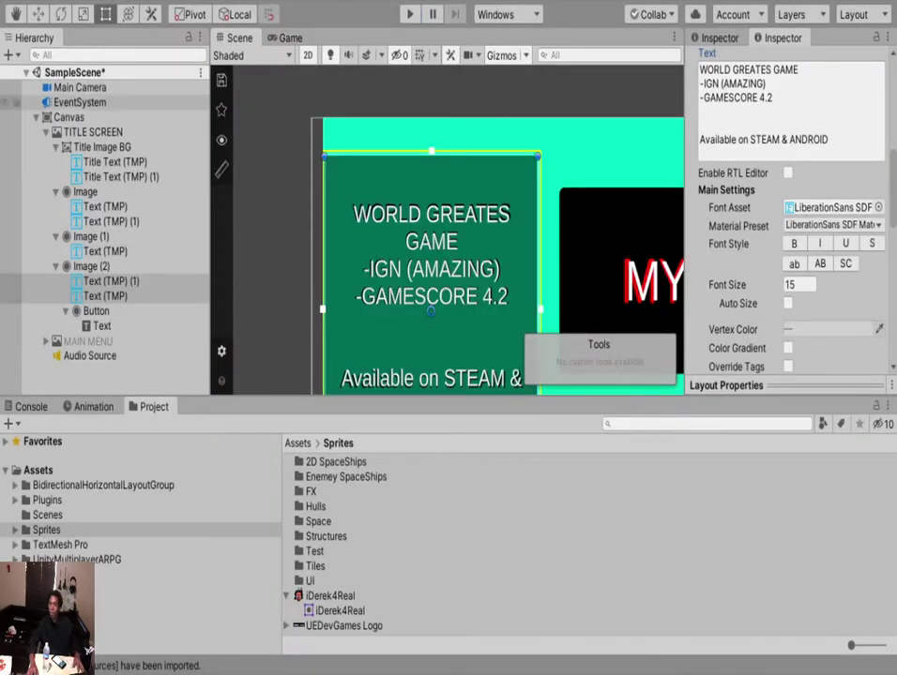
Deactivate the TITLE SCREEN object, activate MAIN MENU and frame it in the Scene view.
click(46, 132)
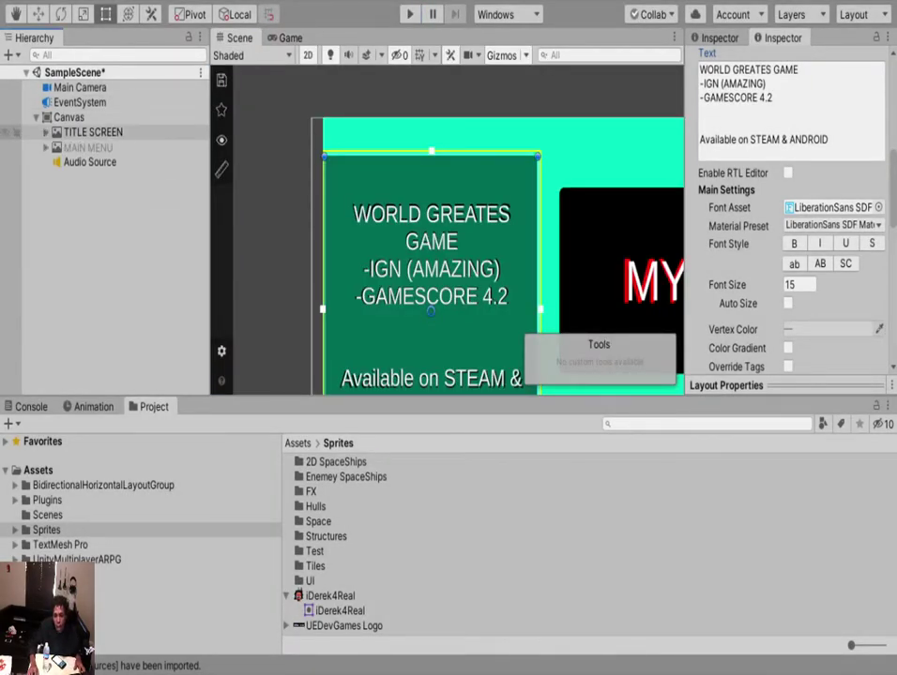
click(93, 132)
scroll(784, 112, up, 10)
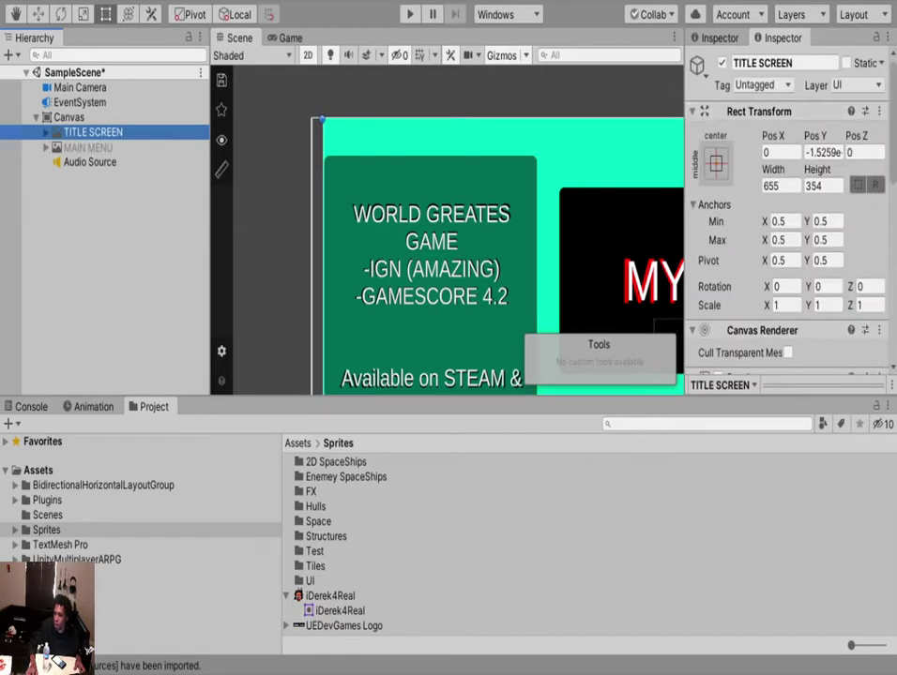
click(721, 63)
click(88, 148)
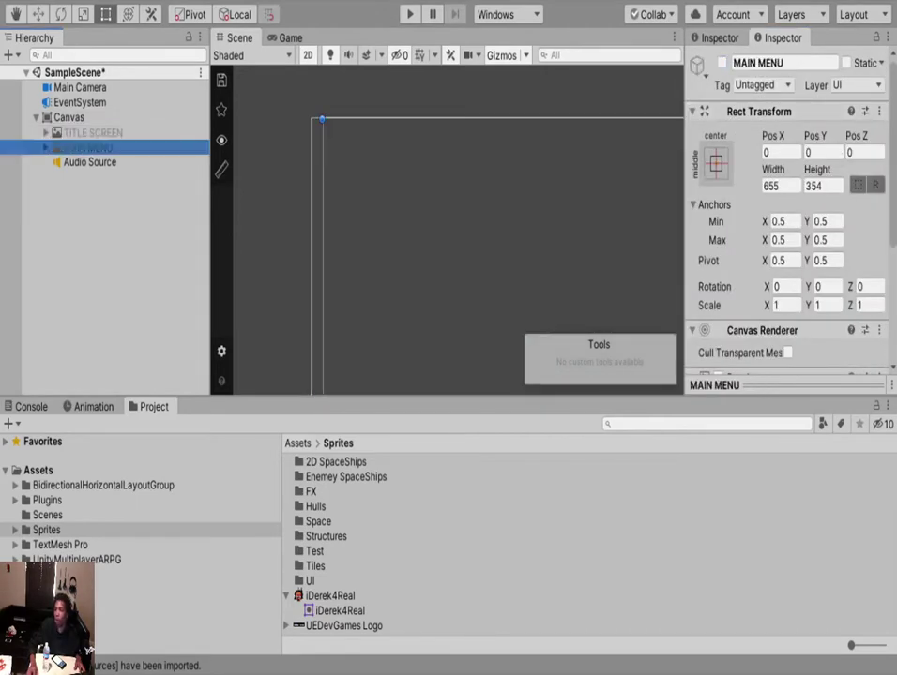
click(721, 63)
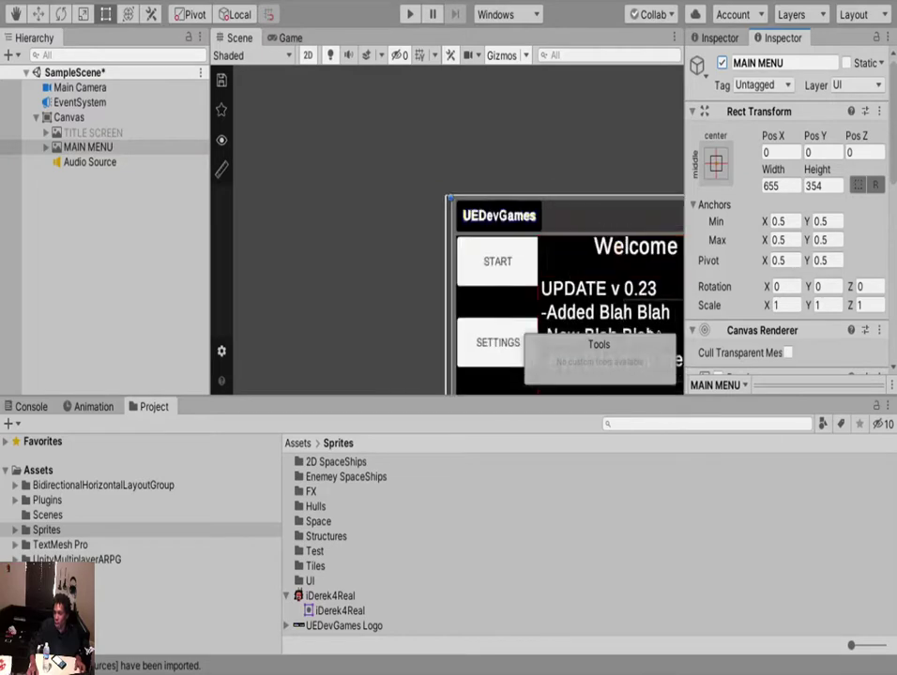
key(f)
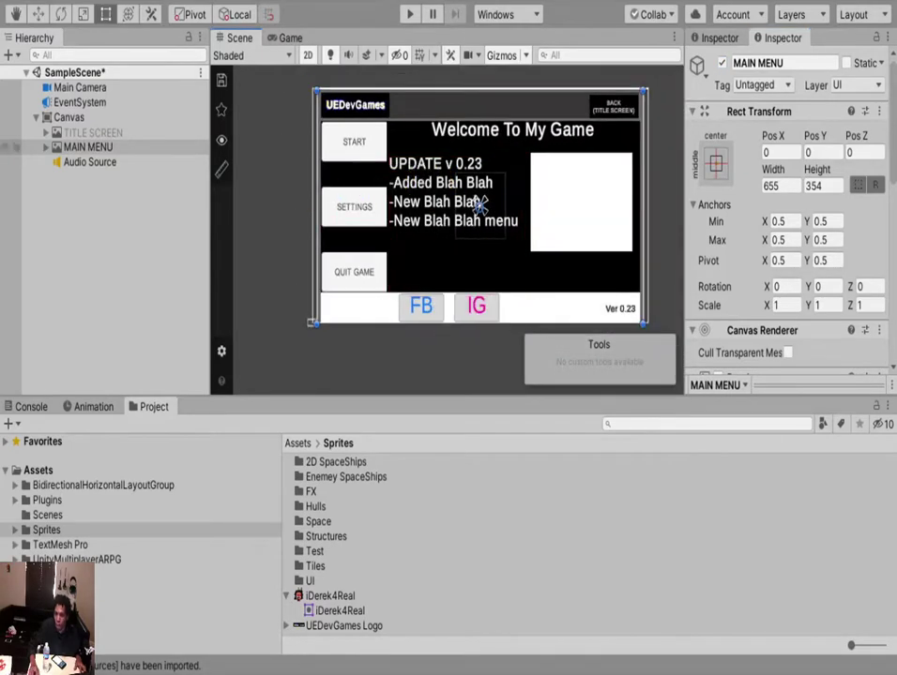
Rename the misspelled settings button object under Main Menu buttons as "Settings (Buttons)".
key(alt+Right)
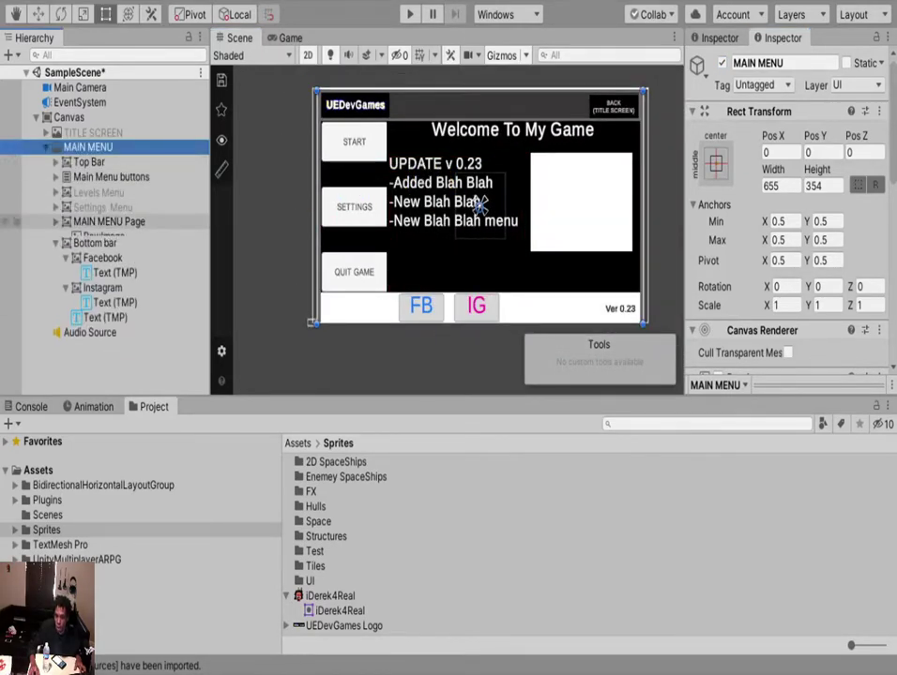
click(354, 142)
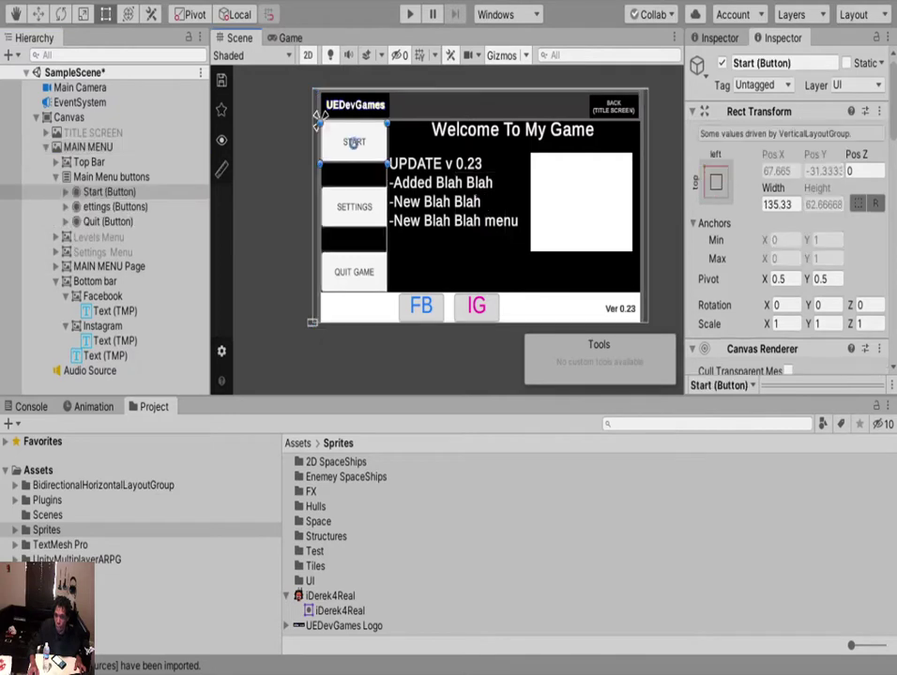
click(353, 208)
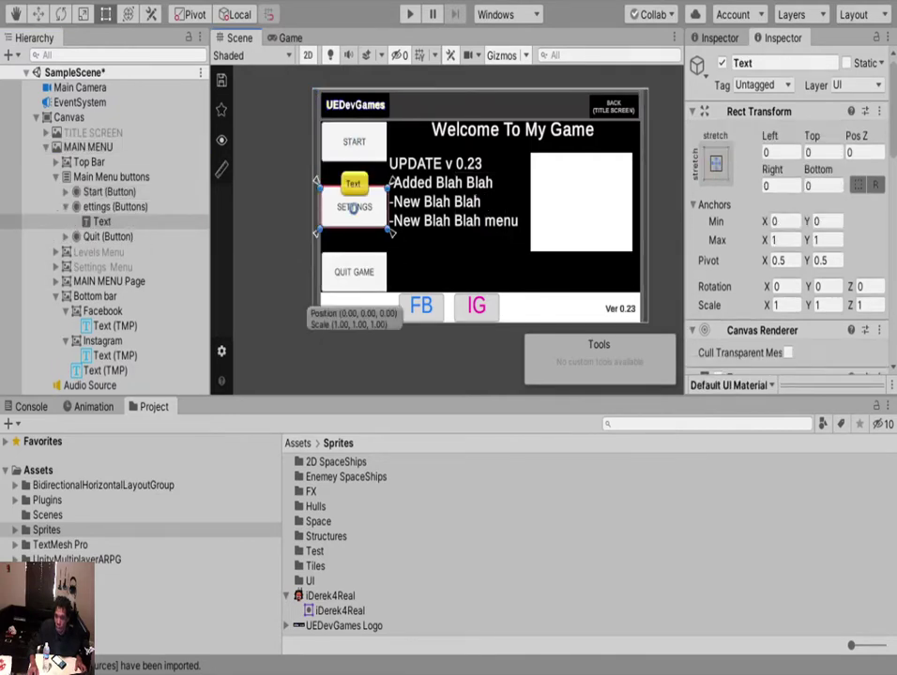
click(353, 143)
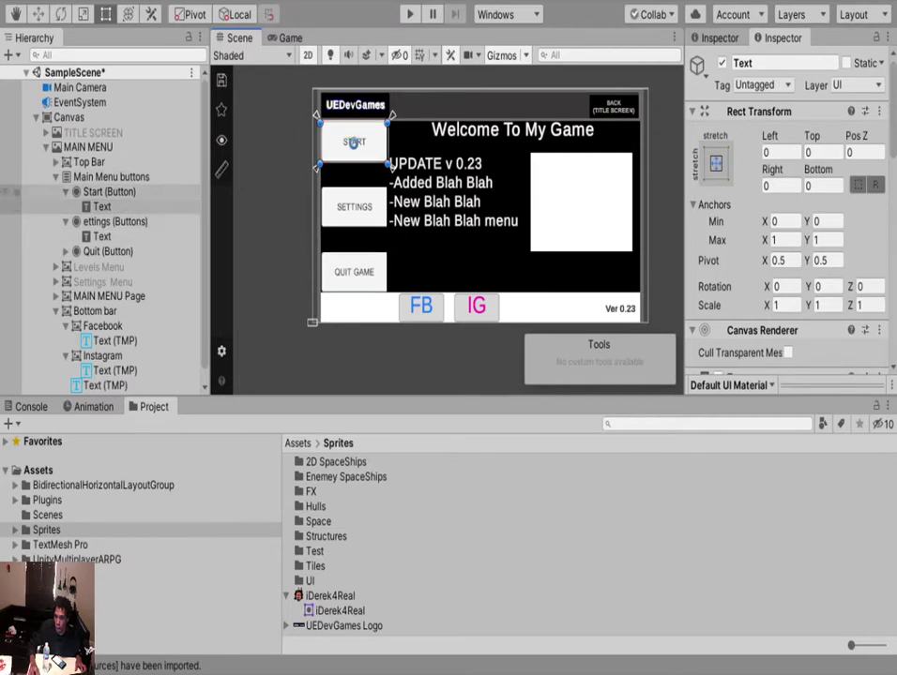
click(66, 192)
click(66, 206)
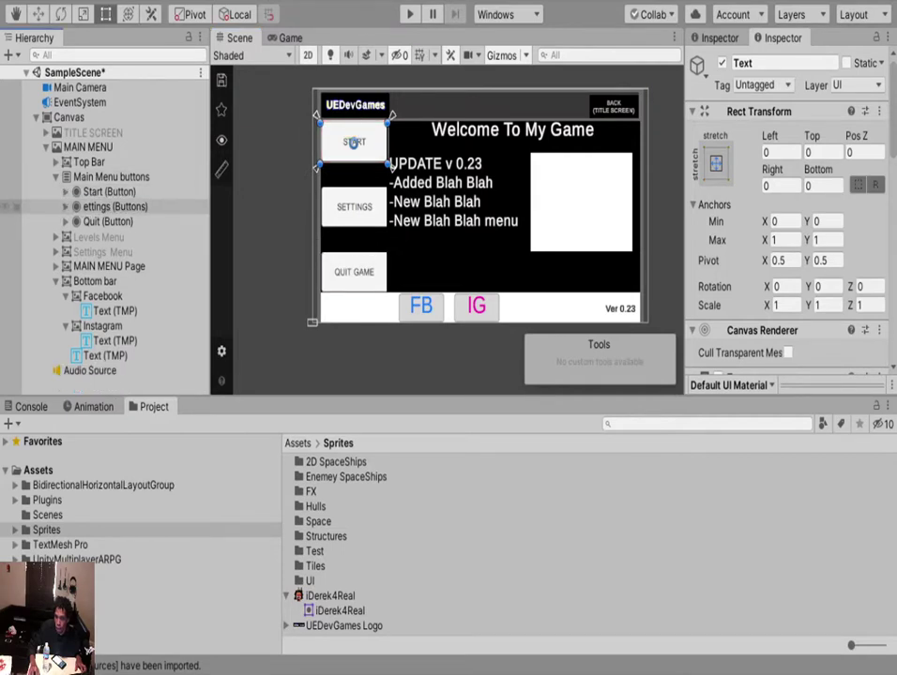
click(93, 206)
key(F2)
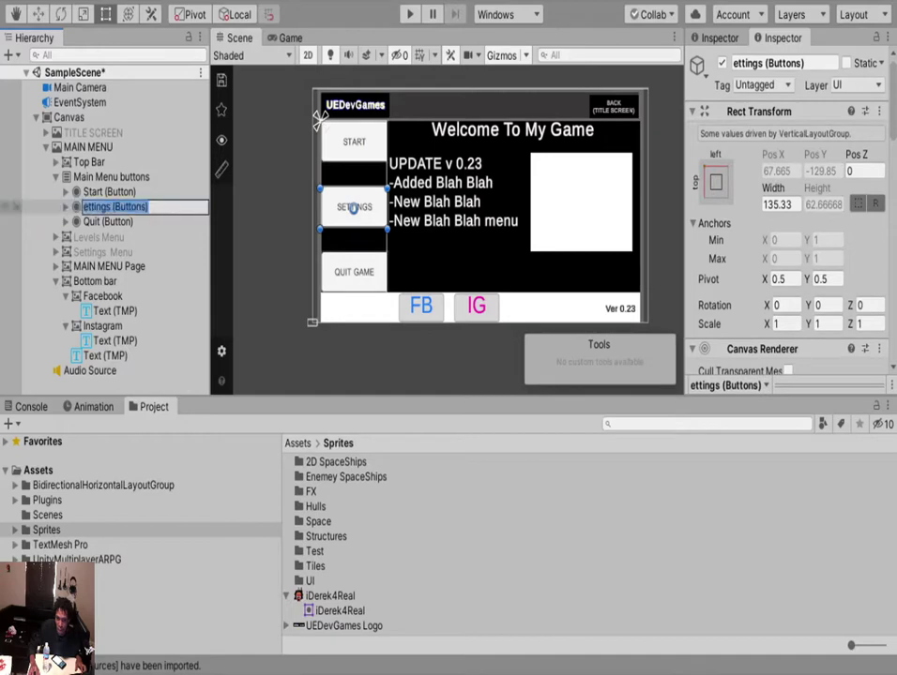
key(Return)
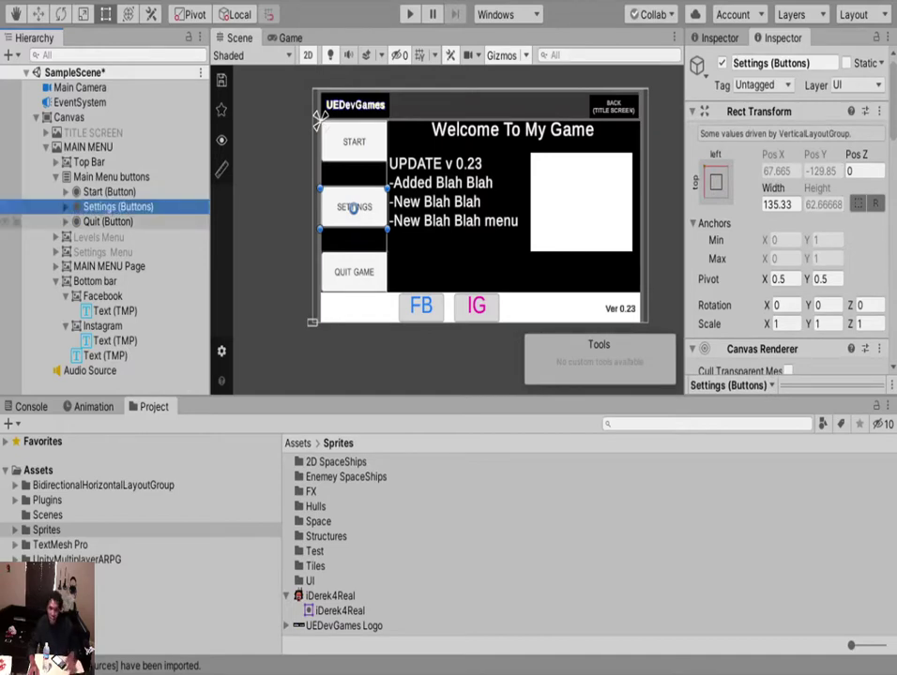
Add an On Click event to both the Start and Settings buttons that runs GameObject.SetActive unchecked on MAIN MENU Page.
ctrl+click(109, 192)
scroll(788, 225, down, 14)
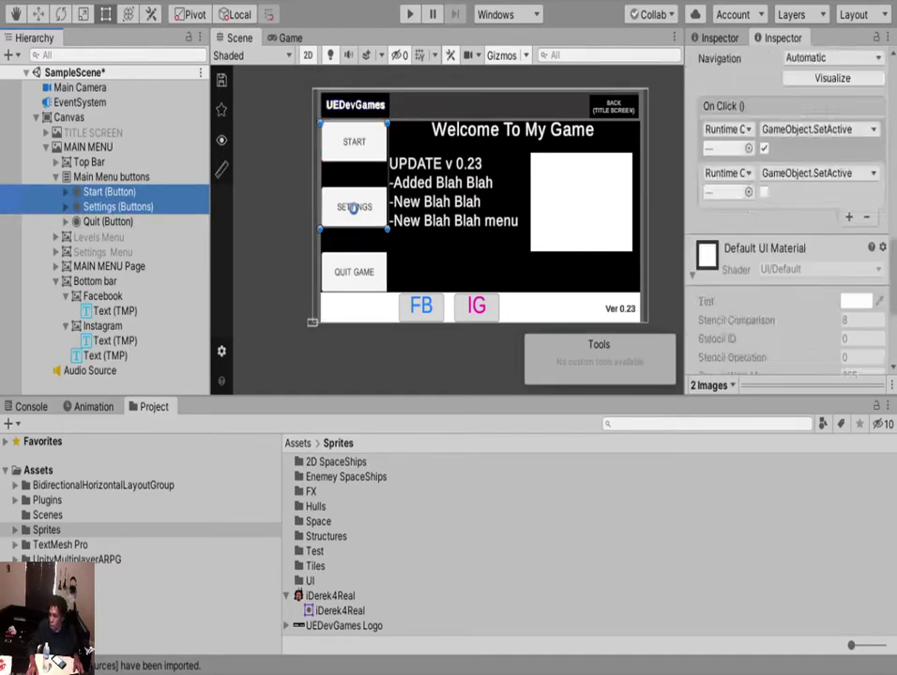
scroll(787, 225, up, 4)
scroll(788, 234, down, 8)
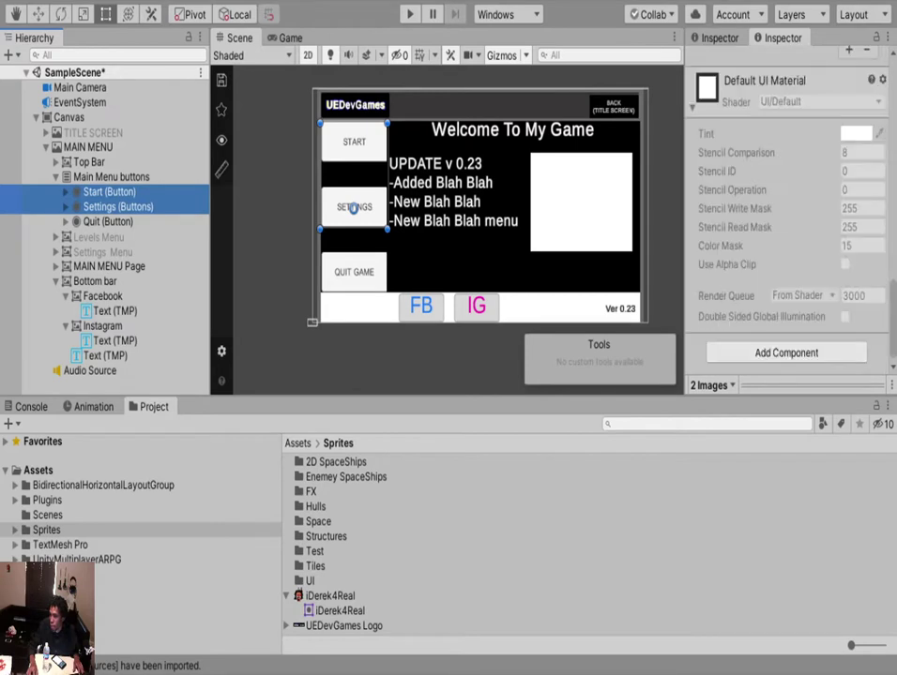
scroll(788, 234, up, 5)
click(848, 217)
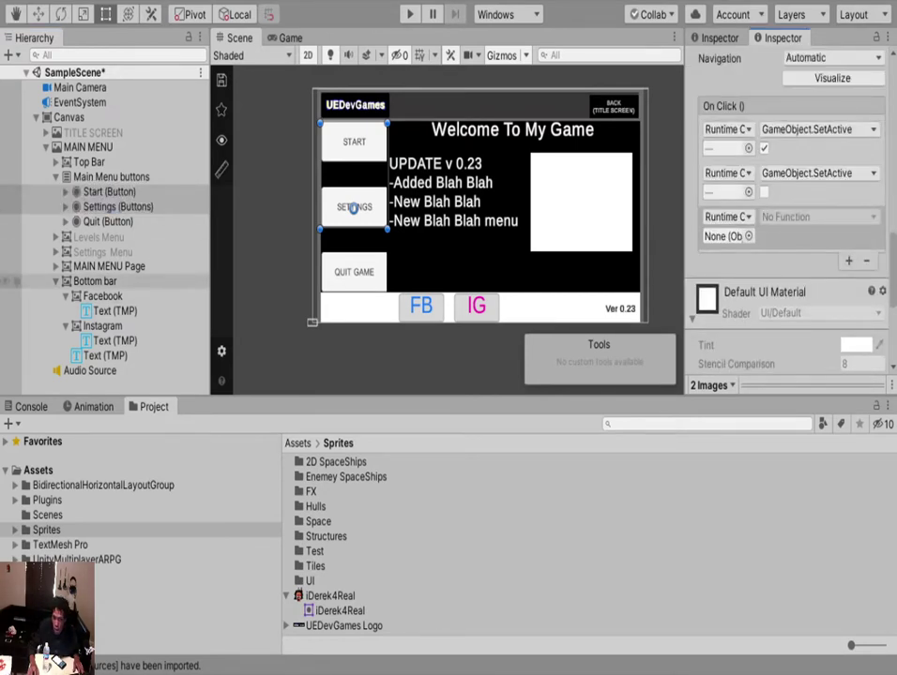
drag(109, 266, 726, 236)
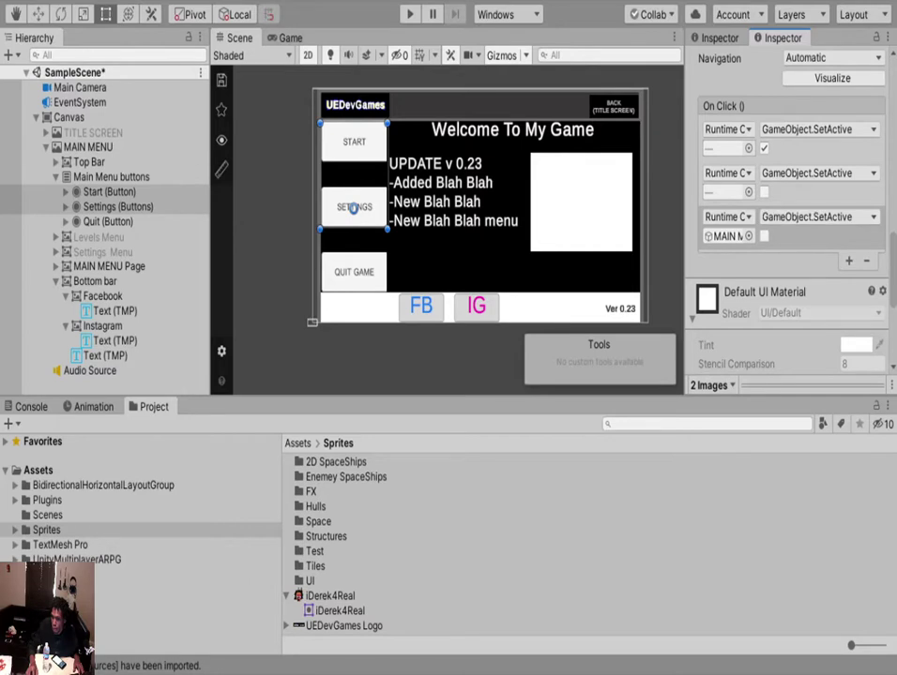
Add two On Click events to the Back To Title Screen button, setting the first to GameObject.SetActive checked on MAIN MENU Page.
click(613, 107)
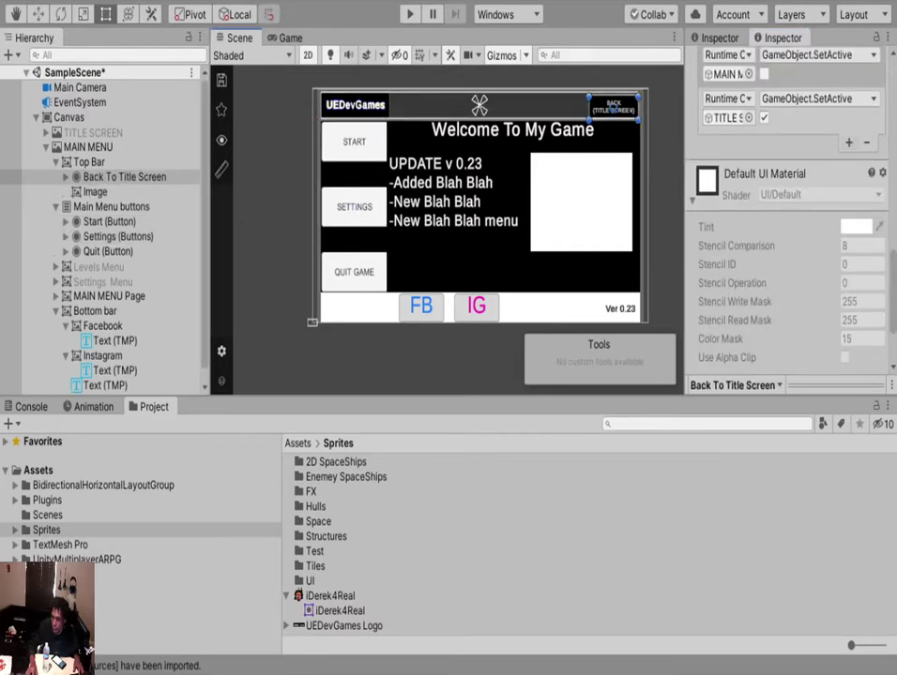
click(727, 118)
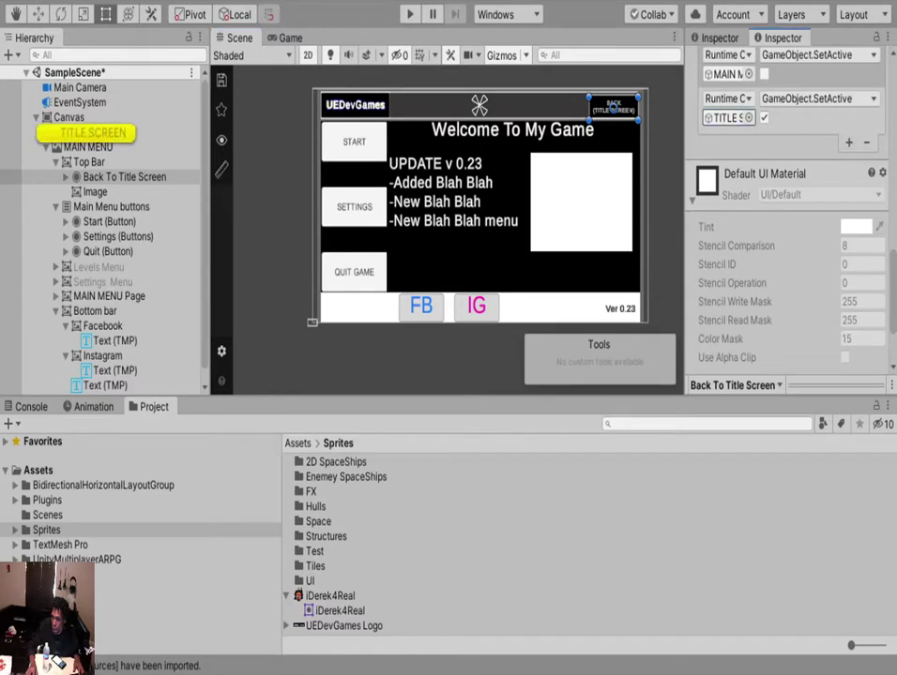
click(848, 143)
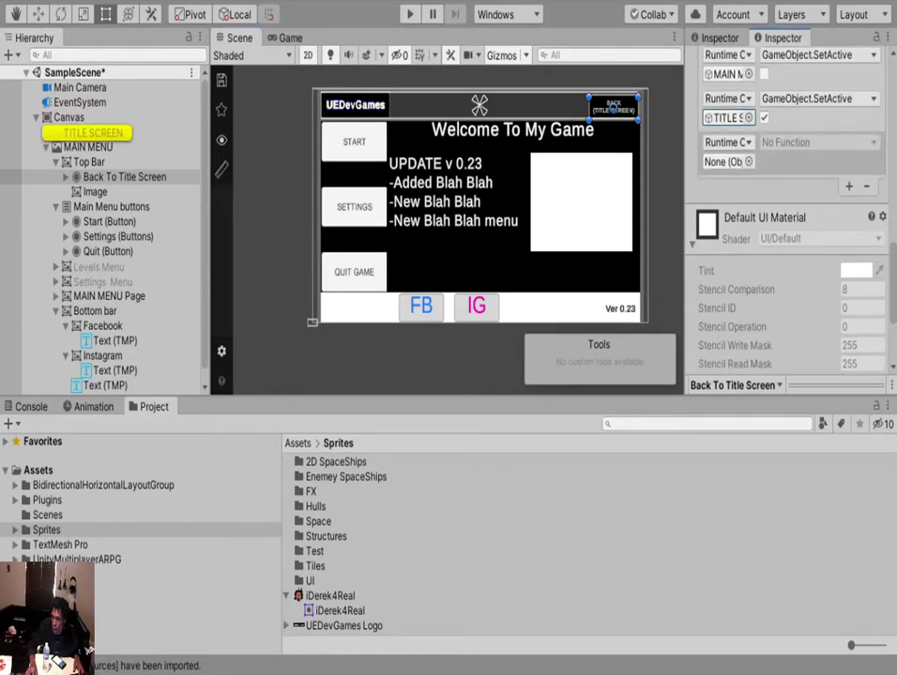
click(848, 186)
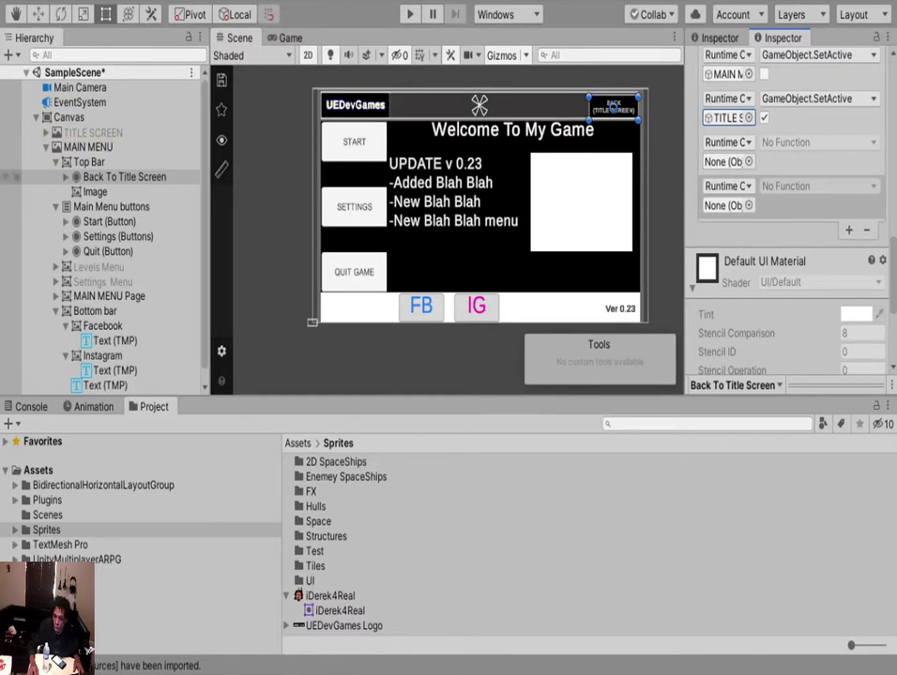
click(55, 161)
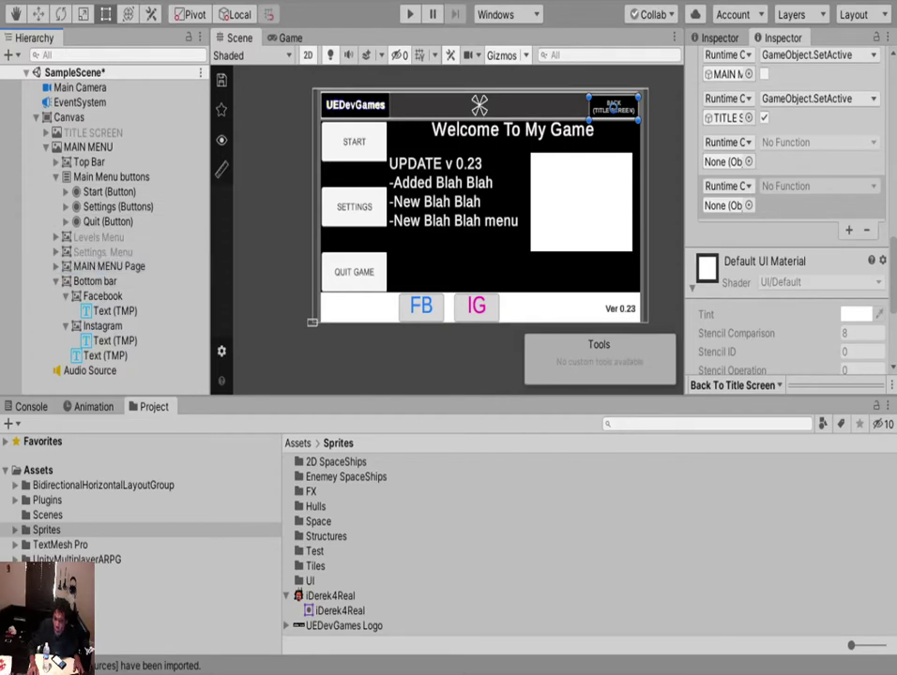
drag(725, 118, 723, 162)
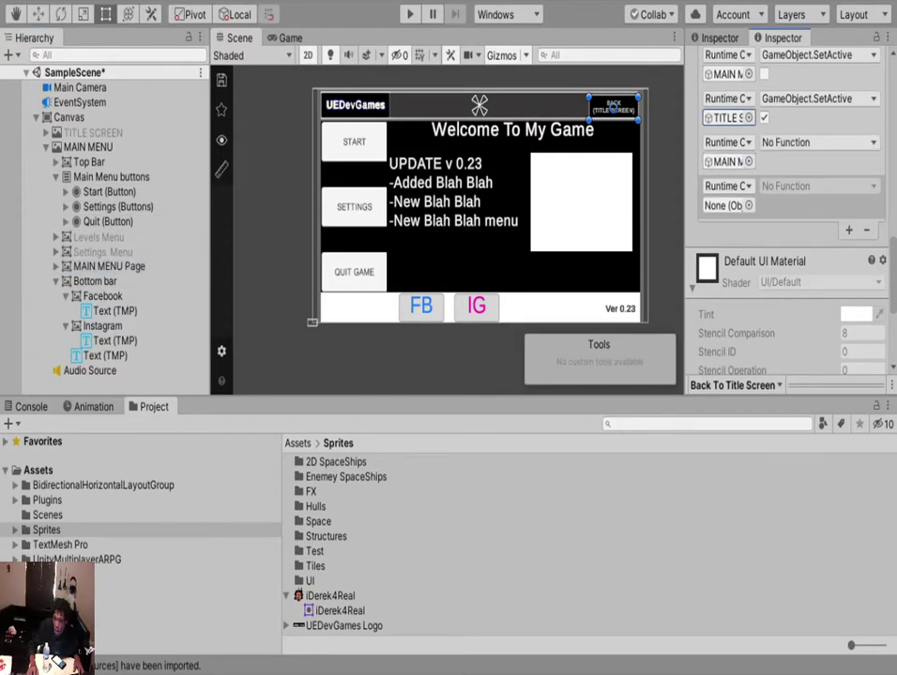
click(701, 108)
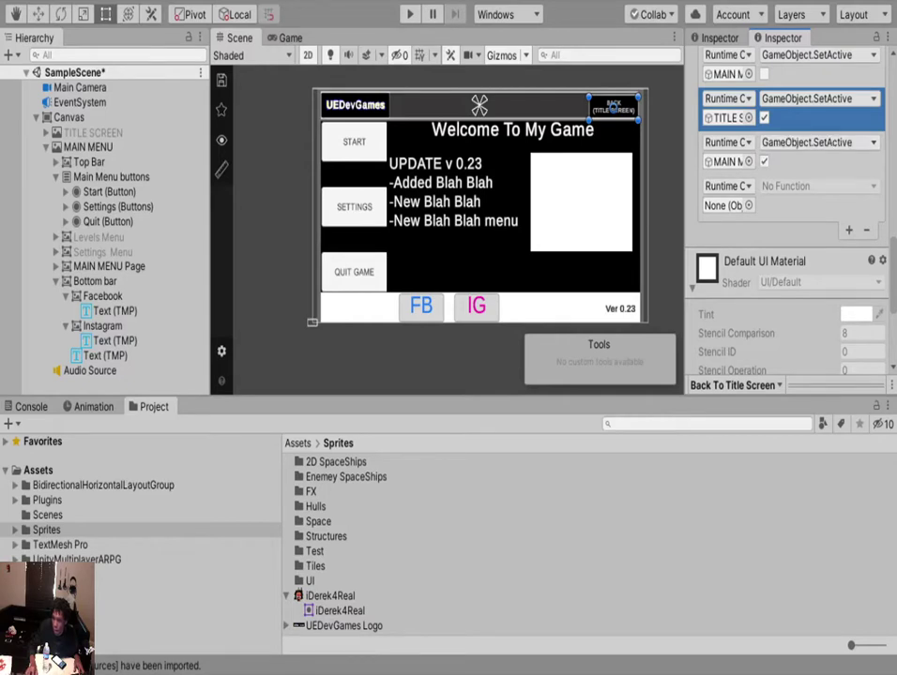
Add another On Click event to the Back To Title Screen button and make the empty events run GameObject.SetActive unchecked on Levels Menu and Settings Menu.
click(848, 230)
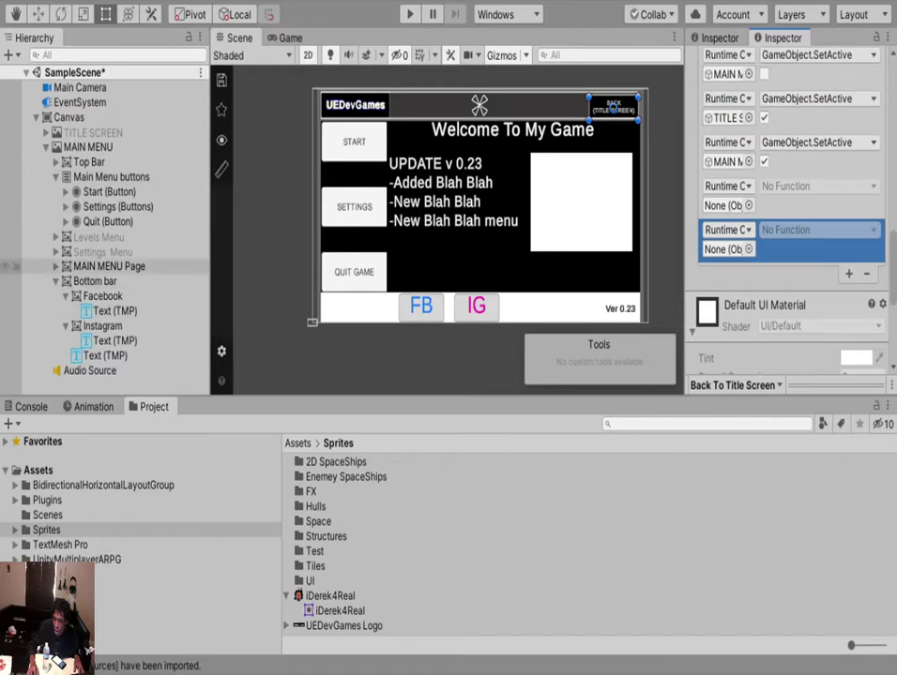
click(55, 282)
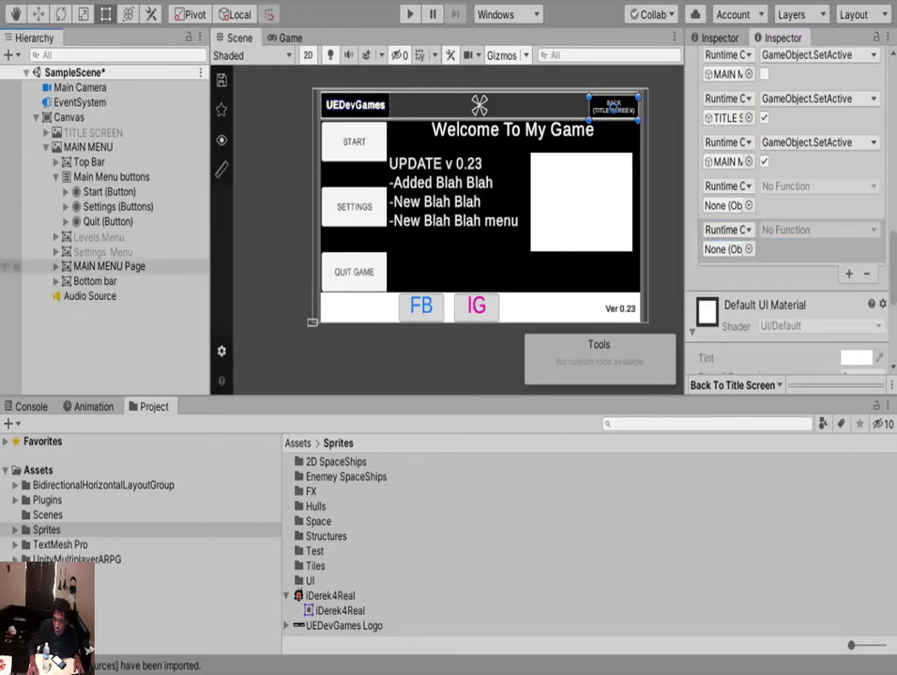
drag(98, 237, 725, 206)
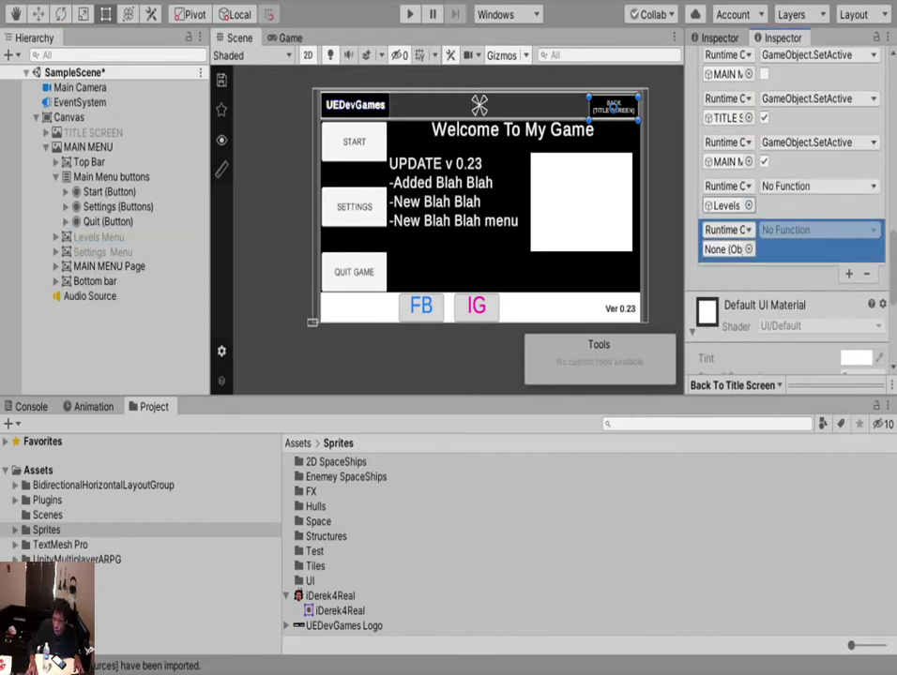
click(609, 138)
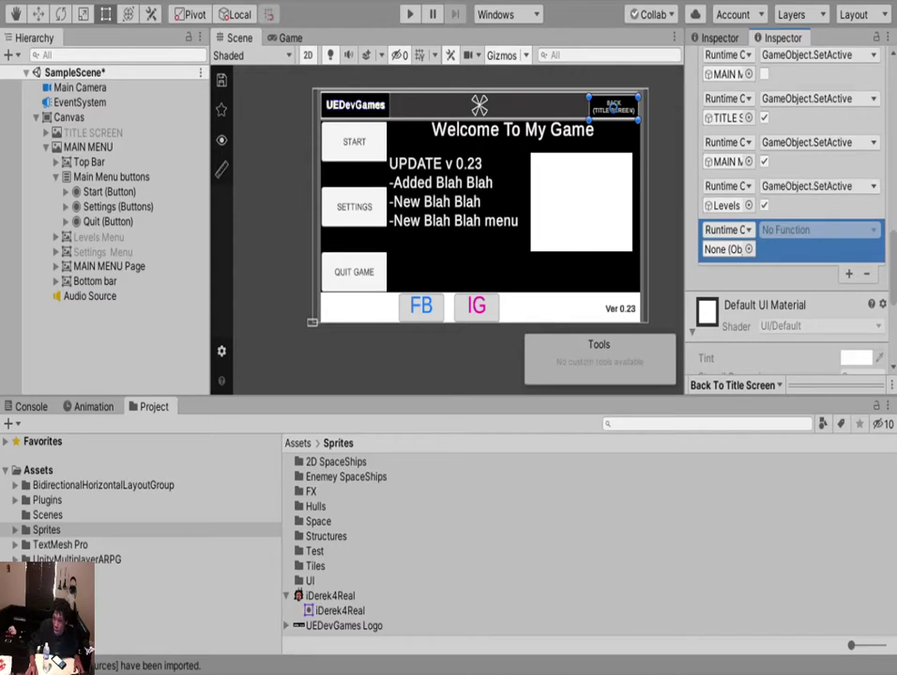
click(61, 252)
drag(61, 253, 727, 249)
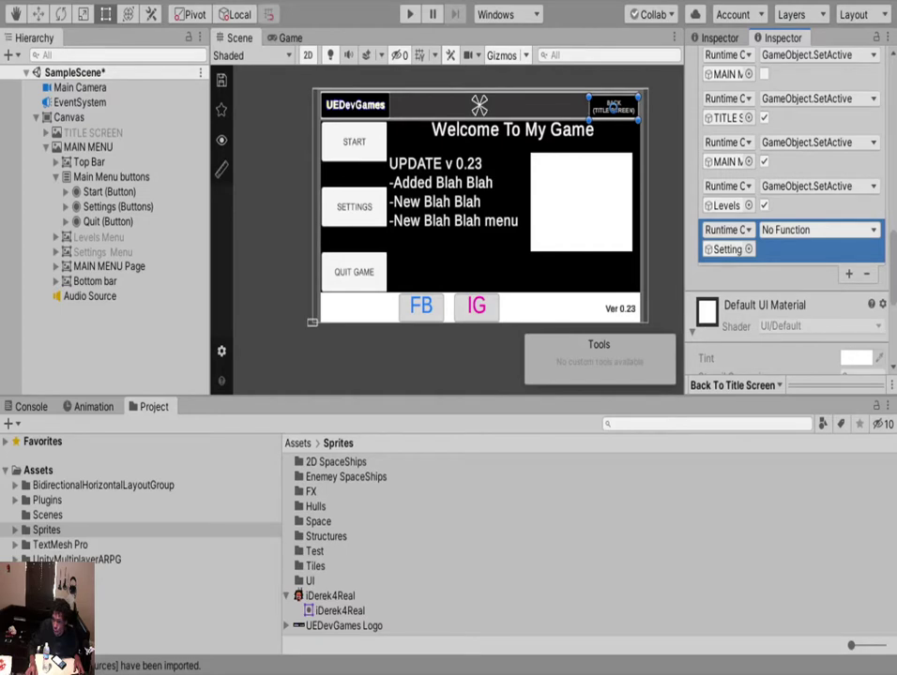
click(818, 230)
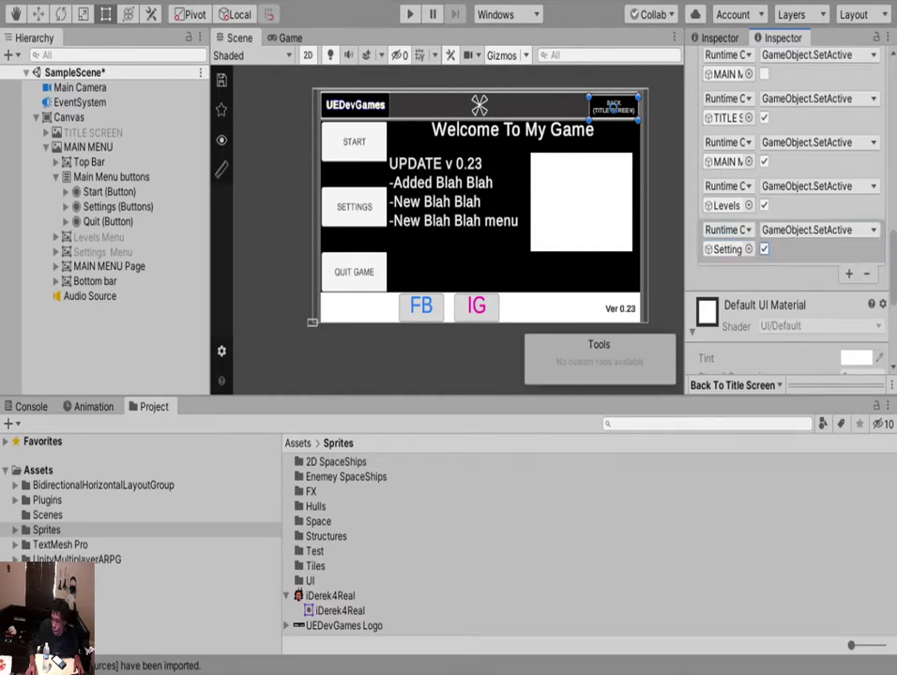
click(764, 204)
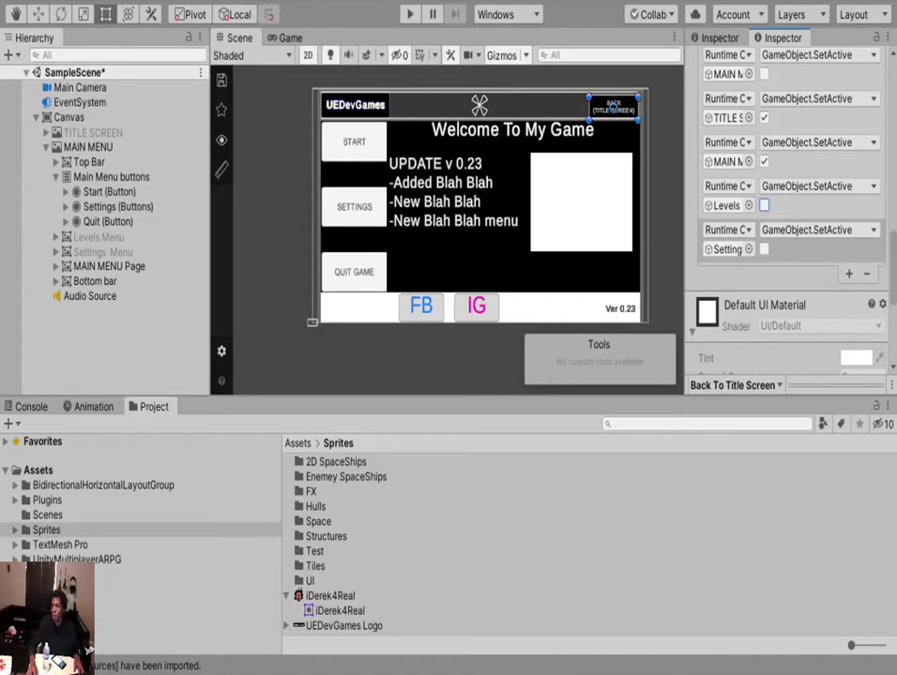
Deactivate the MAIN MENU object and activate TITLE SCREEN in its place.
click(87, 147)
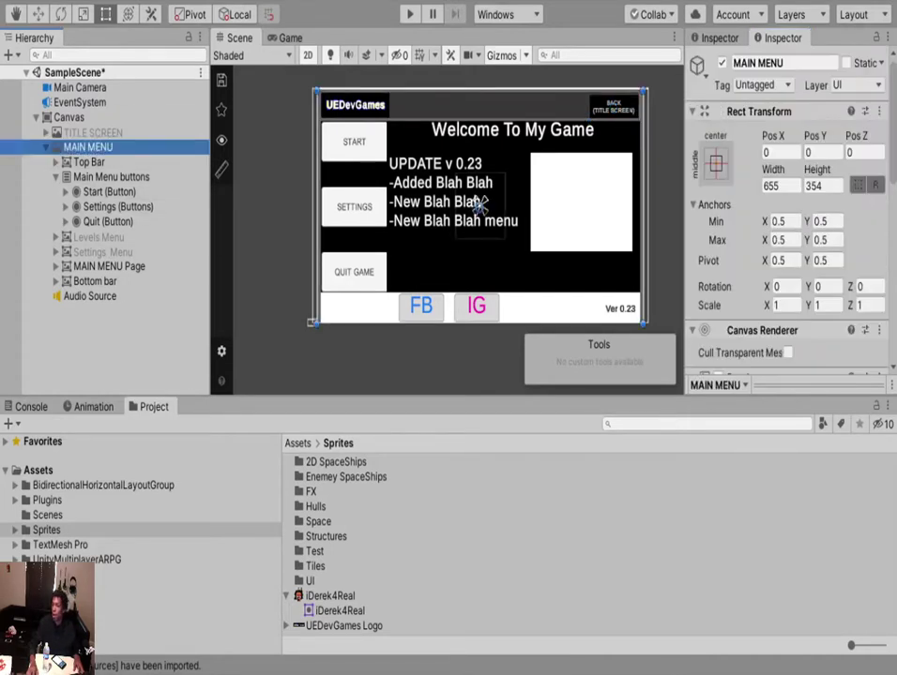
key(alt+shift+a)
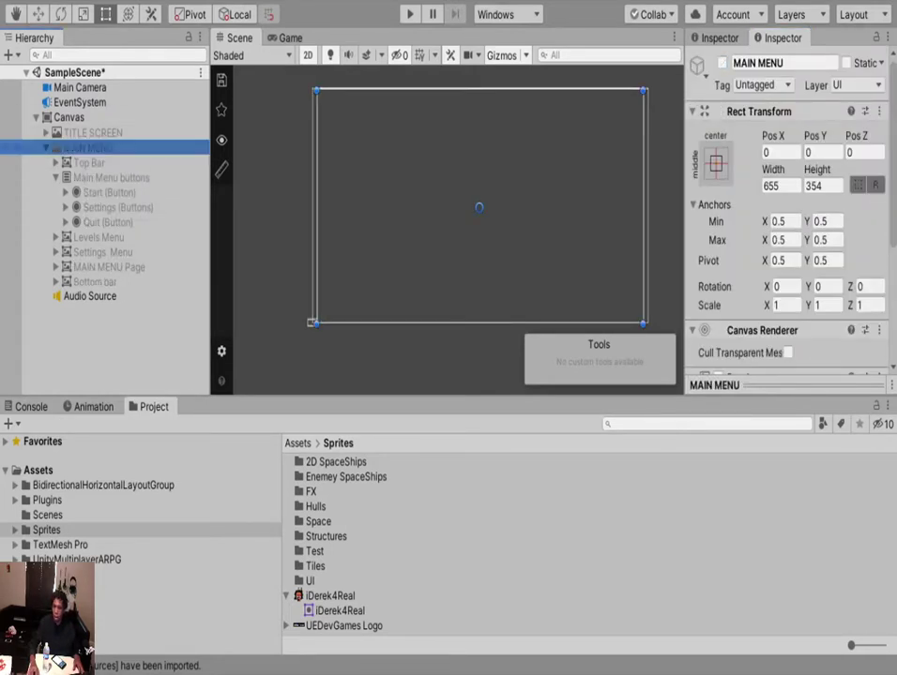
key(Up)
key(alt+shift+a)
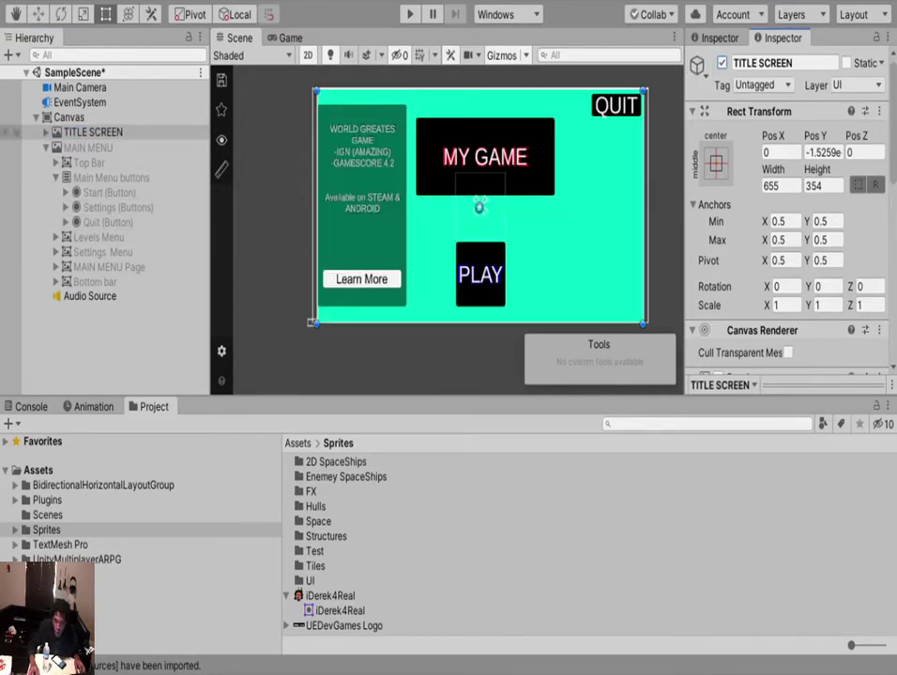
Add an Image under TITLE SCREEN, sized about 200 by 73, with UEDevGames Logo as its source image.
alt+click(45, 132)
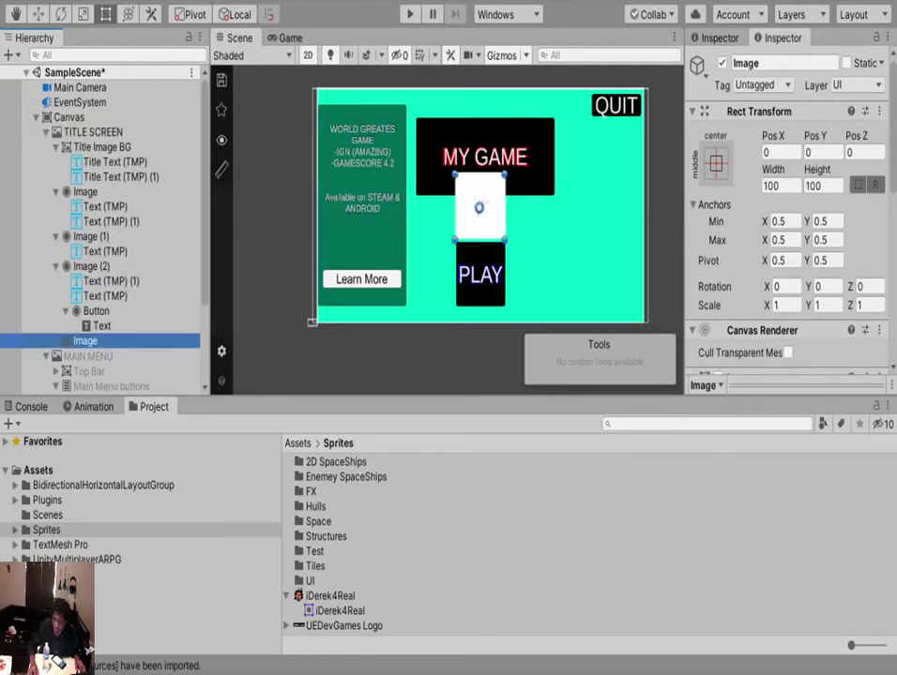
drag(479, 179, 554, 216)
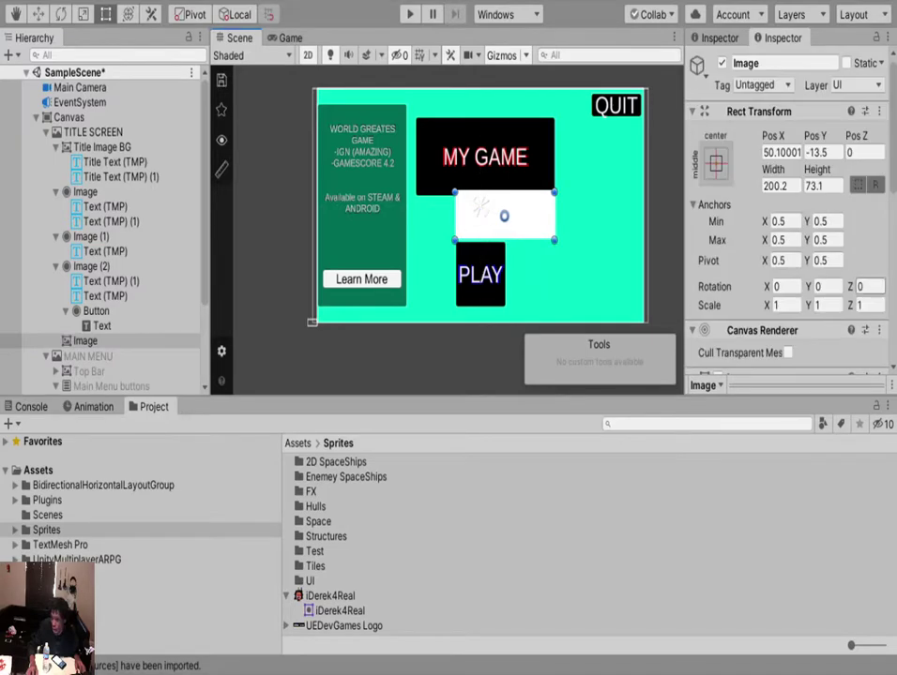
scroll(788, 234, down, 3)
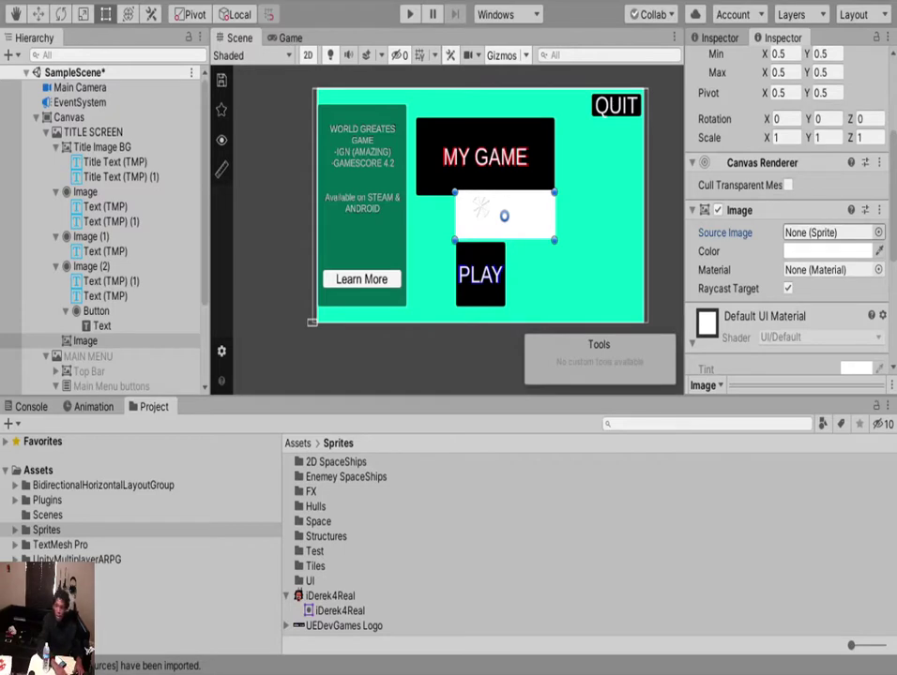
key(Down)
key(Down)
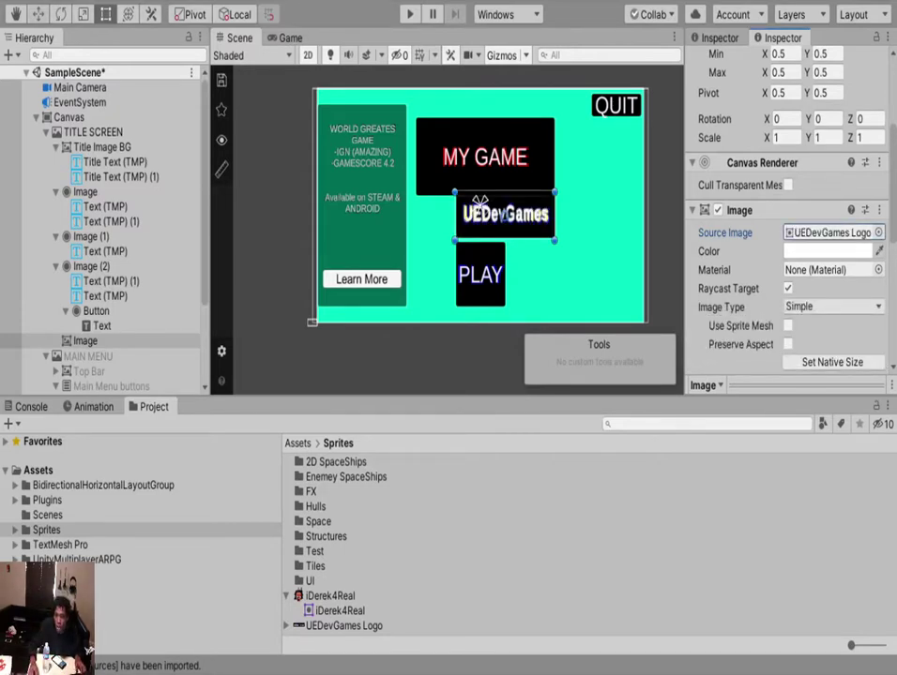
Move the logo image into the lower-right corner of the title screen, at about position 223, -135.
key(w)
drag(505, 173, 505, 241)
drag(561, 280, 646, 281)
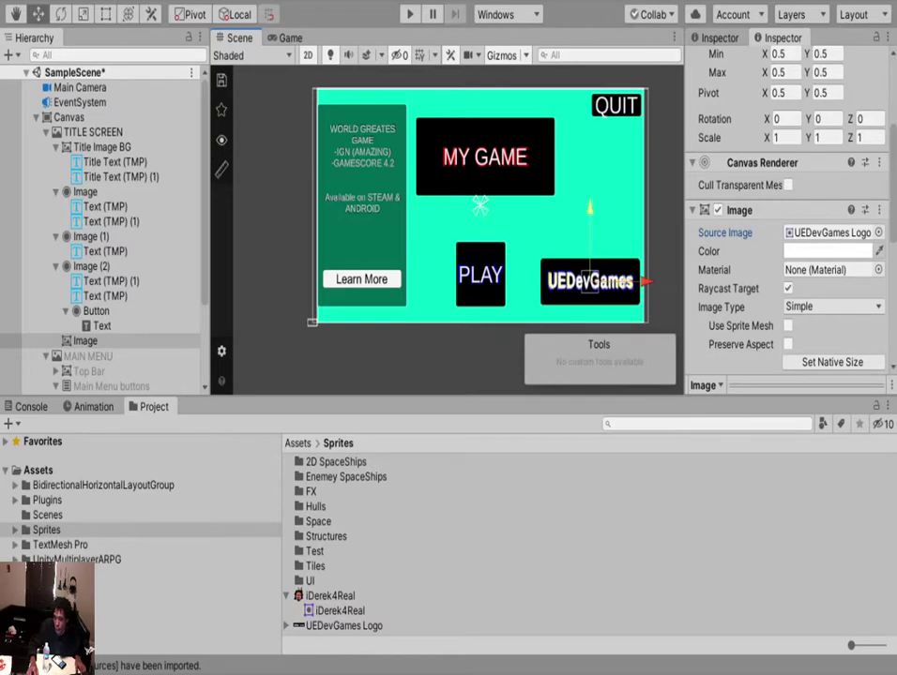
drag(590, 208, 590, 222)
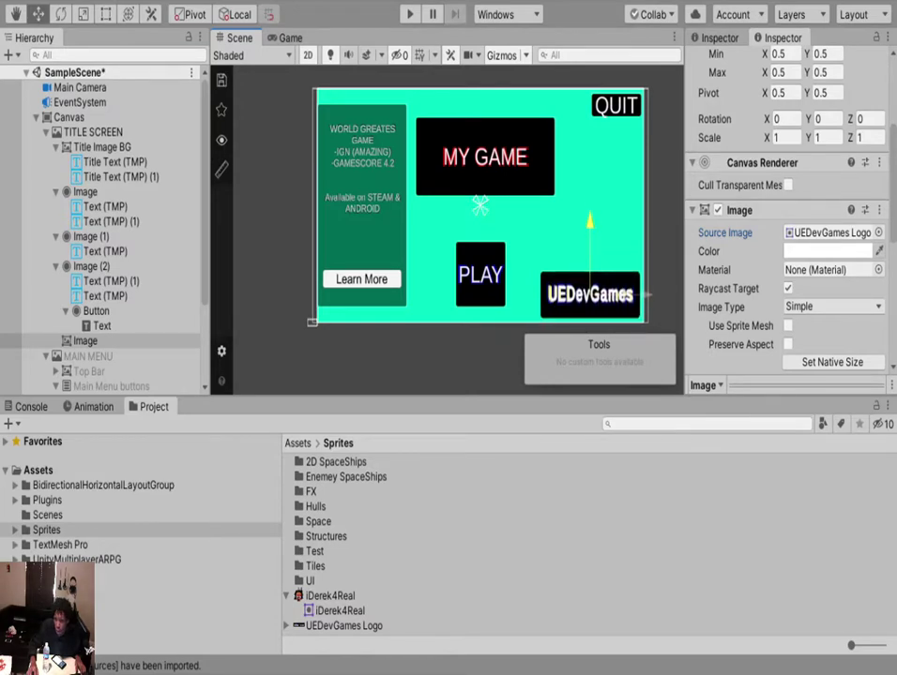
drag(647, 295, 649, 294)
scroll(615, 244, down, 6)
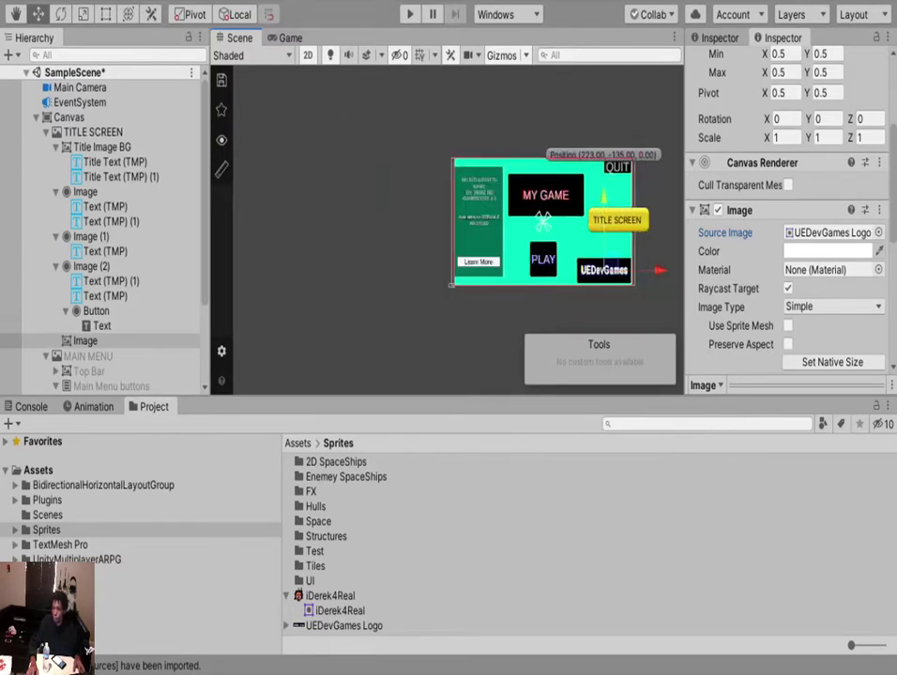
scroll(609, 268, up, 4)
scroll(600, 263, up, 2)
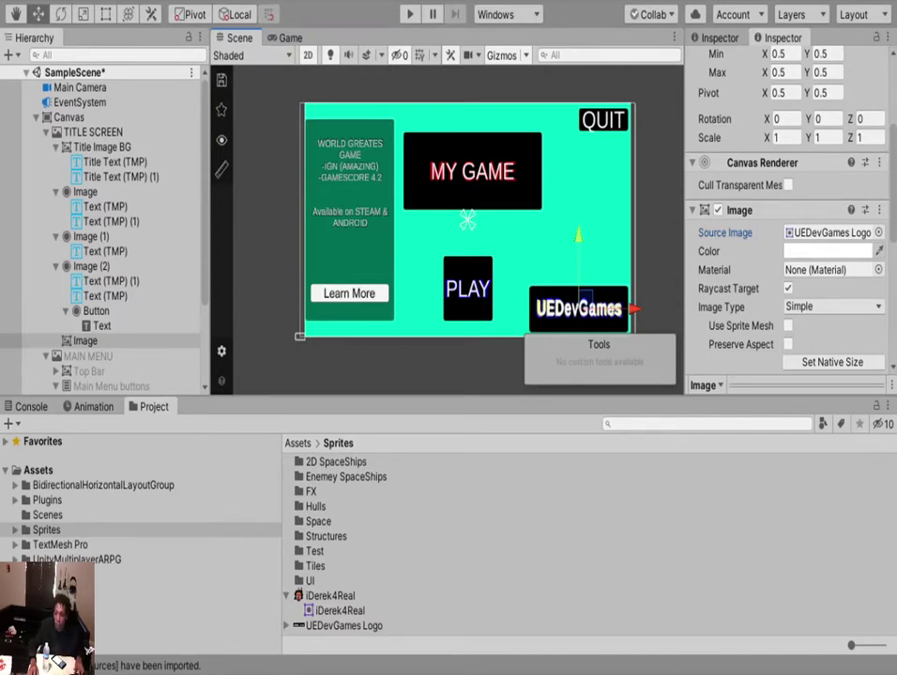
Play-test the Play, Start, Settings and Back (Title Screen) buttons, then stop play mode.
key(ctrl+p)
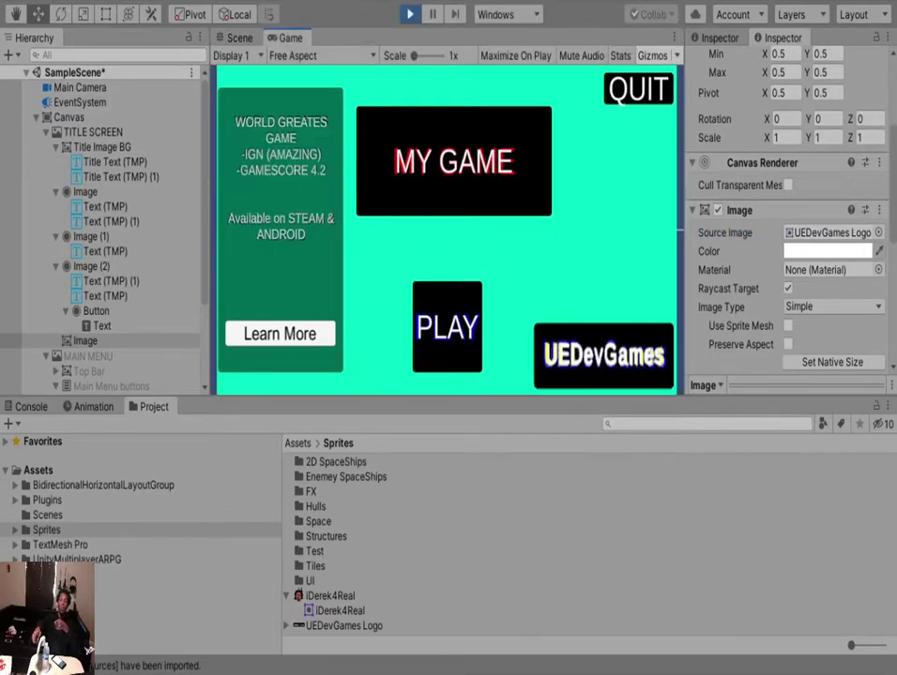
click(448, 327)
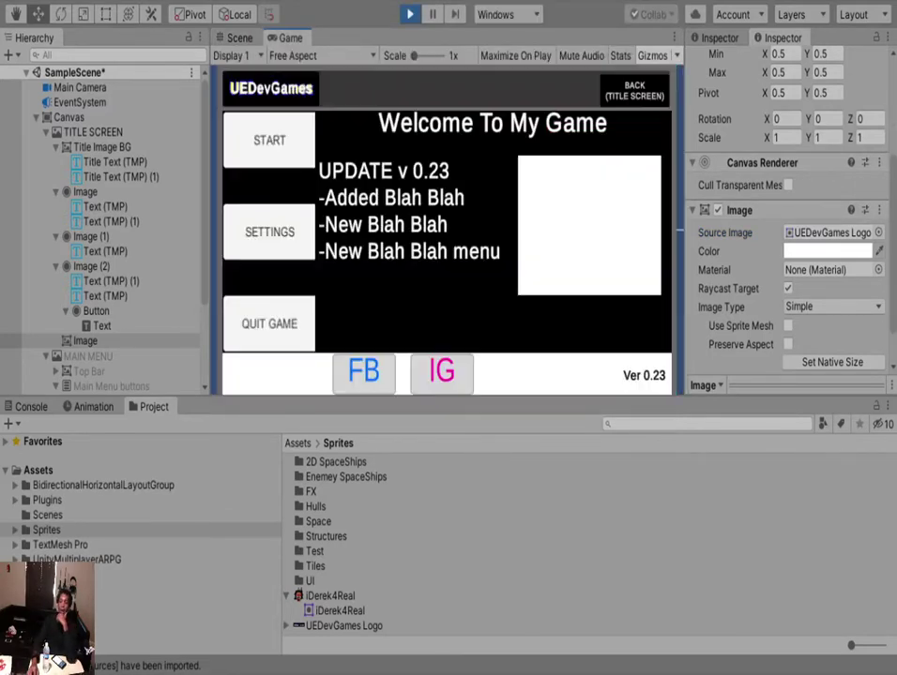
click(269, 140)
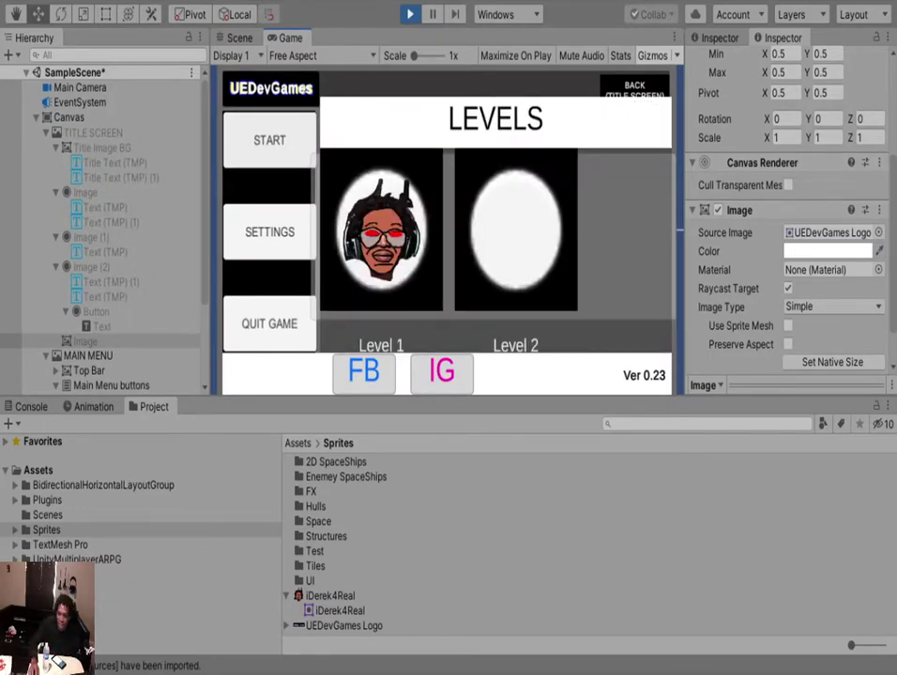
click(269, 231)
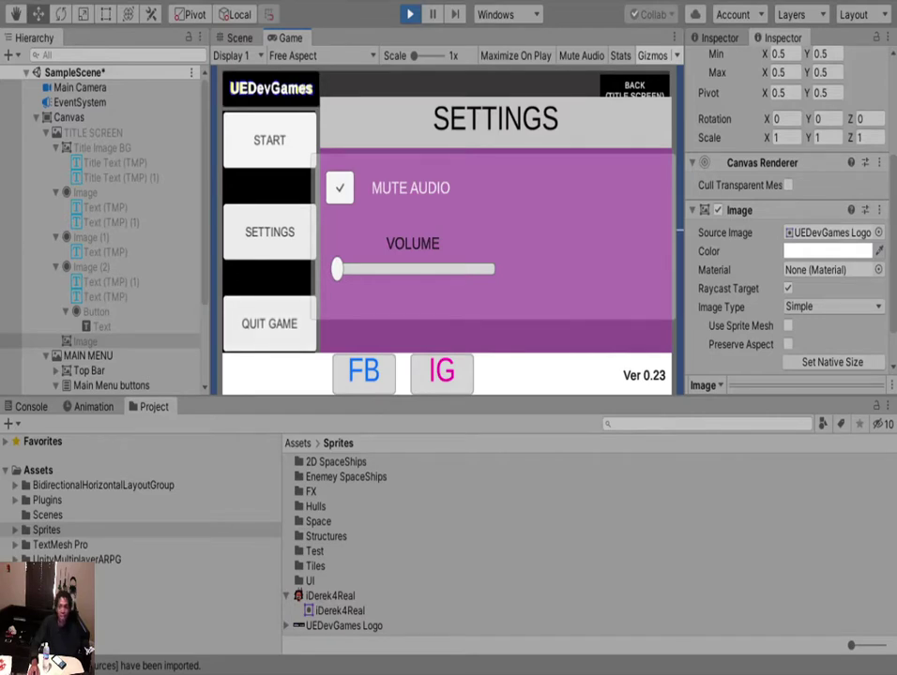
click(635, 86)
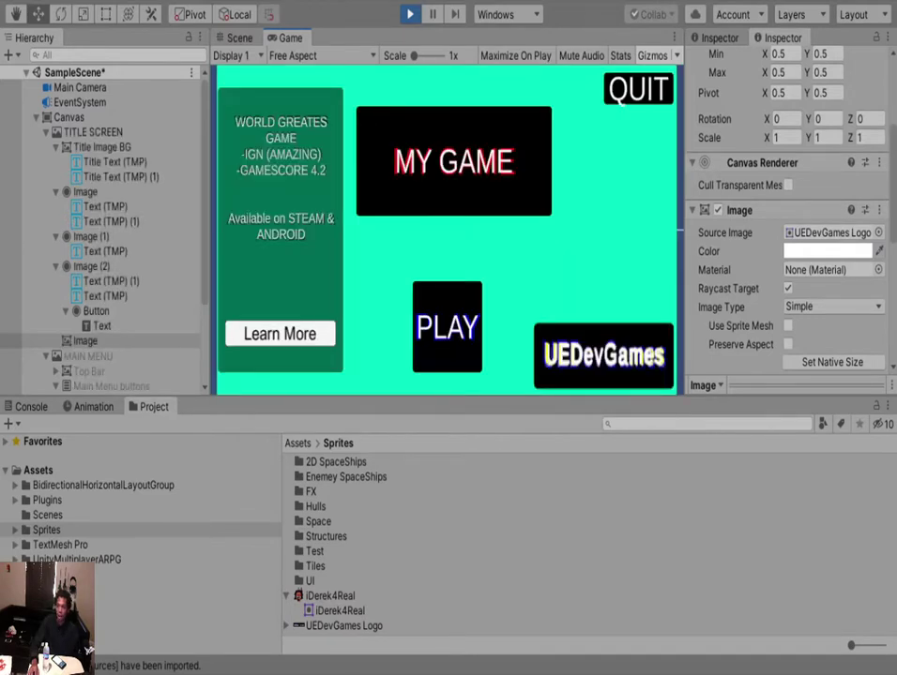
click(447, 327)
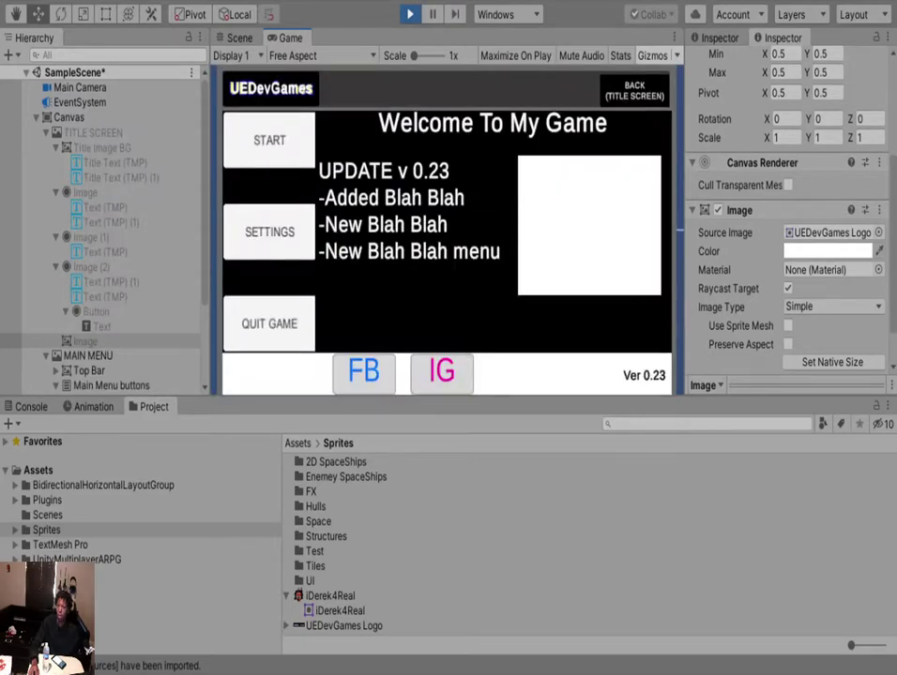
click(269, 139)
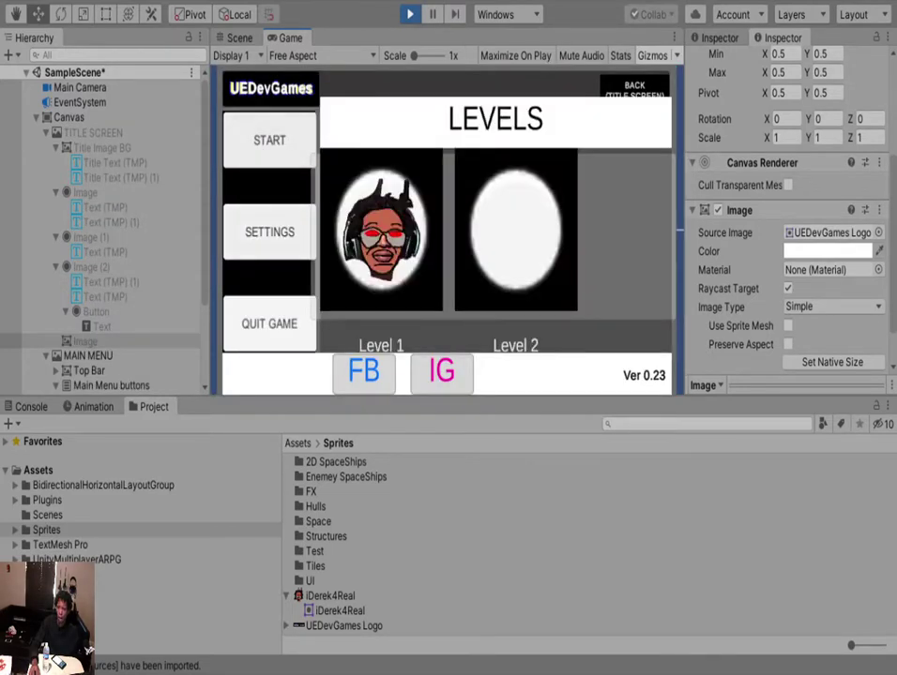
click(269, 232)
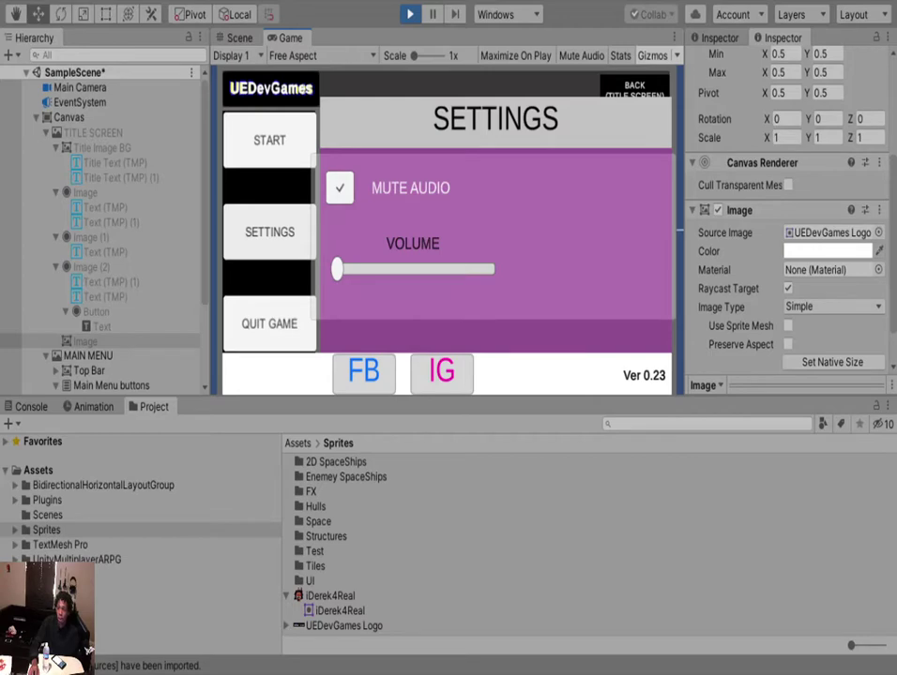
key(ctrl+p)
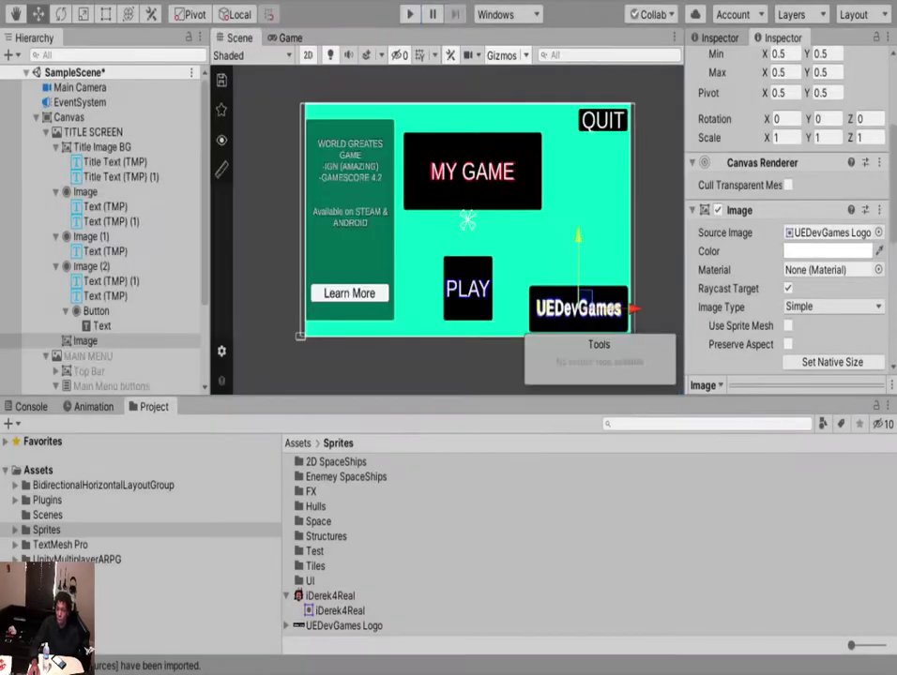
Activate the MAIN MENU object so its pages can be edited in the scene.
scroll(103, 270, down, 3)
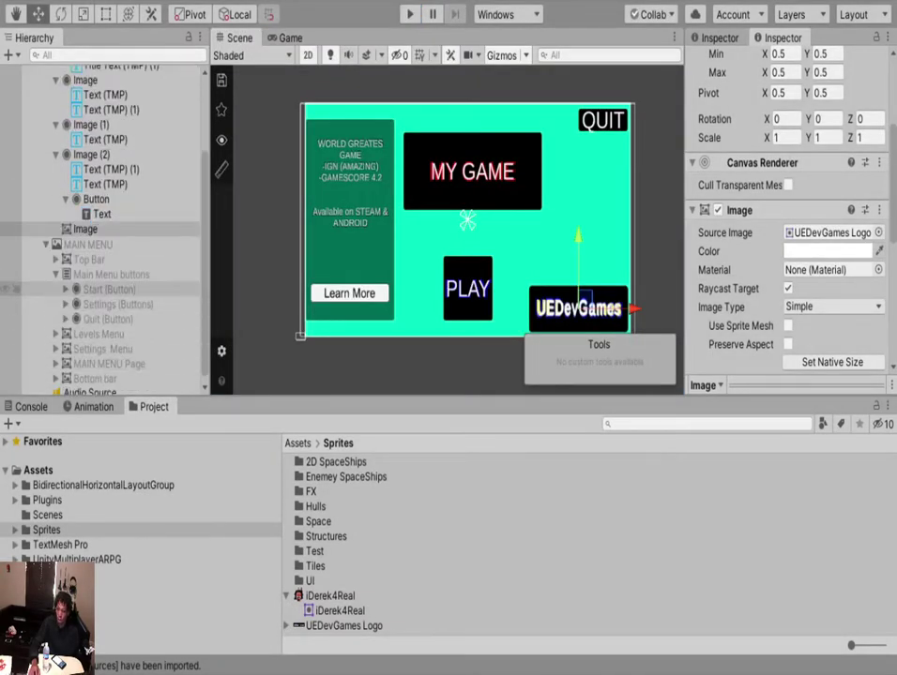
click(87, 245)
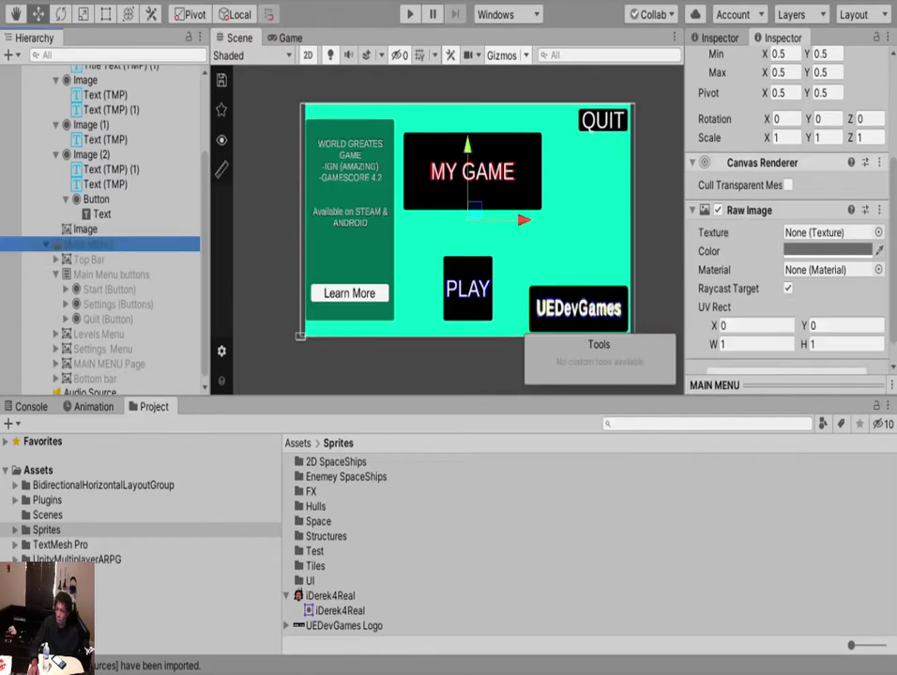
scroll(816, 163, up, 5)
click(721, 63)
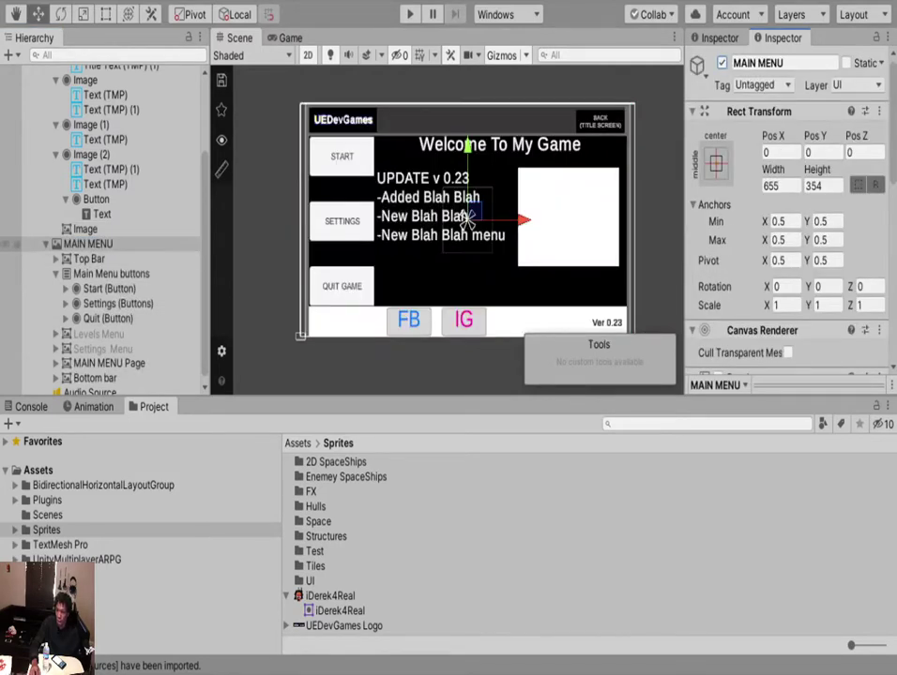
Activate Levels Menu and reorder MAIN MENU Page directly beneath Top Bar in the hierarchy.
click(94, 334)
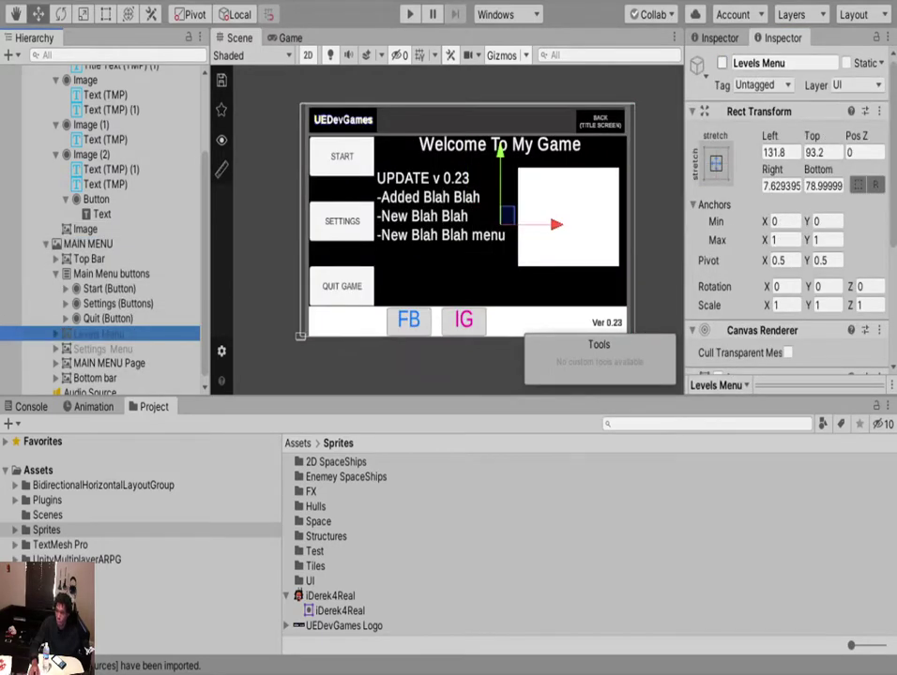
click(721, 63)
click(109, 363)
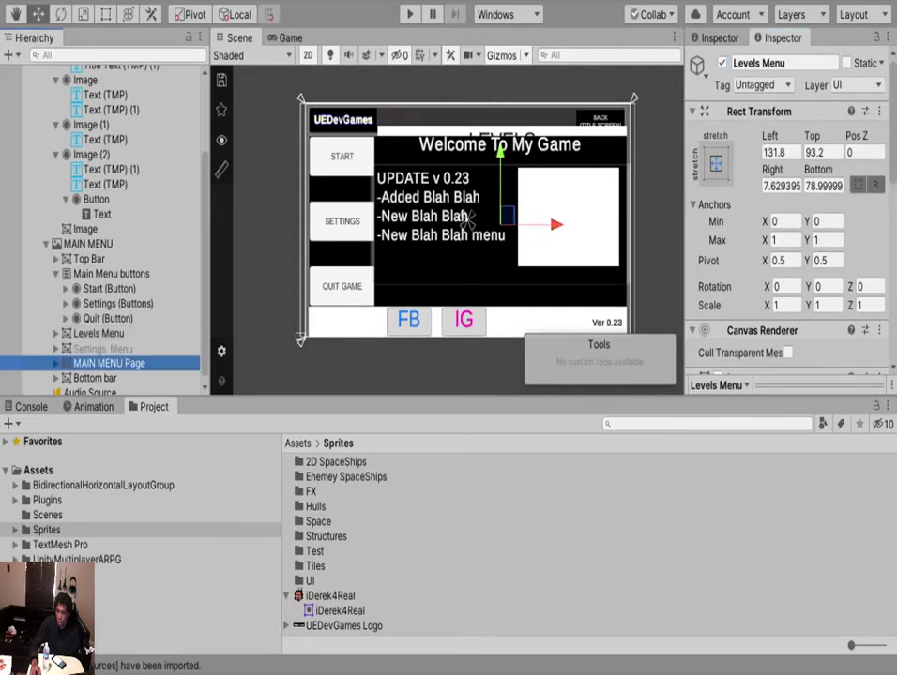
drag(109, 274, 109, 268)
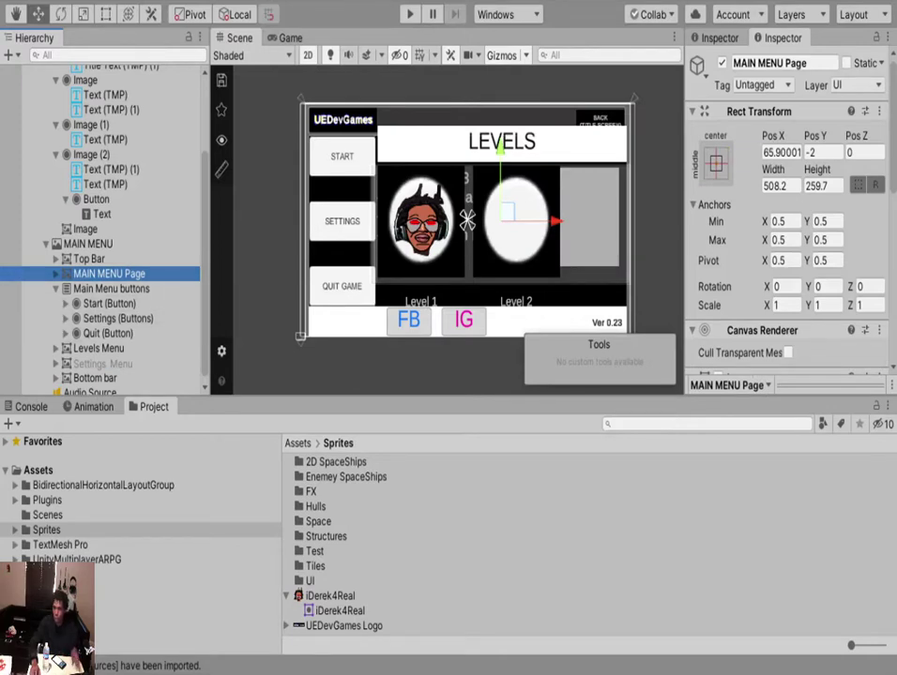
Resize Levels Menu horizontally to Left about 143.7 and Right about 0, fitting it between the menu buttons and the main menu's right edge.
click(99, 348)
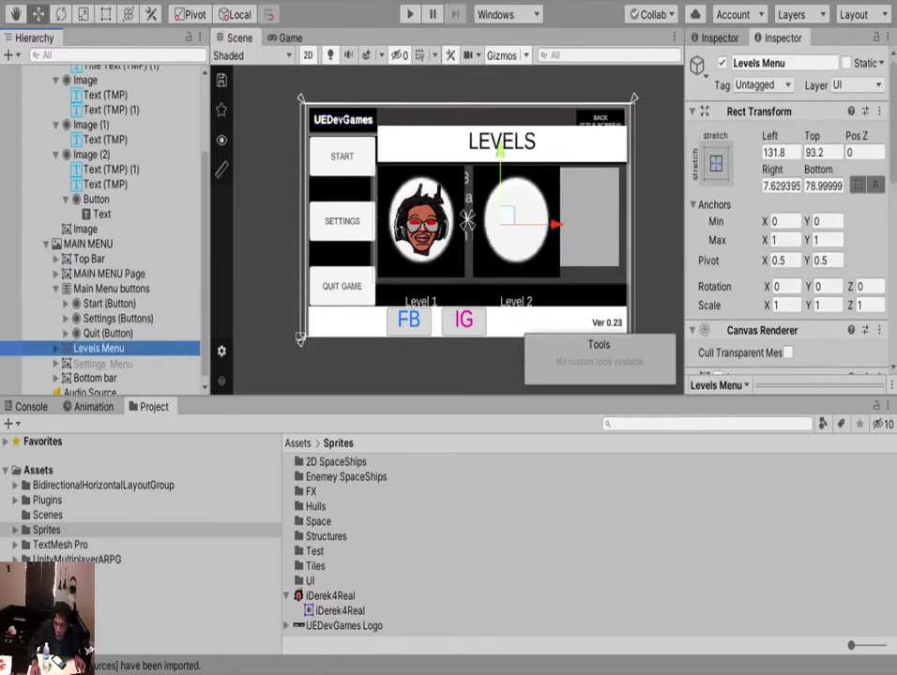
scroll(430, 186, up, 7)
scroll(382, 199, up, 2)
key(t)
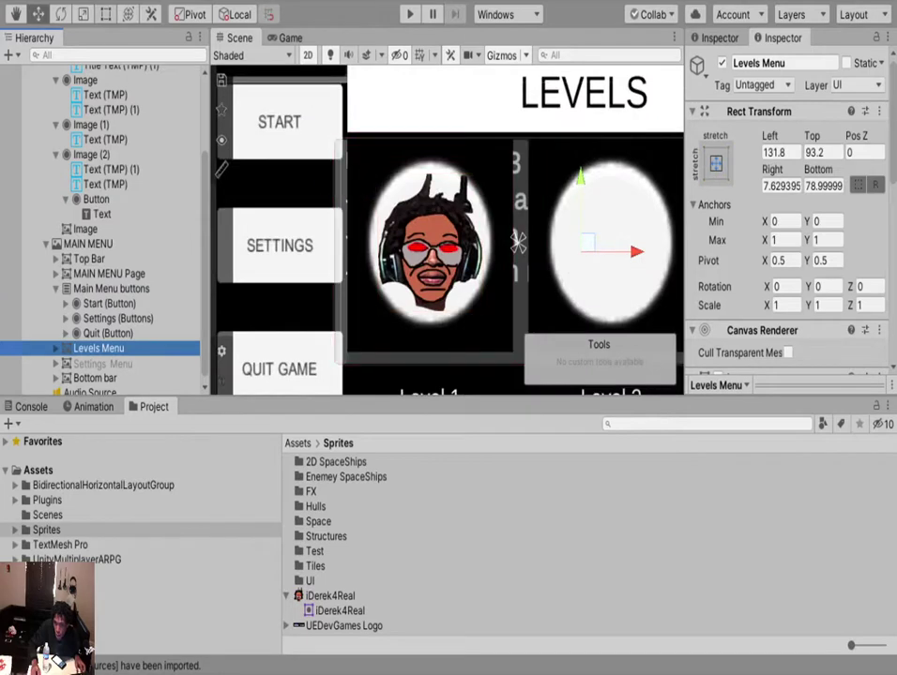
drag(333, 246, 345, 246)
scroll(408, 105, down, 13)
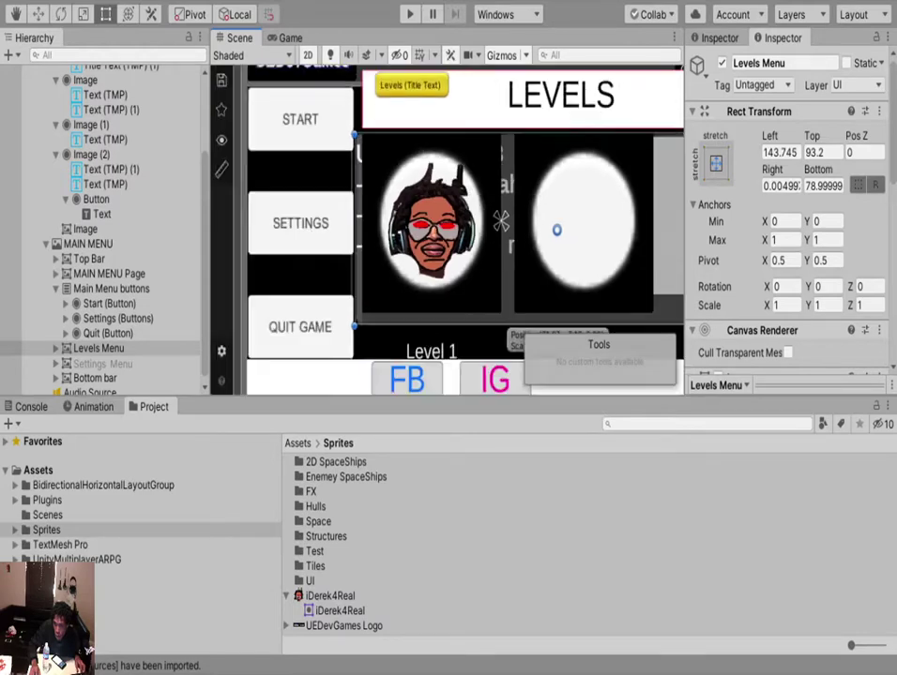
middle_drag(408, 105, 366, 178)
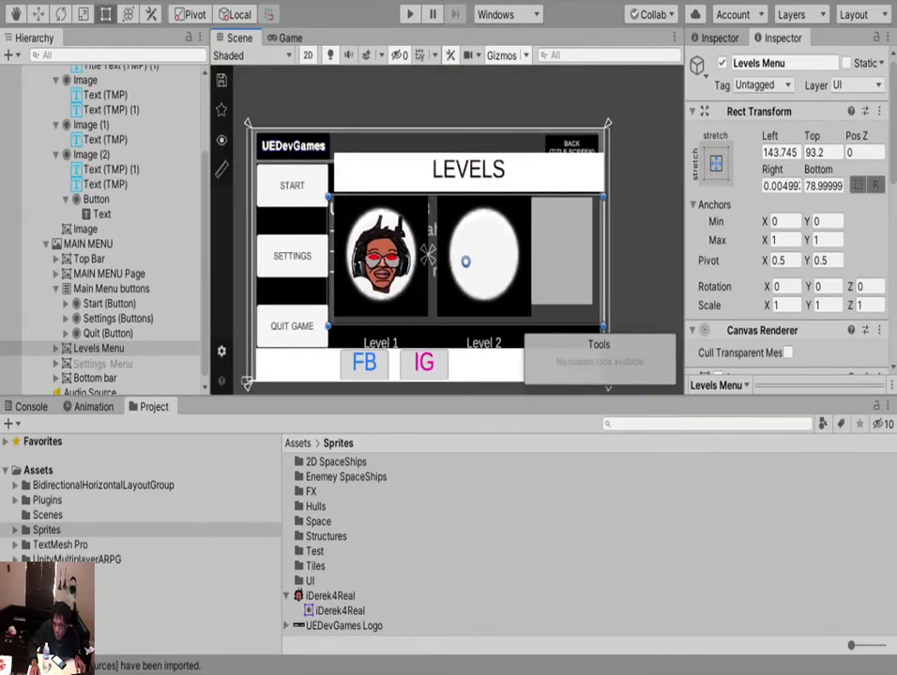
Resize Levels (Title Text) to about 509.7 by 41.2, extending it to the menu buttons and lowering its top edge below the top bar.
click(467, 173)
scroll(334, 174, up, 8)
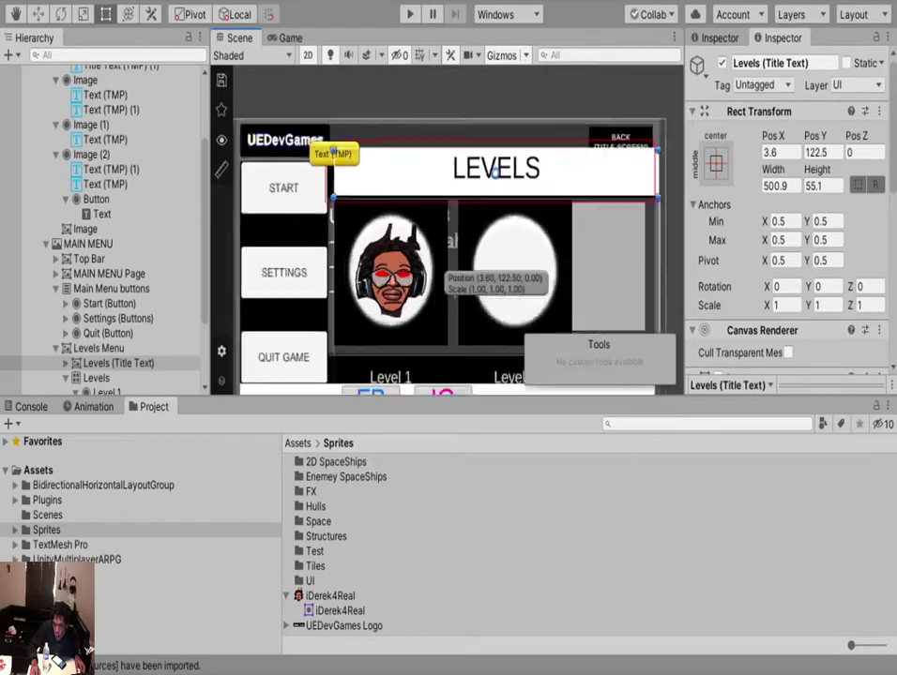
drag(336, 169, 323, 169)
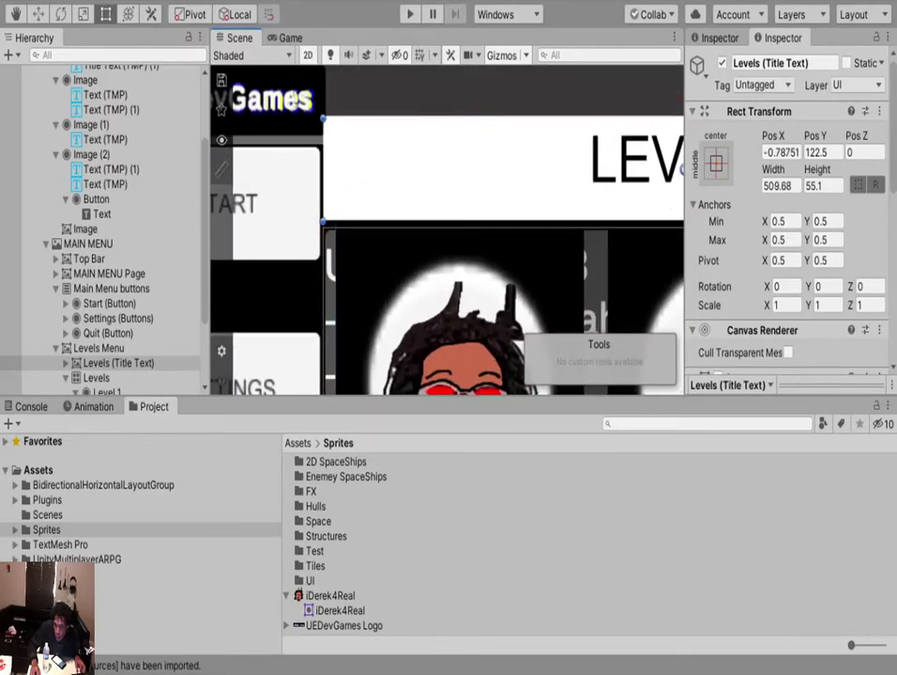
drag(474, 118, 474, 142)
scroll(418, 218, down, 5)
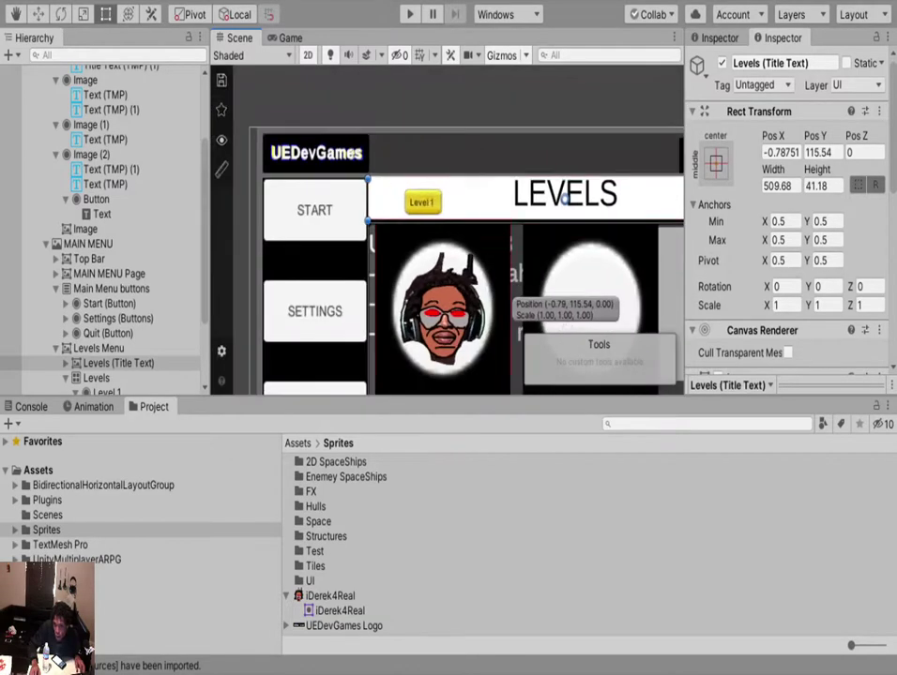
Collapse the Levels group and activate the Settings Menu object with its children expanded in the hierarchy.
click(97, 378)
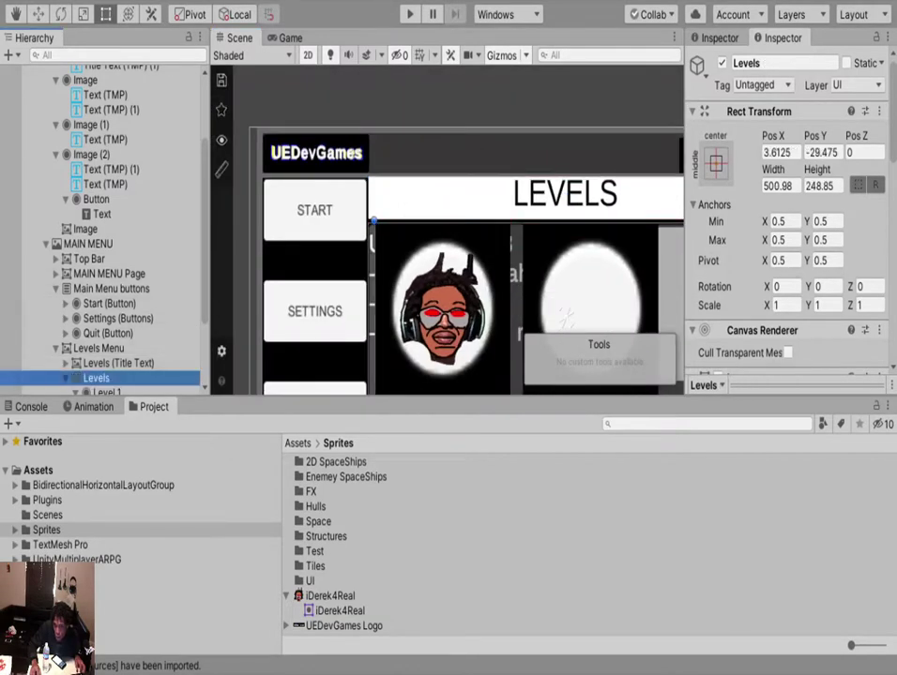
scroll(103, 225, down, 2)
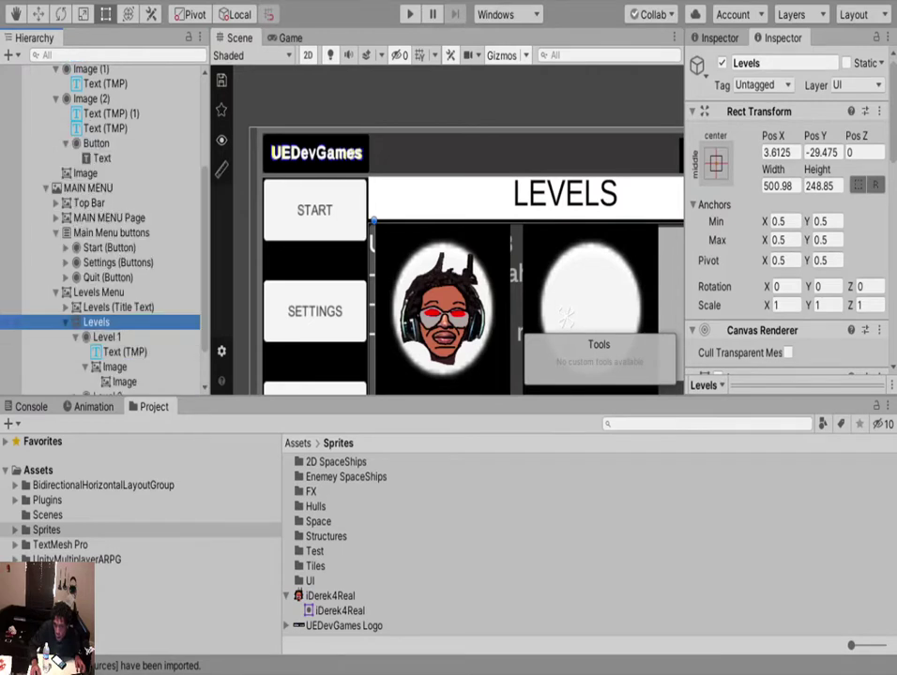
scroll(413, 238, down, 3)
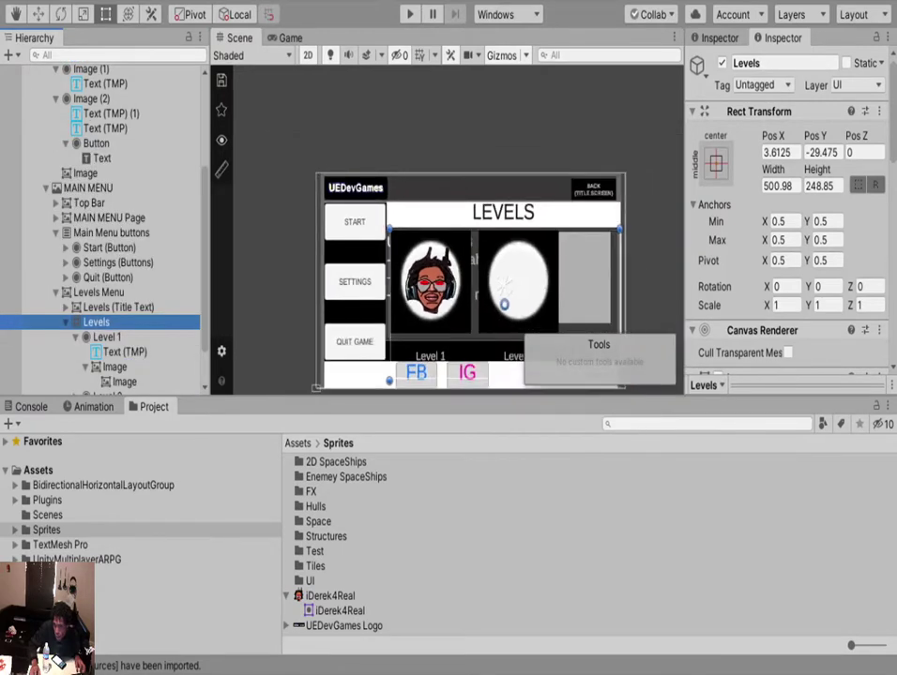
click(66, 323)
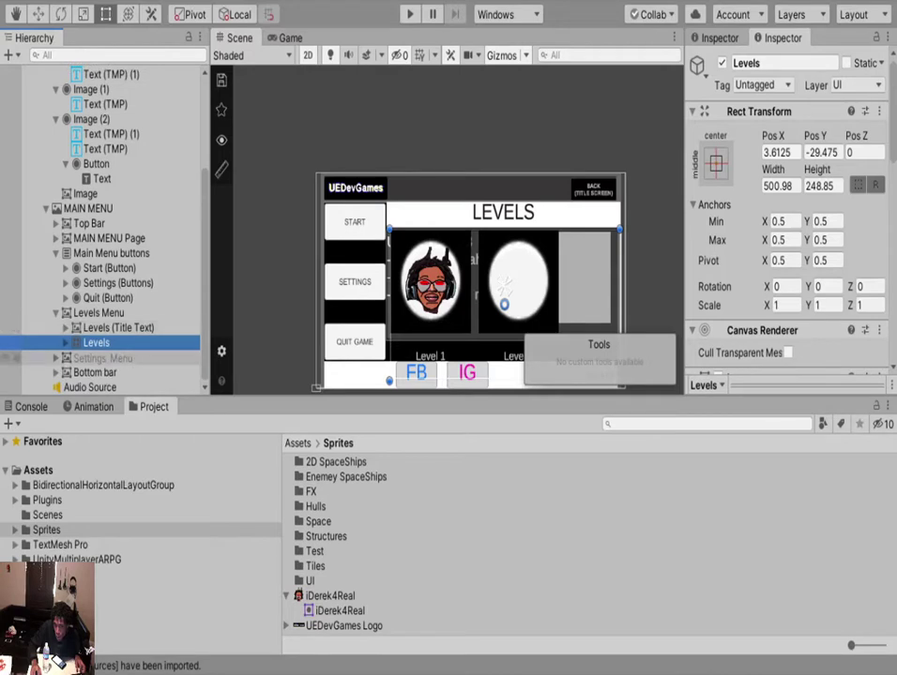
click(103, 358)
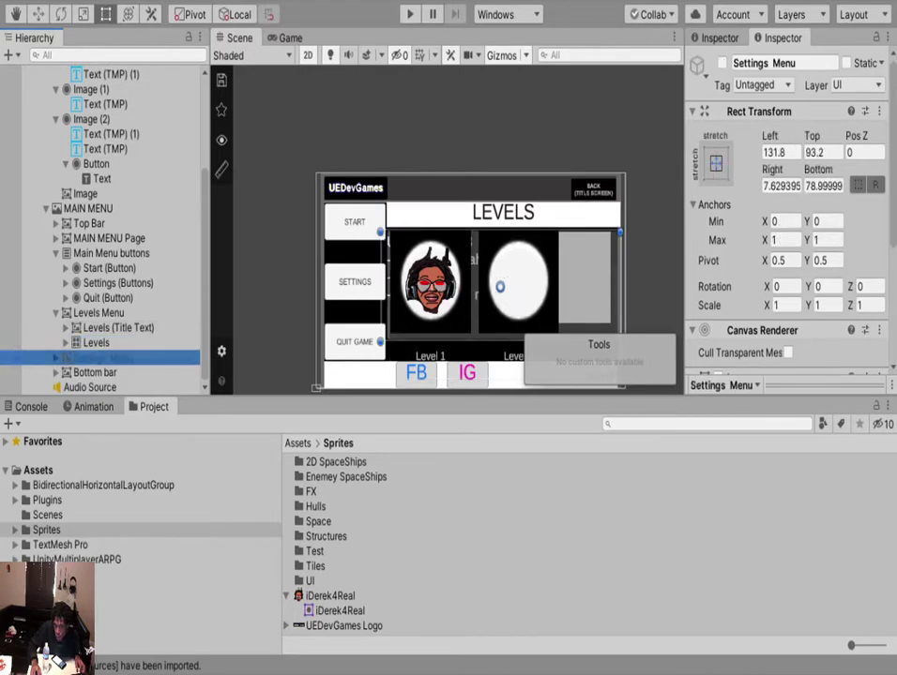
click(57, 358)
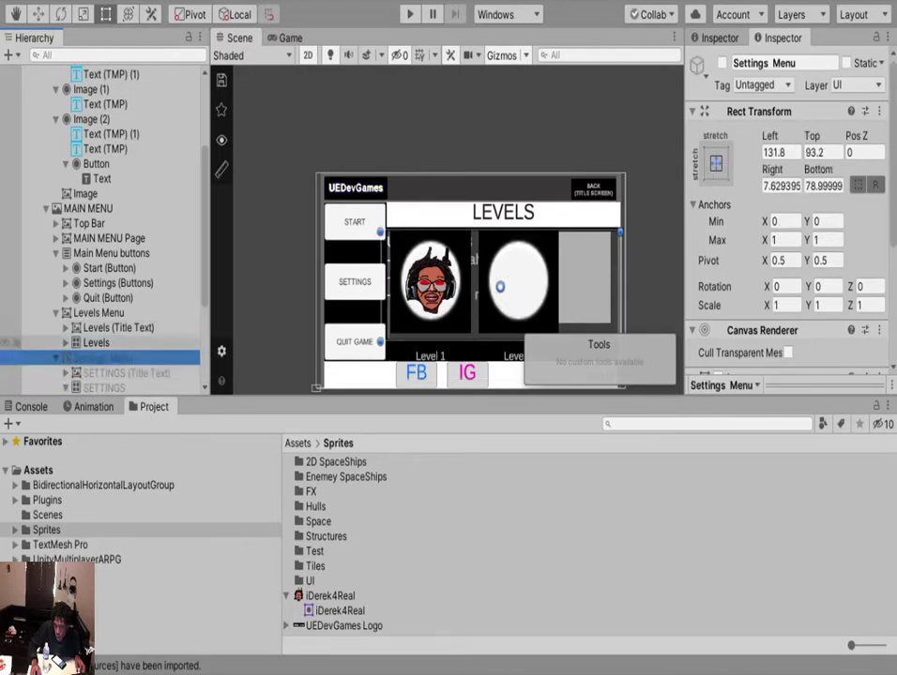
click(722, 62)
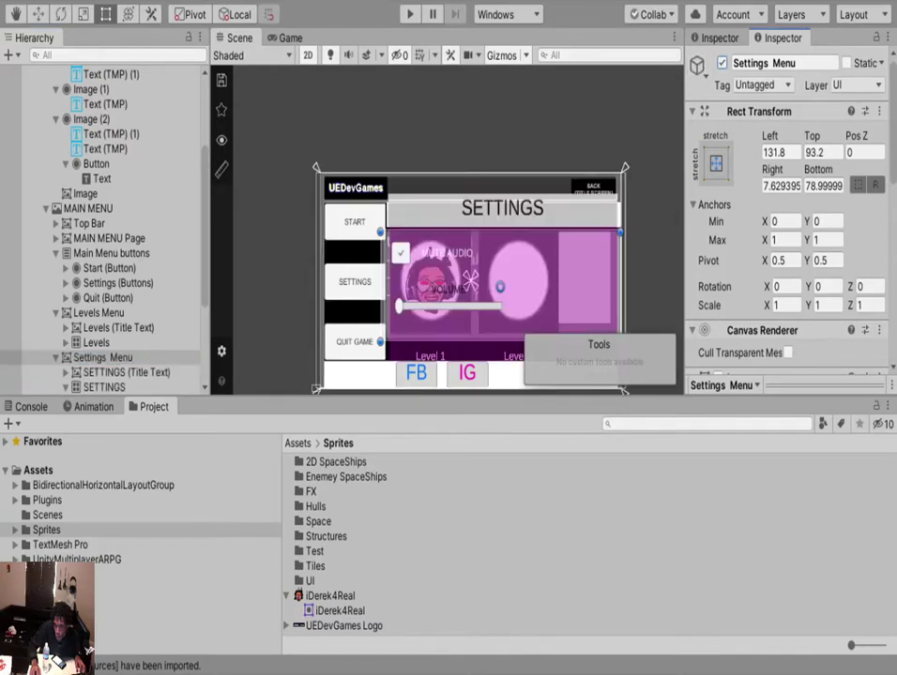
Resize Settings Menu to Left about 139.3 and fit SETTINGS (Title Text) below the top bar at about 508.1 by 41.5.
scroll(383, 271, up, 4)
drag(380, 271, 386, 271)
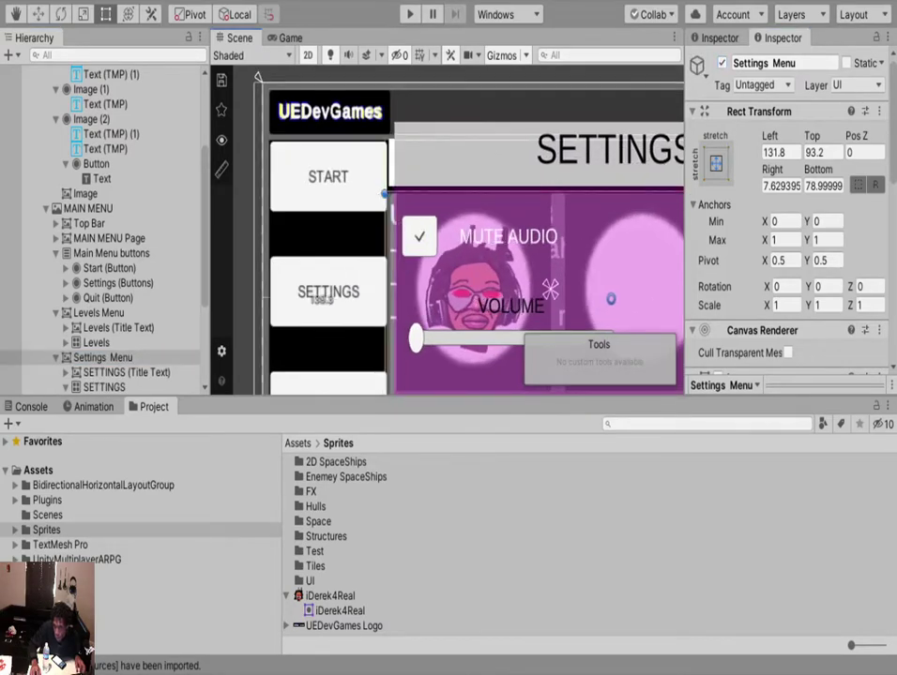
click(441, 155)
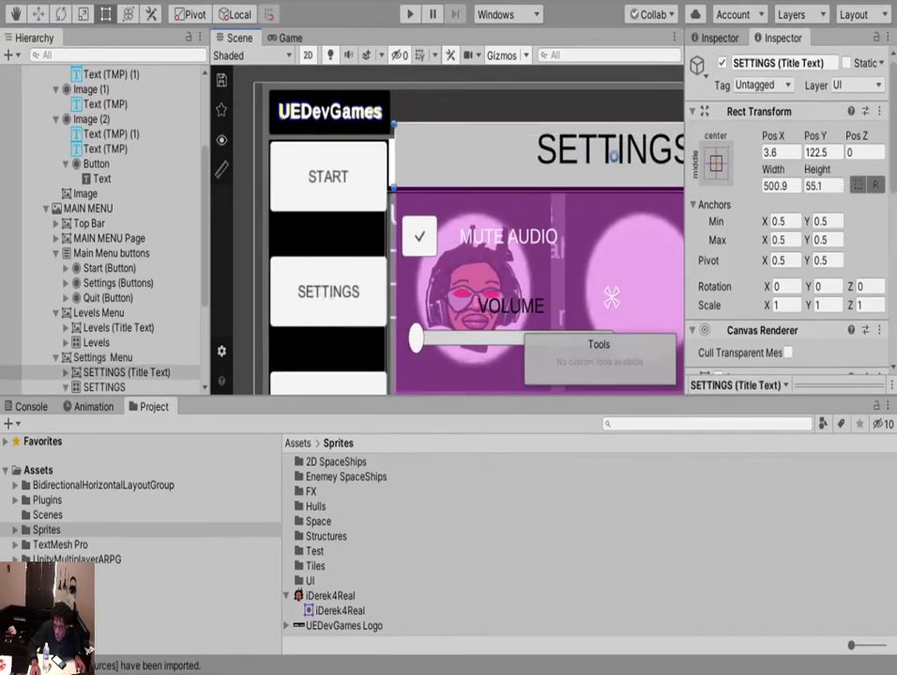
drag(394, 155, 387, 155)
drag(432, 124, 431, 150)
key(f)
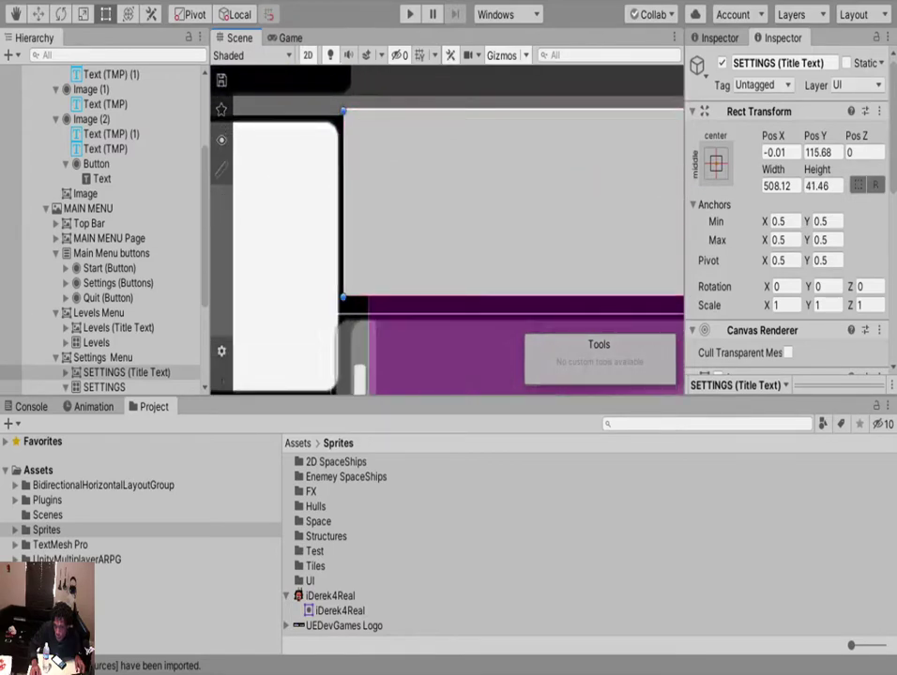
Align Settings Menu's left edge with the Levels Menu edge and widen SETTINGS (Title Text) to about 509.7 to match.
click(103, 357)
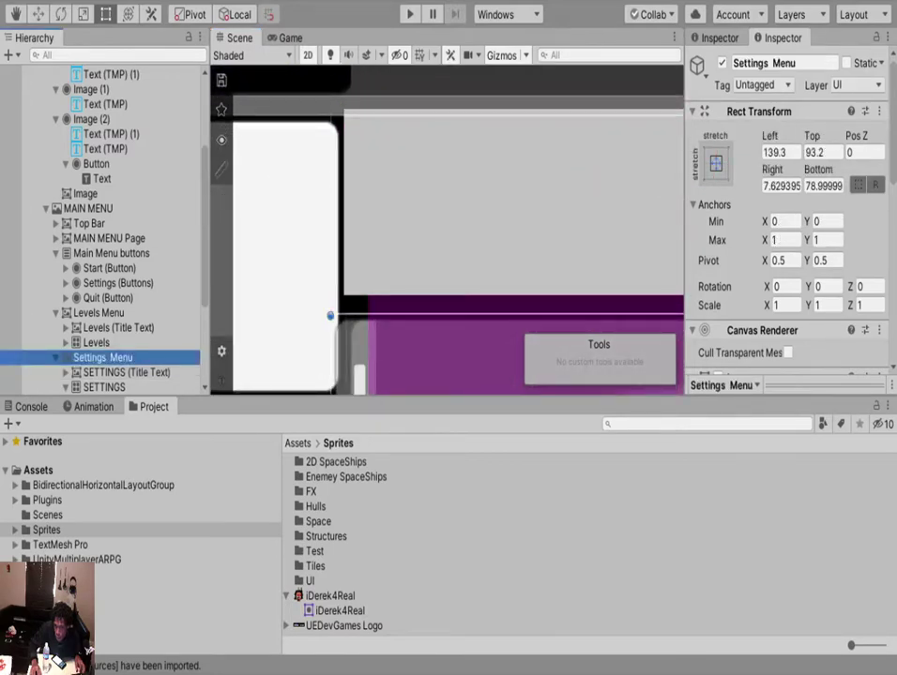
drag(330, 315, 345, 316)
click(373, 245)
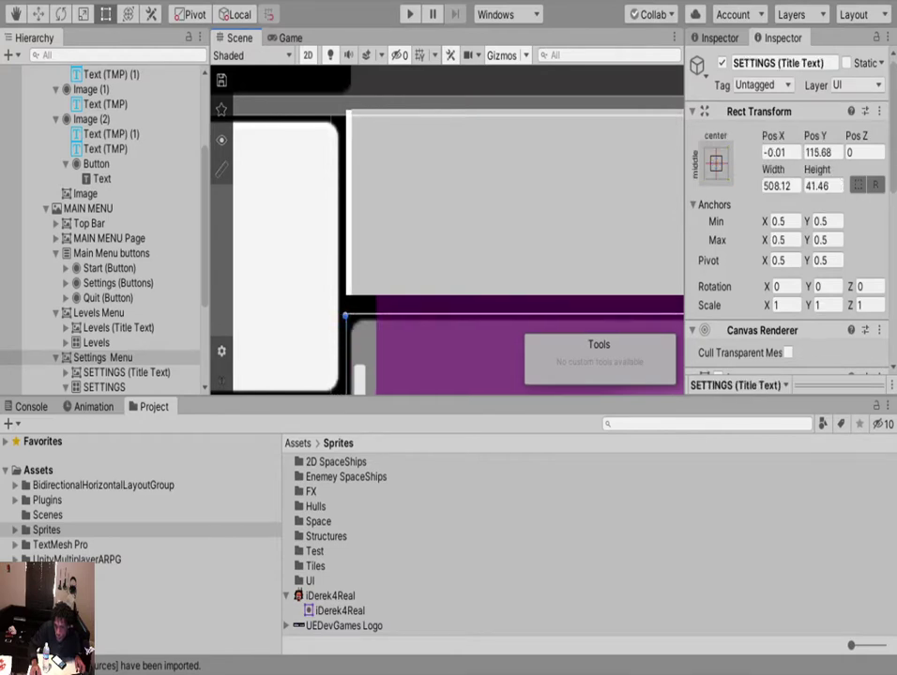
drag(352, 225, 345, 225)
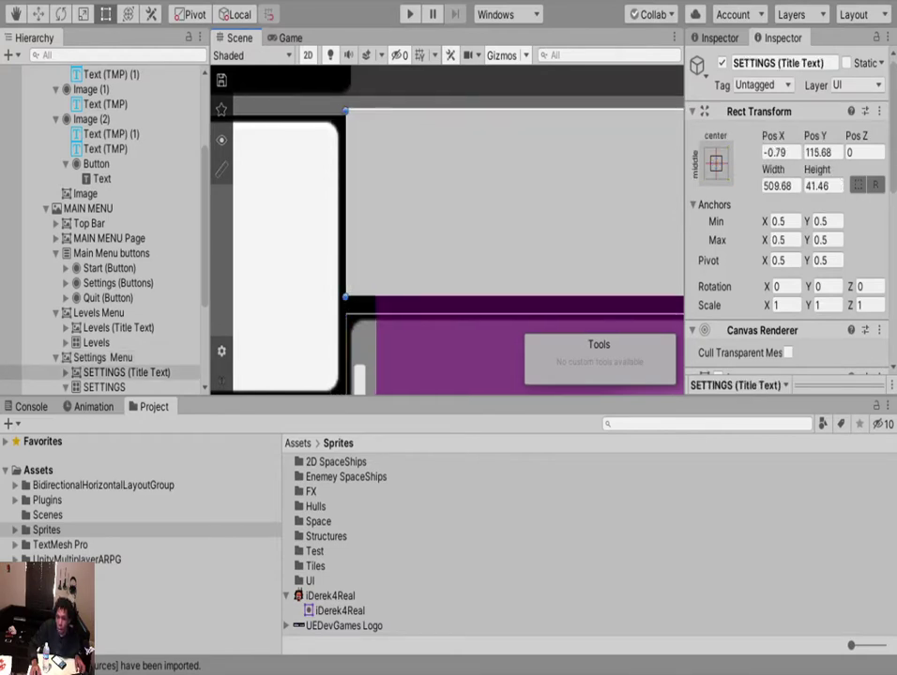
scroll(382, 148, down, 8)
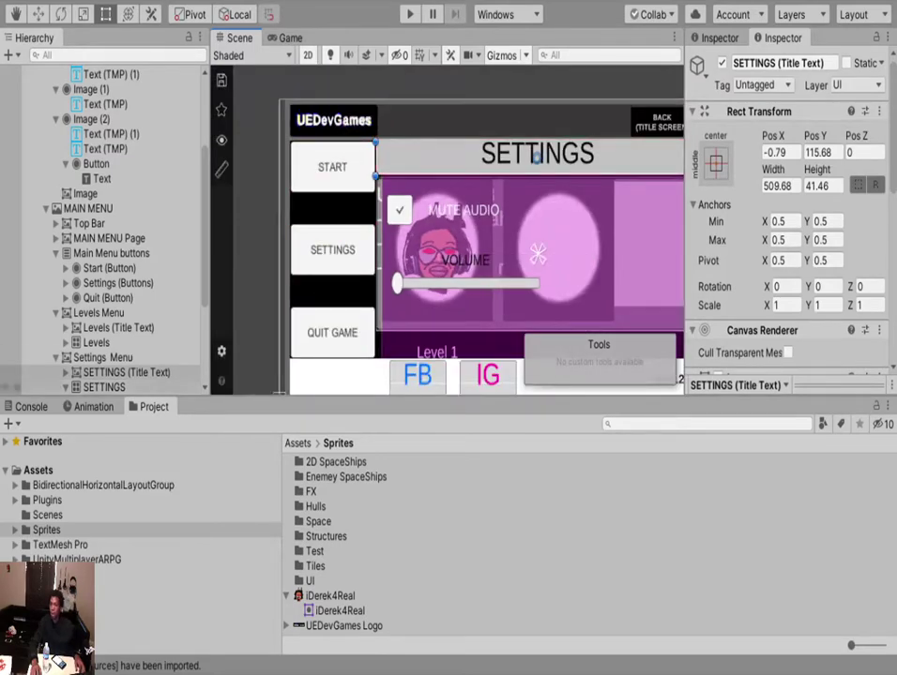
Collapse Levels Menu and Settings Menu in the hierarchy and deactivate both together.
click(55, 358)
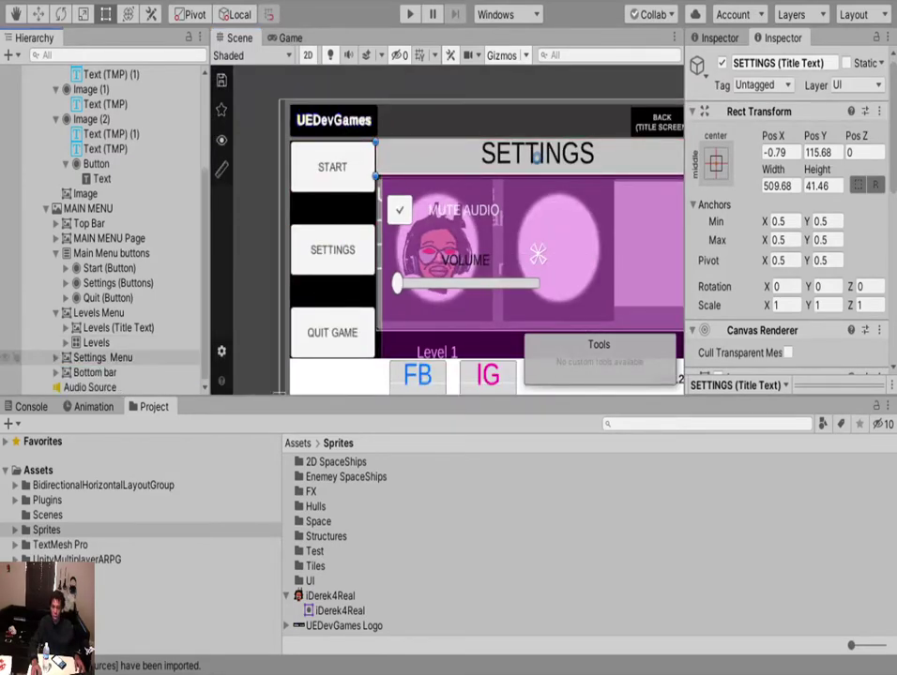
click(108, 298)
click(99, 312)
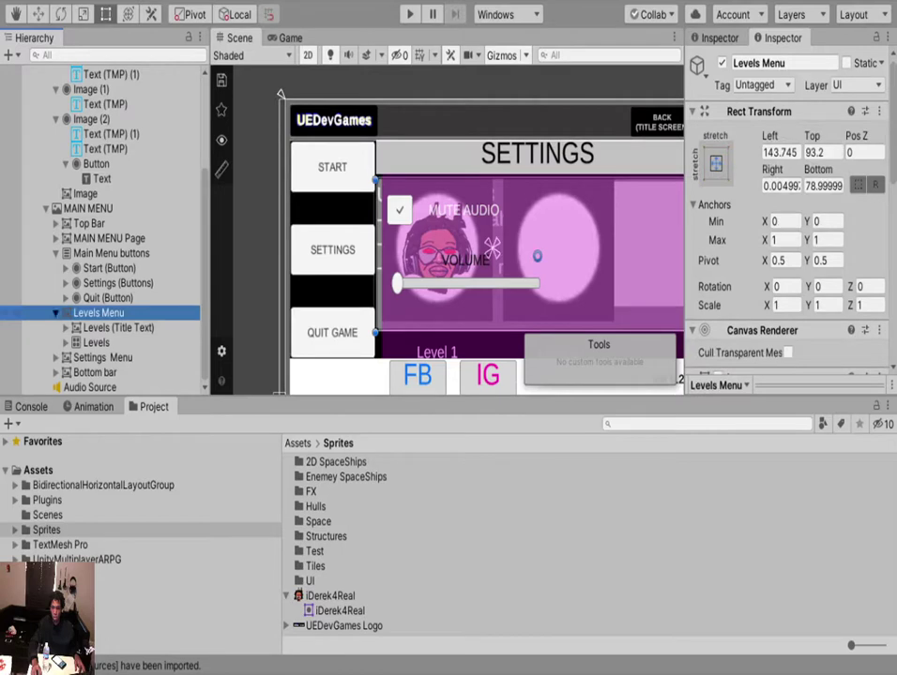
key(Left)
key(shift+Down)
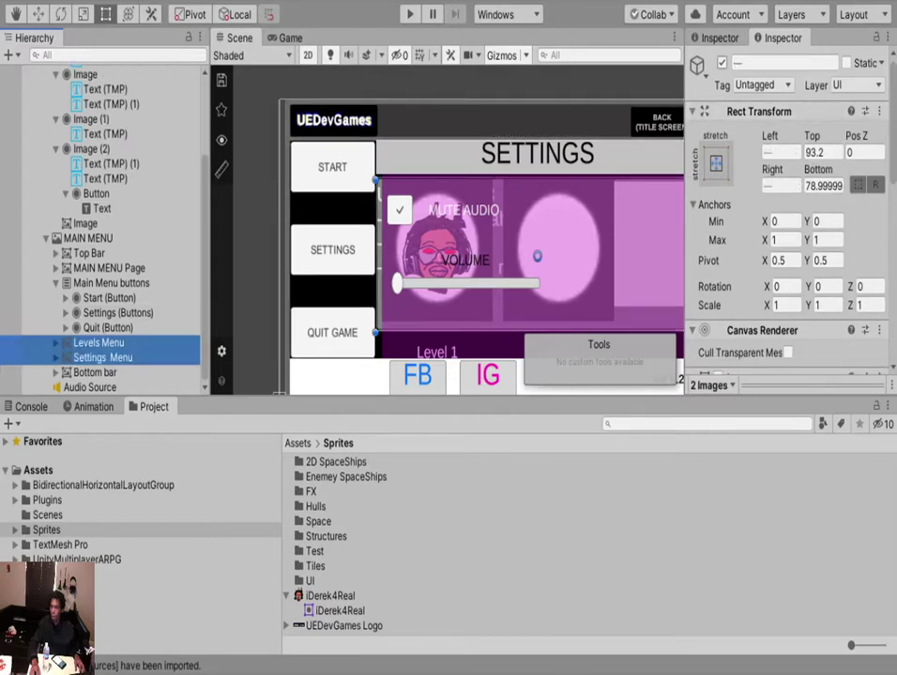
key(alt+shift+a)
Collapse and deactivate MAIN MENU, and briefly run the game to preview the title screen.
scroll(103, 234, up, 3)
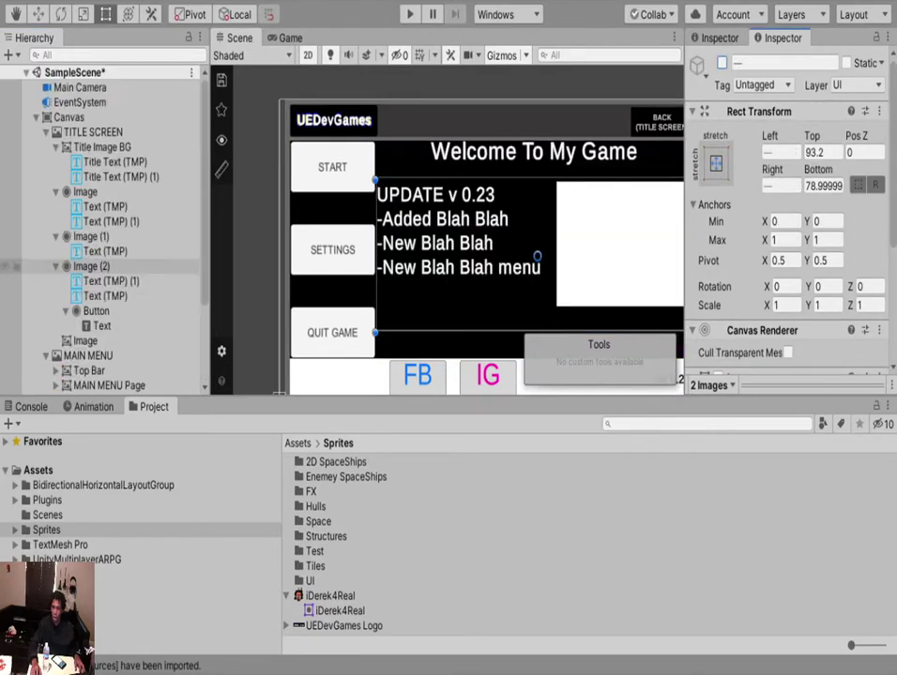
scroll(103, 234, down, 3)
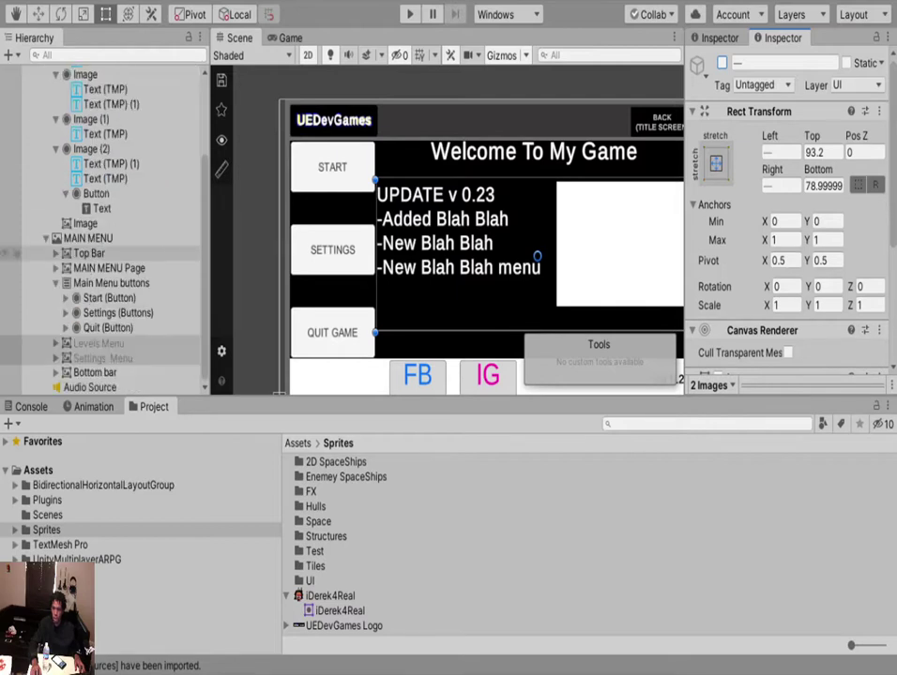
click(46, 238)
click(86, 356)
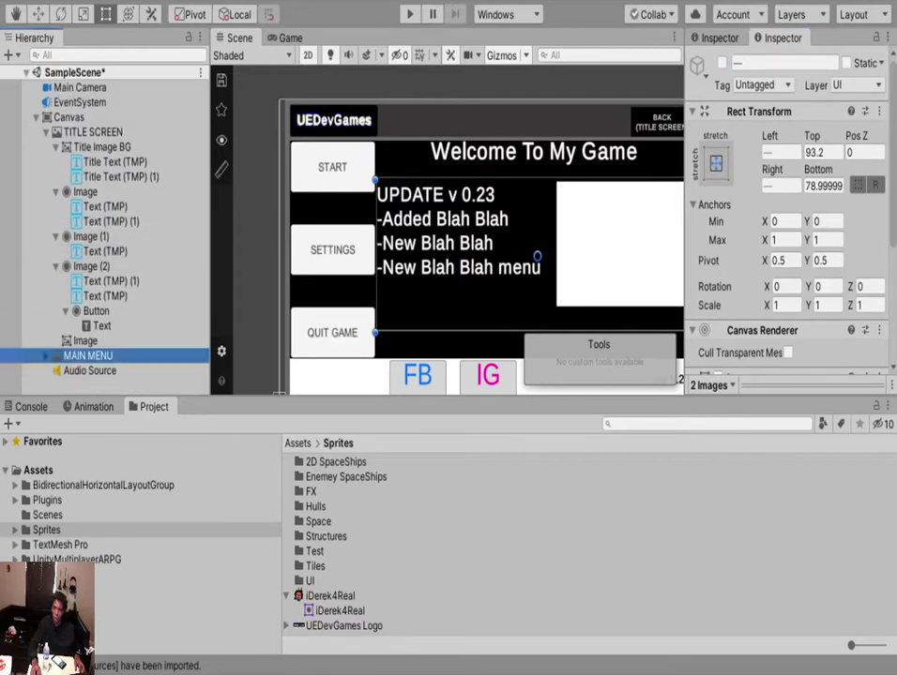
key(alt+shift+a)
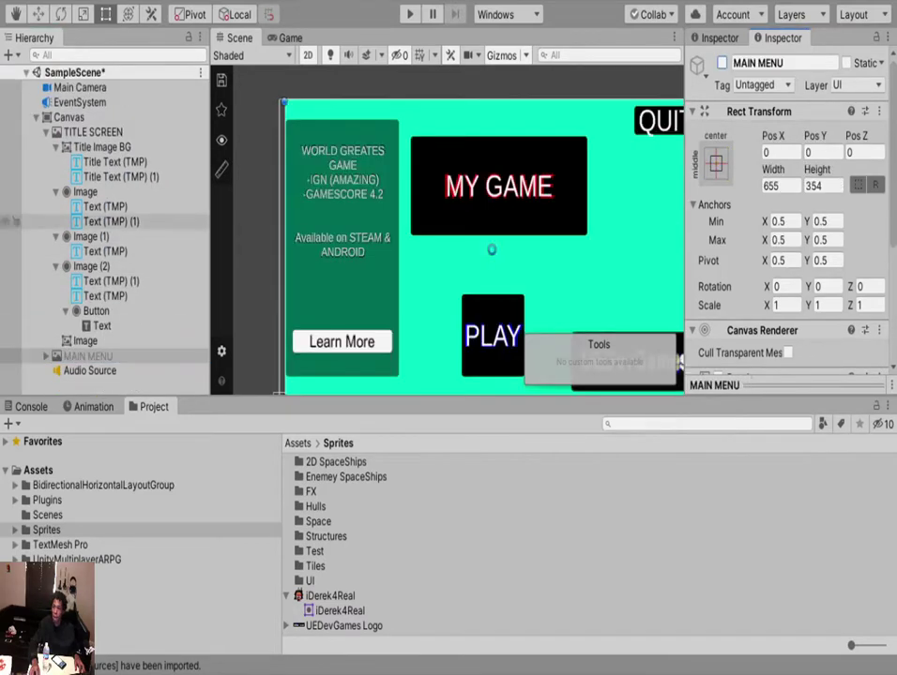
key(ctrl+p)
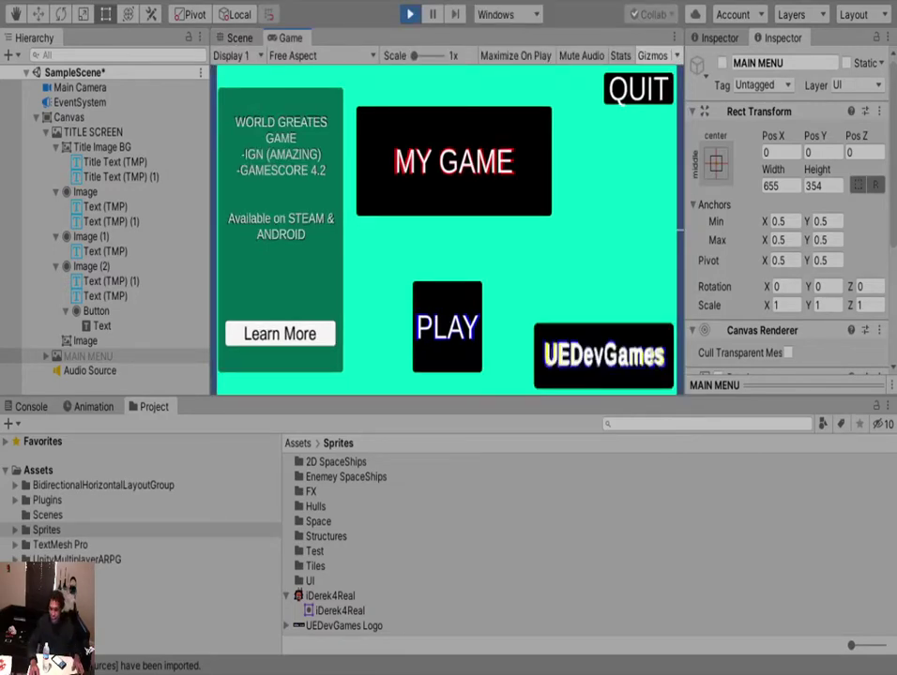
key(ctrl+p)
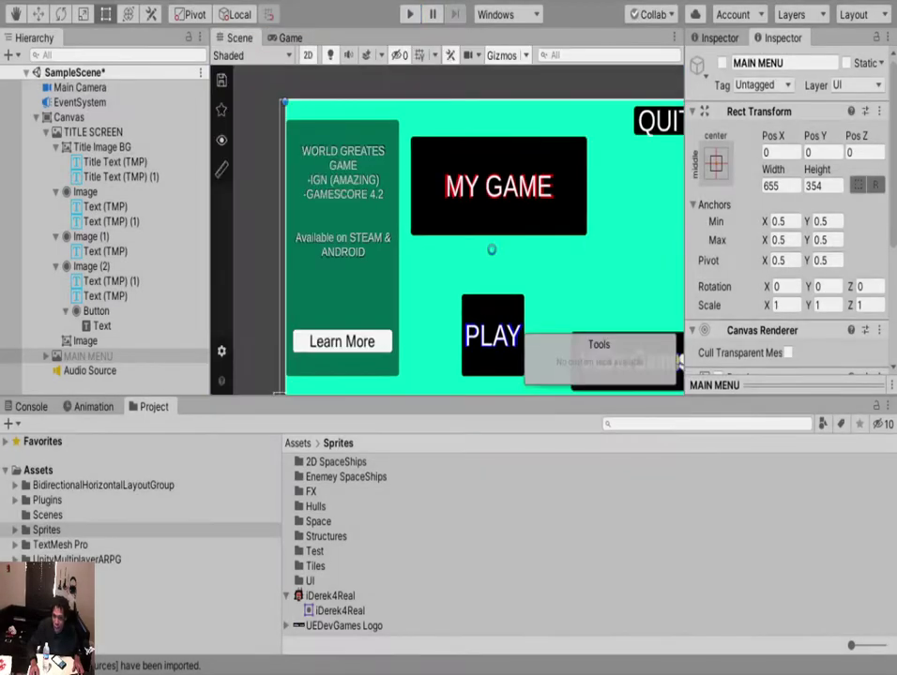
Correct the first line of both text objects in the title screen's green info panel to "WORLD GREATEST GAME".
click(339, 290)
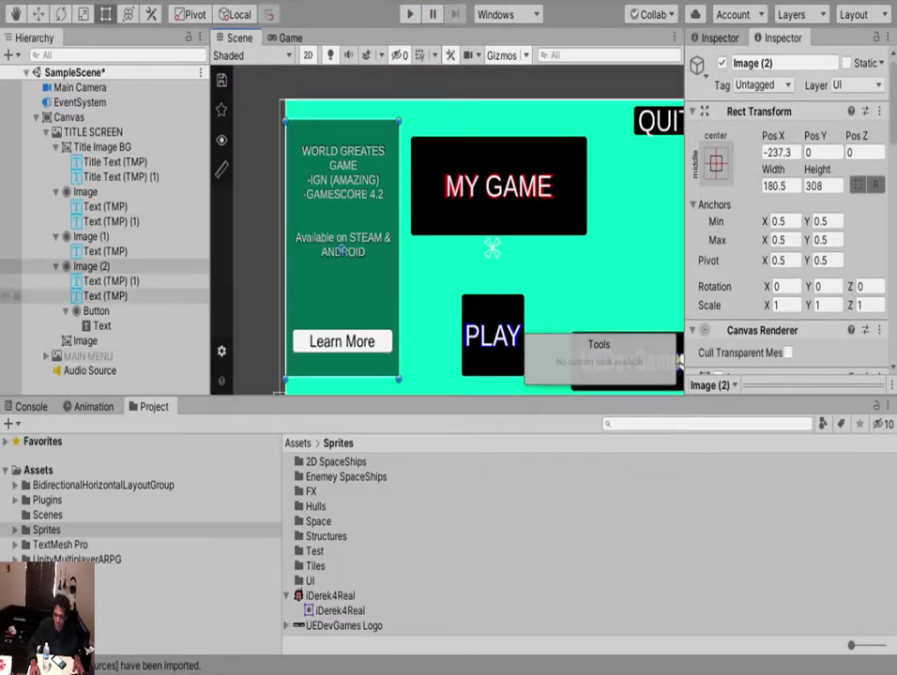
click(111, 281)
ctrl+click(105, 296)
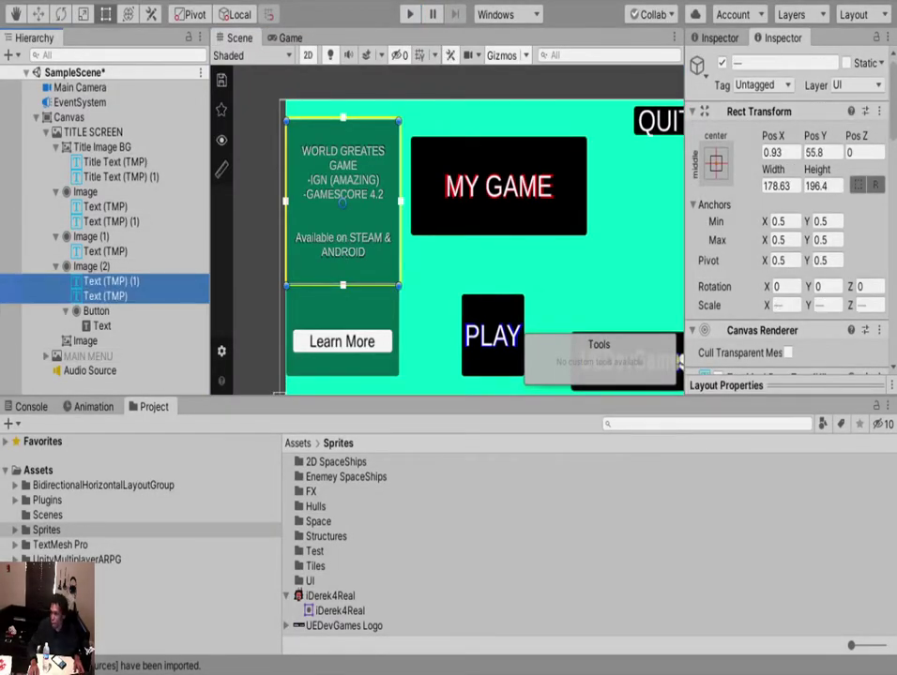
scroll(788, 215, up, 3)
click(801, 90)
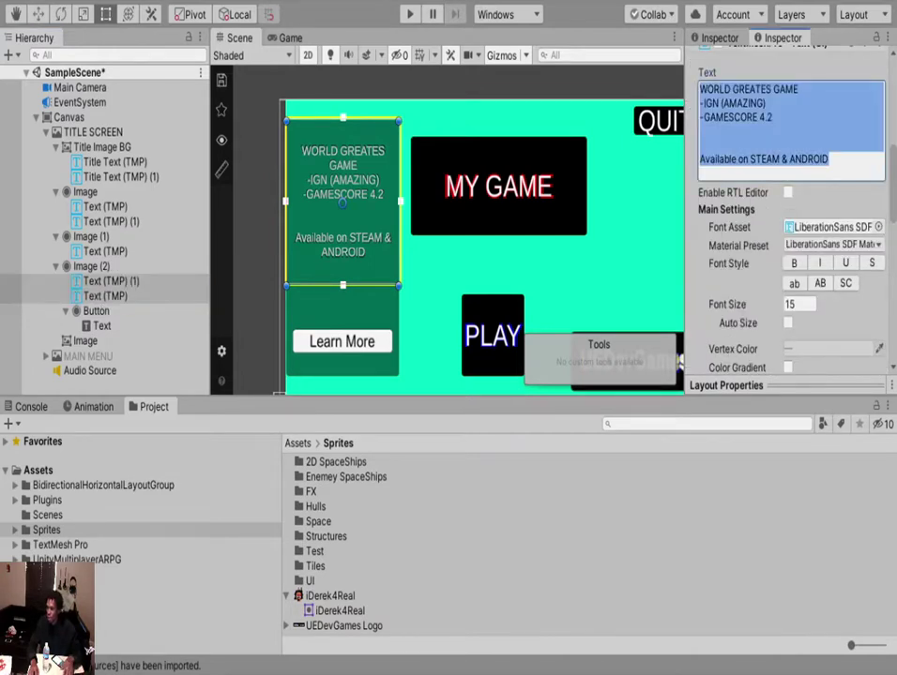
click(801, 90)
click(773, 89)
text(T)
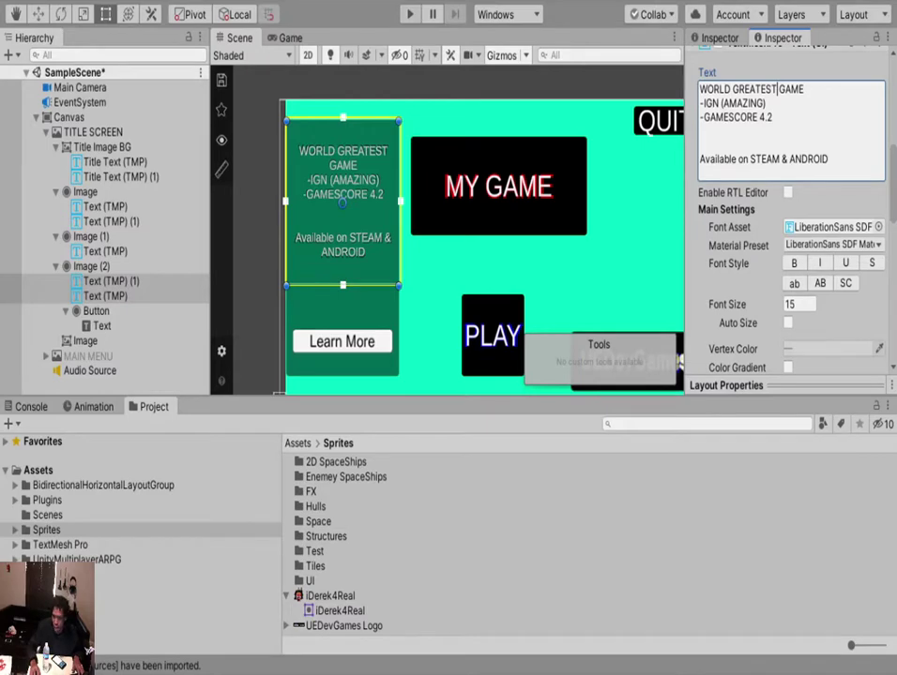
Run the game, enter the main menu through PLAY, and test opening the Levels and Settings pages.
key(ctrl+p)
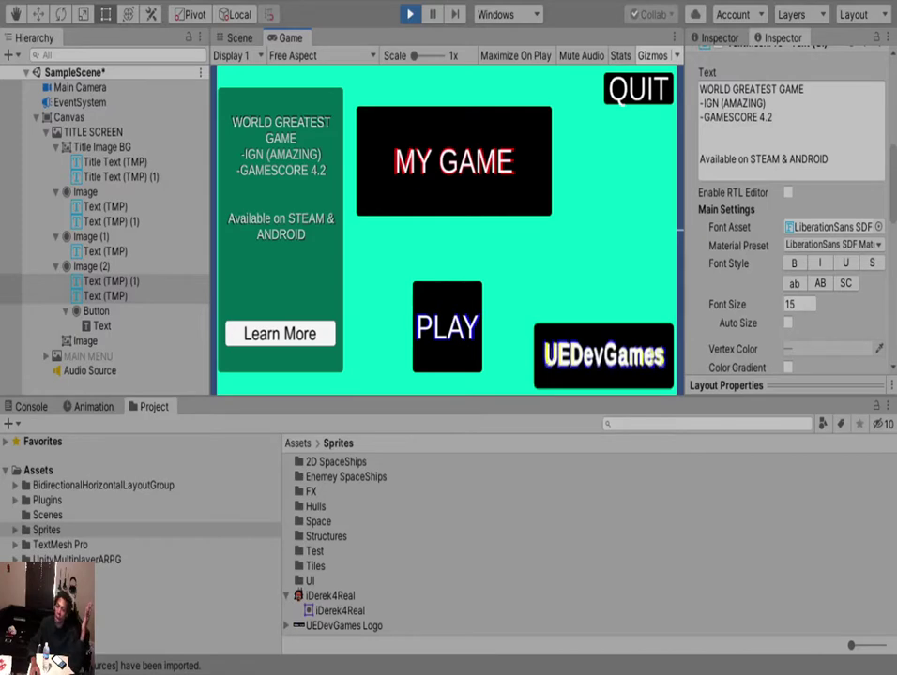
click(448, 327)
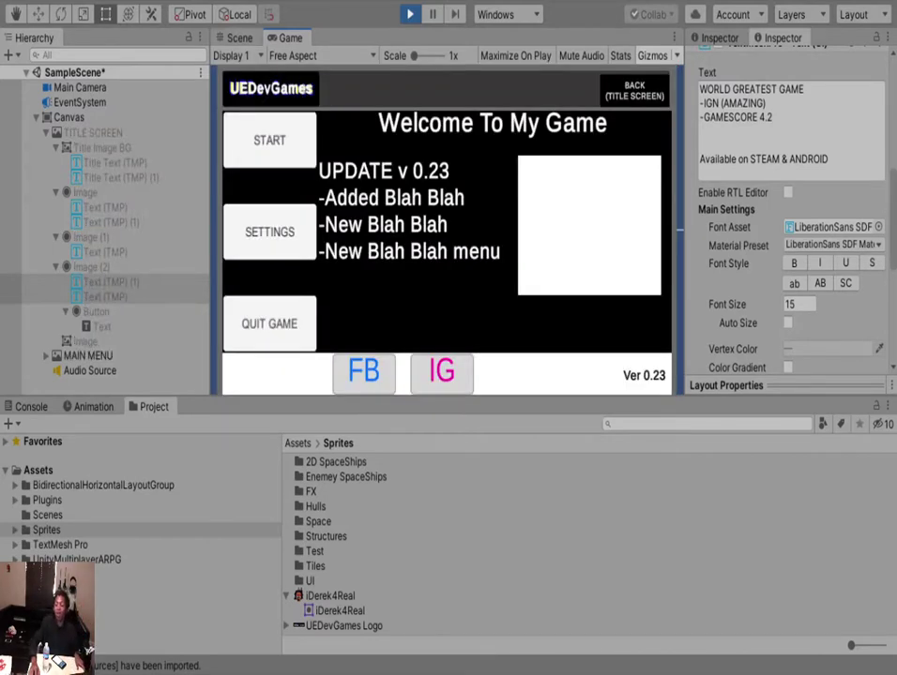
click(270, 140)
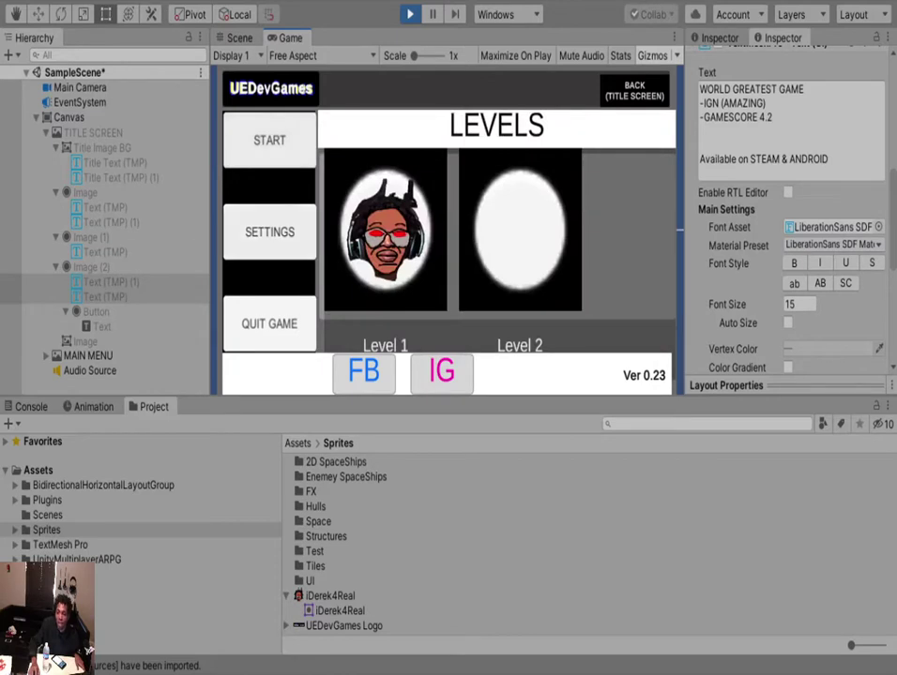
click(269, 232)
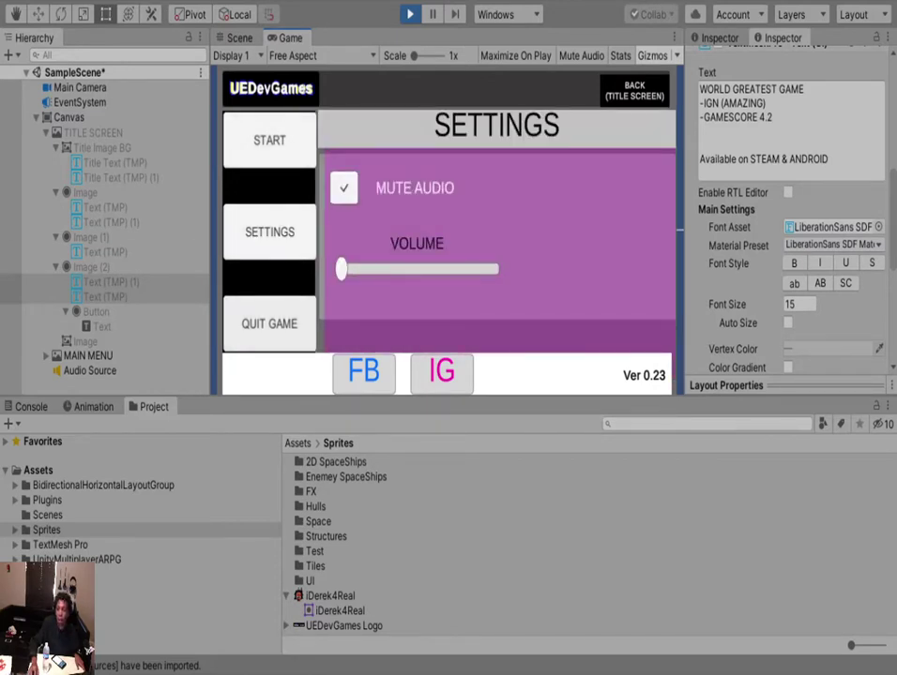
Test switching repeatedly between the Levels and Settings pages, try QUIT GAME, and return to the title screen.
click(270, 141)
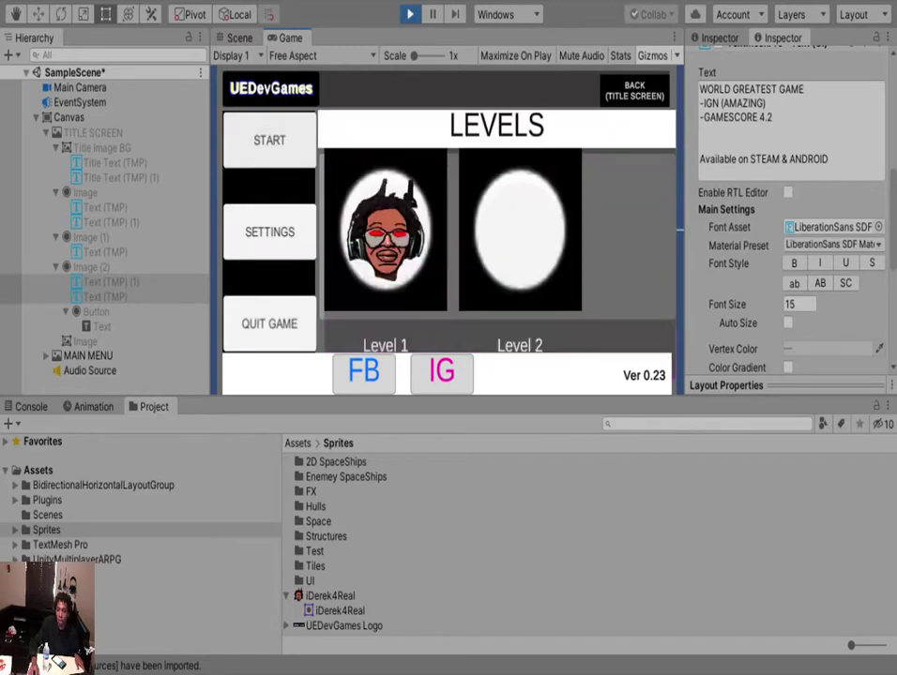
click(270, 232)
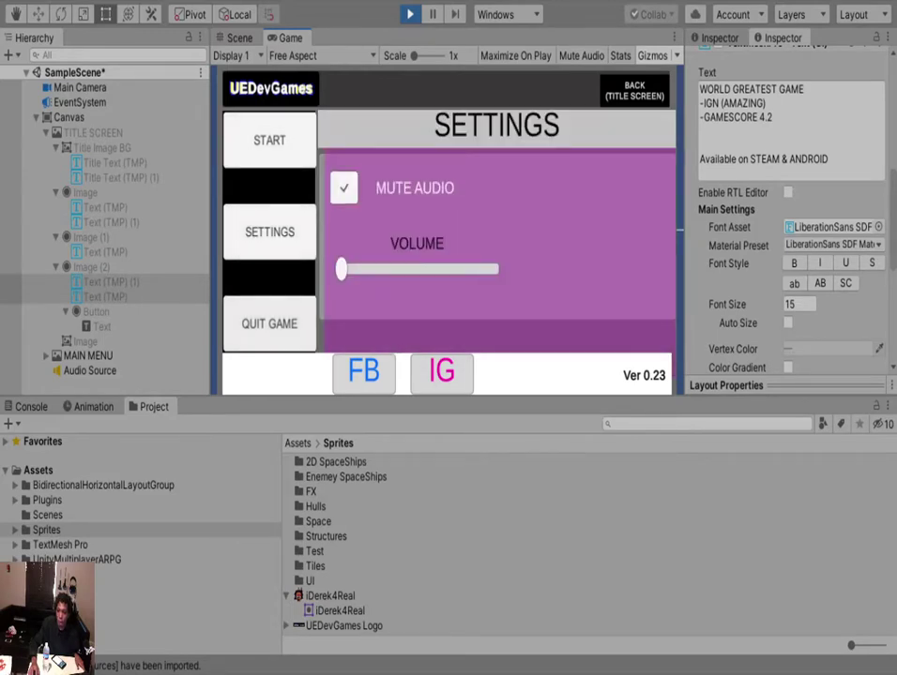
click(269, 232)
click(269, 141)
click(269, 232)
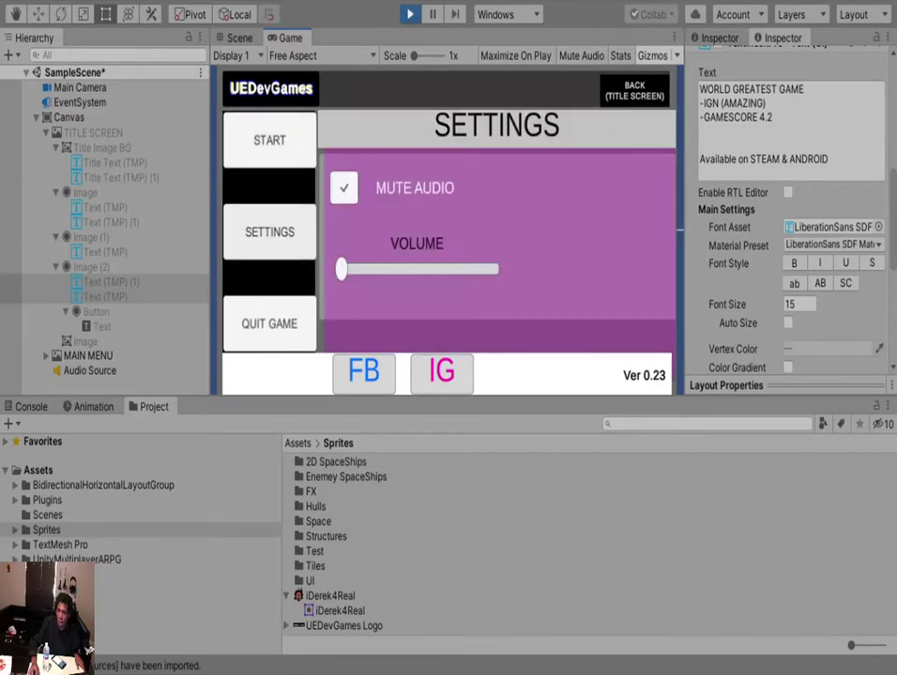
click(269, 323)
click(634, 91)
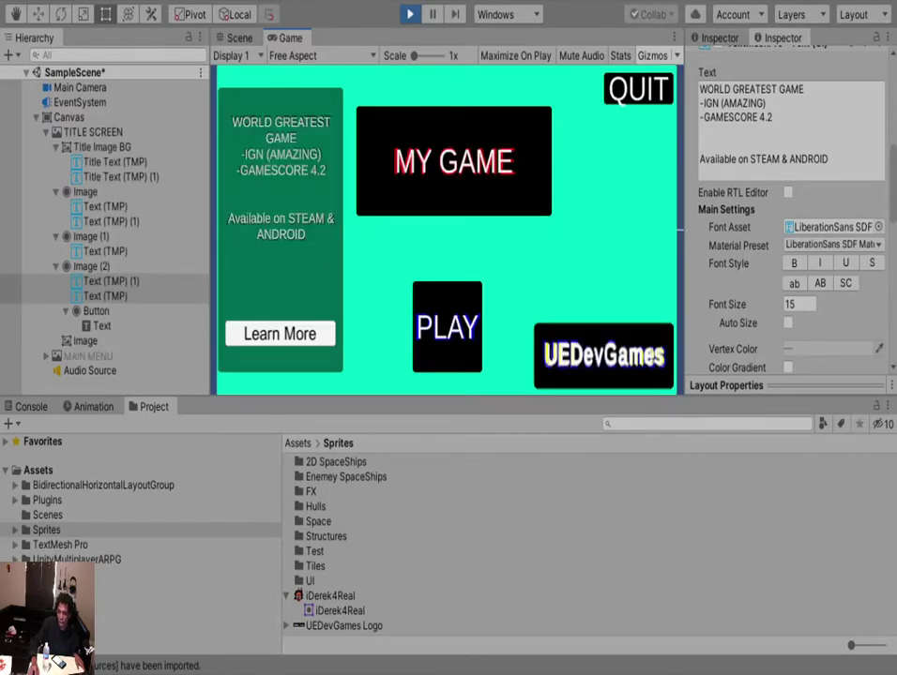
Enter the main menu through PLAY in the running game, and stop play mode.
click(447, 326)
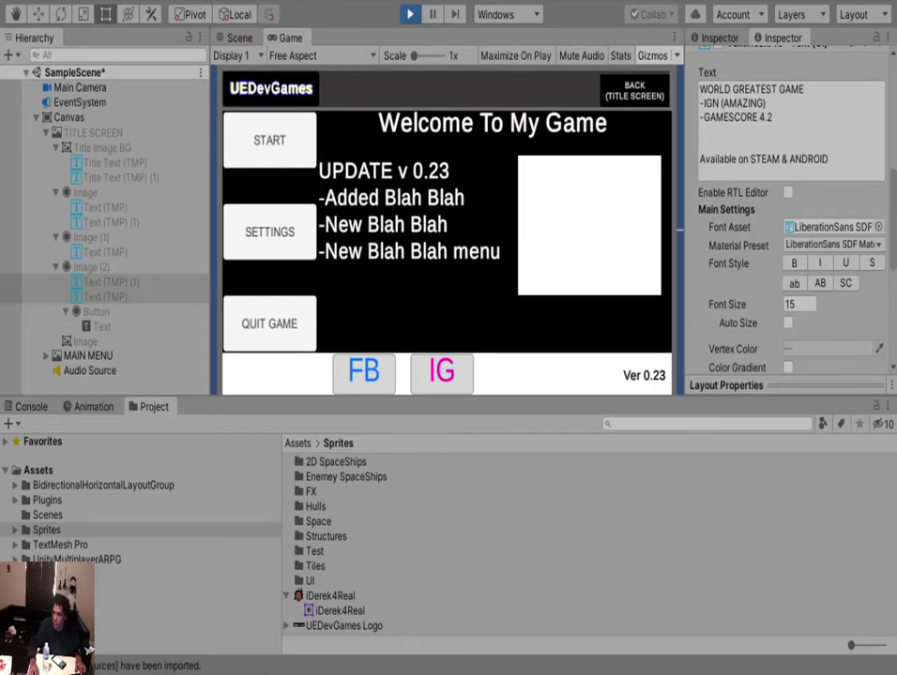
key(ctrl+z)
key(ctrl+y)
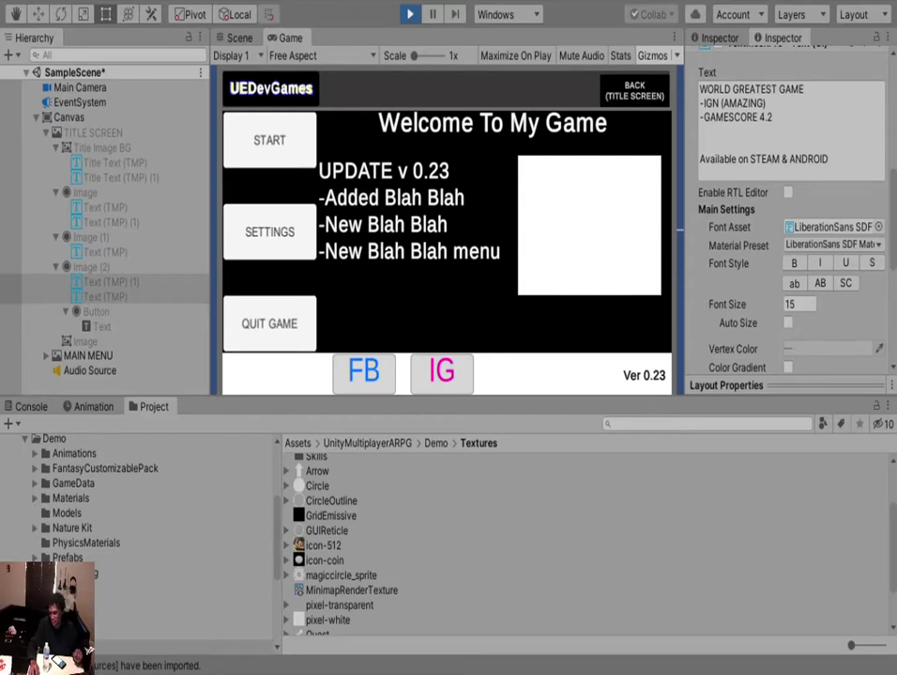
key(ctrl+p)
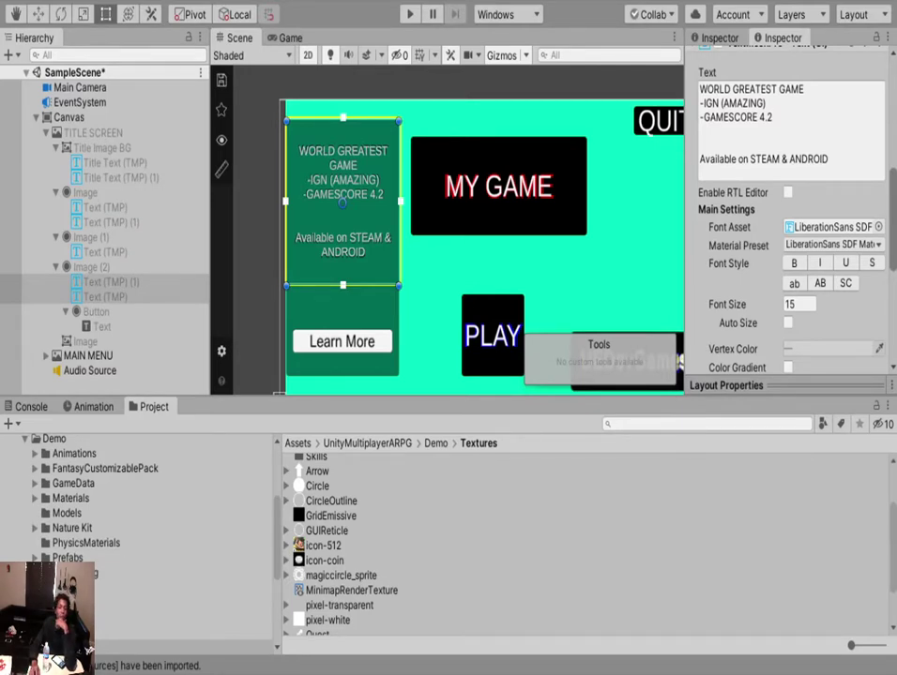
Switch to File Explorer, launch MY GAME.exe from the Unity Builds folder, and test its PLAY, START, SETTINGS and BACK (TITLE SCREEN) buttons.
key(ctrl+n)
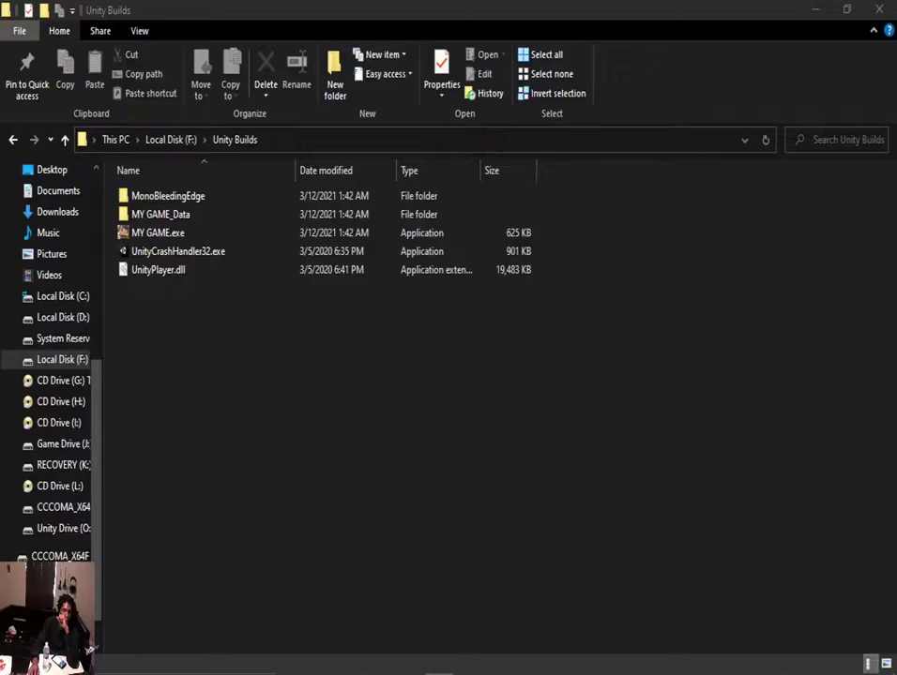
double_click(174, 237)
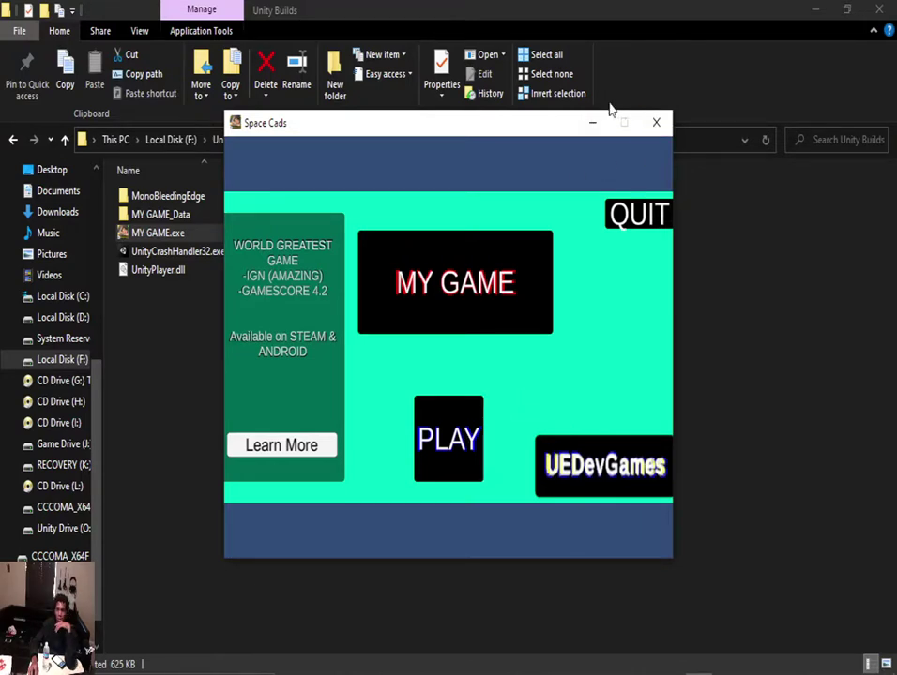
click(463, 449)
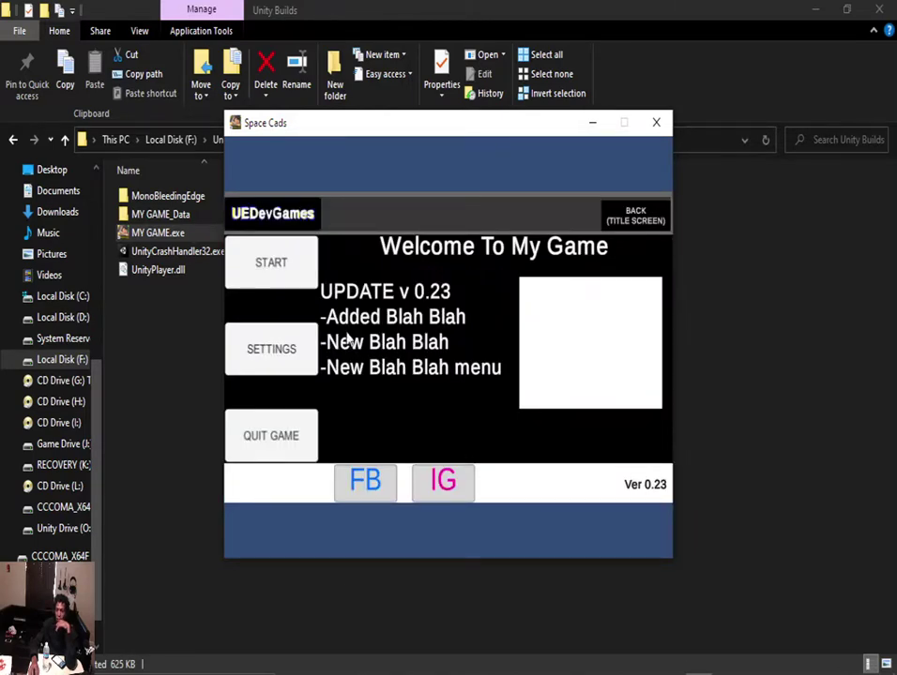
click(270, 274)
click(269, 365)
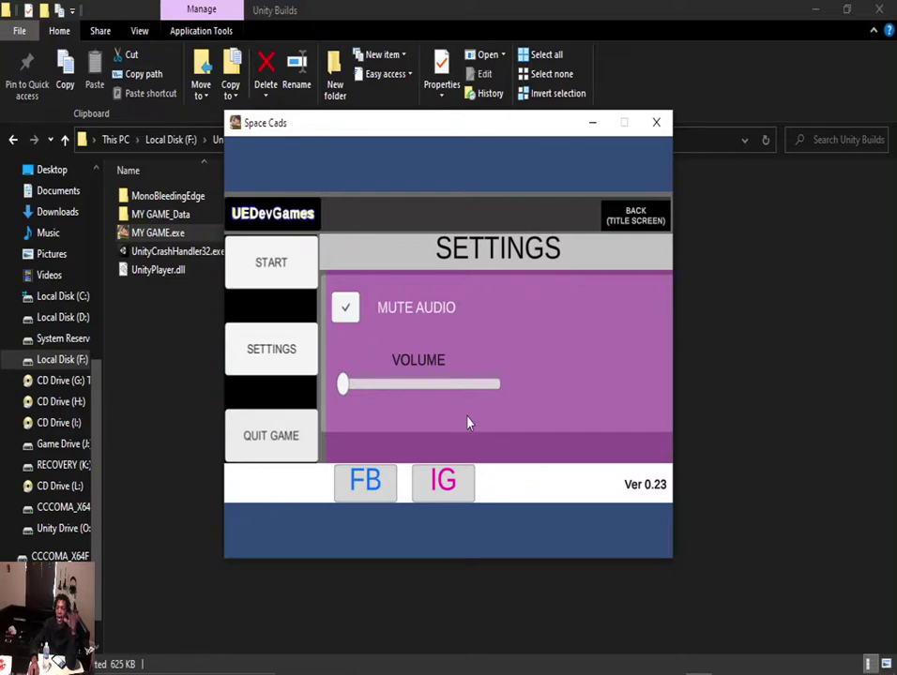
click(638, 222)
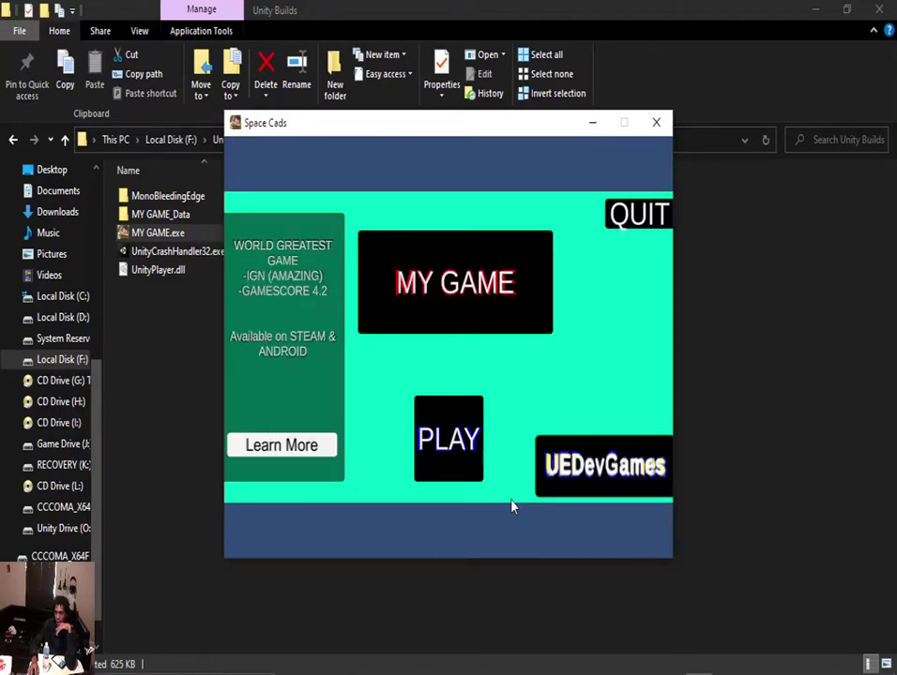
Re-enter the built game through PLAY and test the Settings page by moving the VOLUME slider between its extremes and unchecking MUTE AUDIO.
click(441, 437)
drag(381, 403, 496, 387)
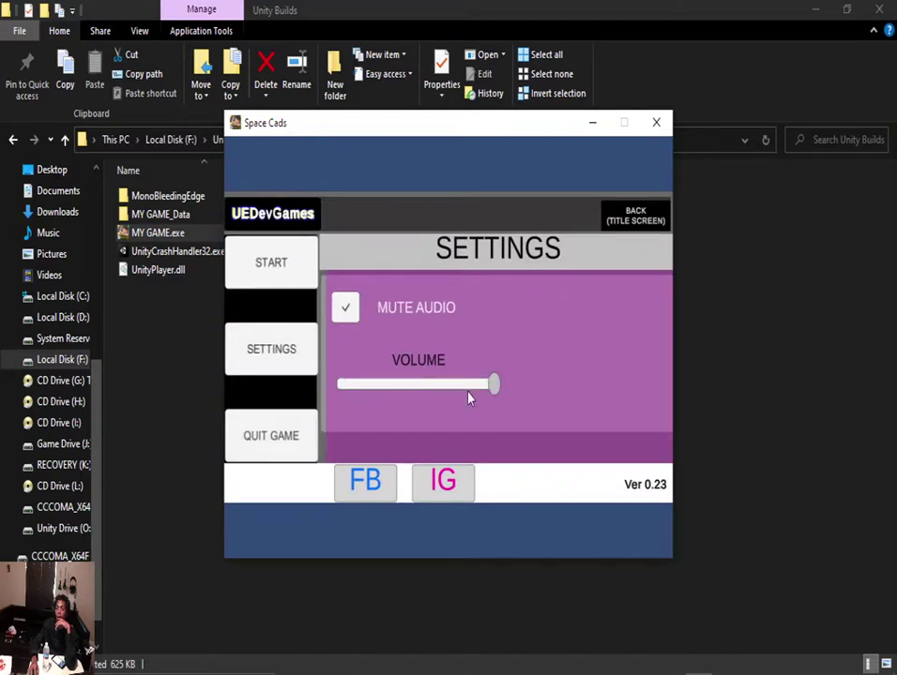
click(202, 379)
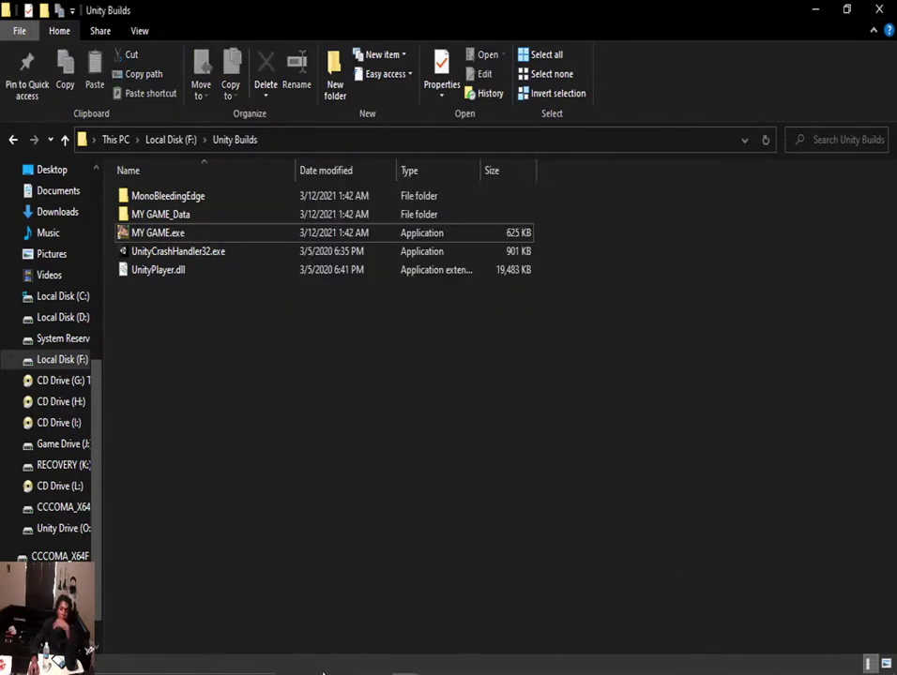
click(699, 665)
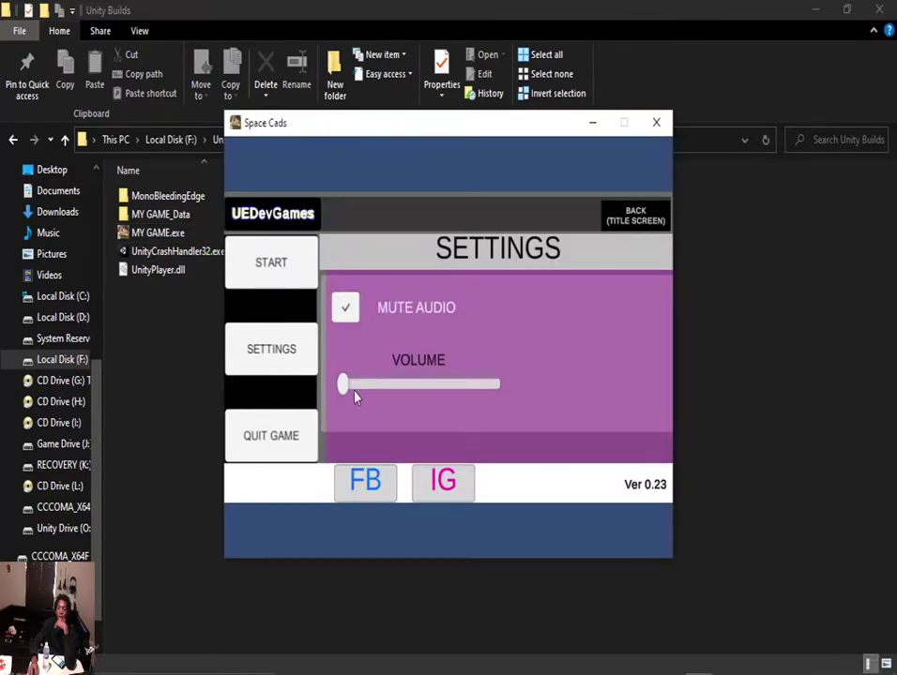
click(345, 309)
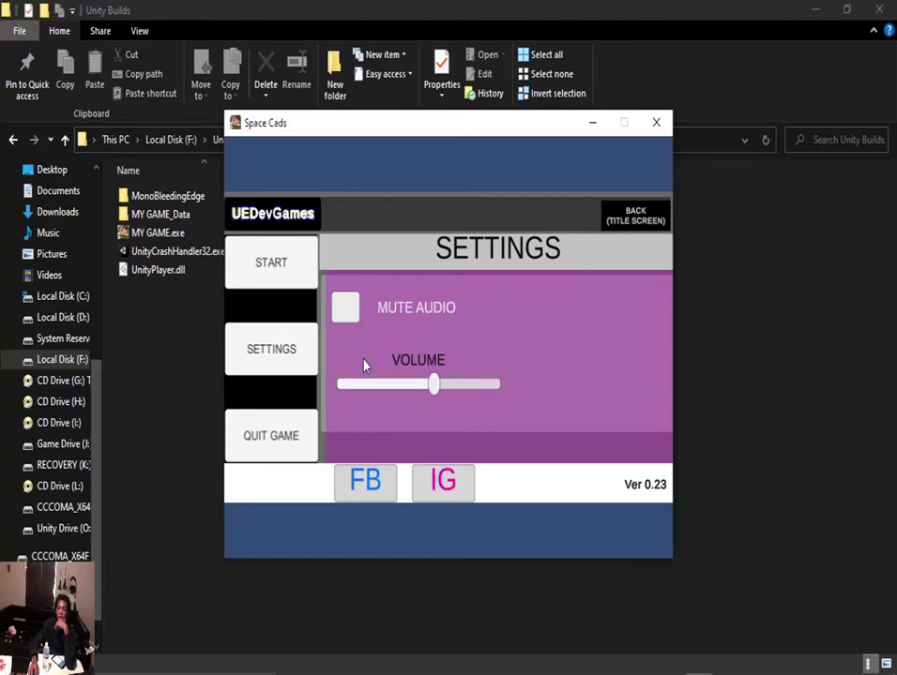
drag(354, 381, 322, 395)
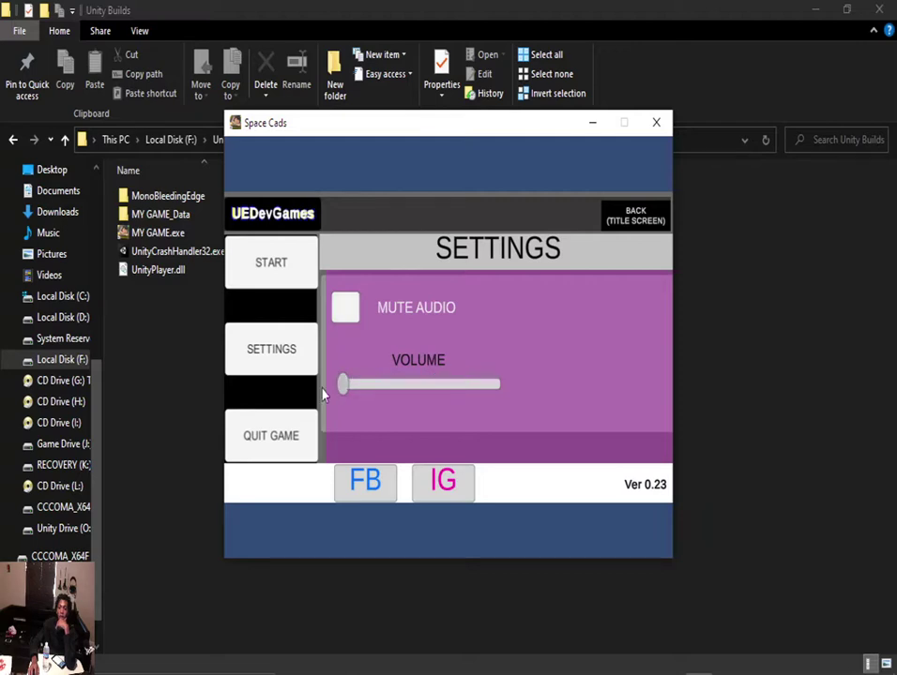